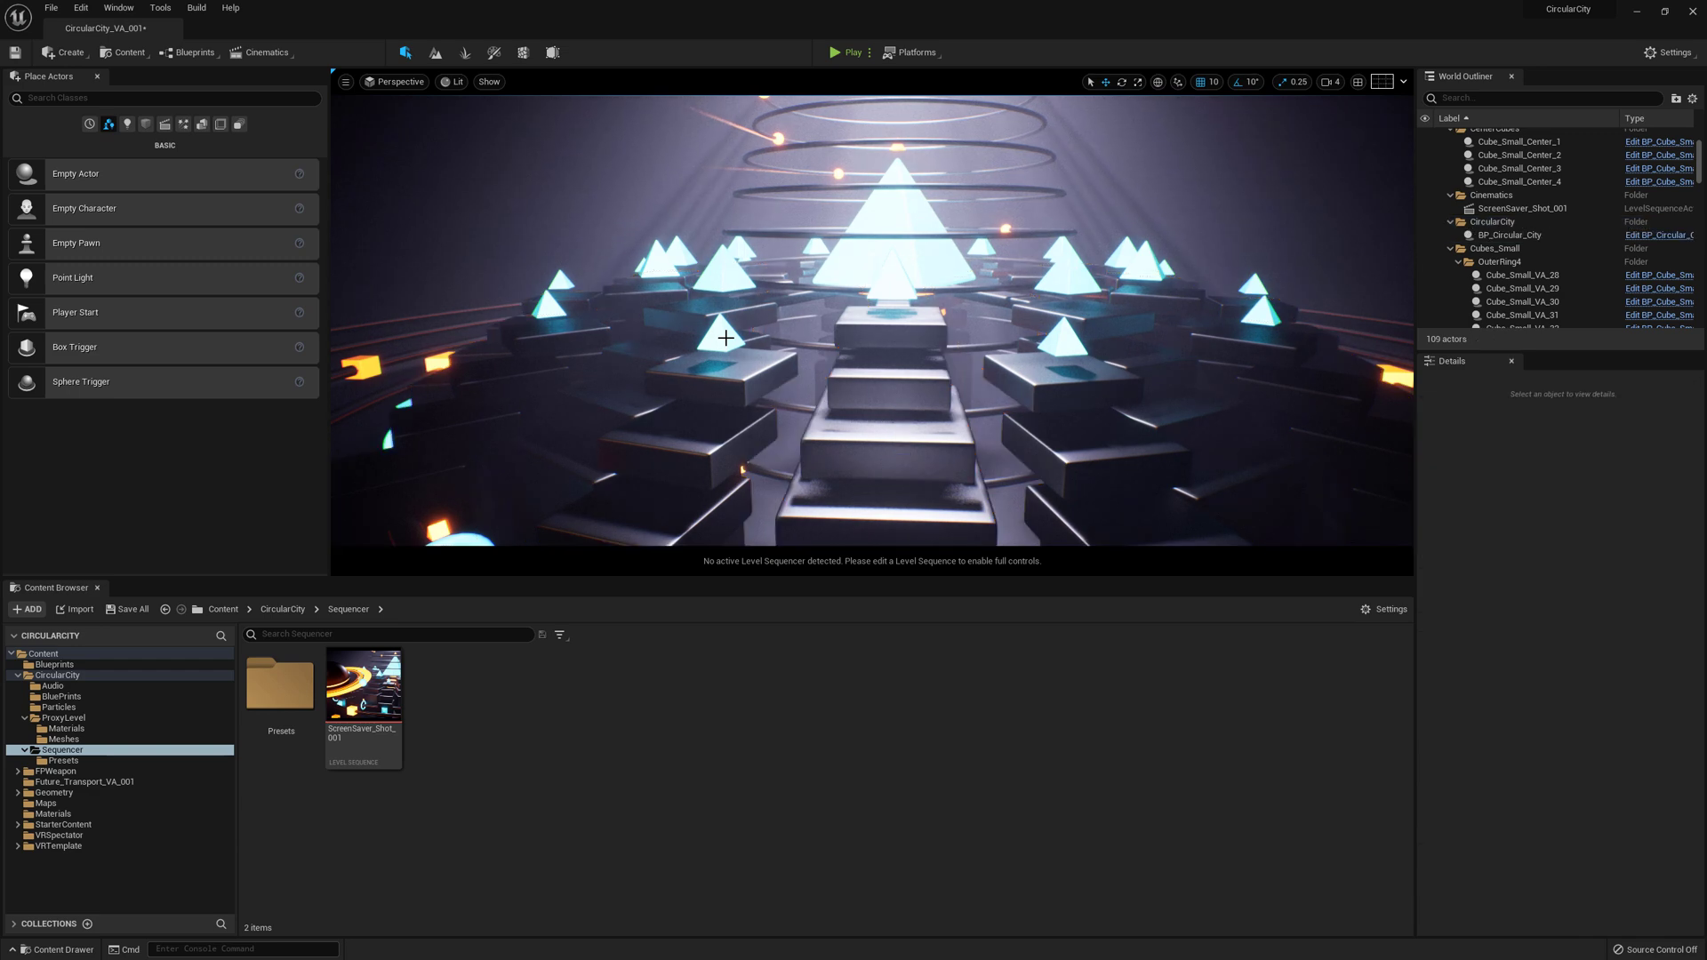
pyautogui.rightClick(806, 372)
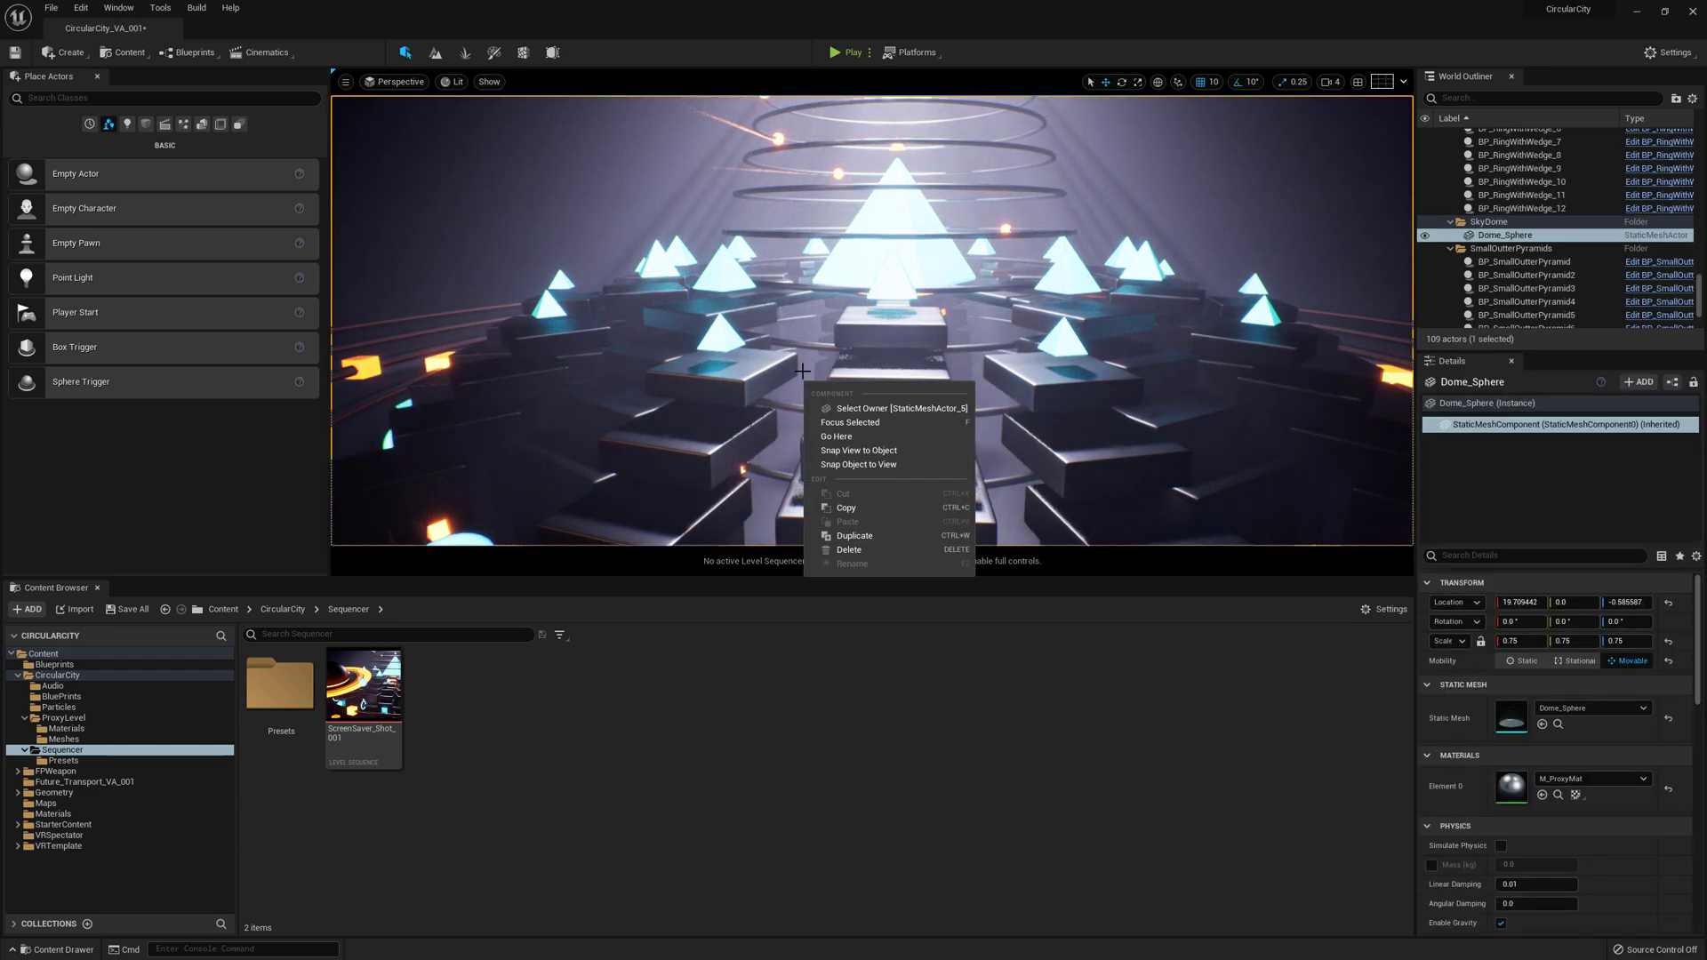
pyautogui.moveTo(814, 489); pyautogui.dragTo(815, 489, button='right')
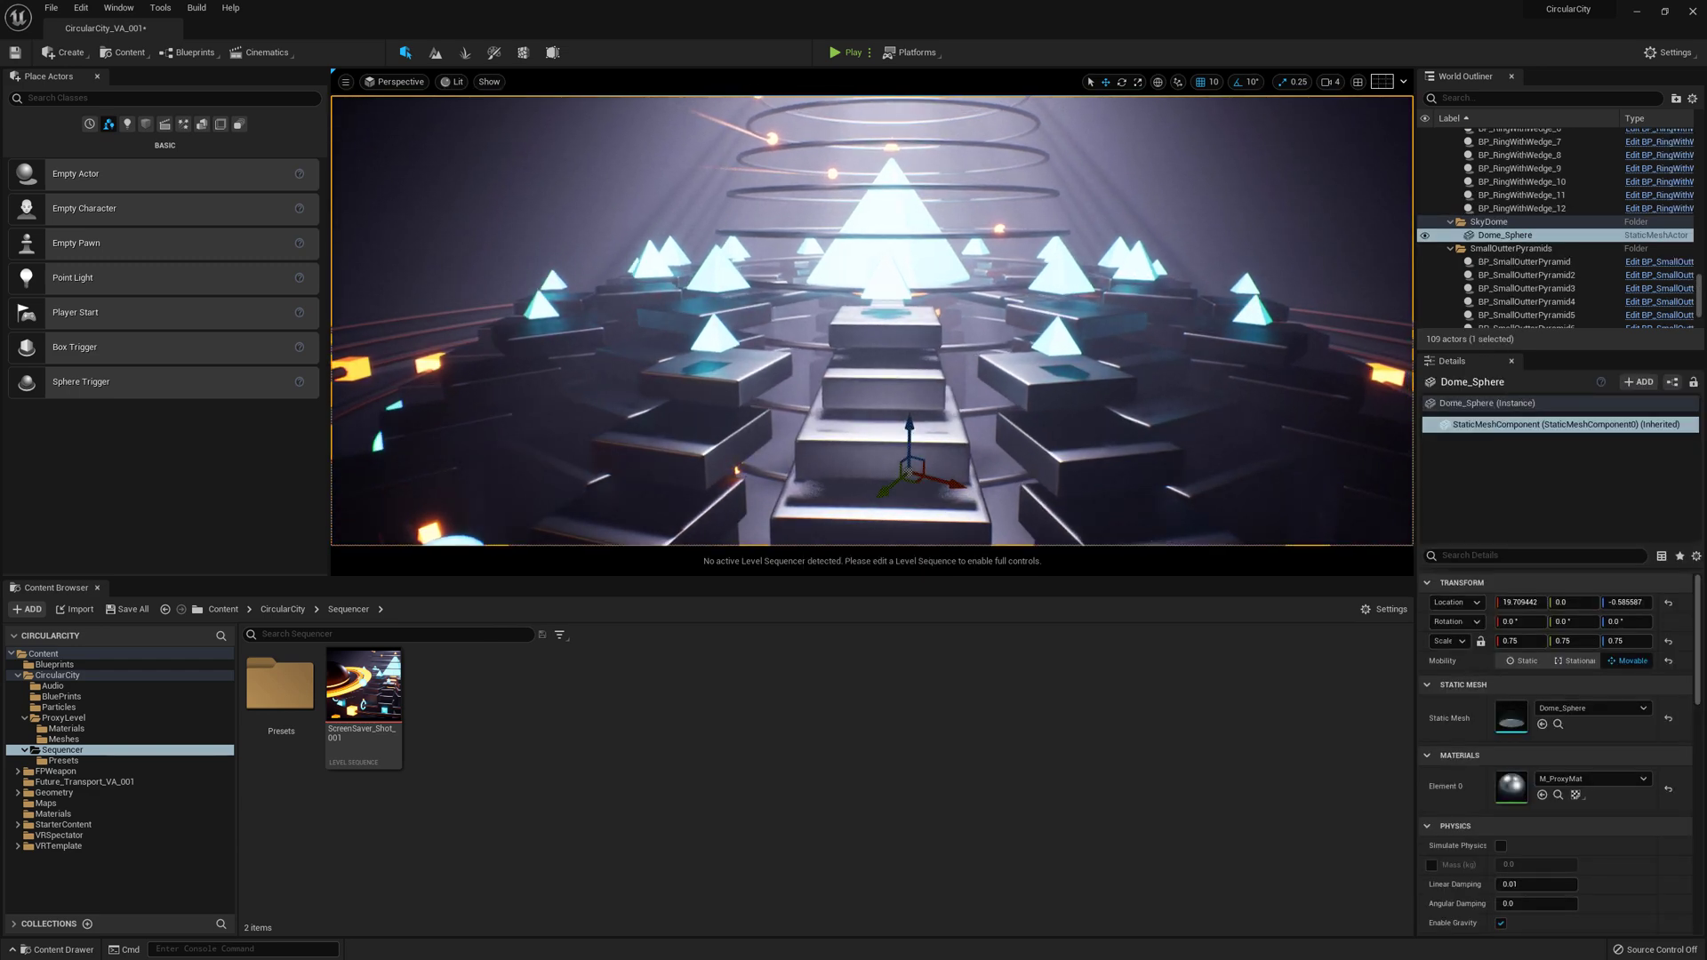
pyautogui.press('Escape')
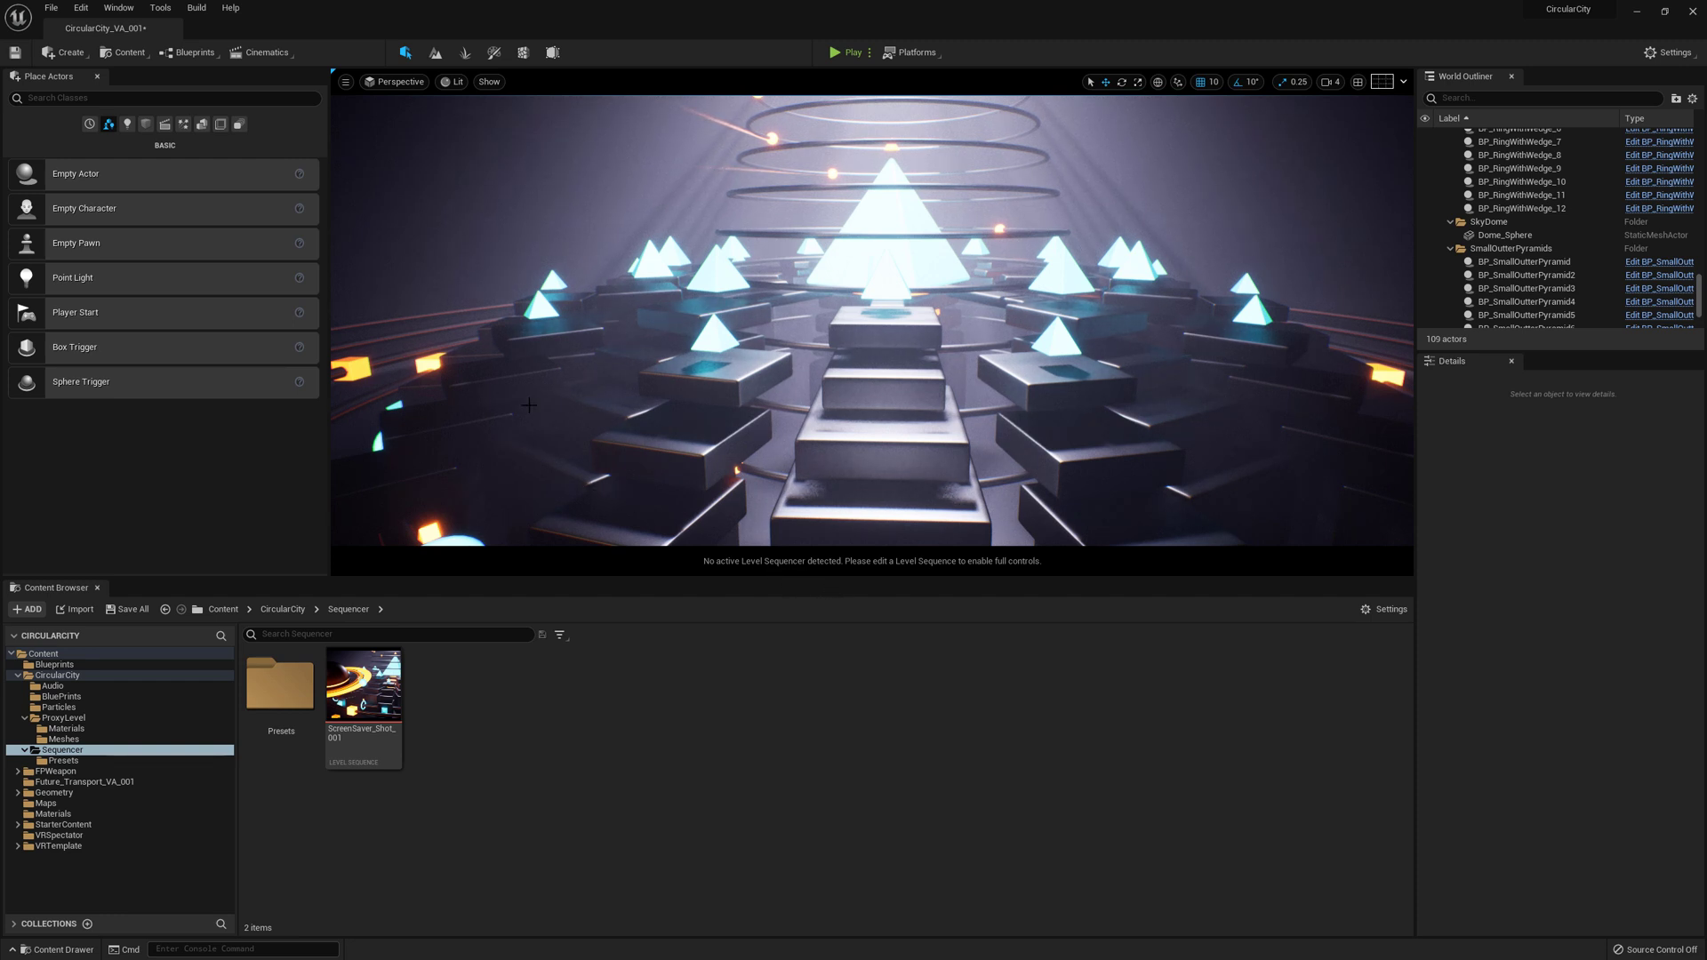
# Create a level sequence named ClassDemo in the CircularCity/Sequencer folder.
pyautogui.click(265, 53)
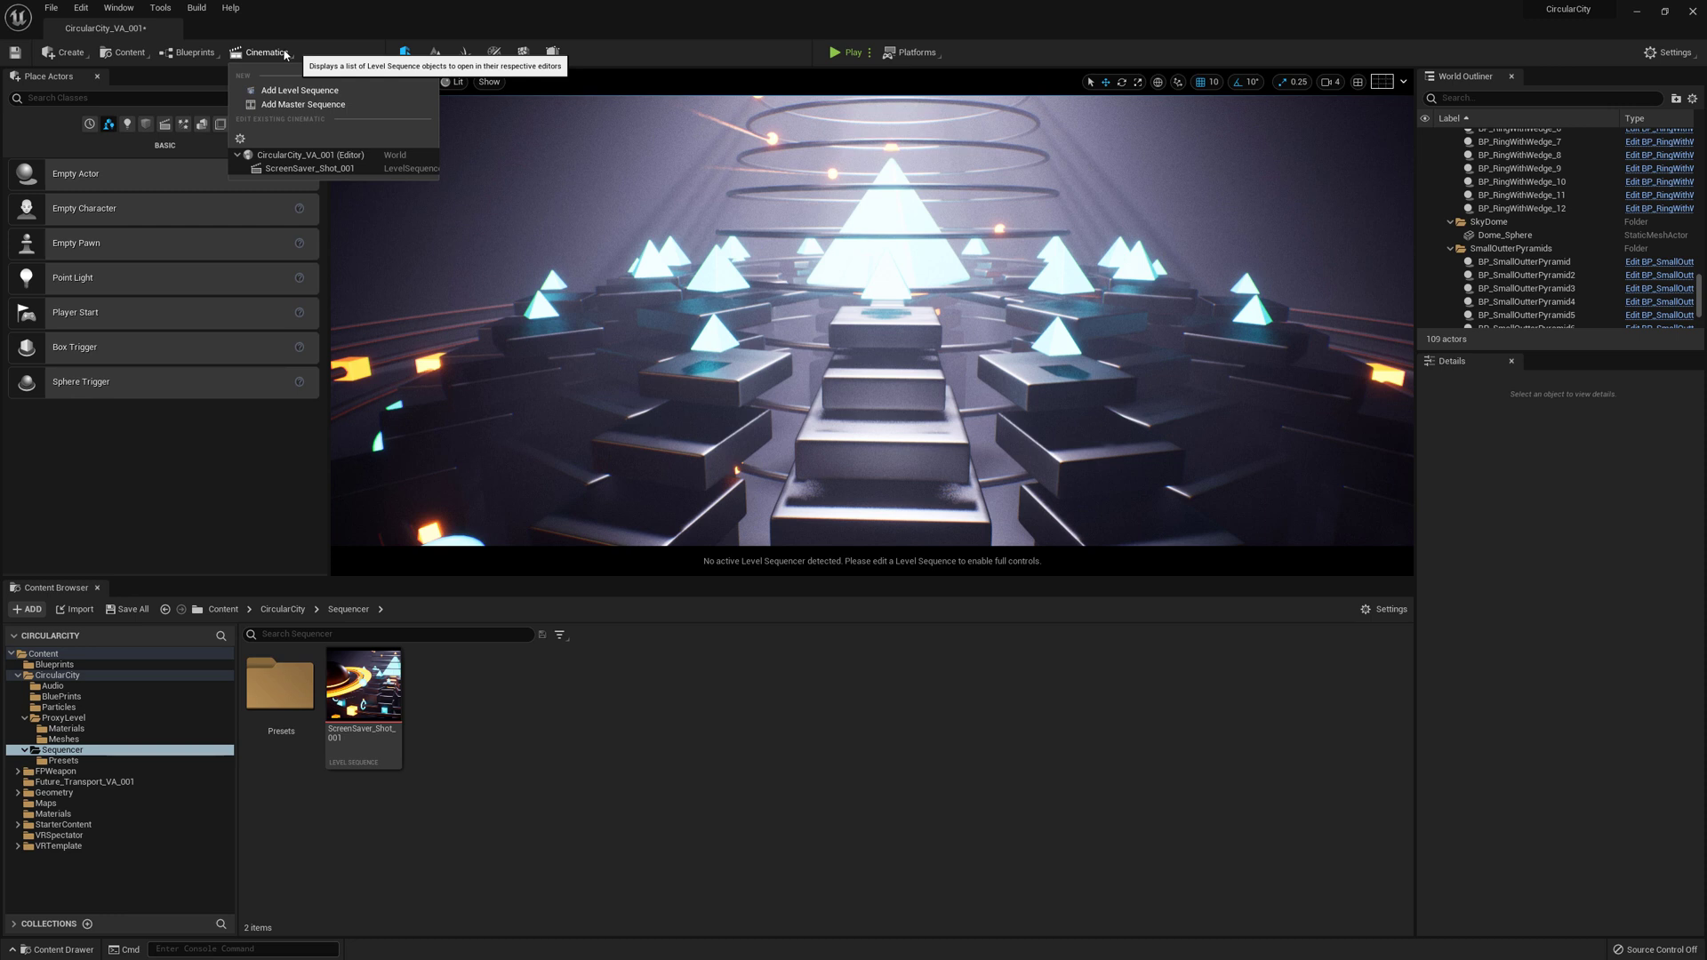
pyautogui.click(358, 96)
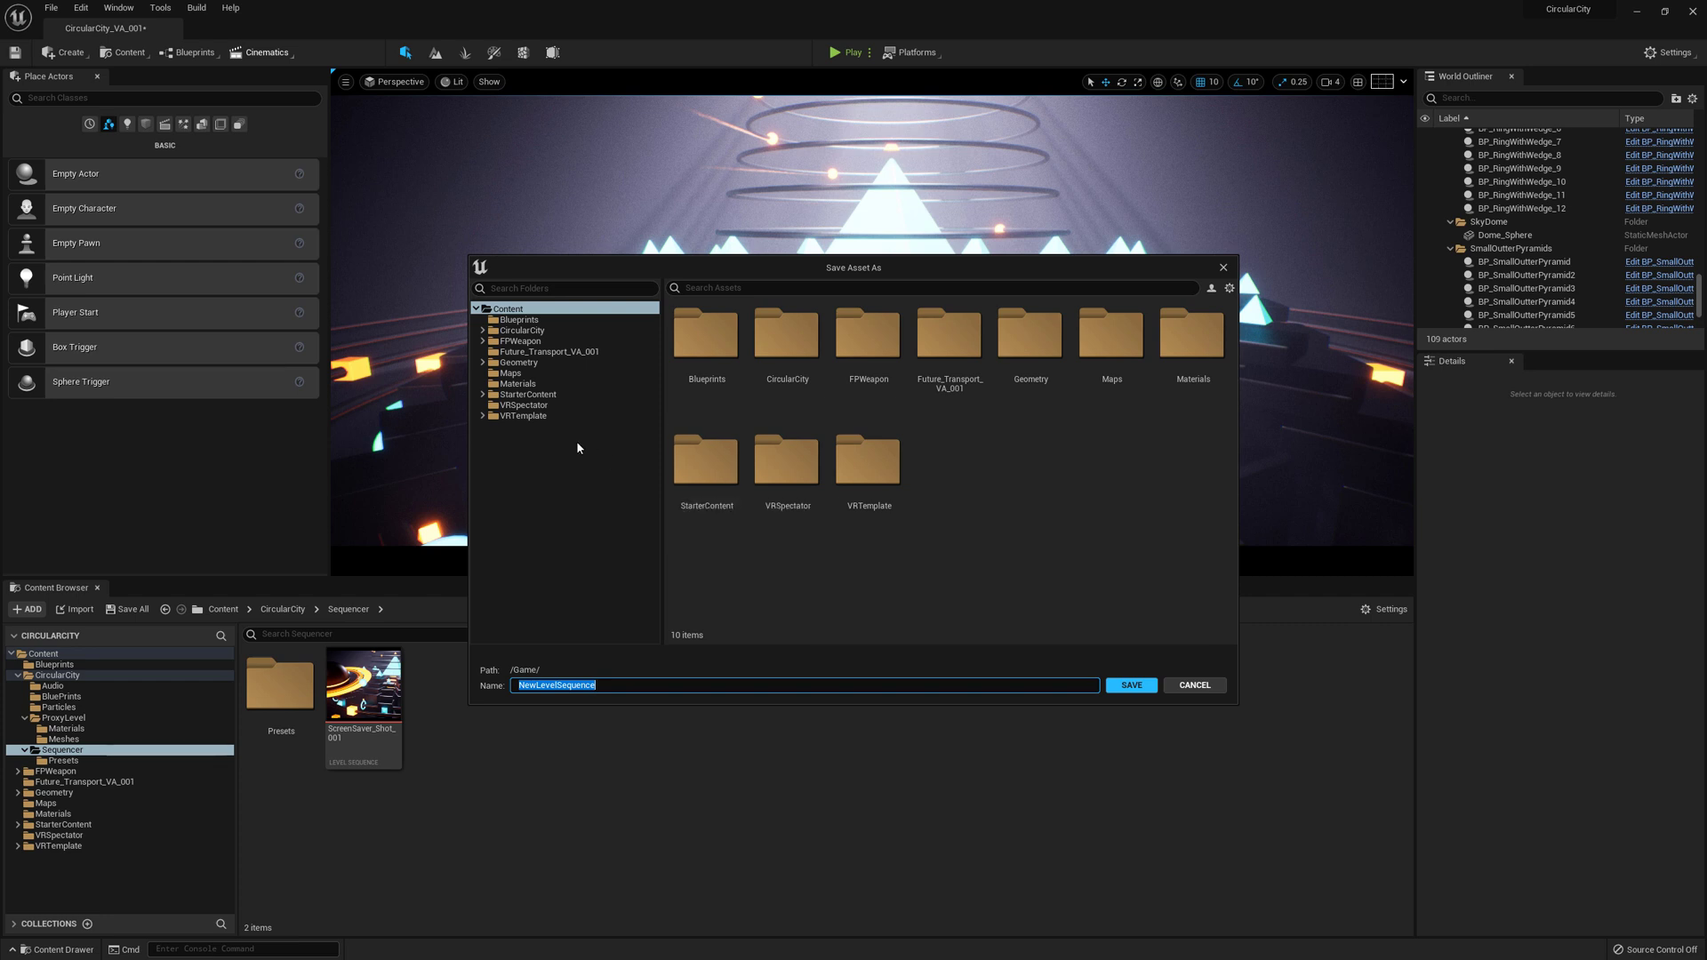
pyautogui.click(483, 330)
pyautogui.click(528, 384)
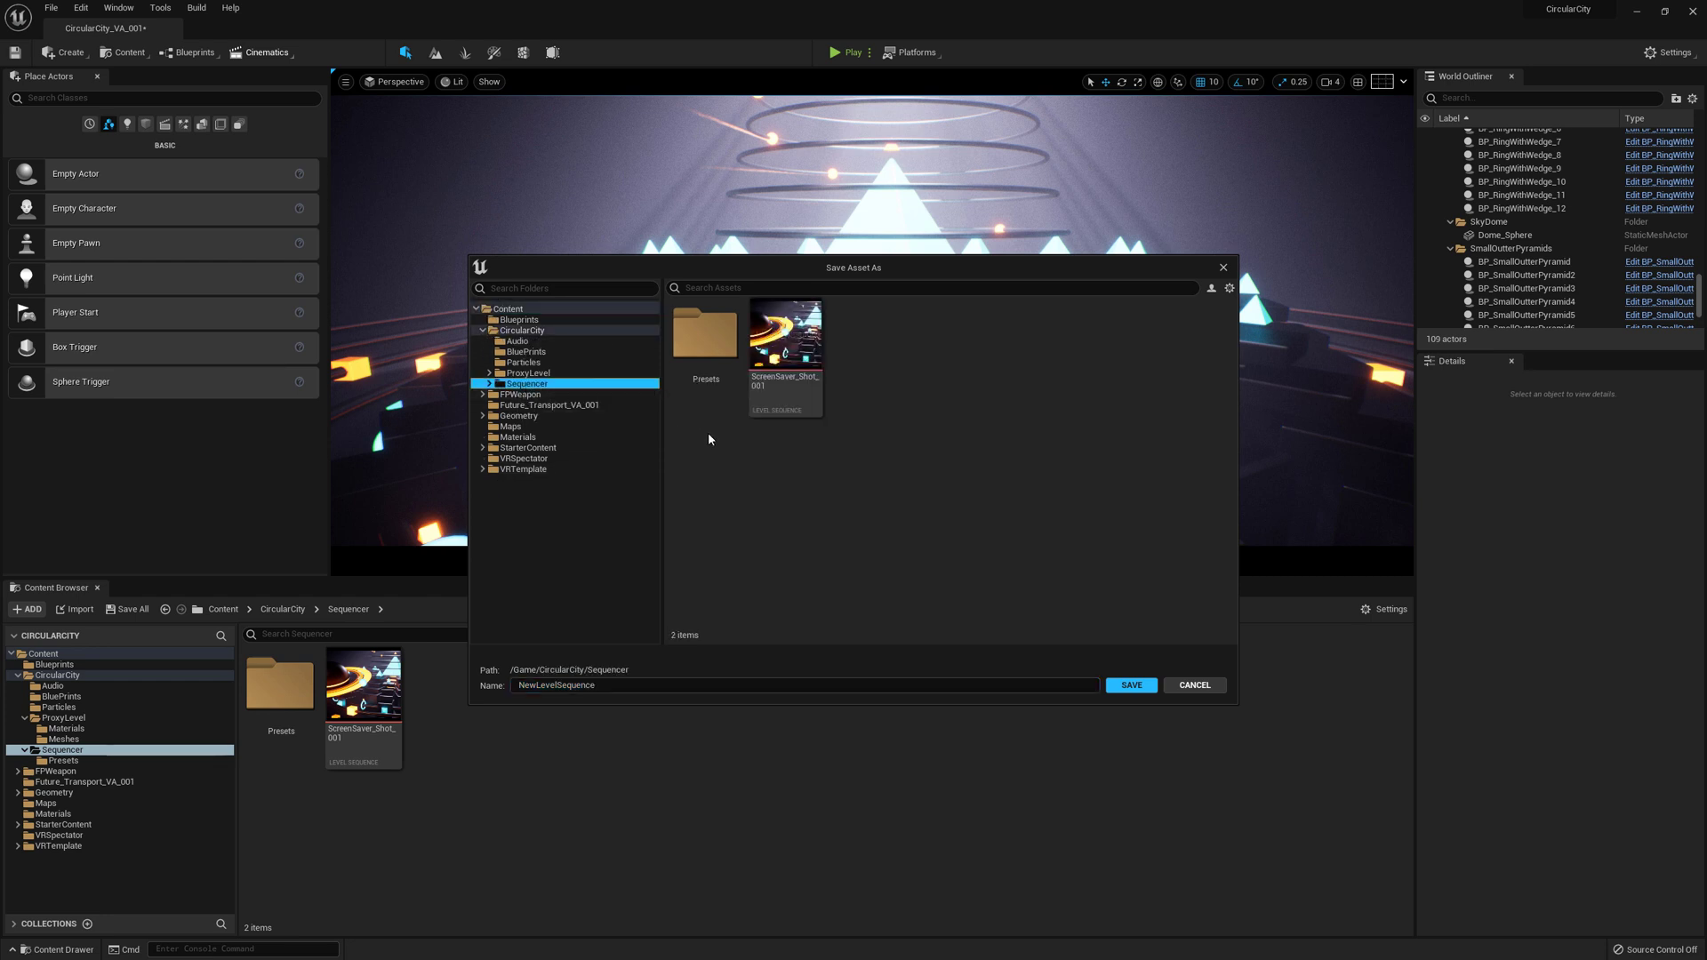
pyautogui.click(617, 686)
pyautogui.moveTo(616, 686); pyautogui.dragTo(529, 686)
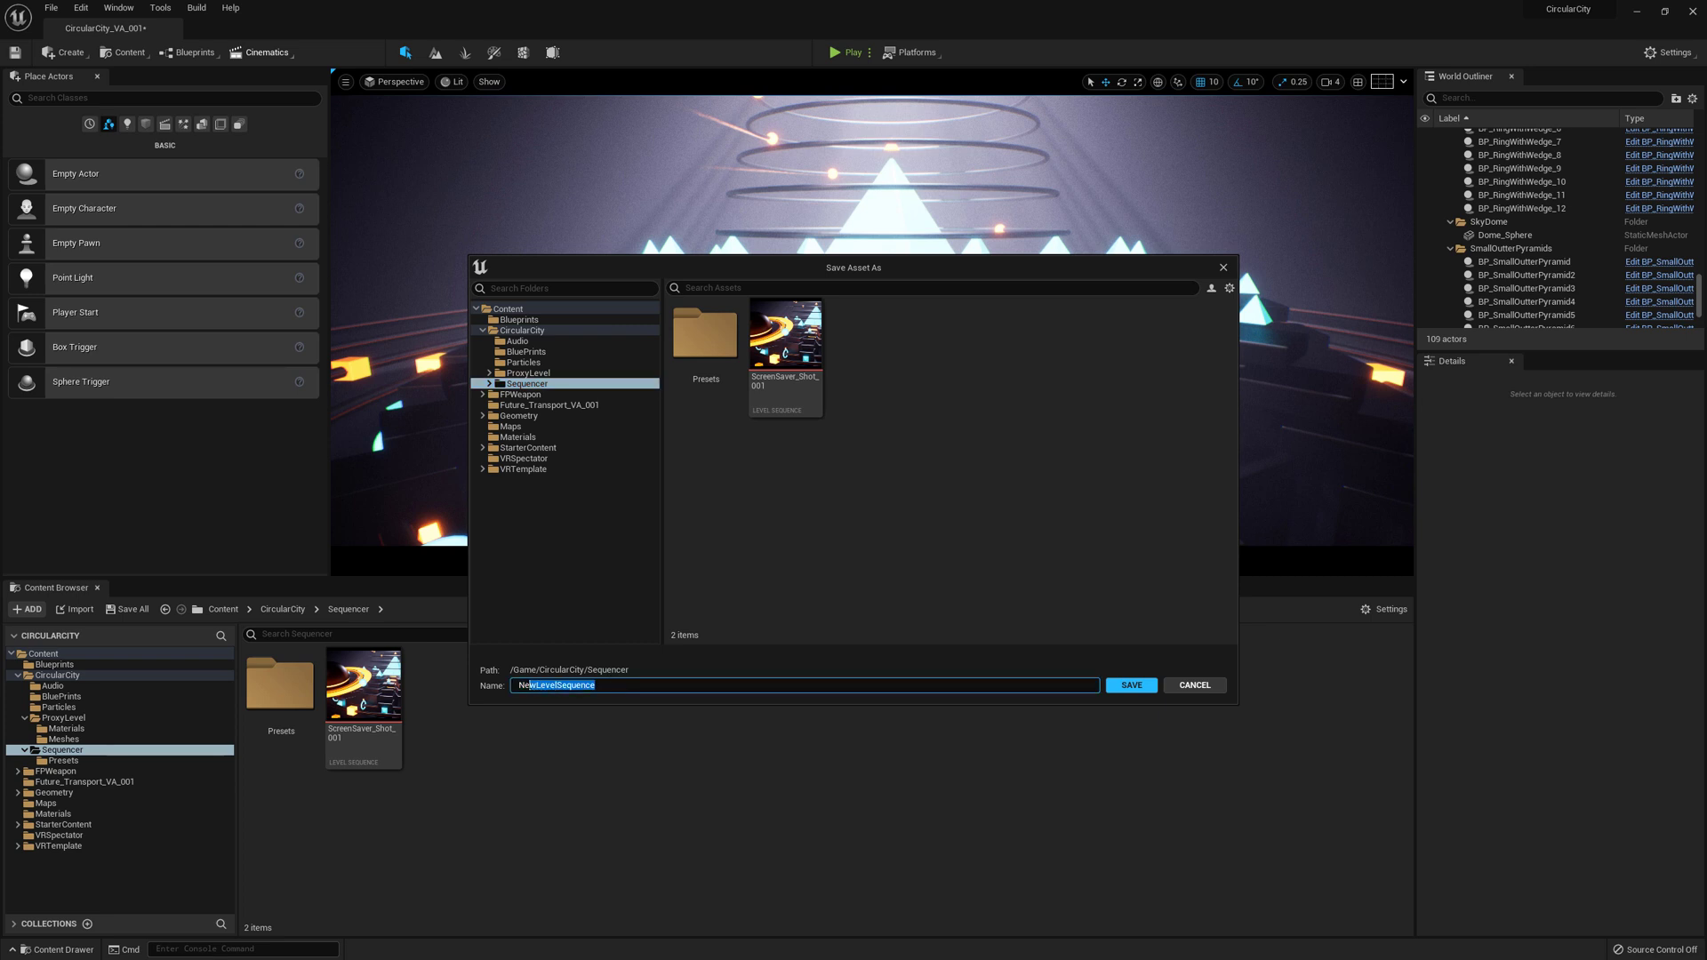
pyautogui.write('ClassDemo')
pyautogui.press('Return')
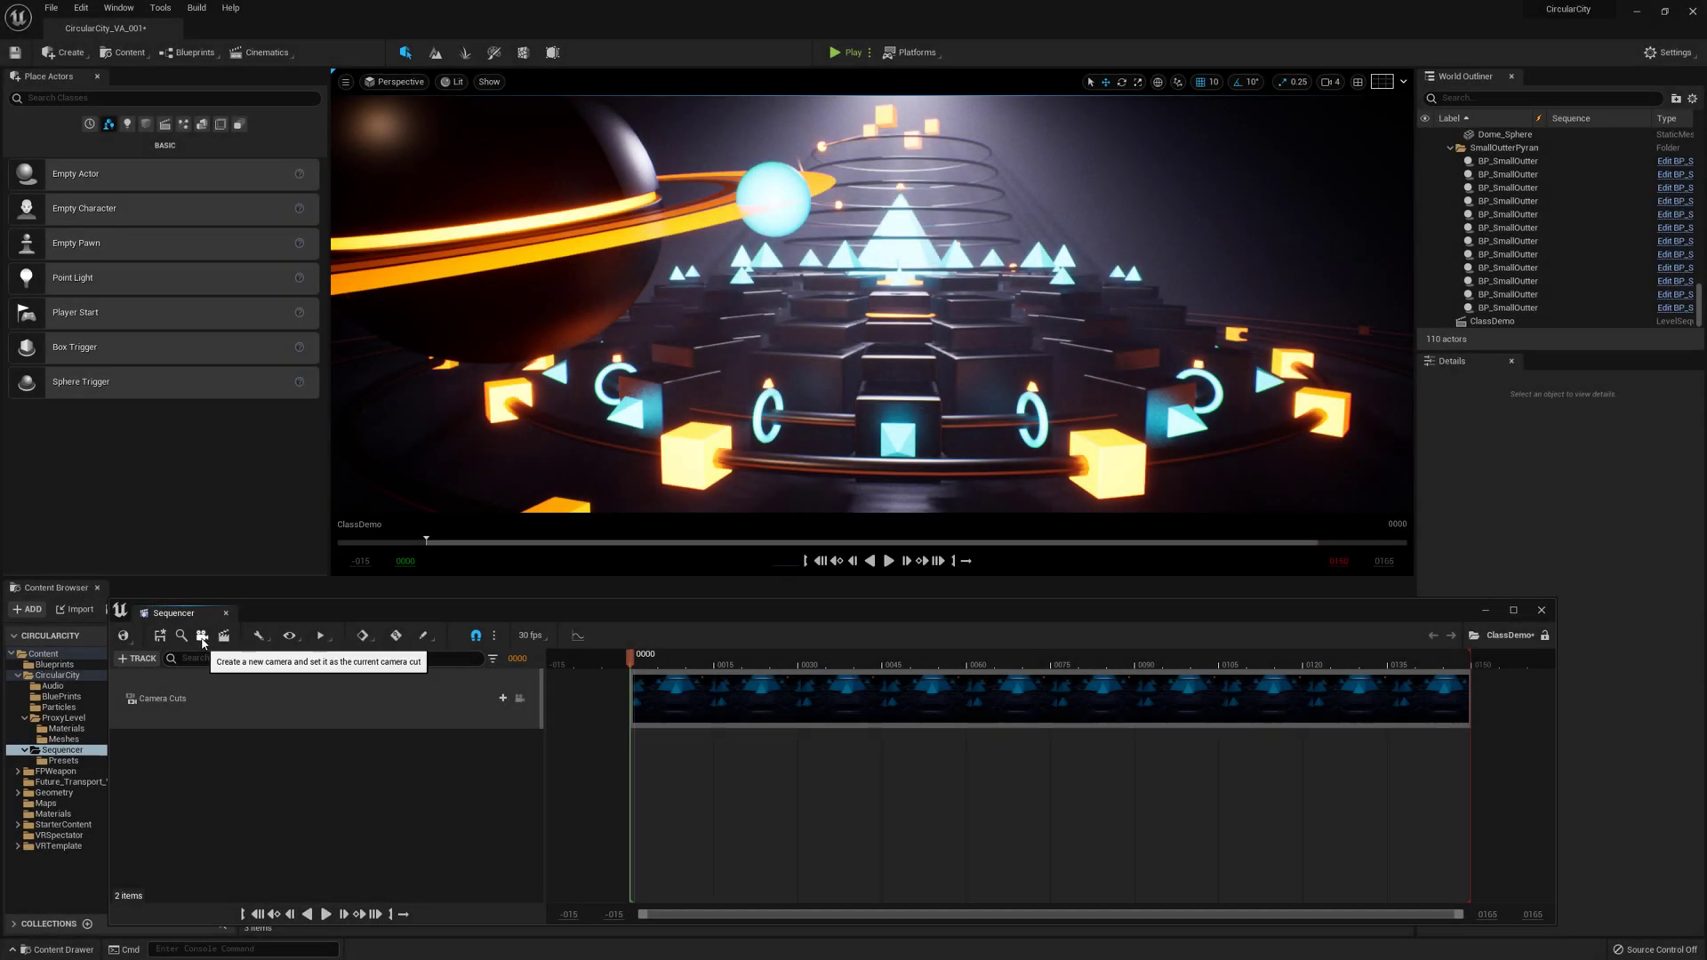
# Add a new cine camera as the current camera cut and pull its view back to frame the ringed planet beside the pyramids.
pyautogui.click(202, 636)
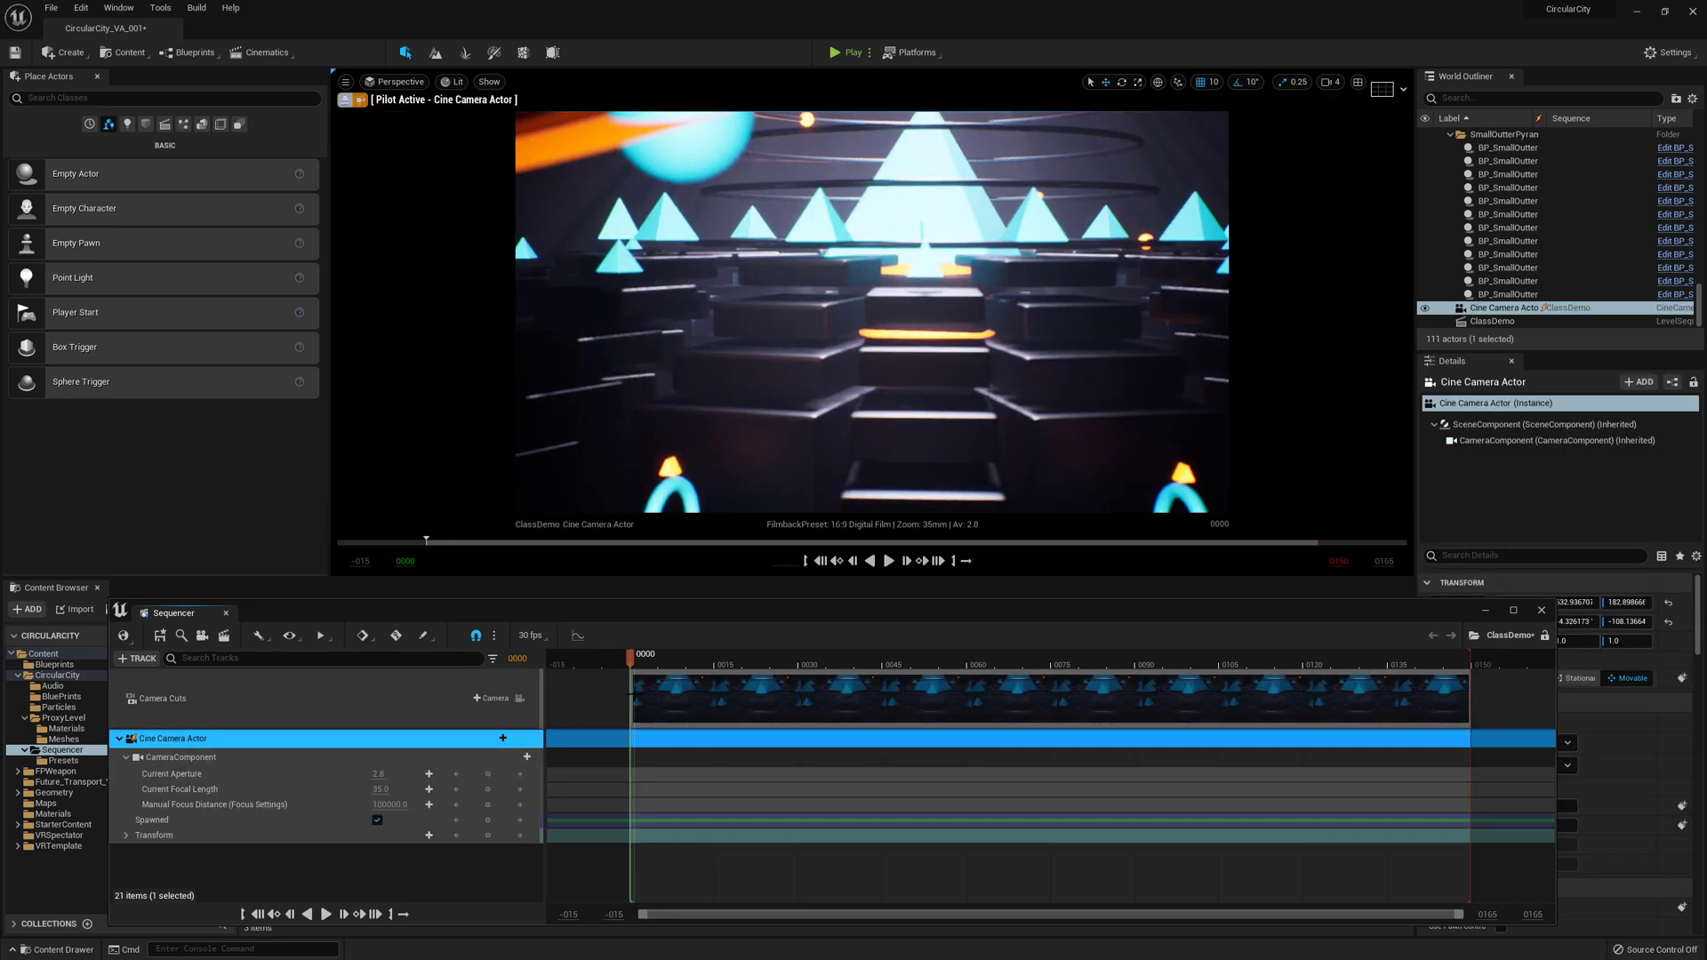
pyautogui.moveTo(942, 321); pyautogui.dragTo(905, 421)
pyautogui.moveTo(1034, 274)
pyautogui.mouseDown()
pyautogui.moveTo(1015, 273)
pyautogui.moveTo(1071, 248)
pyautogui.moveTo(1010, 252)
pyautogui.moveTo(1042, 253)
pyautogui.moveTo(1021, 253)
pyautogui.moveTo(1049, 298)
pyautogui.moveTo(1063, 279)
pyautogui.mouseUp()
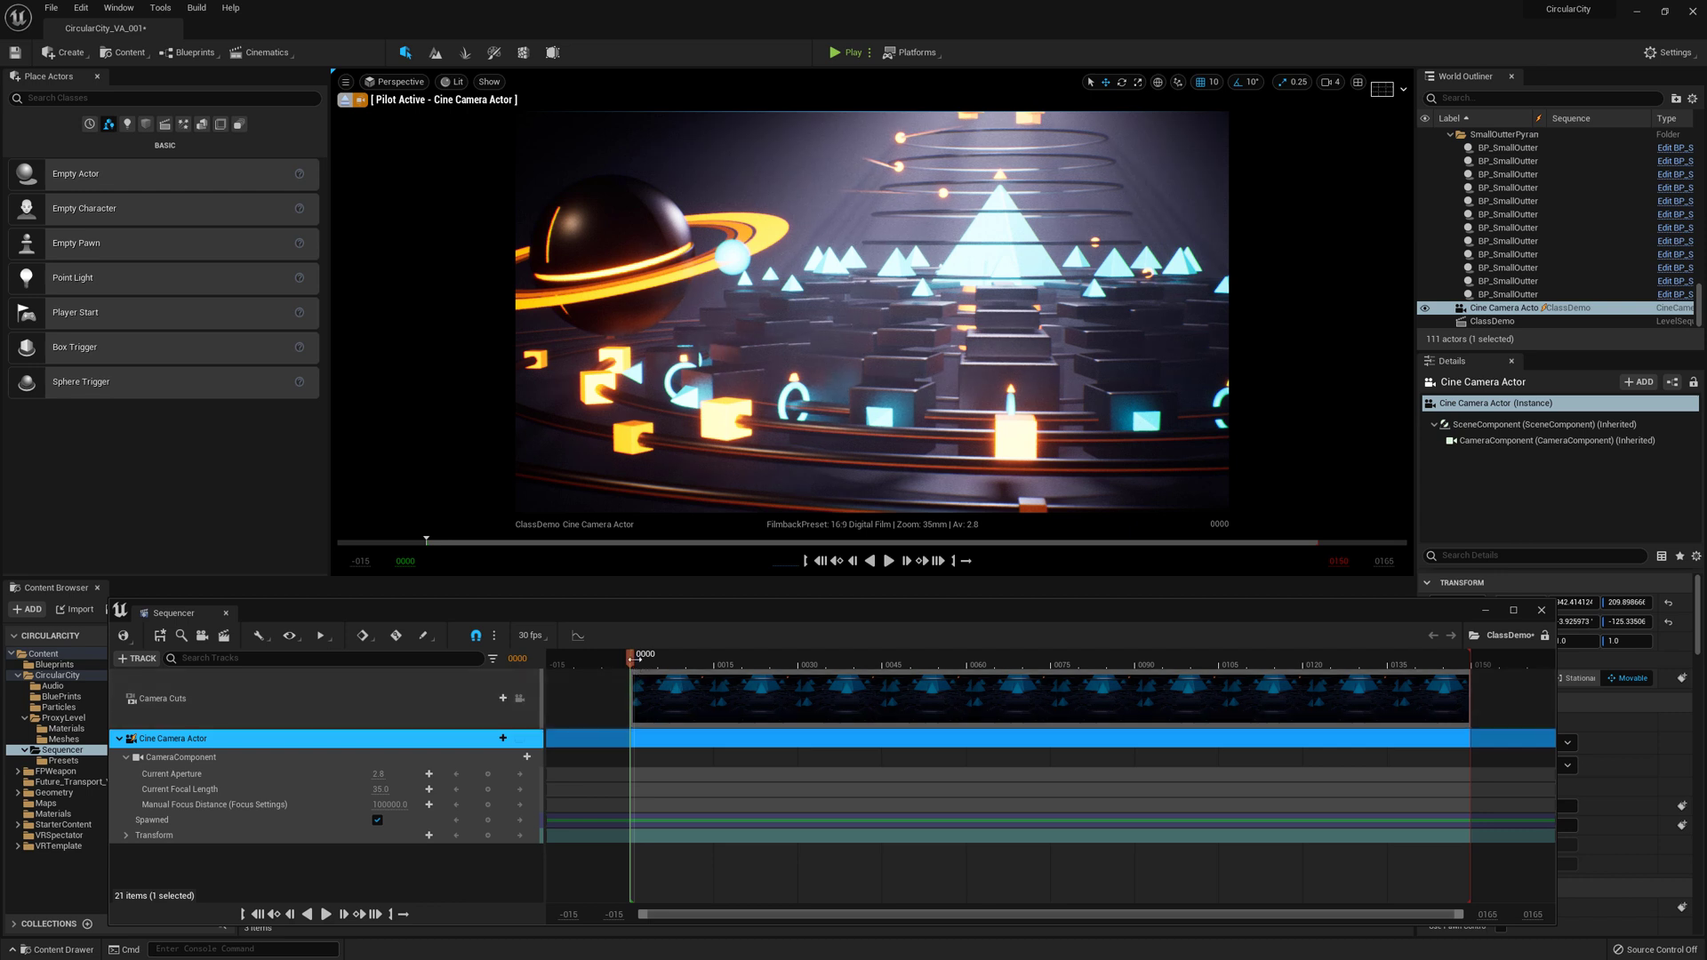
# Key the cine camera's Transform at frame 0 and expand its Location, Rotation and Scale channels.
pyautogui.click(487, 836)
pyautogui.click(126, 835)
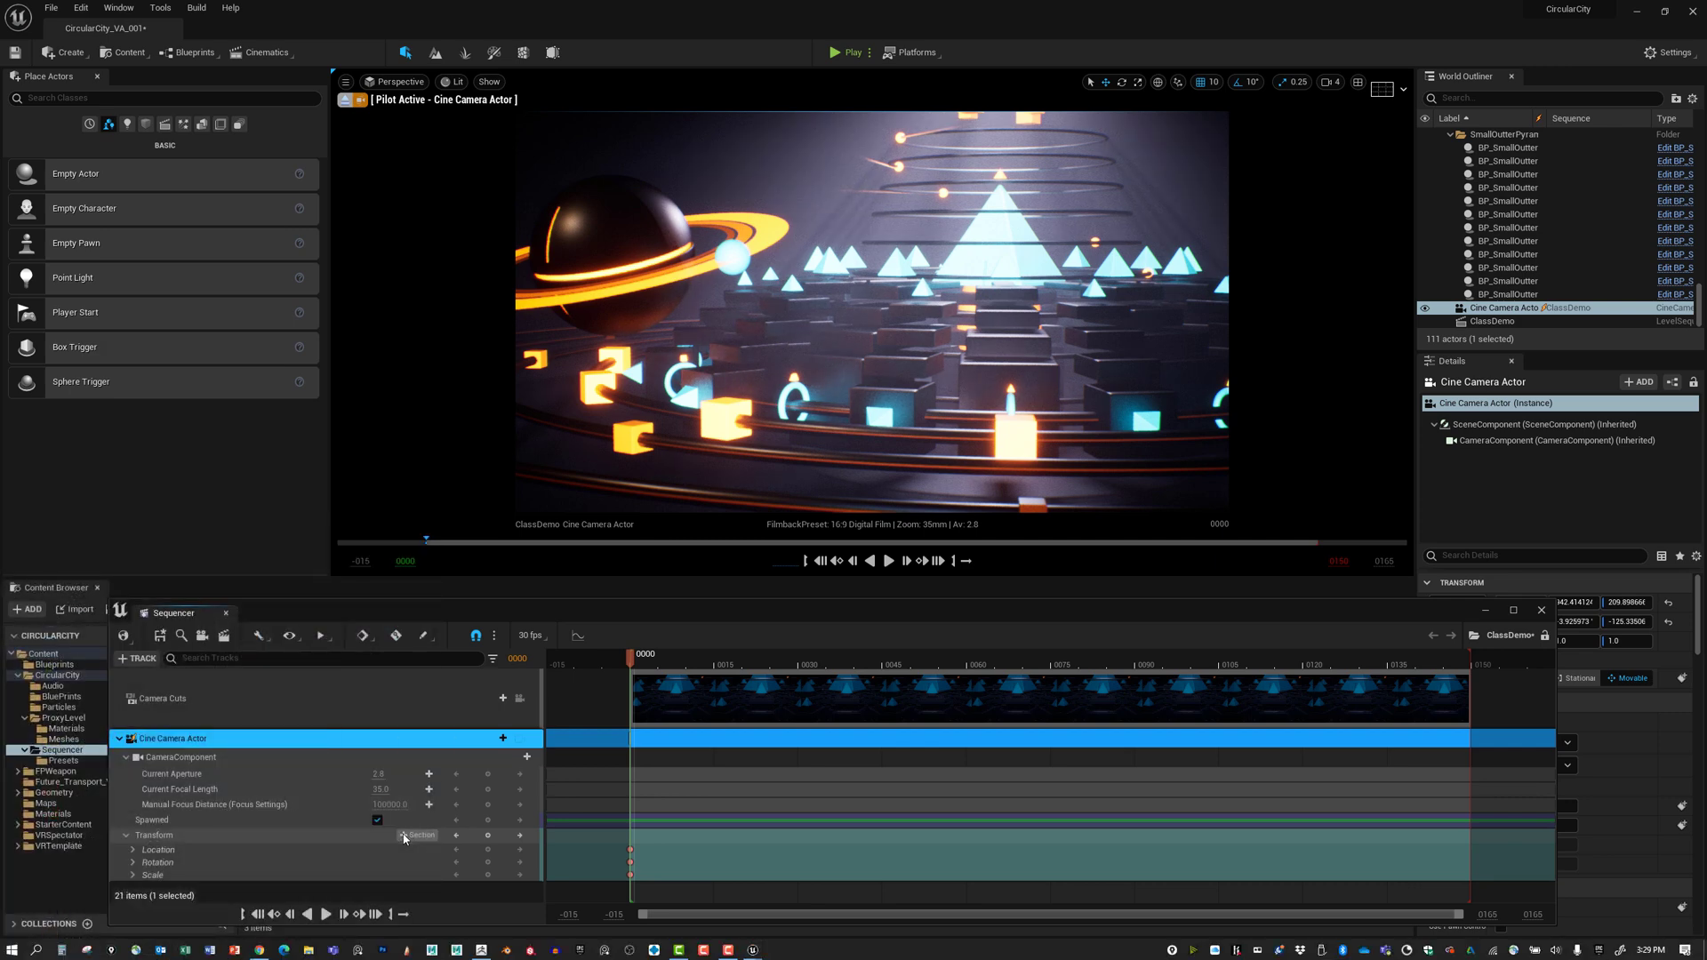
# Switch to Calculator, multiply 90 seconds by 30 fps to get the sequence's frame count, and close it.
pyautogui.press('super+1')
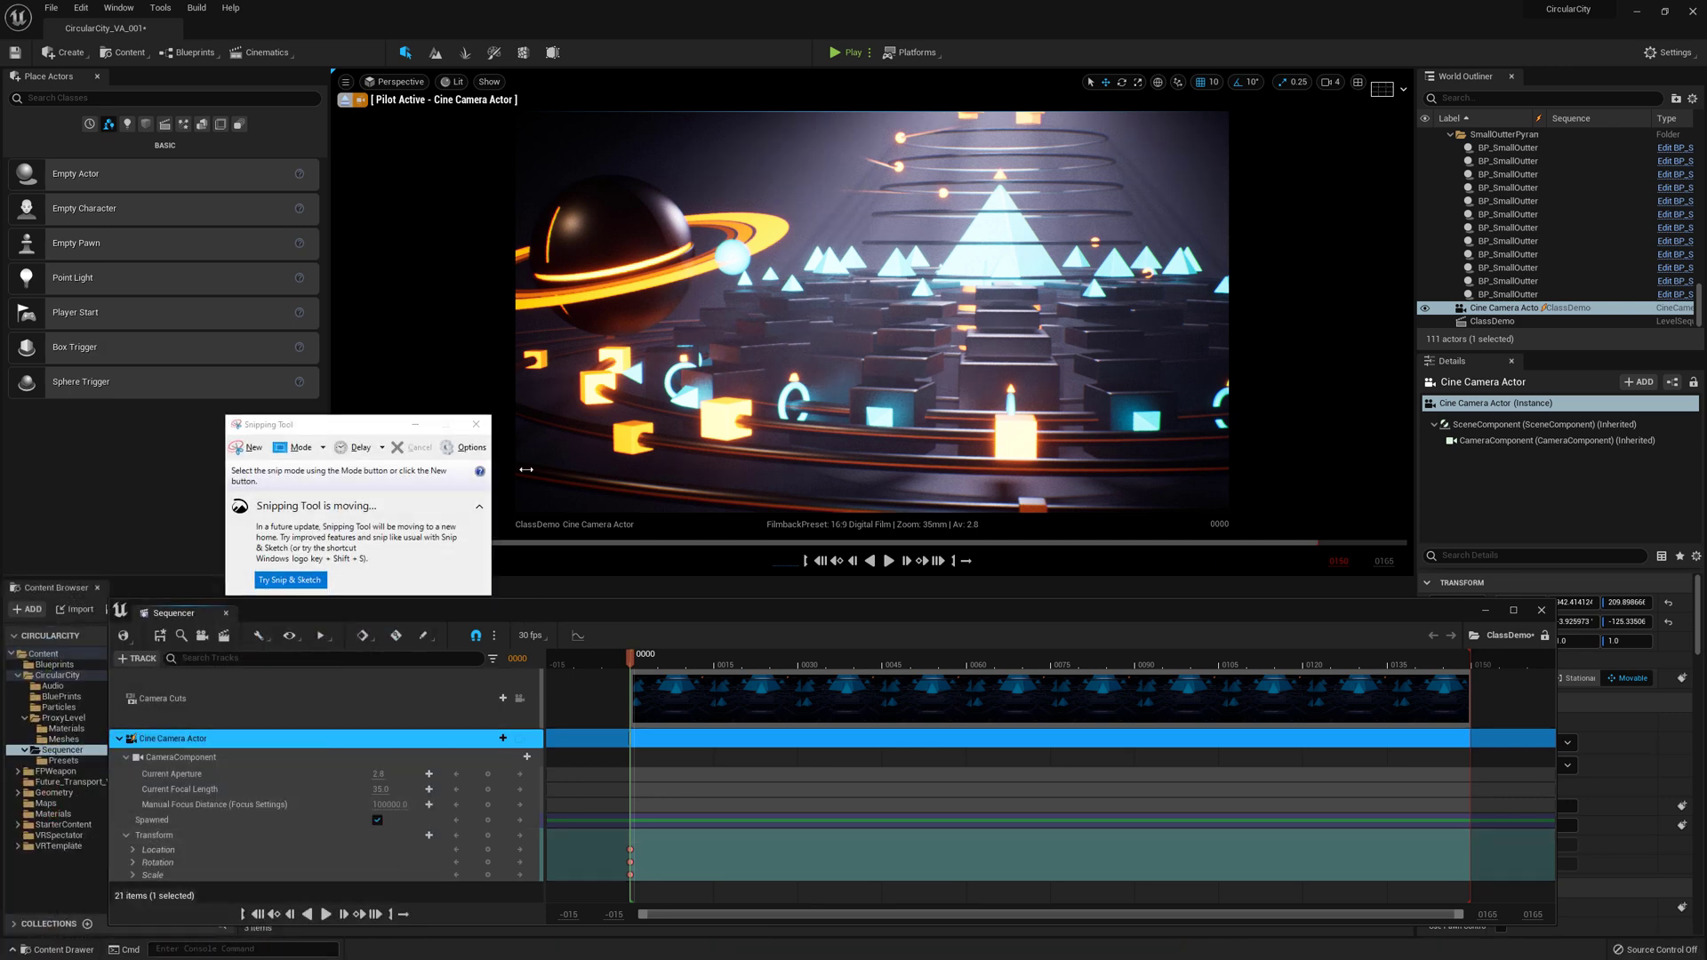
pyautogui.press('super+2')
pyautogui.click(476, 425)
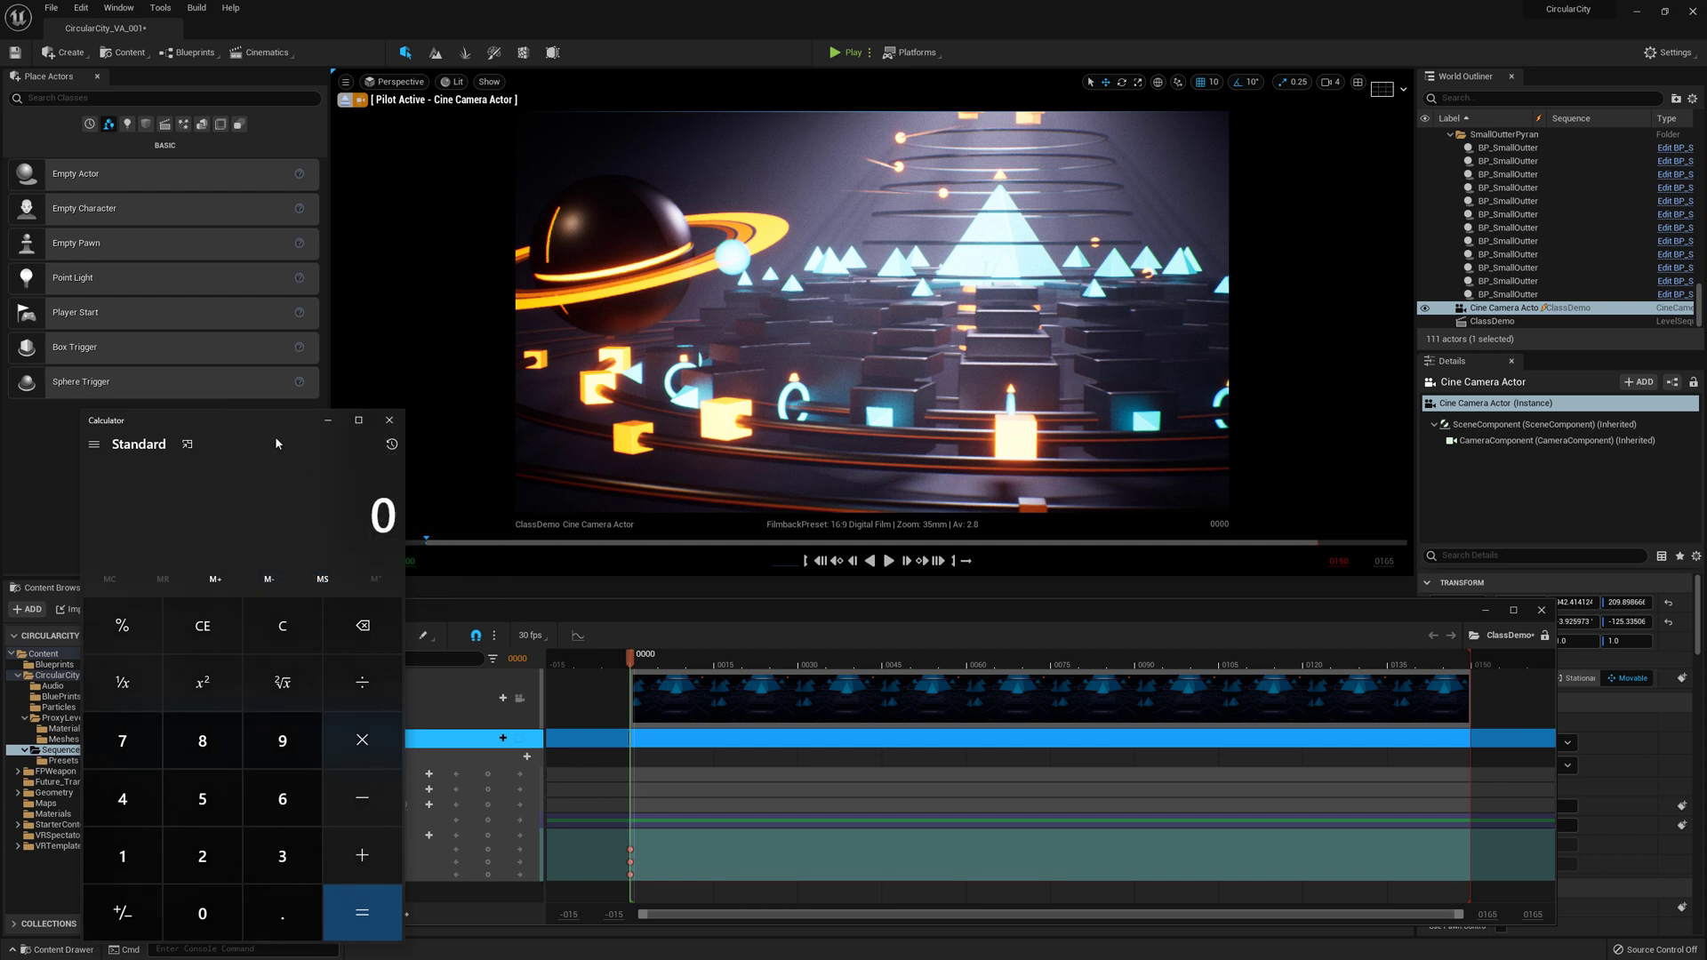
pyautogui.moveTo(240, 424); pyautogui.dragTo(299, 383)
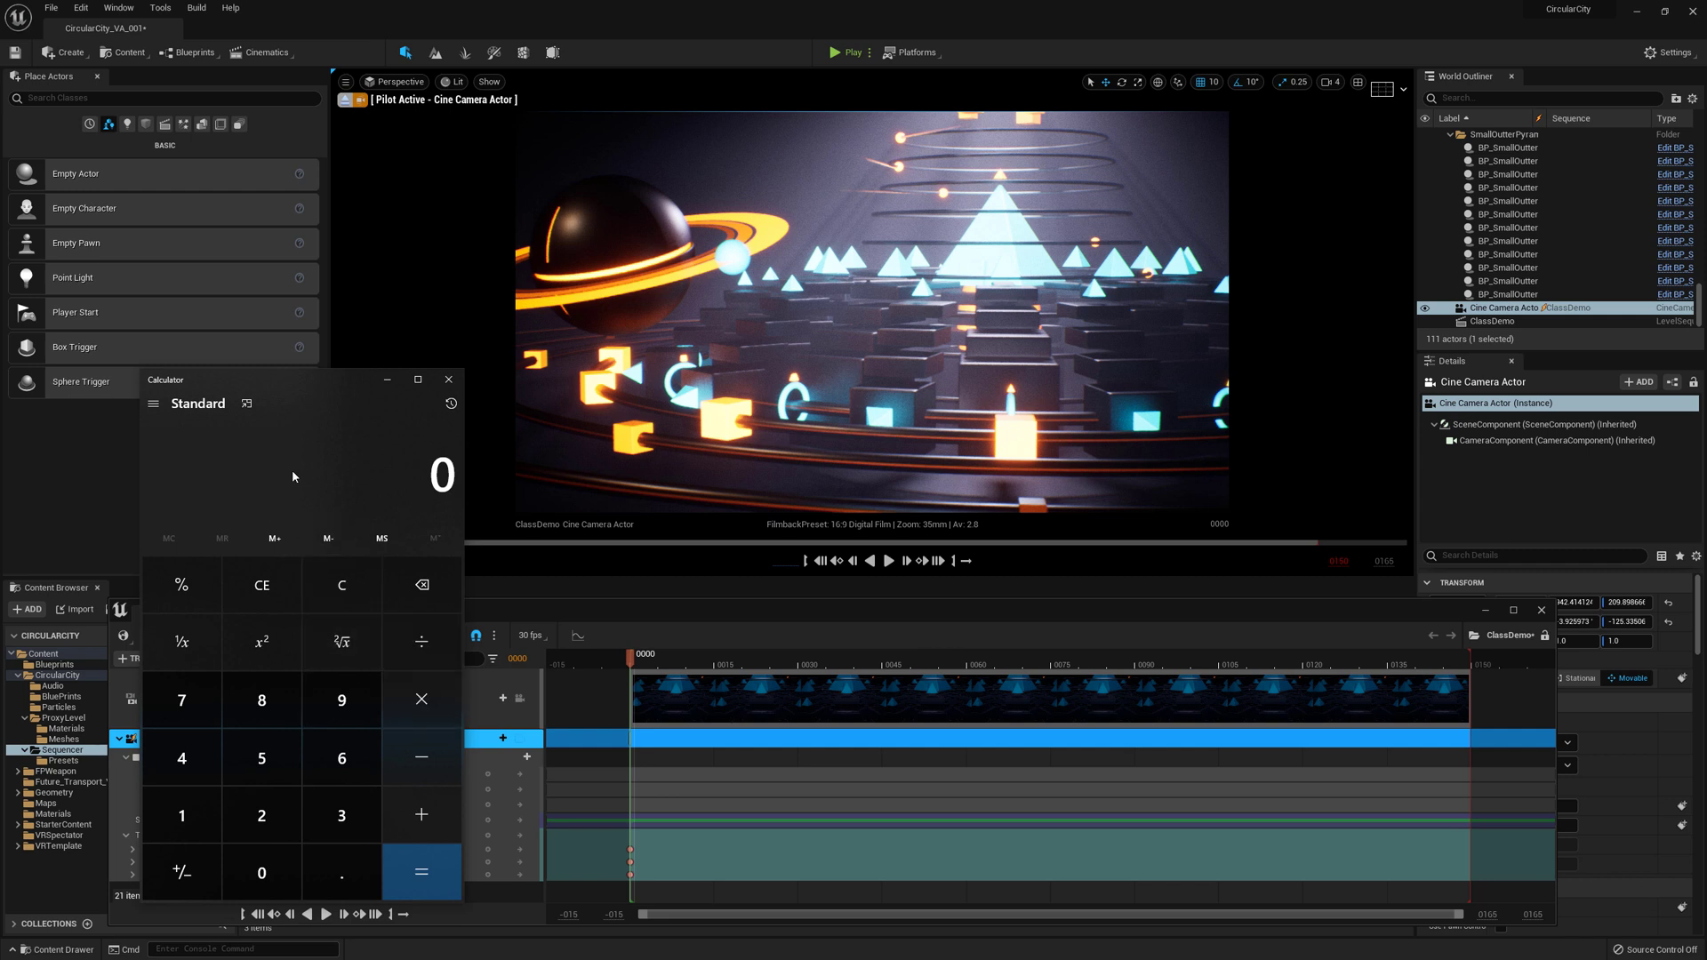
pyautogui.click(342, 703)
pyautogui.click(262, 872)
pyautogui.click(423, 713)
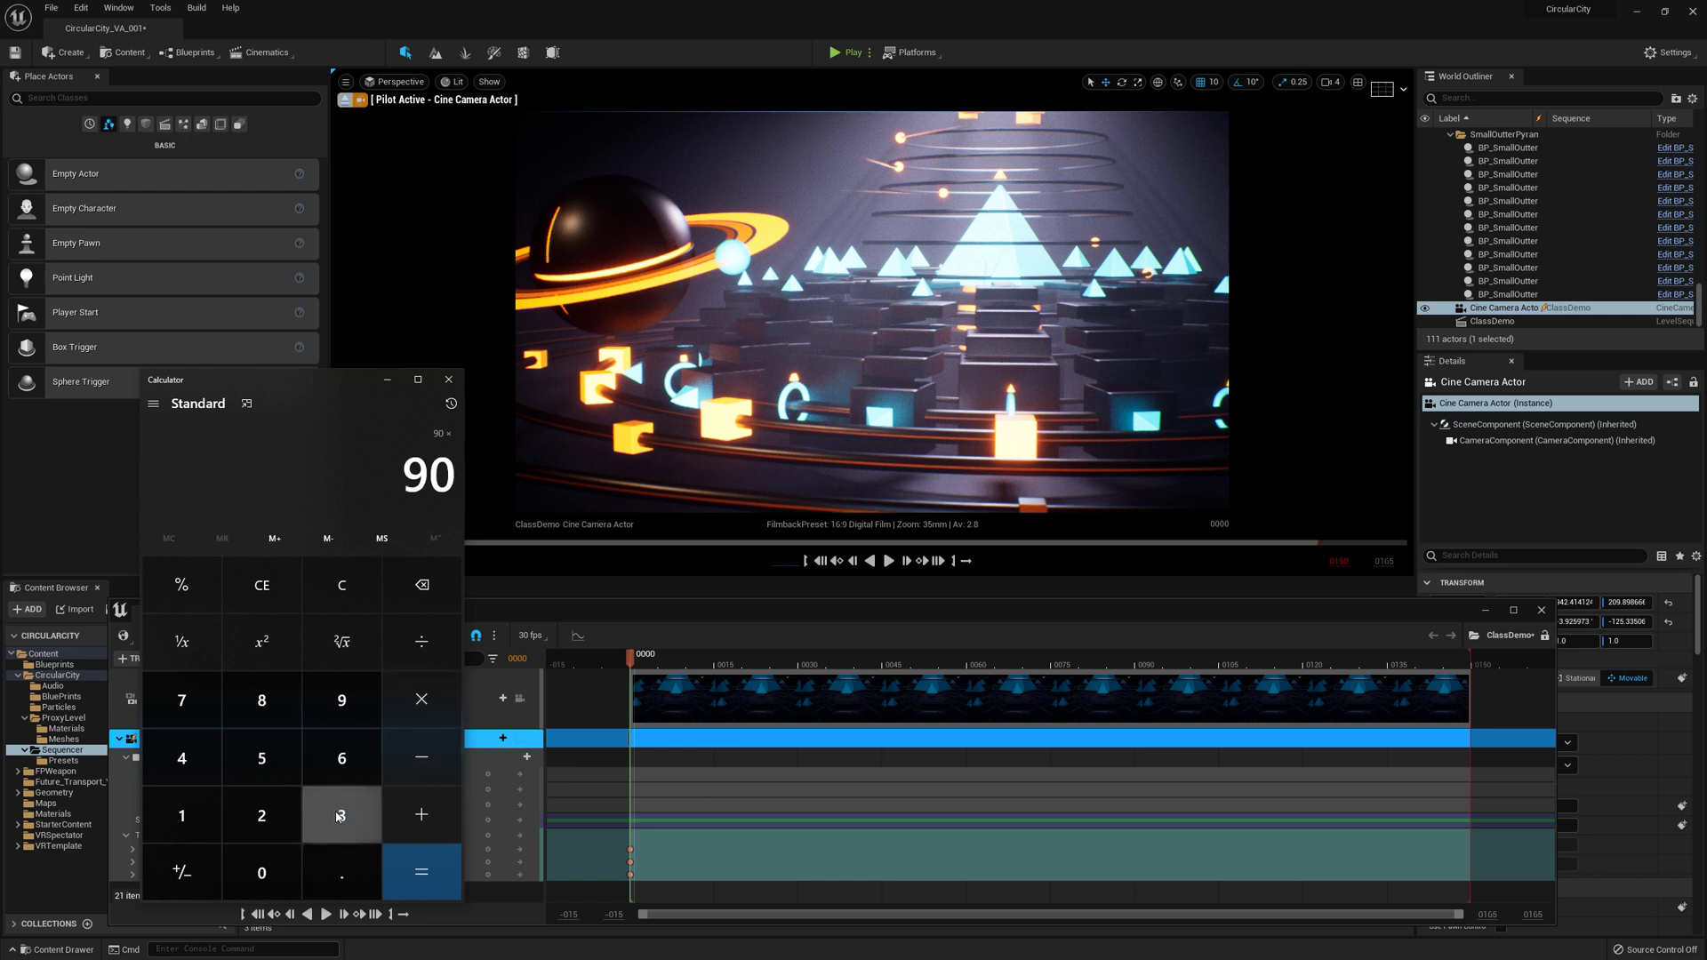
pyautogui.click(341, 816)
pyautogui.click(261, 873)
pyautogui.click(414, 868)
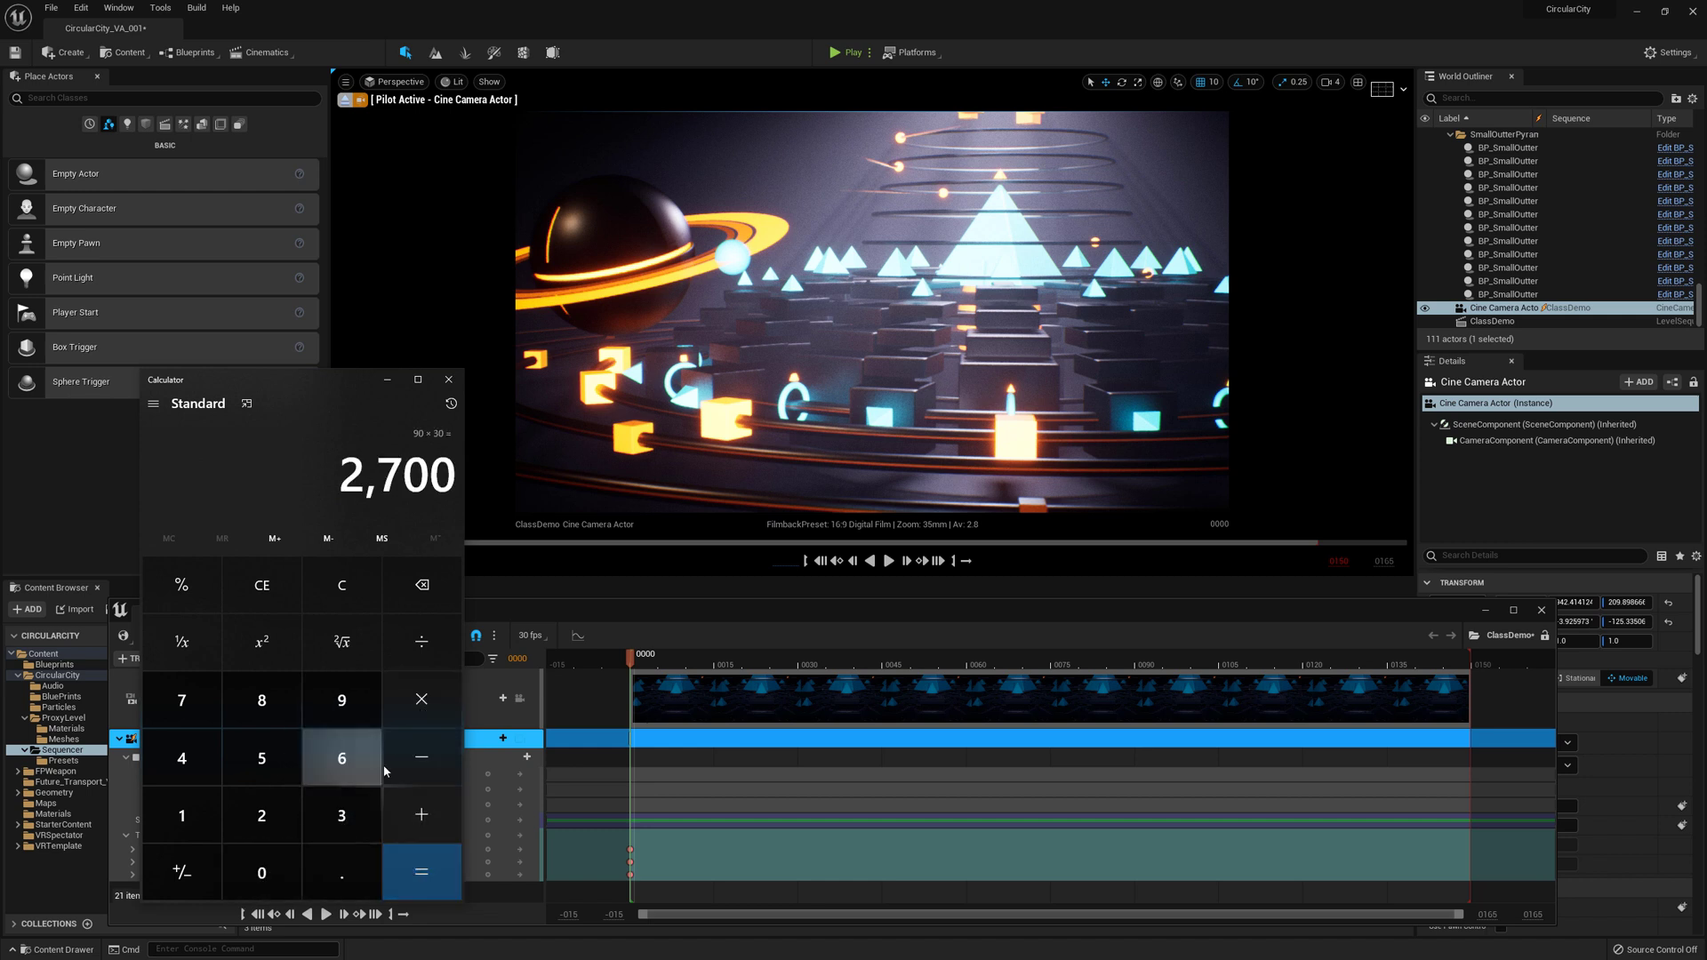
pyautogui.click(447, 380)
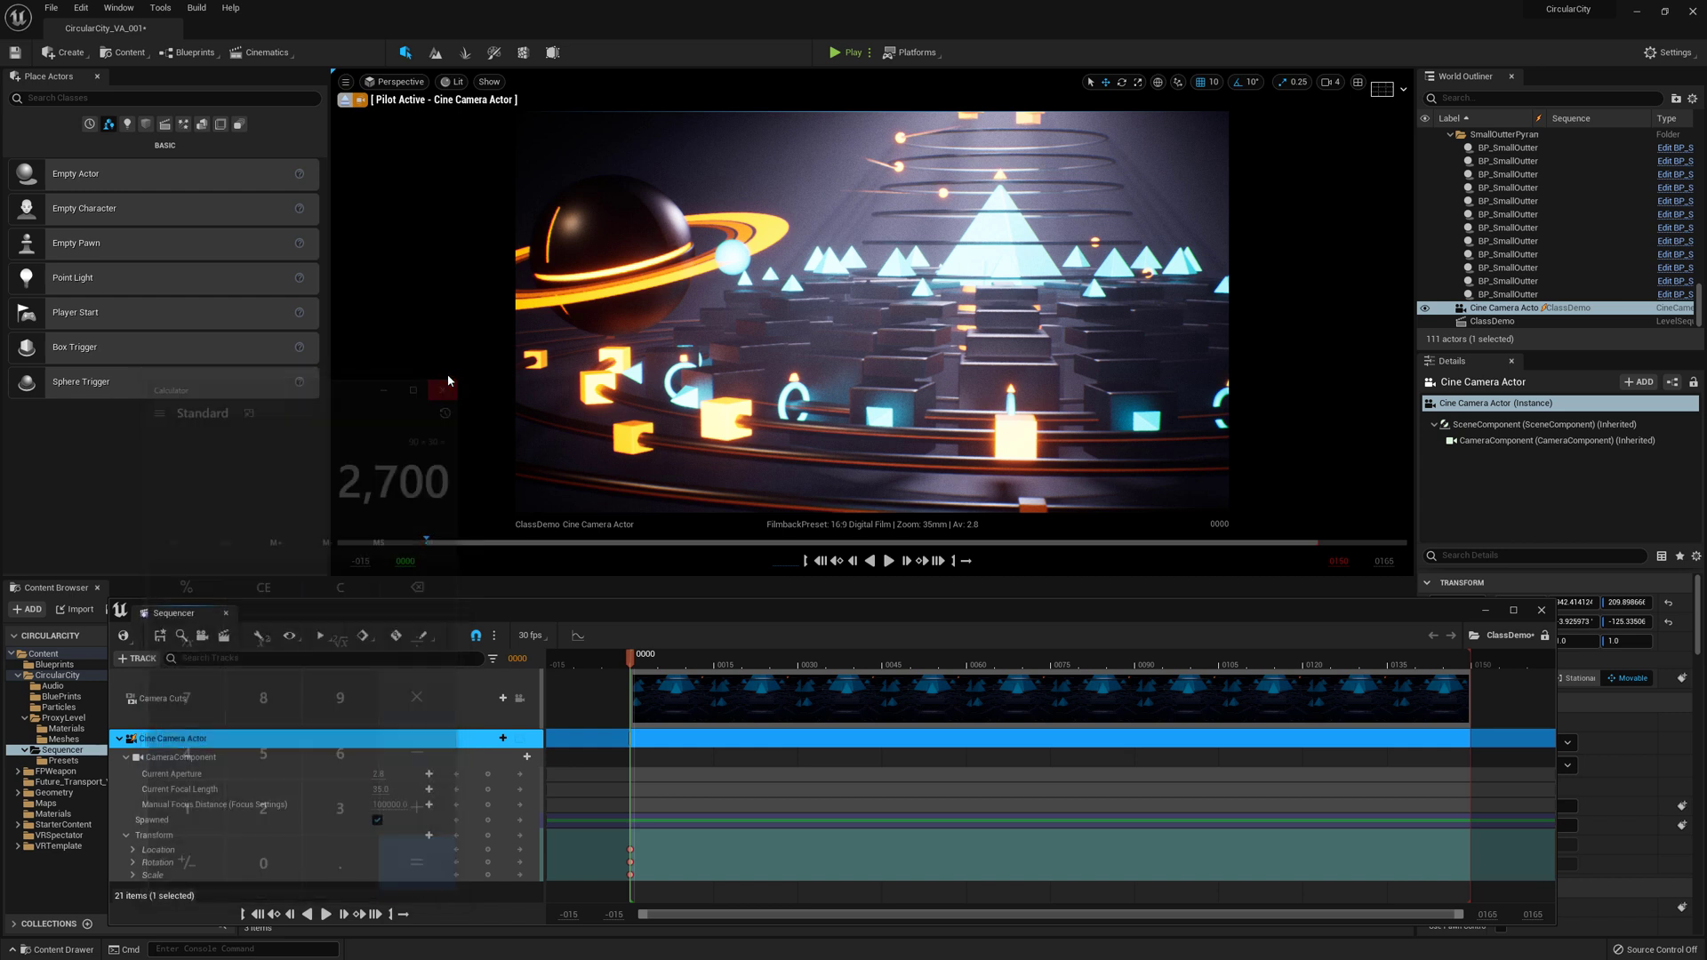
# Set the end of the Sequencer timeline's visible range to frame 2700.
pyautogui.click(1492, 918)
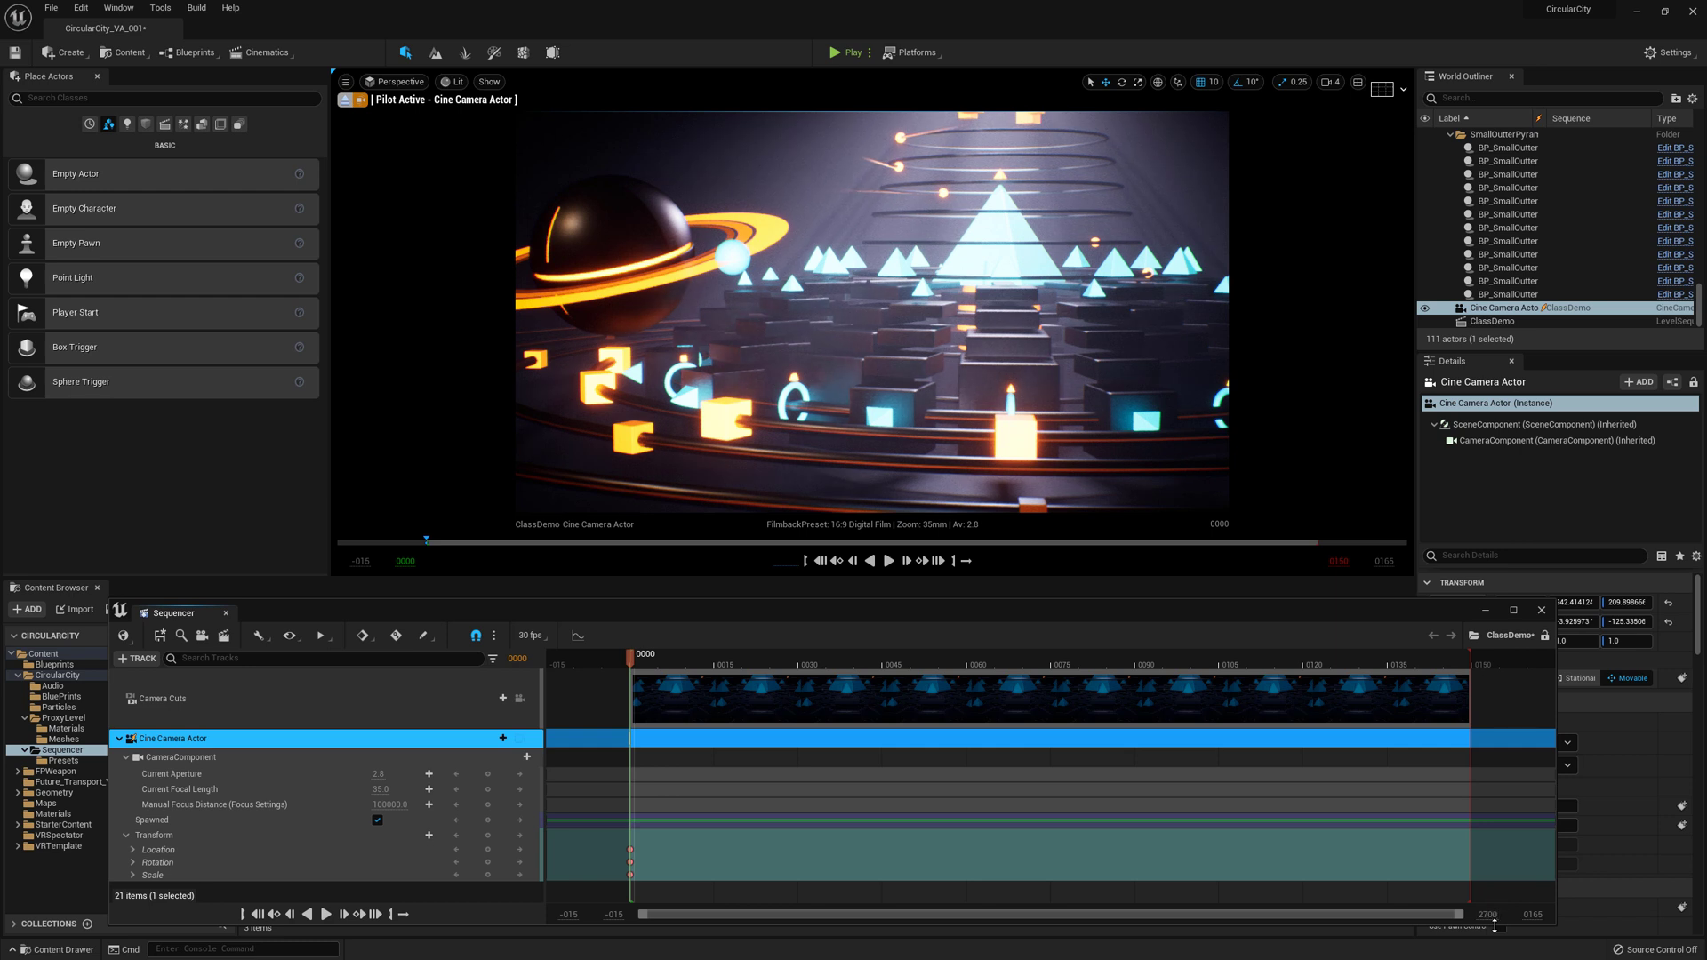
pyautogui.write('2700')
pyautogui.press('Return')
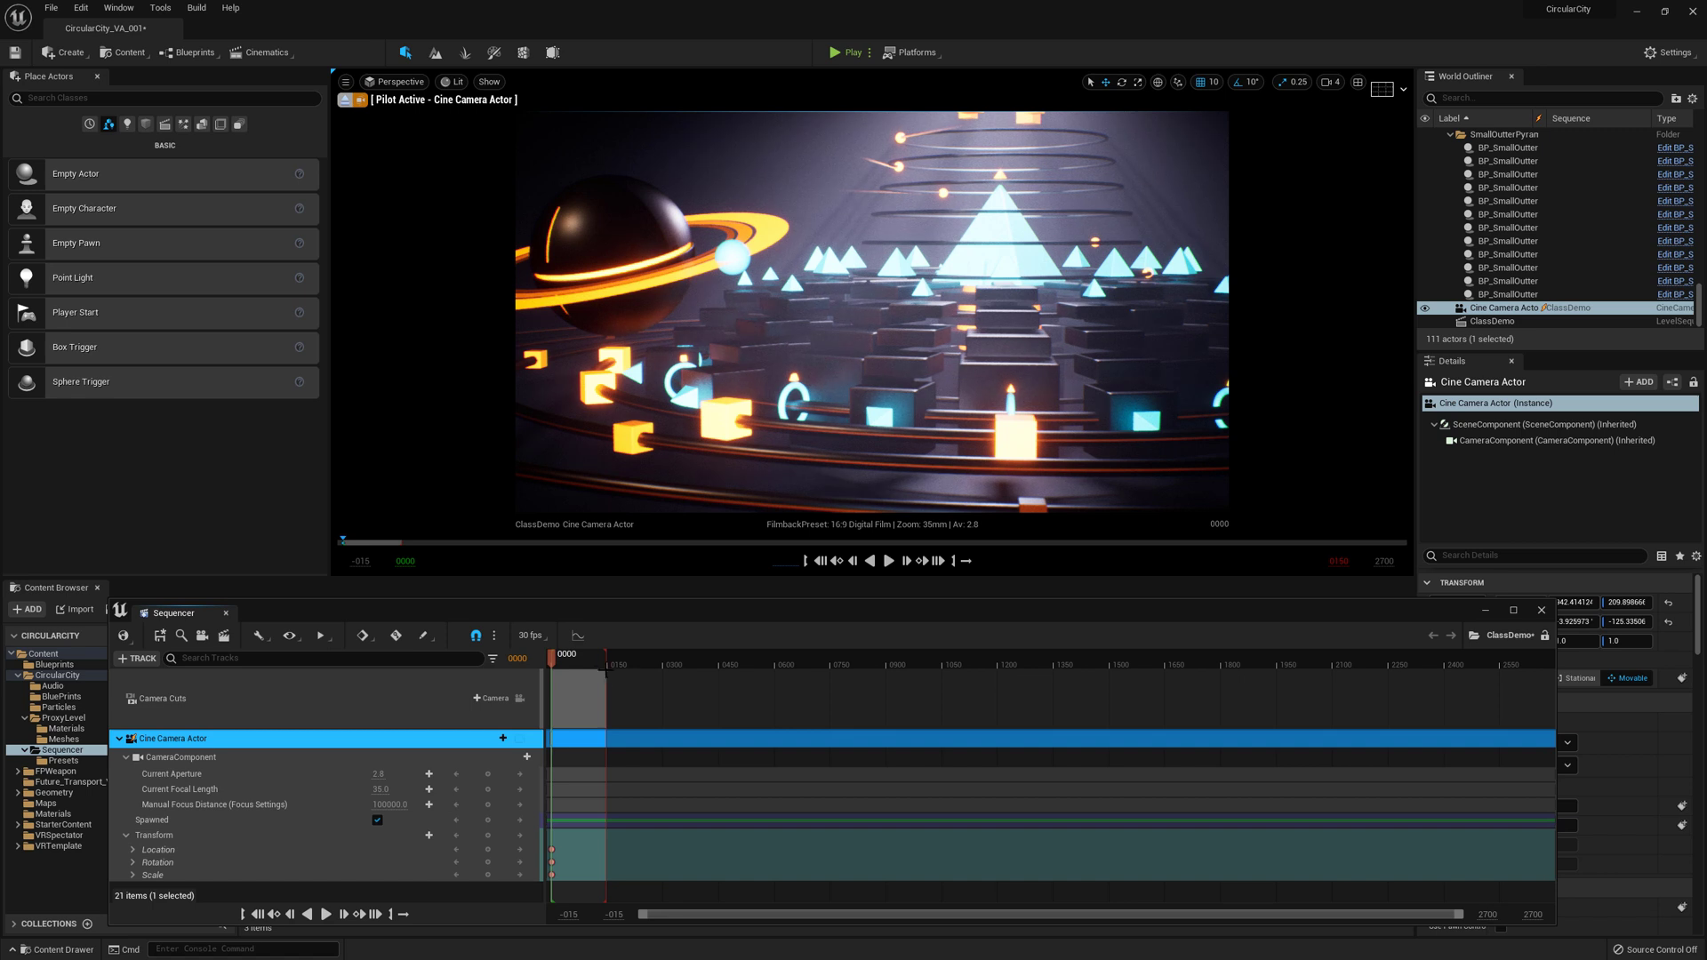
# Extend the playback end past frame 2700 and stretch the Camera Cuts section to about frame 2771.
pyautogui.moveTo(607, 667)
pyautogui.mouseDown()
pyautogui.moveTo(1127, 713)
pyautogui.moveTo(1572, 705)
pyautogui.mouseUp()
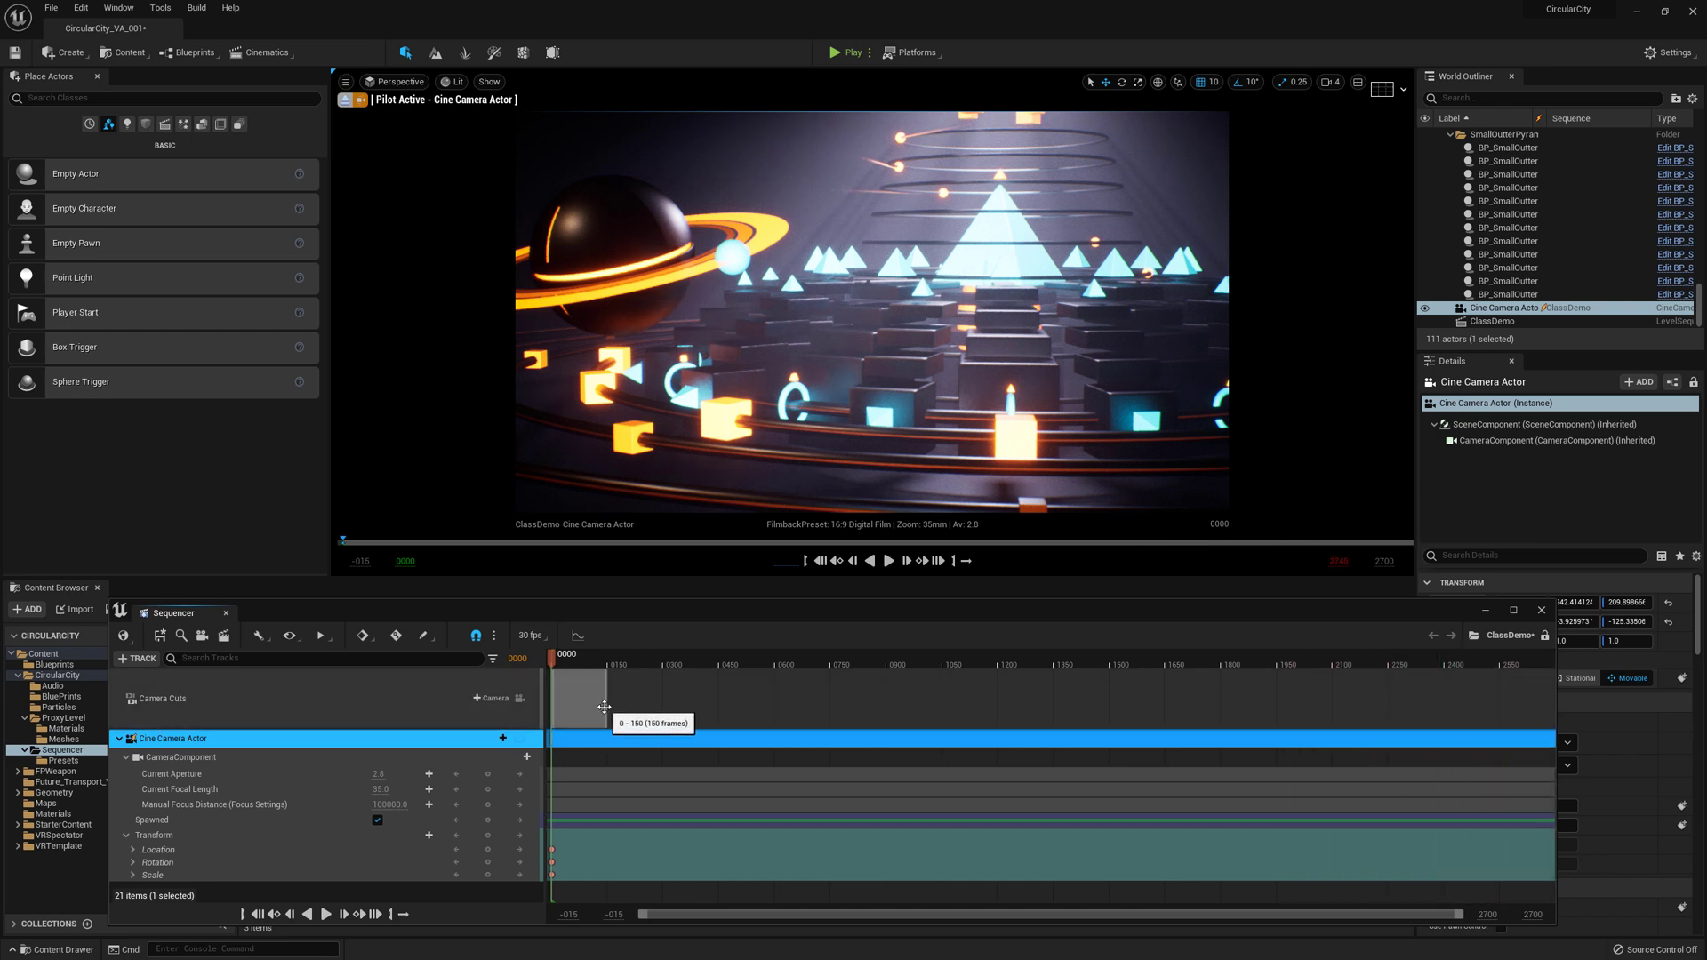
pyautogui.moveTo(604, 707); pyautogui.dragTo(1455, 729)
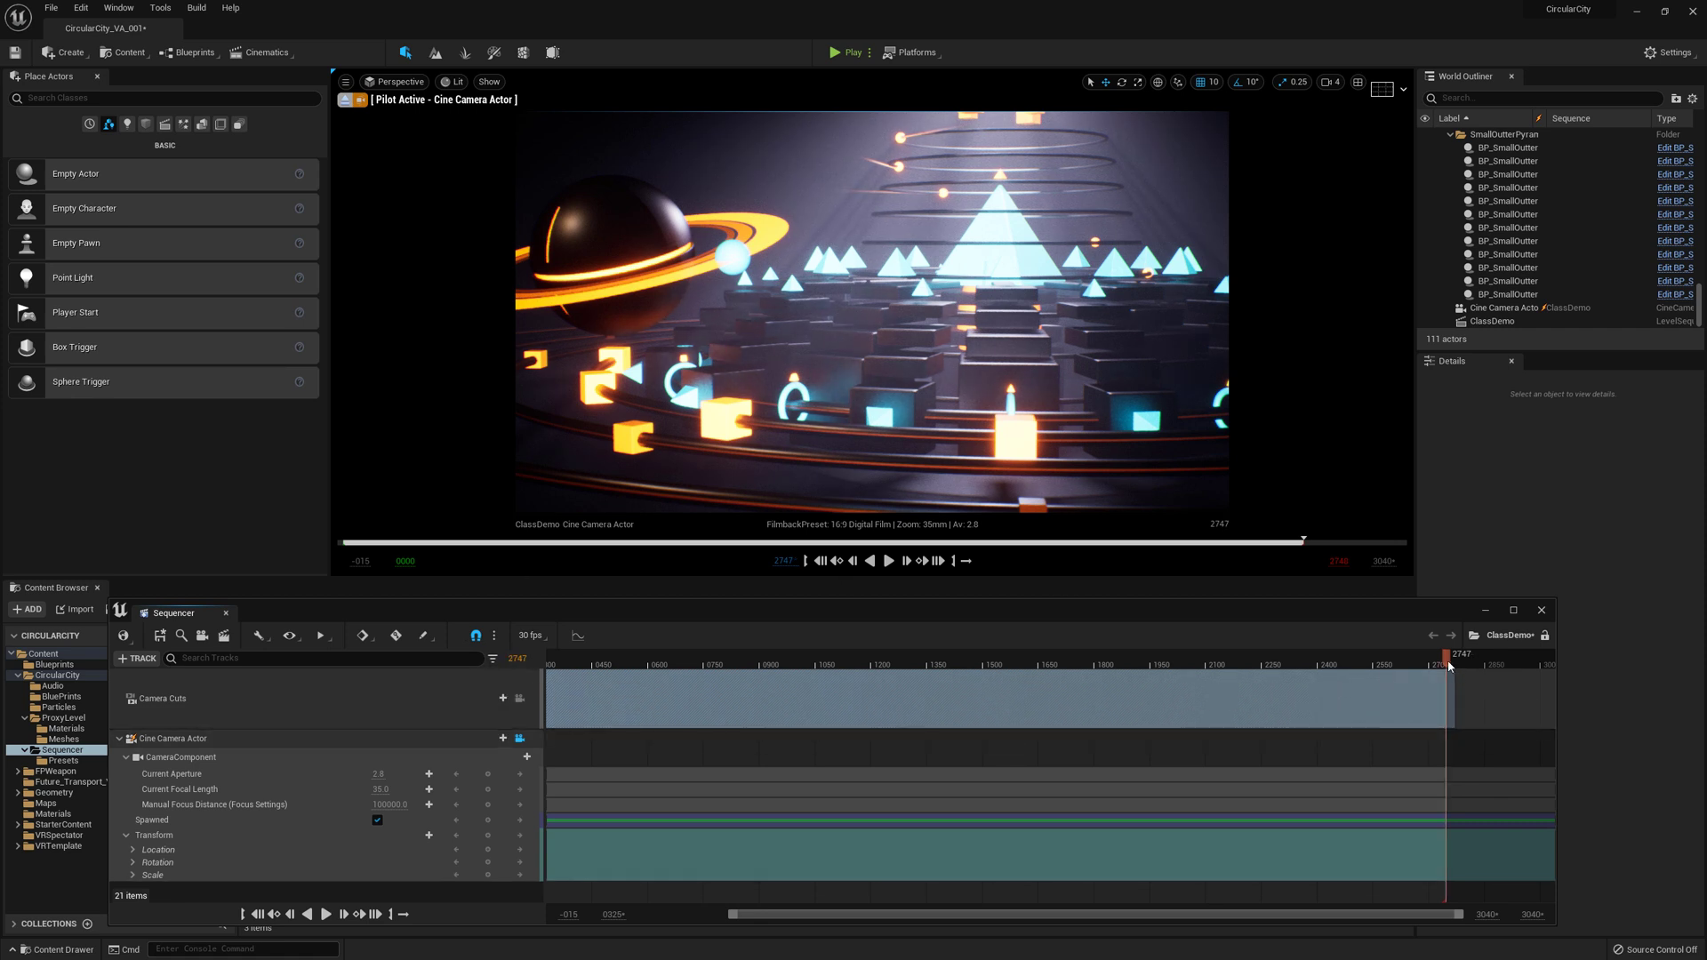
# Move the playhead to frame 2700 and set the sequence's playback end at the playhead.
pyautogui.moveTo(1450, 666); pyautogui.dragTo(1411, 718)
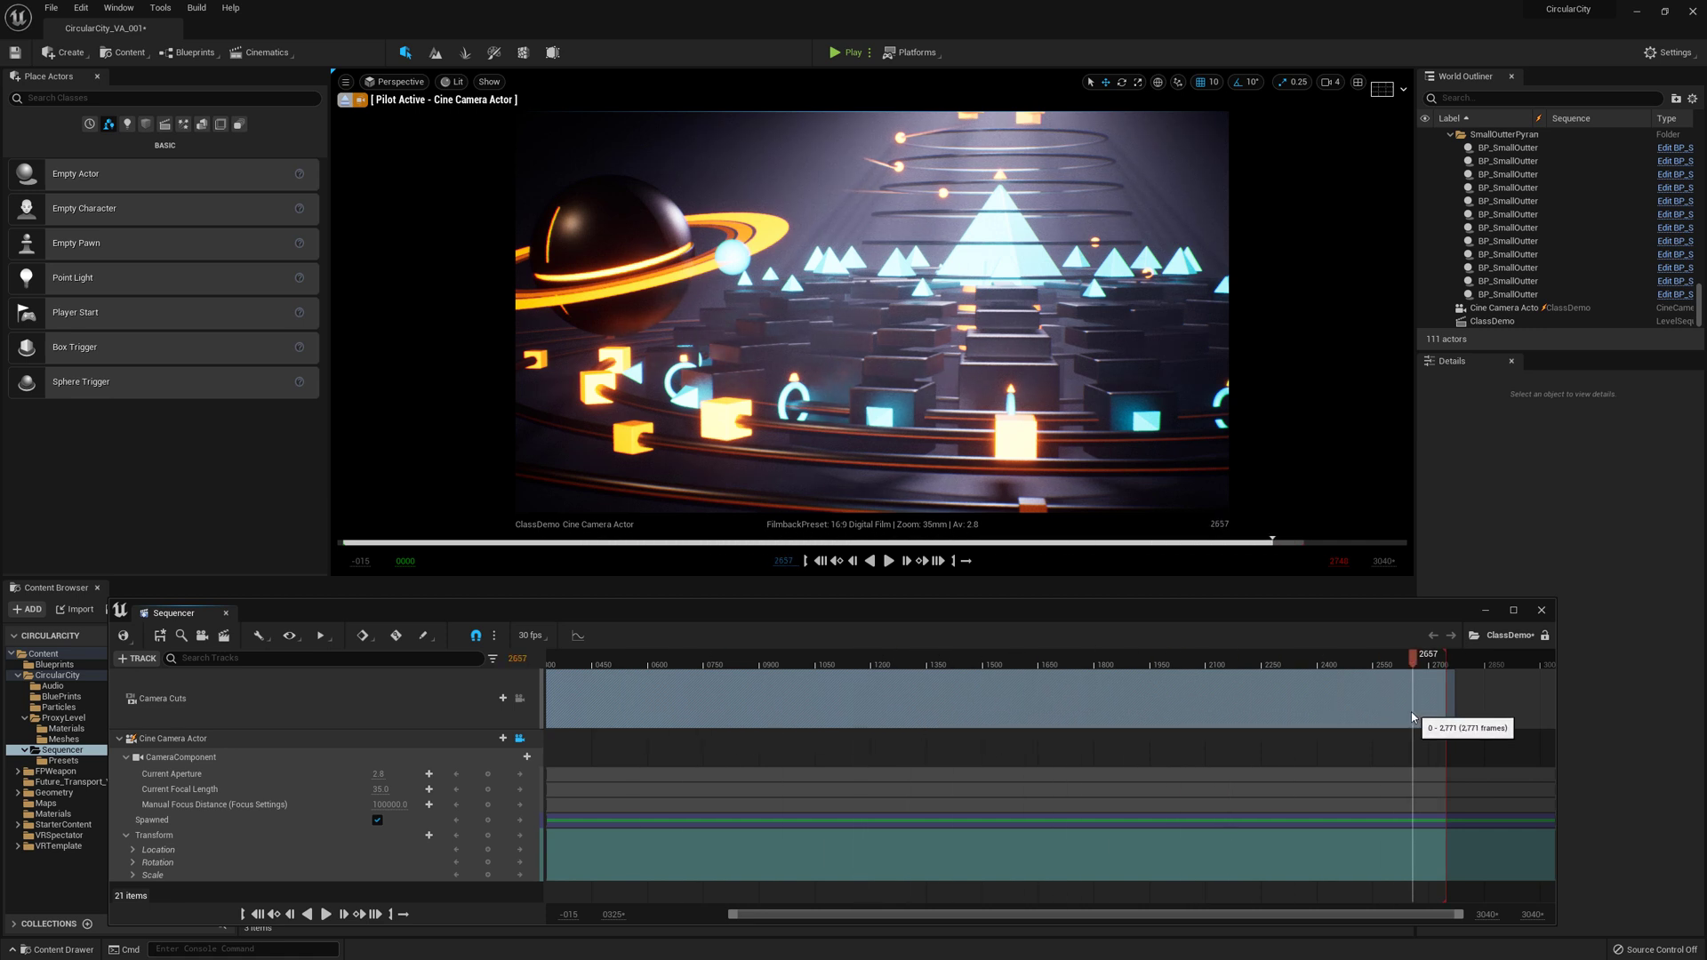
pyautogui.click(523, 659)
pyautogui.write('27')
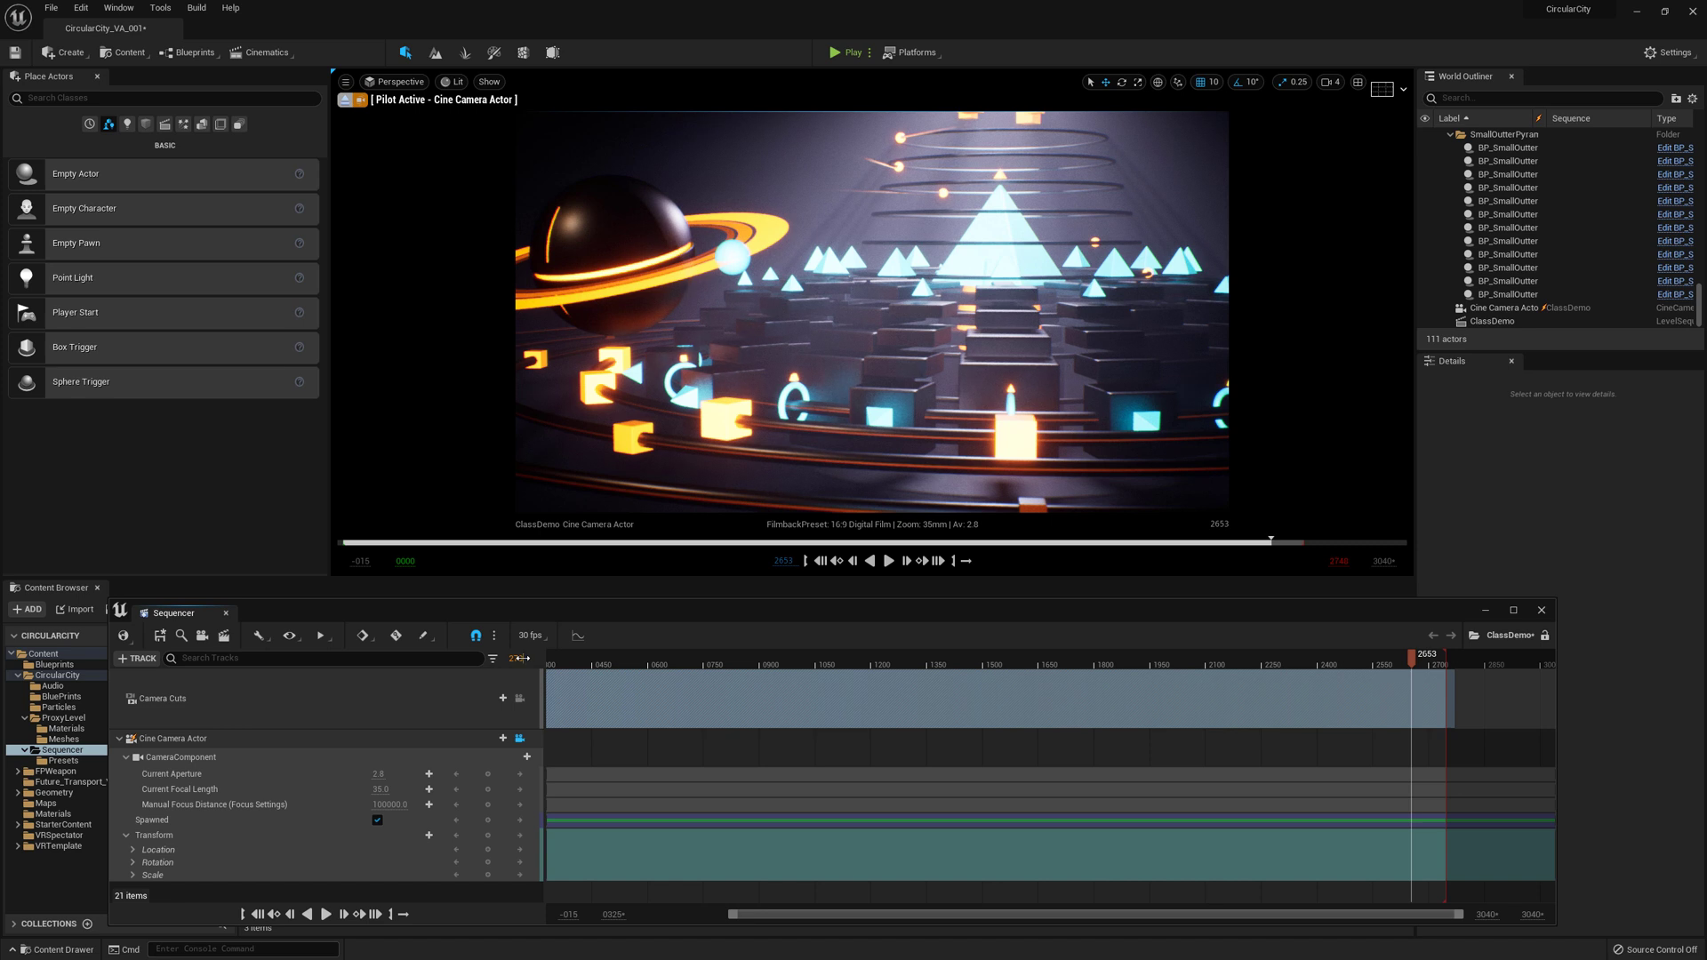
pyautogui.write('00')
pyautogui.press('Return')
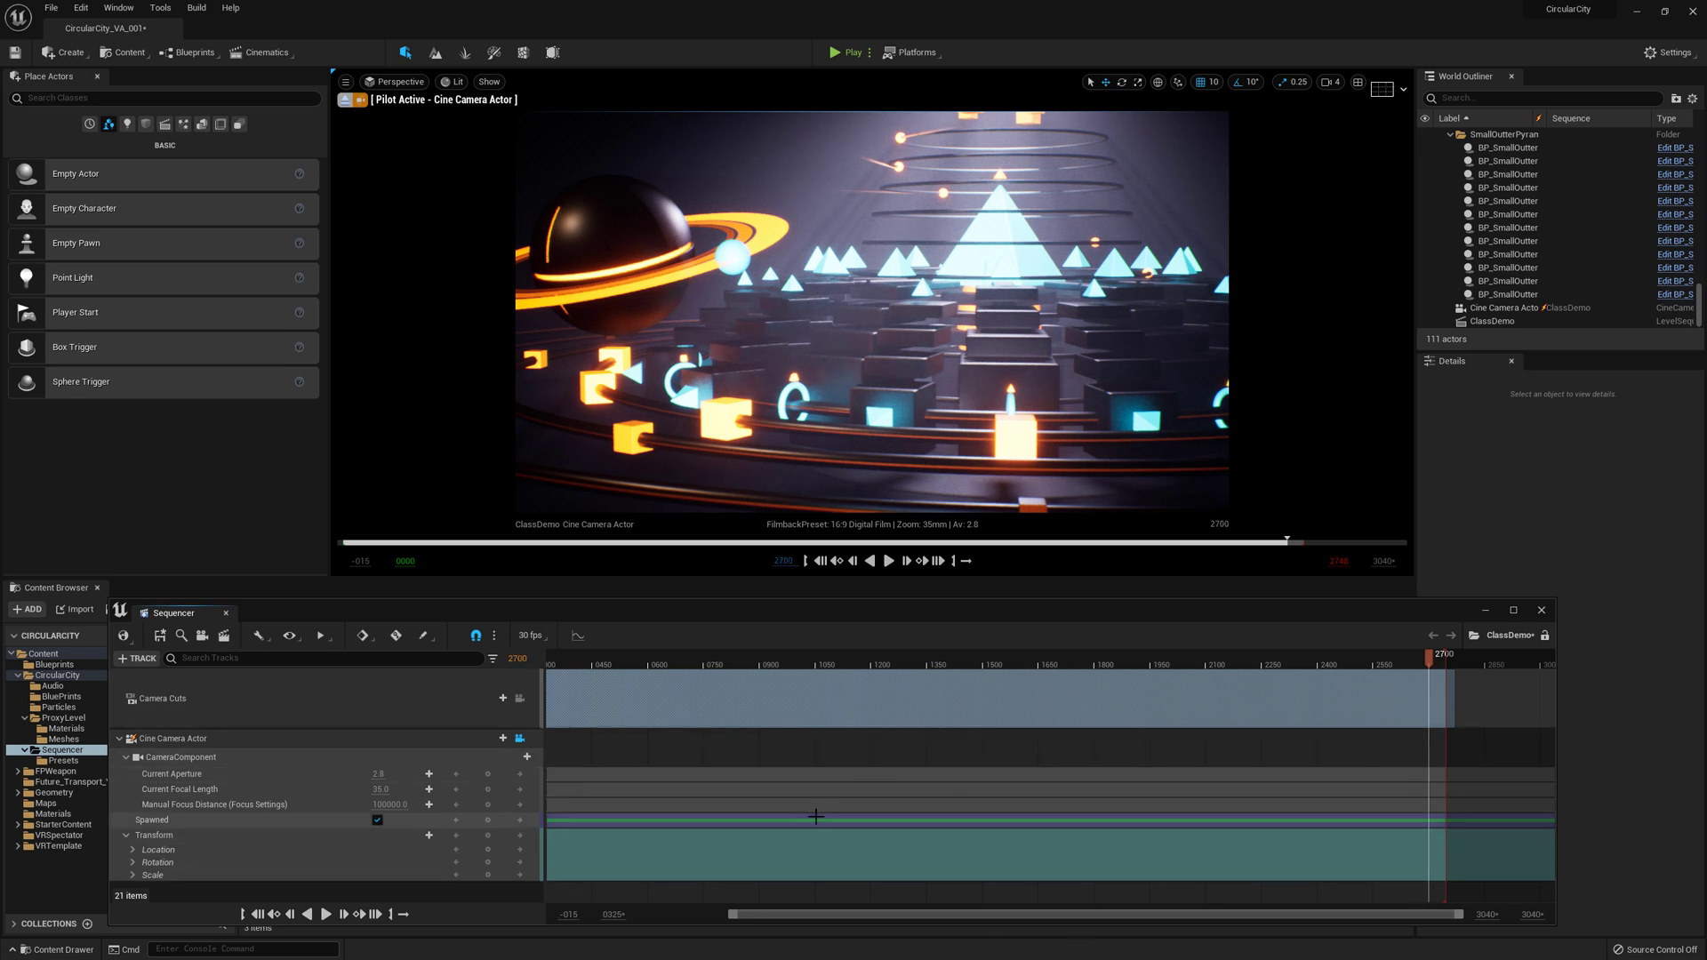
pyautogui.rightClick(1428, 680)
pyautogui.rightClick(1429, 659)
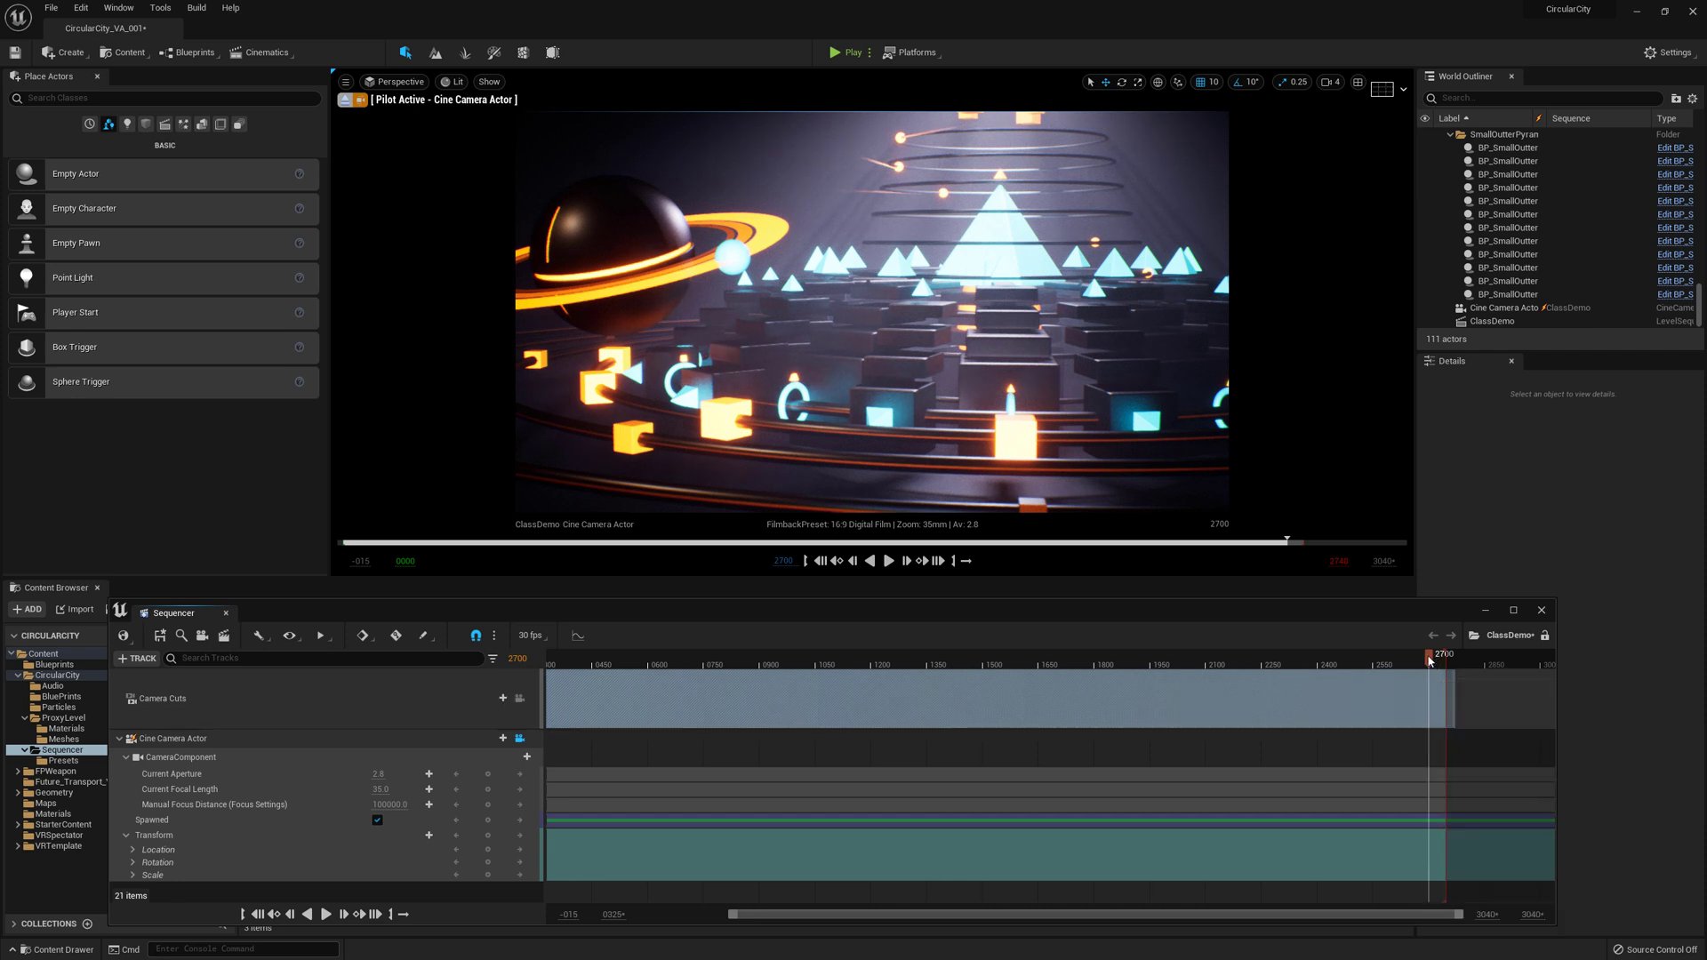
pyautogui.click(1477, 698)
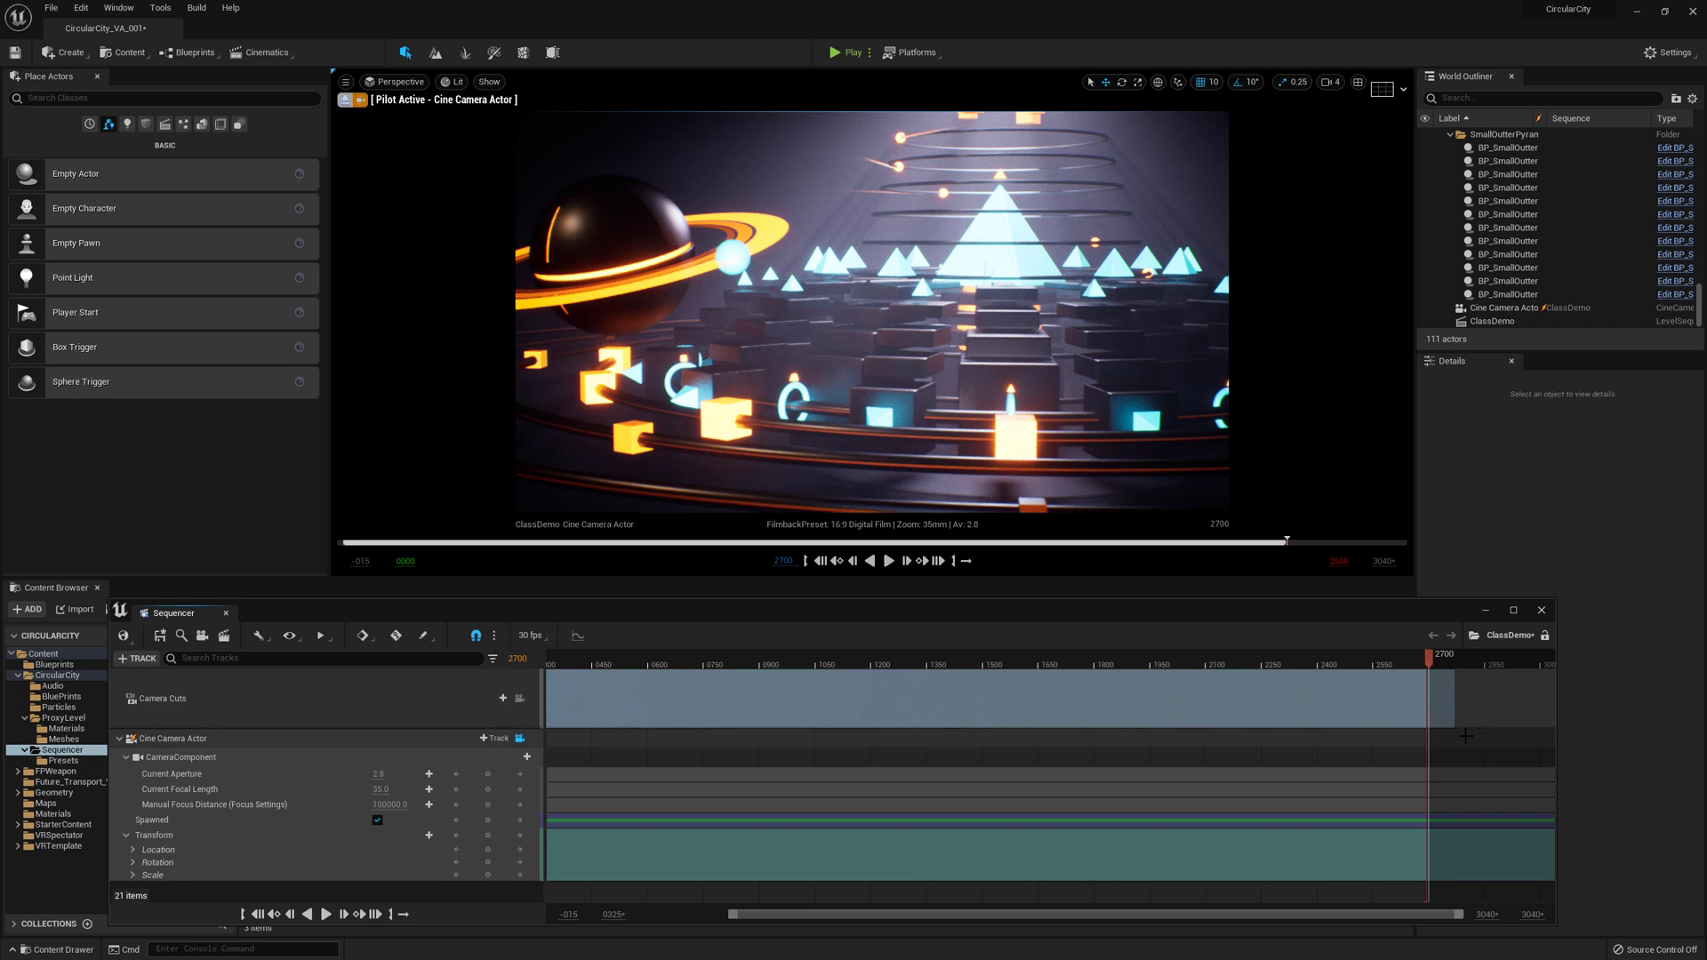
# Trim the end of the Camera Cuts section back to just past frame 2700.
pyautogui.moveTo(1453, 712); pyautogui.dragTo(1433, 713)
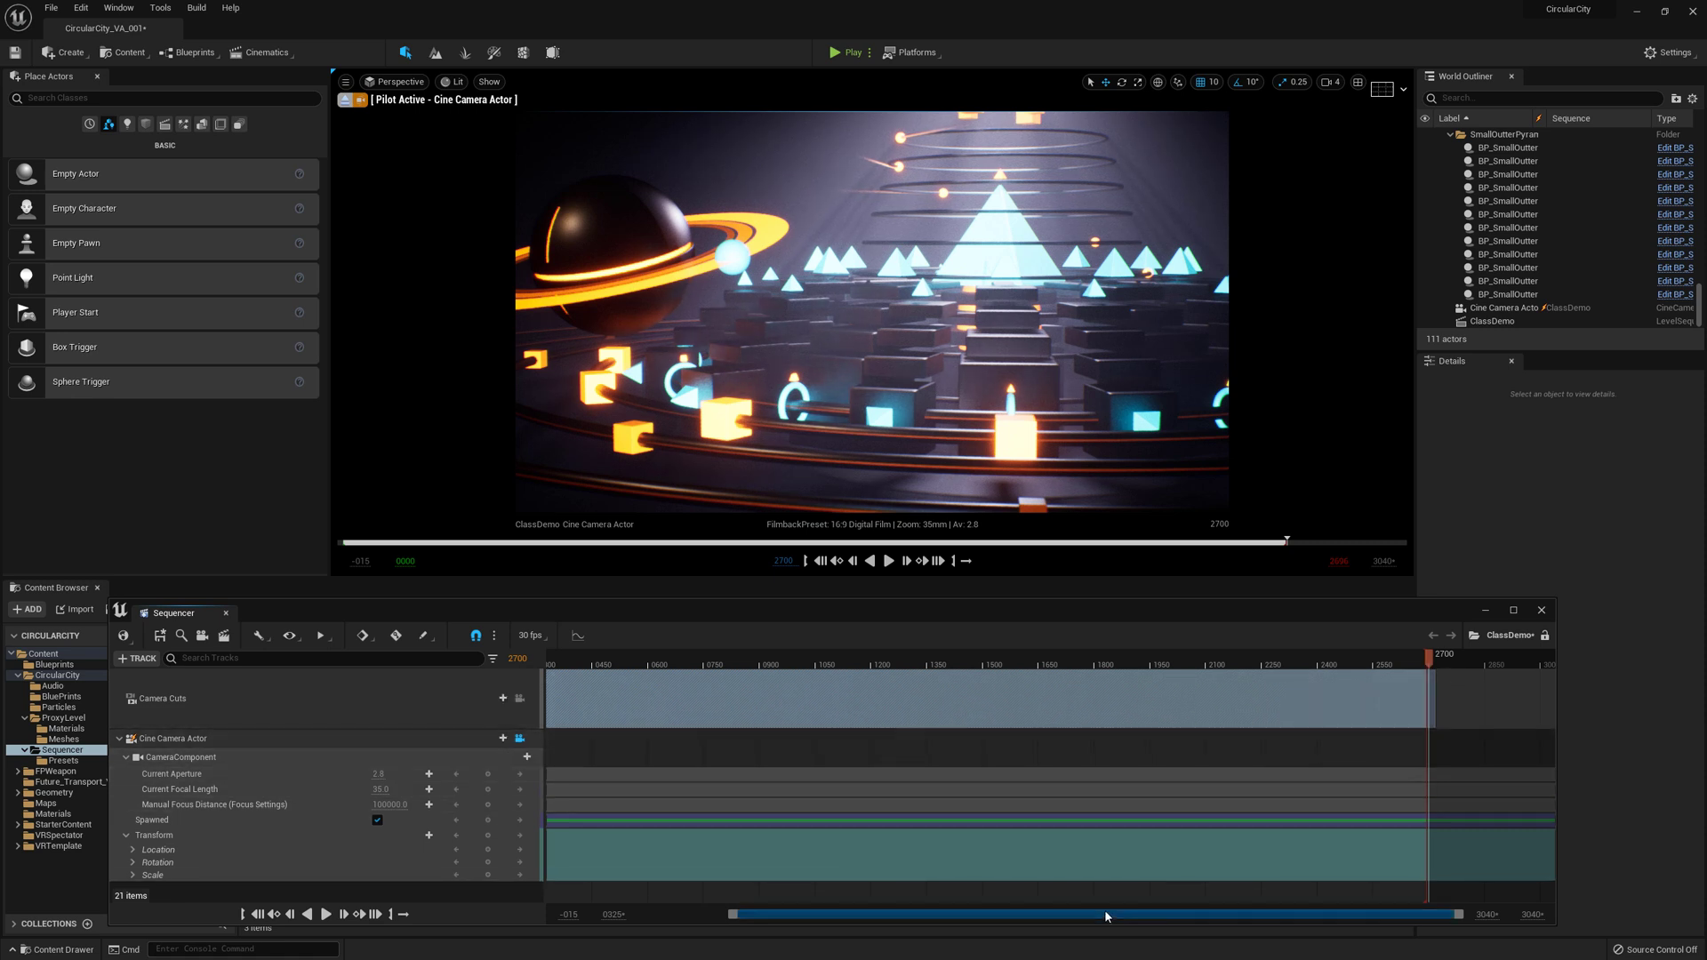
pyautogui.moveTo(1105, 911); pyautogui.dragTo(937, 904)
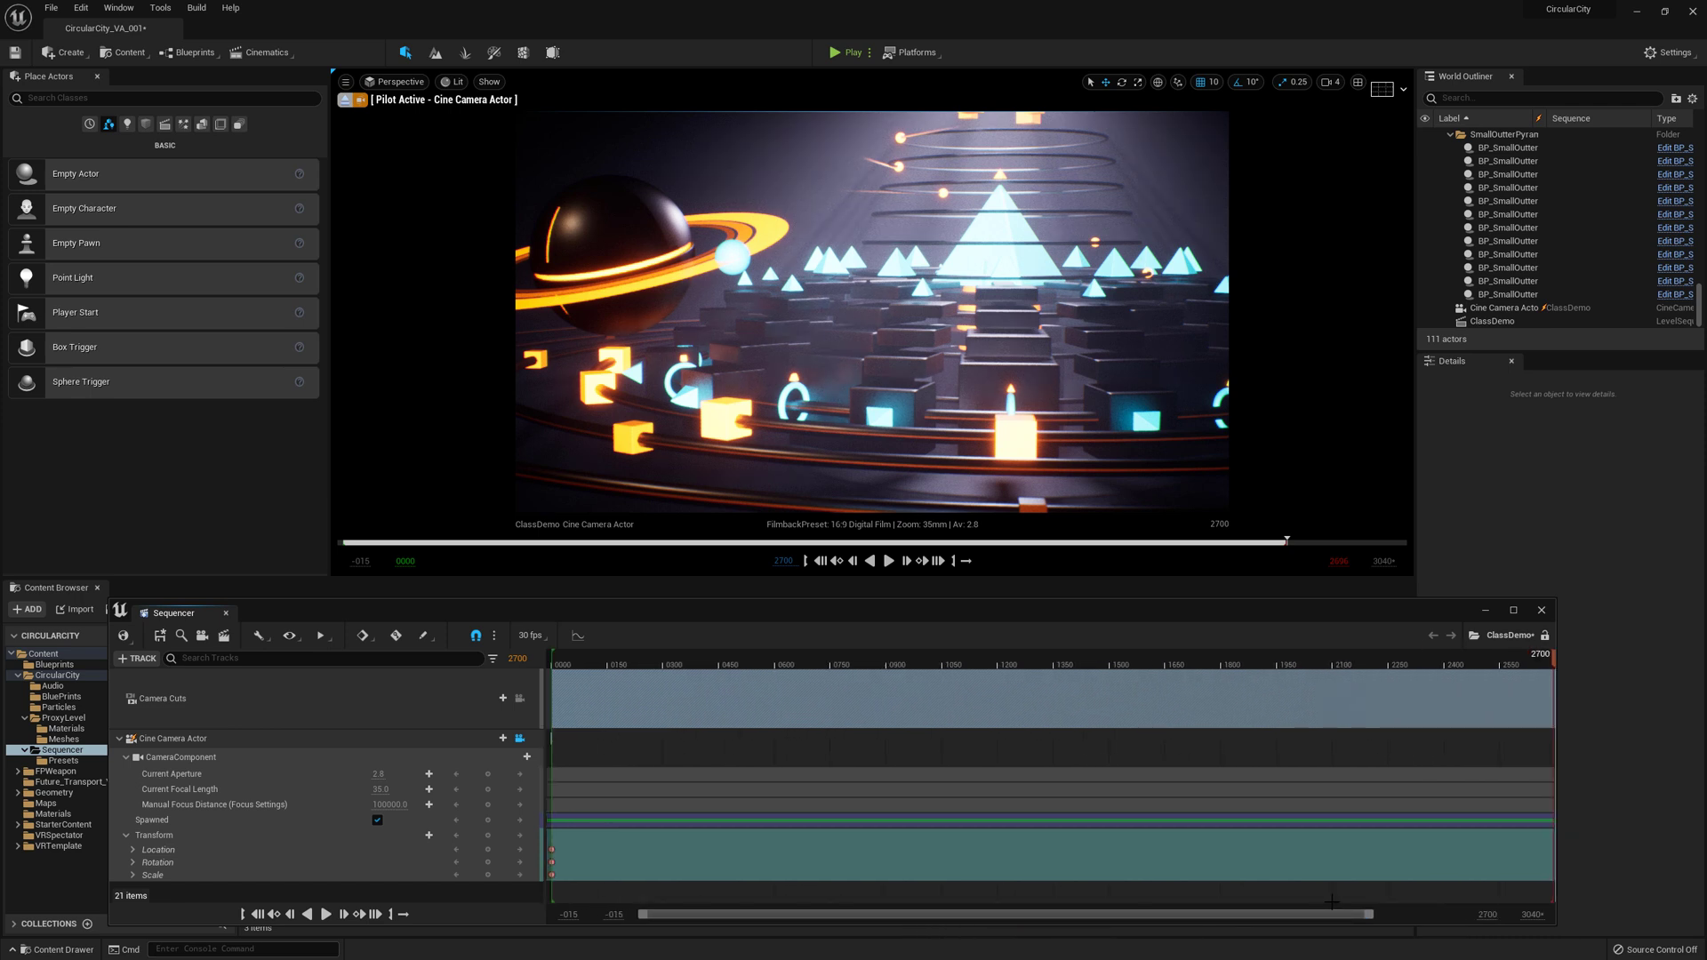
pyautogui.moveTo(1372, 916); pyautogui.dragTo(1095, 916)
pyautogui.moveTo(1239, 930); pyautogui.dragTo(1462, 916)
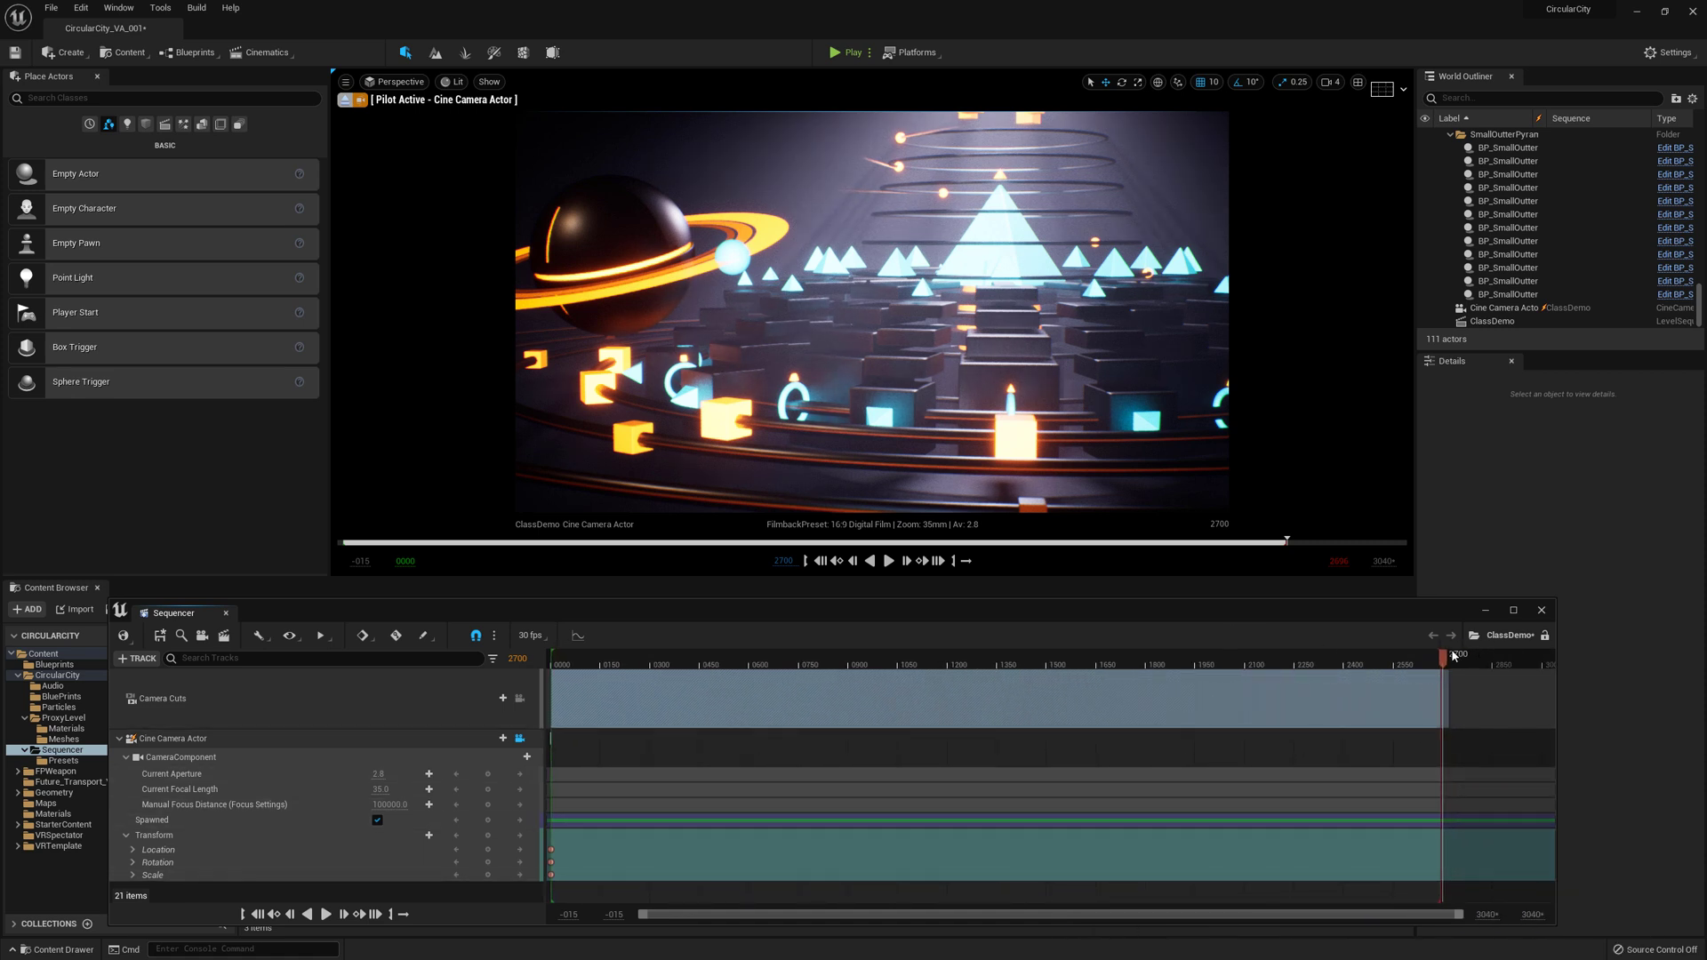
# Move the playhead to frame 2700 and key the cine camera's Transform there.
pyautogui.moveTo(1410, 667); pyautogui.dragTo(567, 711)
pyautogui.moveTo(1261, 914); pyautogui.dragTo(1394, 930)
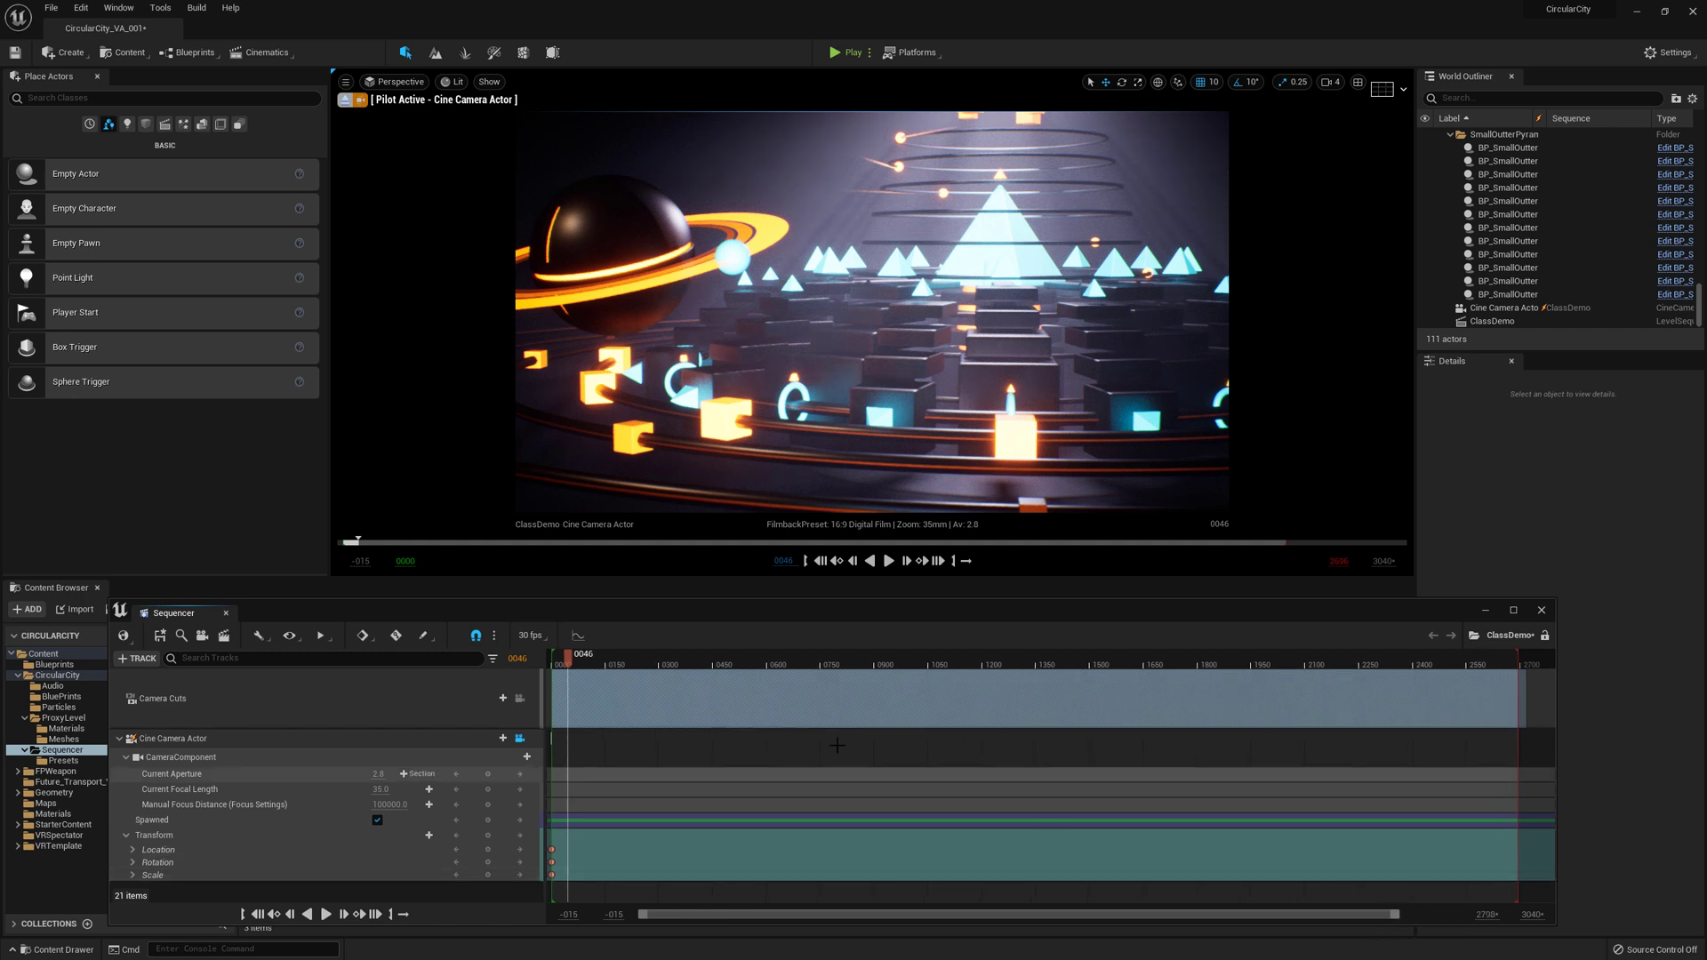
pyautogui.moveTo(569, 662); pyautogui.dragTo(1506, 754)
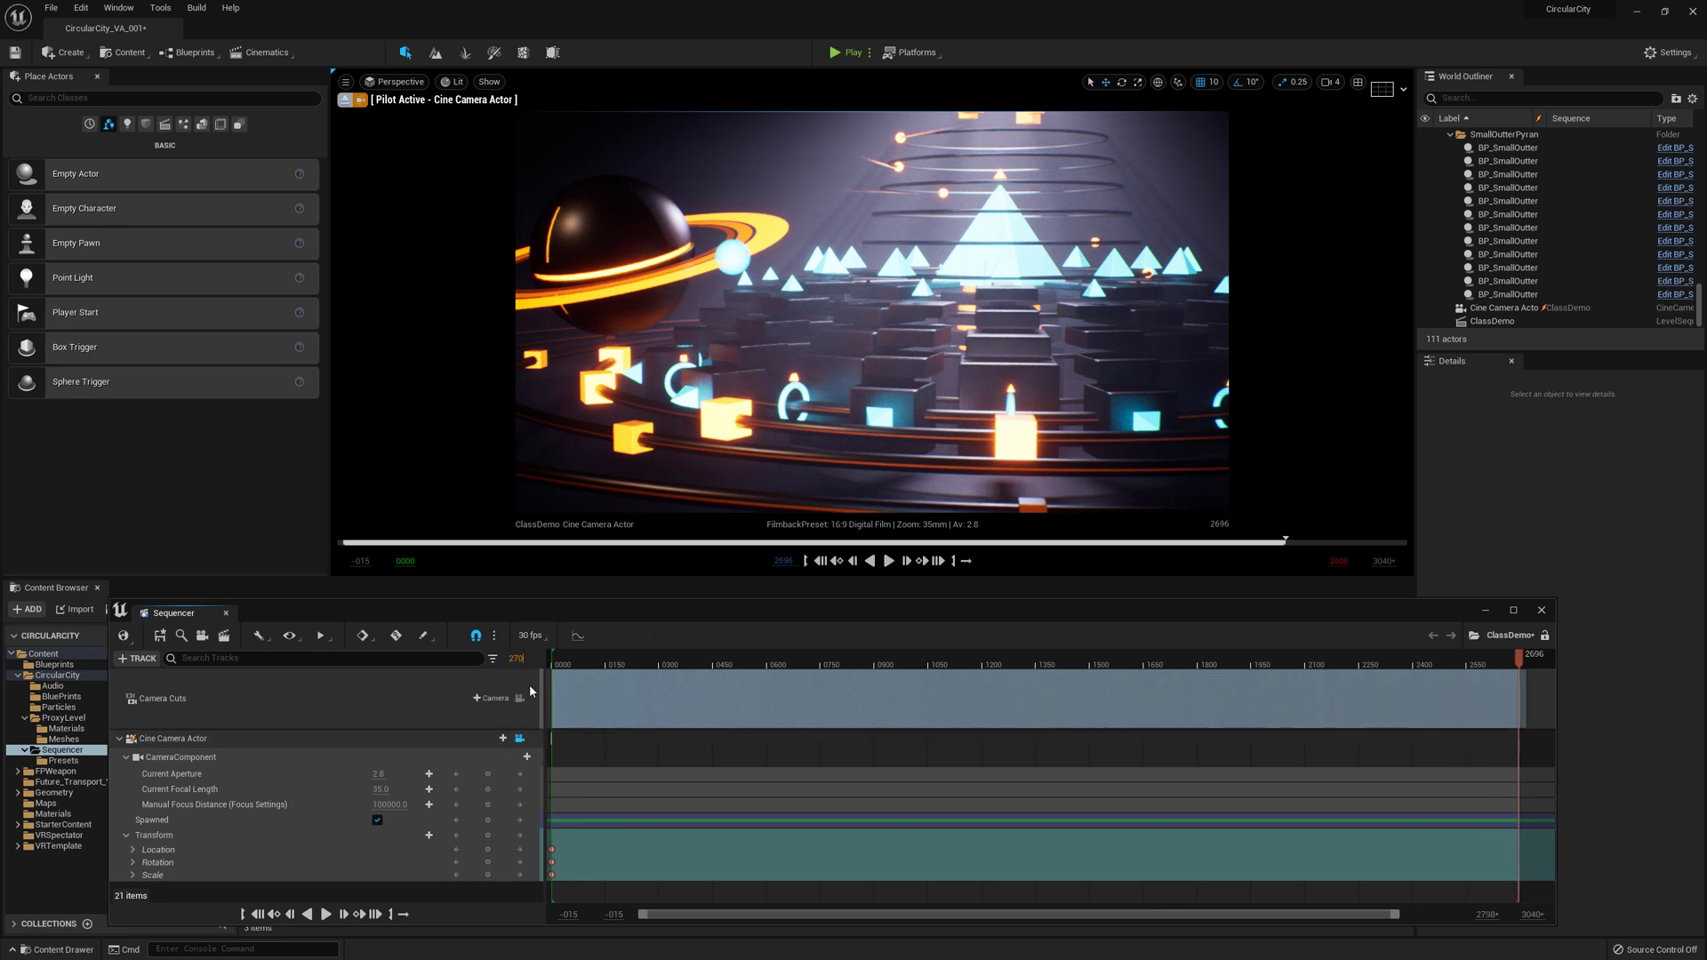
pyautogui.write('0')
pyautogui.press('Return')
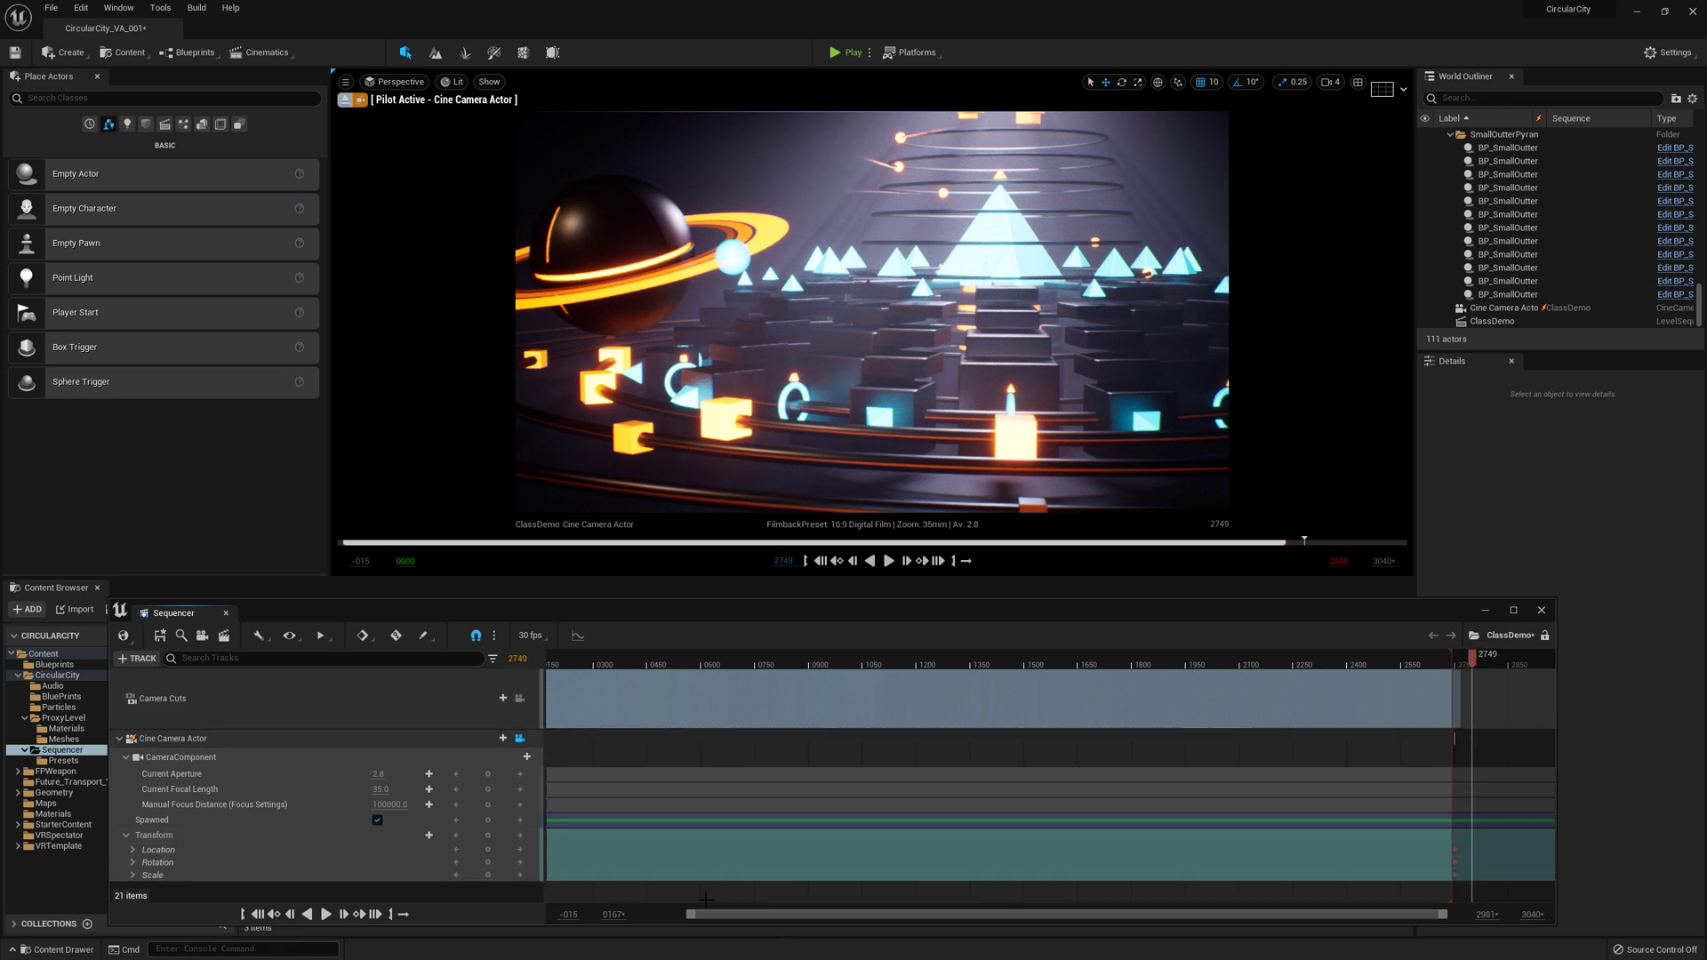
# Move the sequence's playback end marker onto the camera's closing Transform key at frame 2700.
pyautogui.moveTo(694, 918); pyautogui.dragTo(1334, 936)
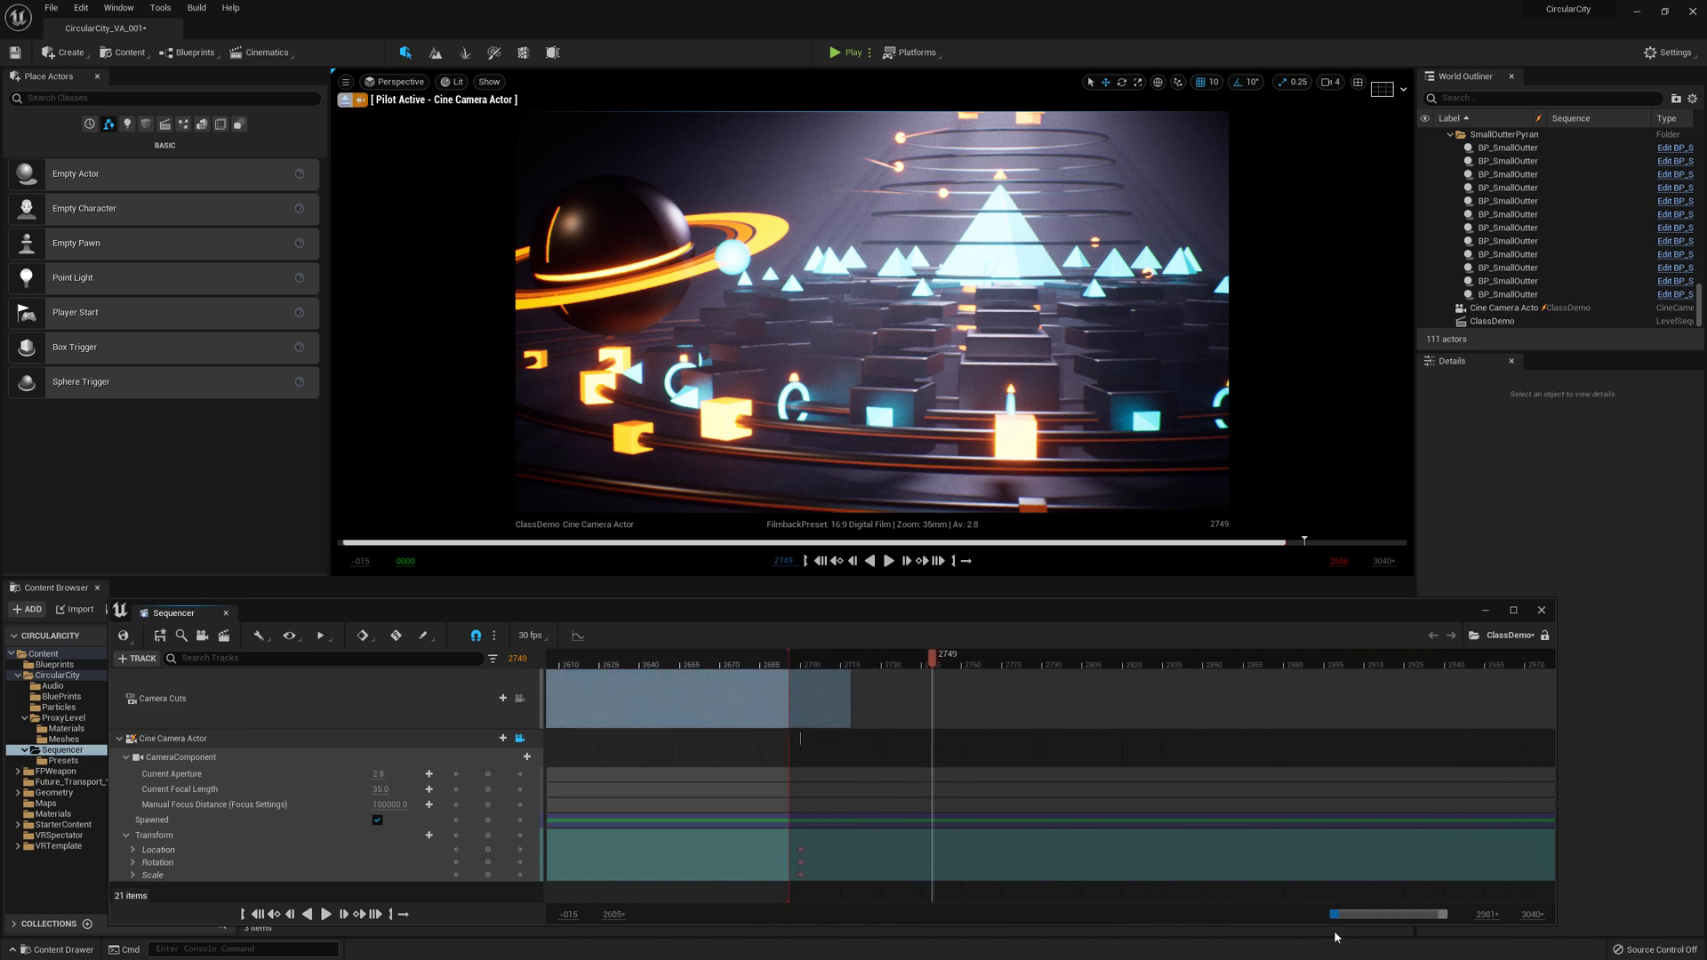
pyautogui.moveTo(796, 660); pyautogui.dragTo(802, 655)
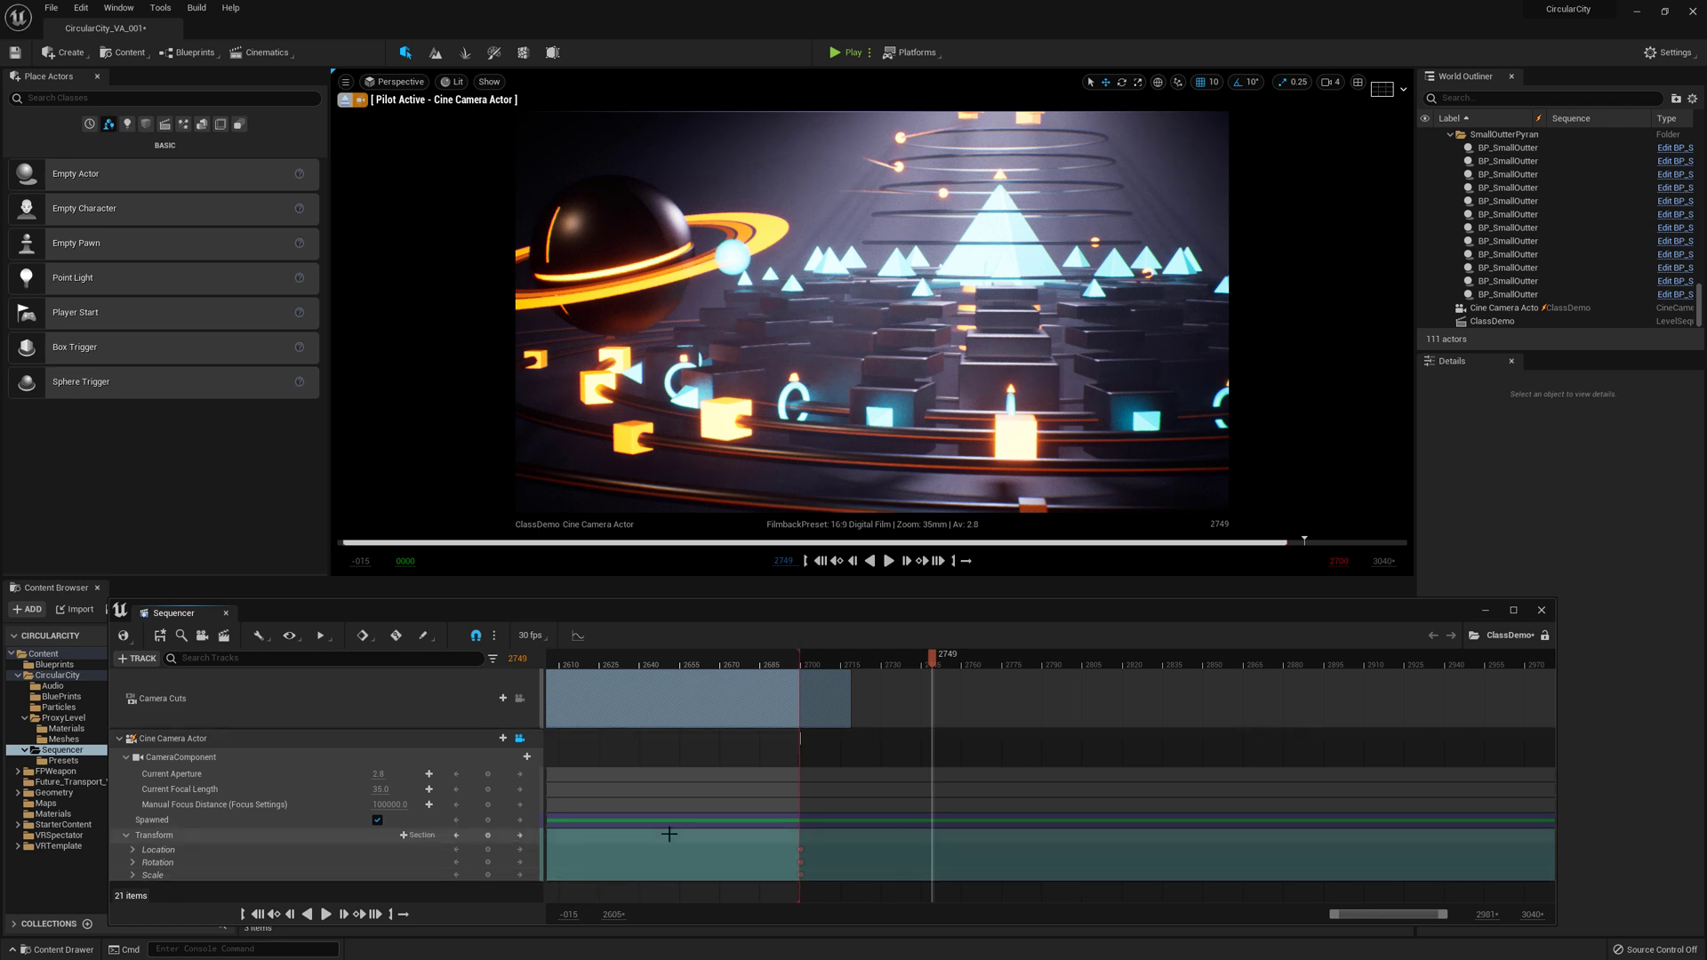
pyautogui.moveTo(1331, 914); pyautogui.dragTo(1395, 926)
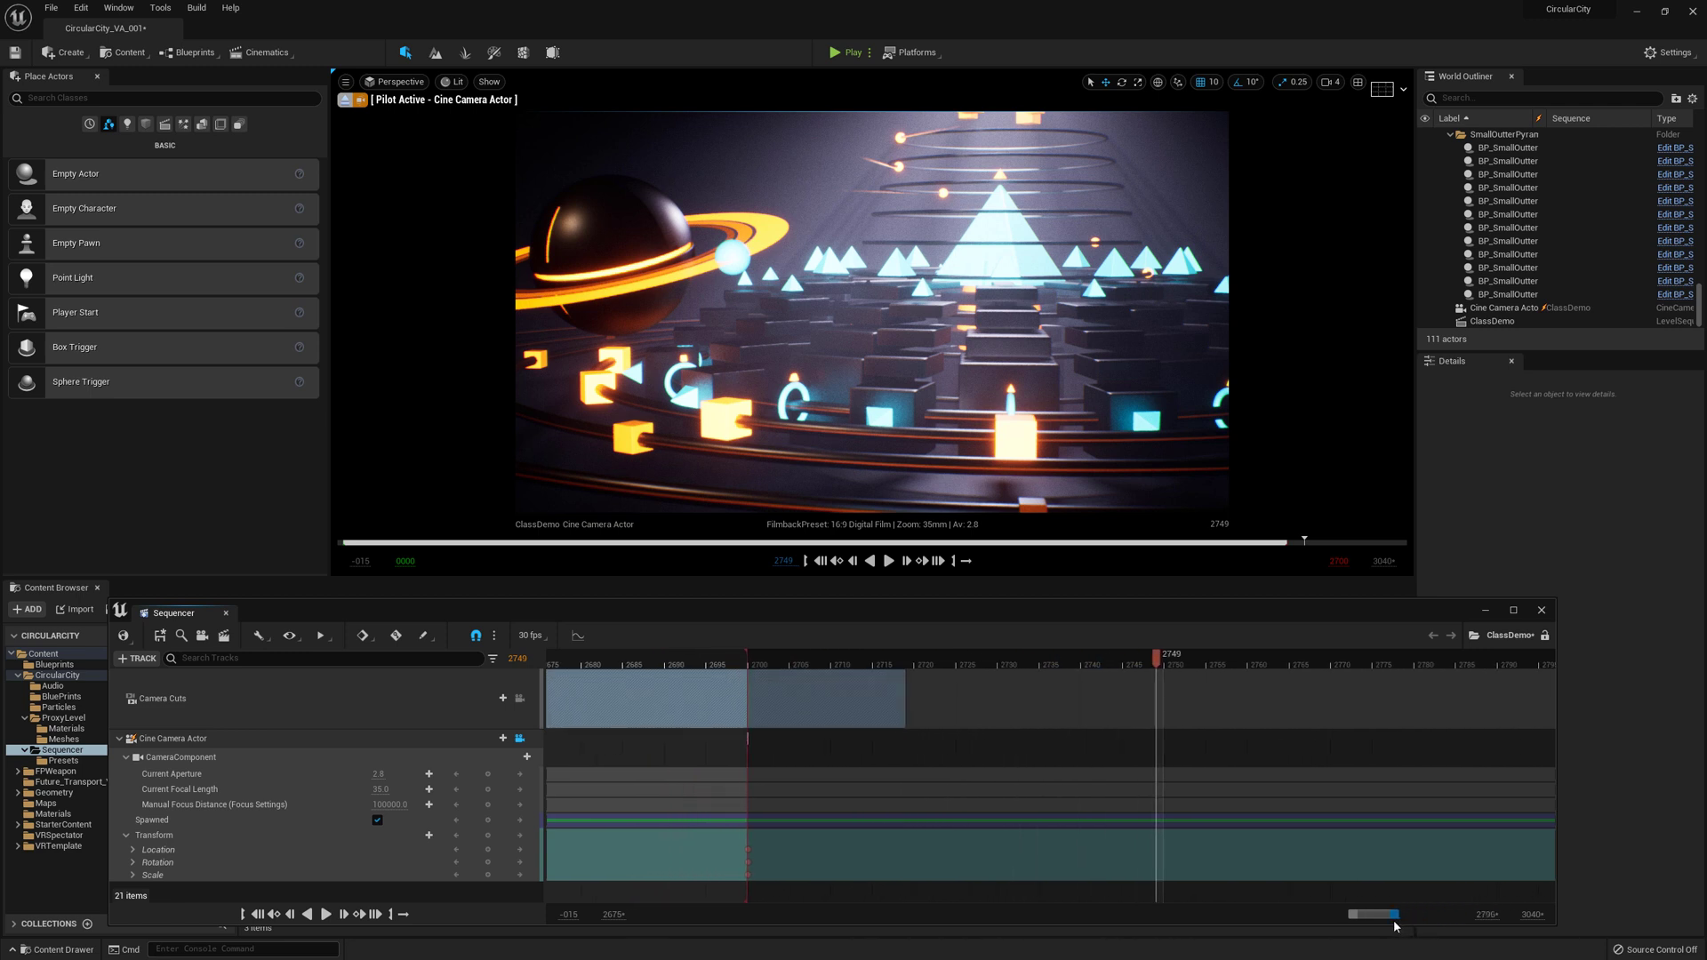
# Shift the Camera Cuts section about 14 frames earlier so that it ends at about frame 2705.
pyautogui.click(748, 850)
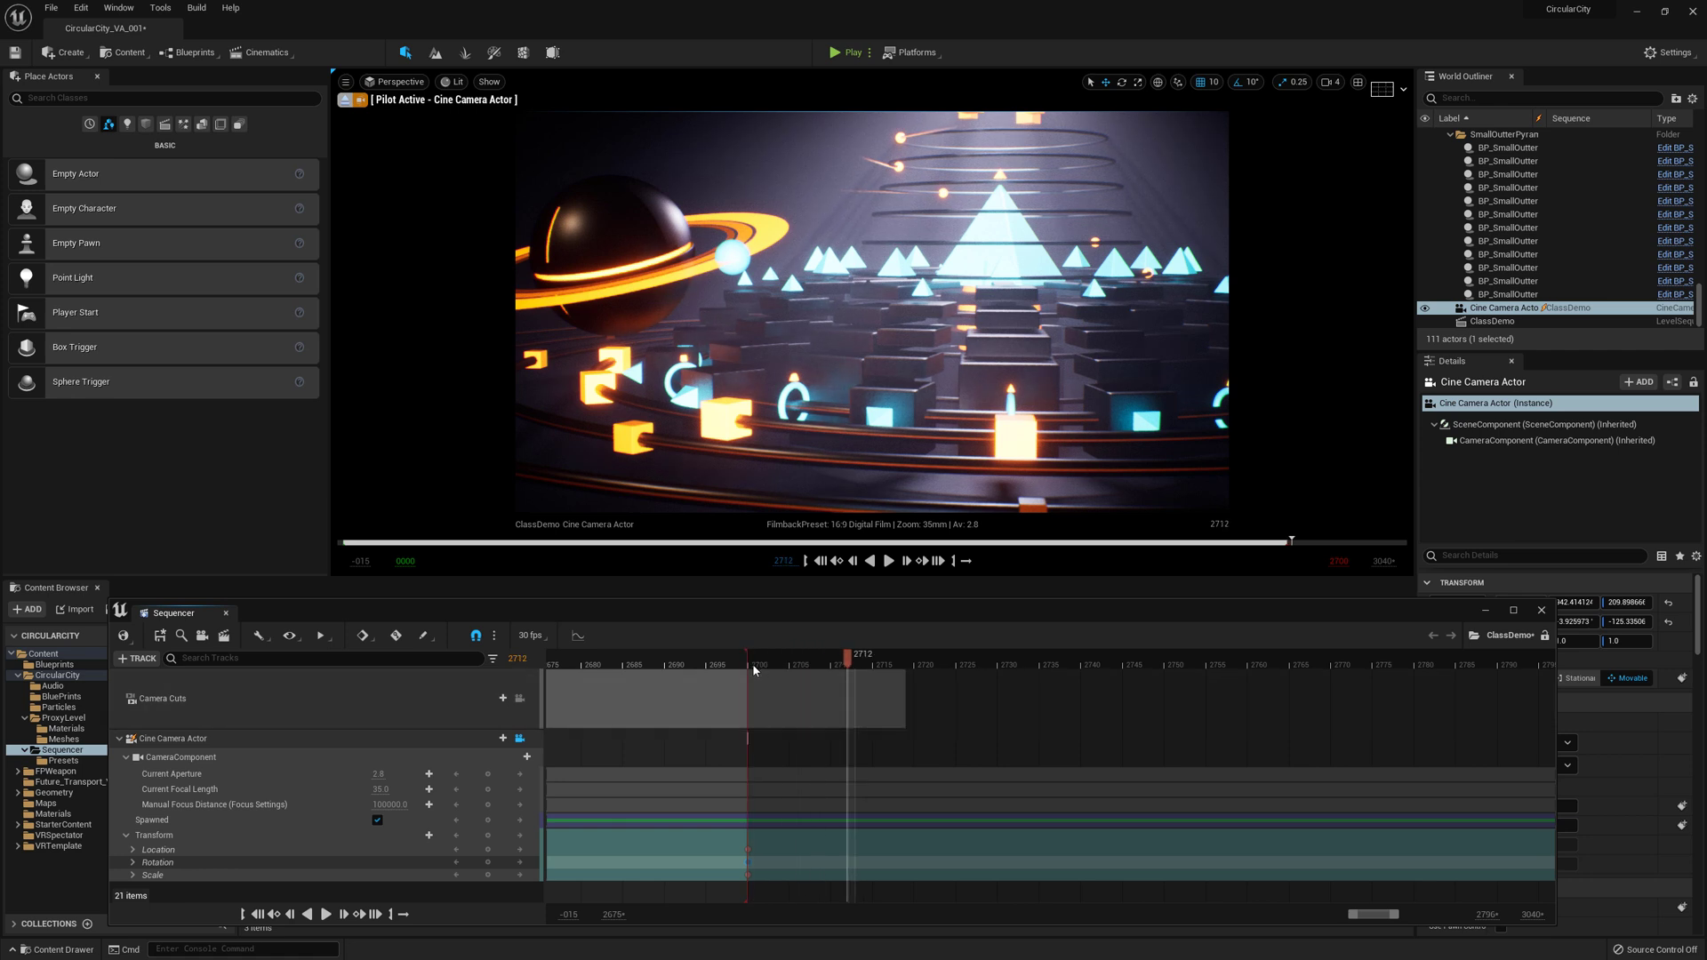
pyautogui.moveTo(753, 665); pyautogui.dragTo(758, 665)
pyautogui.moveTo(849, 665); pyautogui.dragTo(688, 673)
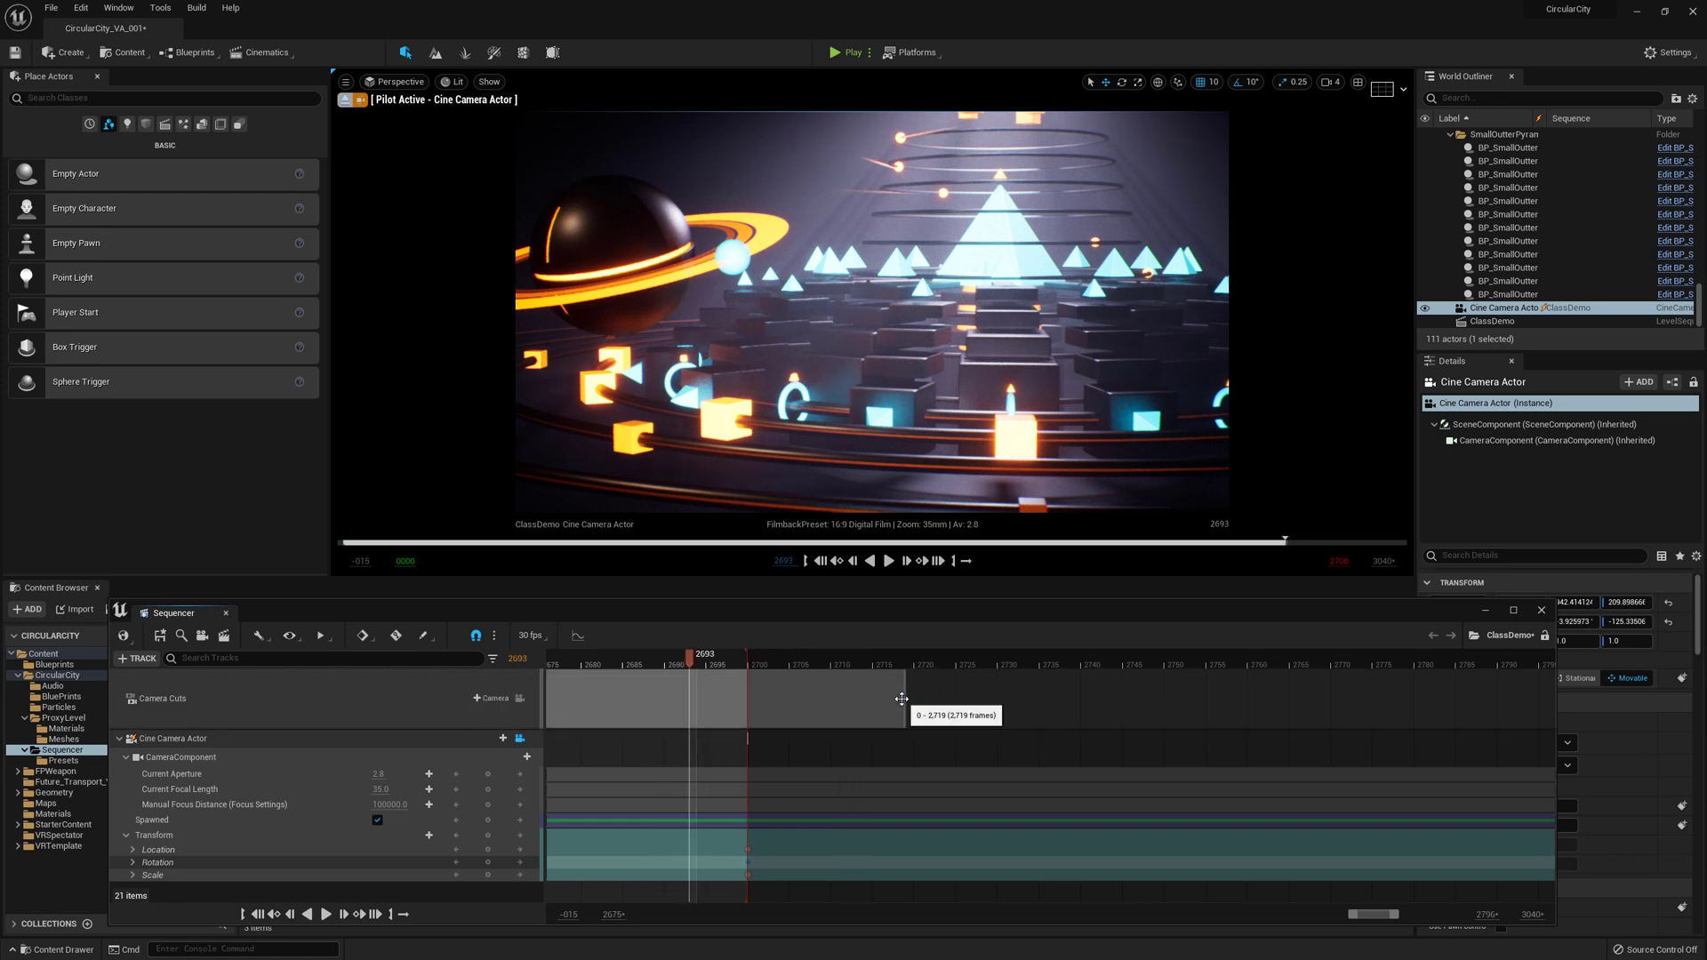
pyautogui.moveTo(900, 699); pyautogui.dragTo(783, 703)
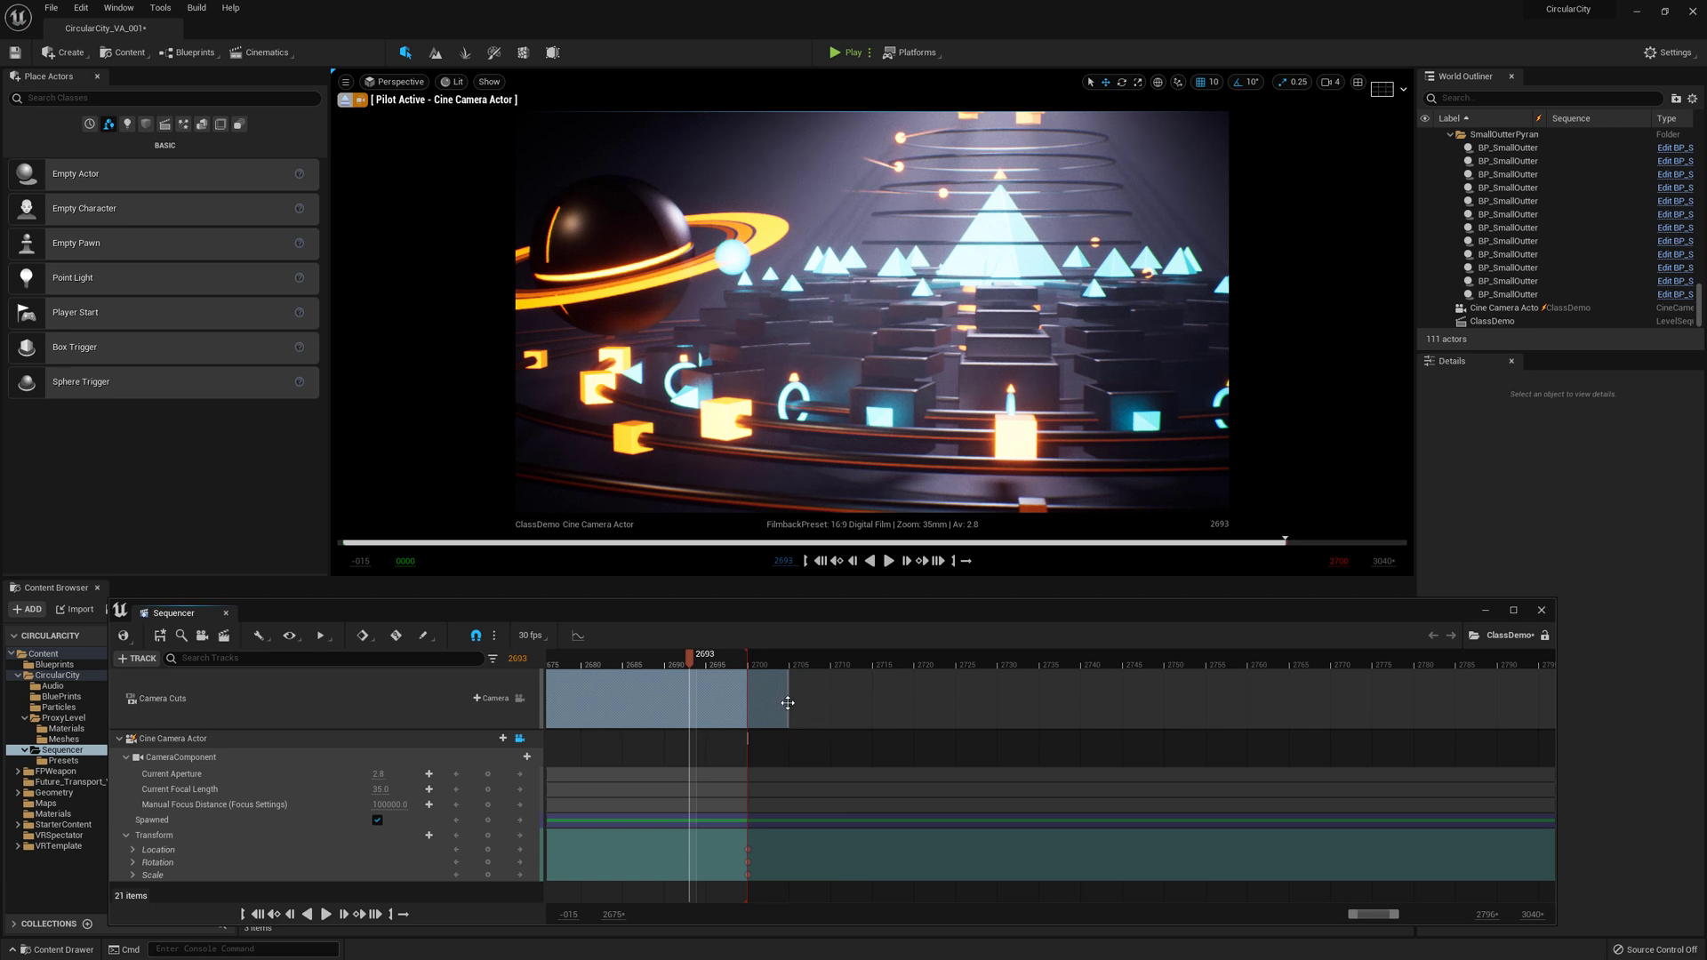
# At frame 1350, fly the piloted cine camera in close to the glowing central pyramid and key its Transform.
pyautogui.moveTo(1351, 915); pyautogui.dragTo(1117, 914)
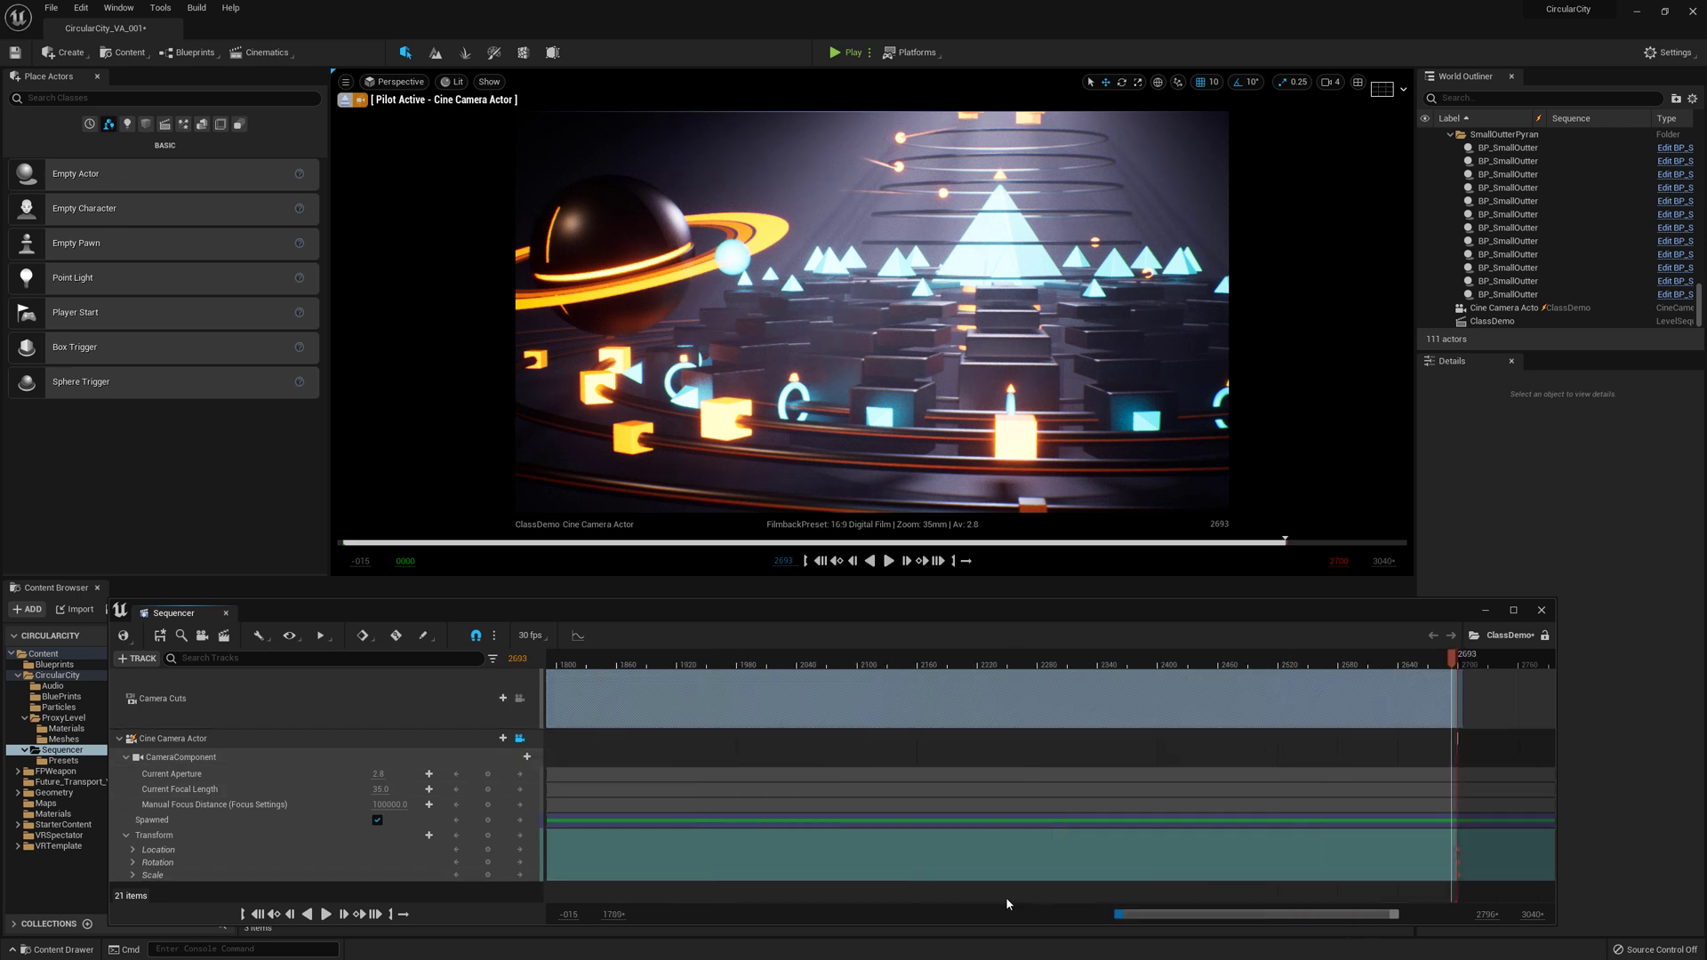
pyautogui.moveTo(1007, 904); pyautogui.dragTo(630, 920)
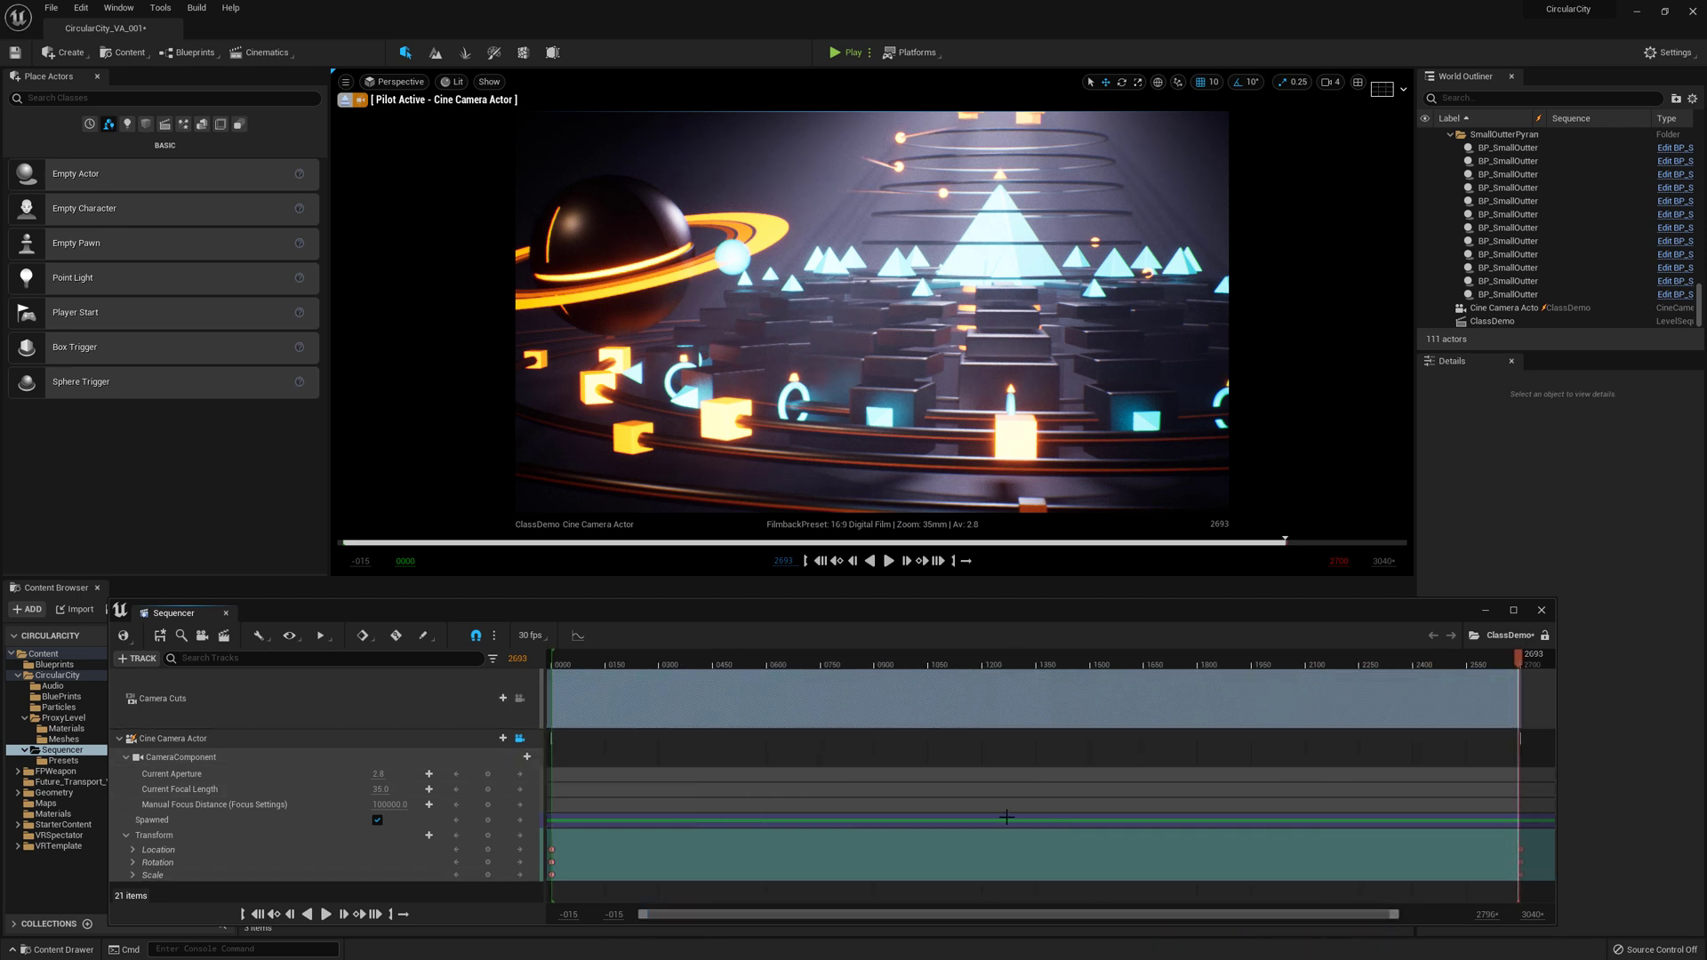
pyautogui.moveTo(1517, 657); pyautogui.dragTo(876, 756)
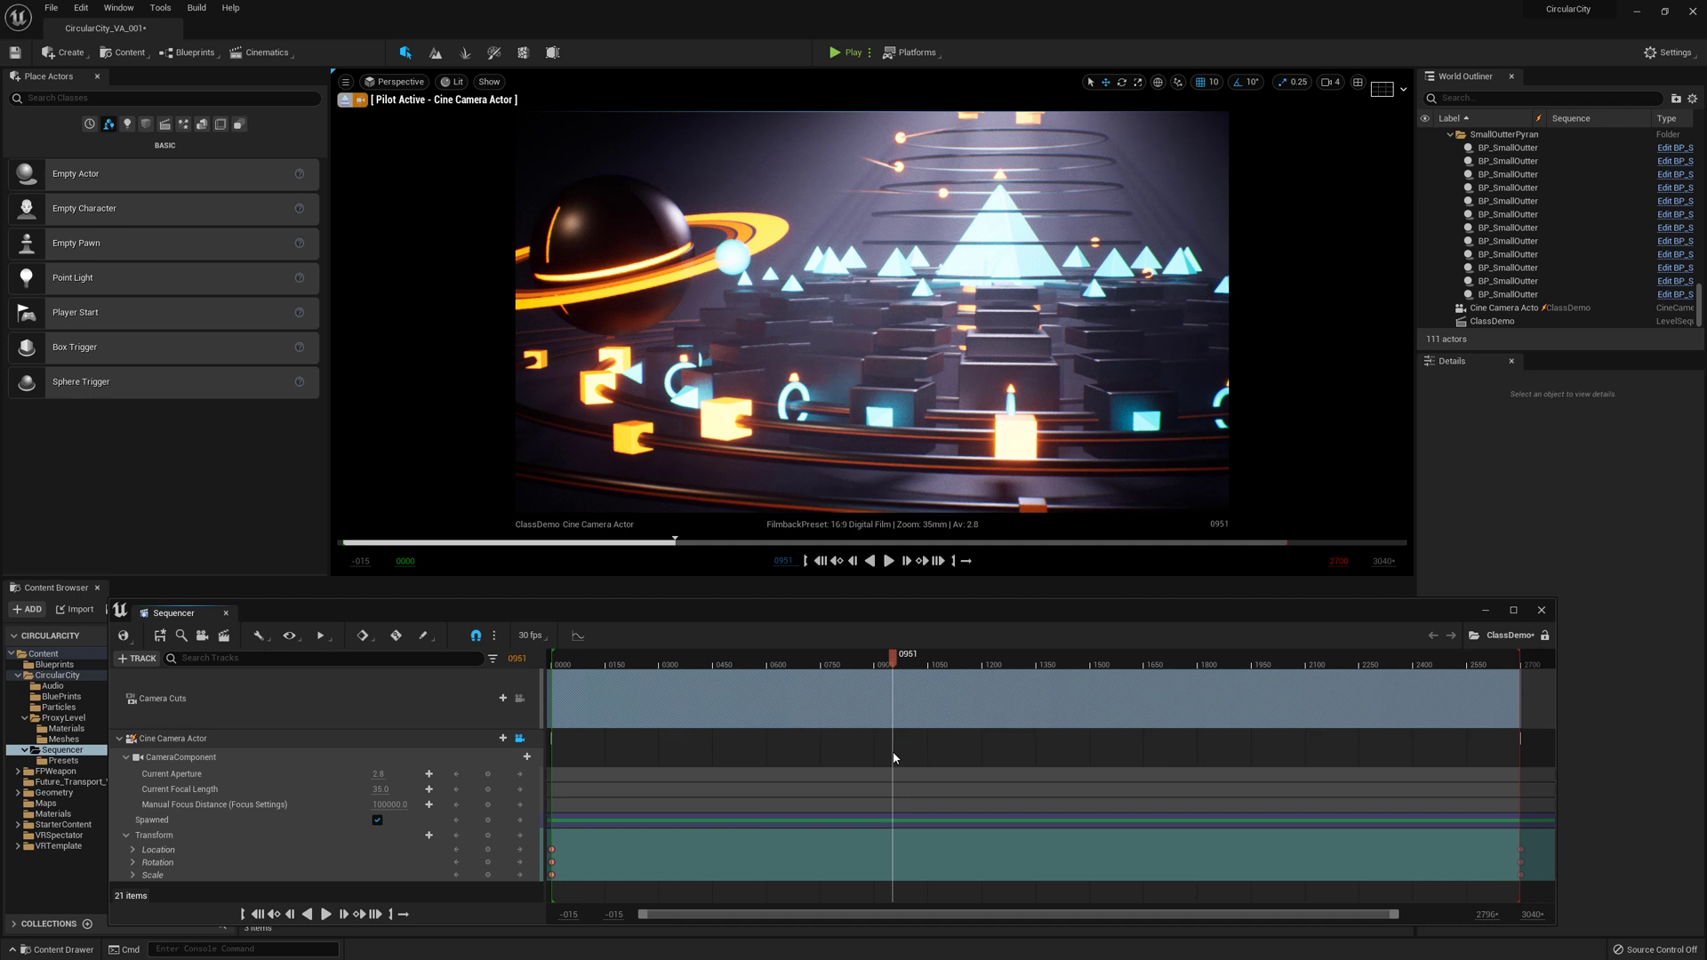
pyautogui.moveTo(909, 758); pyautogui.dragTo(1017, 777)
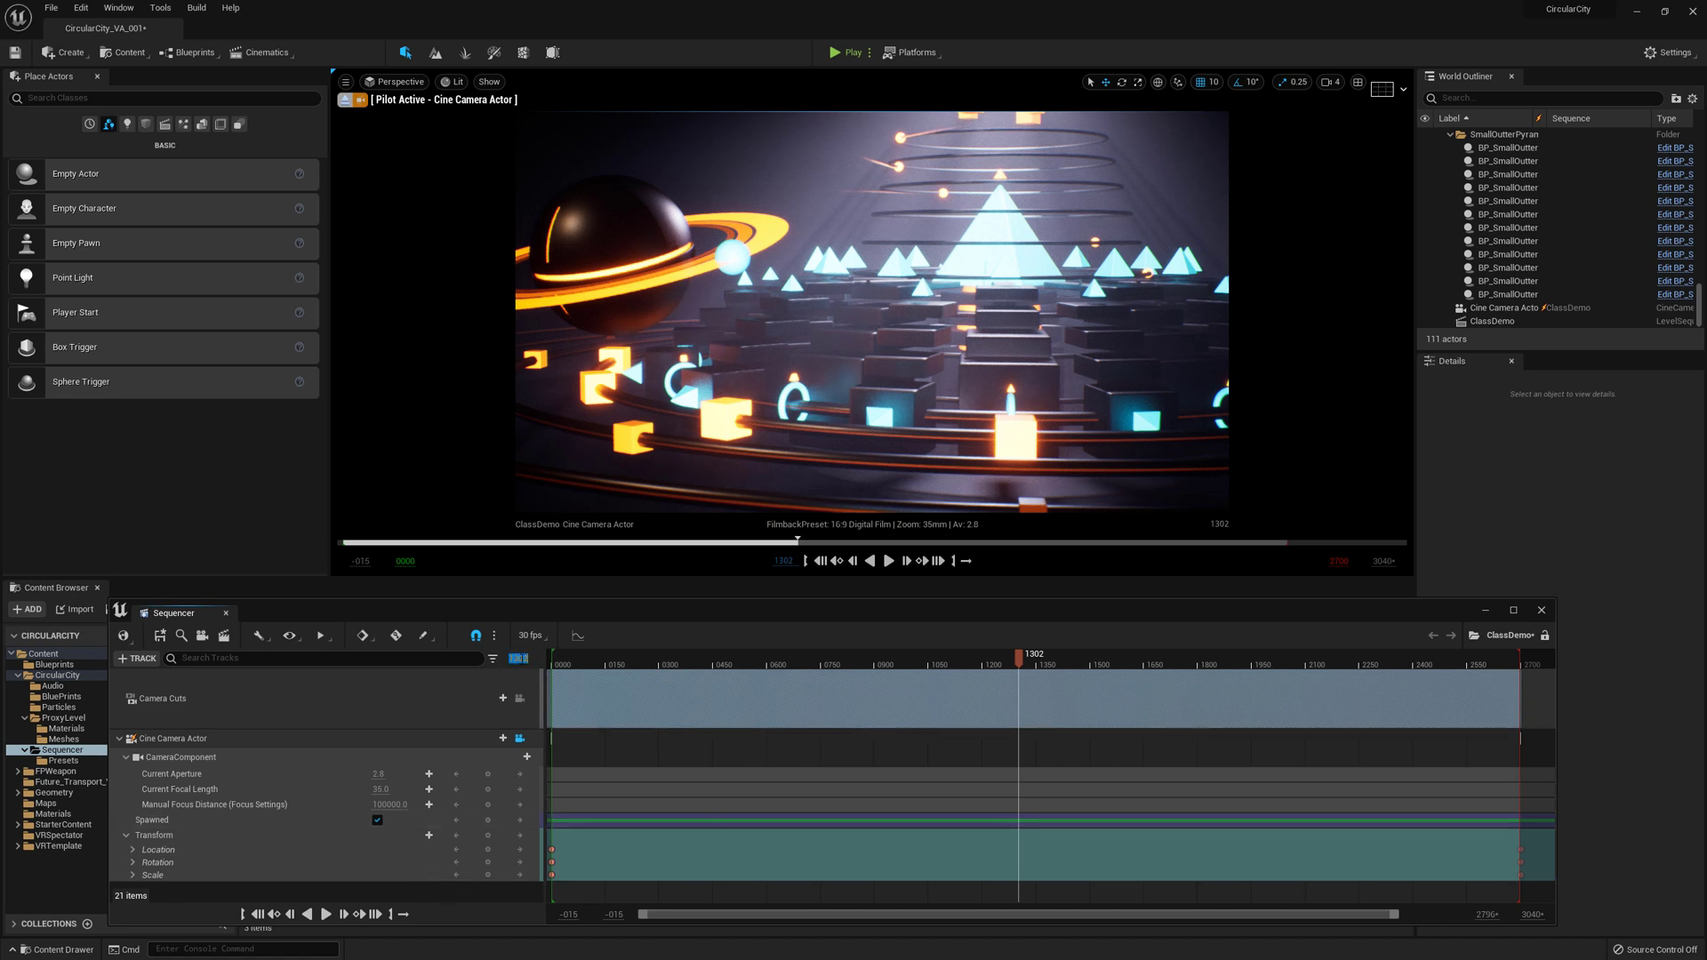
pyautogui.write('1350')
pyautogui.press('Return')
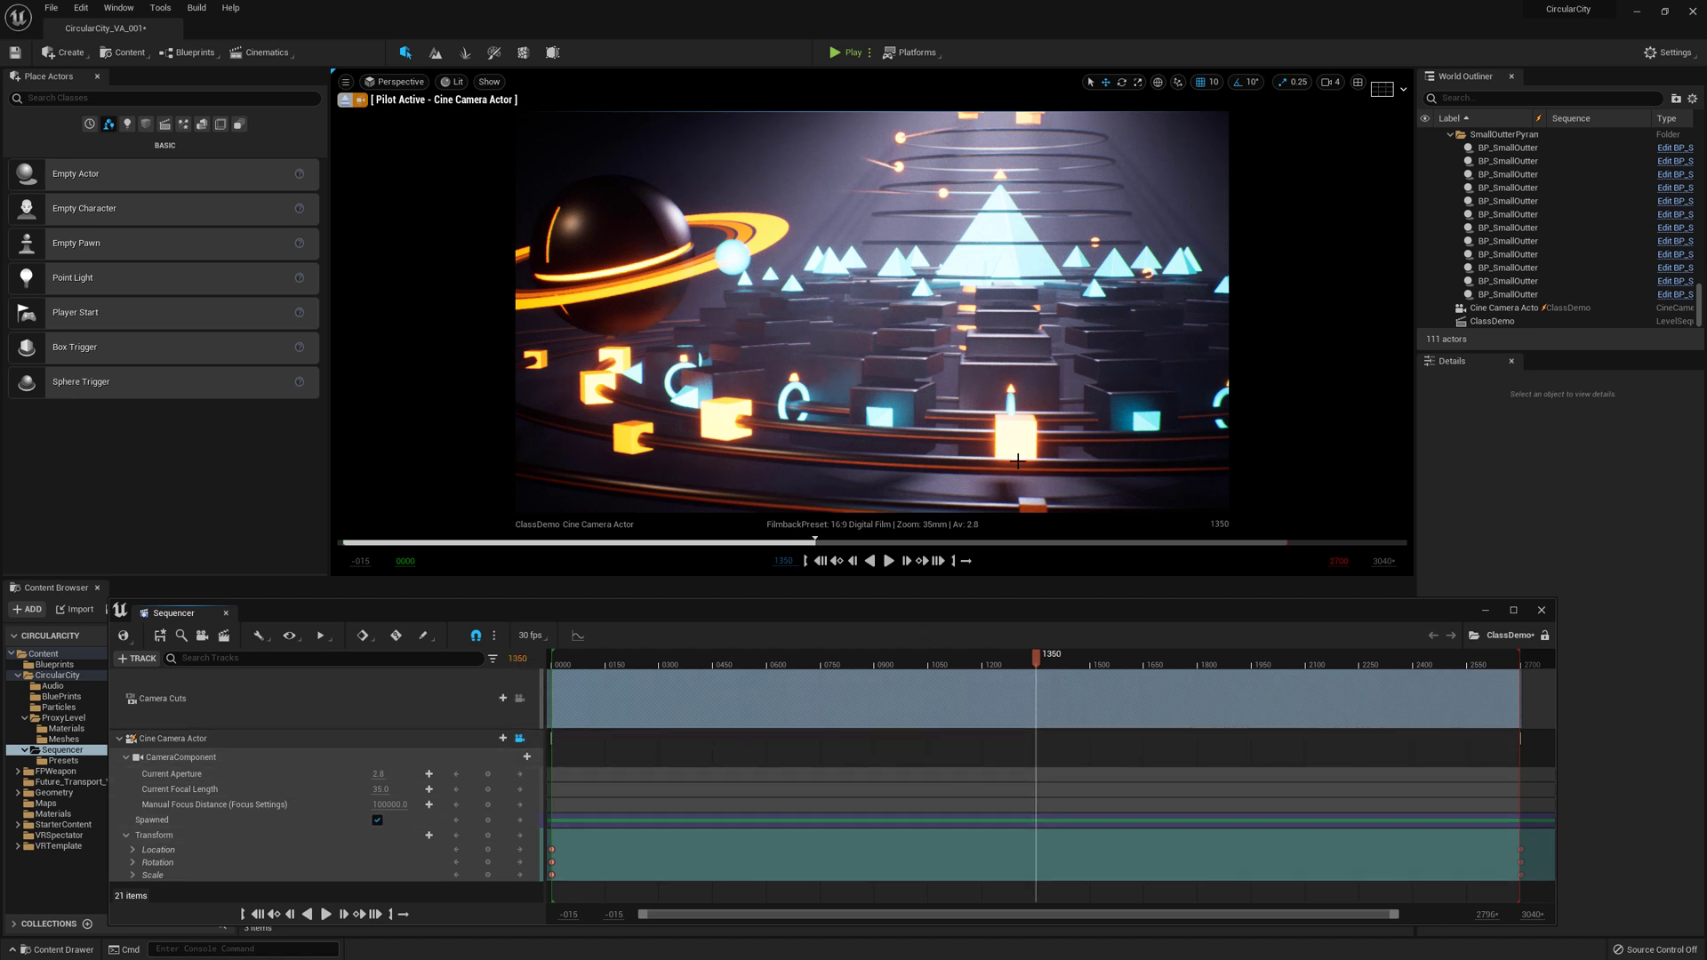
pyautogui.press('w')
pyautogui.moveTo(970, 412)
pyautogui.mouseDown(button='right')
pyautogui.moveTo(990, 410)
pyautogui.moveTo(982, 423)
pyautogui.moveTo(969, 386)
pyautogui.mouseUp(button='right')
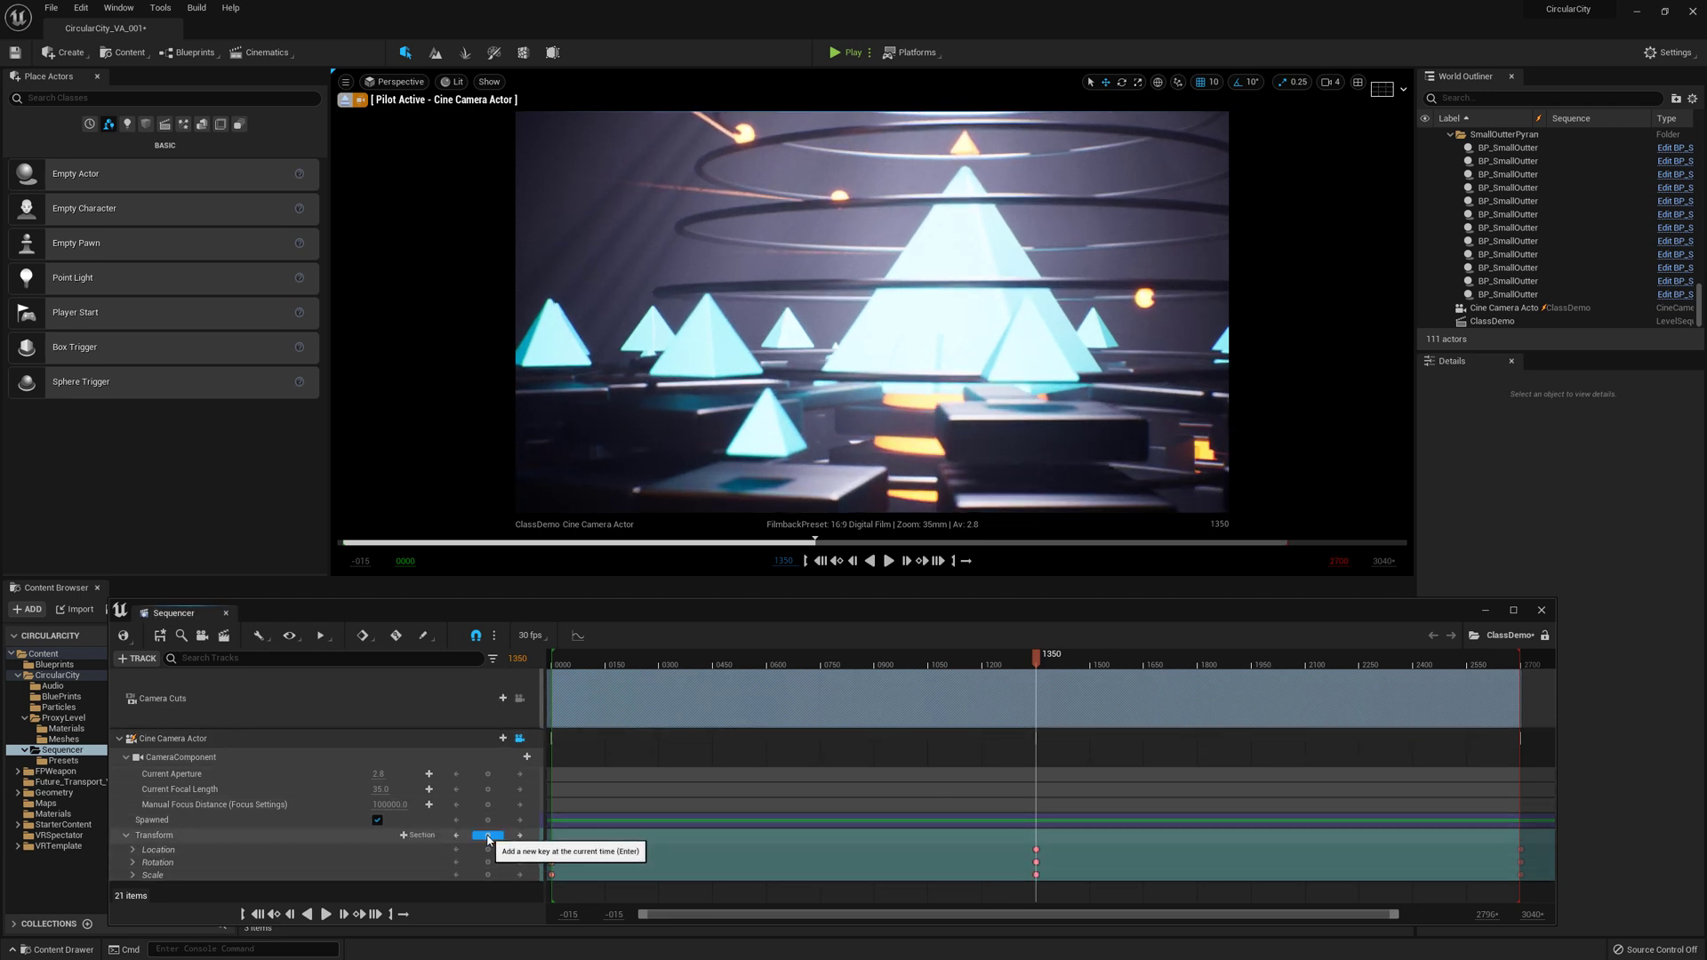
pyautogui.click(487, 835)
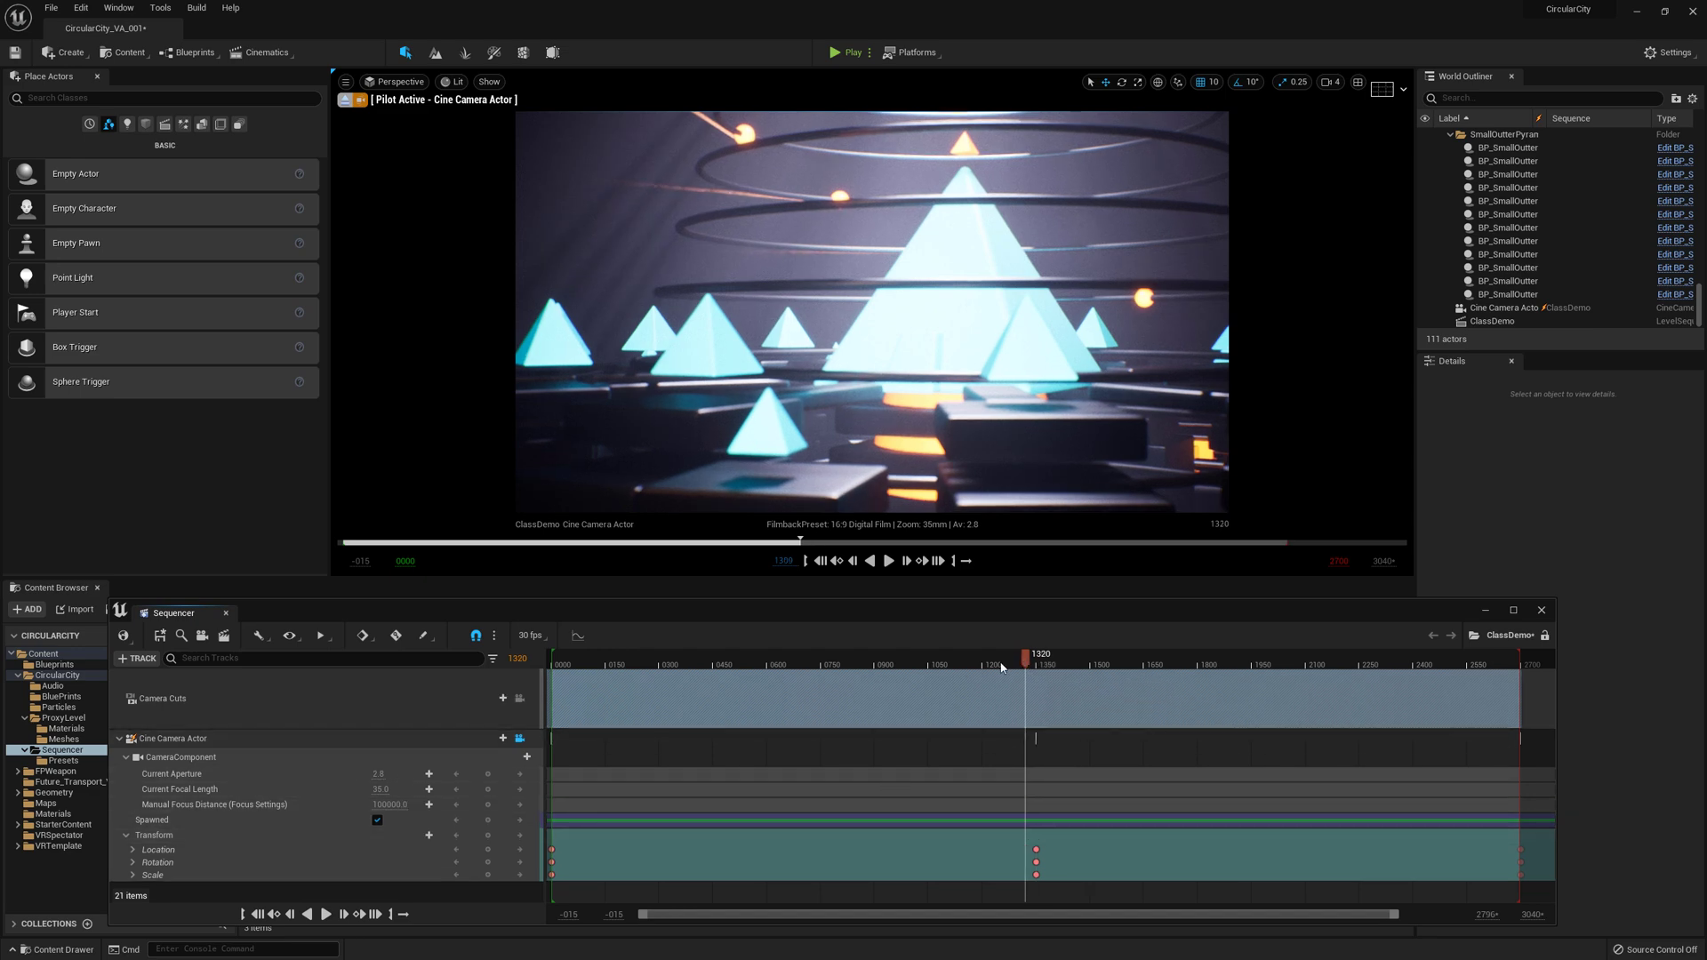
# Preview the camera's push-in and return by scrubbing through the sequence and playing its opening.
pyautogui.moveTo(1035, 658); pyautogui.dragTo(805, 658)
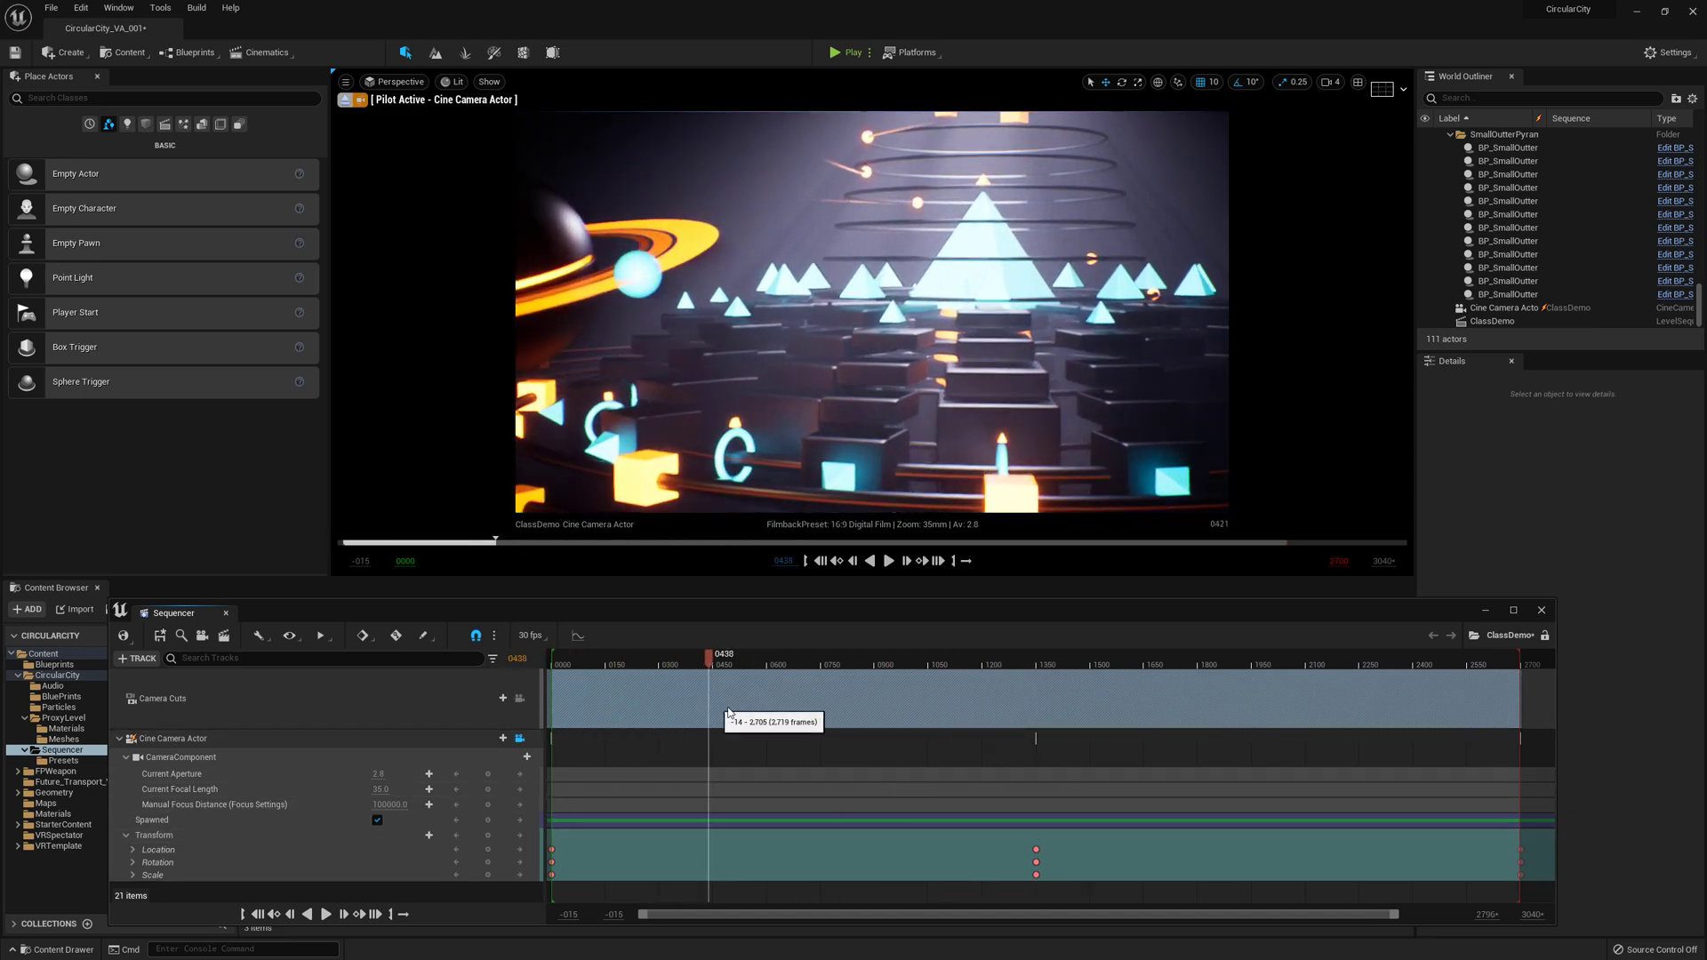
pyautogui.moveTo(843, 715); pyautogui.dragTo(1398, 818)
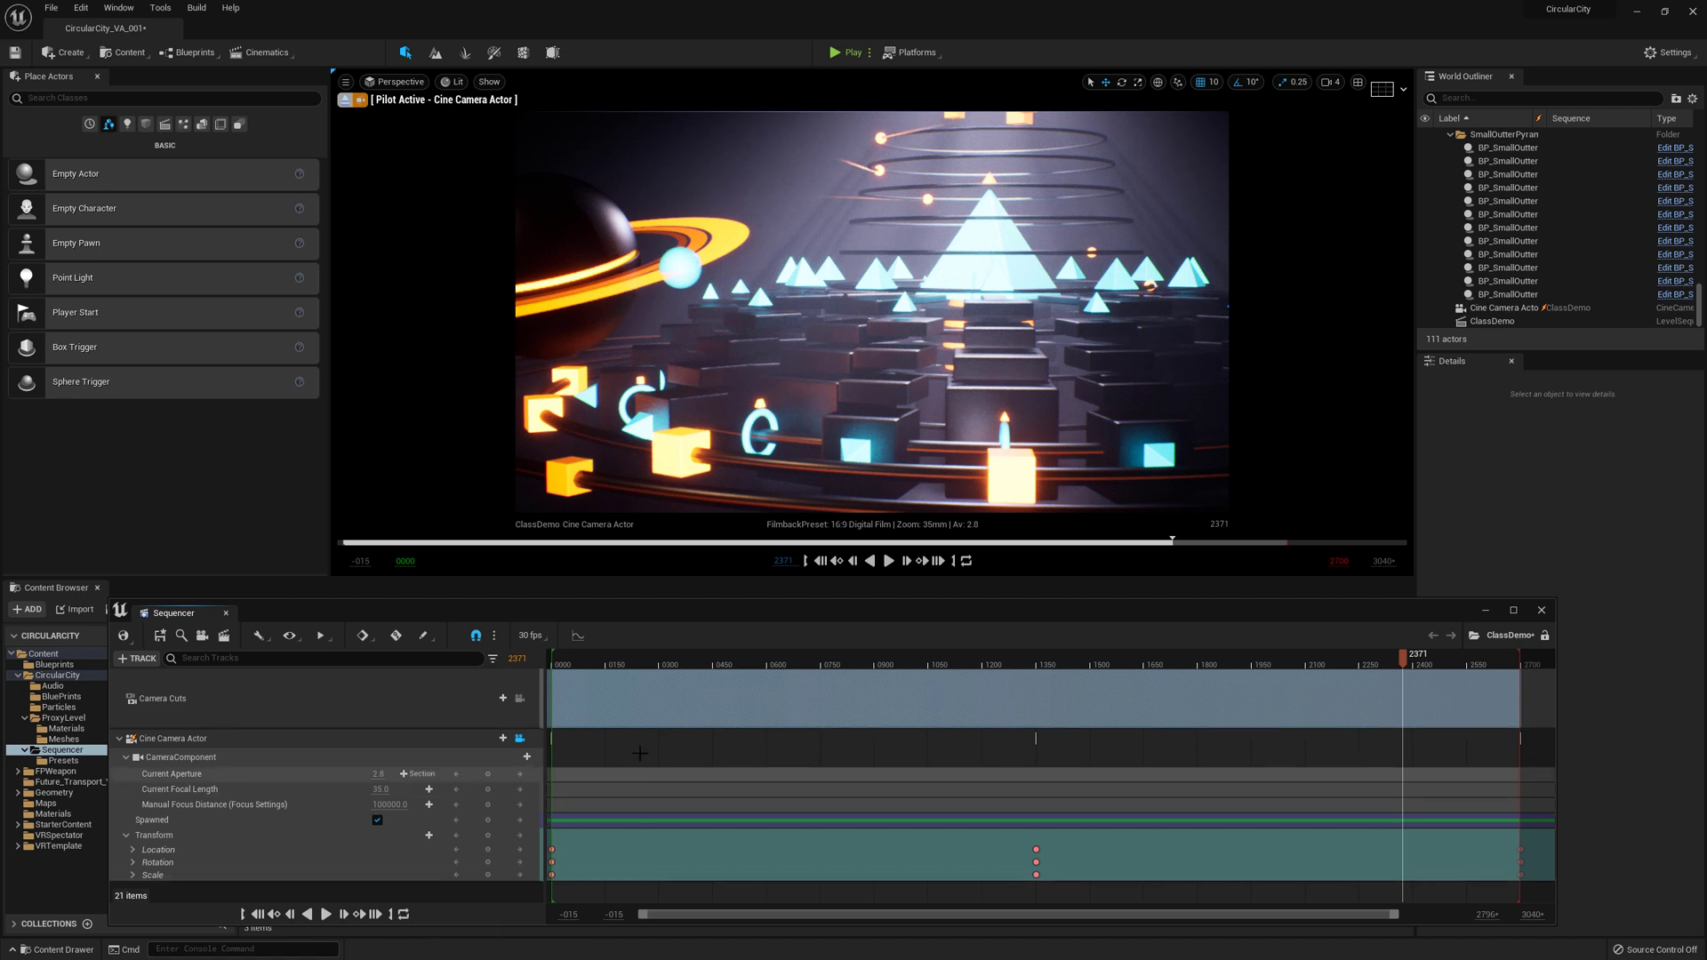
pyautogui.moveTo(644, 662); pyautogui.dragTo(537, 659)
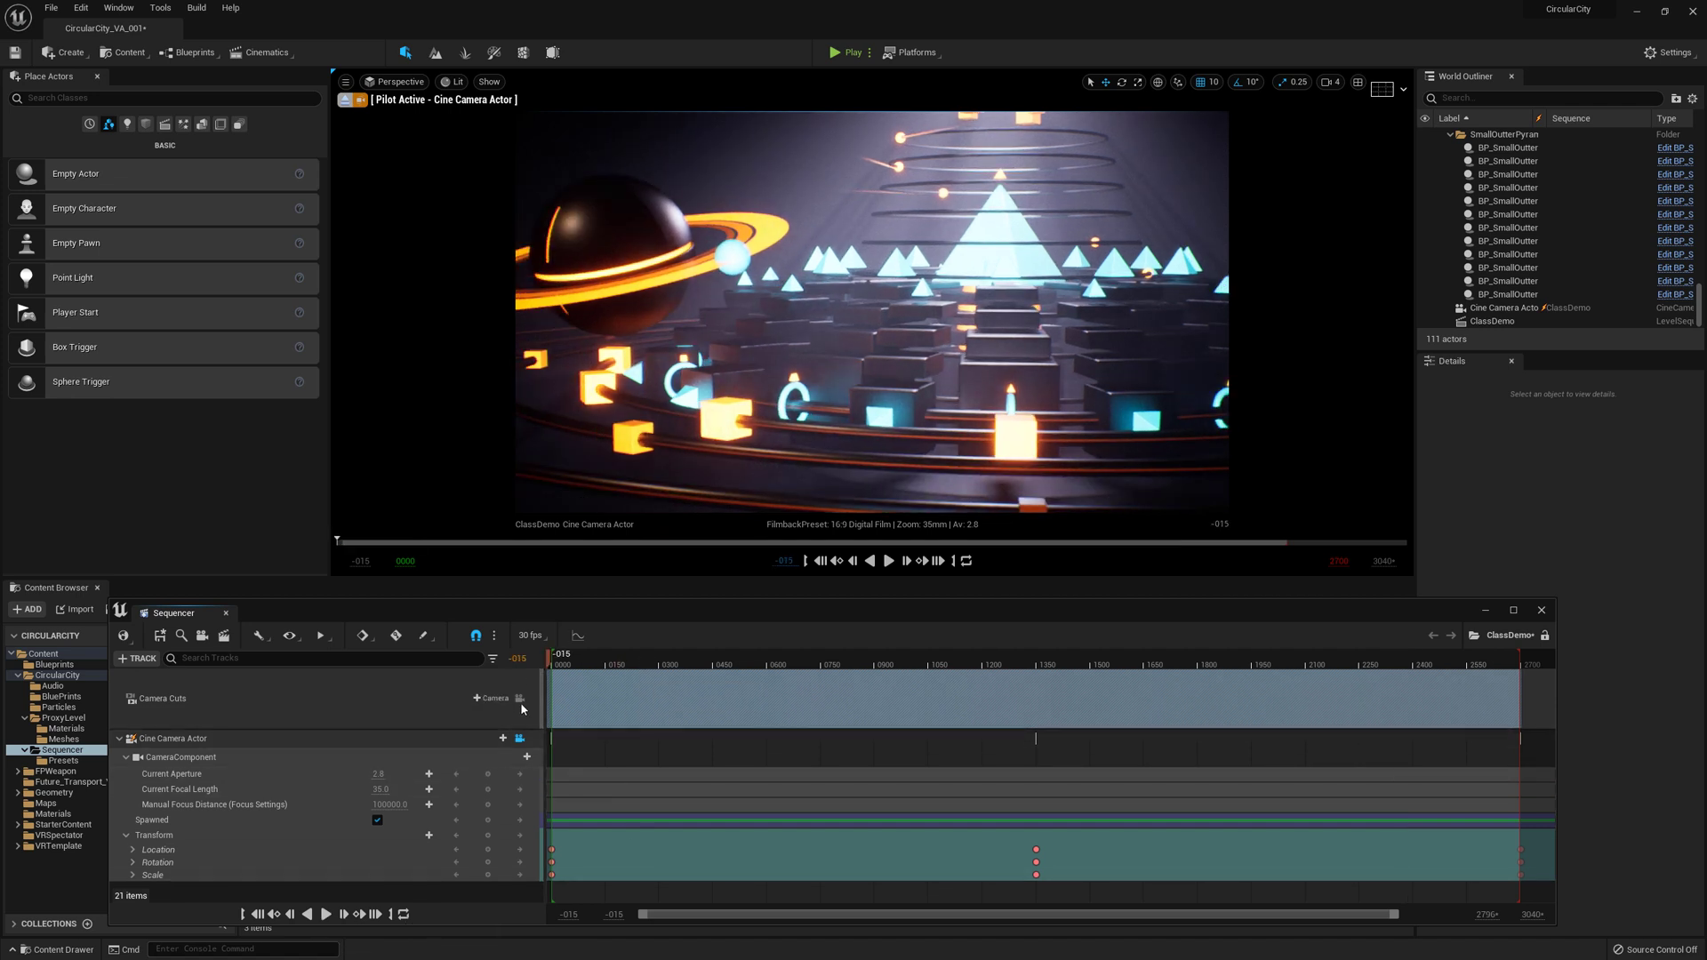
pyautogui.click(325, 914)
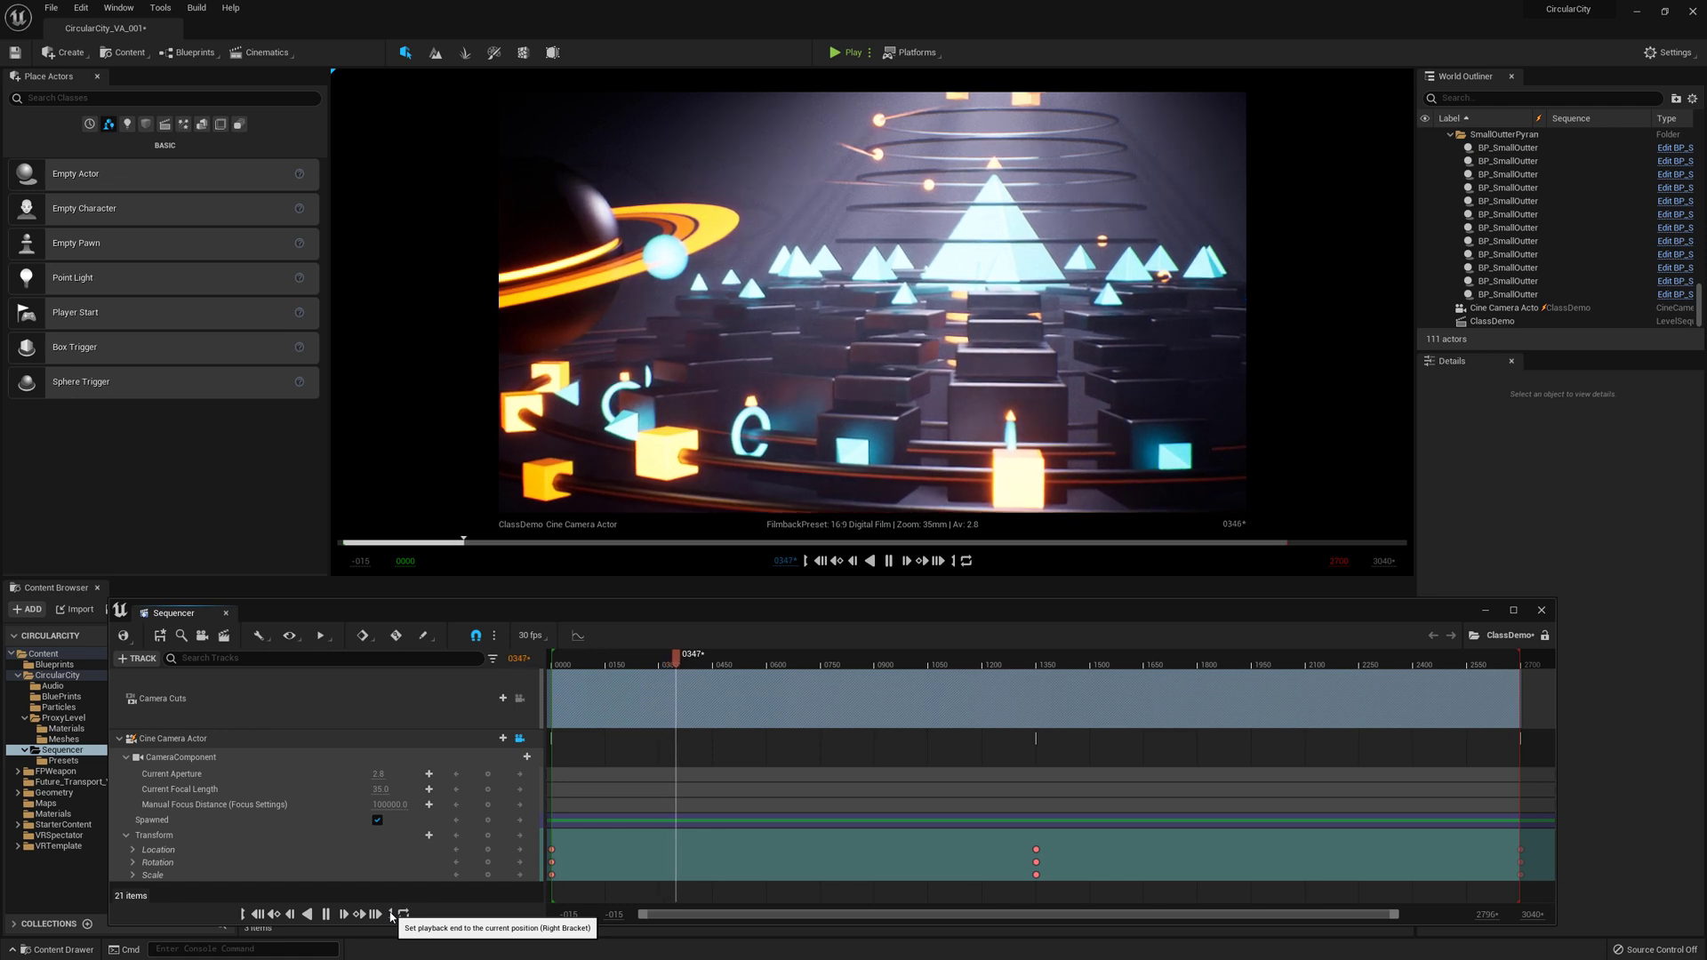
pyautogui.click(326, 914)
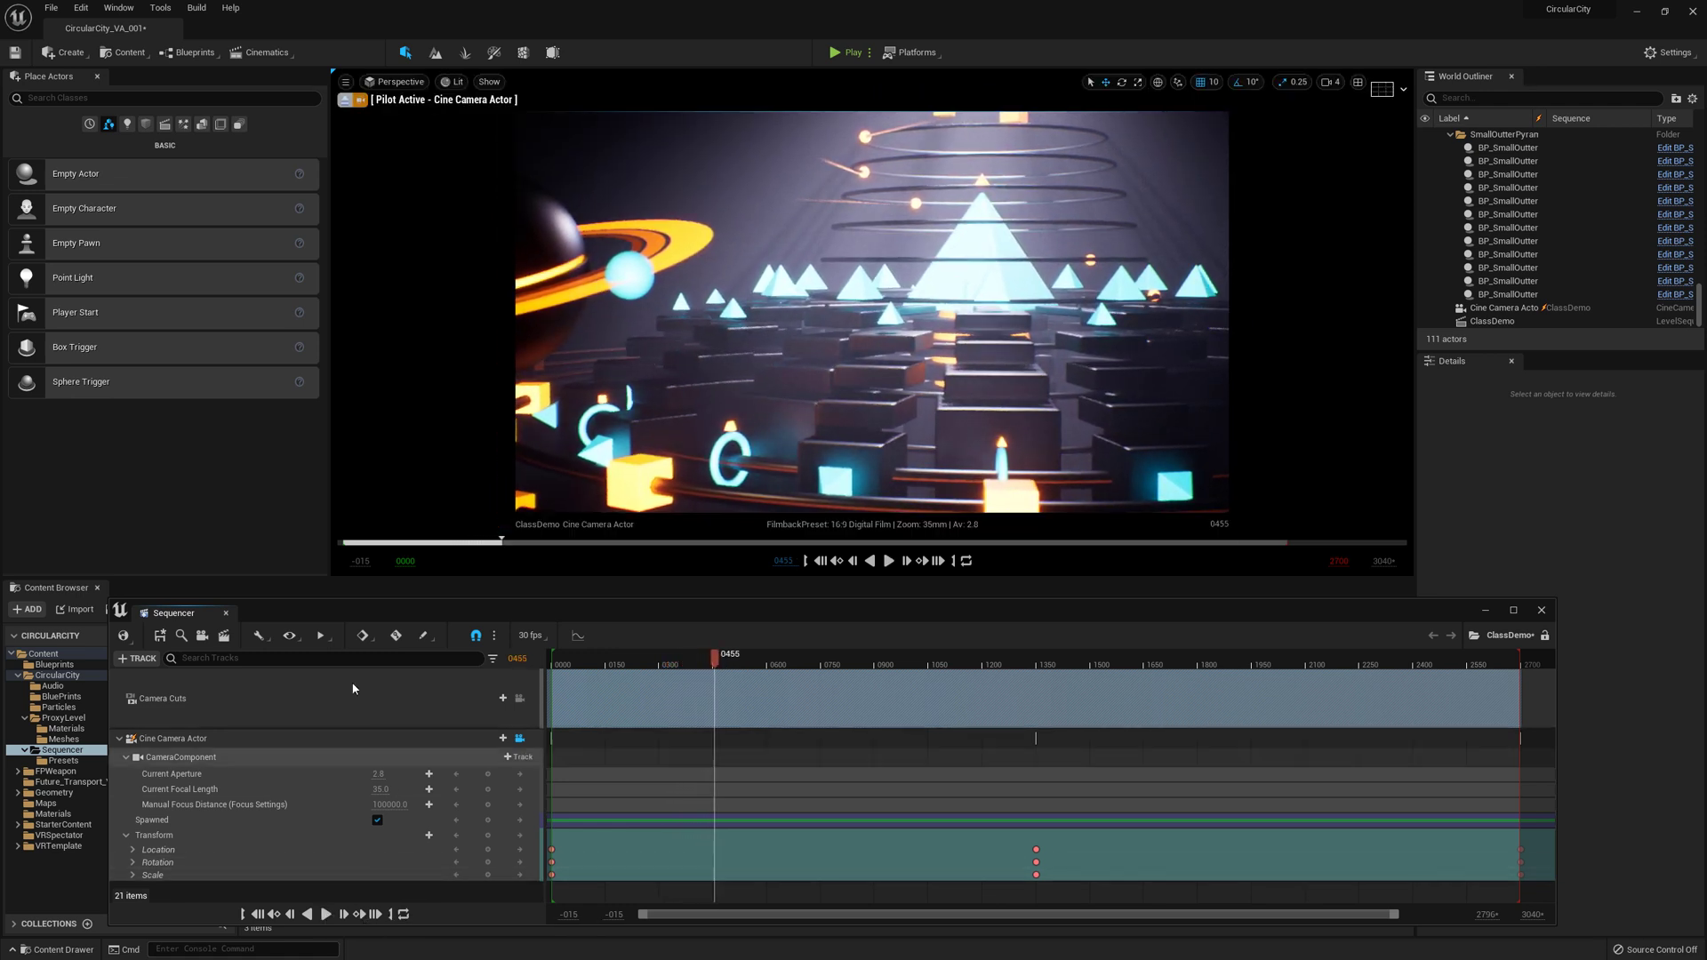
pyautogui.moveTo(715, 657); pyautogui.dragTo(1037, 658)
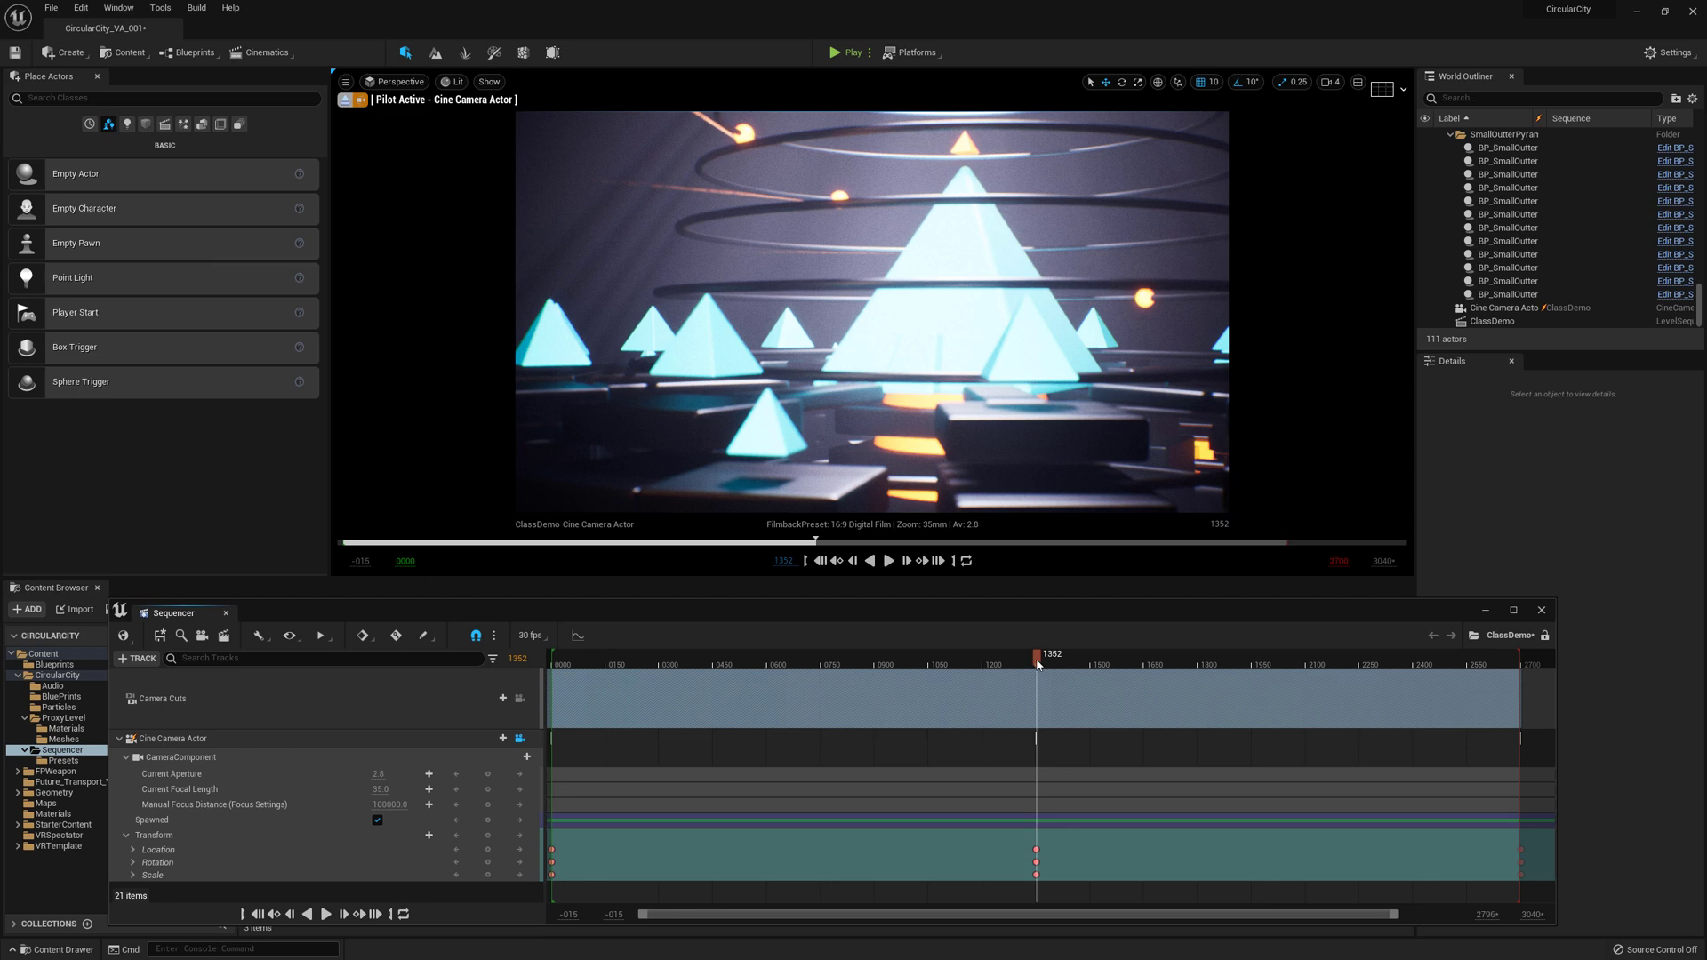
# Try focal lengths of 9, 90 and 10 mm on the cine camera, and restore it to 35 mm.
pyautogui.moveTo(1038, 663); pyautogui.dragTo(553, 697)
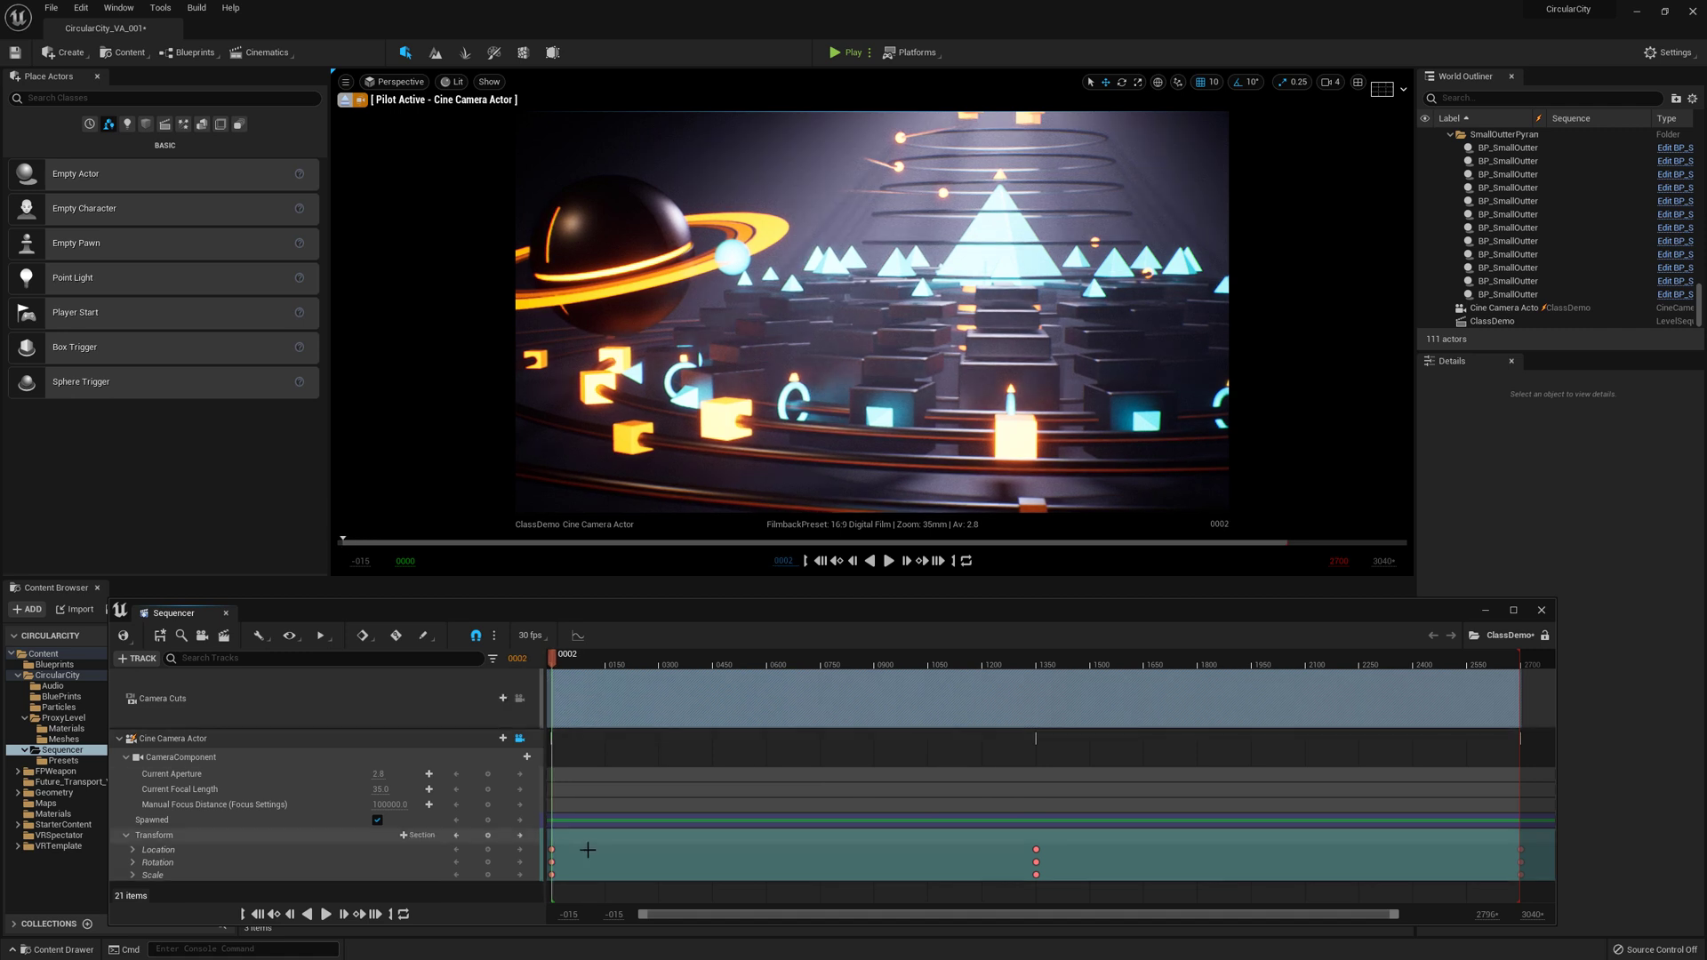
pyautogui.click(553, 850)
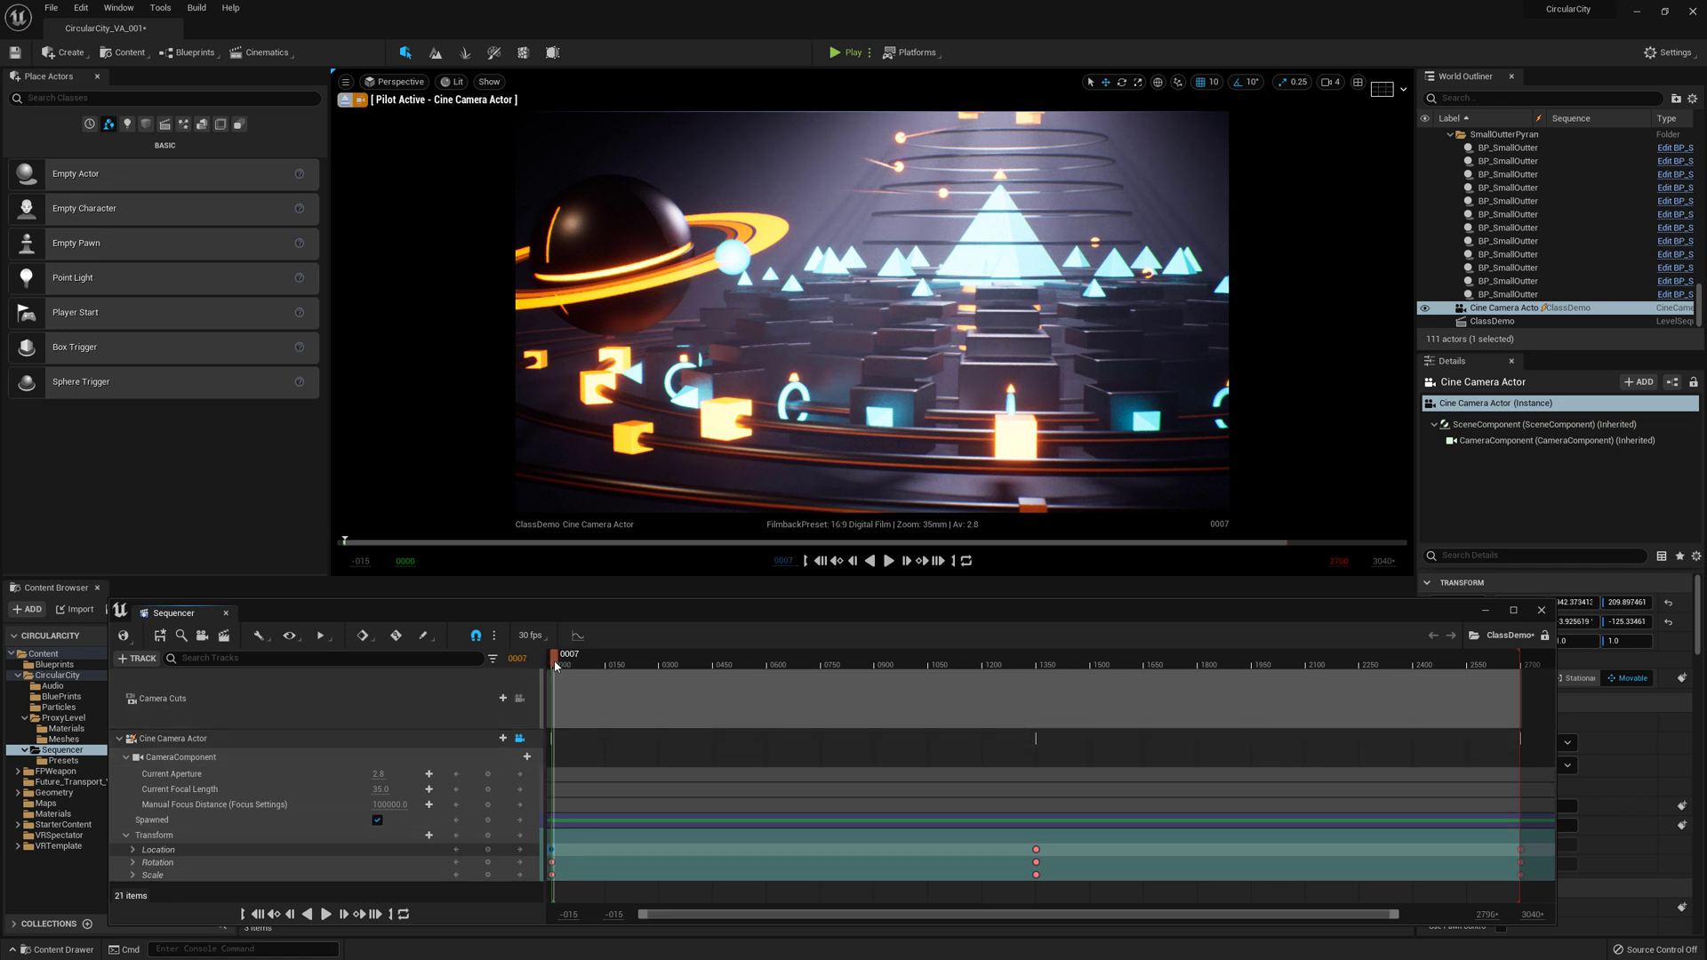
pyautogui.moveTo(554, 667); pyautogui.dragTo(565, 668)
pyautogui.click(552, 850)
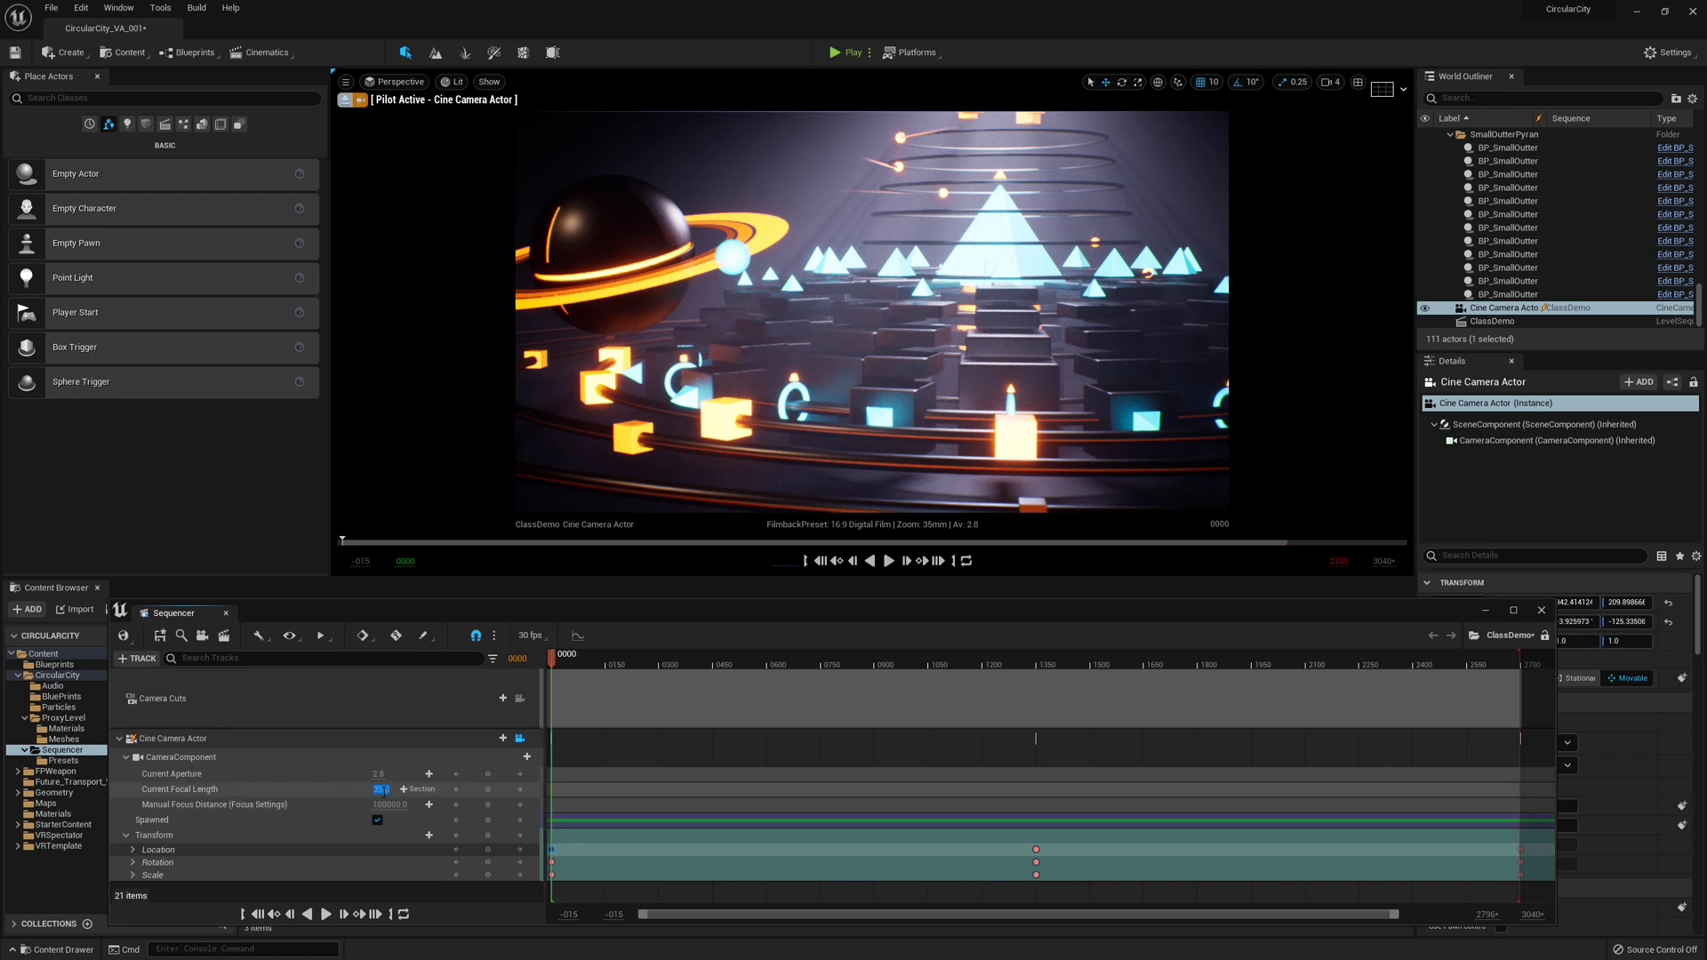
pyautogui.press('Return')
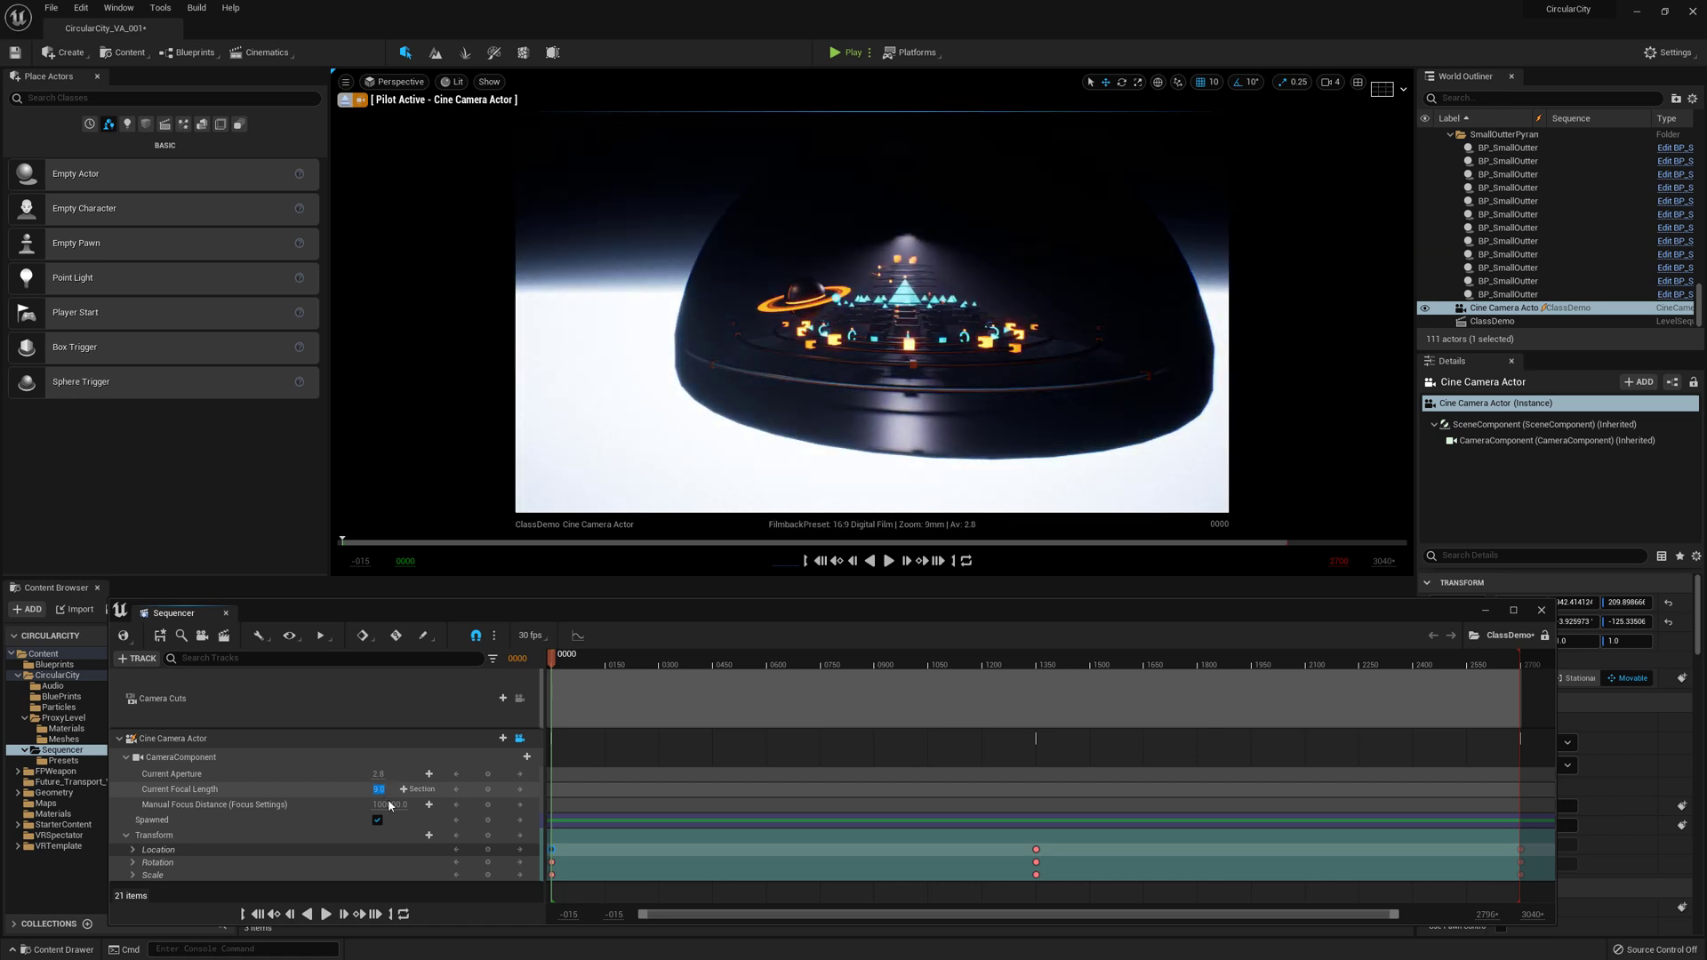
pyautogui.write('90')
pyautogui.press('Return')
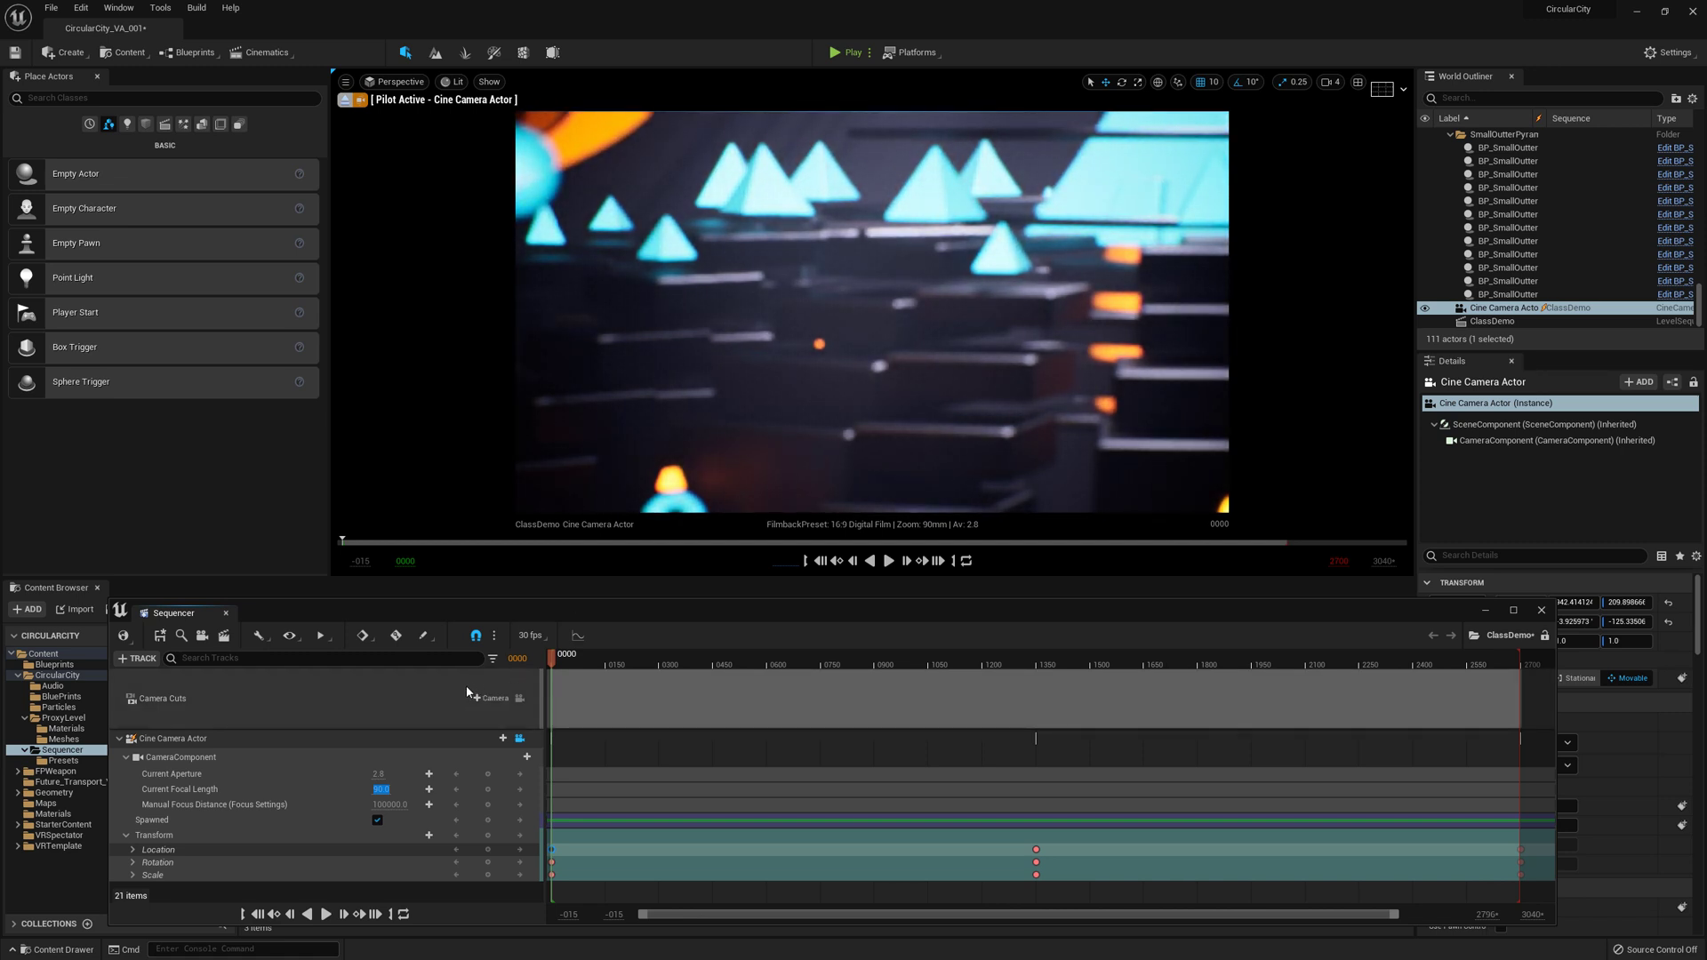
pyautogui.write('10')
pyautogui.press('Return')
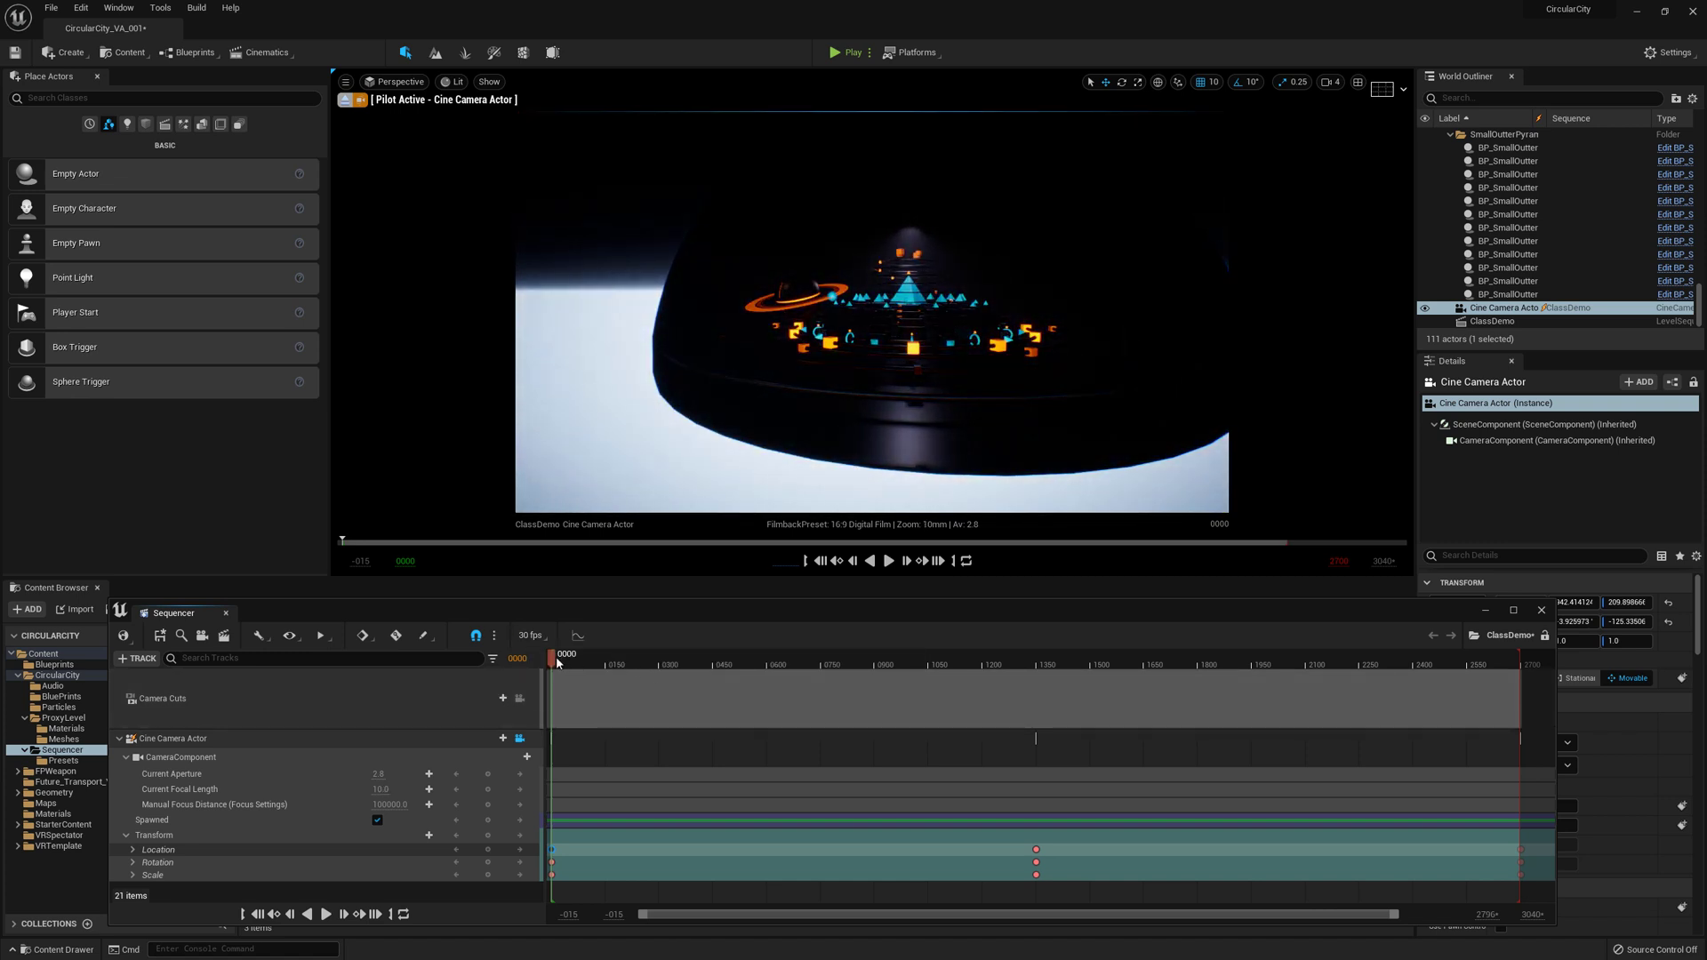
pyautogui.moveTo(557, 663); pyautogui.dragTo(1037, 695)
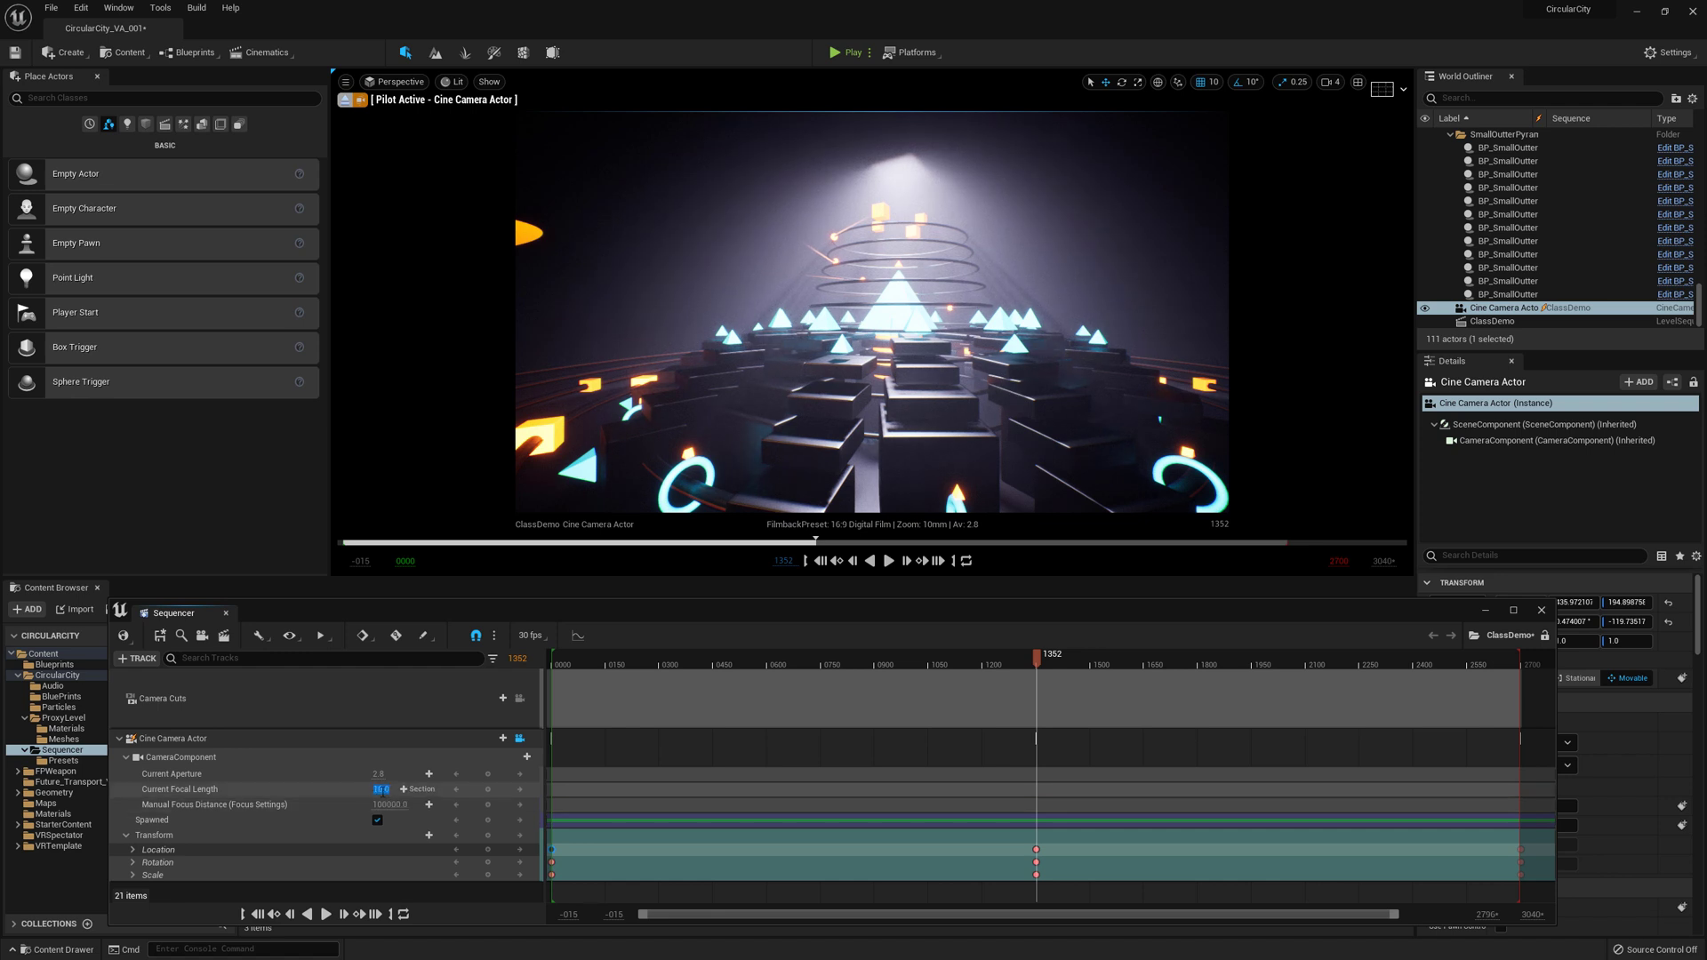
pyautogui.press('Return')
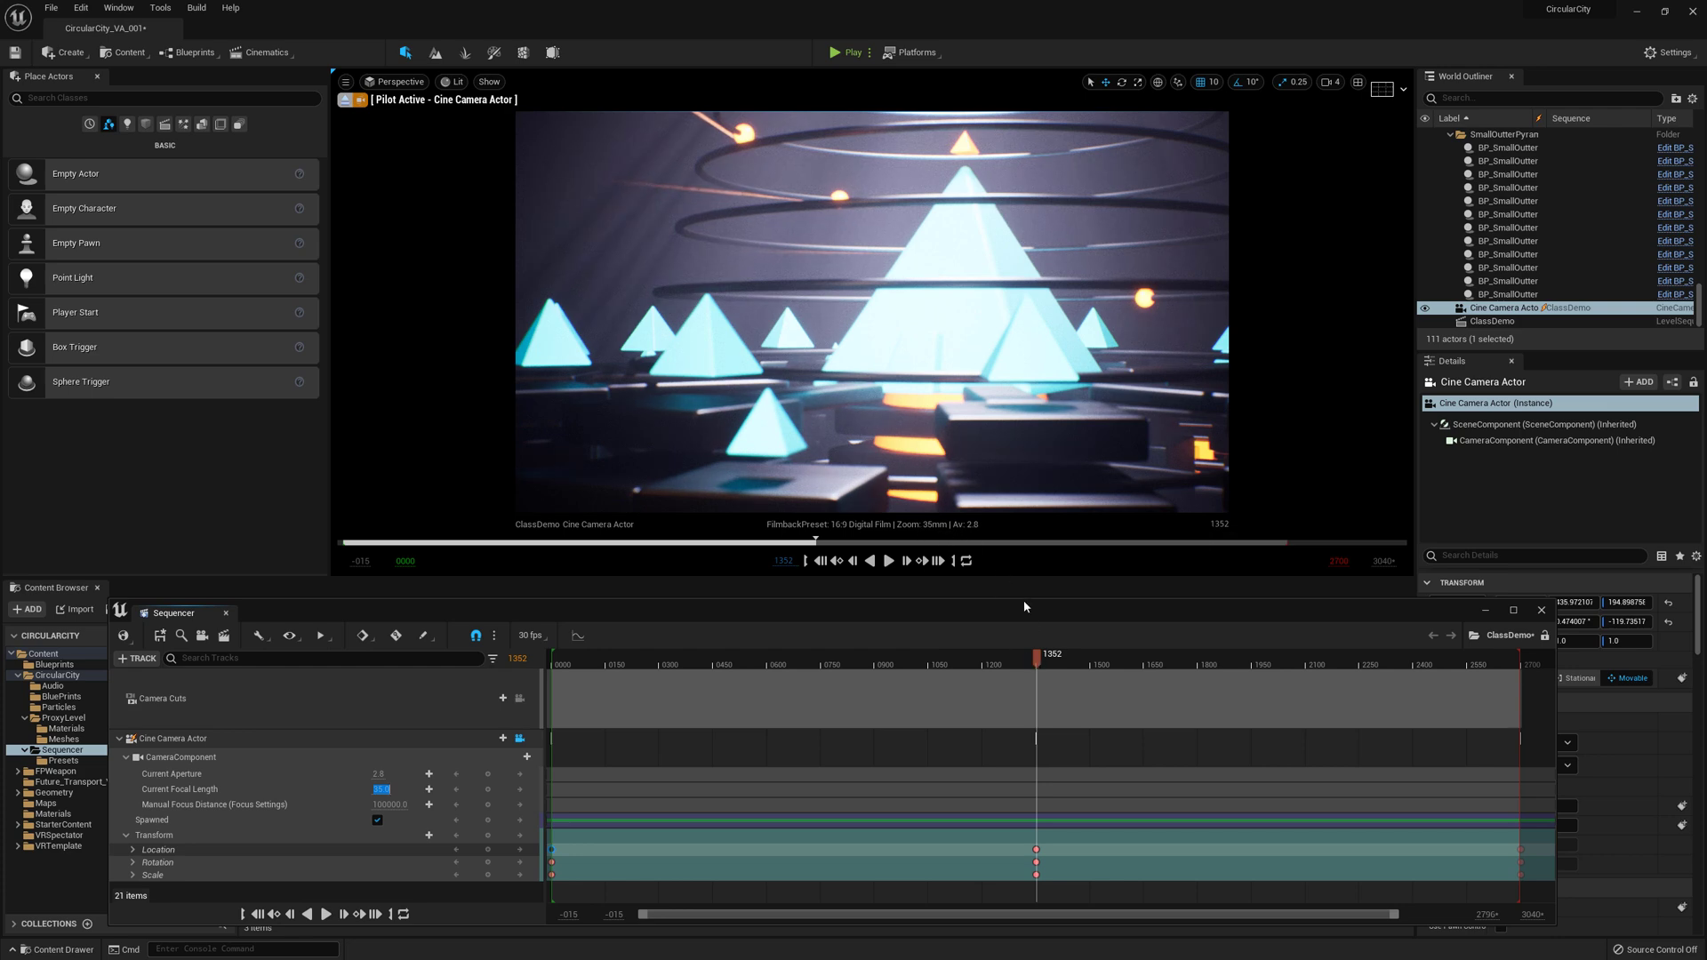
# Return to frame 0, select the camera's Manual Focus Distance track and narrow the Sequencer window to uncover the camera's details.
pyautogui.moveTo(1039, 663); pyautogui.dragTo(559, 714)
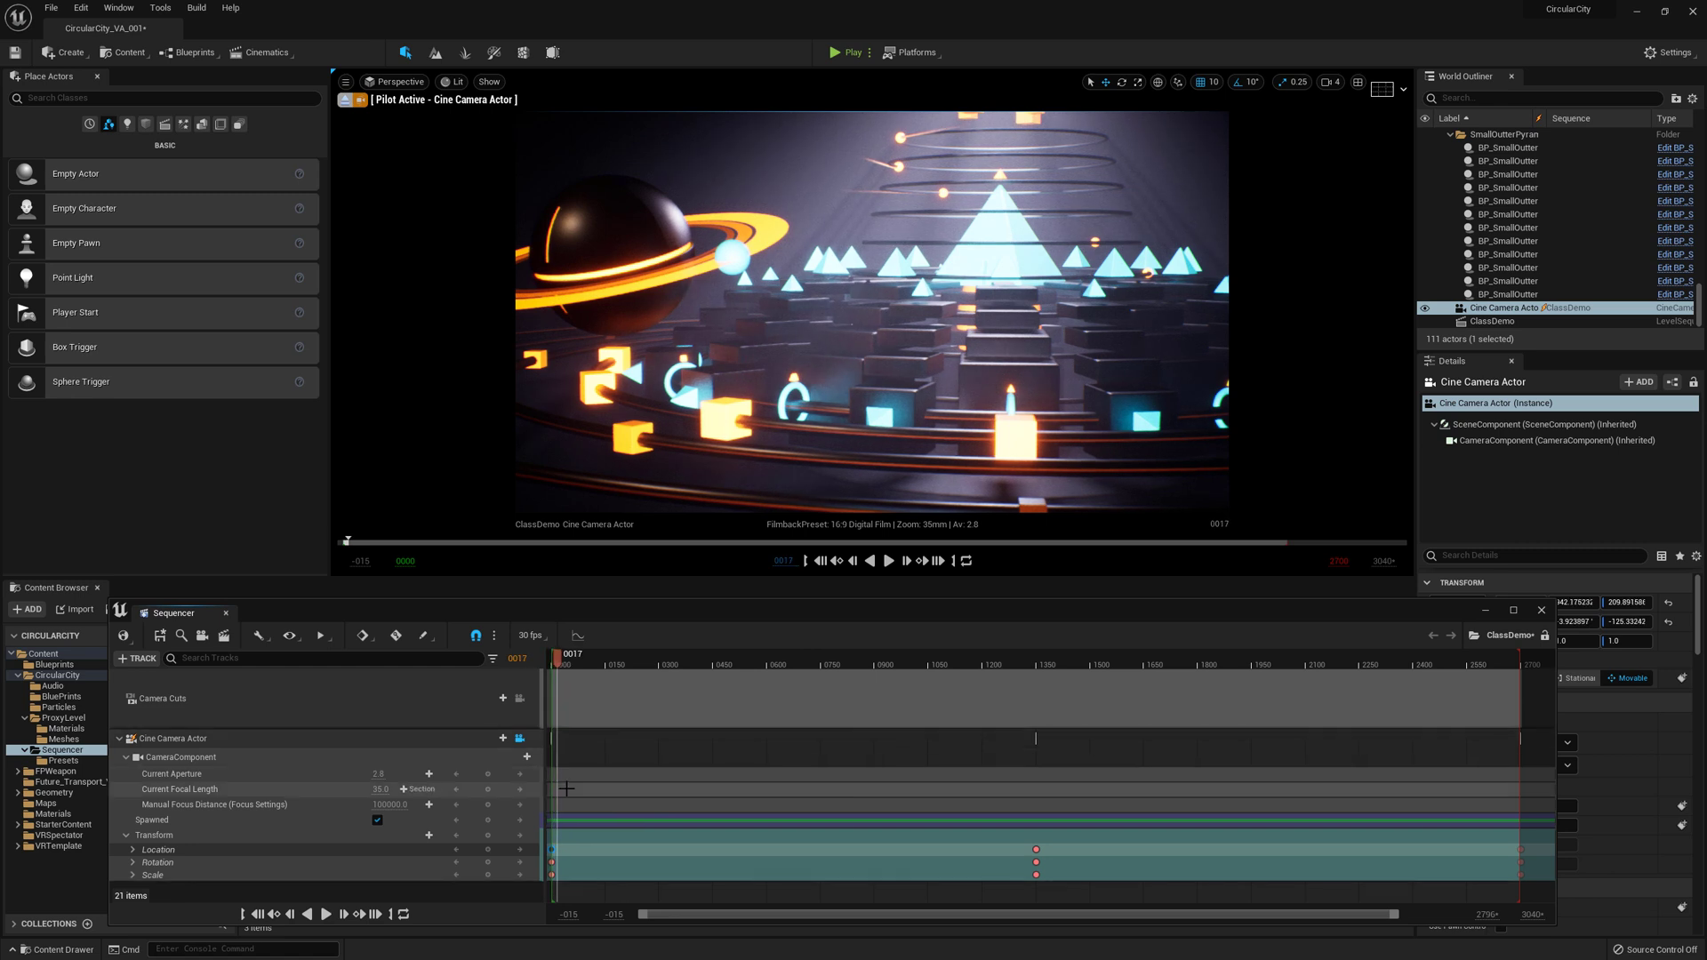
pyautogui.click(553, 850)
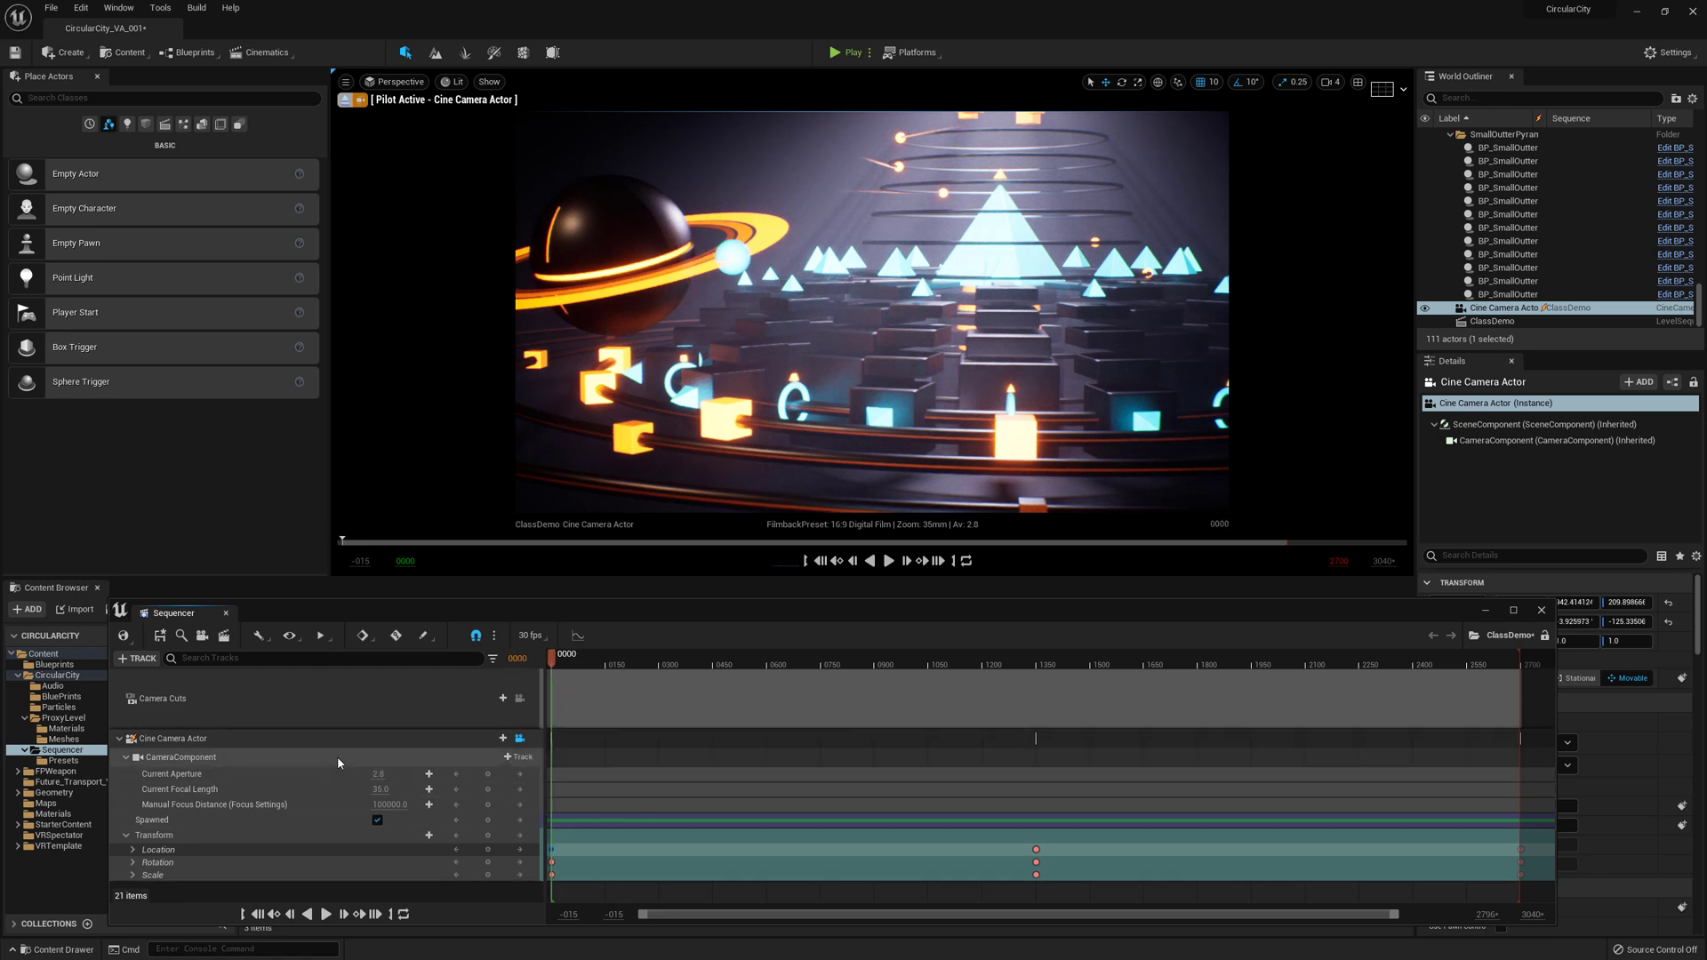
pyautogui.click(180, 809)
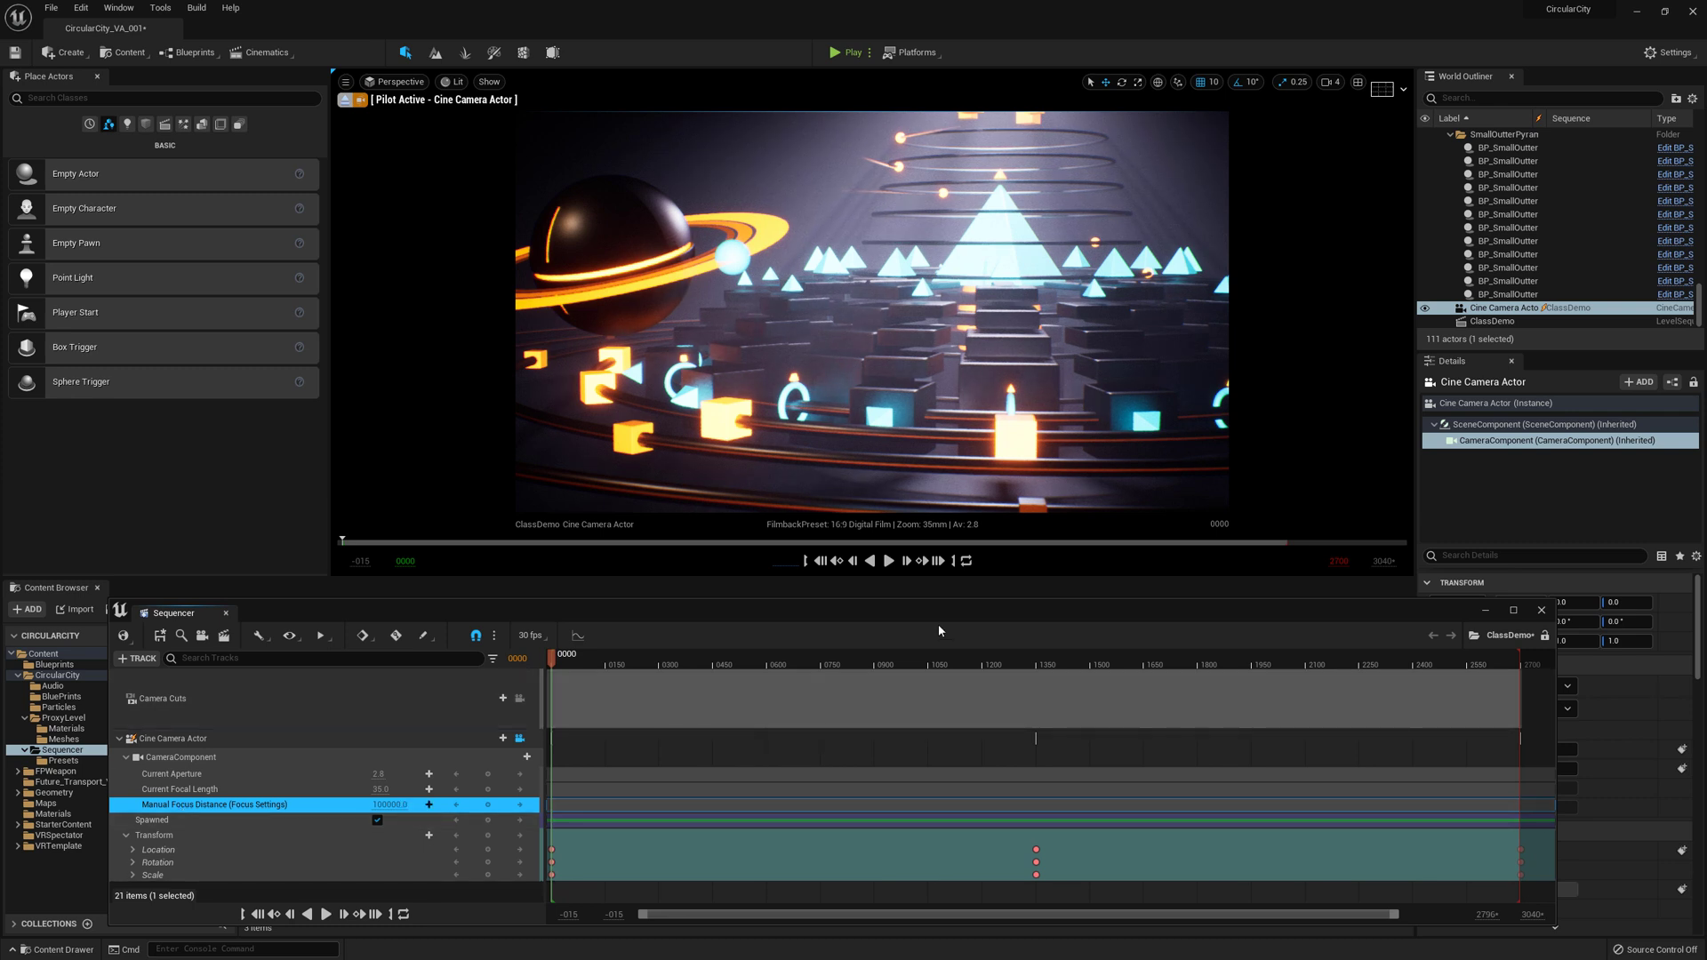
pyautogui.moveTo(1569, 642); pyautogui.dragTo(1565, 642)
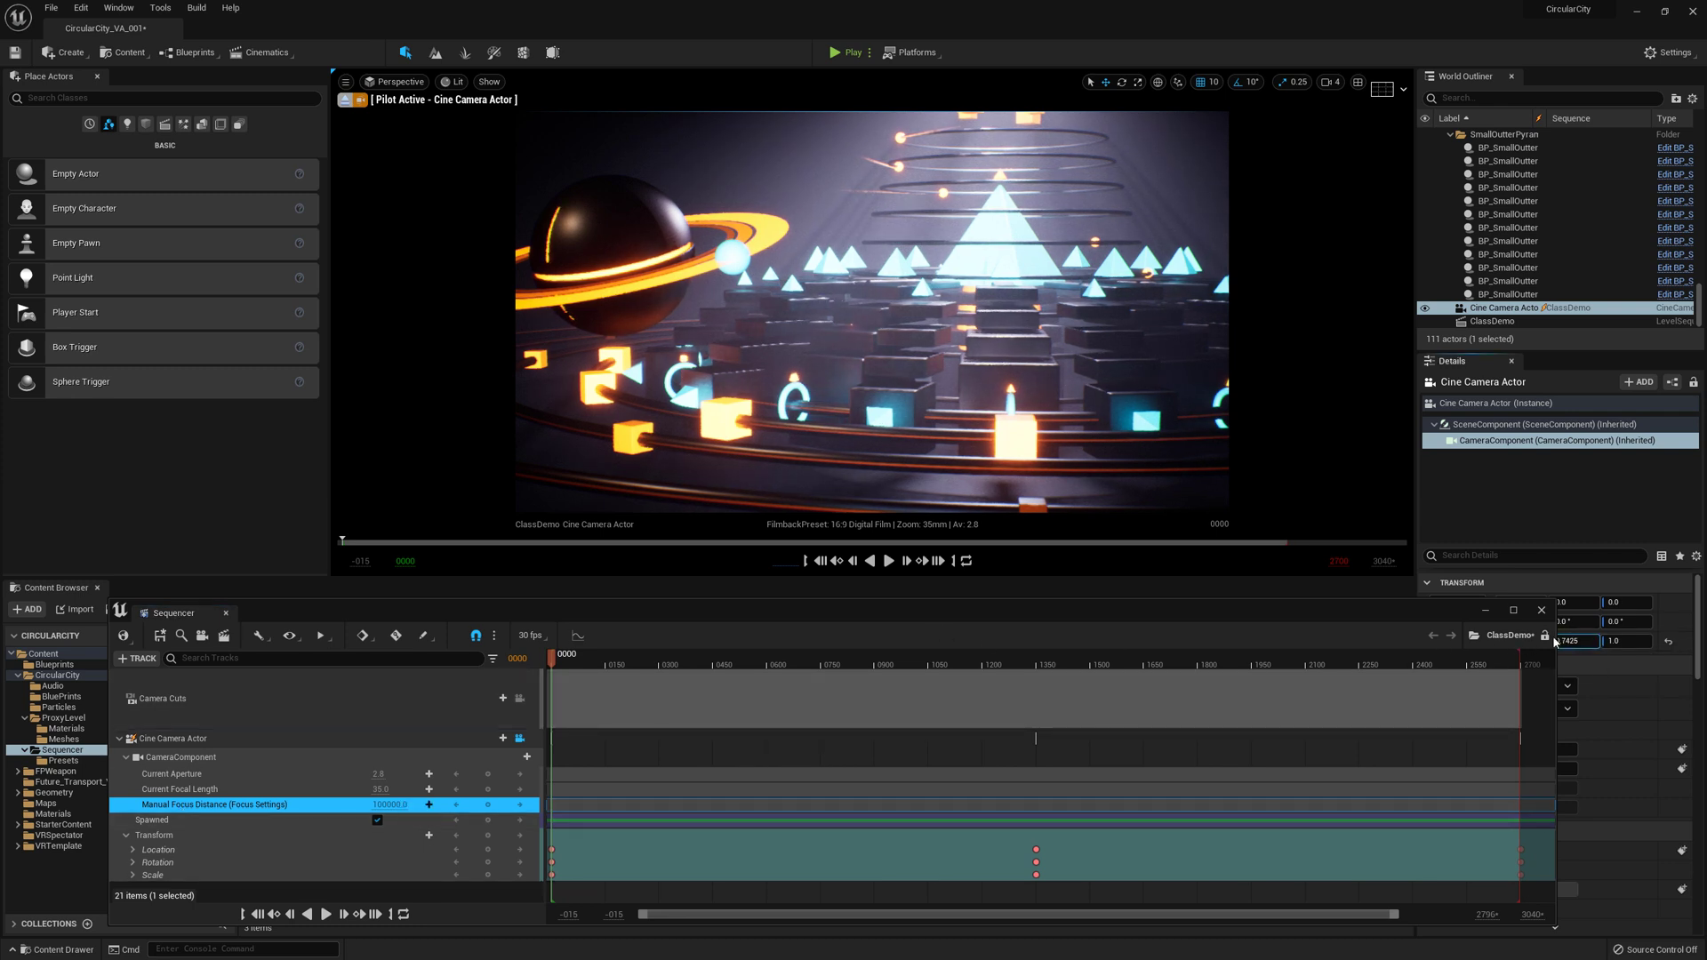
pyautogui.click(1561, 691)
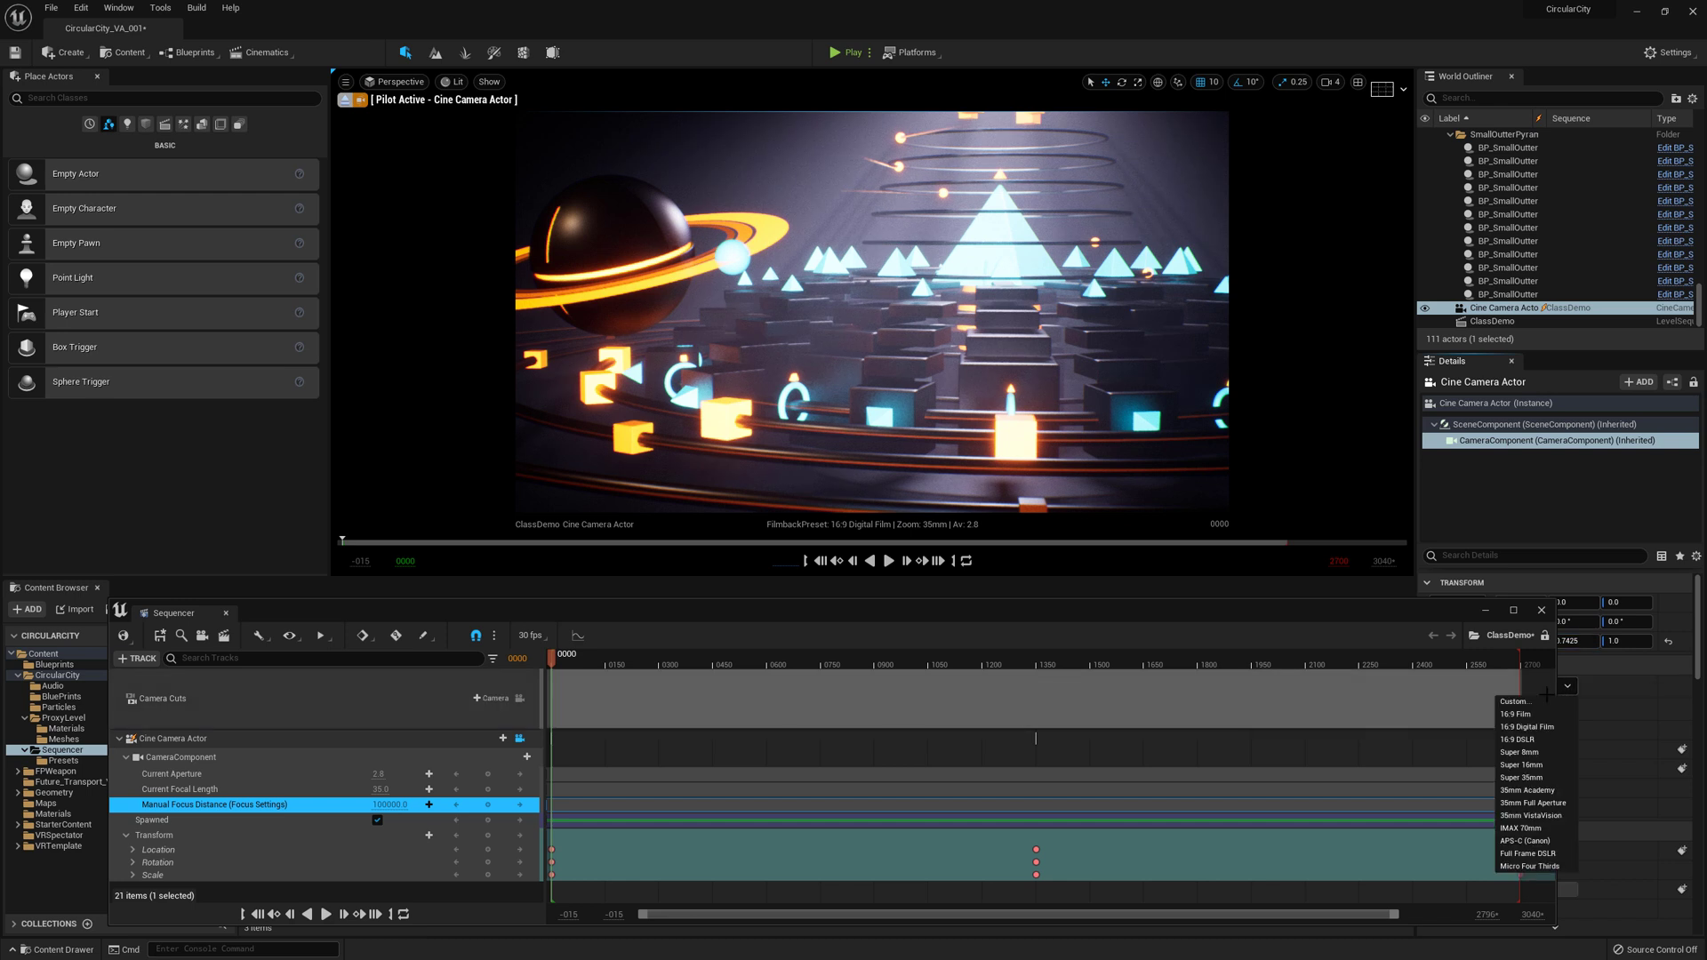
pyautogui.click(1557, 682)
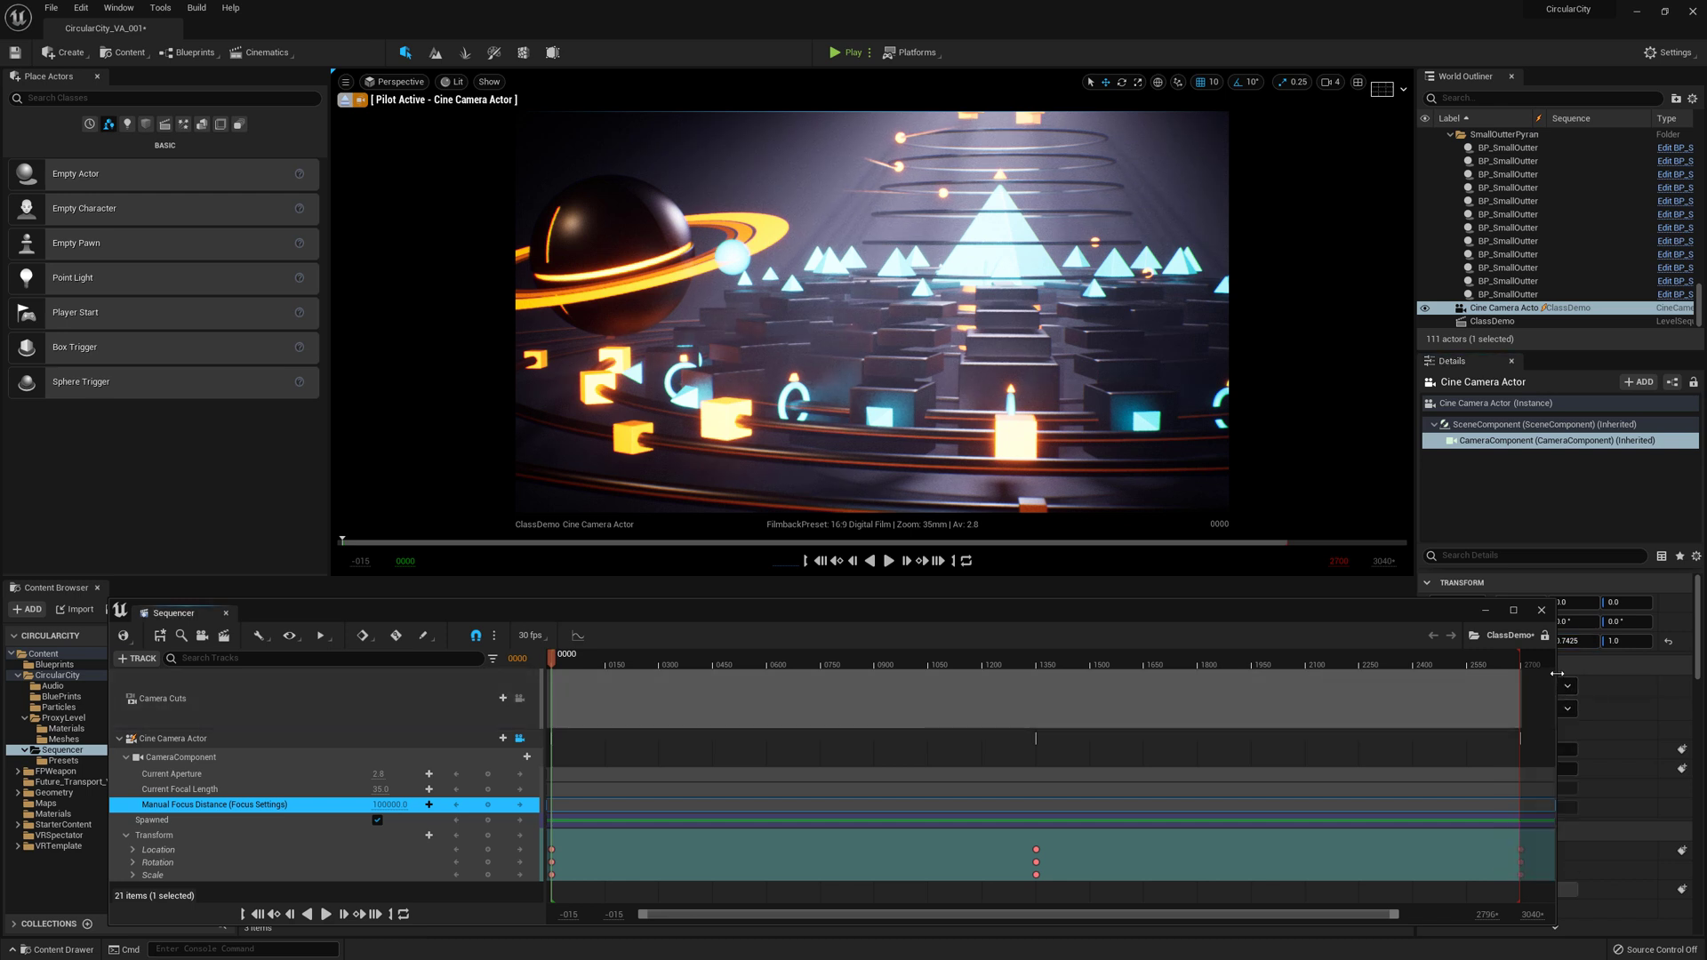
pyautogui.moveTo(1557, 673); pyautogui.dragTo(1402, 667)
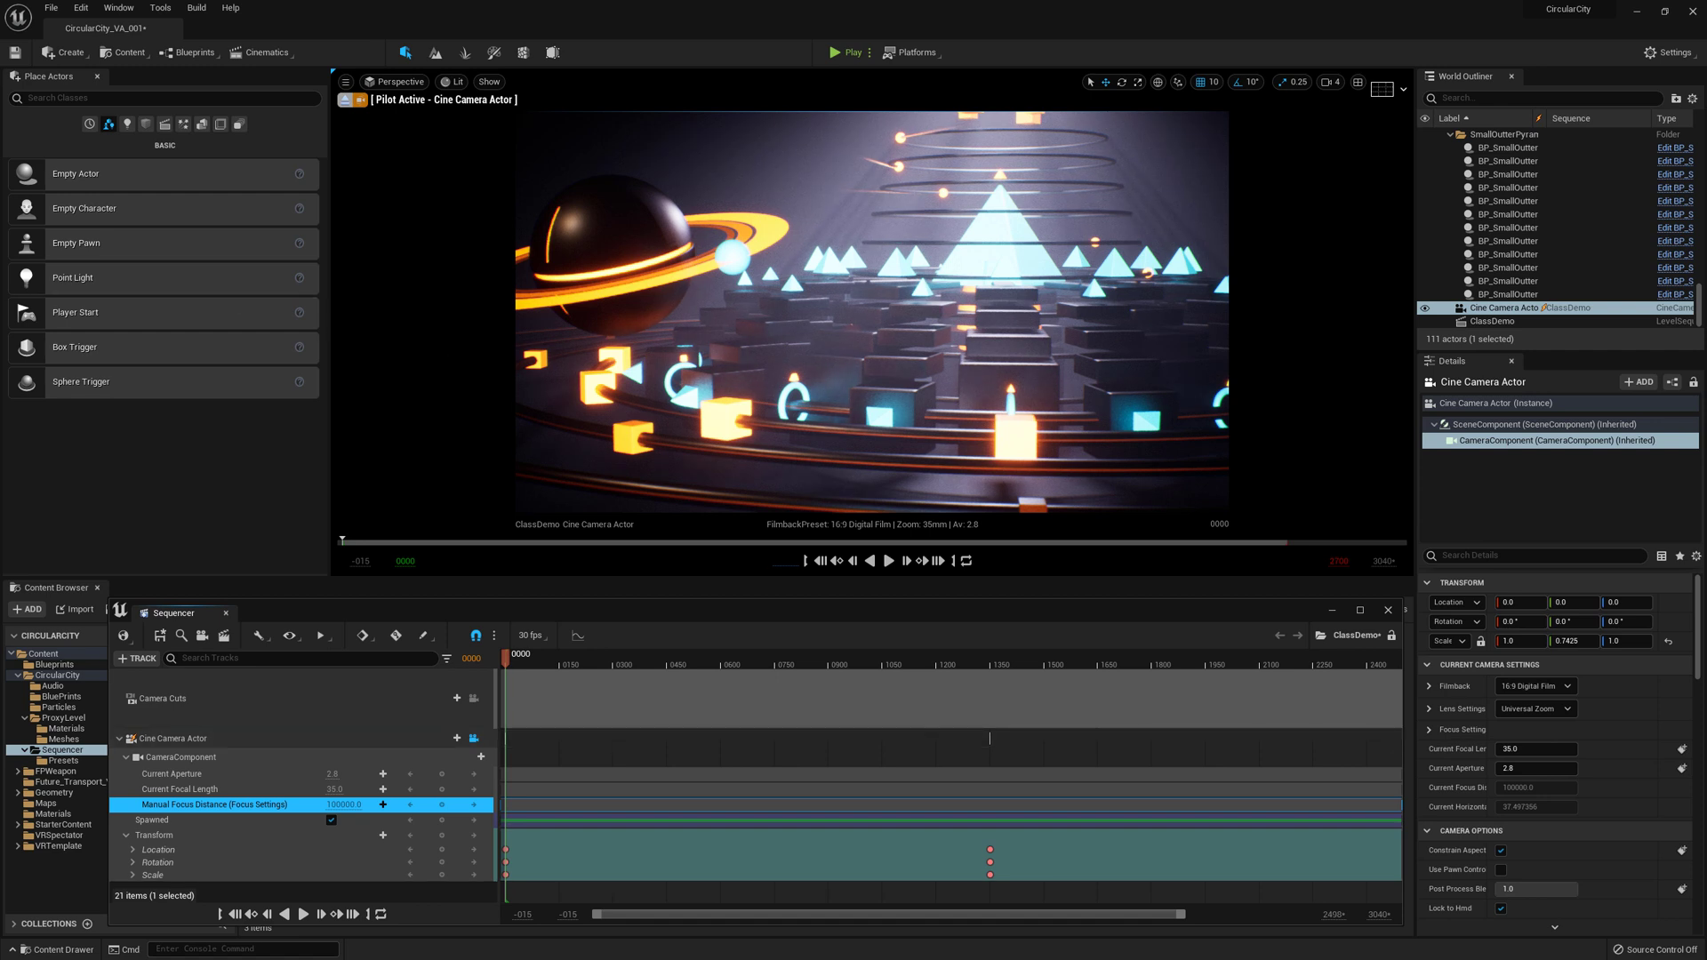
# Enable Draw Debug Focus Plane in the camera's Focus Settings and set the manual focus distance to about 842 cm.
pyautogui.scroll(-2, 1524, 764)
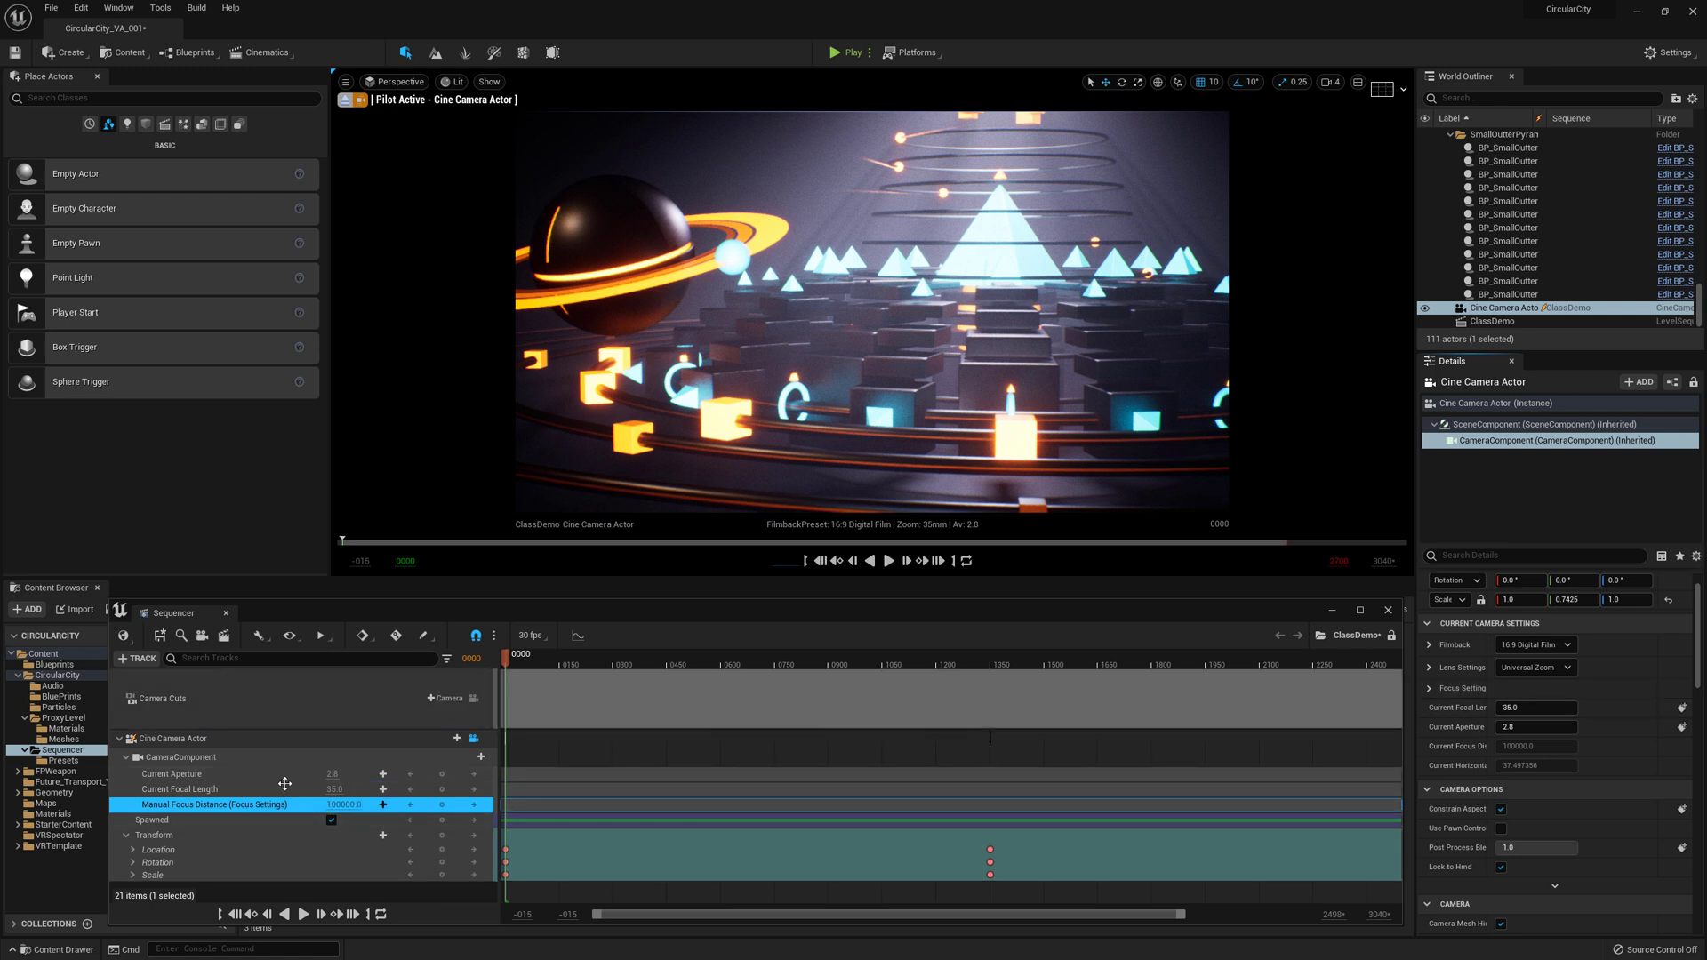
pyautogui.click(1429, 689)
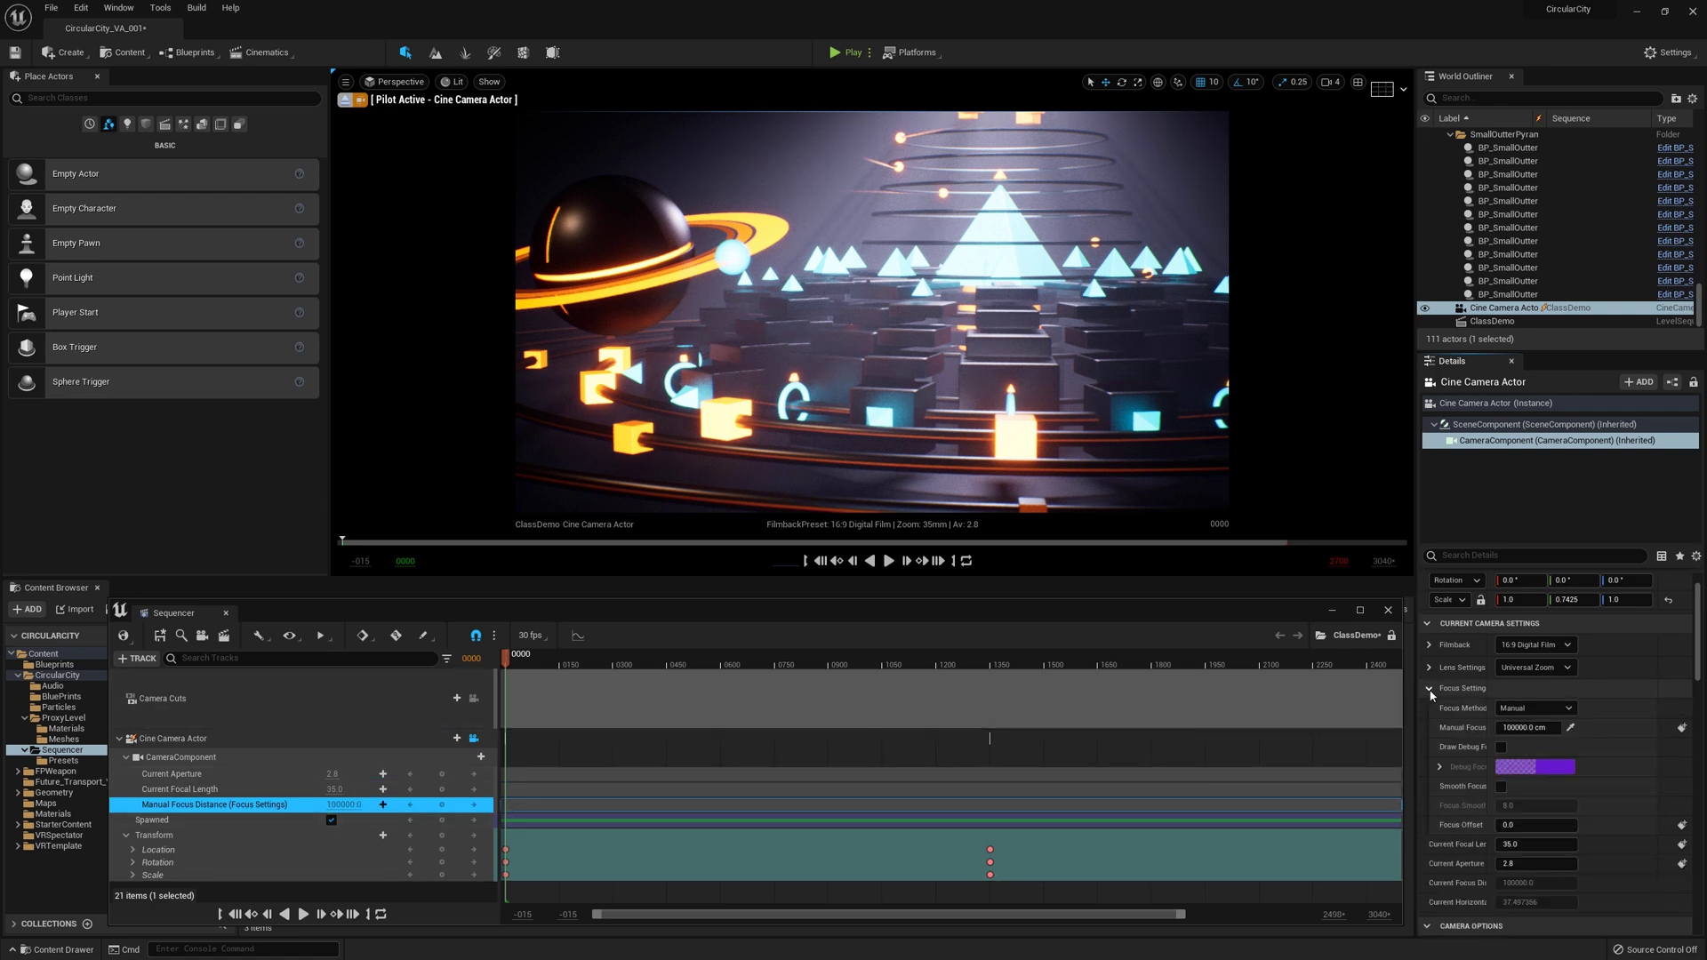
pyautogui.moveTo(1490, 748); pyautogui.dragTo(1528, 744)
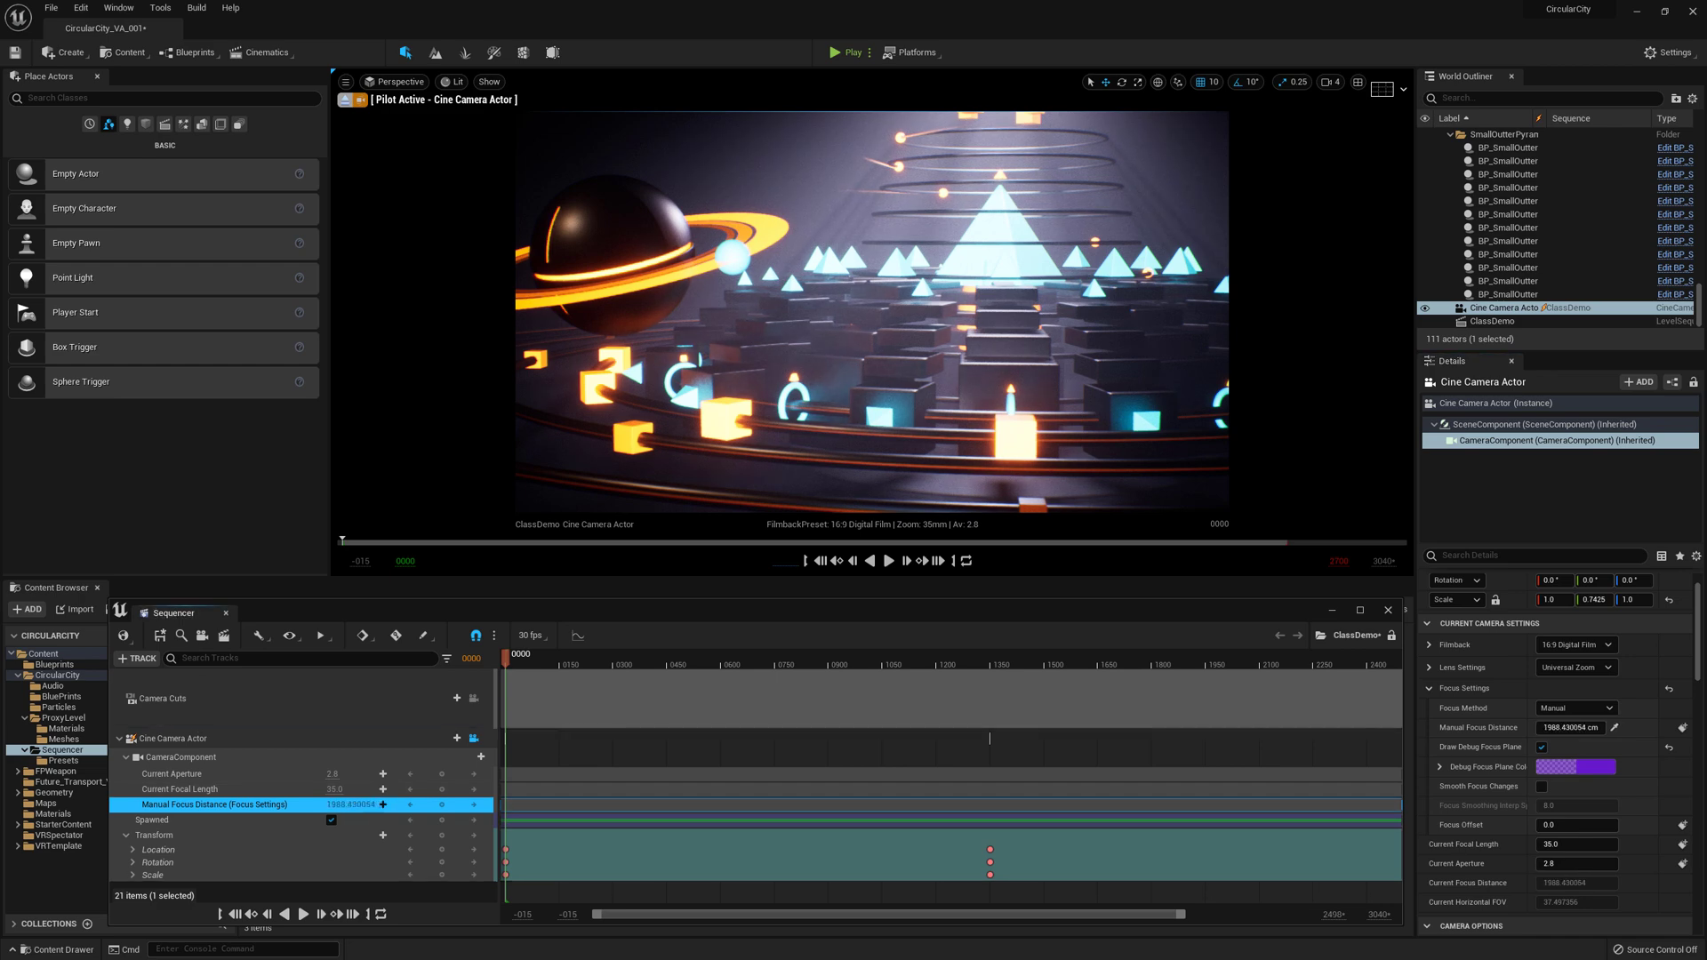
pyautogui.moveTo(343, 805); pyautogui.dragTo(297, 804)
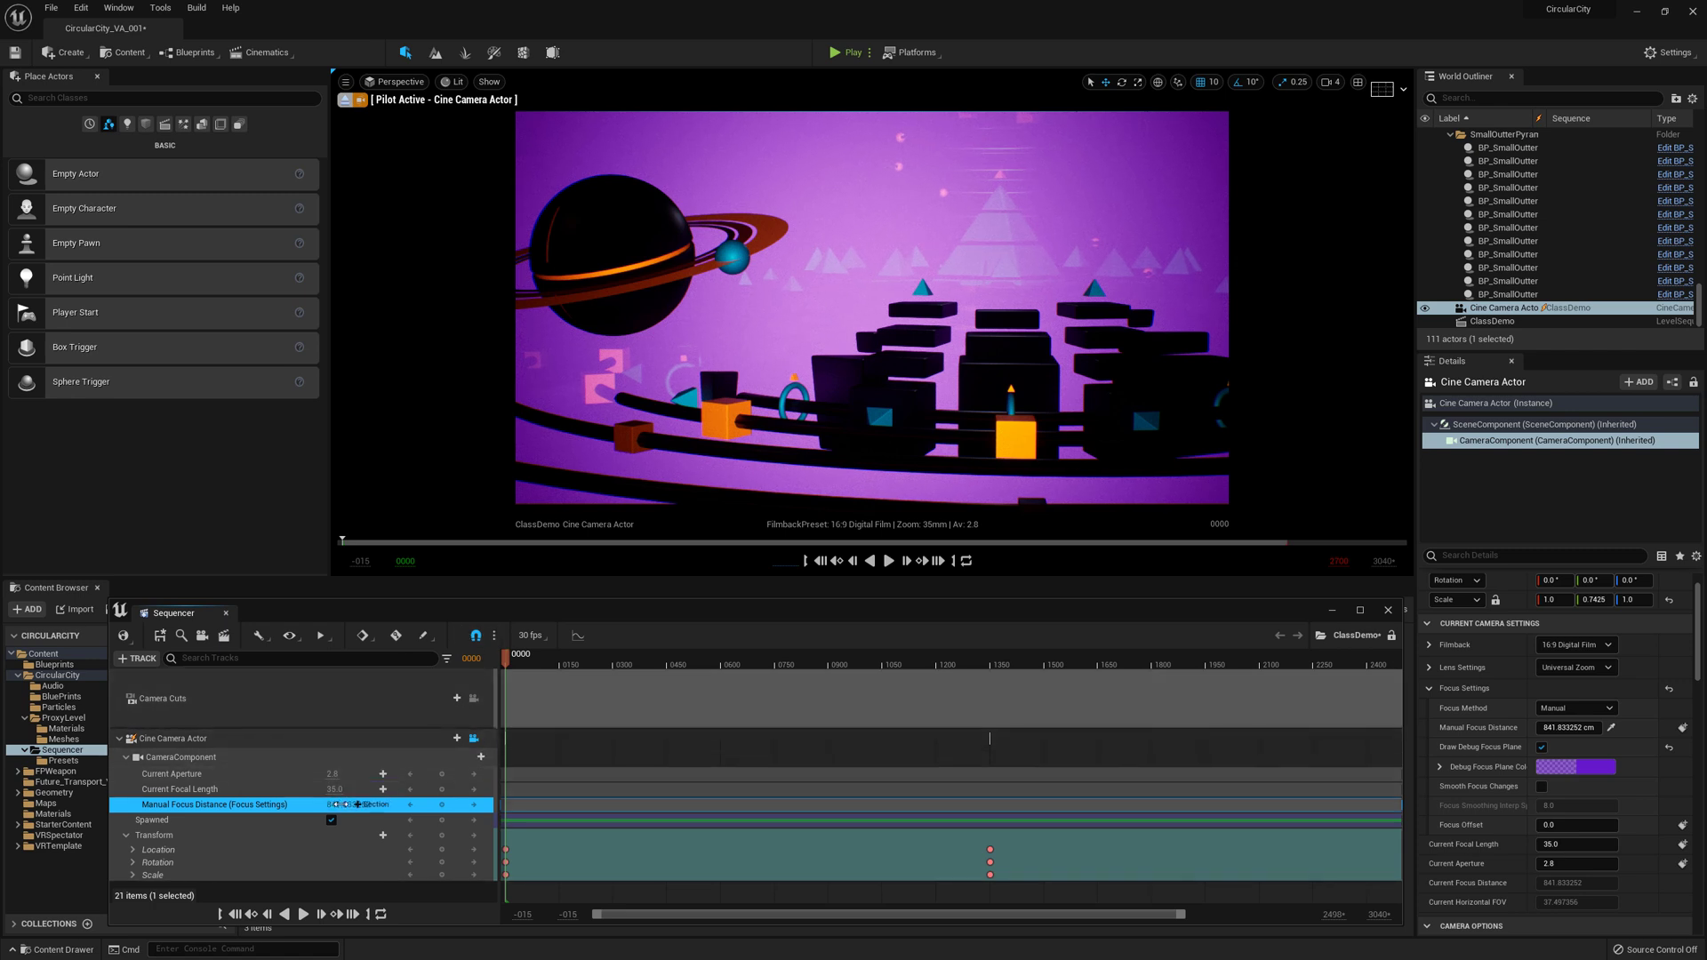
# Key the camera's manual focus distance at 790 cm on frame 0 and again on frame 2700.
pyautogui.moveTo(329, 805); pyautogui.dragTo(289, 805)
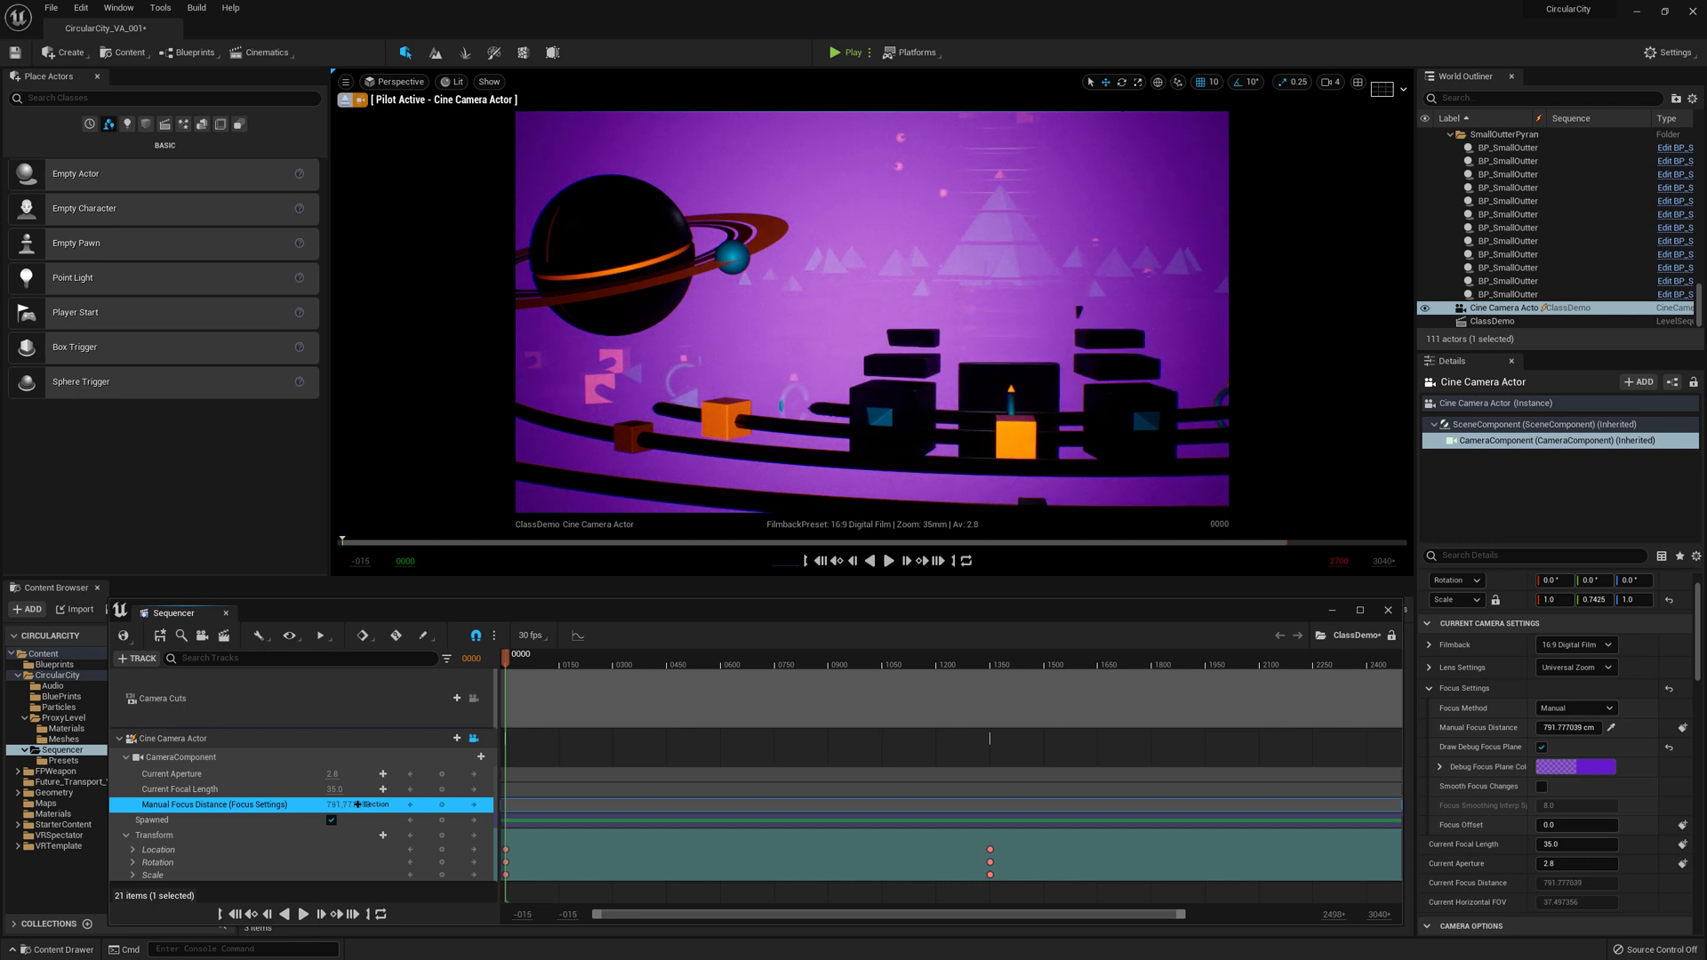
pyautogui.click(336, 805)
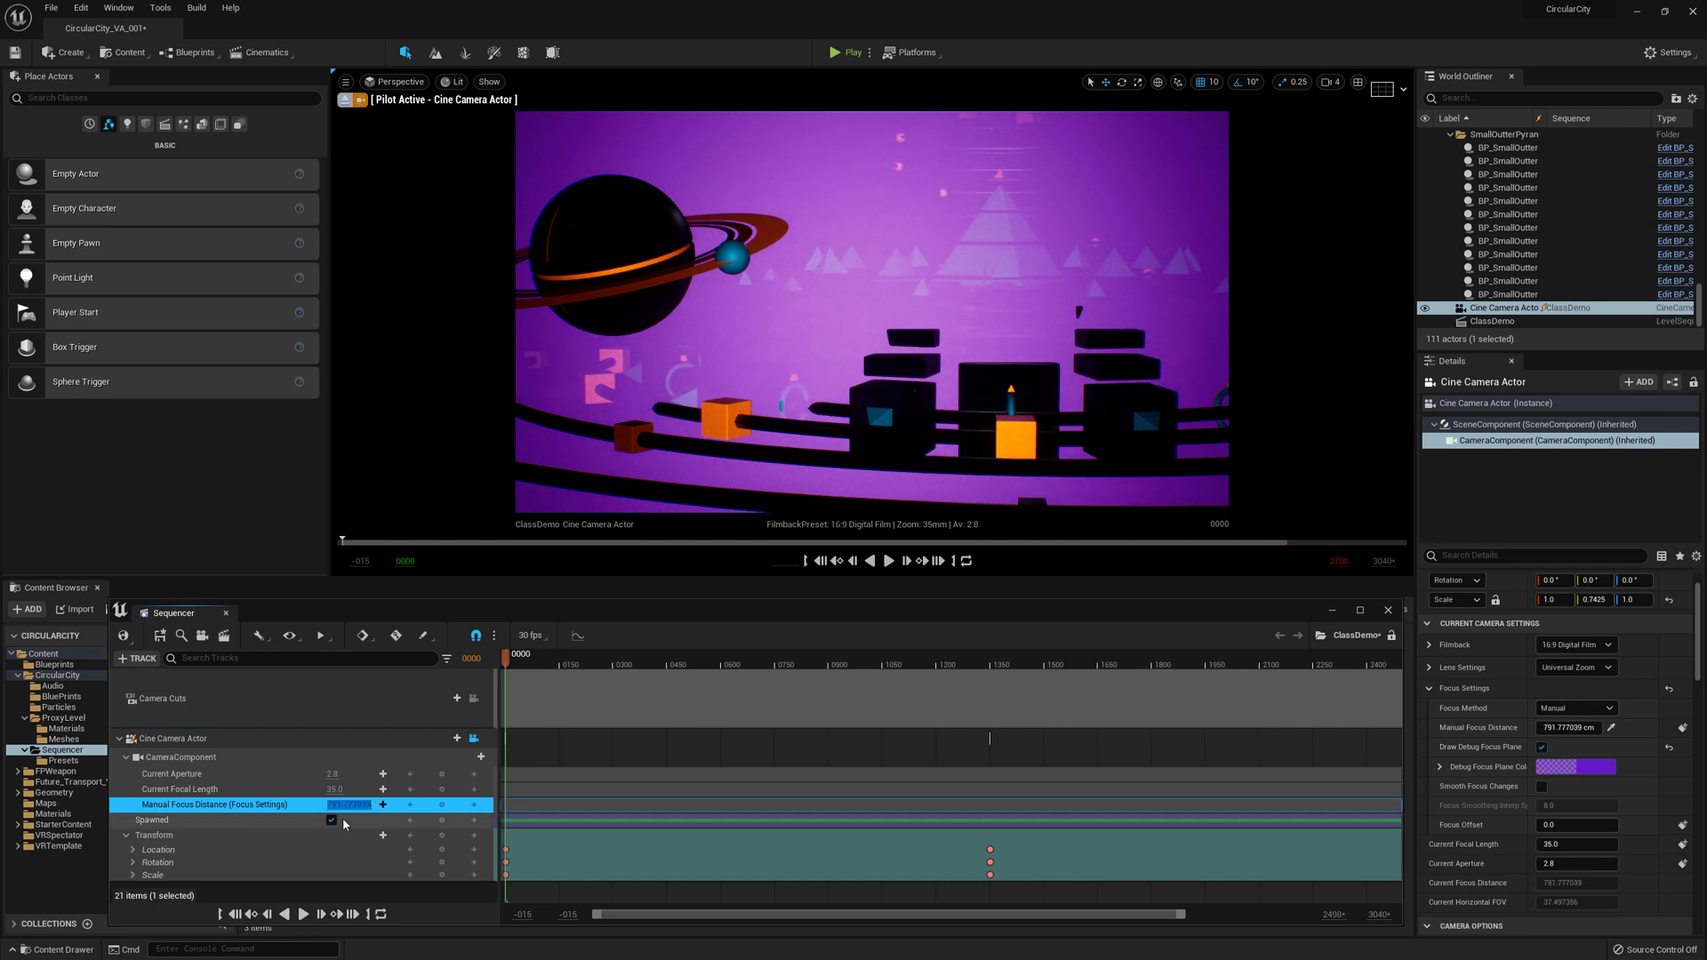
pyautogui.write('790')
pyautogui.press('Return')
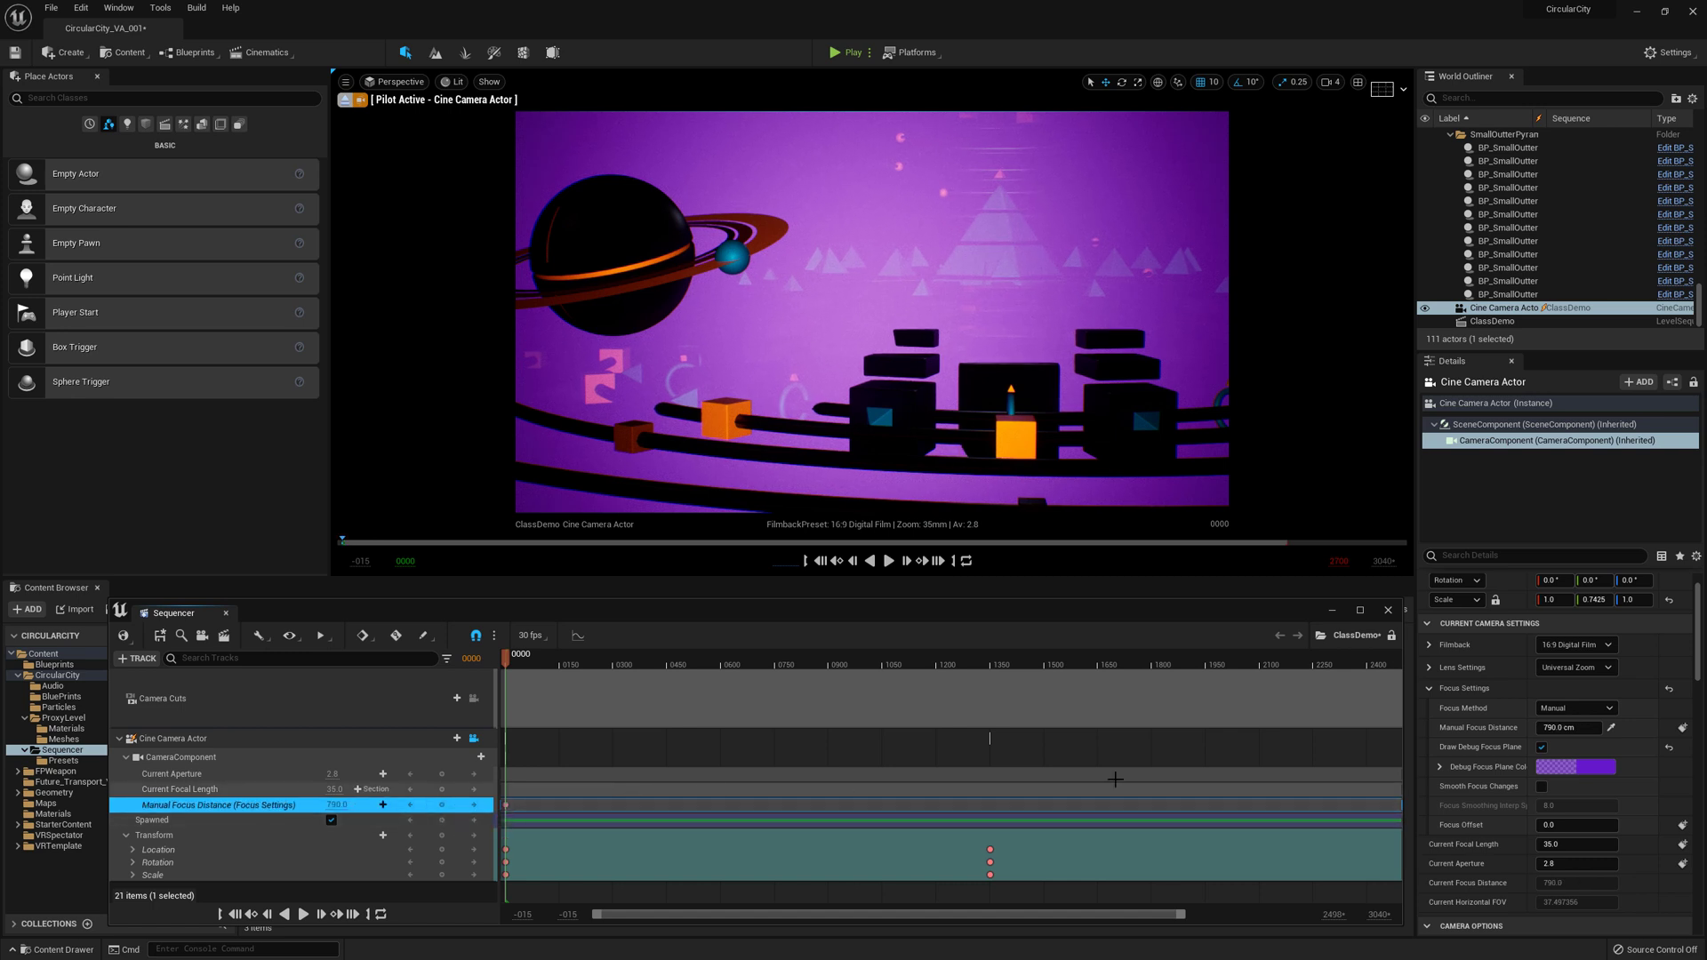
pyautogui.press('Down')
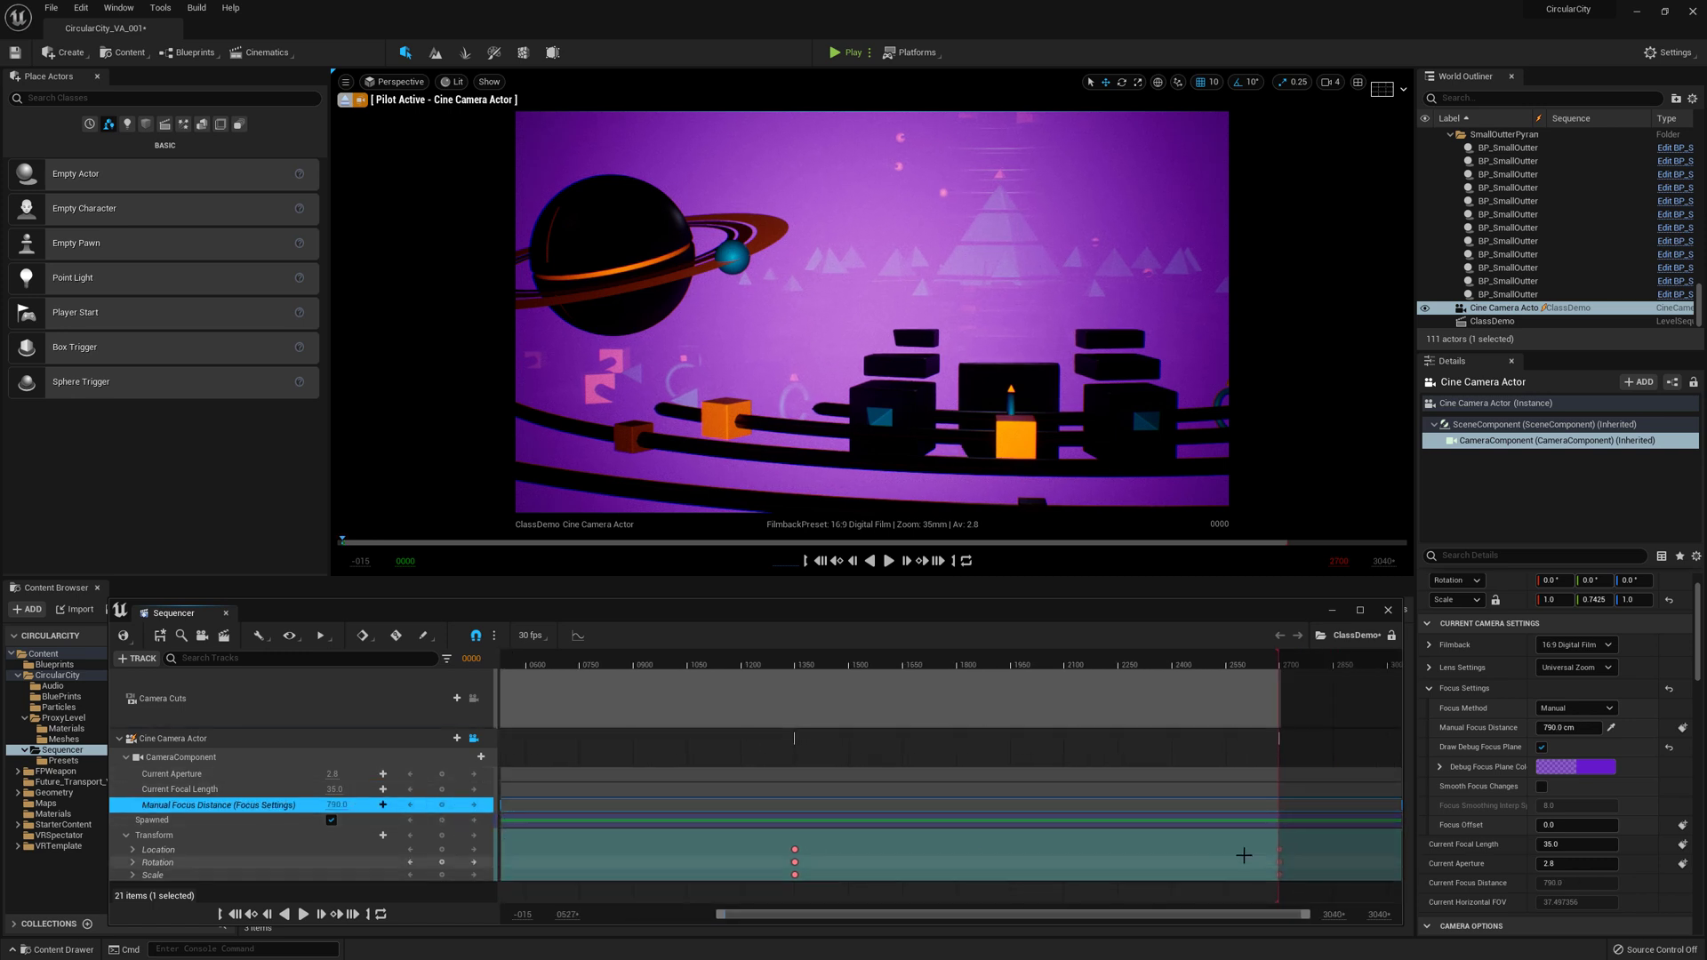
pyautogui.click(1279, 850)
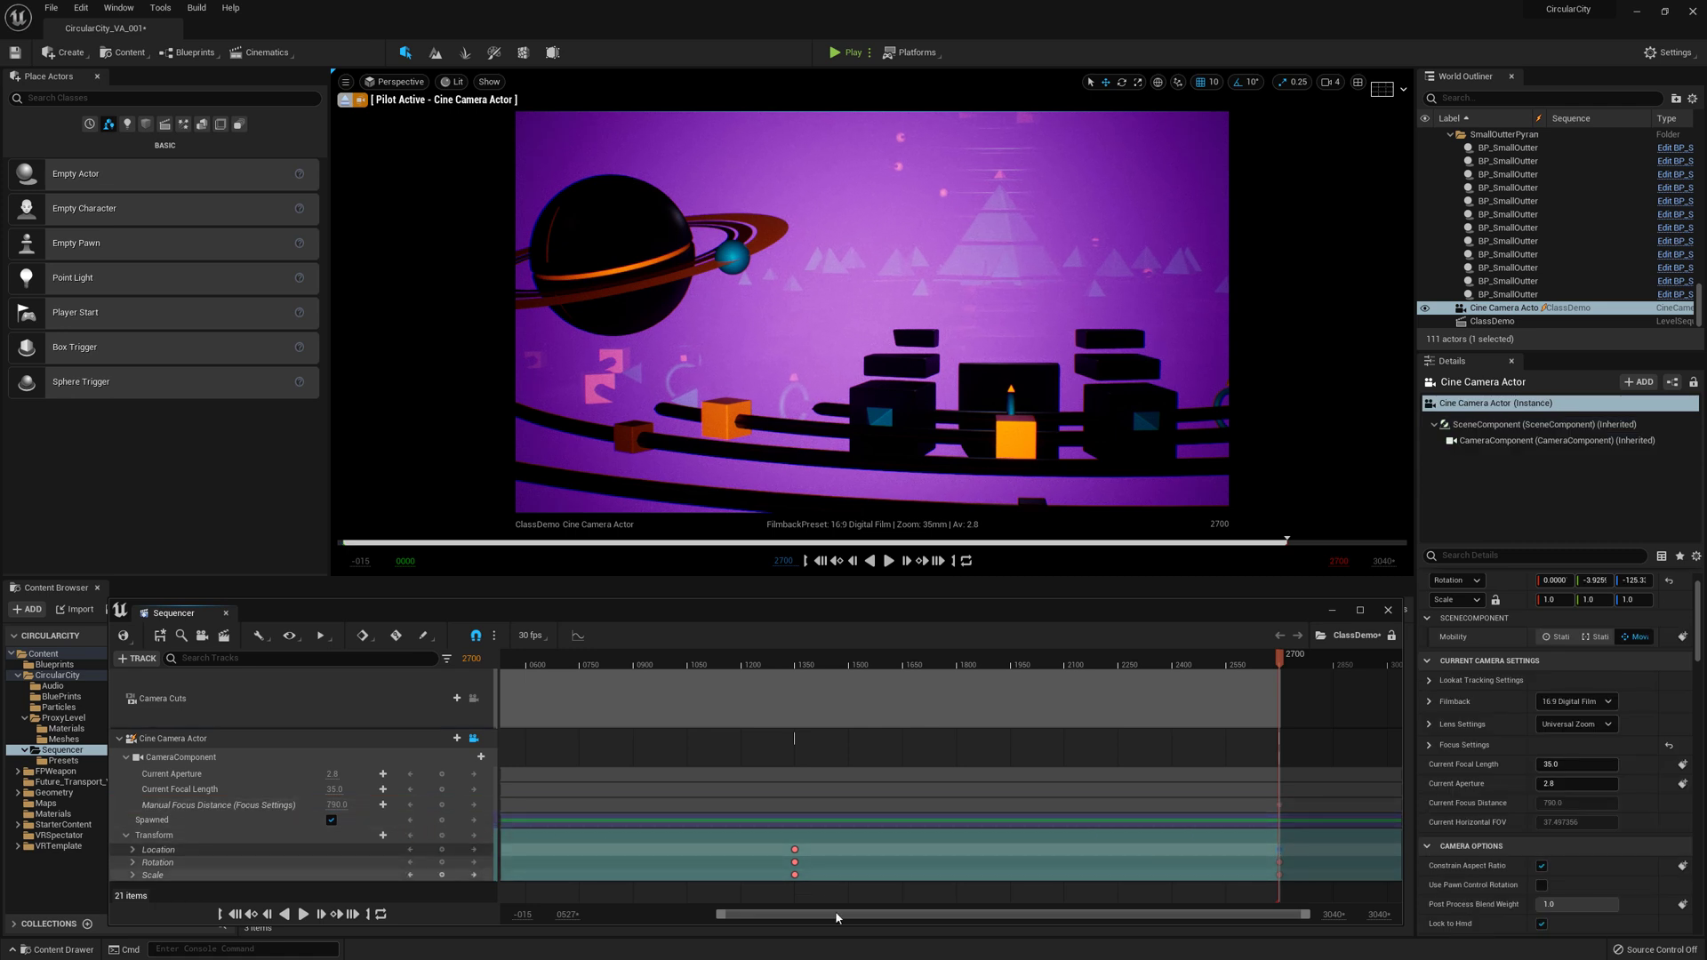
pyautogui.moveTo(721, 914); pyautogui.dragTo(596, 914)
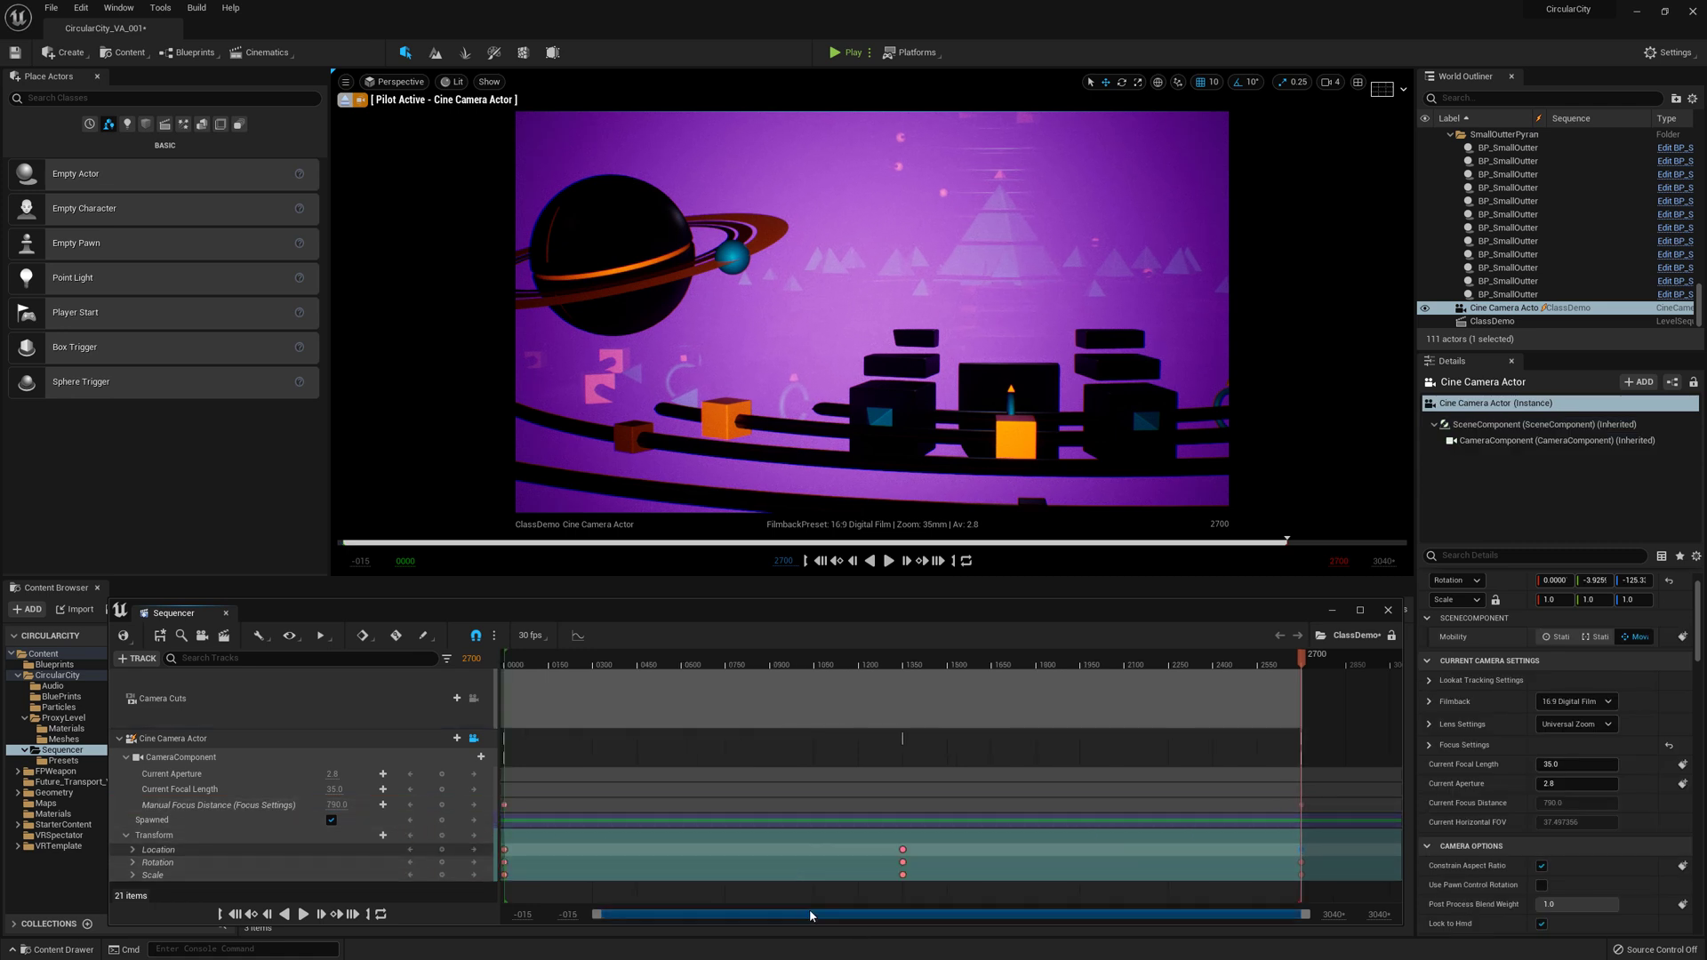
# Key the camera's manual focus distance at 450 cm on the midpoint frame 1350.
pyautogui.click(903, 849)
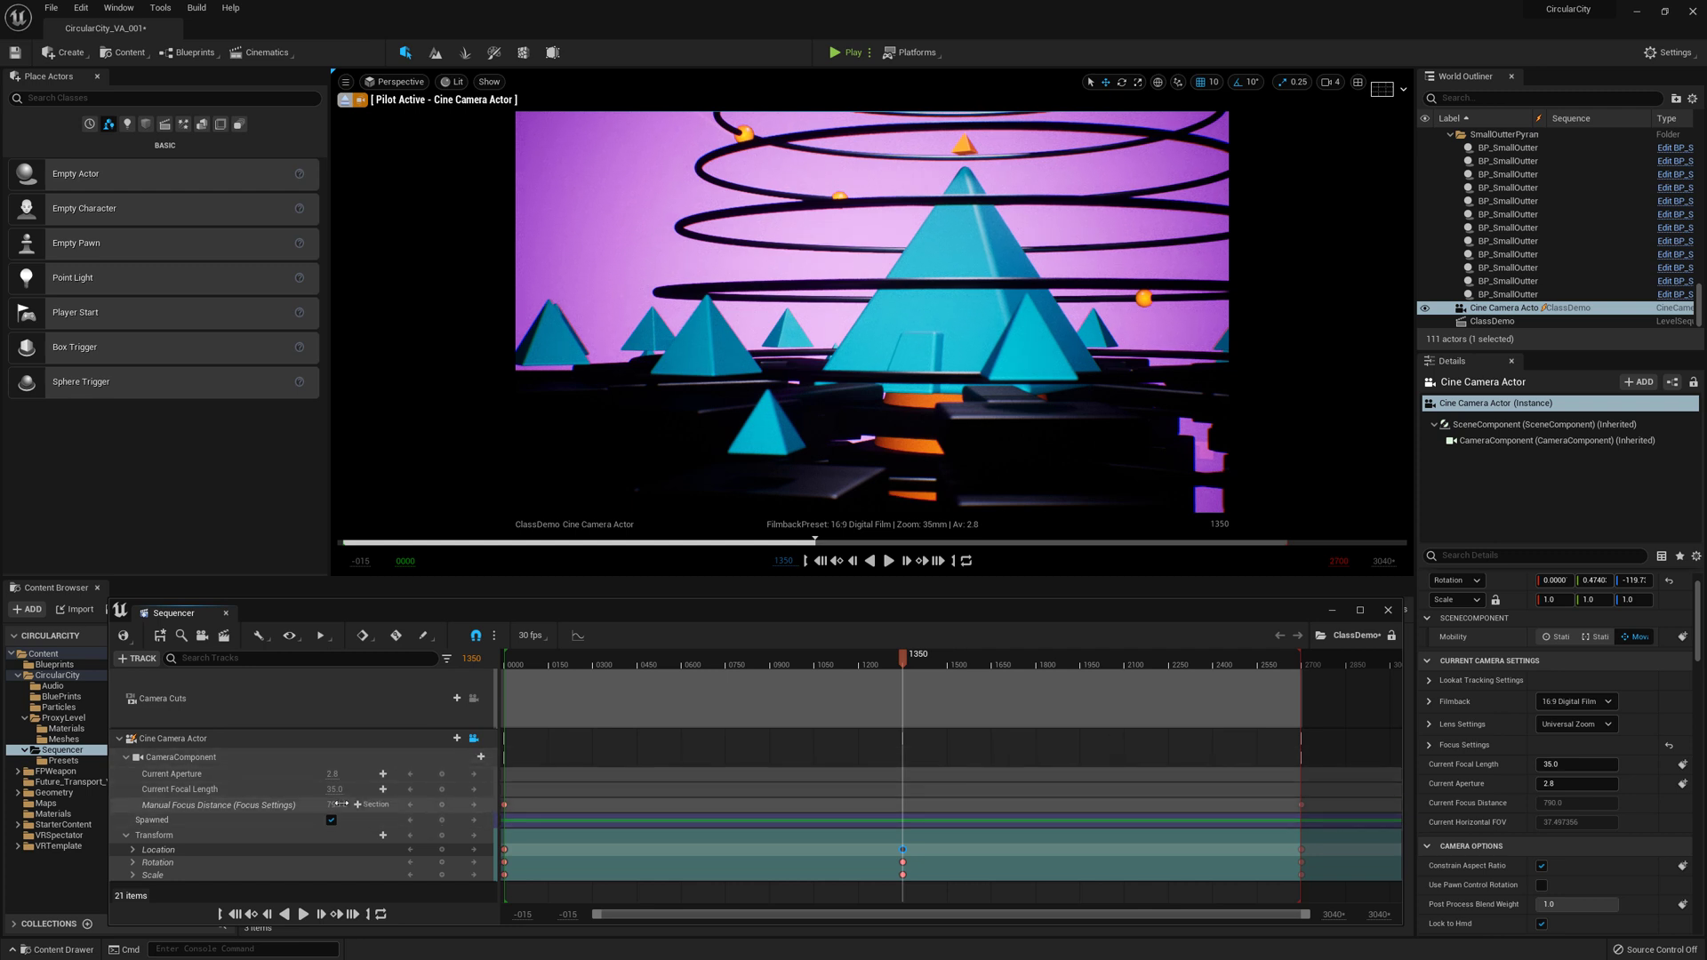
pyautogui.moveTo(339, 805); pyautogui.dragTo(311, 804)
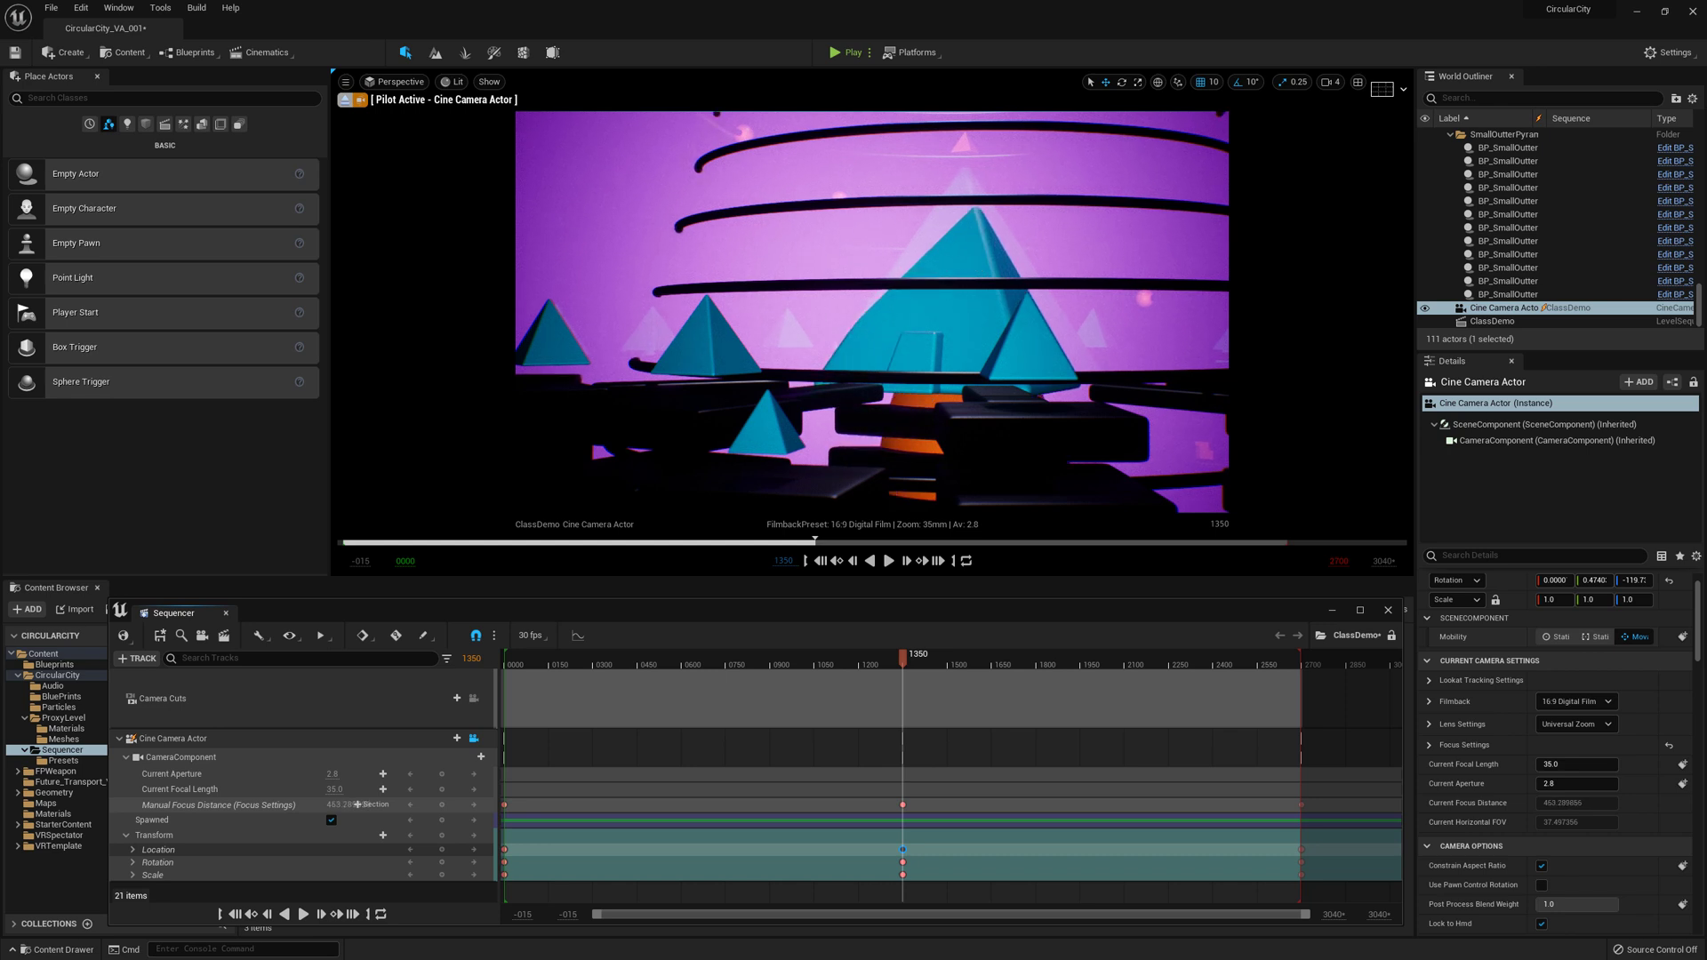
pyautogui.click(336, 804)
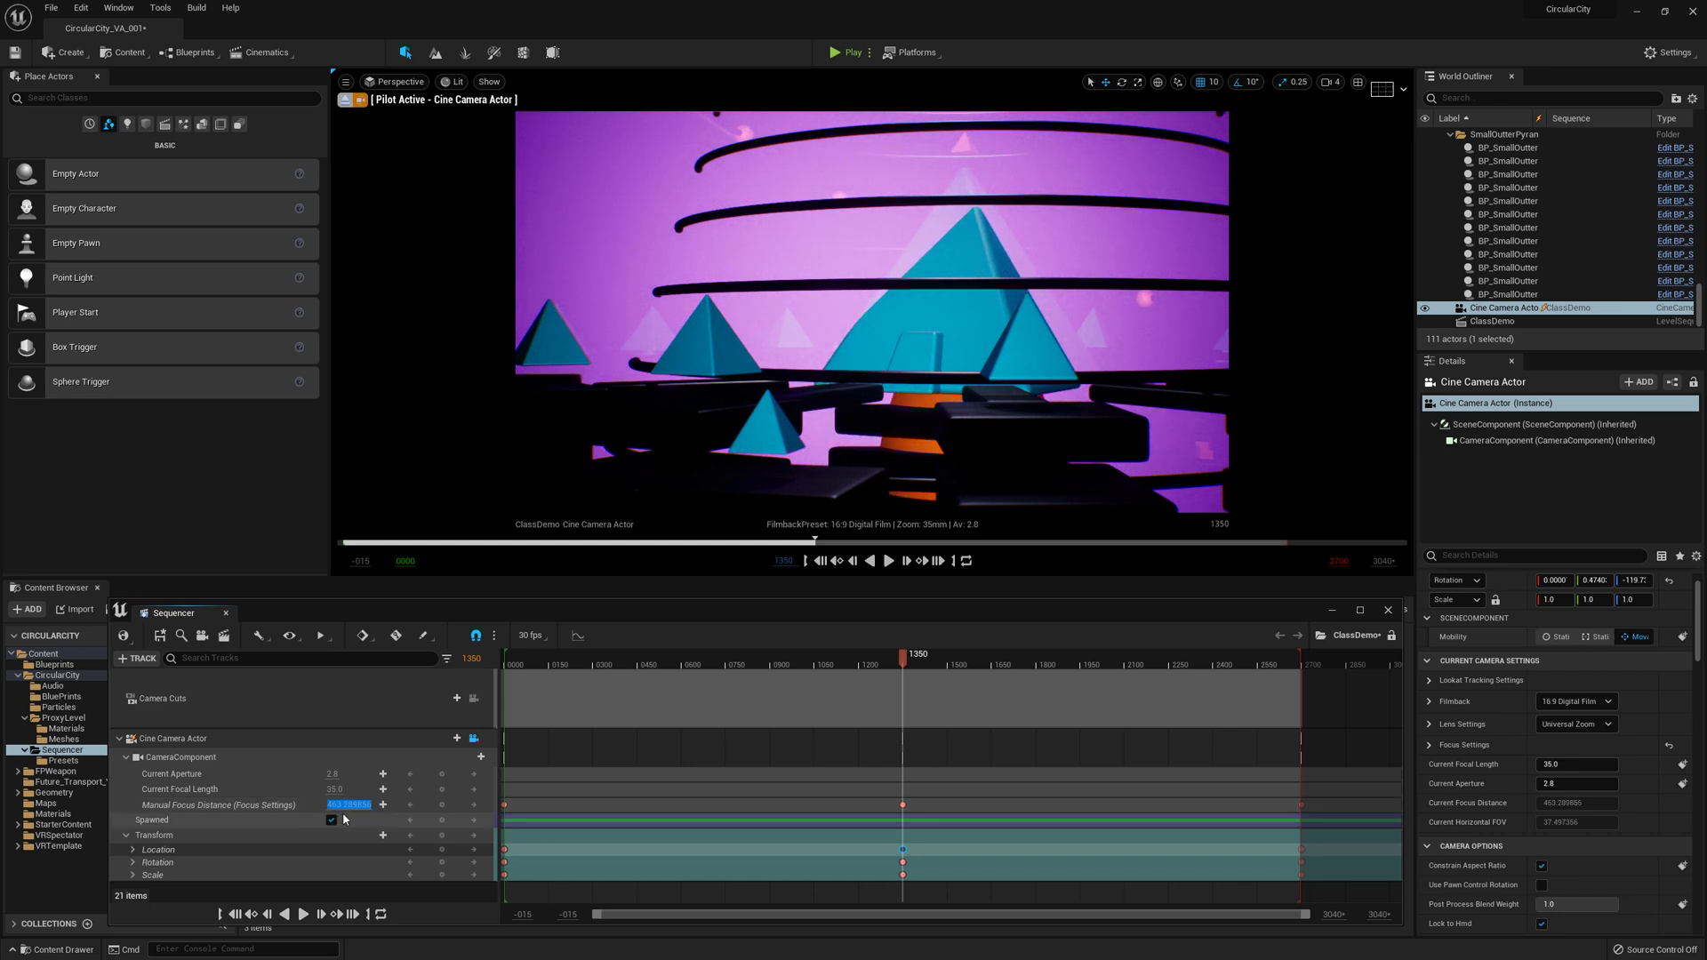
pyautogui.press('Return')
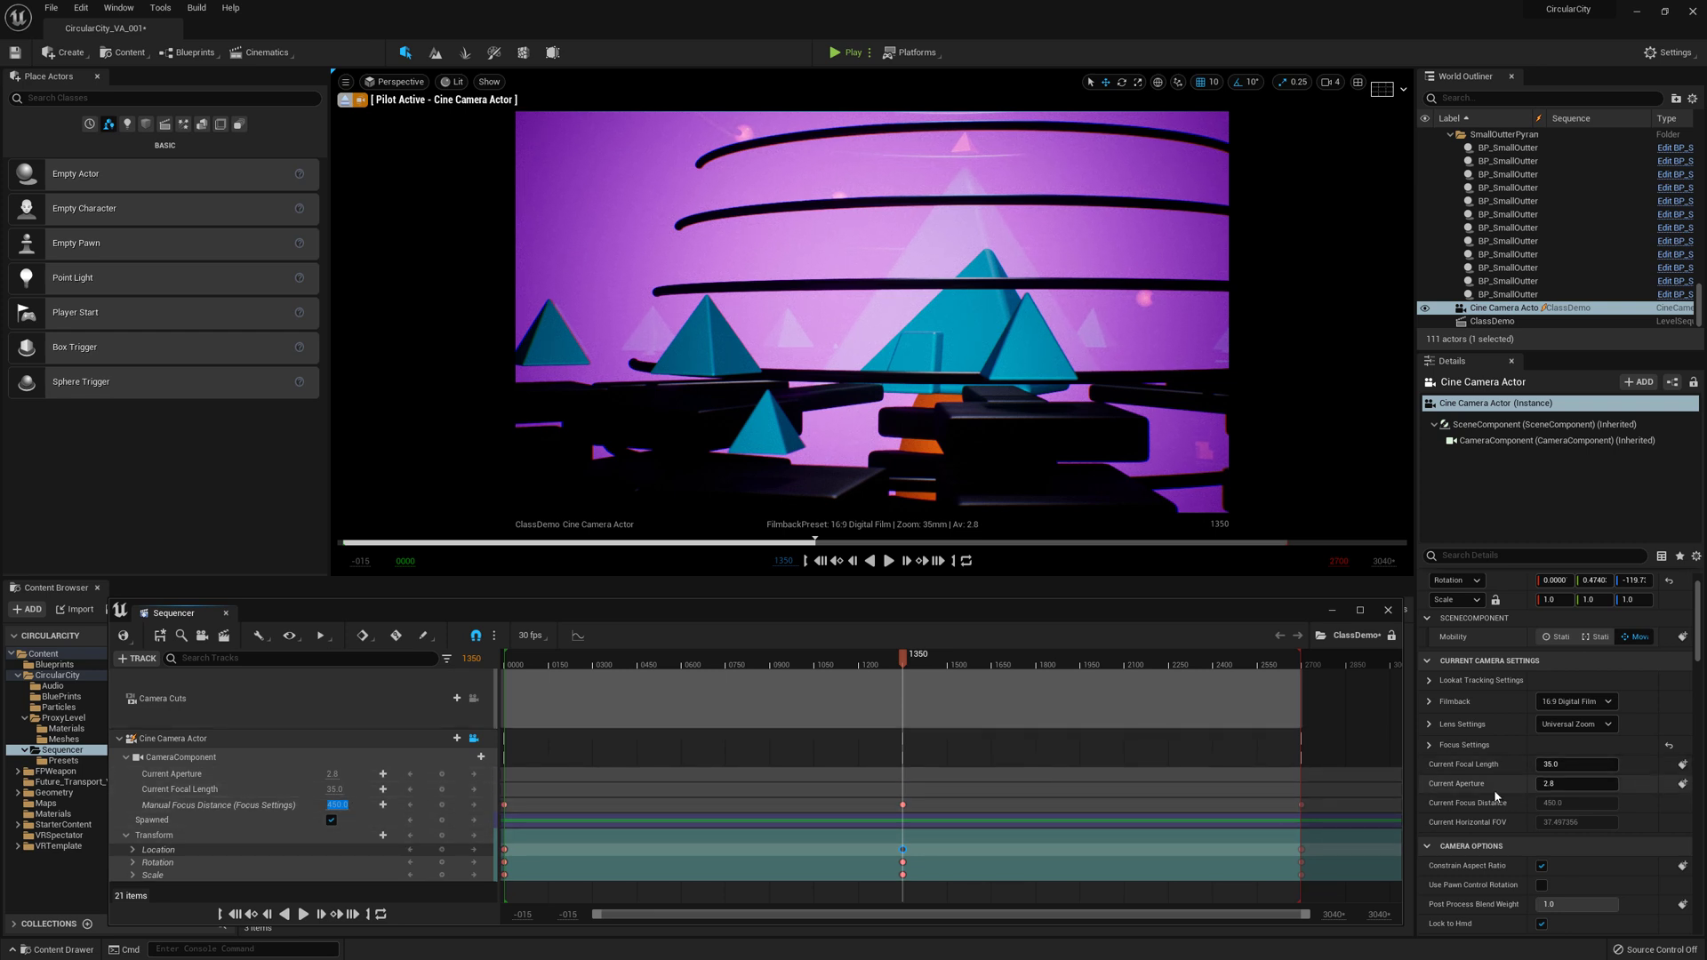
# Disable Draw Debug Focus Plane in the camera's Focus Settings.
pyautogui.scroll(1, 1446, 805)
pyautogui.click(1433, 788)
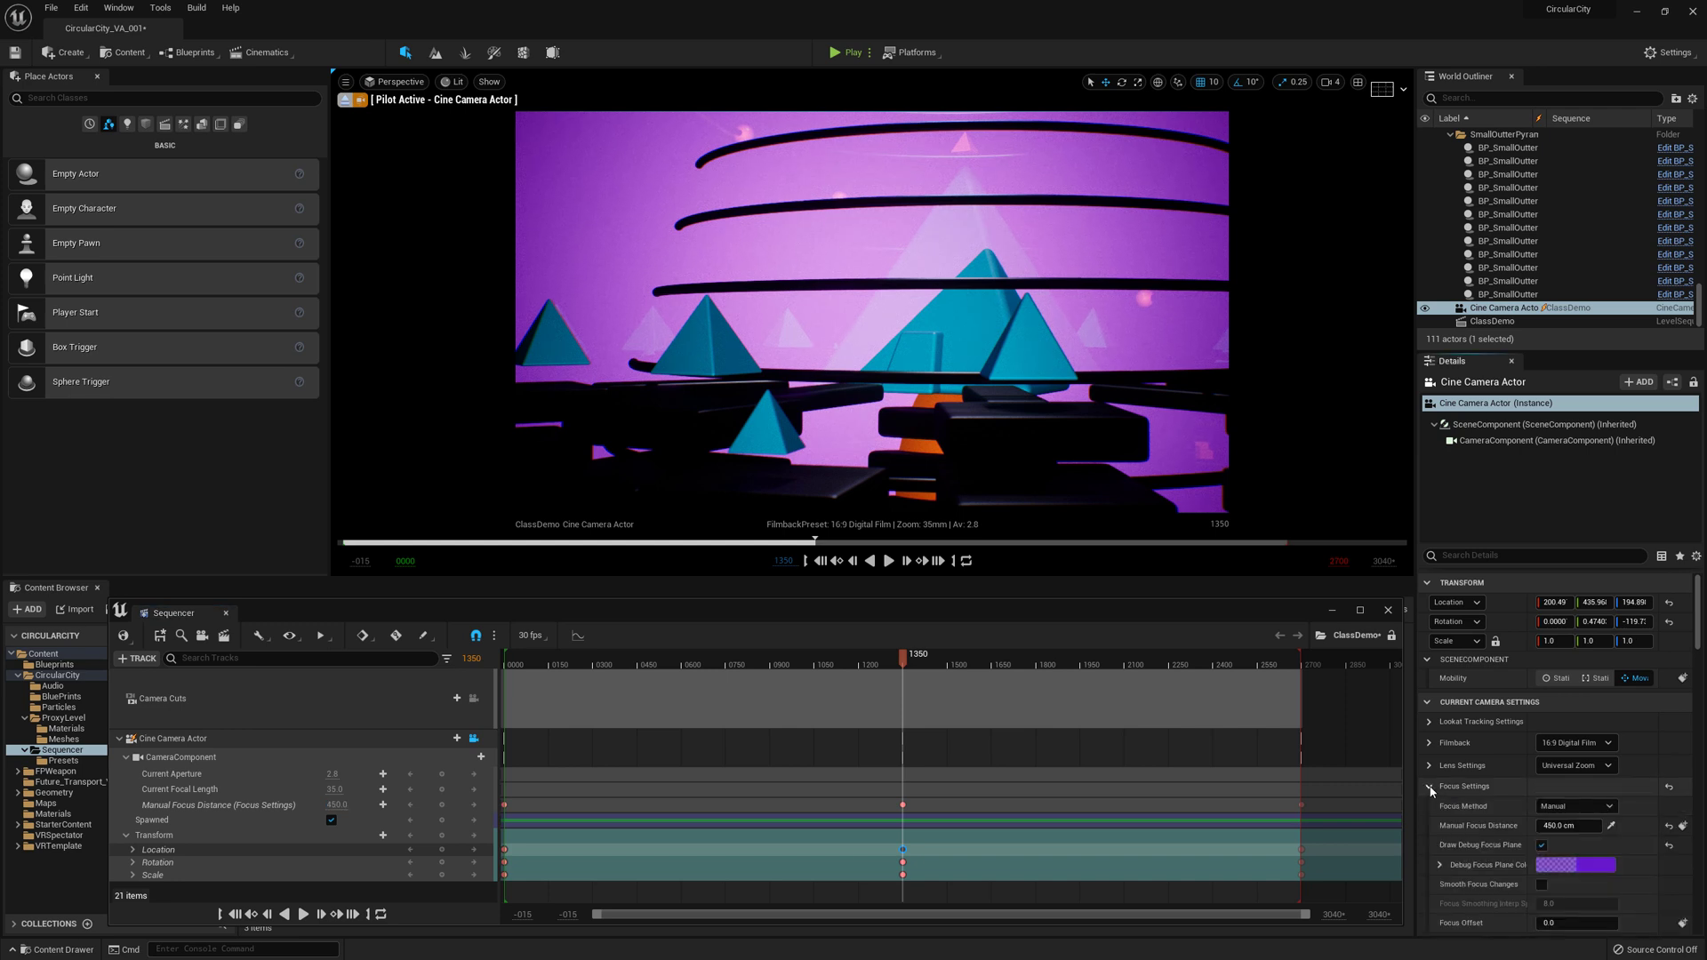
pyautogui.scroll(-1, 1472, 823)
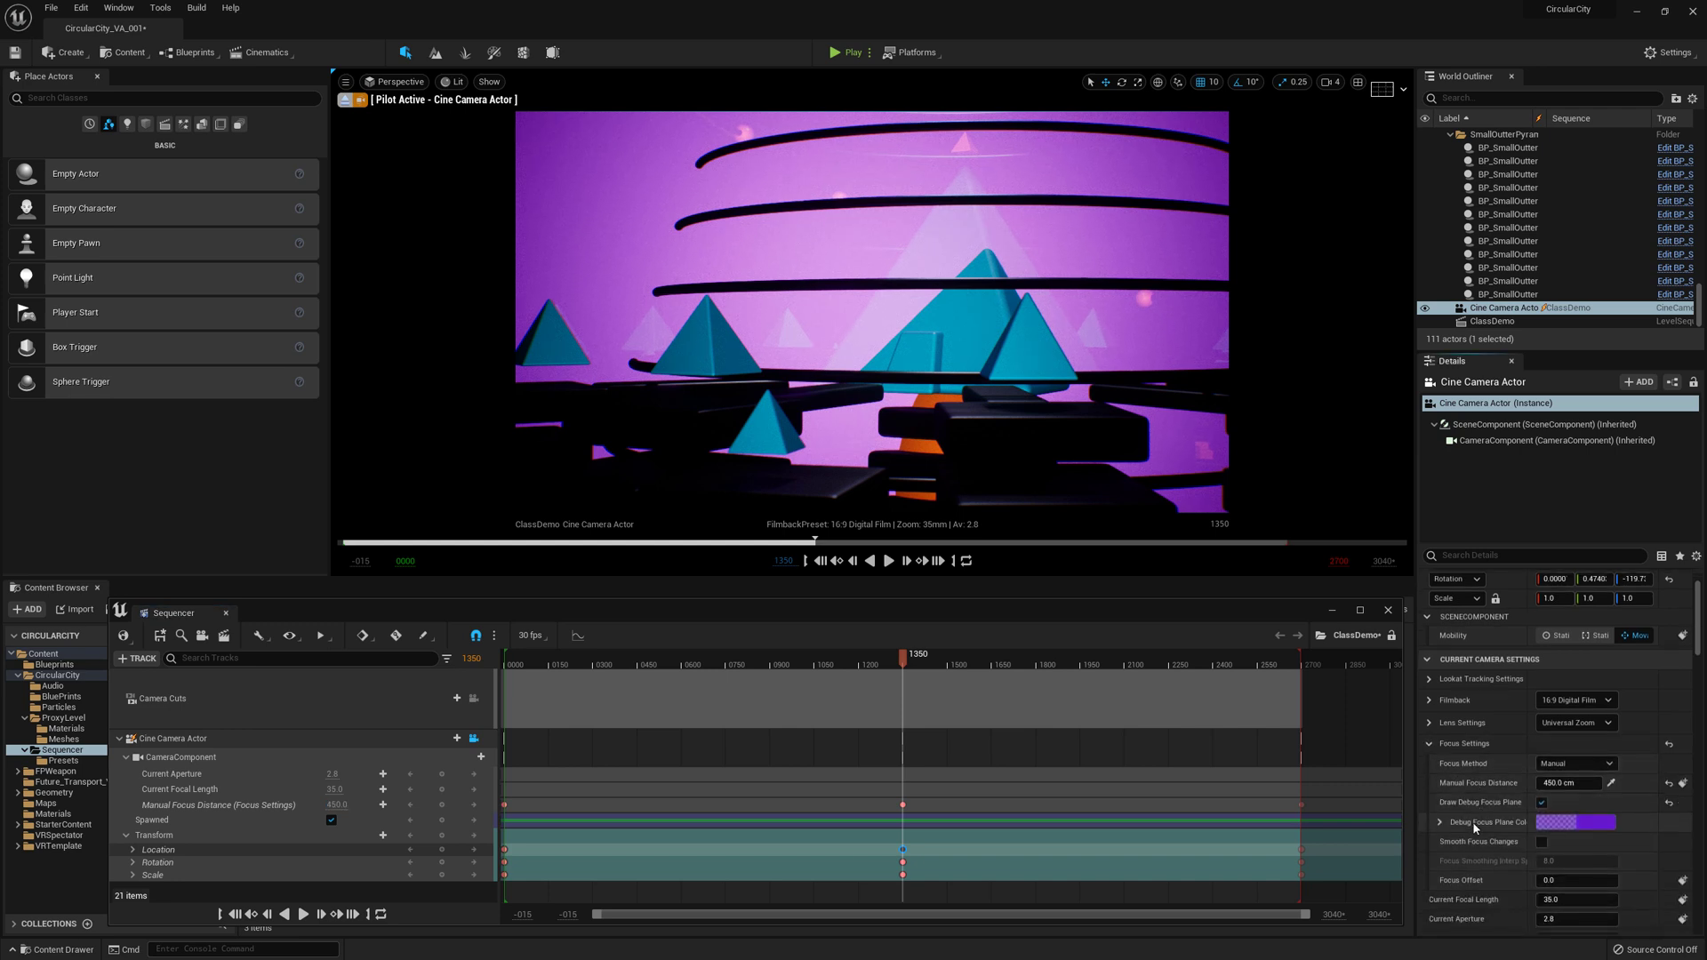
pyautogui.click(1540, 804)
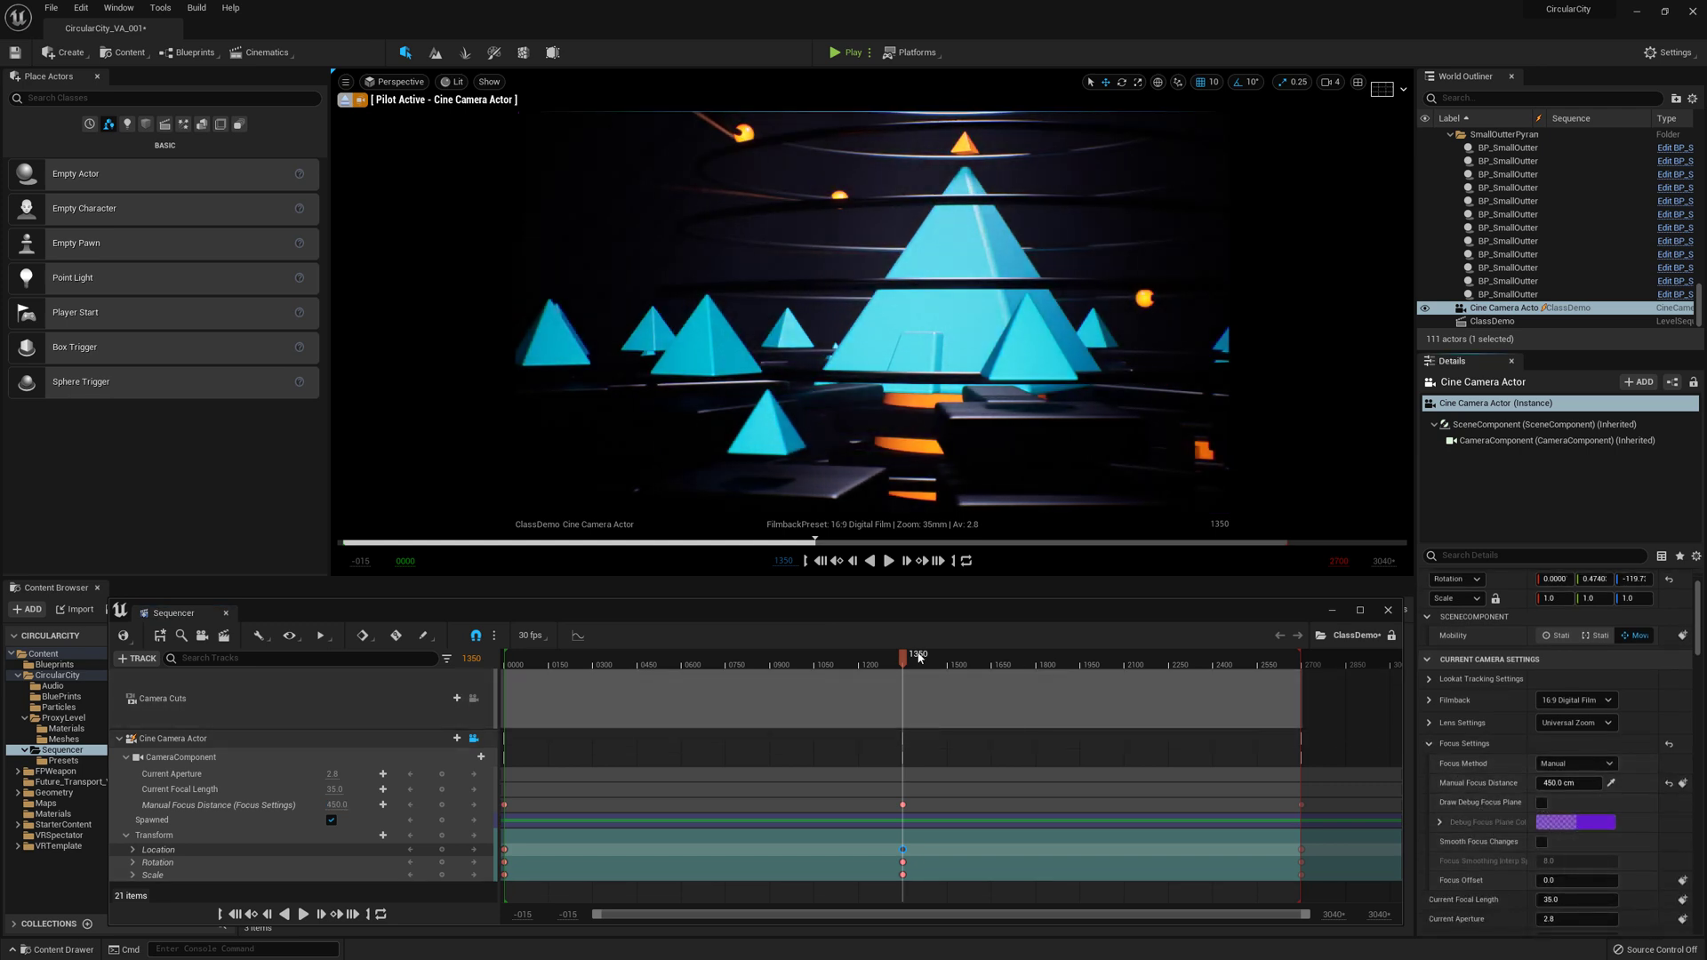
# Review the focus animation from frame 0 by playing and scrubbing through the sequence.
pyautogui.click(506, 663)
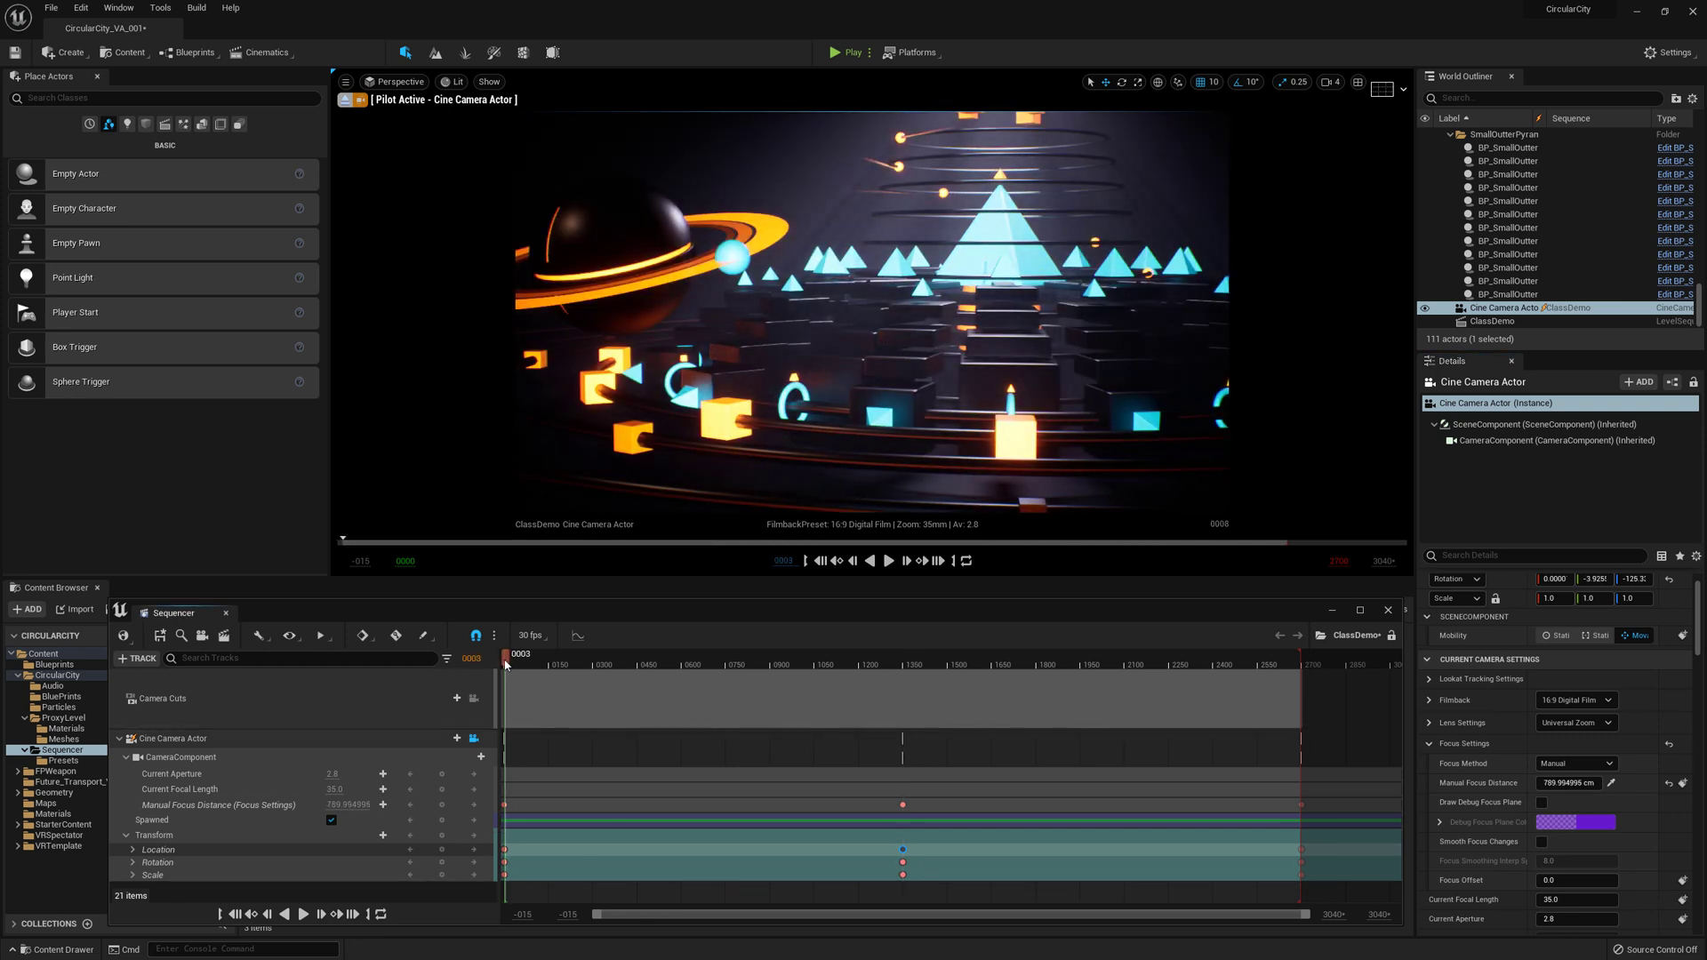
pyautogui.moveTo(506, 665); pyautogui.dragTo(506, 665)
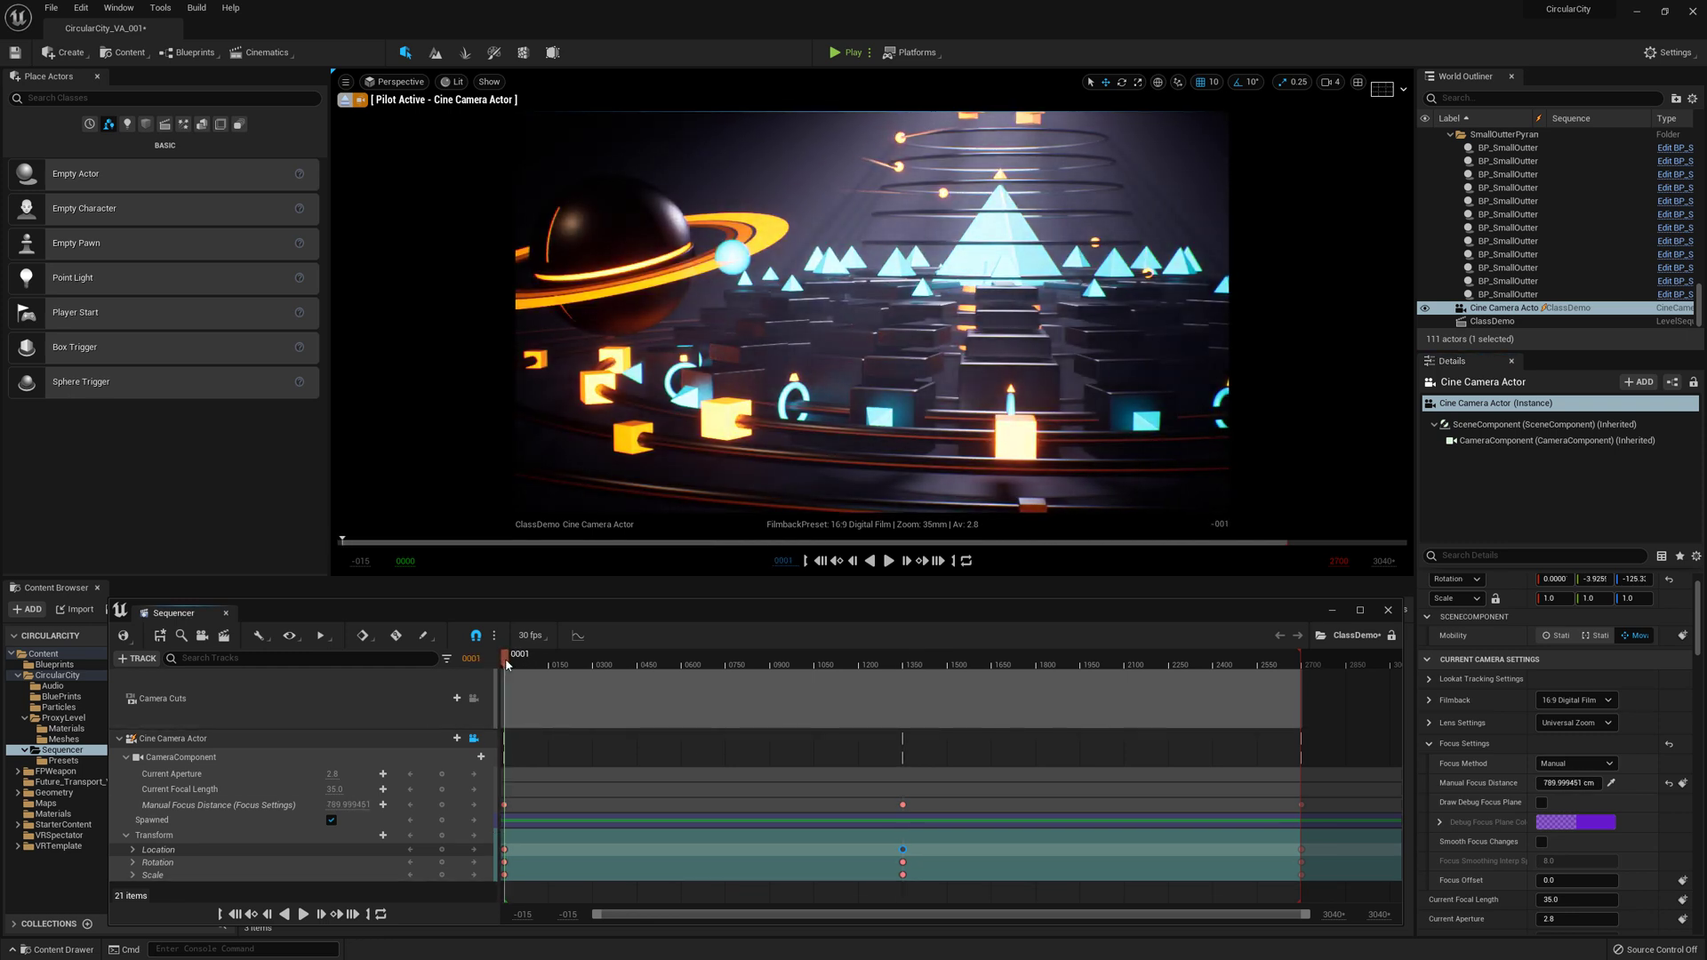
pyautogui.click(503, 806)
pyautogui.click(302, 914)
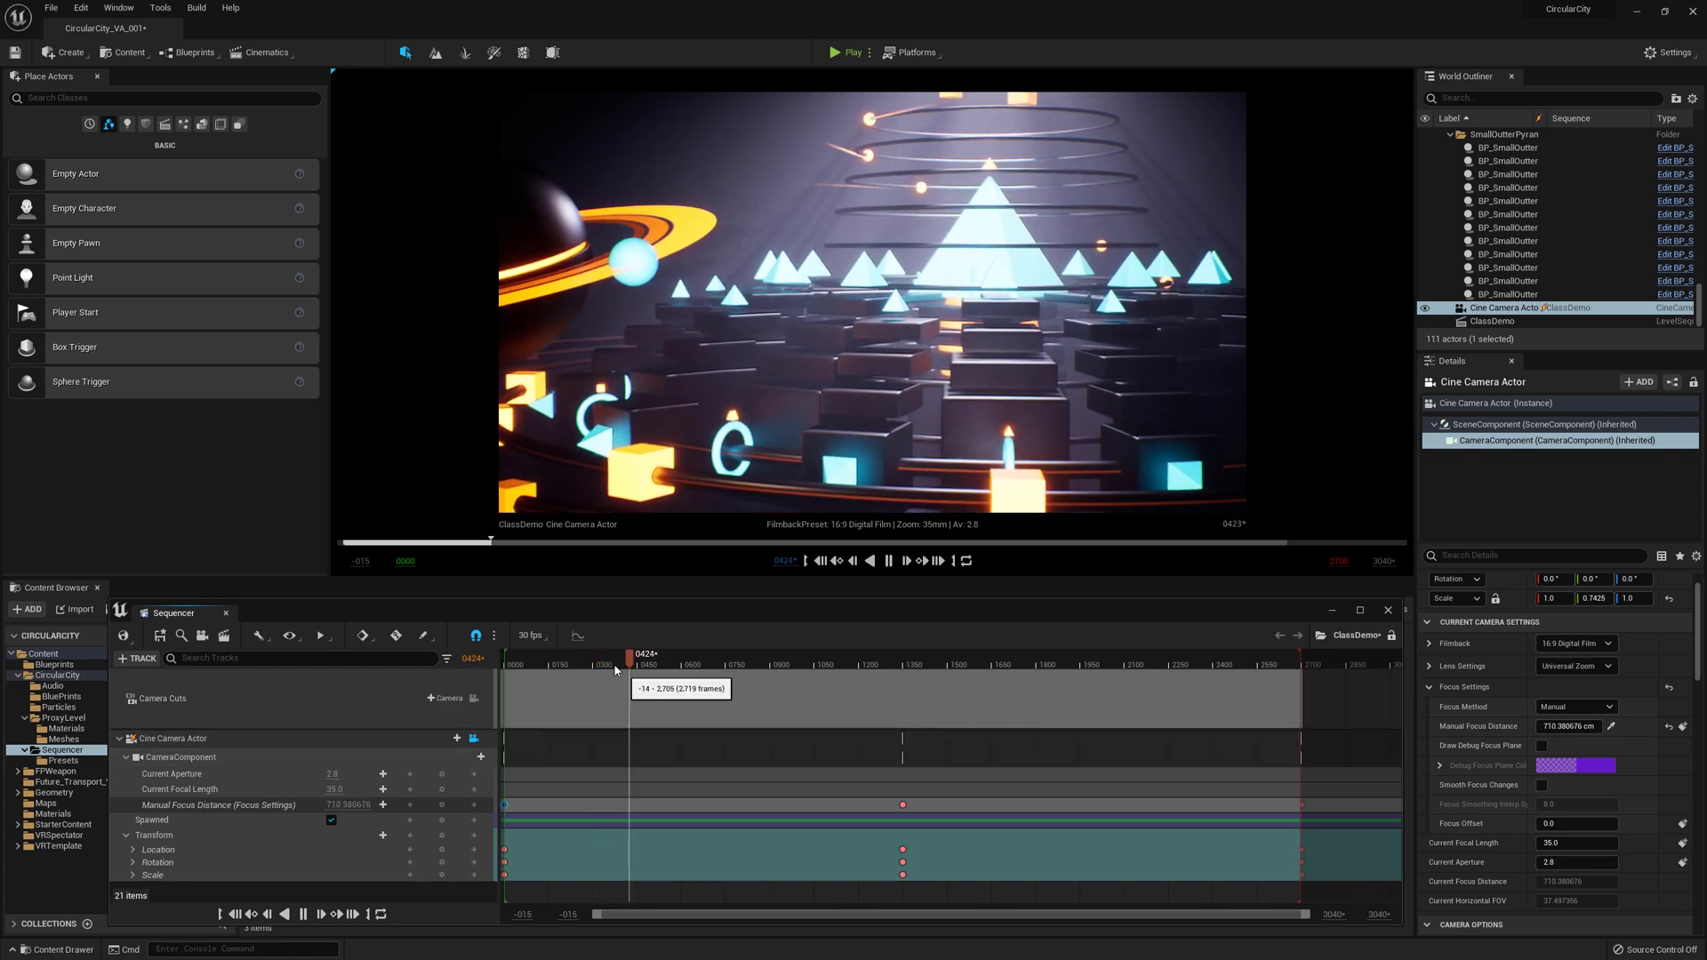
pyautogui.moveTo(622, 665); pyautogui.dragTo(1233, 699)
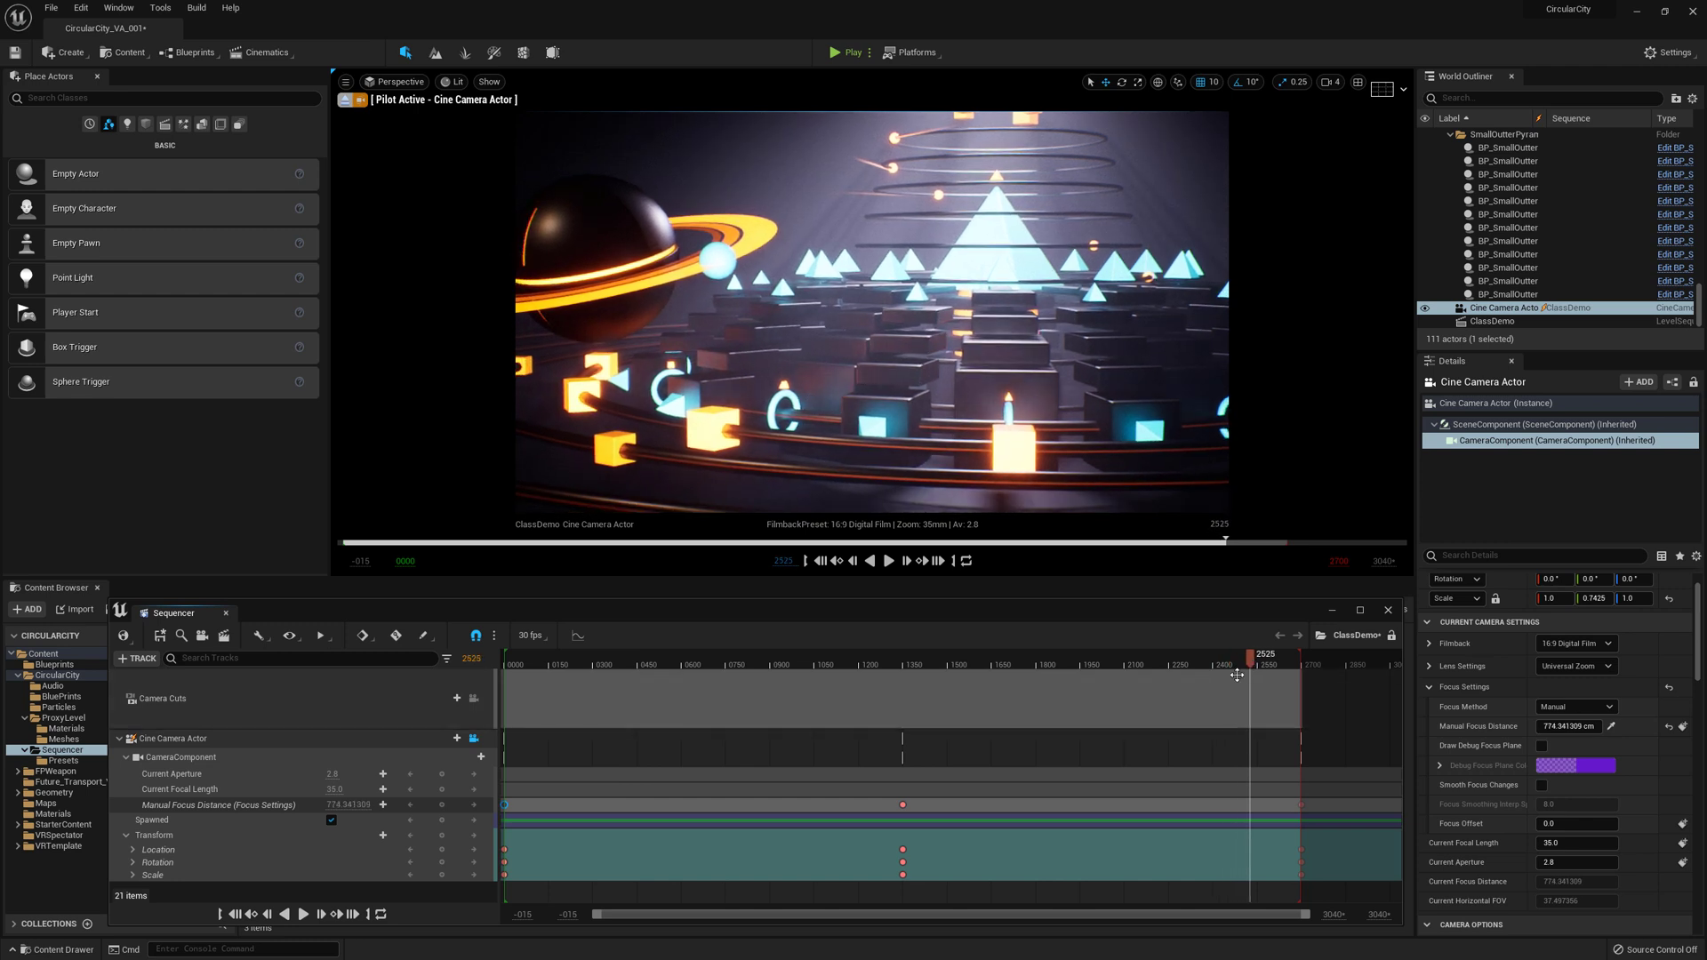
pyautogui.click(303, 915)
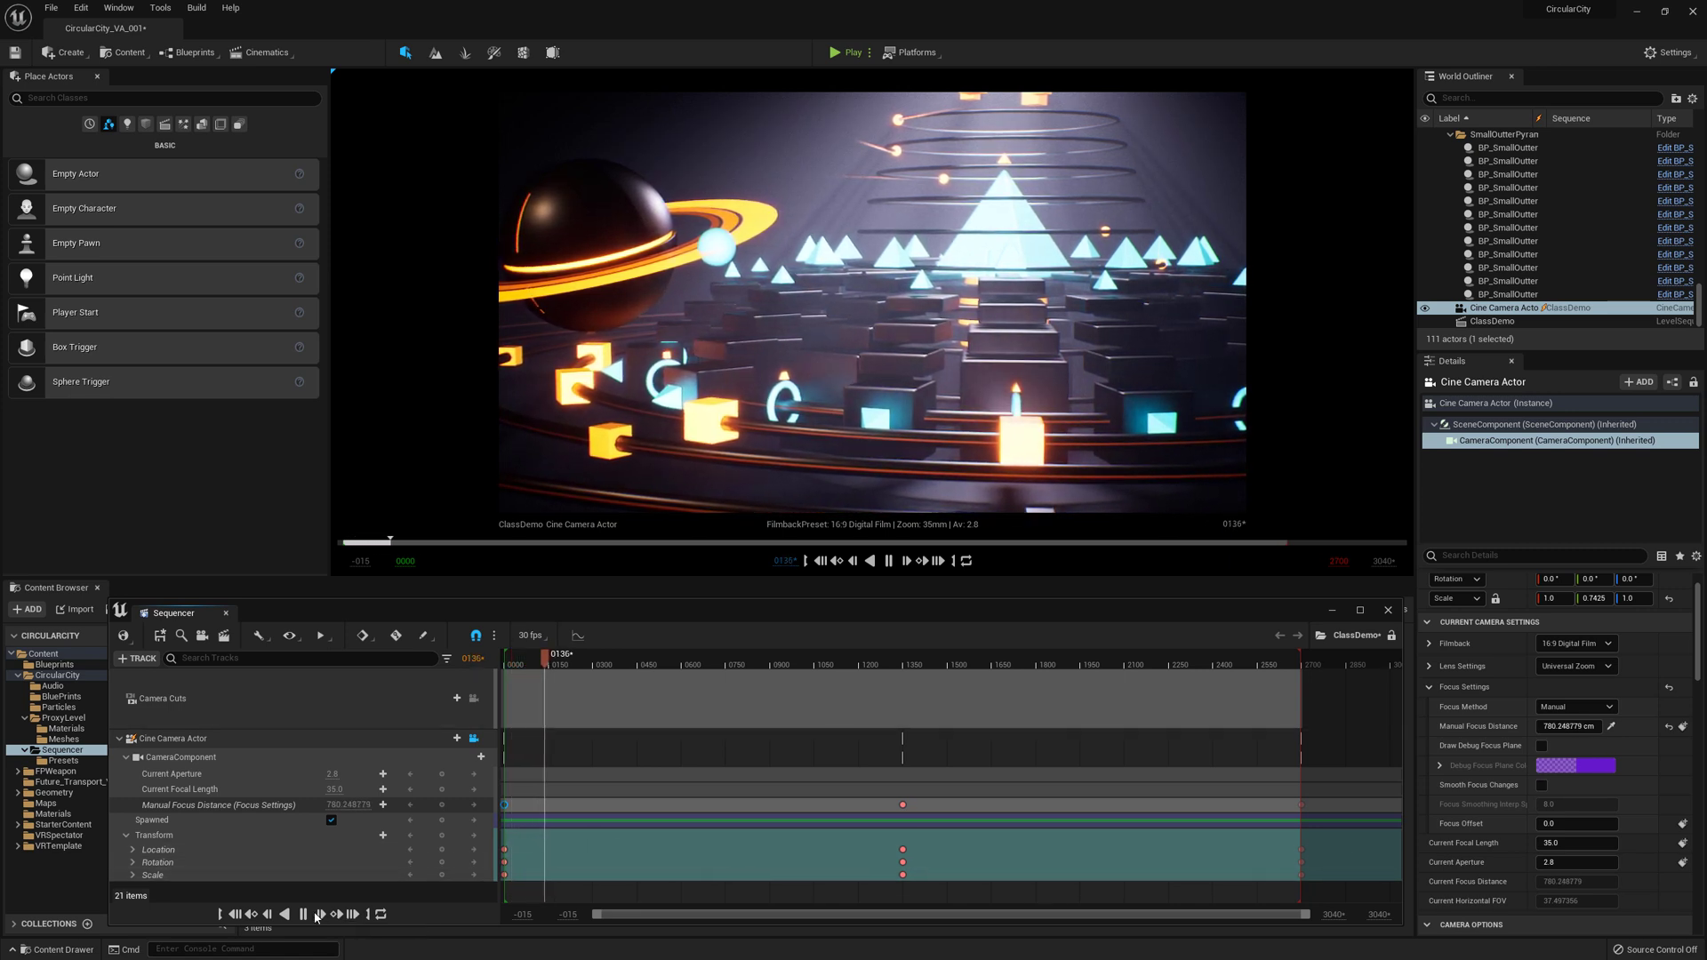
pyautogui.press('space')
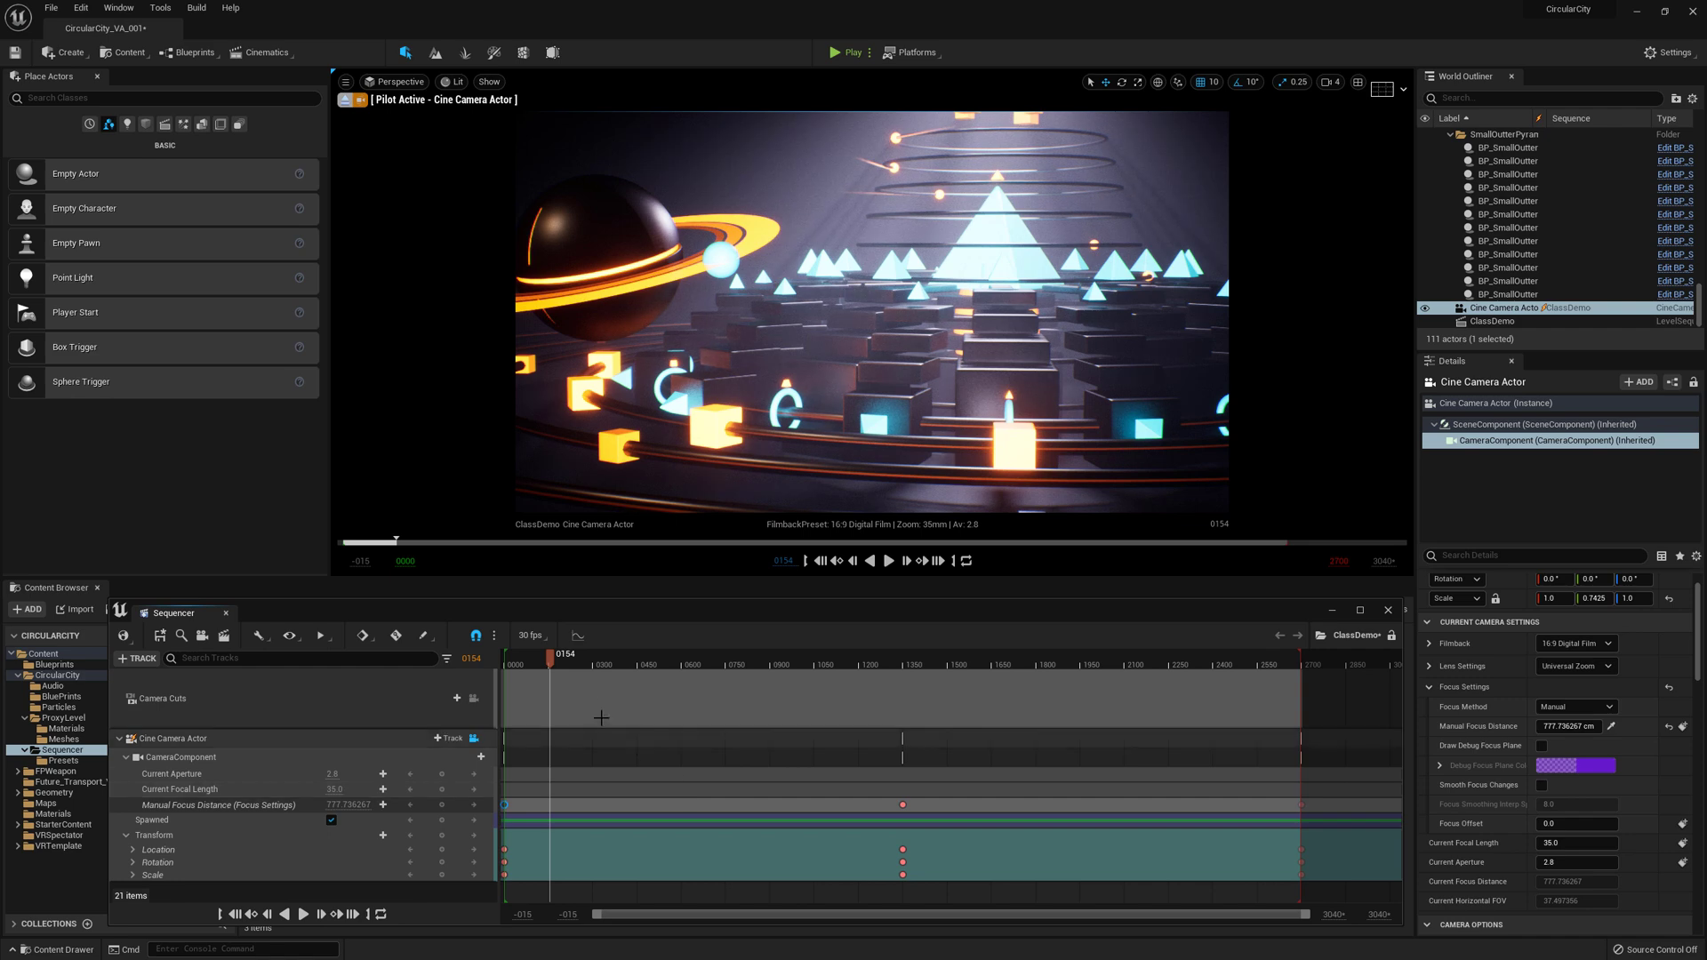
# At frame 750, reframe the camera on the stacked blocks and glowing cube below the central pyramid and key its transform.
pyautogui.moveTo(551, 658); pyautogui.dragTo(725, 672)
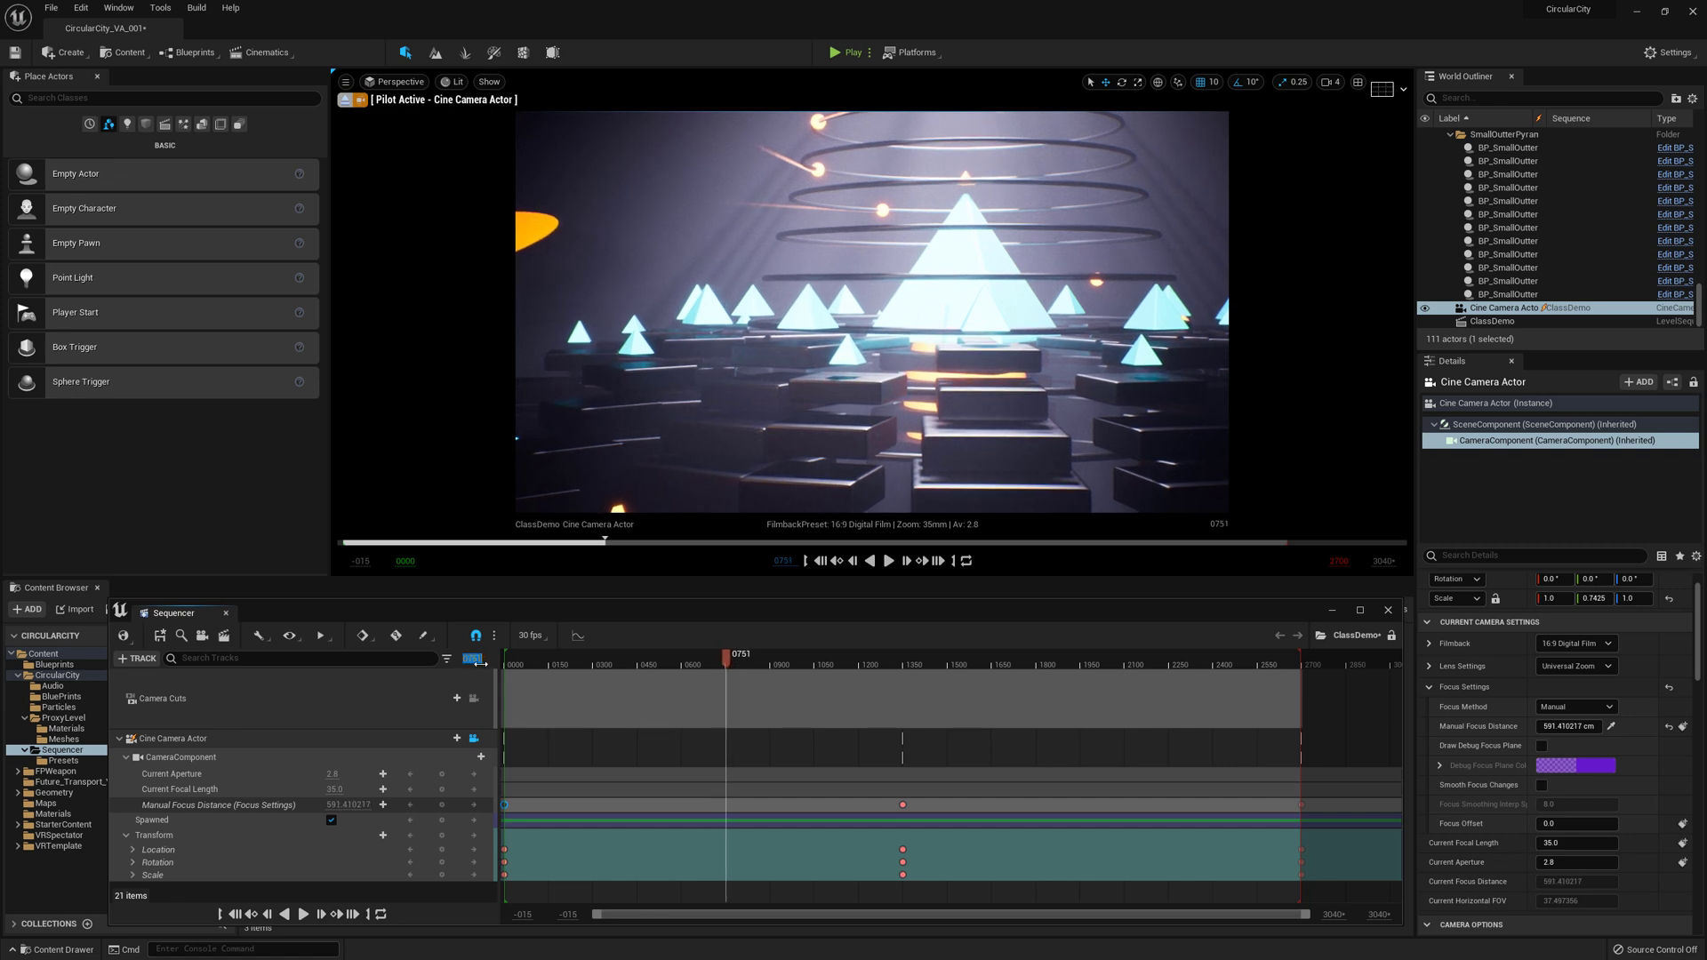
pyautogui.press('Return')
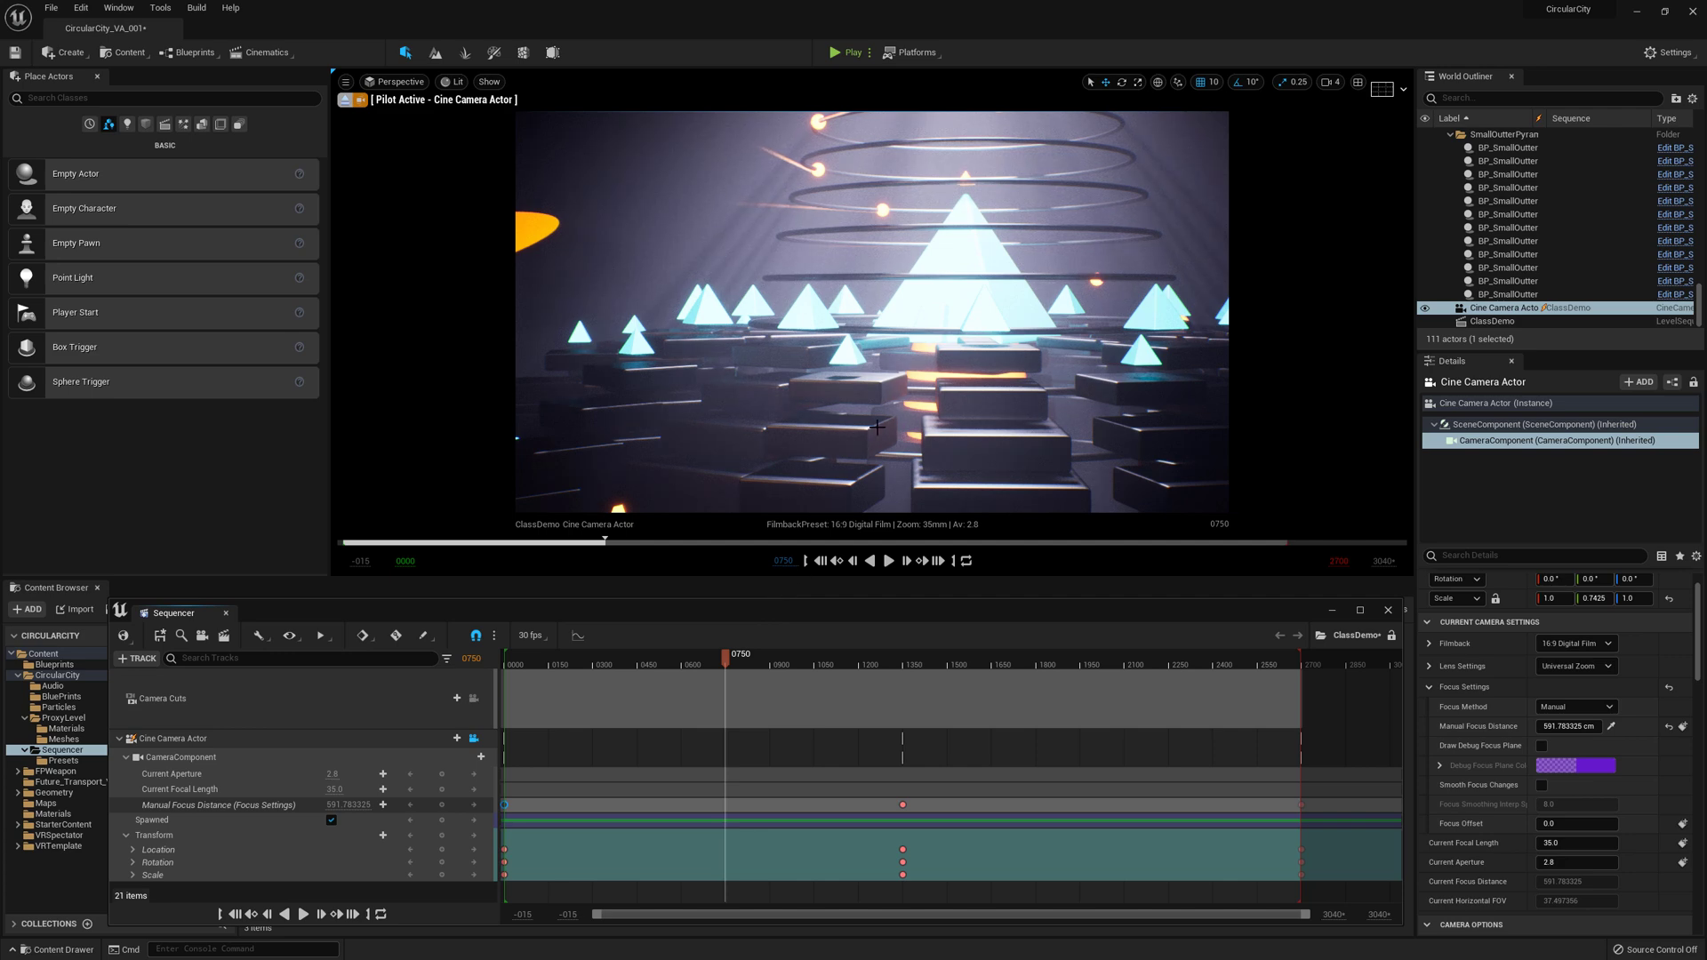
pyautogui.moveTo(877, 428); pyautogui.dragTo(850, 483, button='right')
pyautogui.moveTo(891, 417)
pyautogui.mouseDown(button='right')
pyautogui.moveTo(925, 399)
pyautogui.moveTo(892, 414)
pyautogui.mouseUp(button='right')
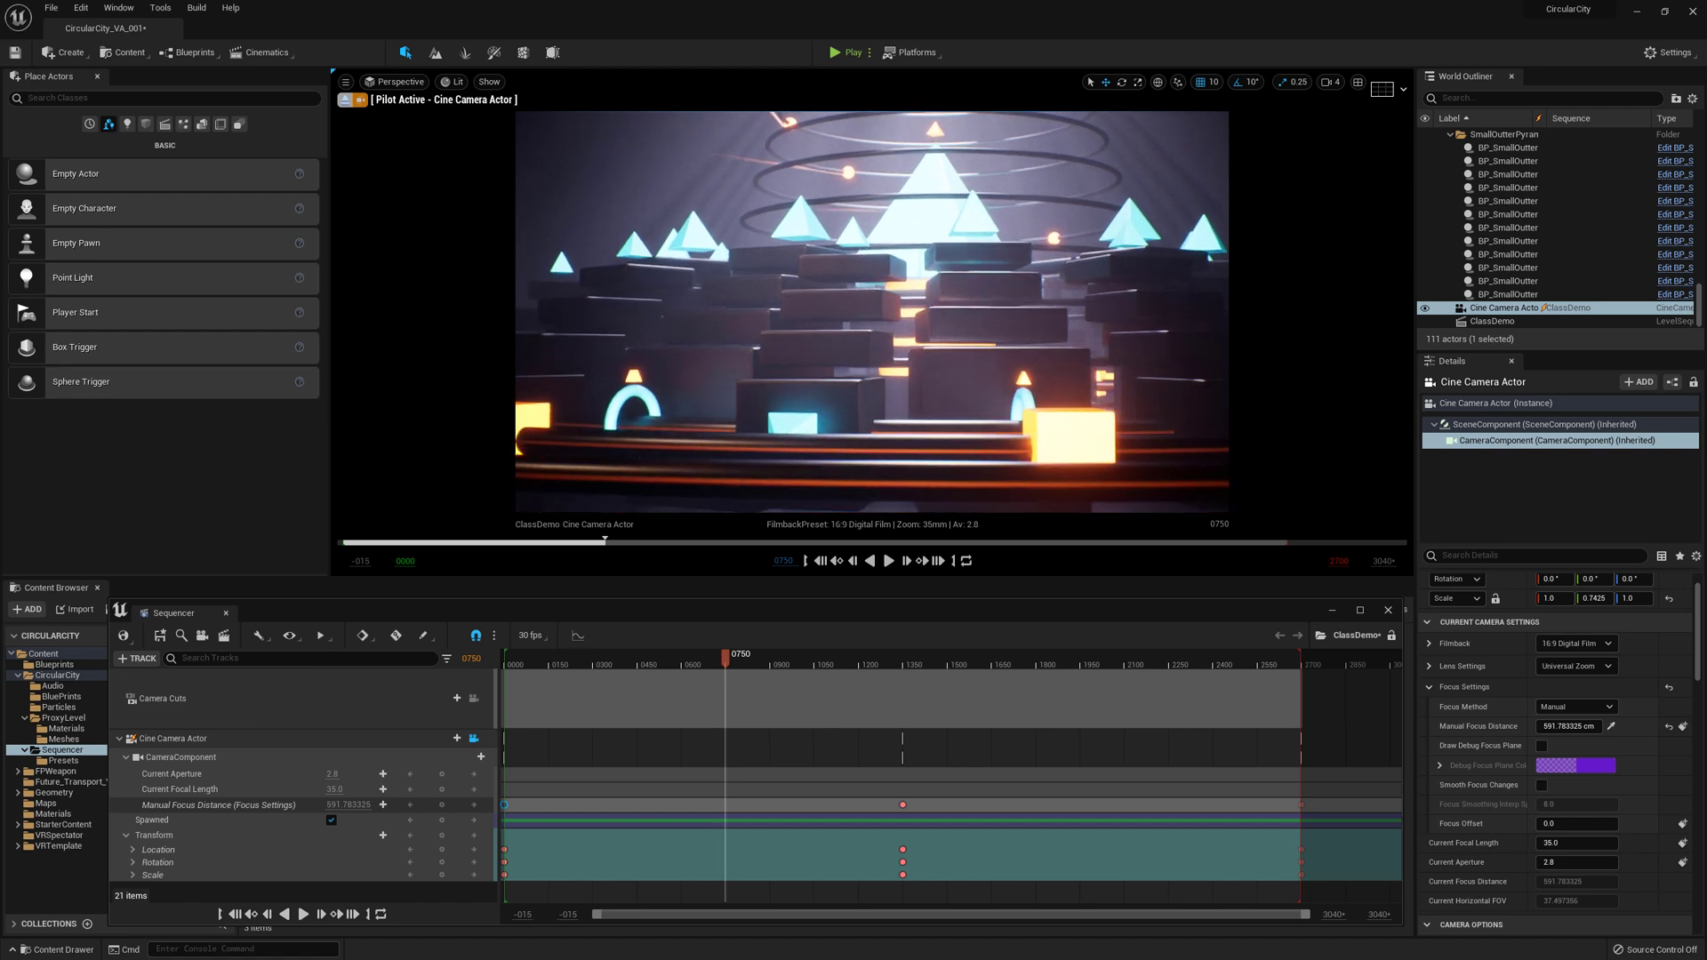
pyautogui.rightClick(892, 413)
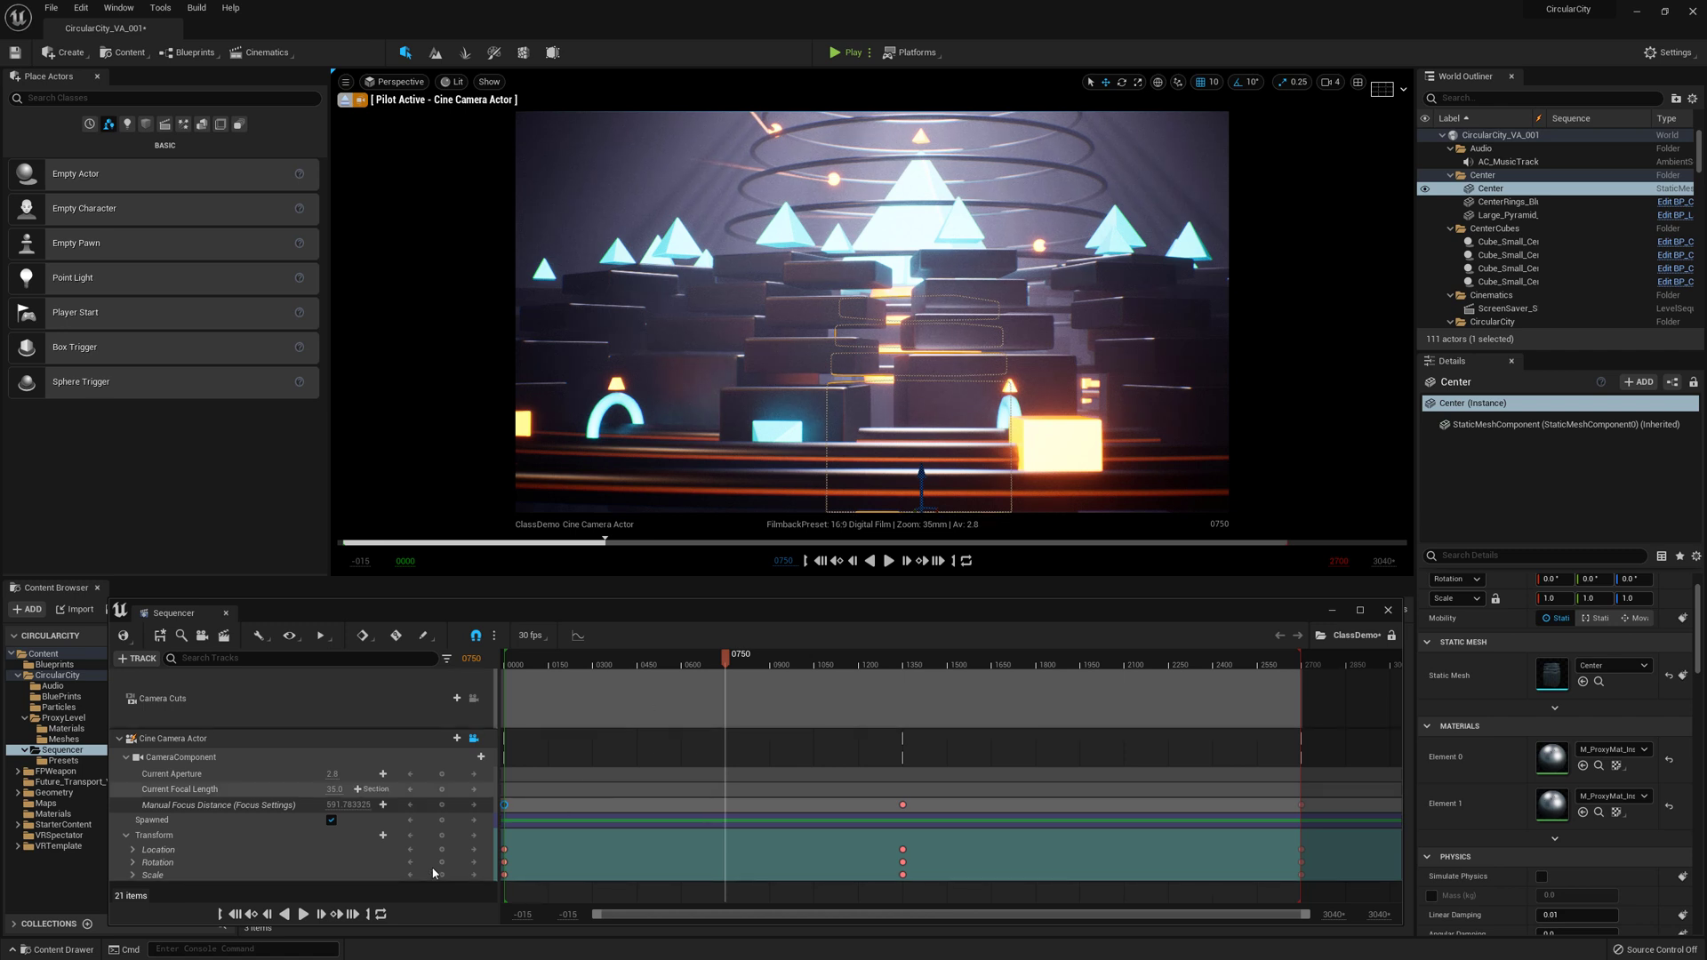
pyautogui.click(444, 838)
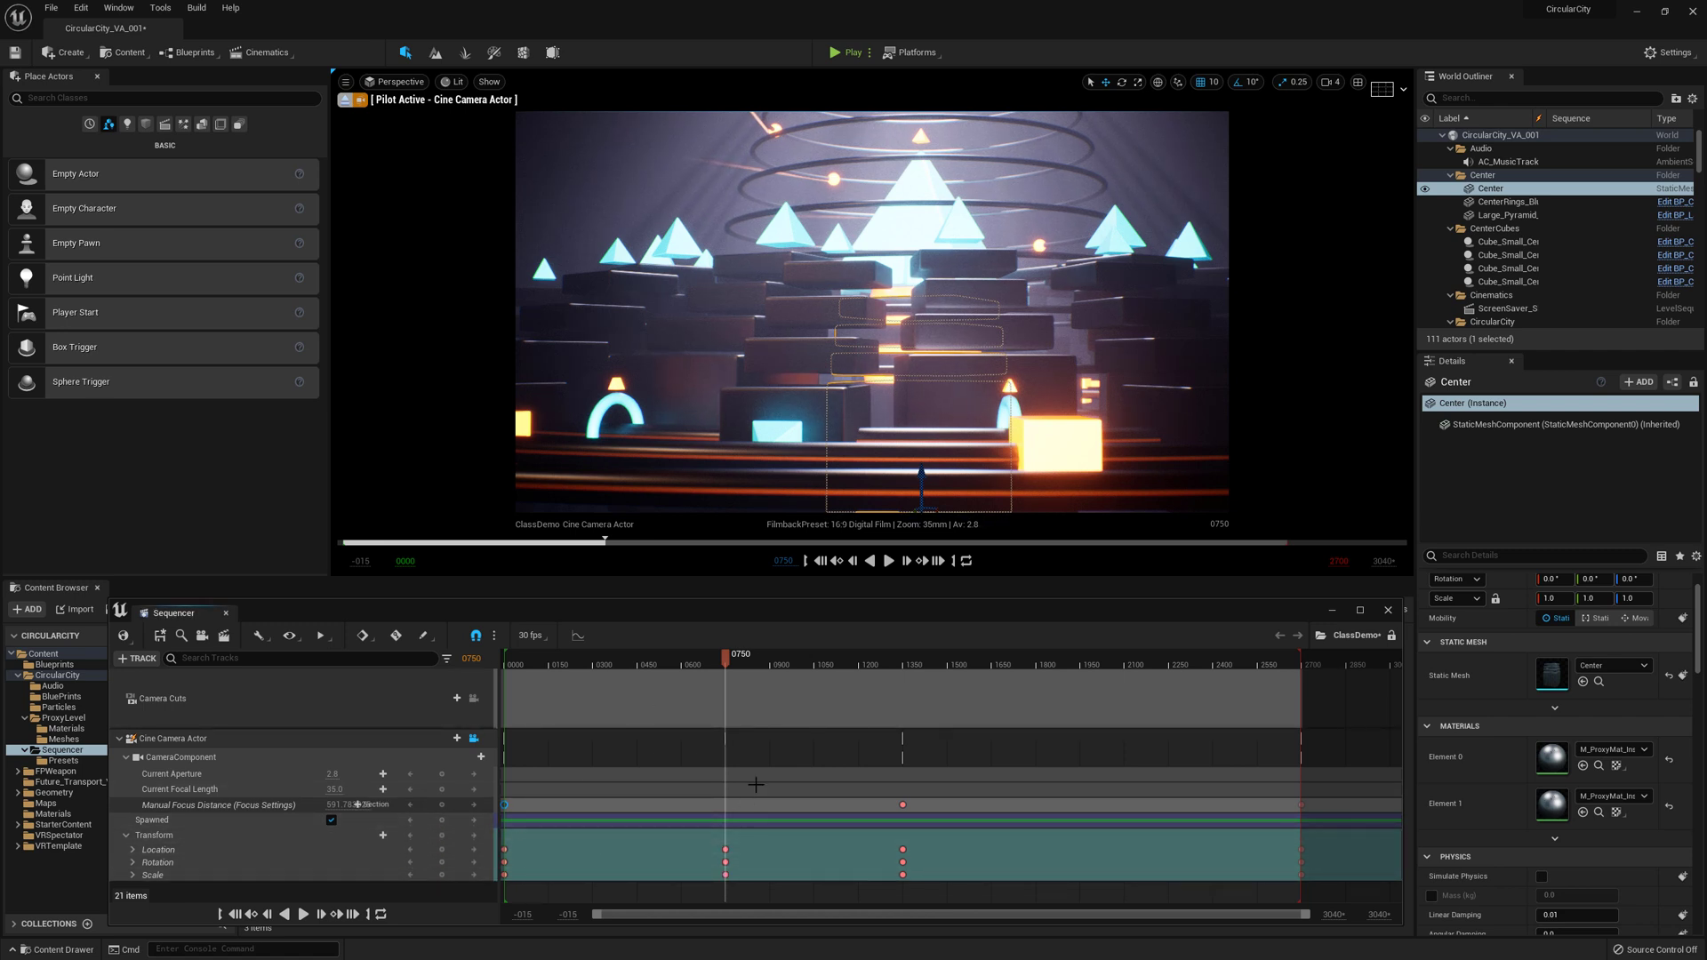
# At frame 2100, move the camera sideways to frame the stepped blocks between two glowing arches and key its transform.
pyautogui.moveTo(692, 667); pyautogui.dragTo(1124, 776)
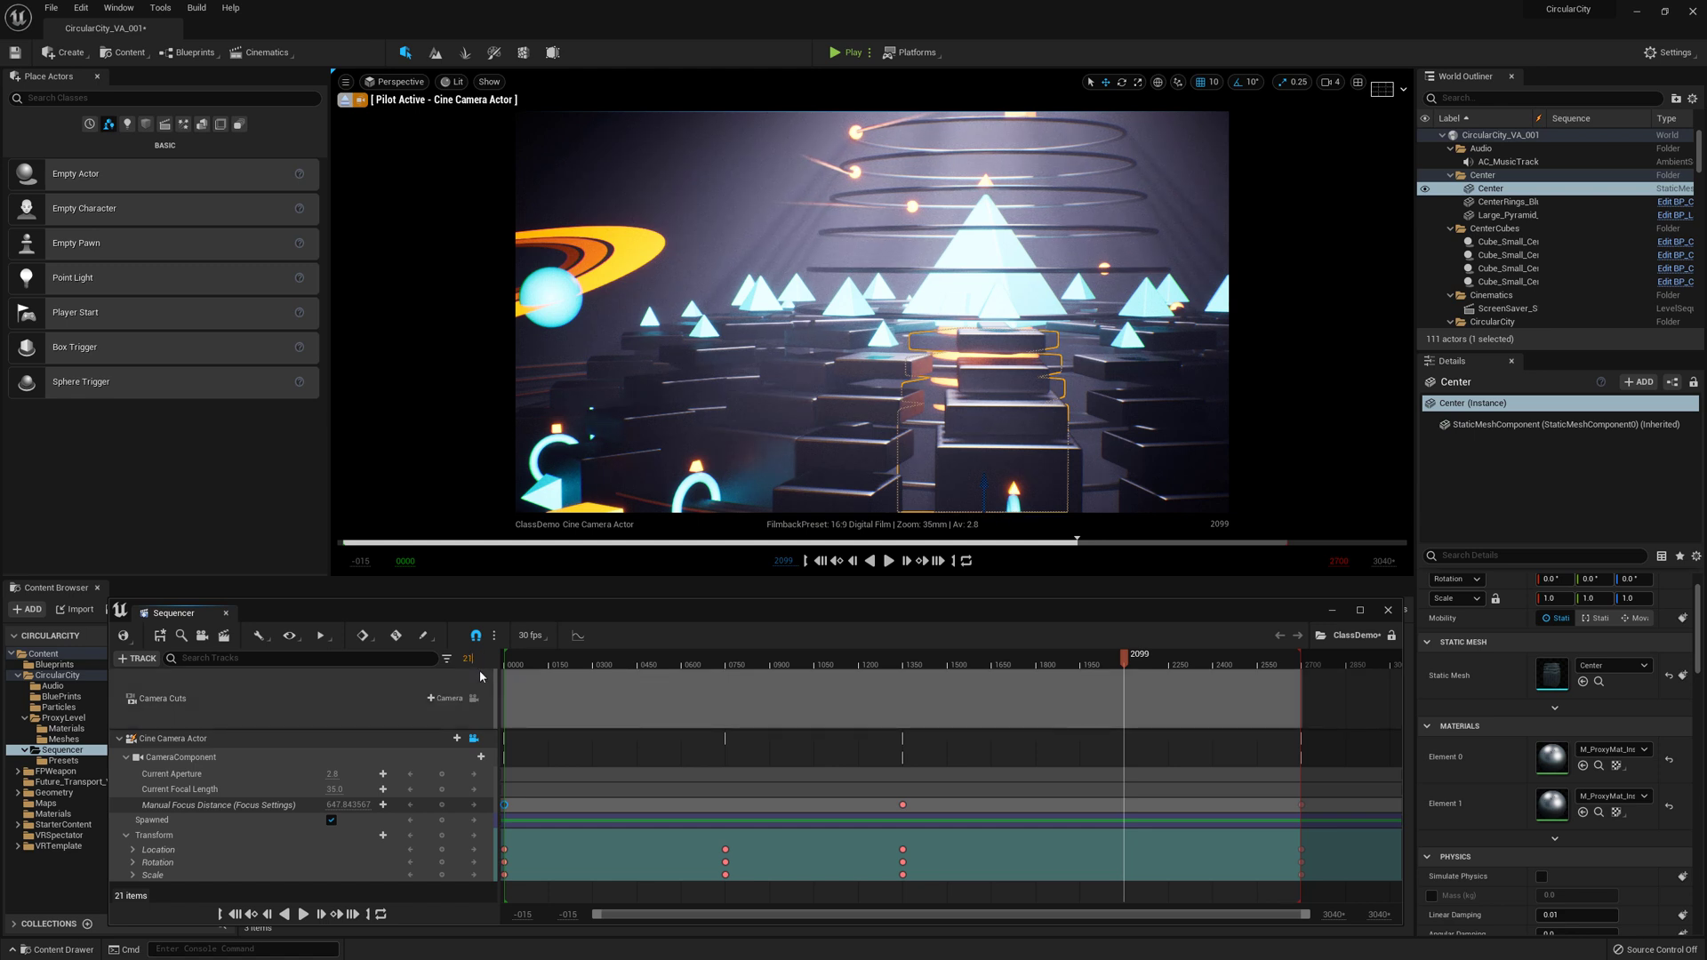
pyautogui.write('00')
pyautogui.press('Return')
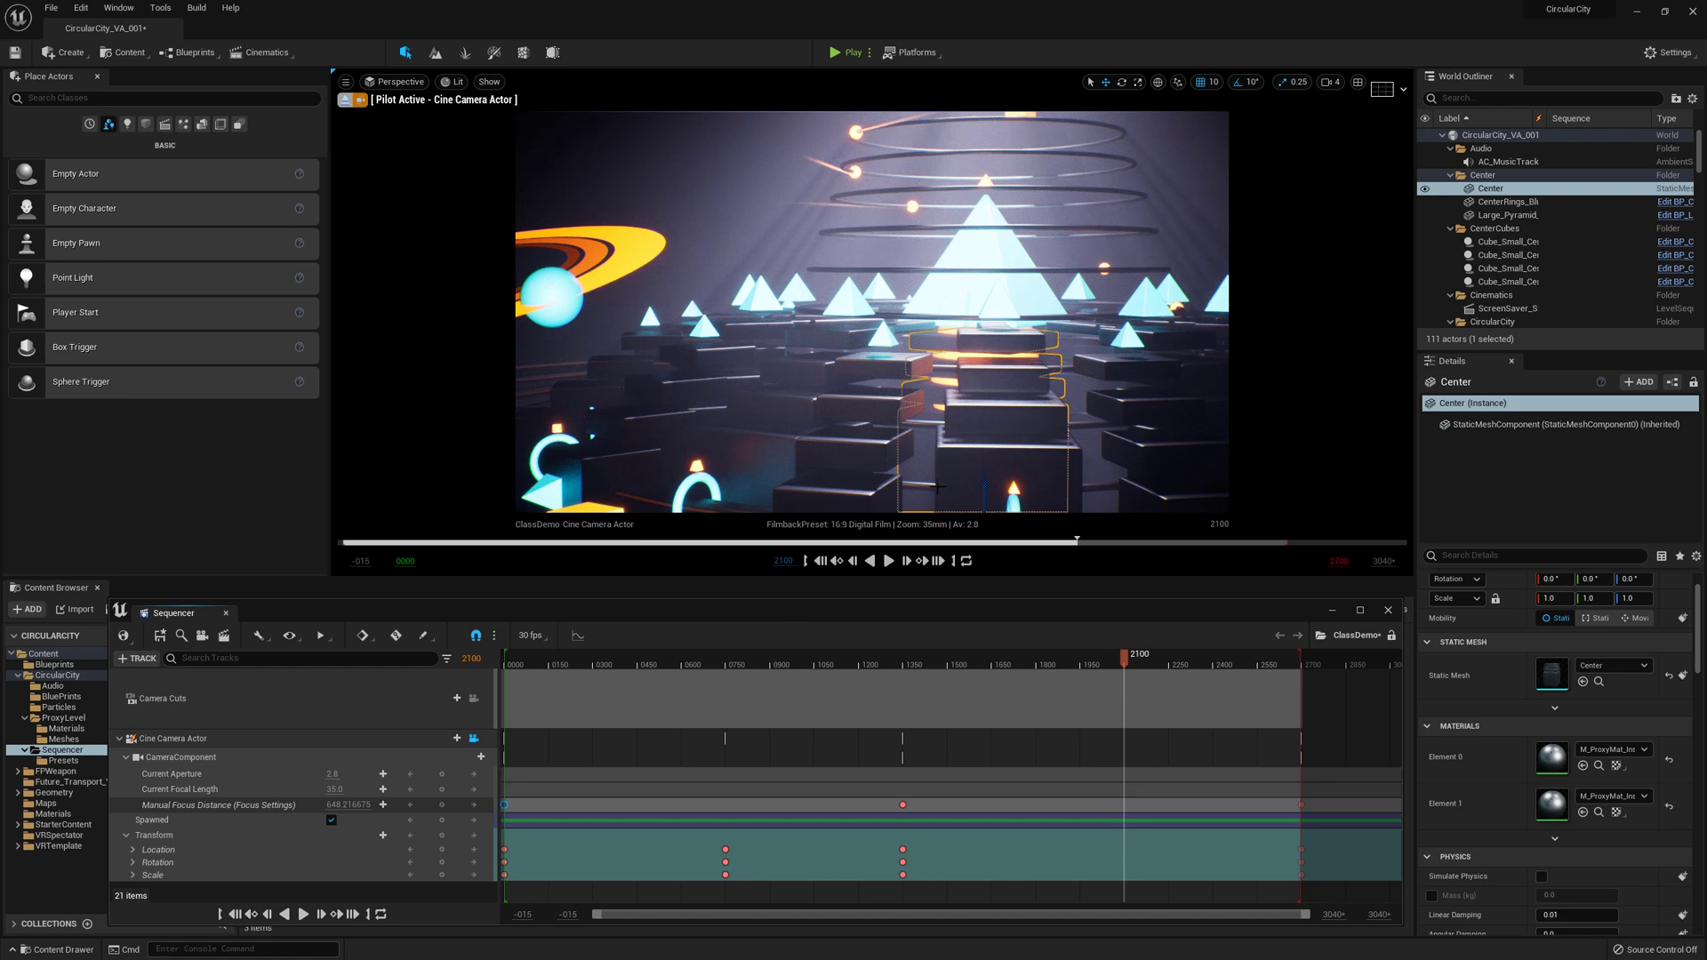
pyautogui.rightClick(1030, 469)
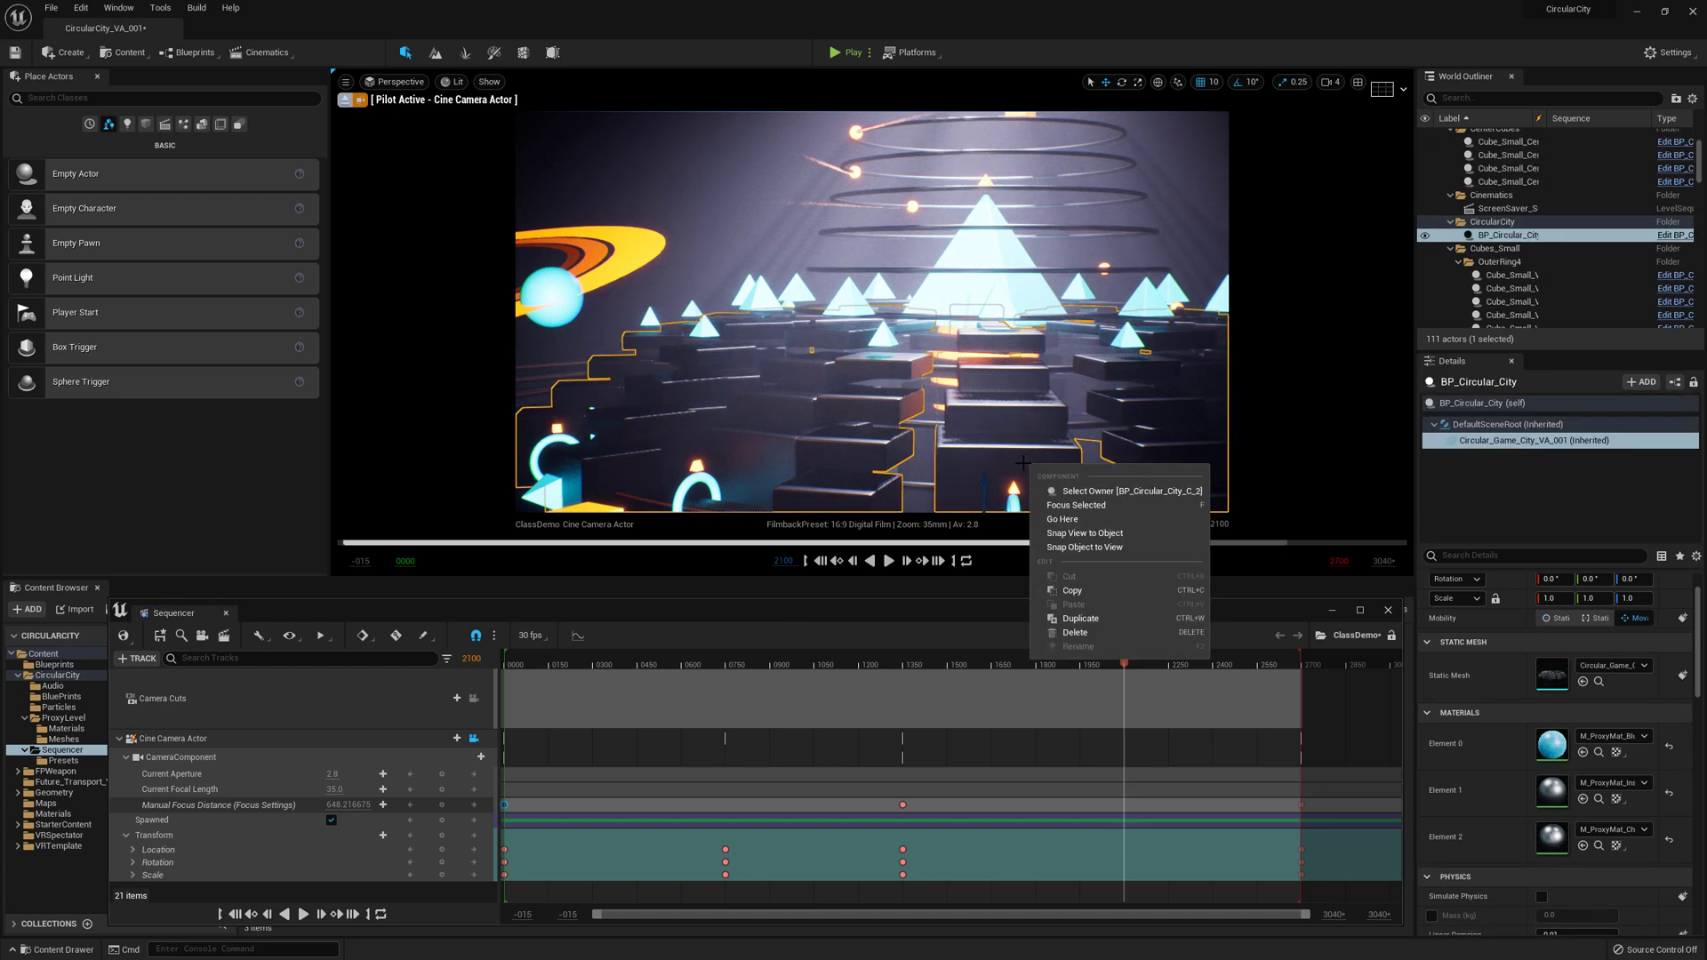
pyautogui.moveTo(1041, 443); pyautogui.dragTo(1078, 450, button='right')
pyautogui.press('d')
pyautogui.press('d')
pyautogui.press('d')
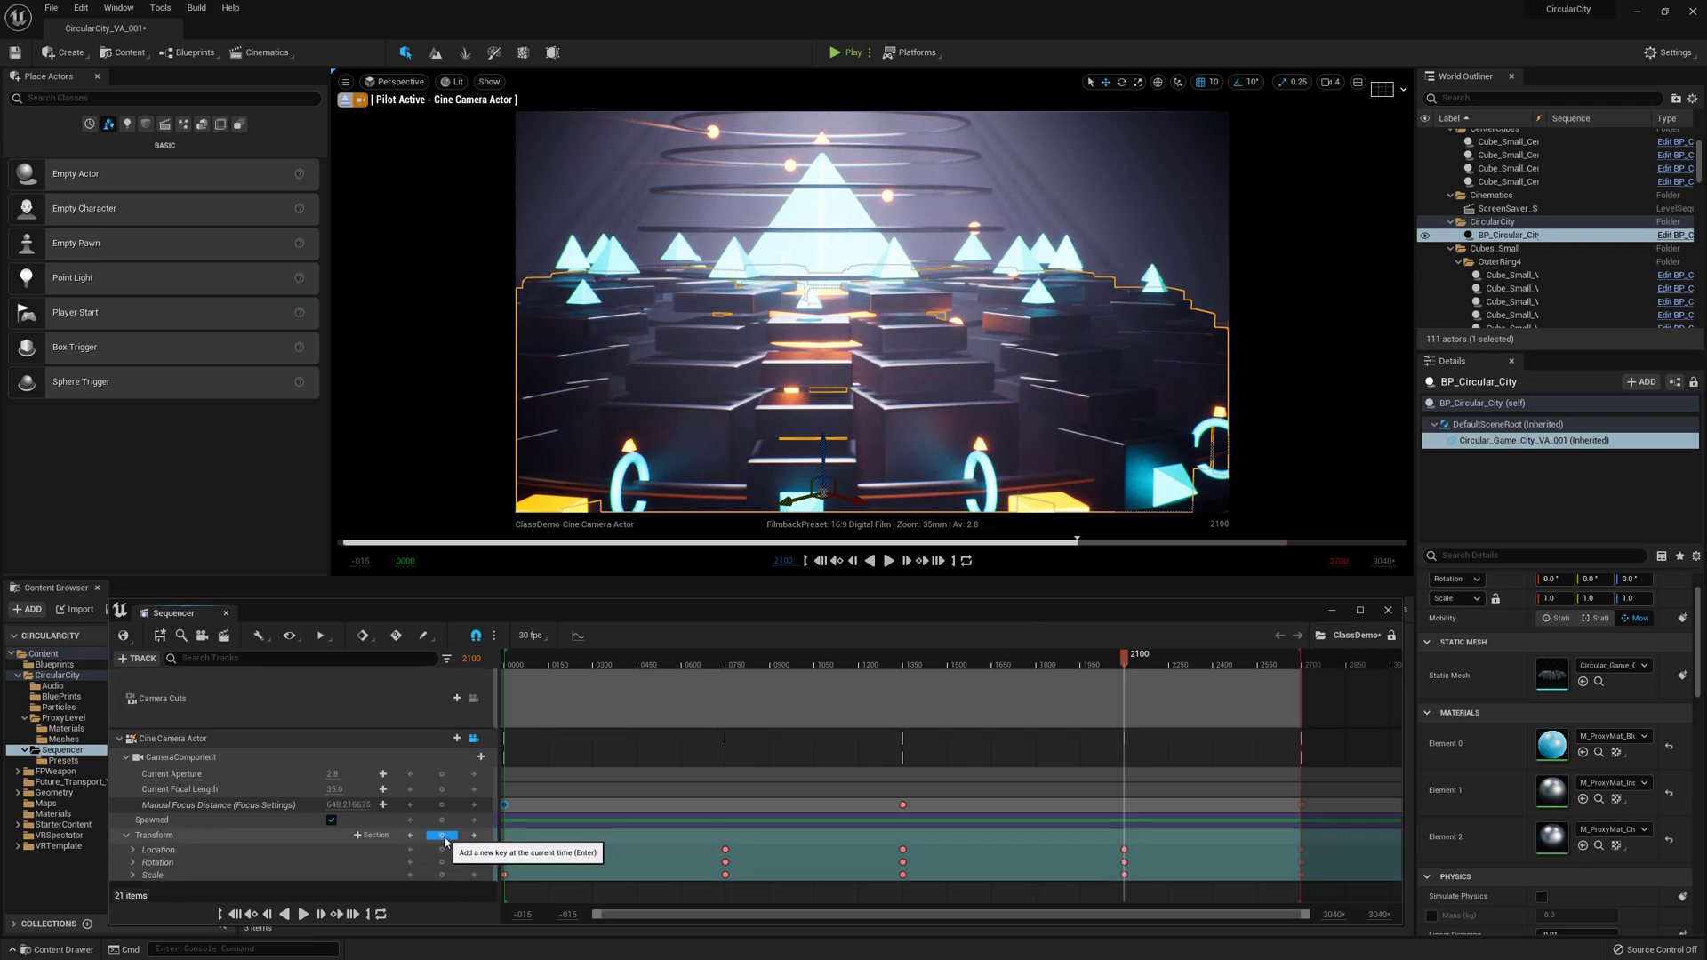
pyautogui.click(444, 836)
# Preview the camera path with the added transform keys by scrubbing and playing the sequence.
pyautogui.moveTo(1126, 662); pyautogui.dragTo(856, 811)
pyautogui.click(303, 915)
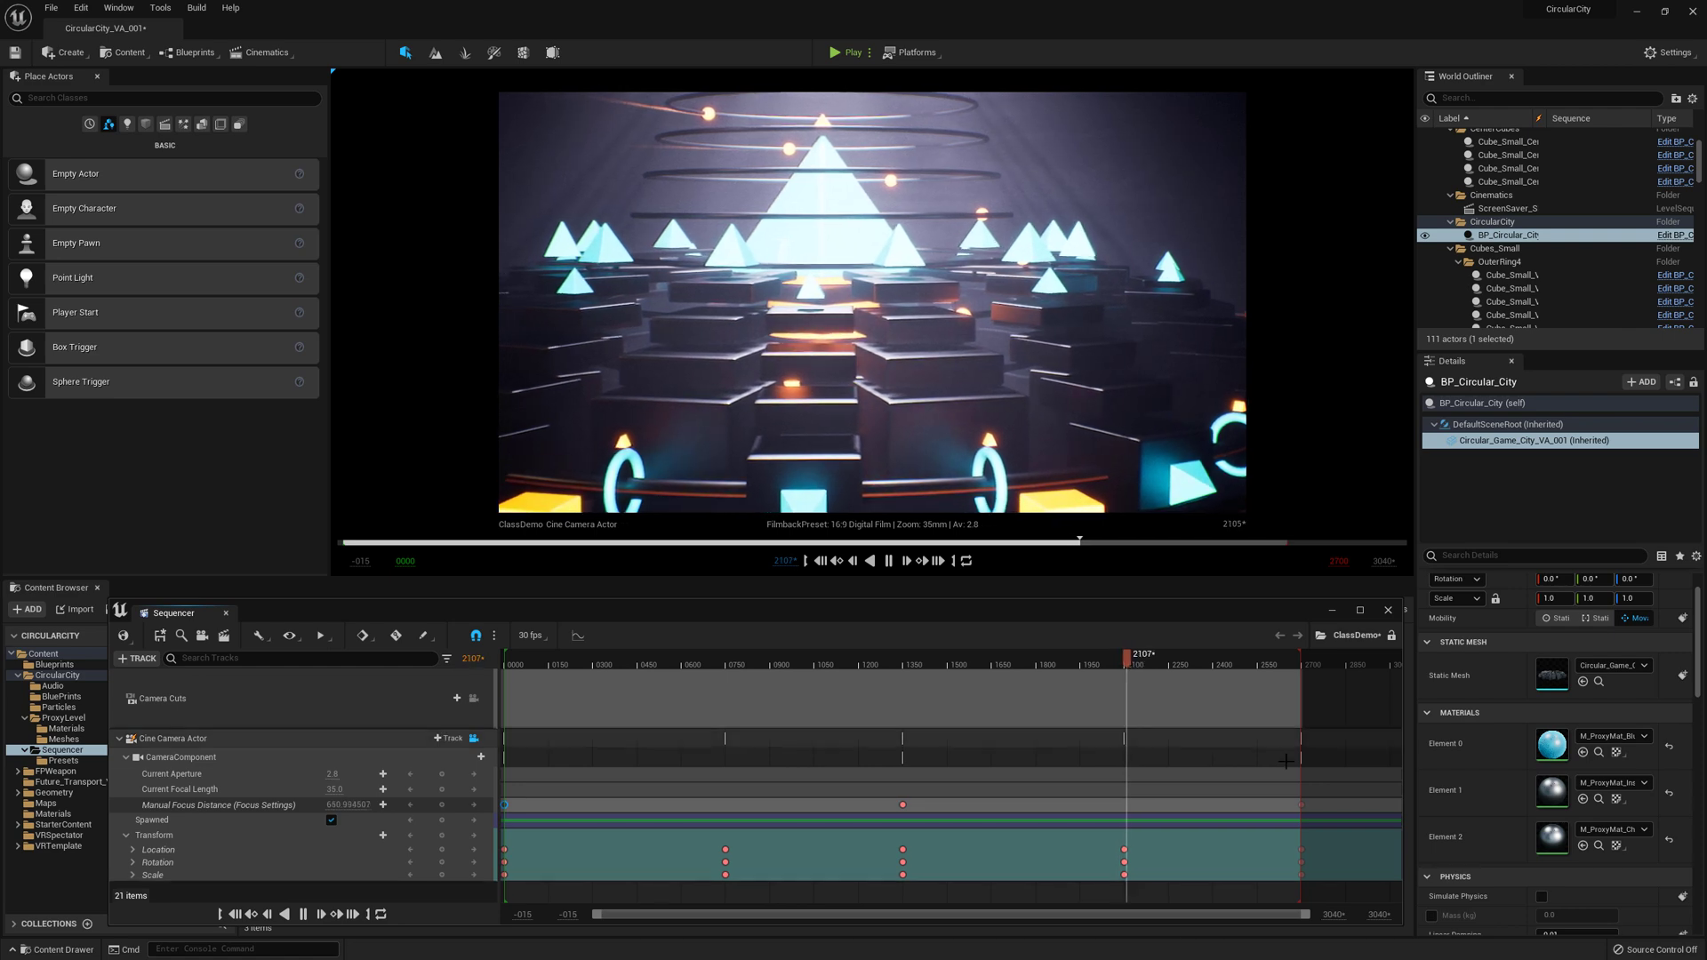
pyautogui.moveTo(1139, 664); pyautogui.dragTo(1273, 666)
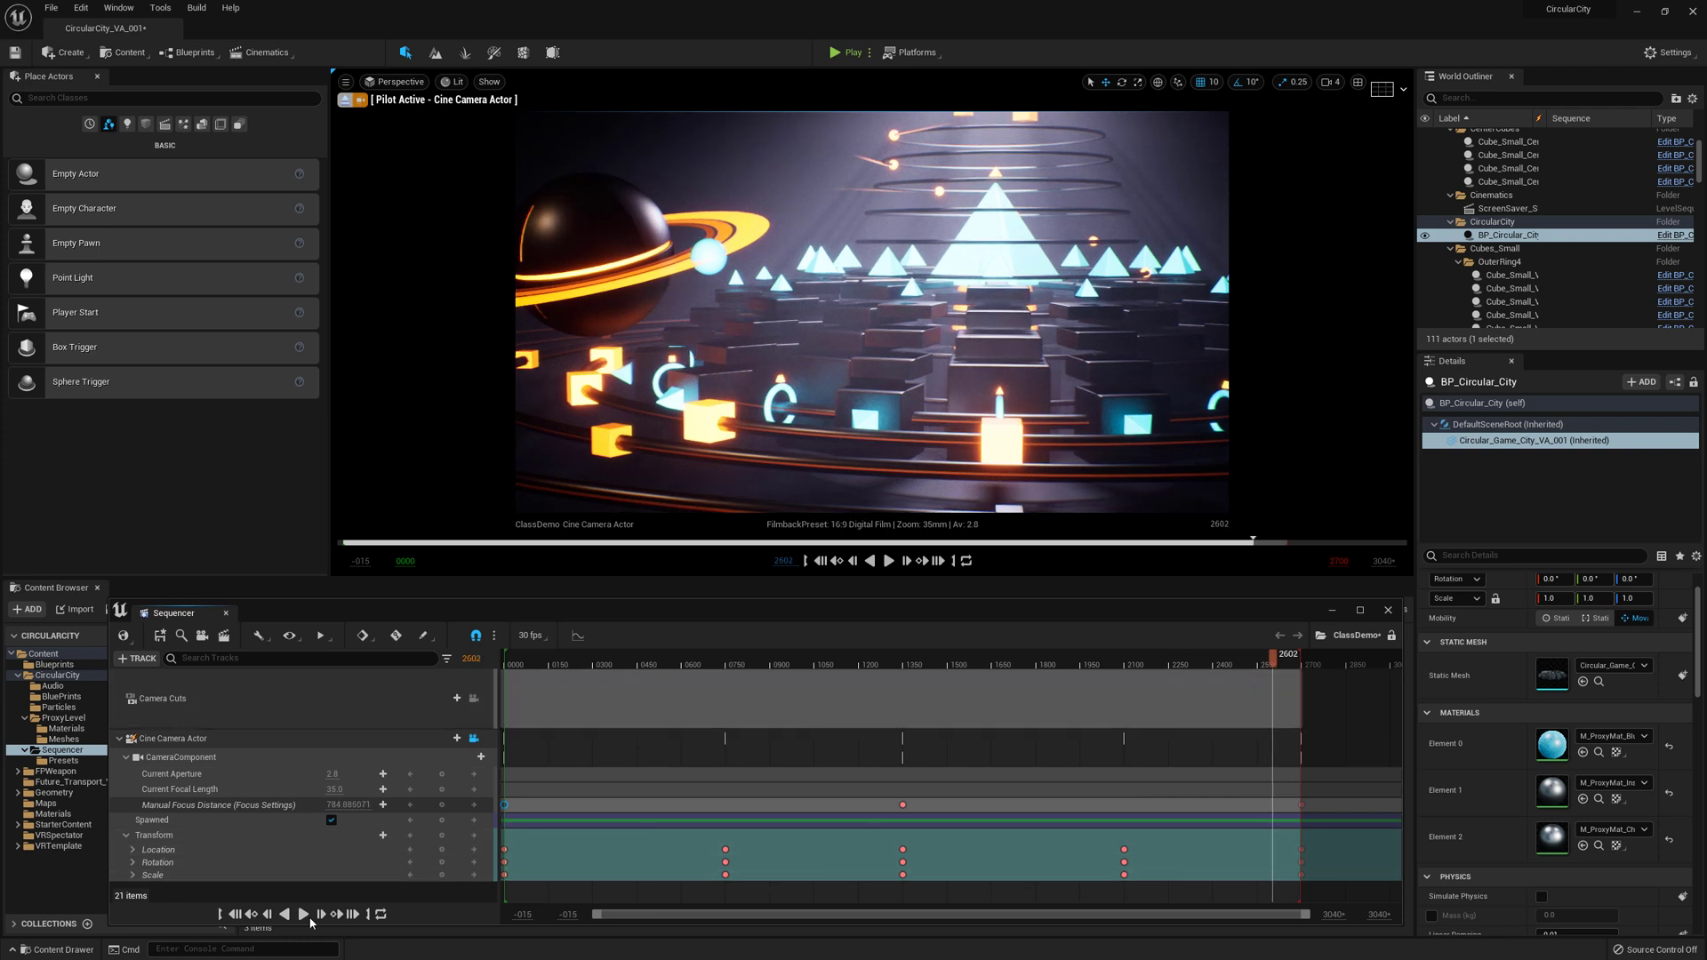
pyautogui.click(308, 916)
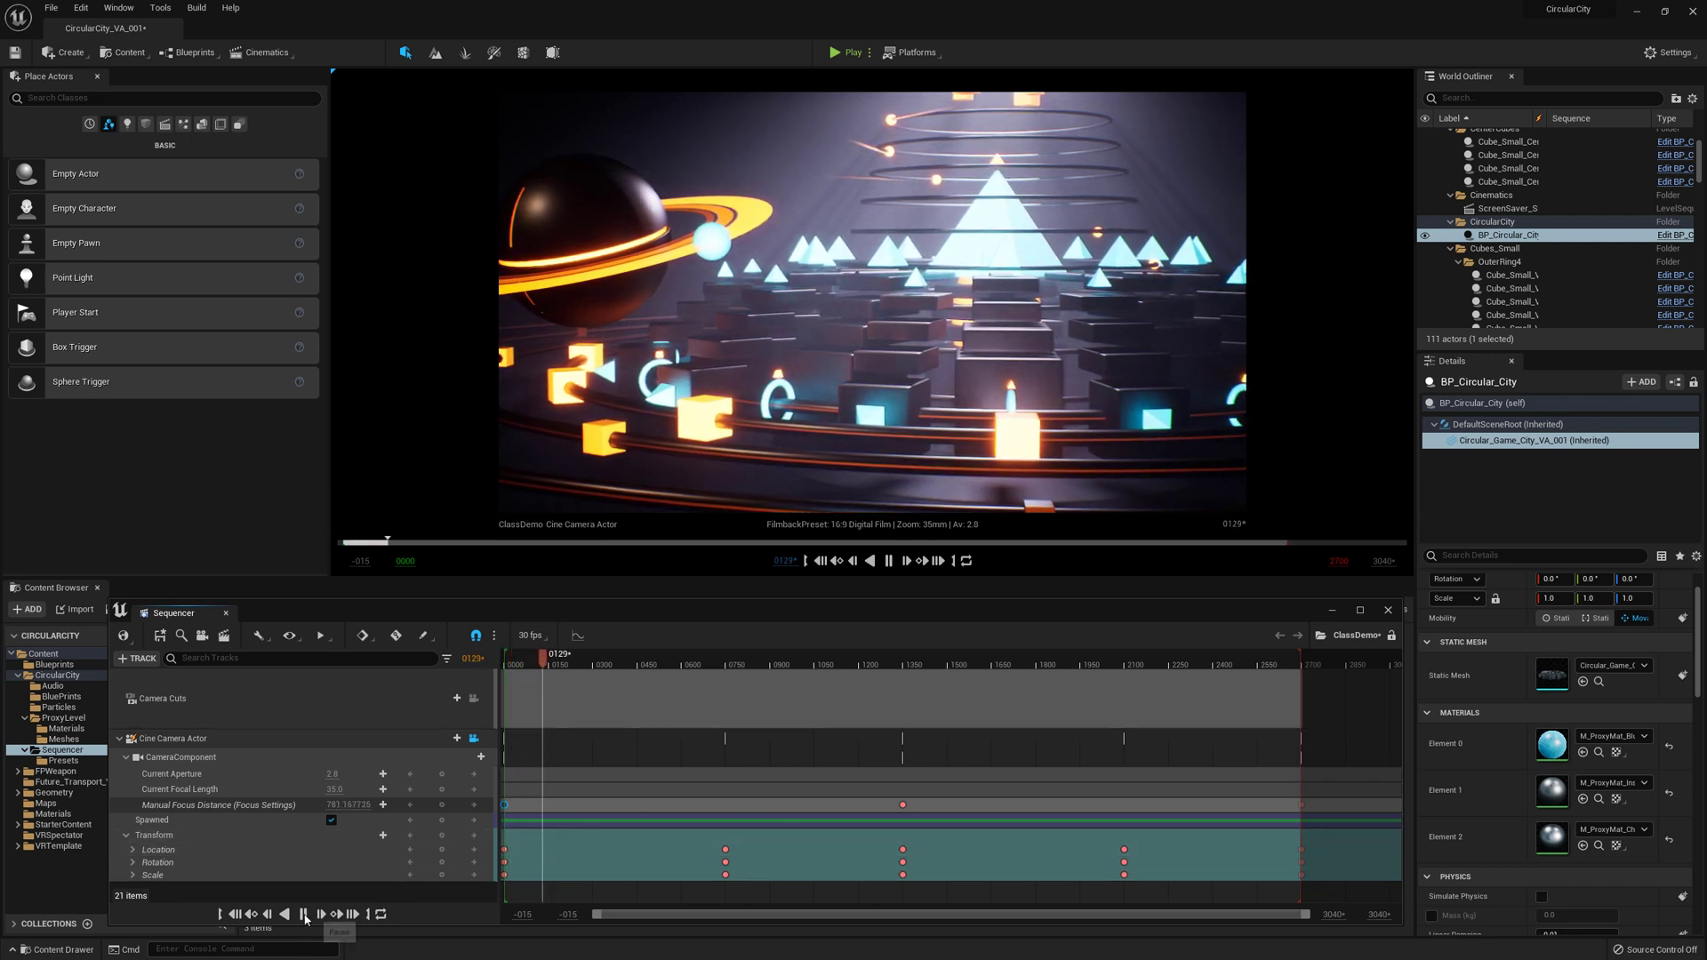
pyautogui.click(303, 915)
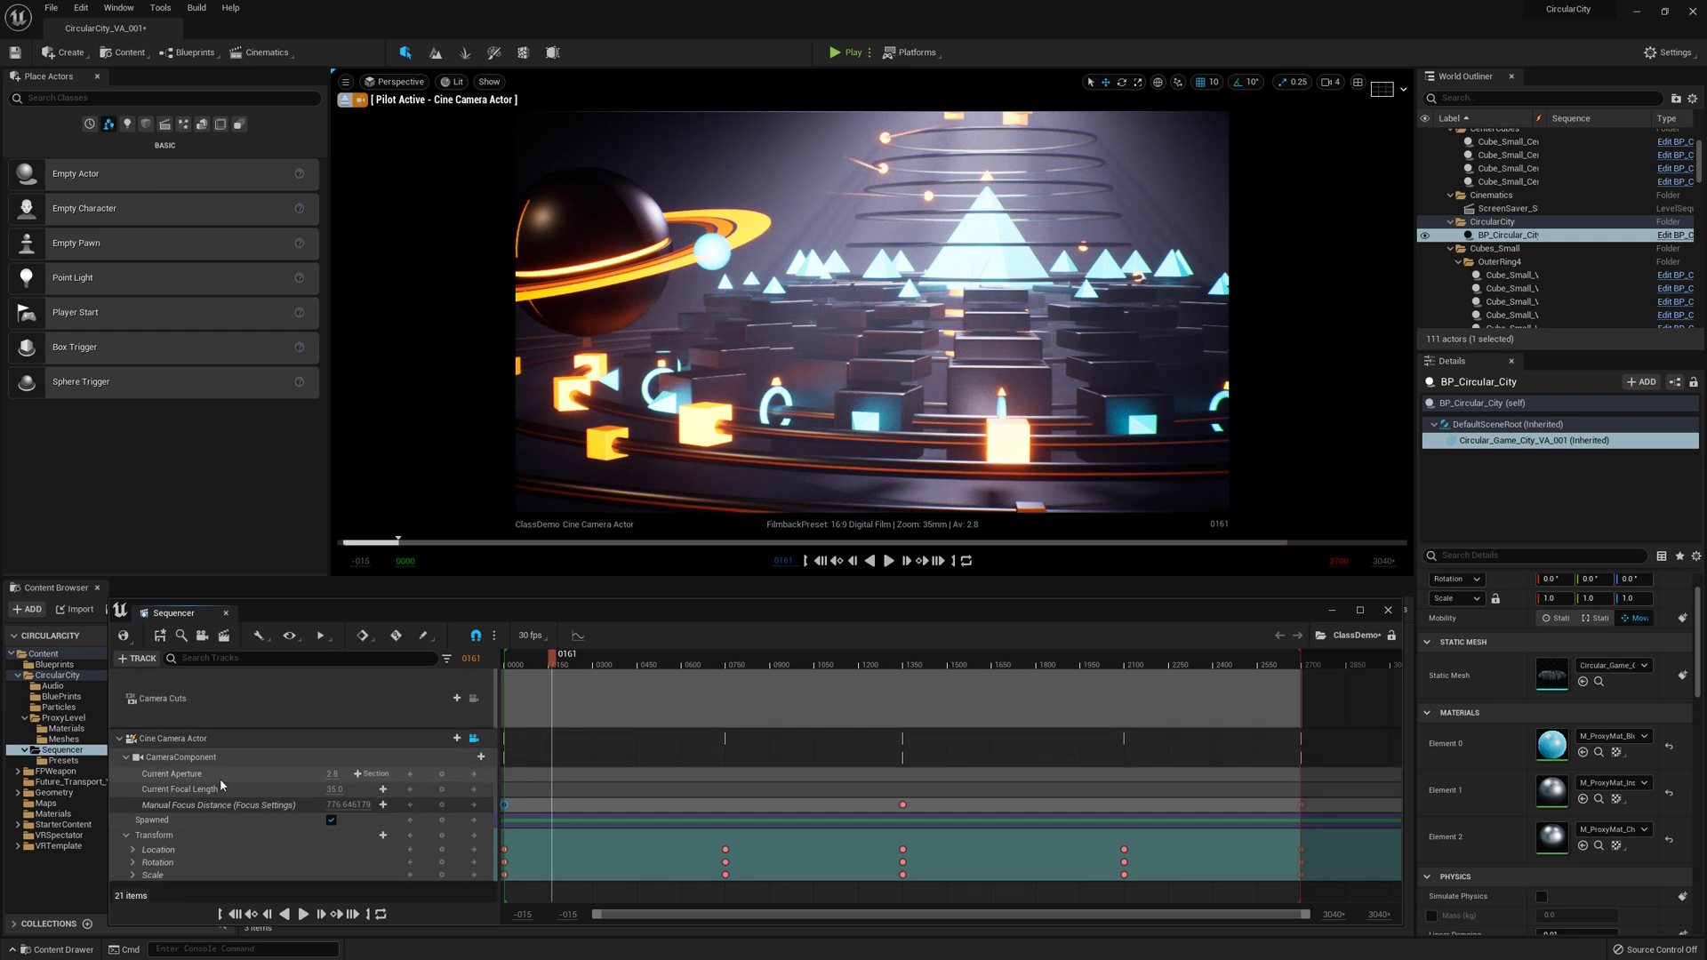
# Add the RectLight above the central pyramid to the ClassDemo sequence.
pyautogui.click(119, 739)
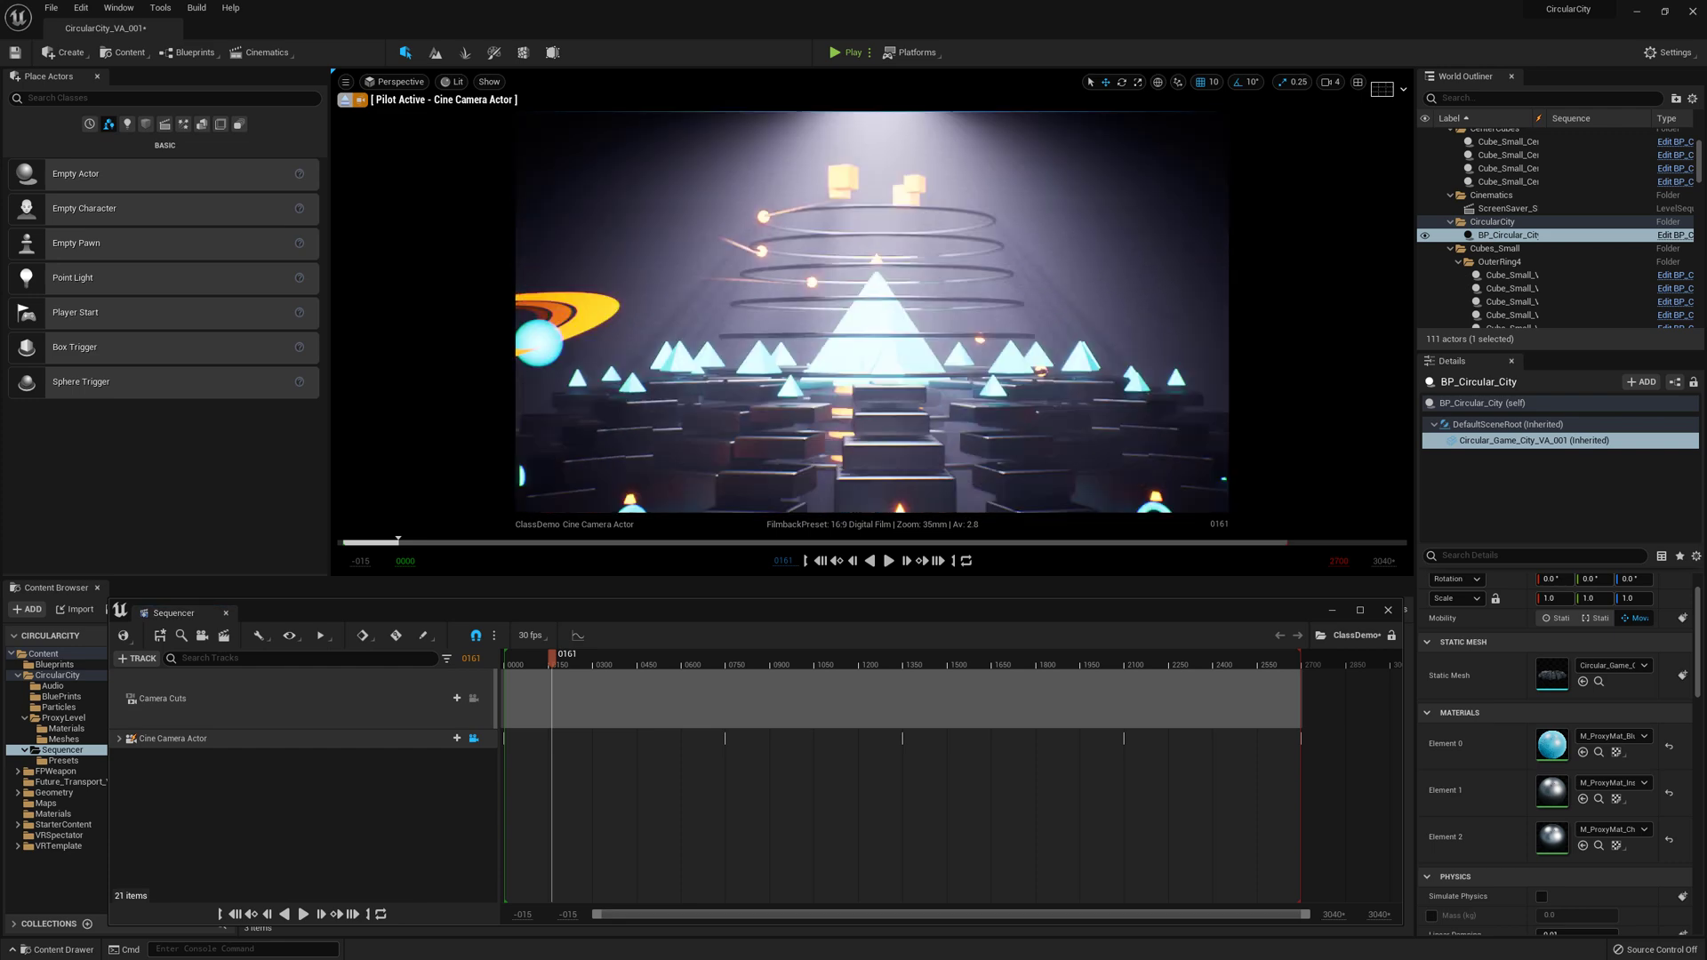
pyautogui.moveTo(935, 449); pyautogui.dragTo(959, 411, button='right')
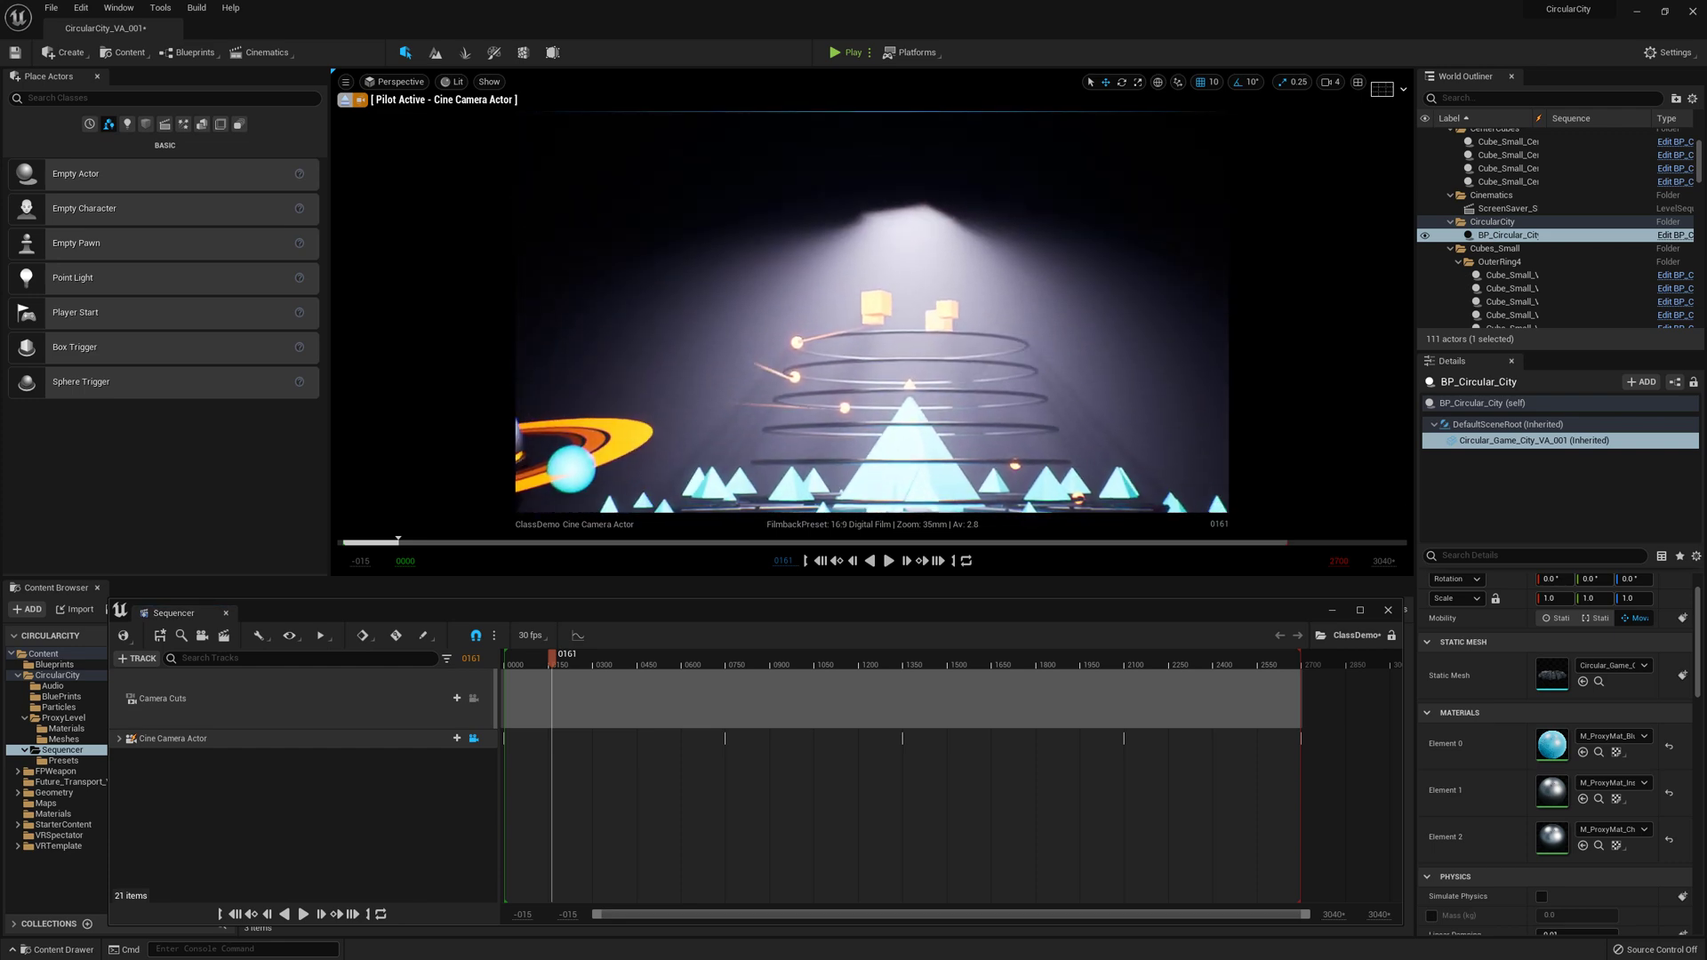
pyautogui.click(899, 218)
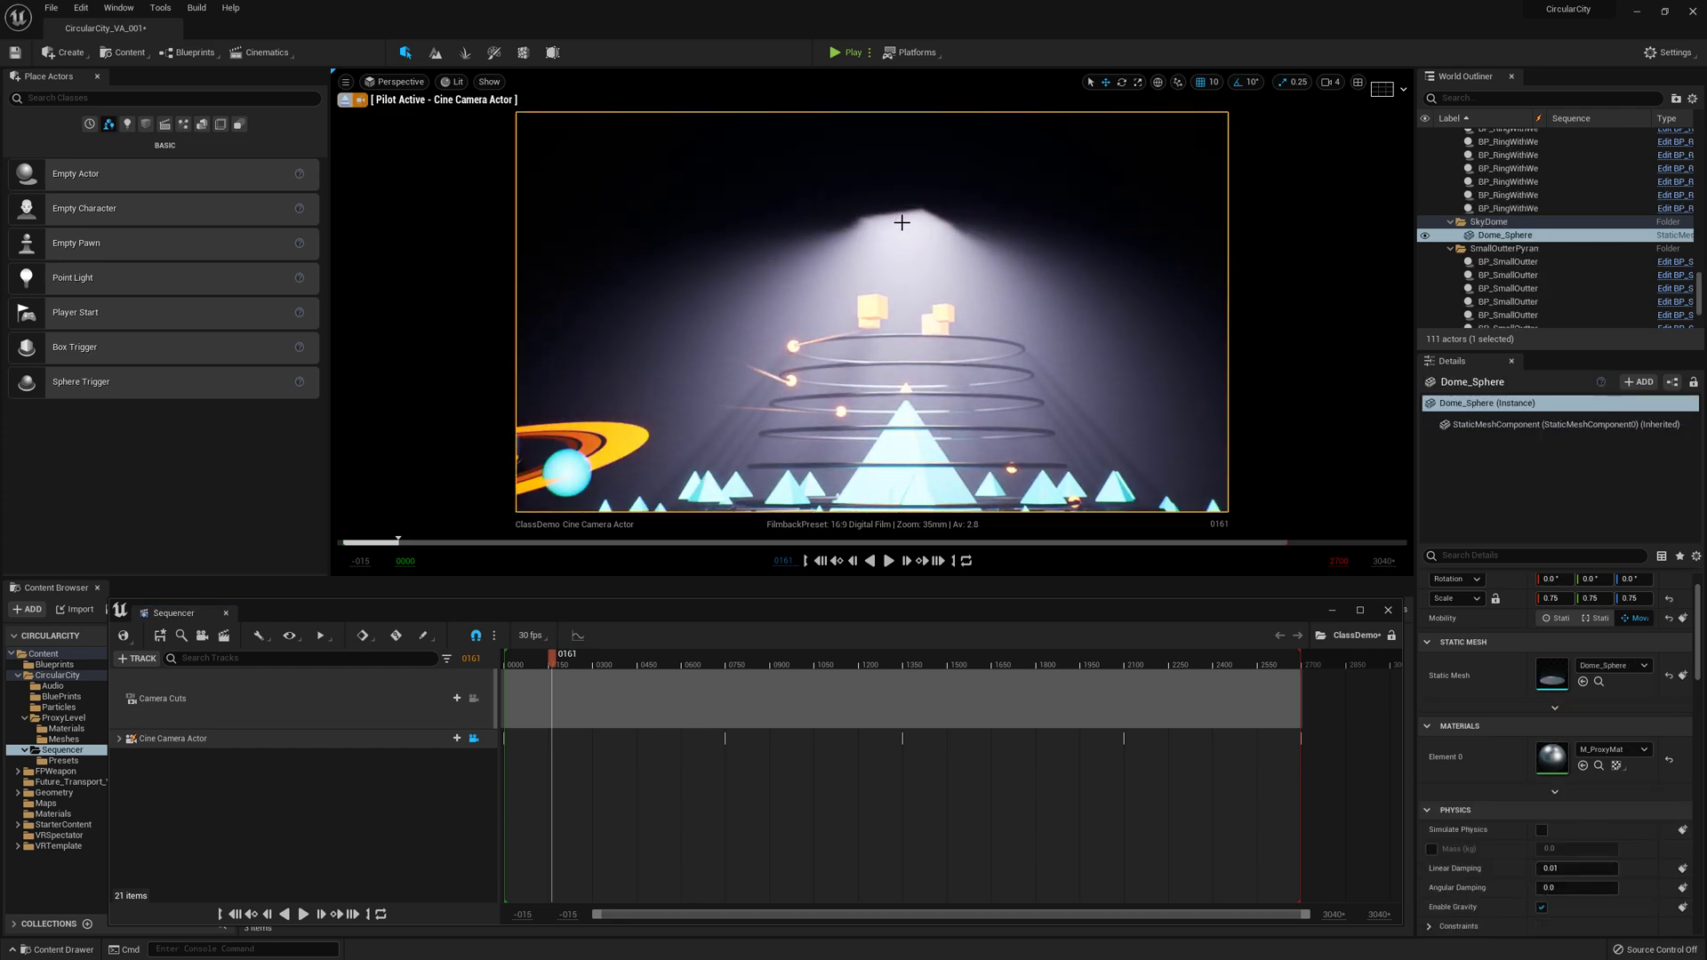
pyautogui.press('g')
pyautogui.click(904, 219)
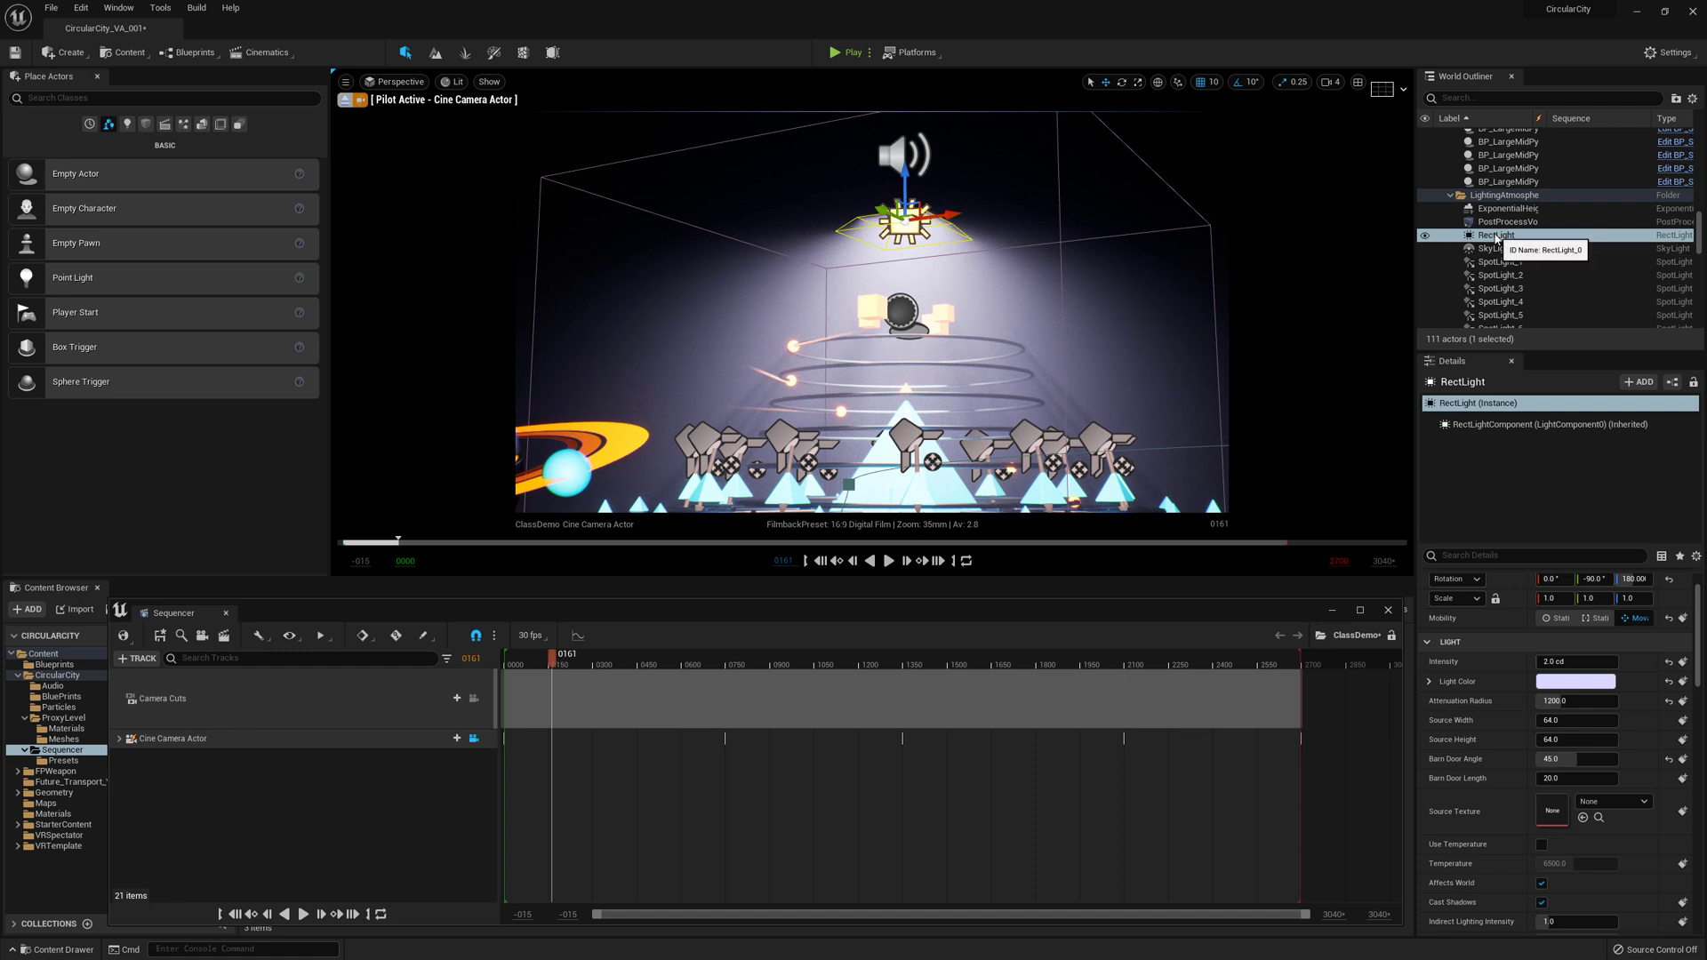
pyautogui.moveTo(1479, 240); pyautogui.dragTo(814, 885)
pyautogui.moveTo(313, 794); pyautogui.dragTo(315, 798)
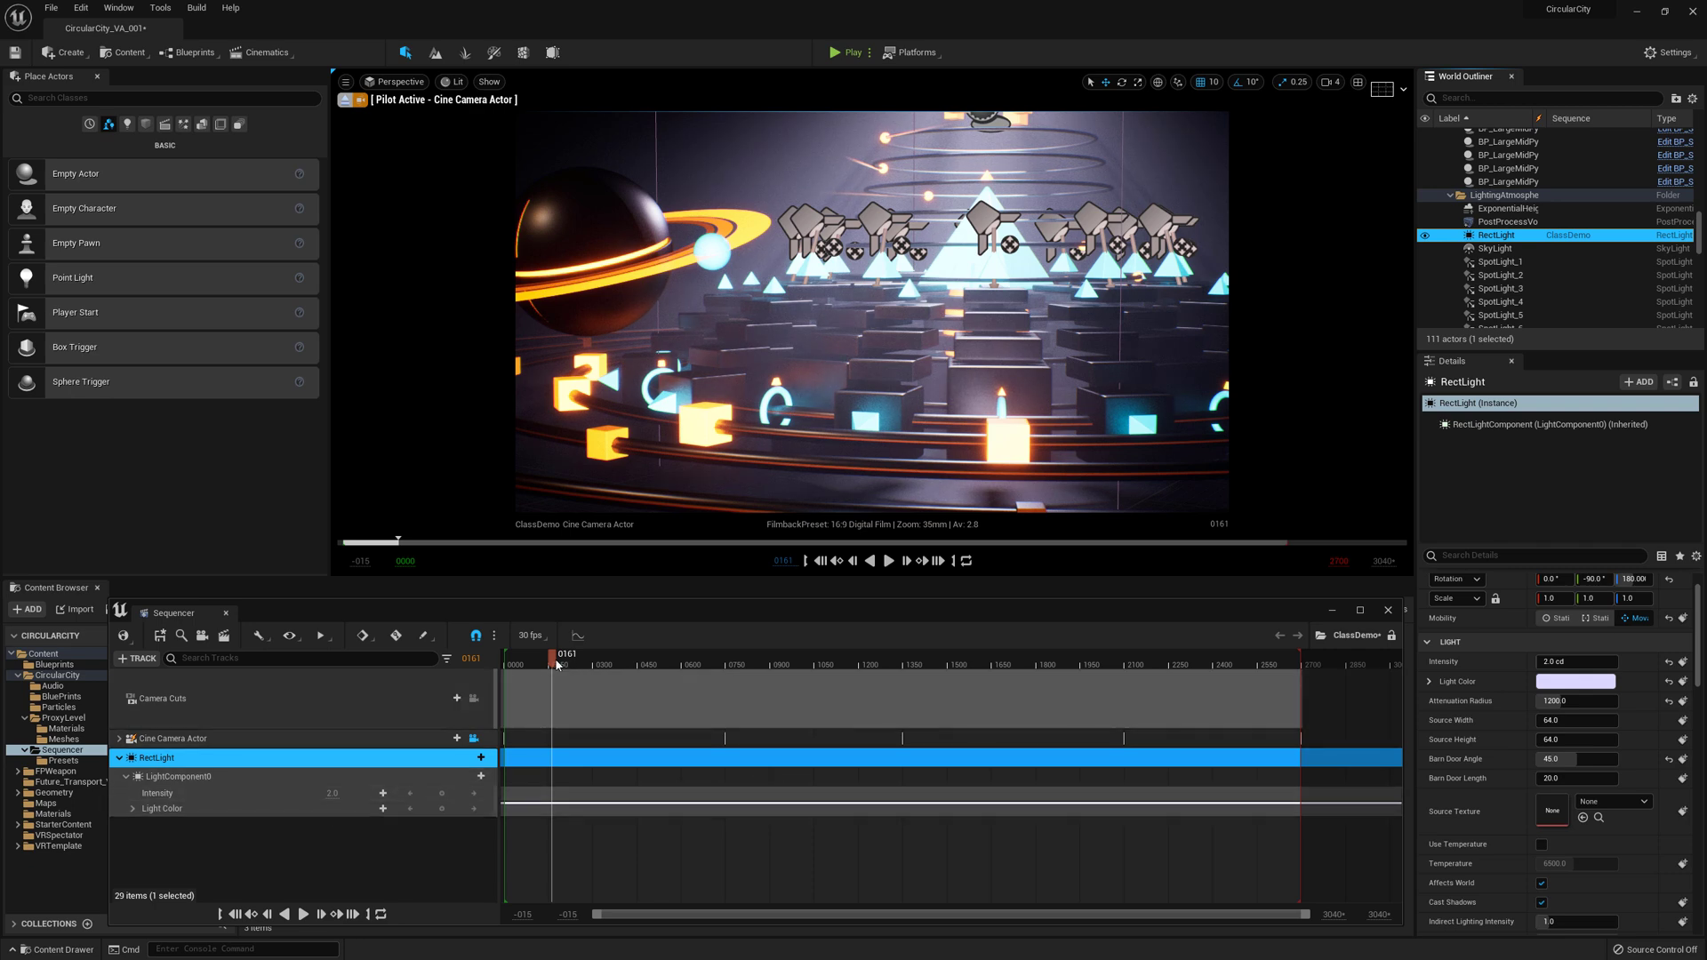
# Scrub through the sequence, inspect the cine camera's keys and return to frame 0.
pyautogui.moveTo(553, 659); pyautogui.dragTo(891, 673)
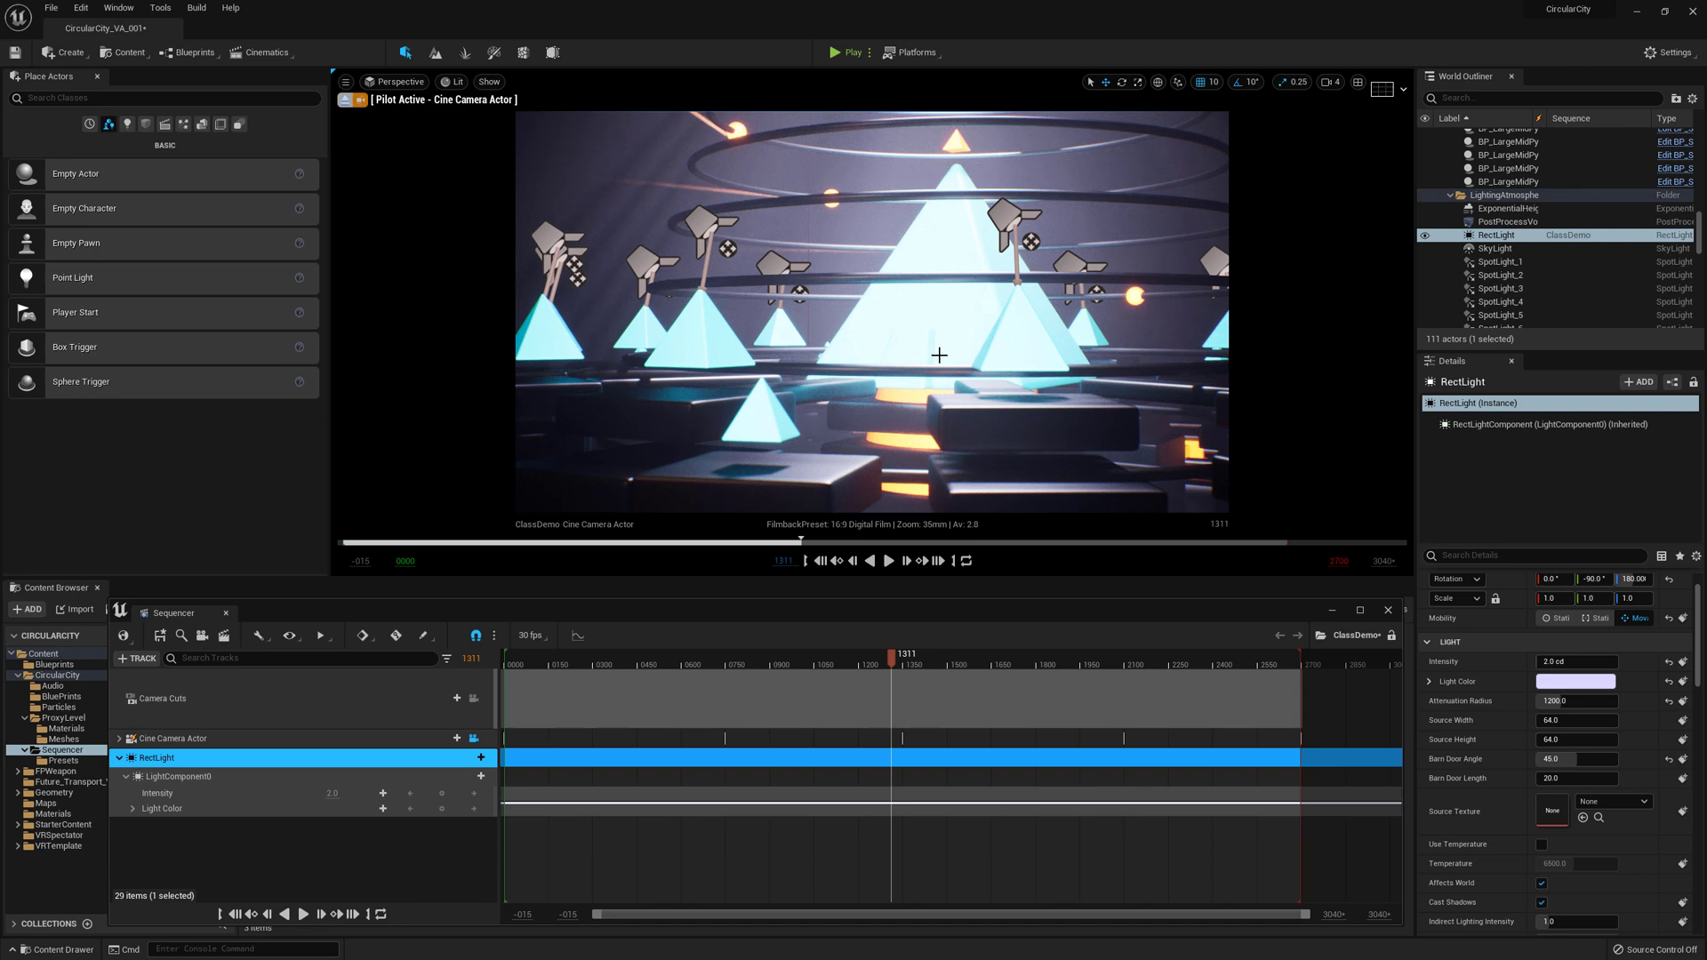
pyautogui.click(939, 355)
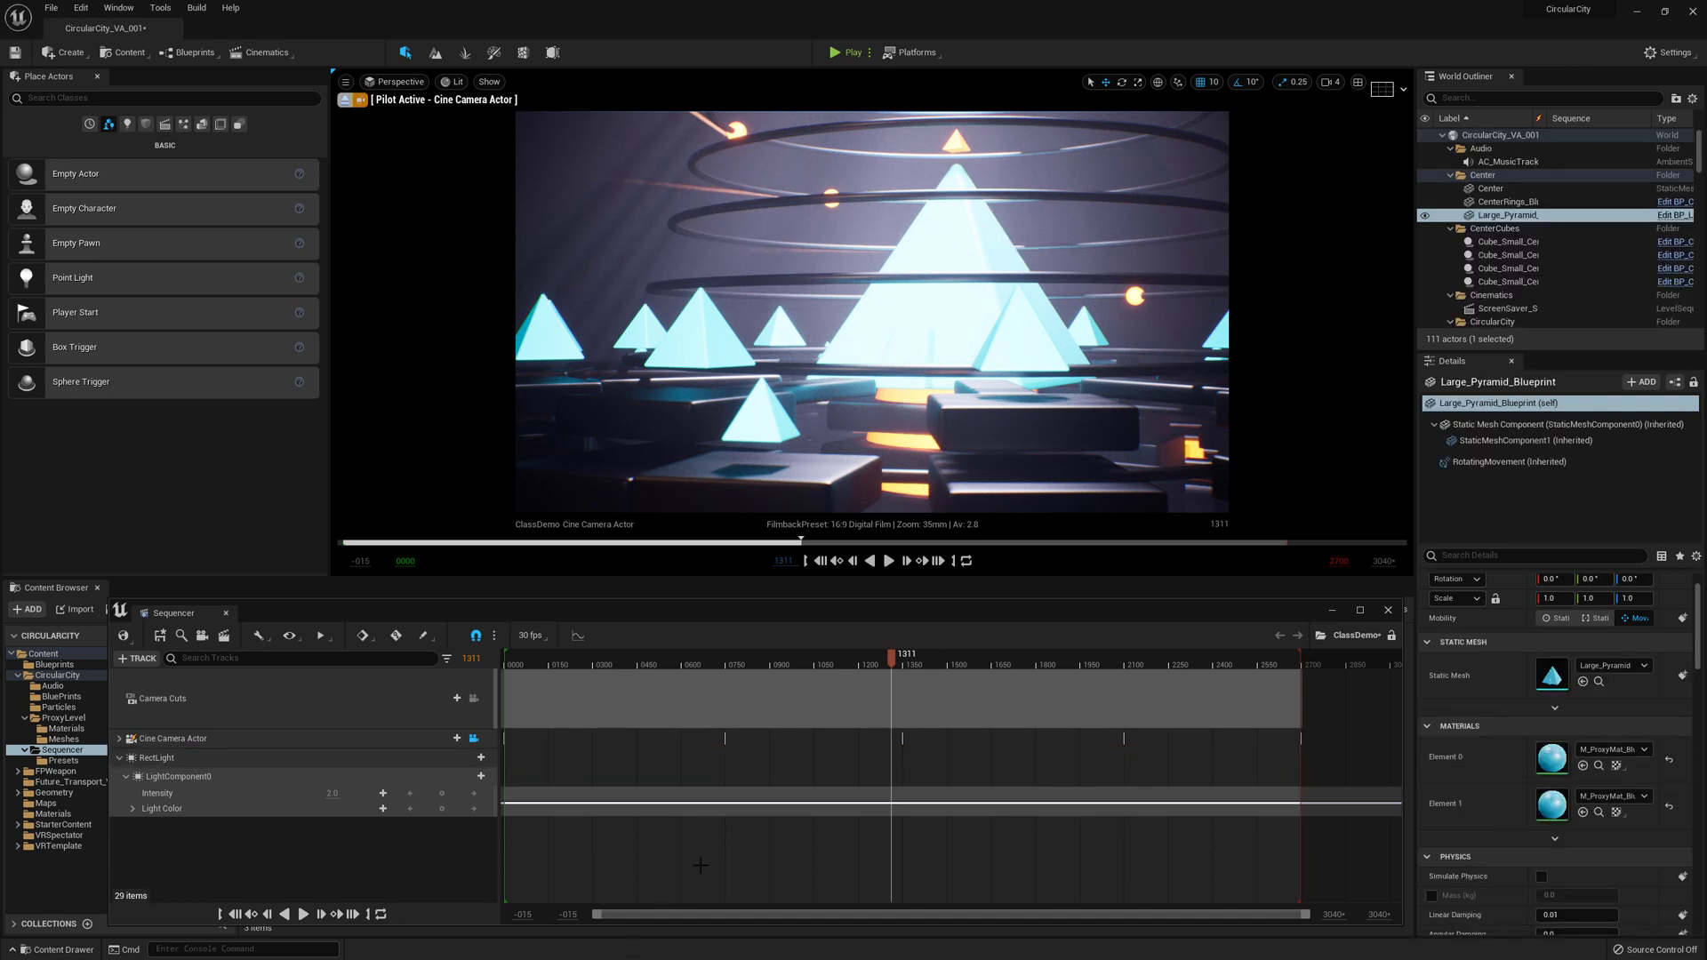
pyautogui.moveTo(892, 663); pyautogui.dragTo(625, 698)
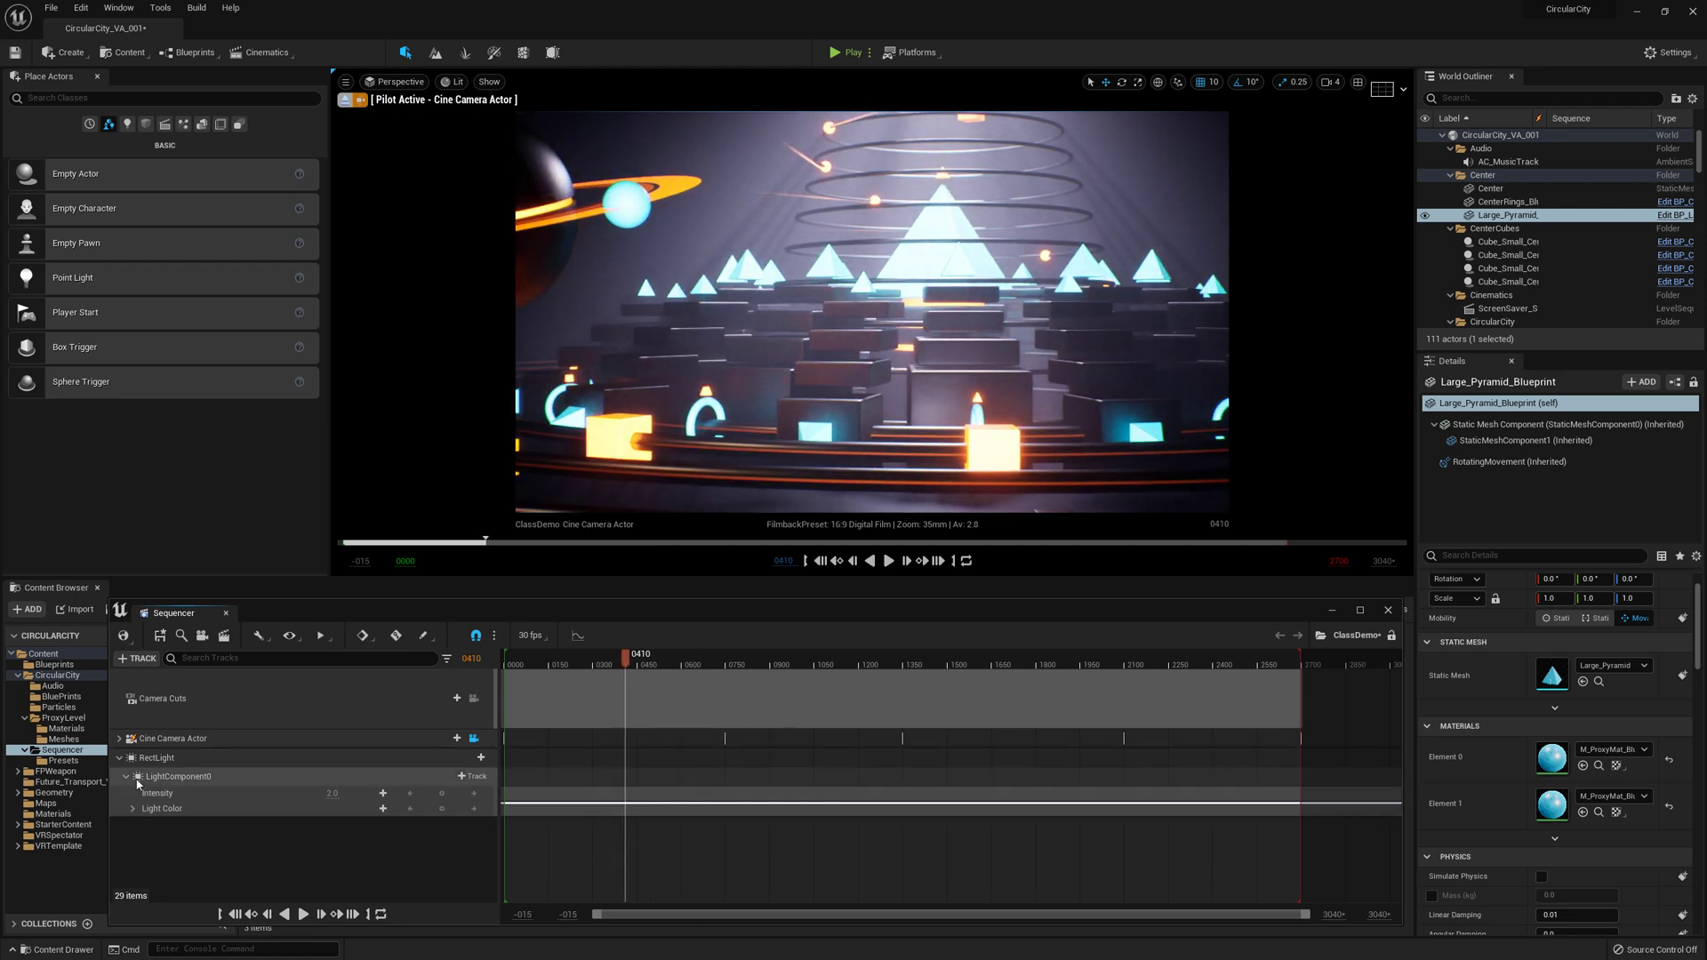
pyautogui.click(118, 740)
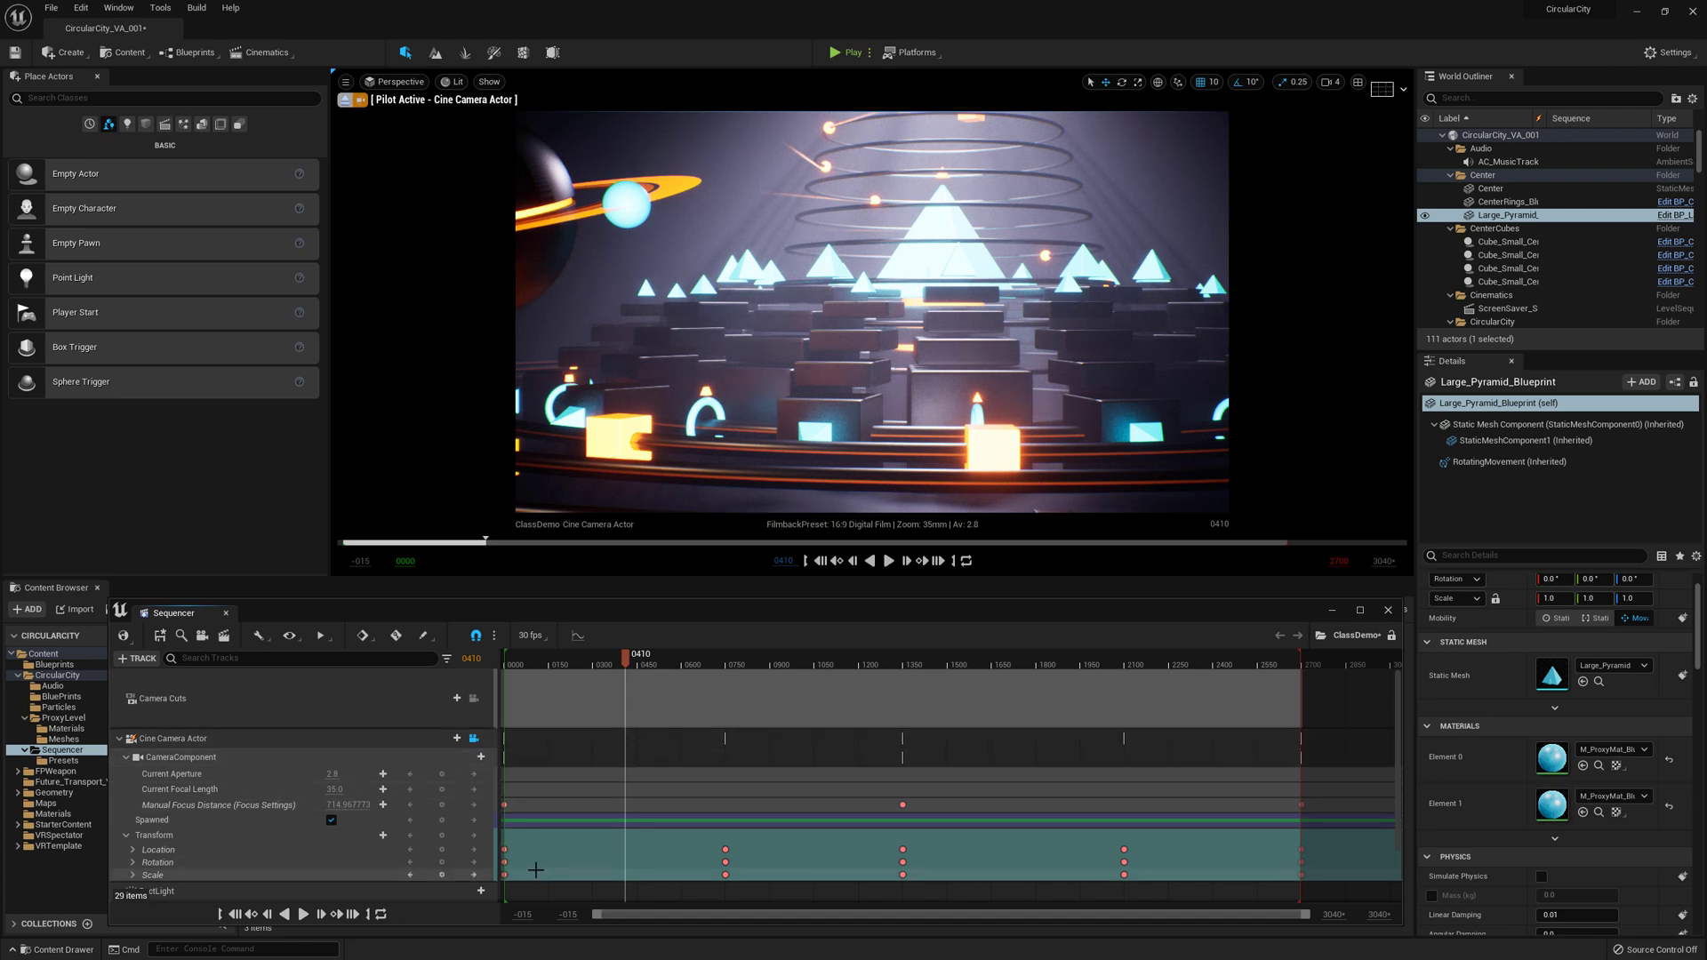
pyautogui.click(503, 851)
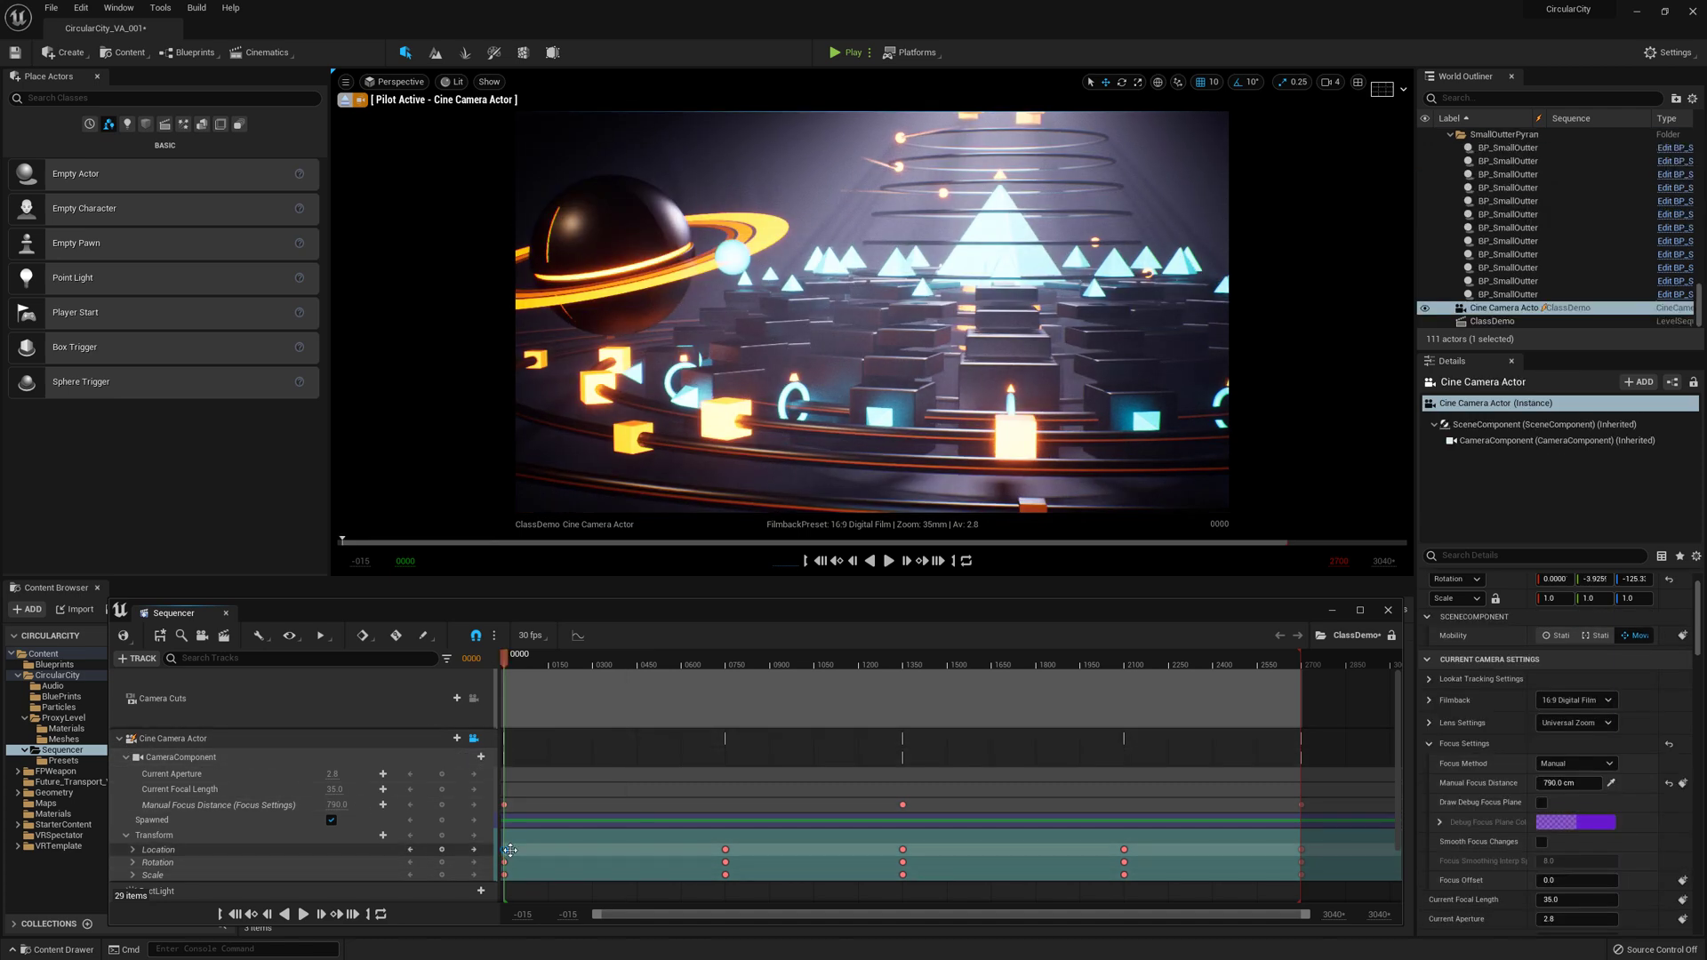
pyautogui.click(120, 740)
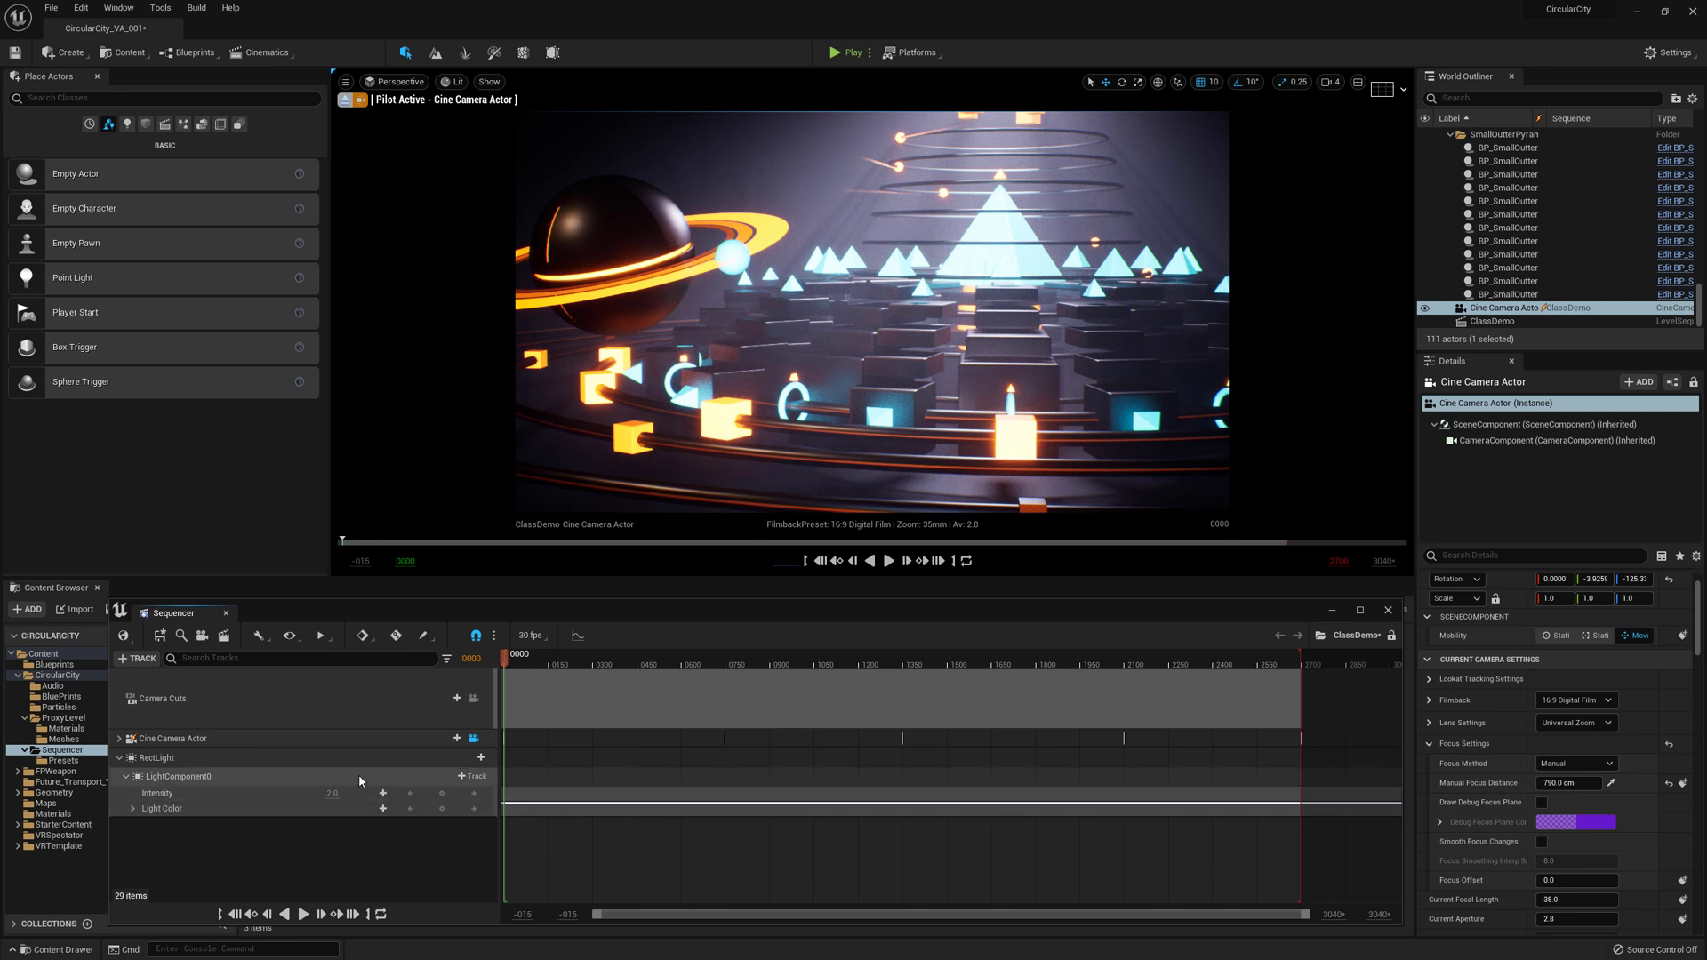
# Key the RectLight's existing intensity at frames 0 and 2700.
pyautogui.click(132, 809)
pyautogui.click(133, 808)
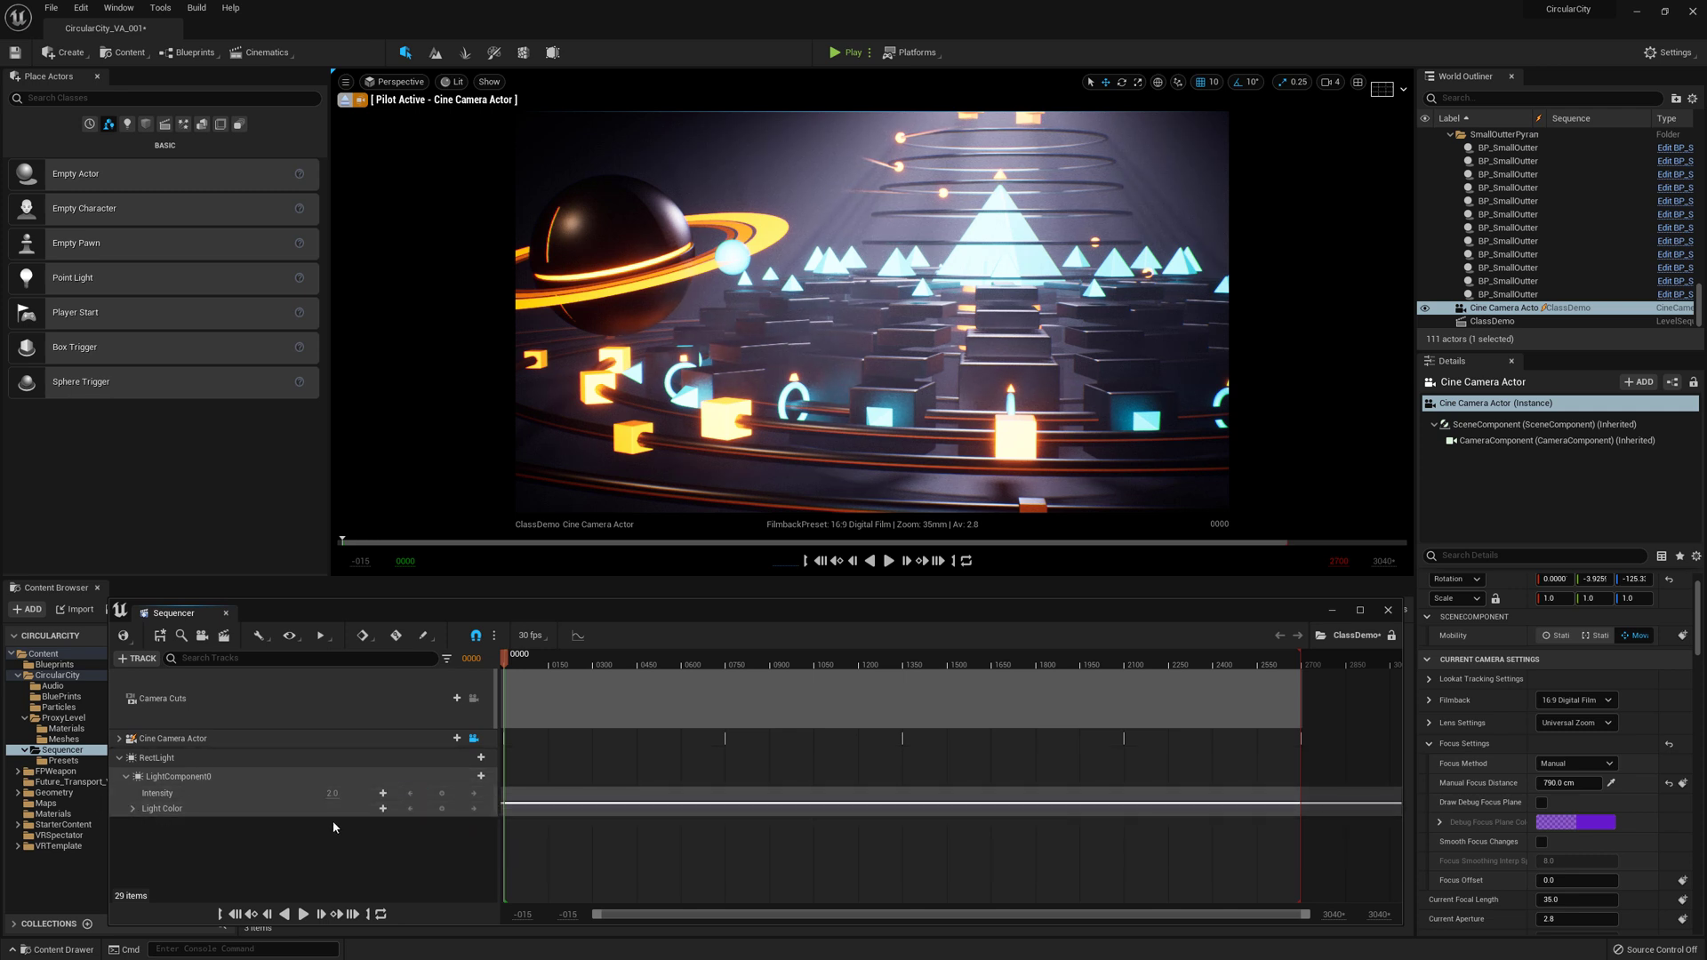
pyautogui.click(446, 797)
pyautogui.click(471, 658)
pyautogui.write('2700')
pyautogui.press('Return')
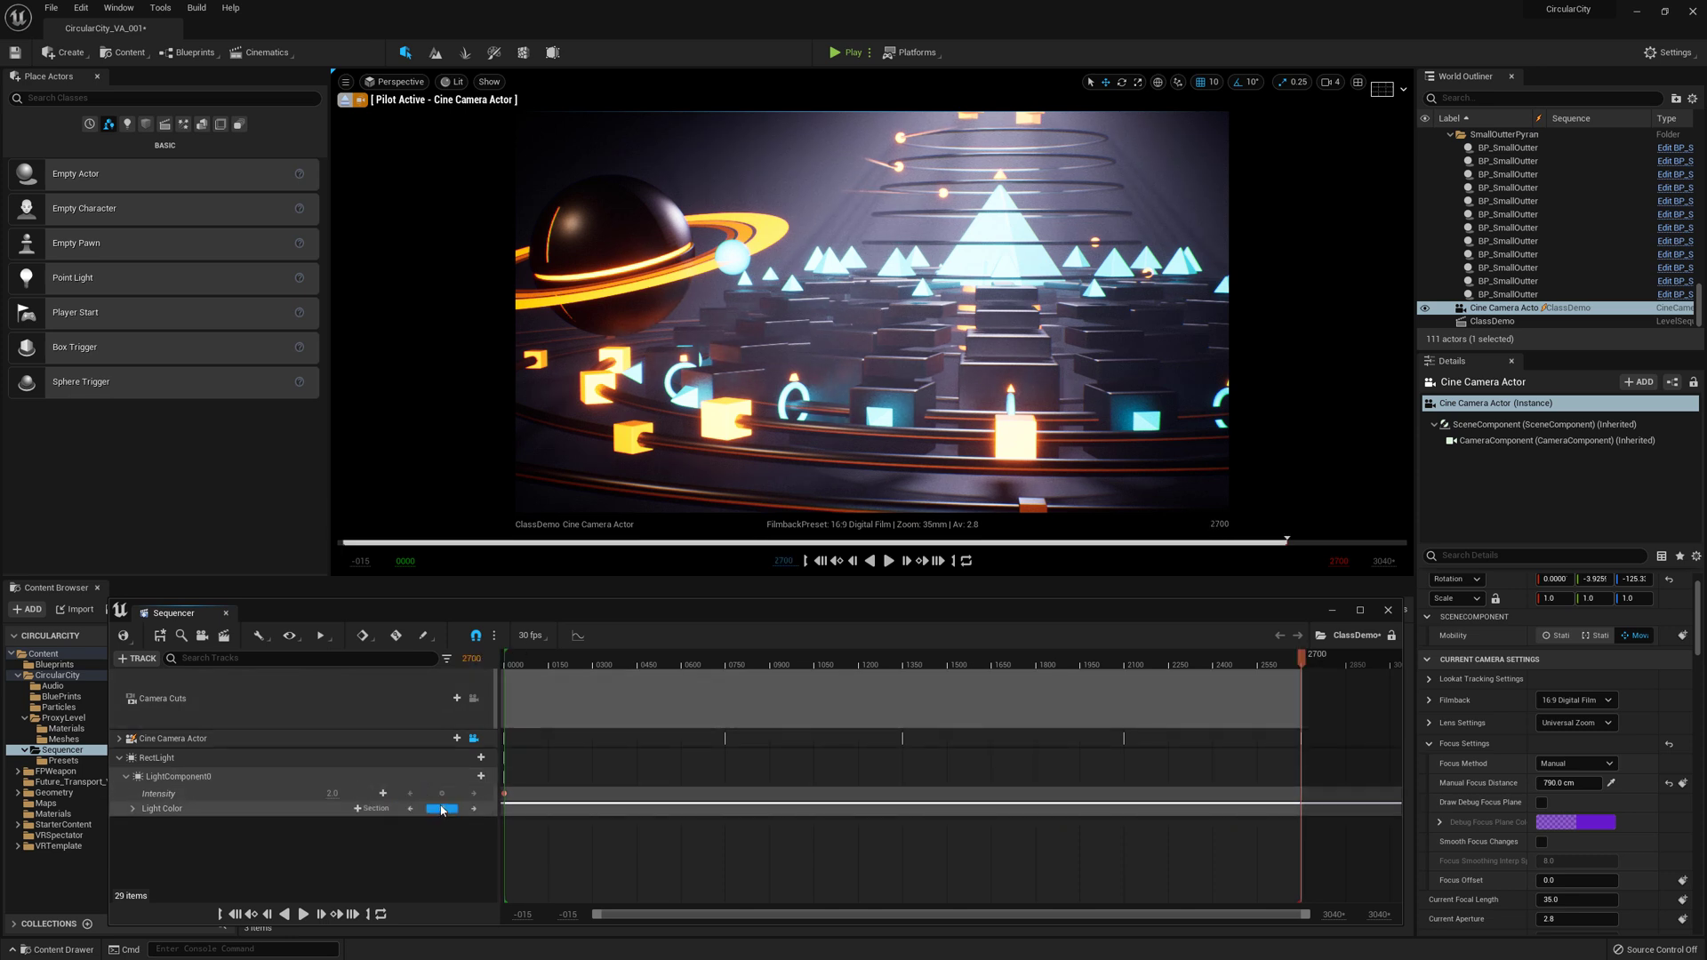
pyautogui.click(442, 794)
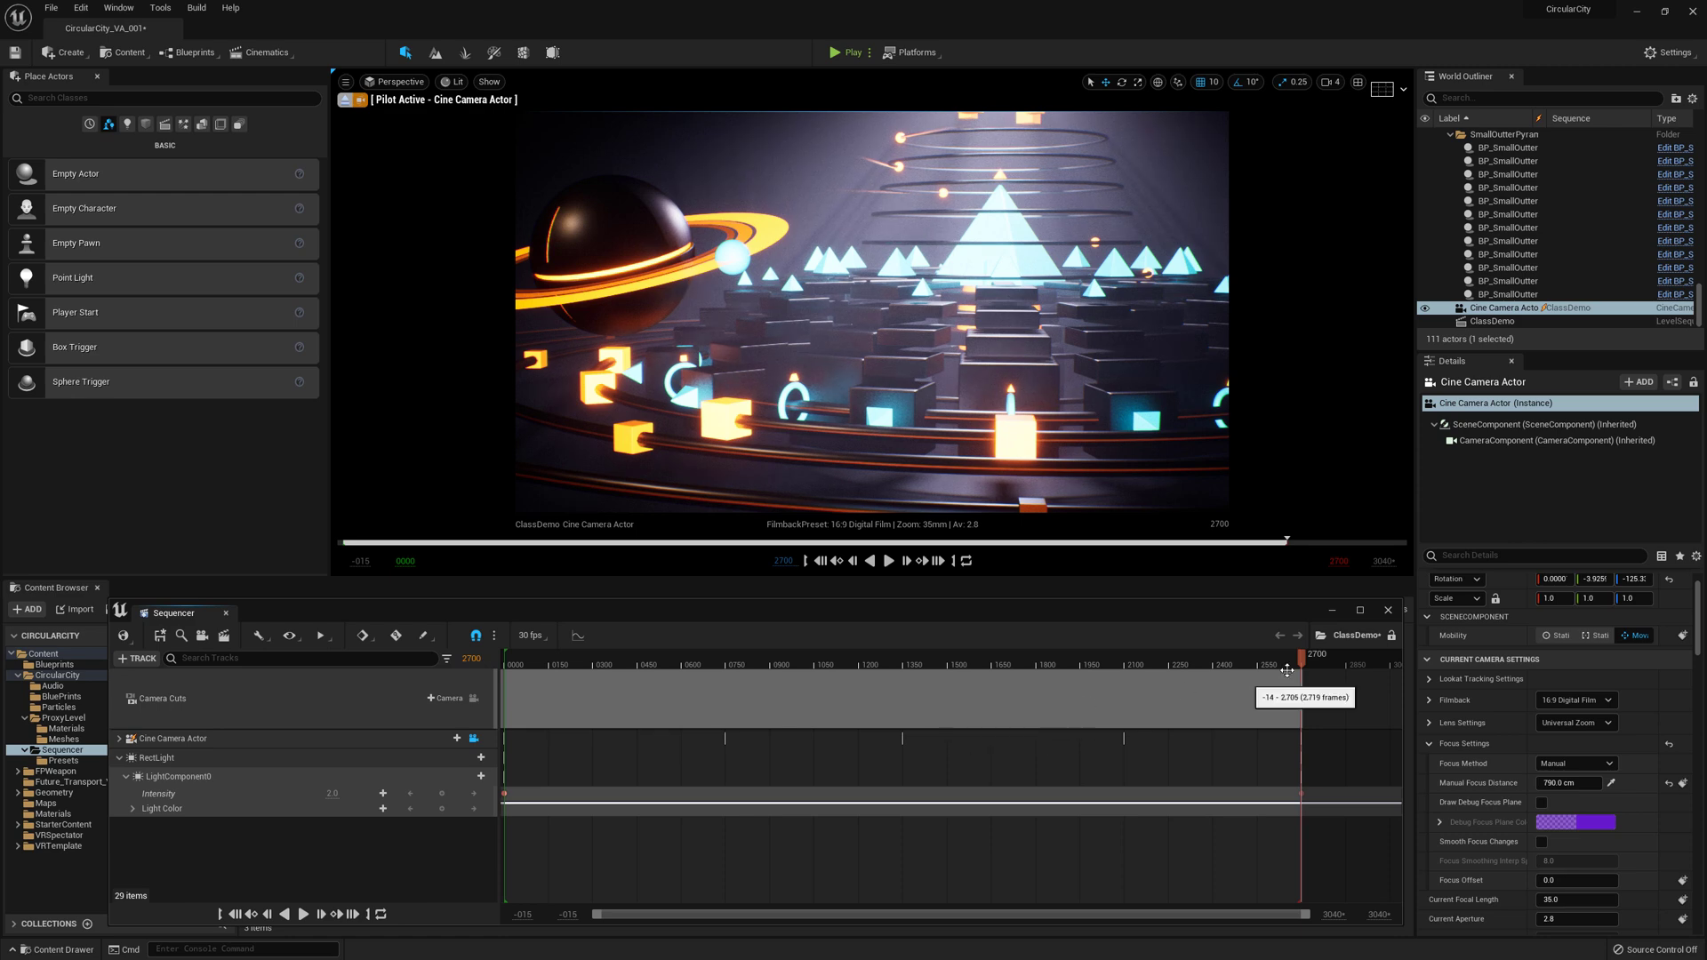
# At frame 1350, set the RectLight's intensity to 8 and key it.
pyautogui.click(959, 664)
pyautogui.moveTo(929, 668)
pyautogui.mouseDown()
pyautogui.moveTo(697, 678)
pyautogui.moveTo(902, 685)
pyautogui.mouseUp()
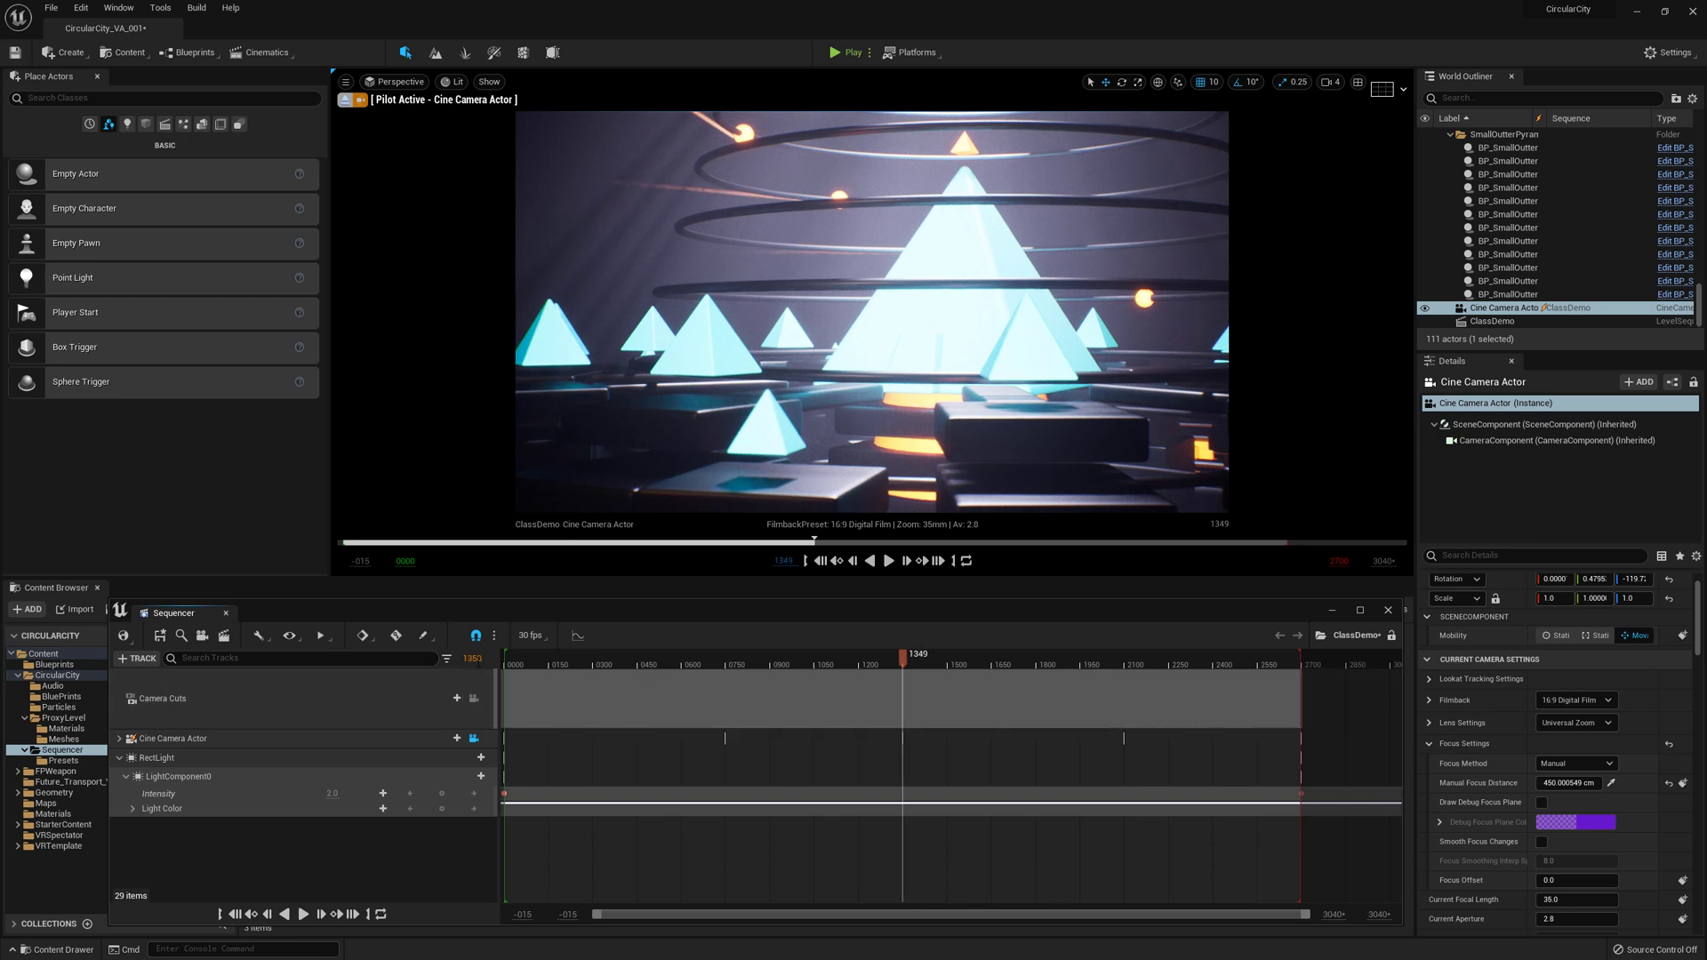
pyautogui.press('Return')
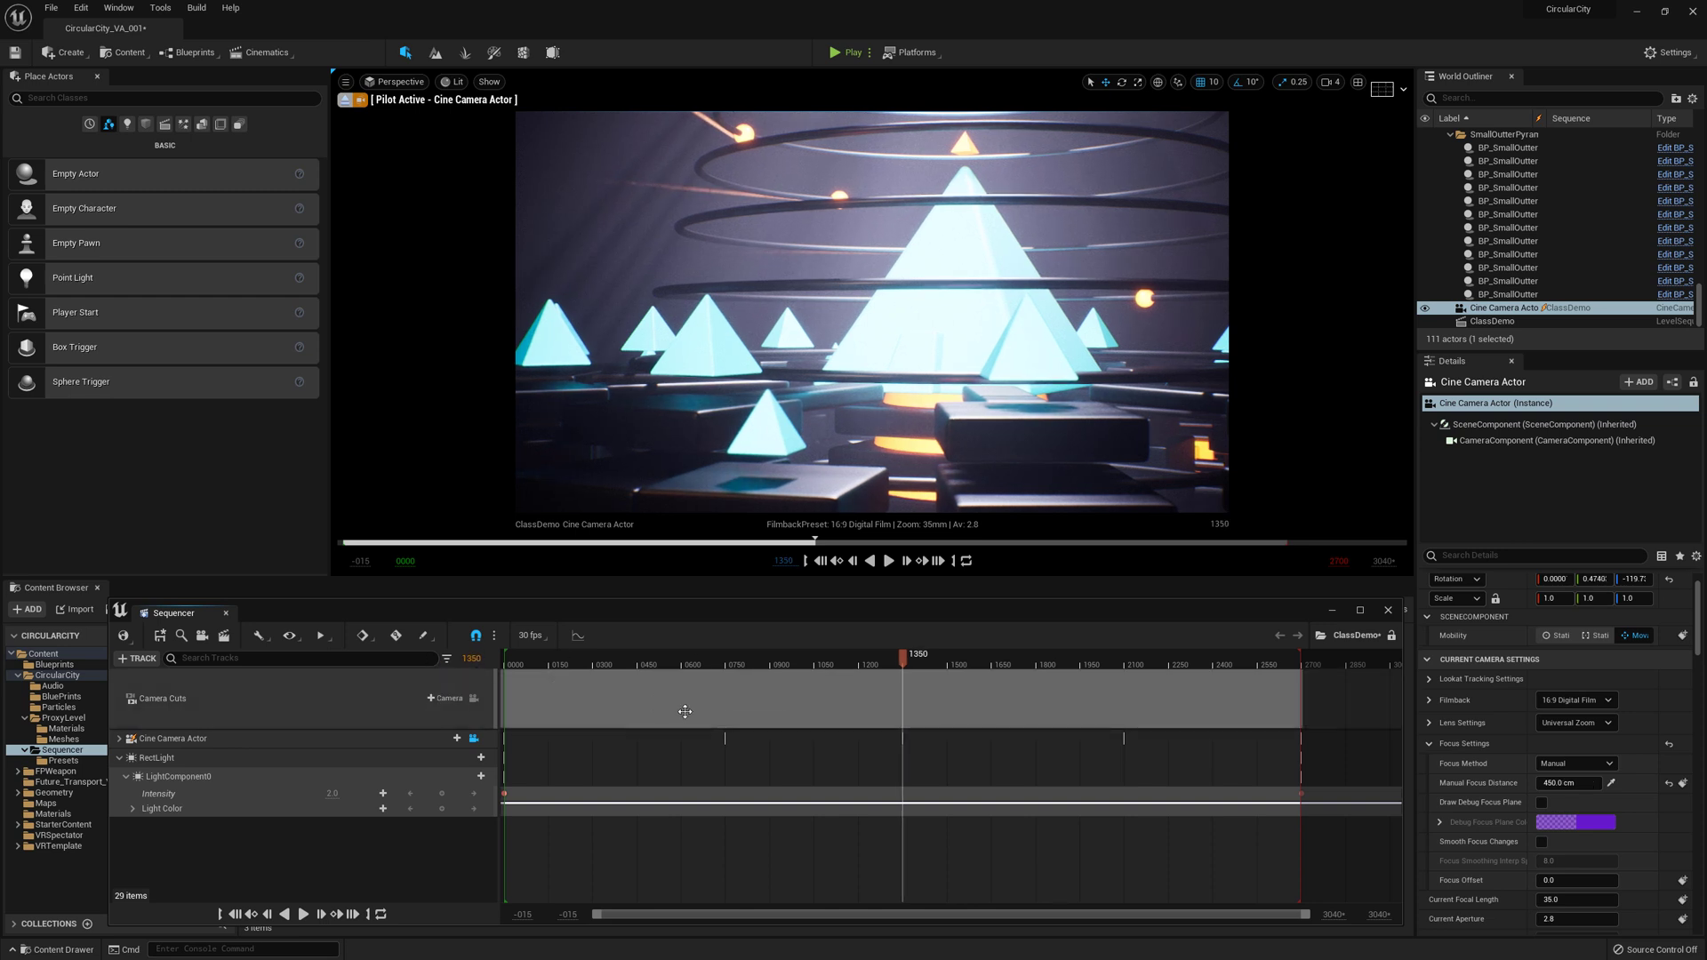
pyautogui.click(335, 793)
pyautogui.write('4')
pyautogui.press('Return')
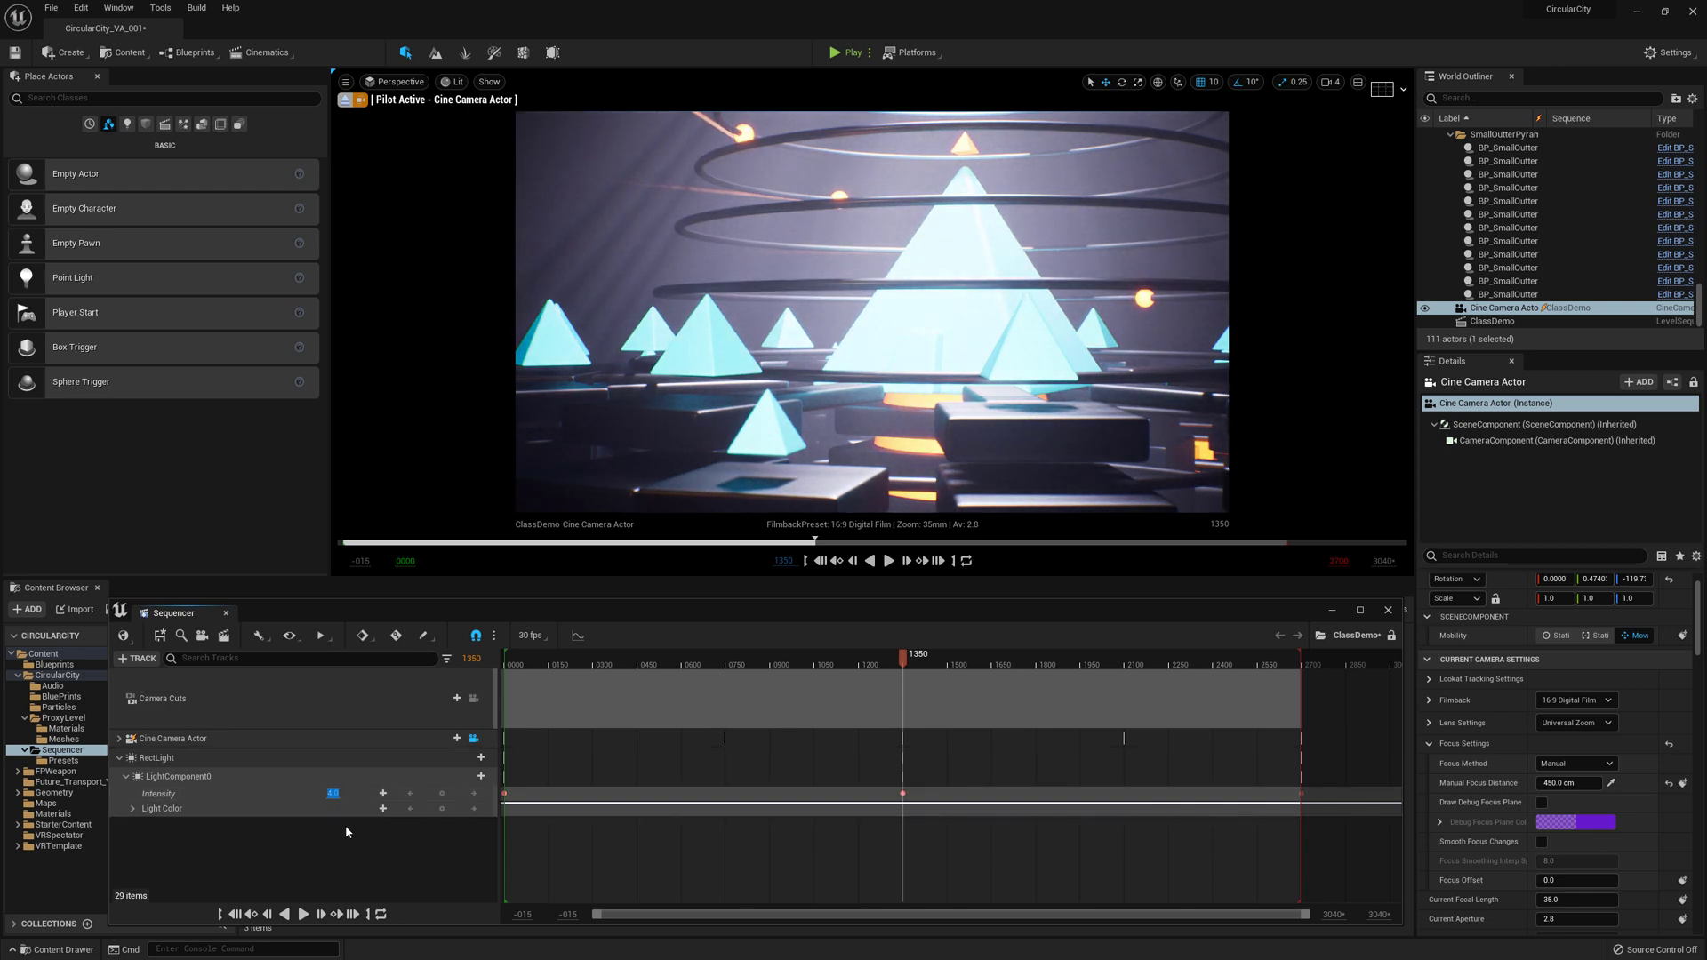
pyautogui.write('8')
pyautogui.press('Return')
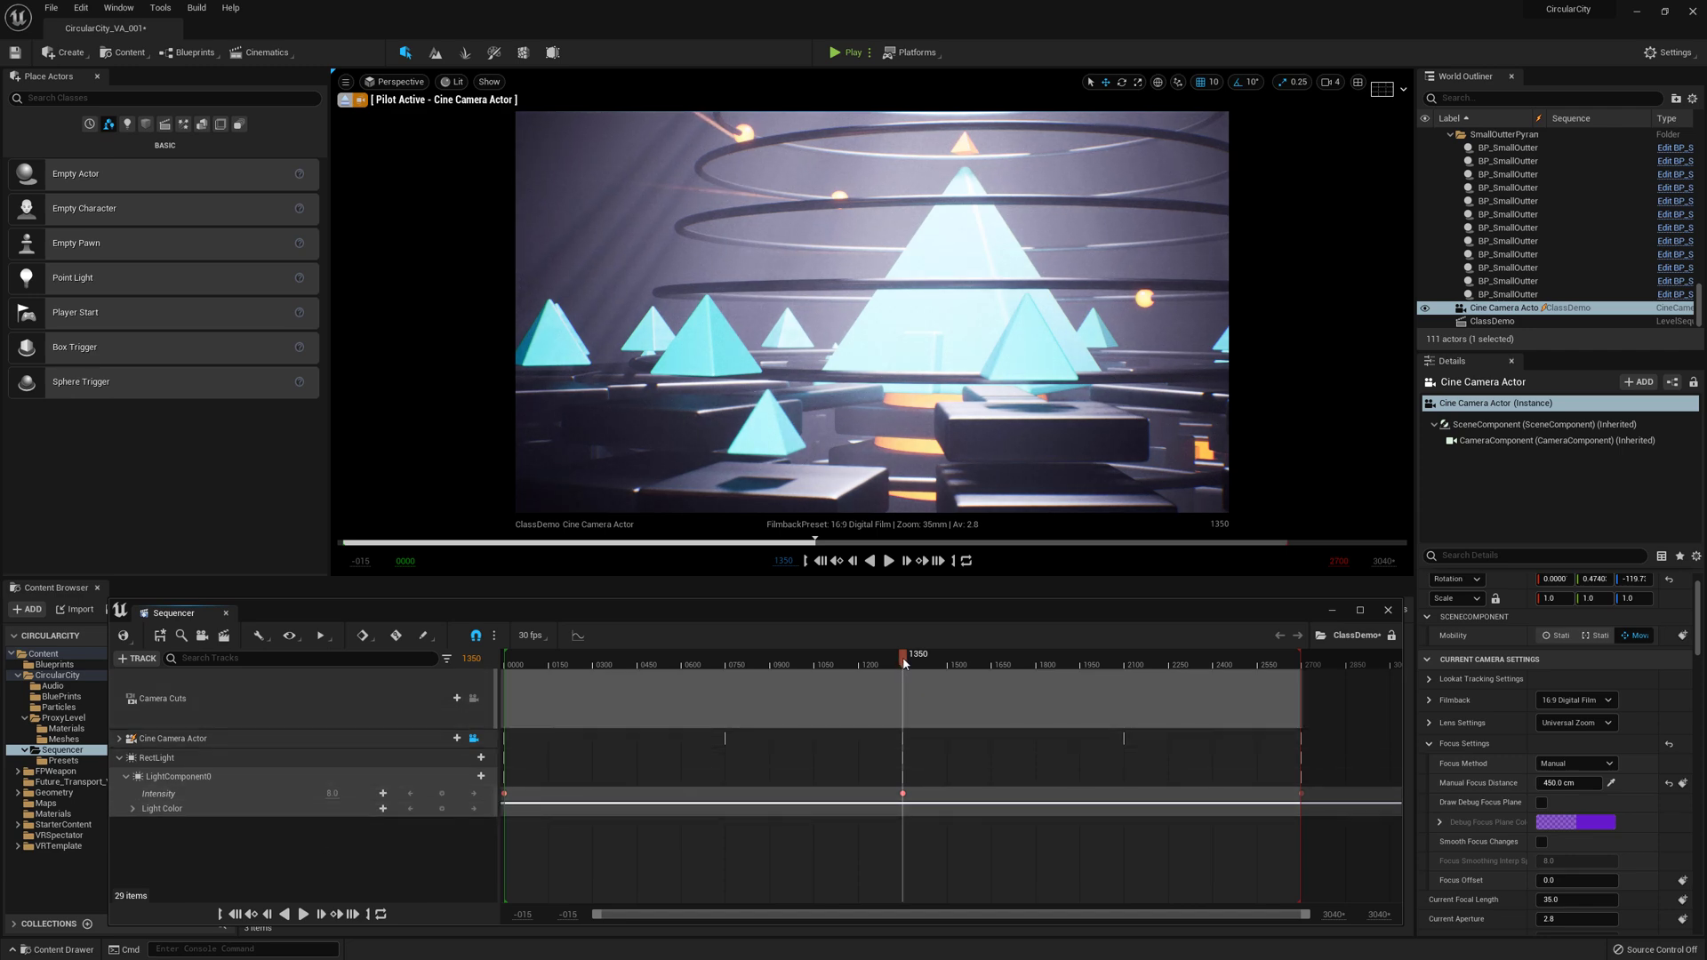
# At frame 2100, set the RectLight's intensity to 0.5 and key it.
pyautogui.moveTo(906, 663); pyautogui.dragTo(1126, 693)
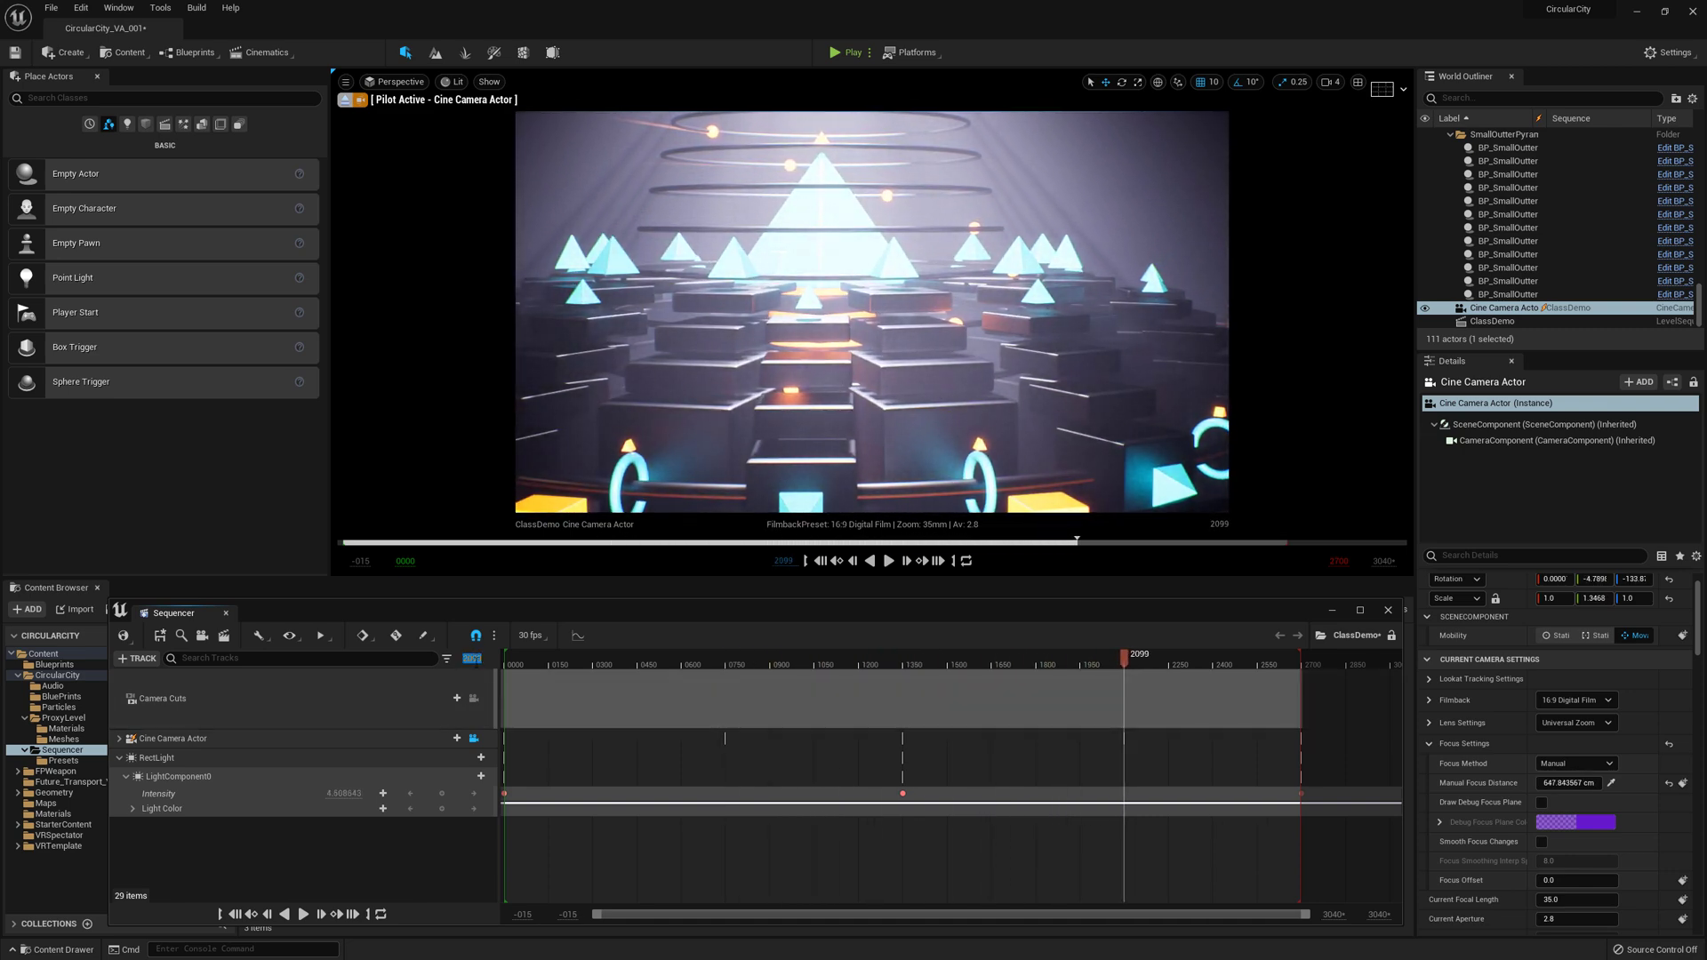
pyautogui.press('Return')
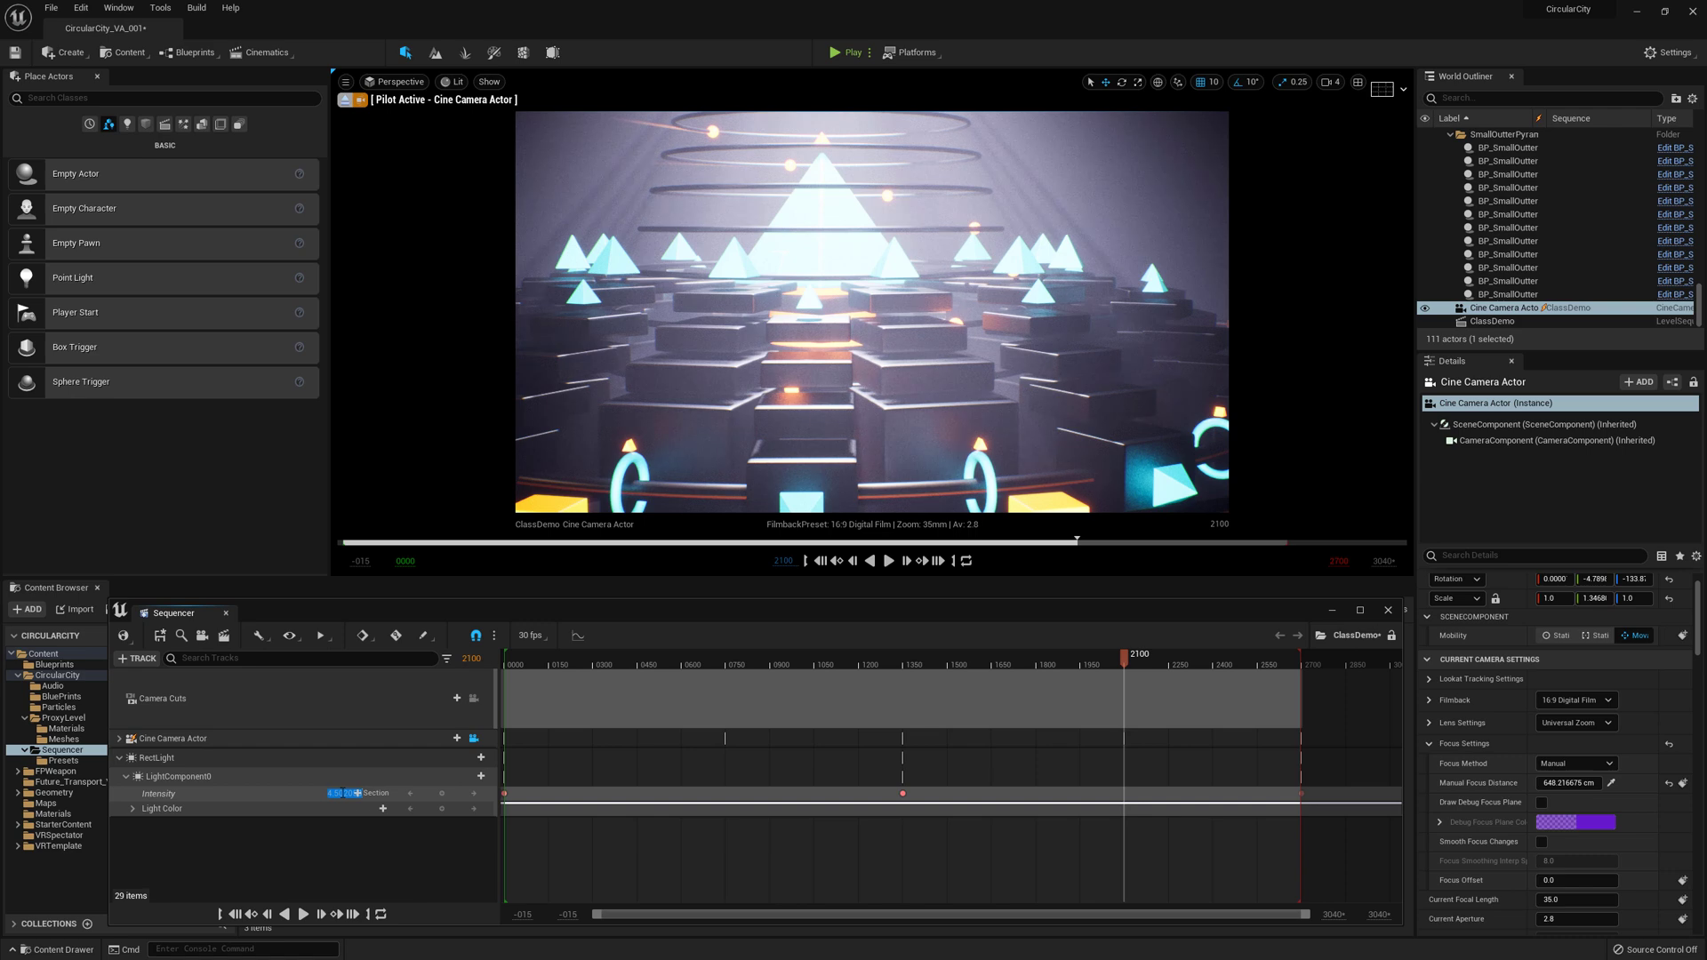
pyautogui.write('1')
pyautogui.press('Return')
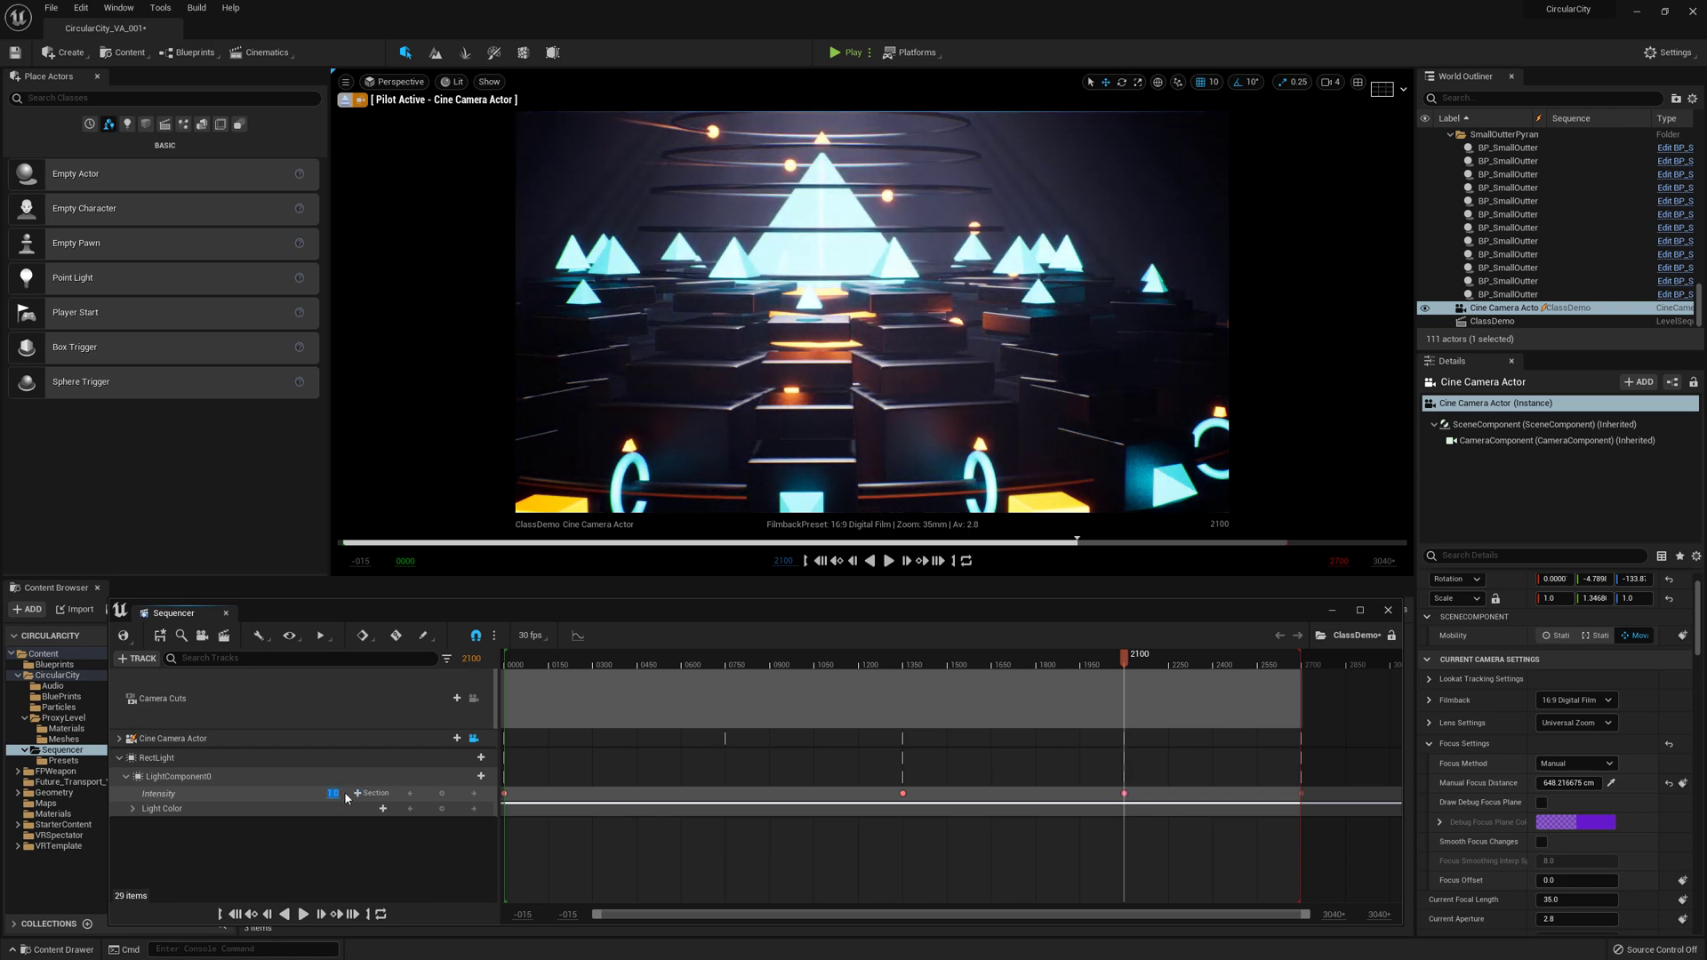
pyautogui.press('Return')
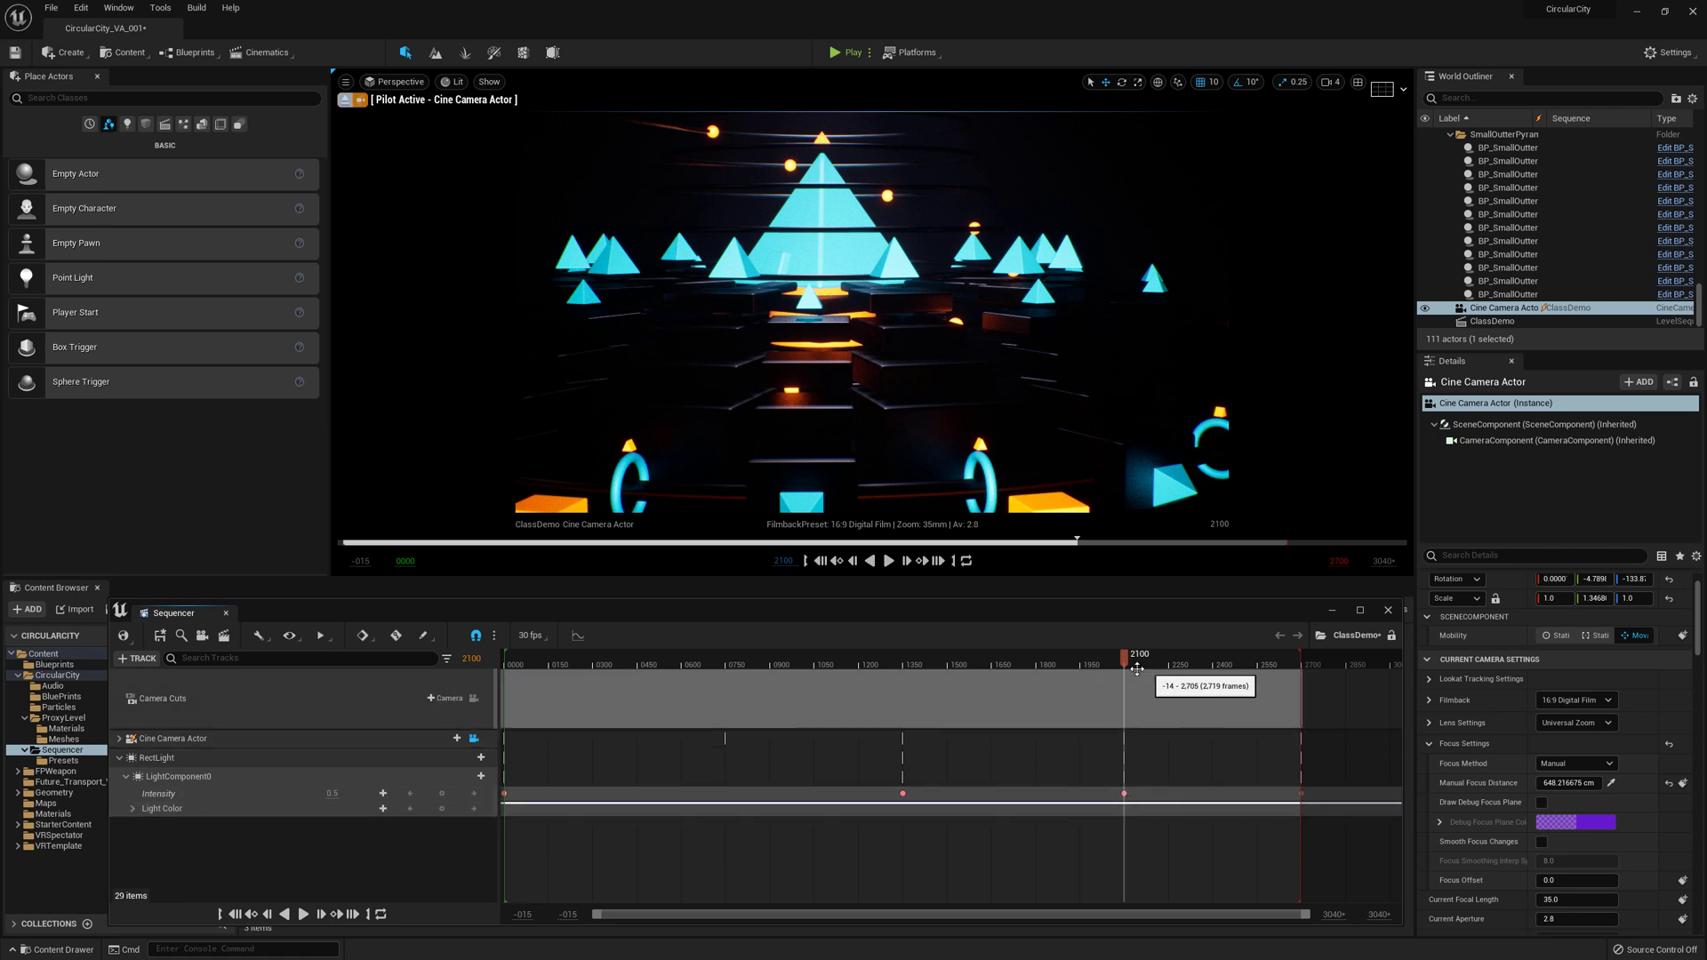
# Preview the light intensity animation by scrubbing and playing the second half of the sequence.
pyautogui.moveTo(996, 677); pyautogui.dragTo(1184, 743)
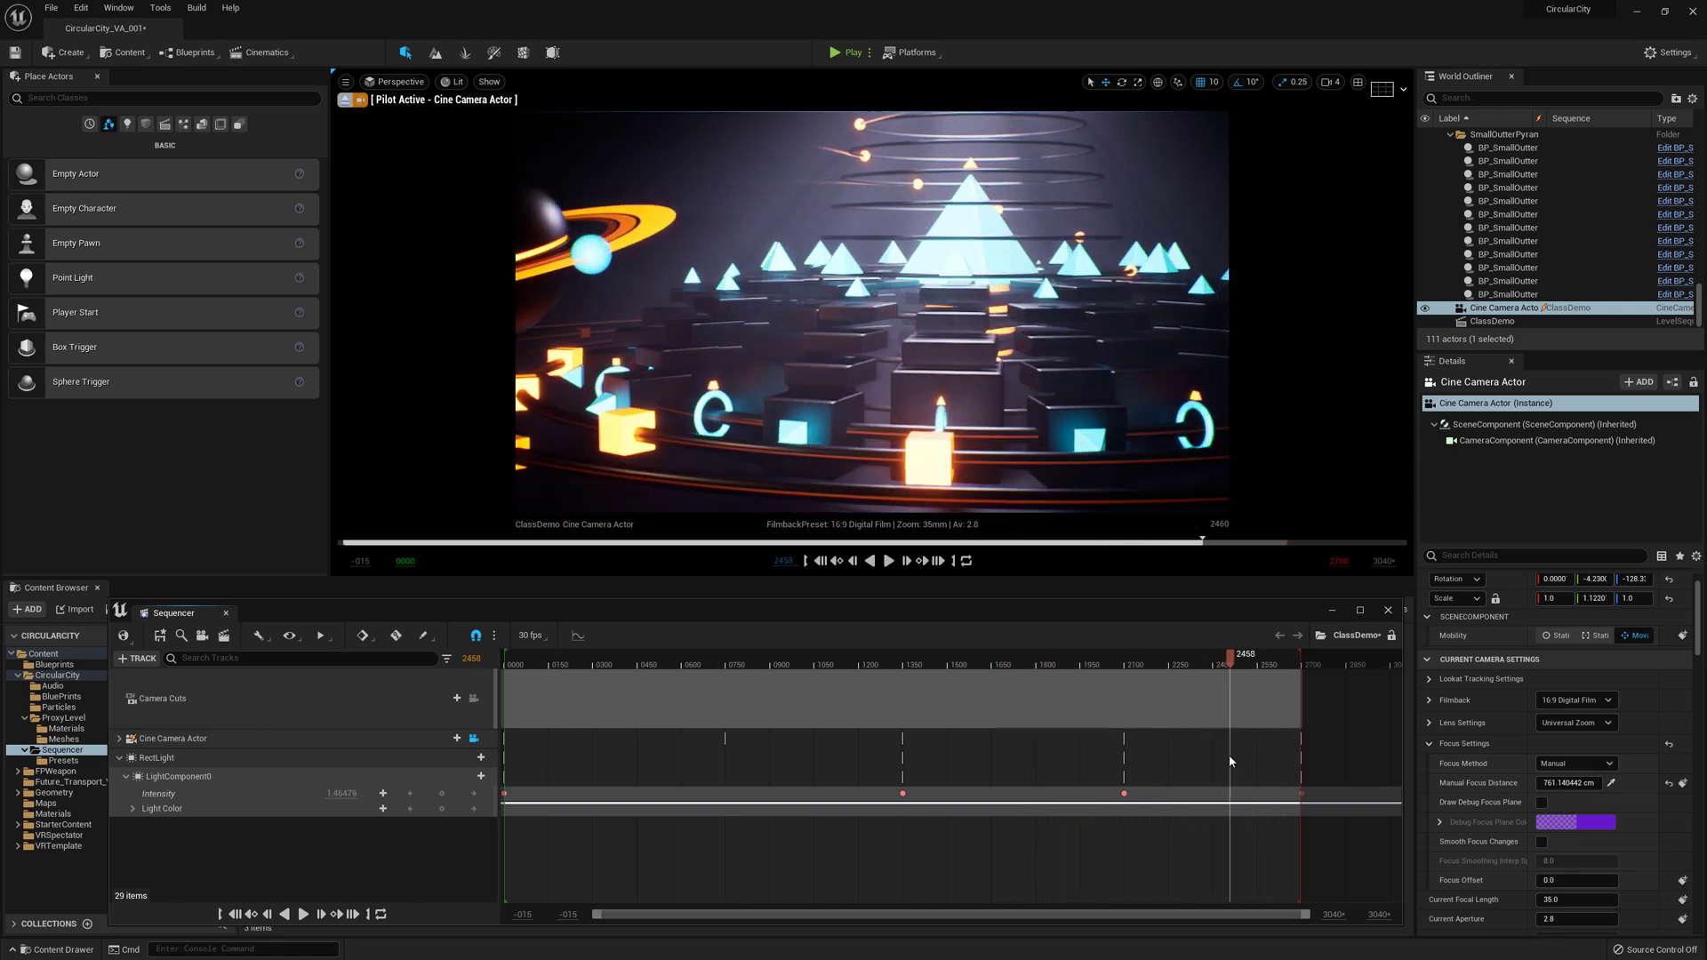
pyautogui.moveTo(1187, 769); pyautogui.dragTo(1277, 823)
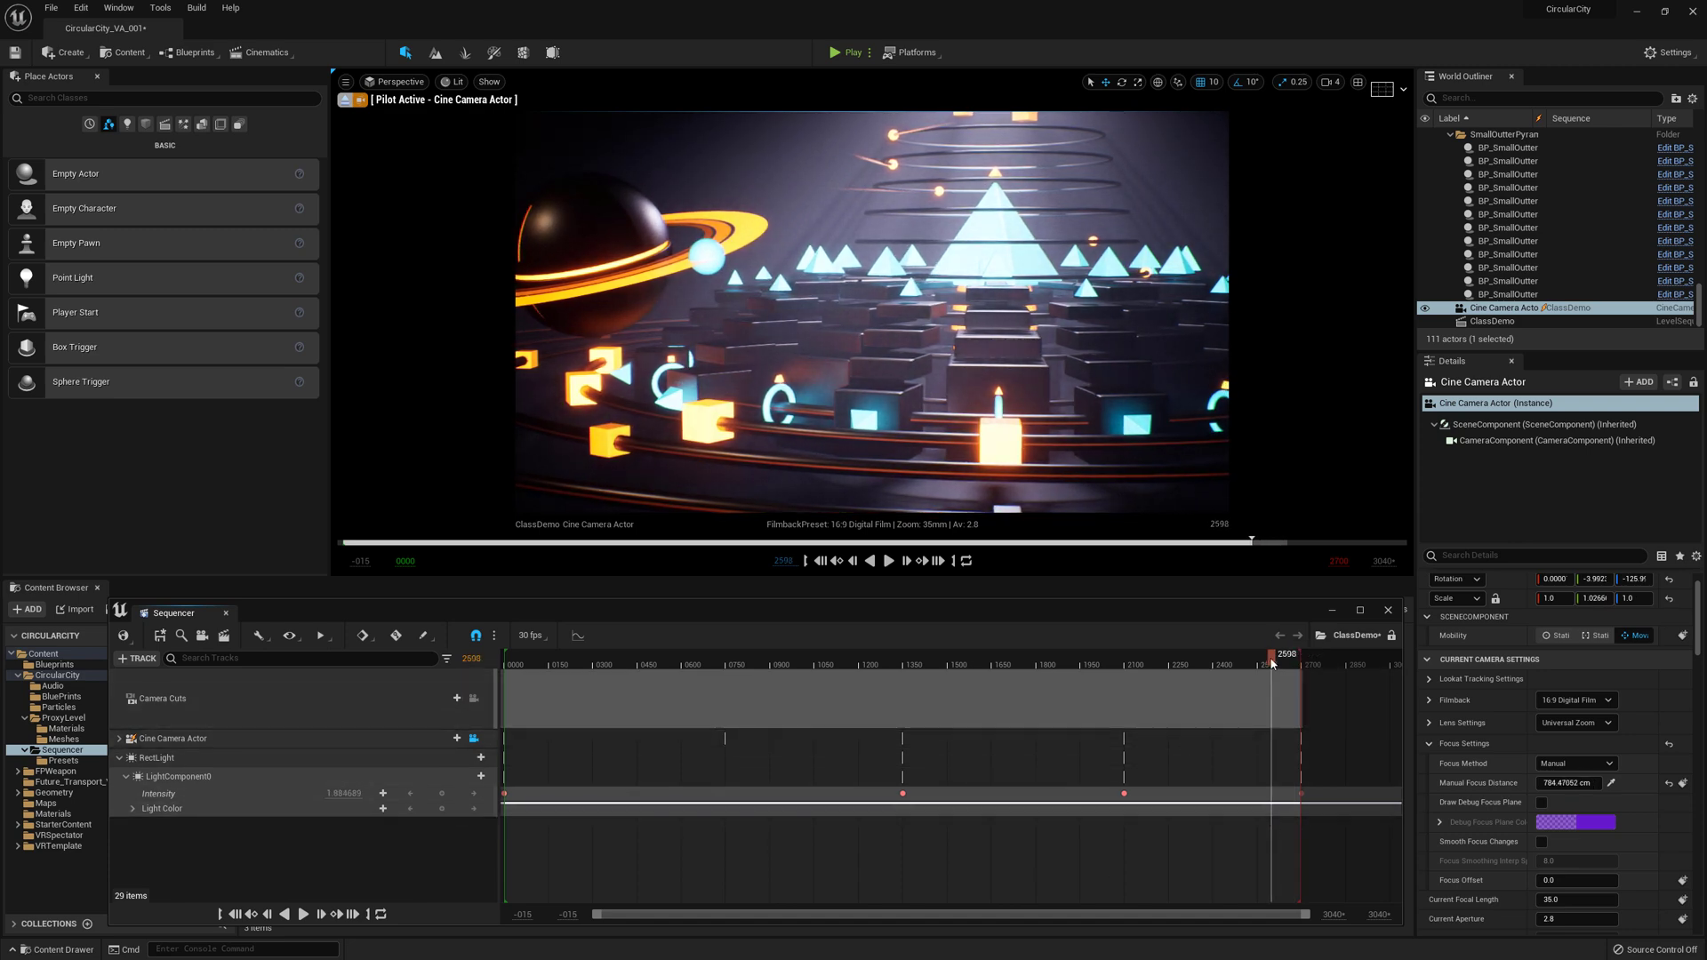
pyautogui.moveTo(1273, 698); pyautogui.dragTo(964, 697)
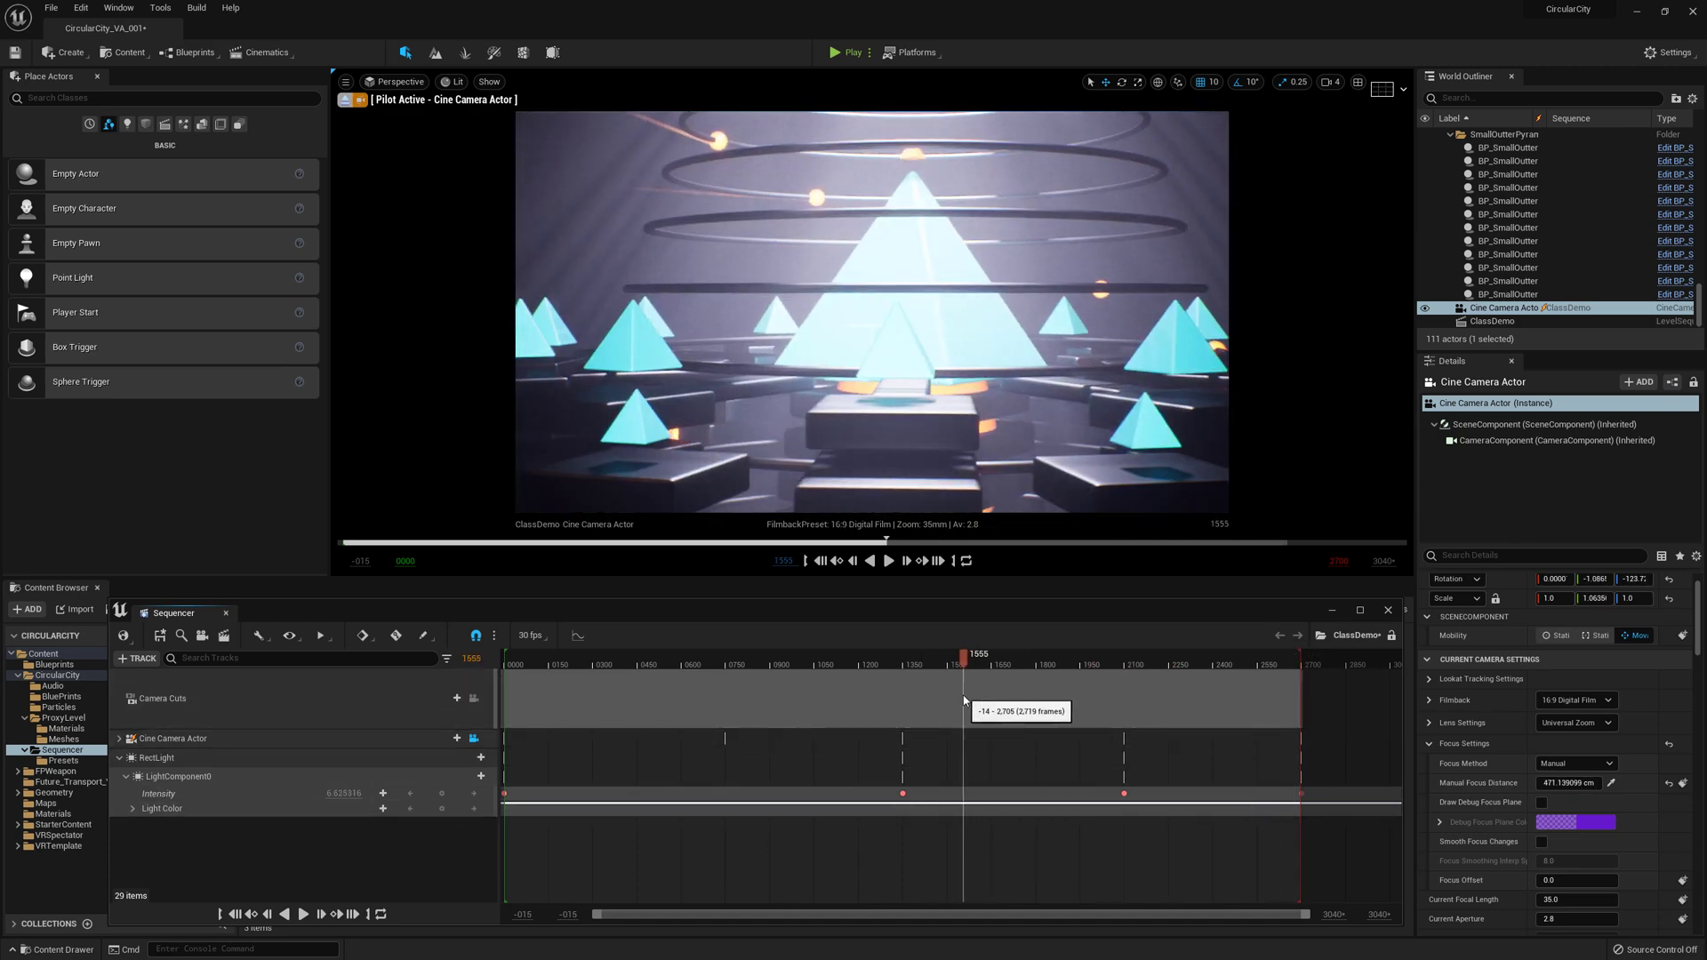
pyautogui.click(304, 915)
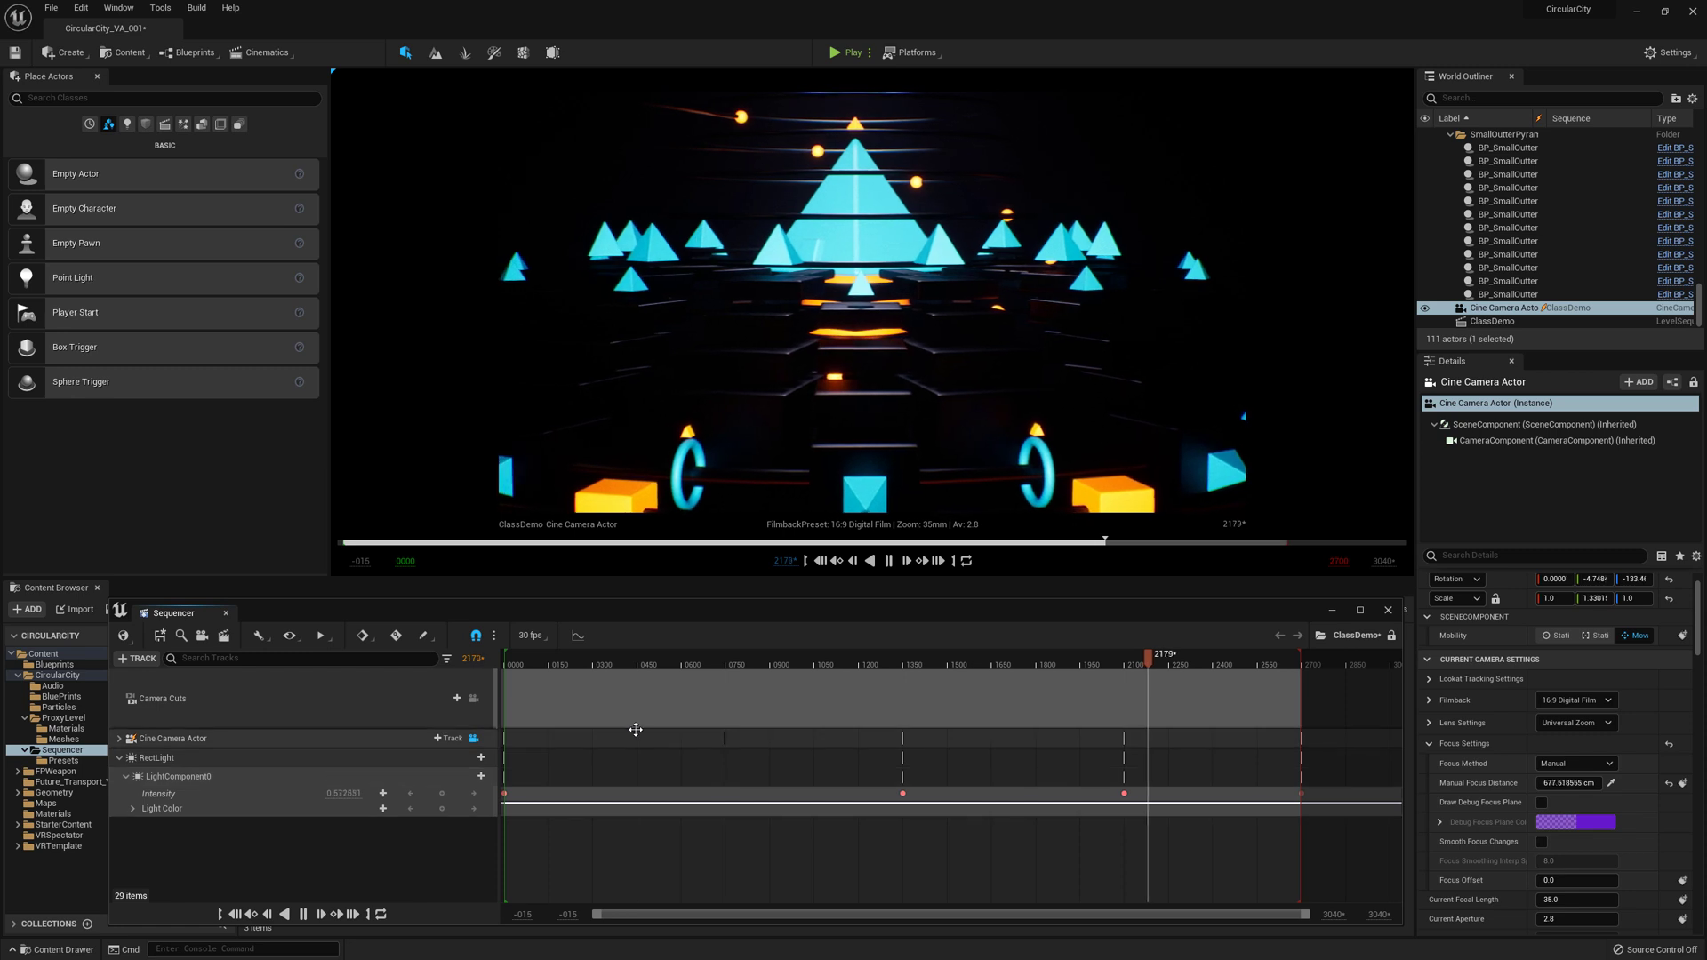
pyautogui.click(317, 914)
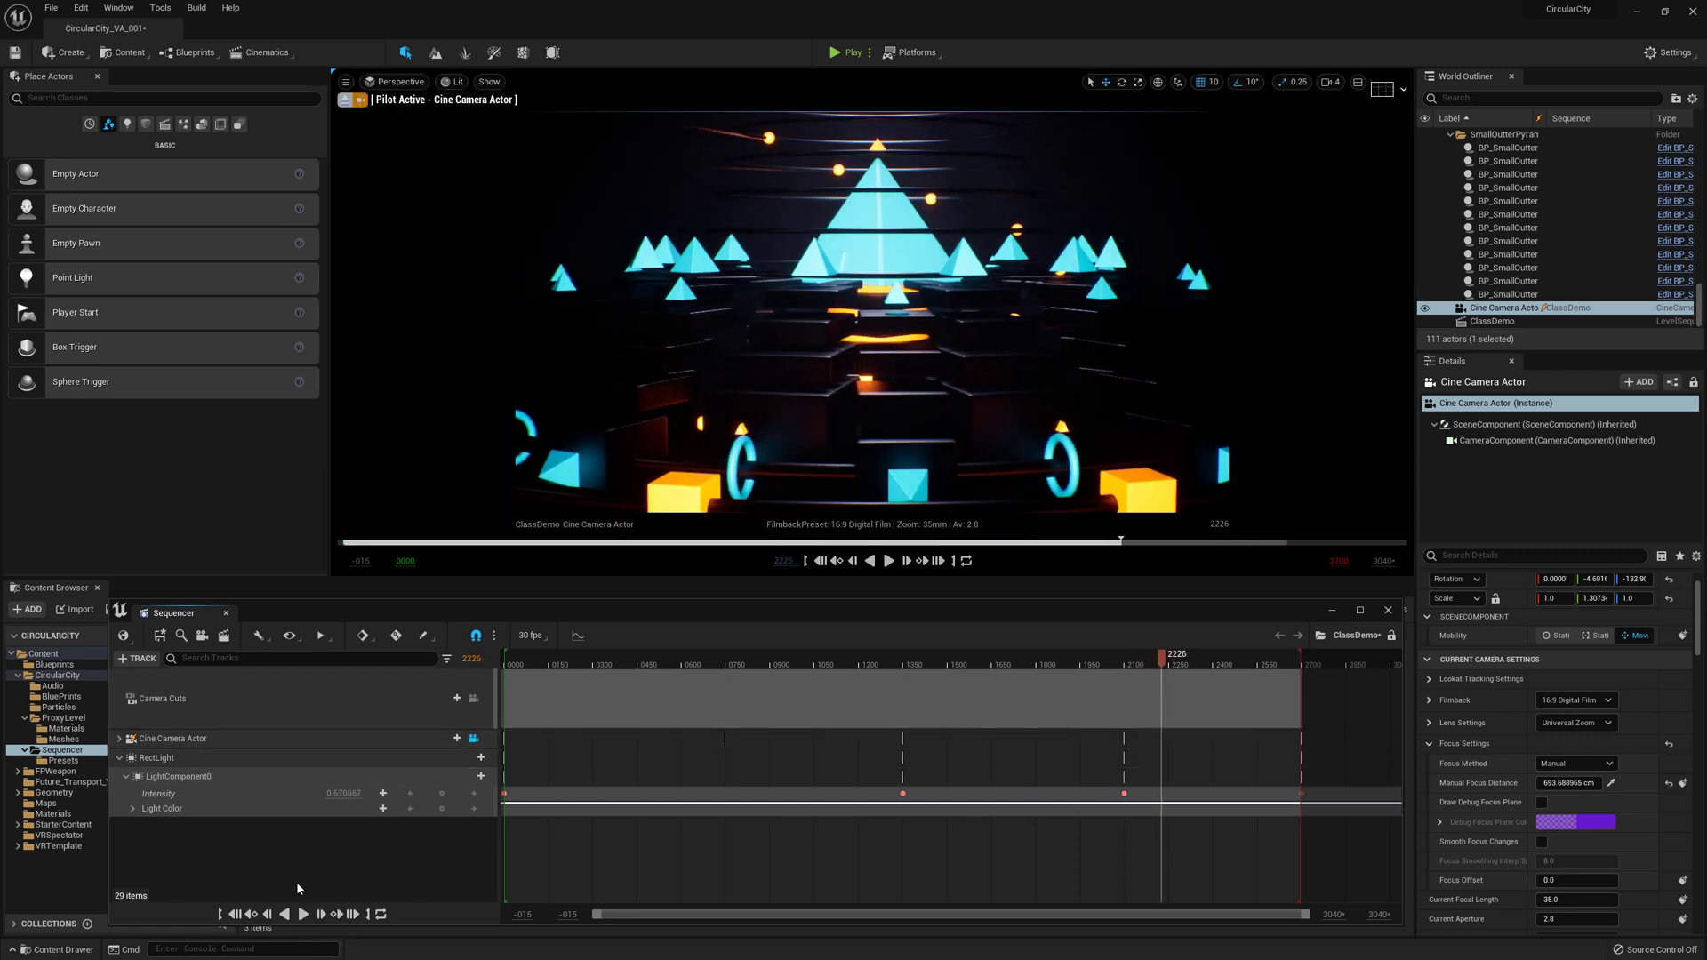
# Save the ClassDemo sequence and close its editor.
pyautogui.click(160, 637)
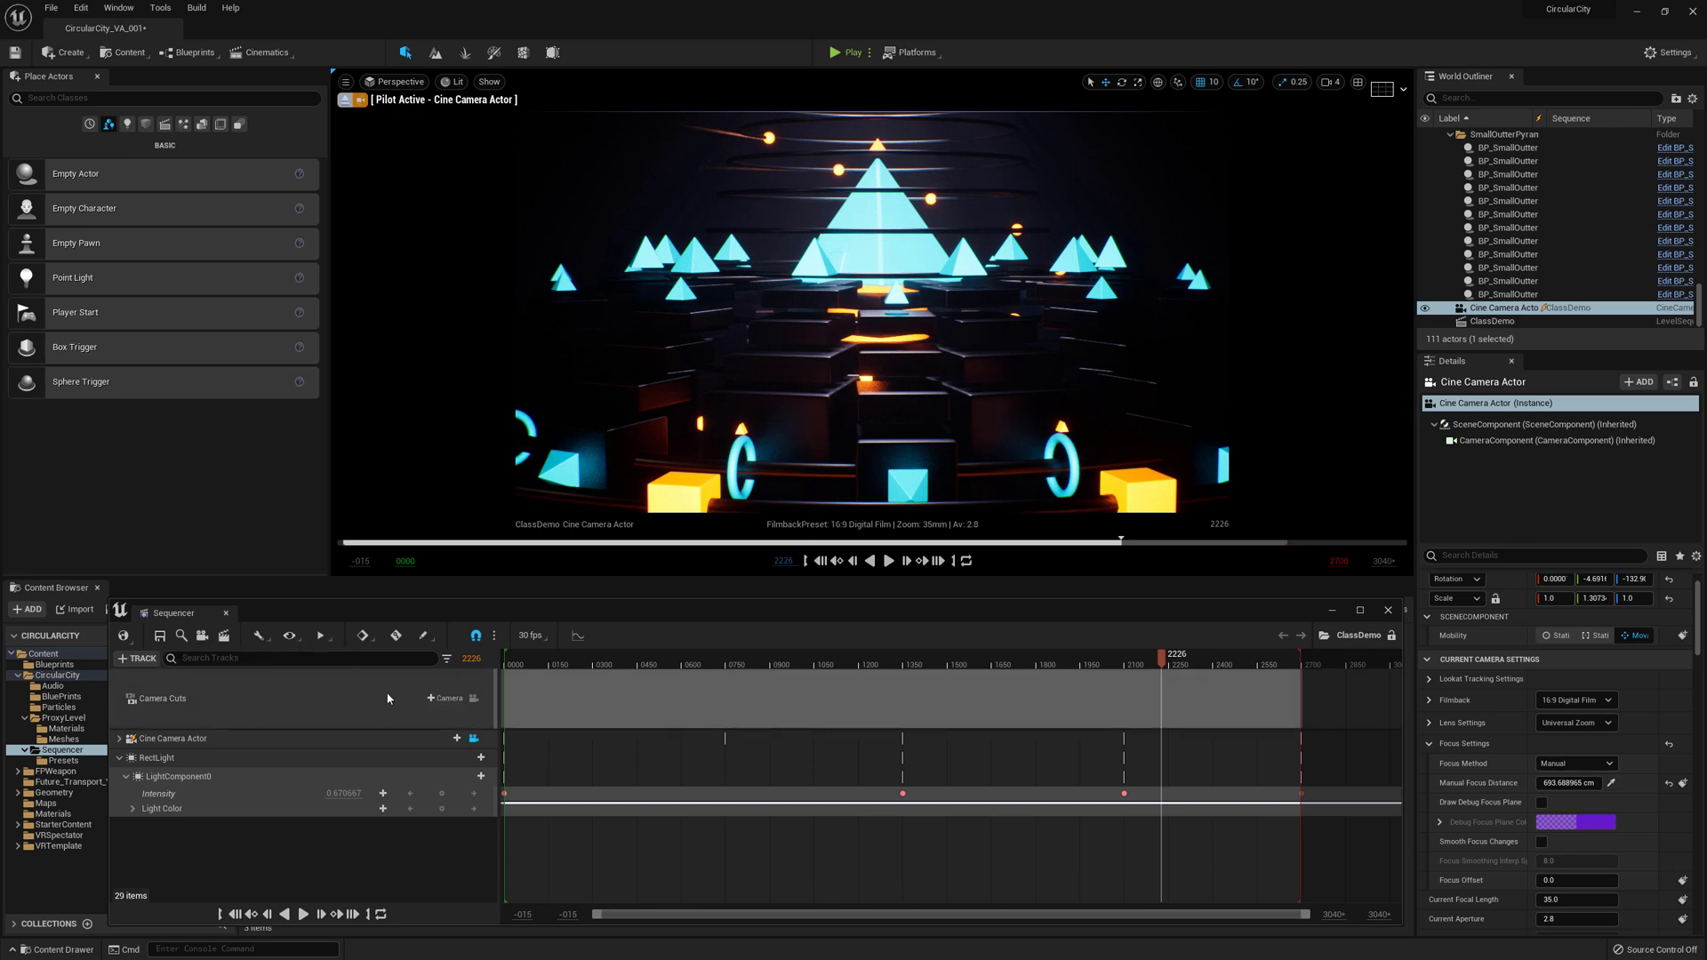
pyautogui.click(1388, 612)
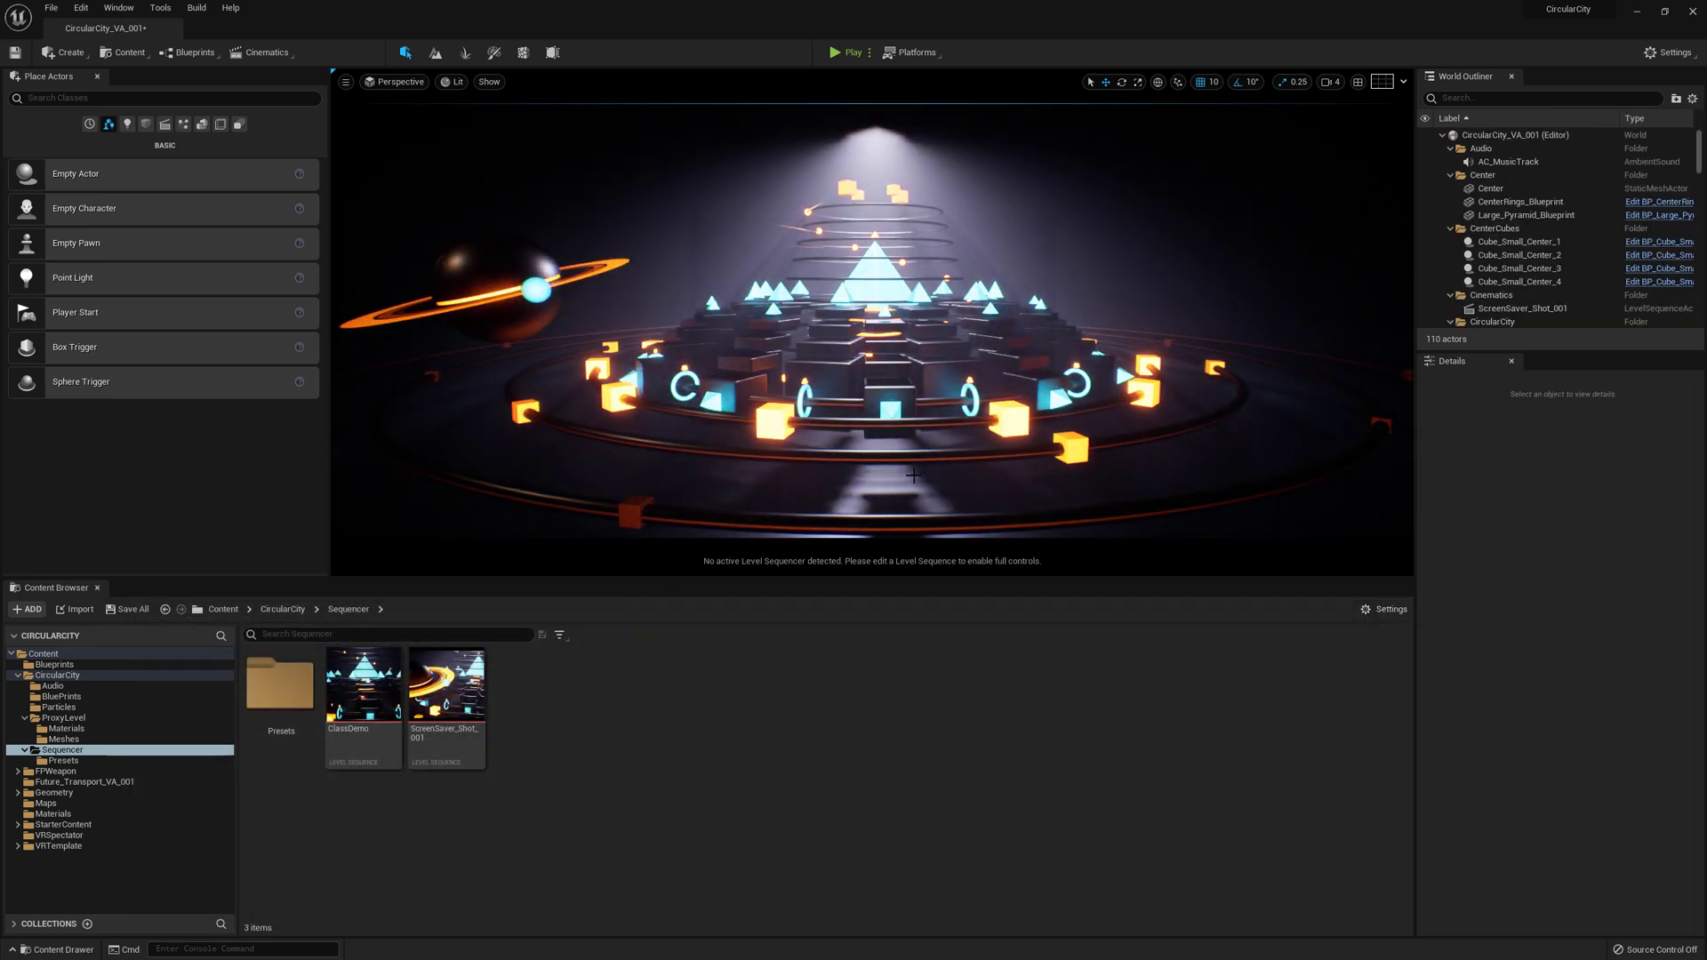
# Find the ScreenSaver_Shot_001 sequence actor in the level, show the scene's actor icons and turn off its Auto Play.
pyautogui.scroll(4, 914, 476)
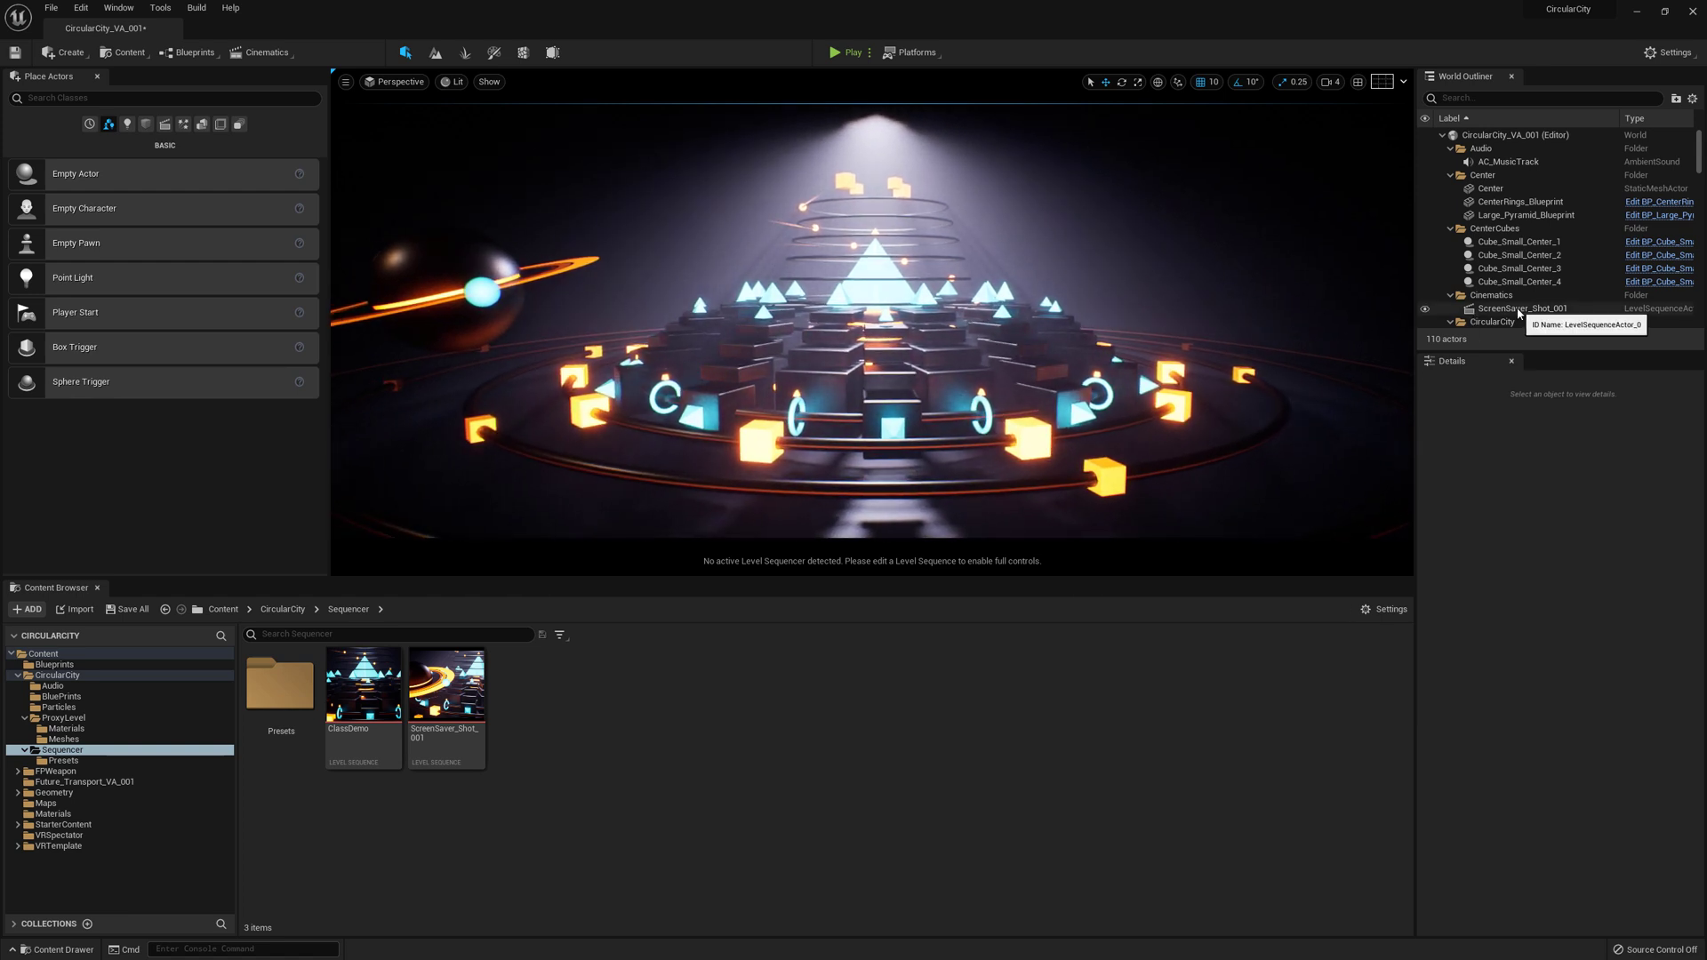
pyautogui.click(1516, 309)
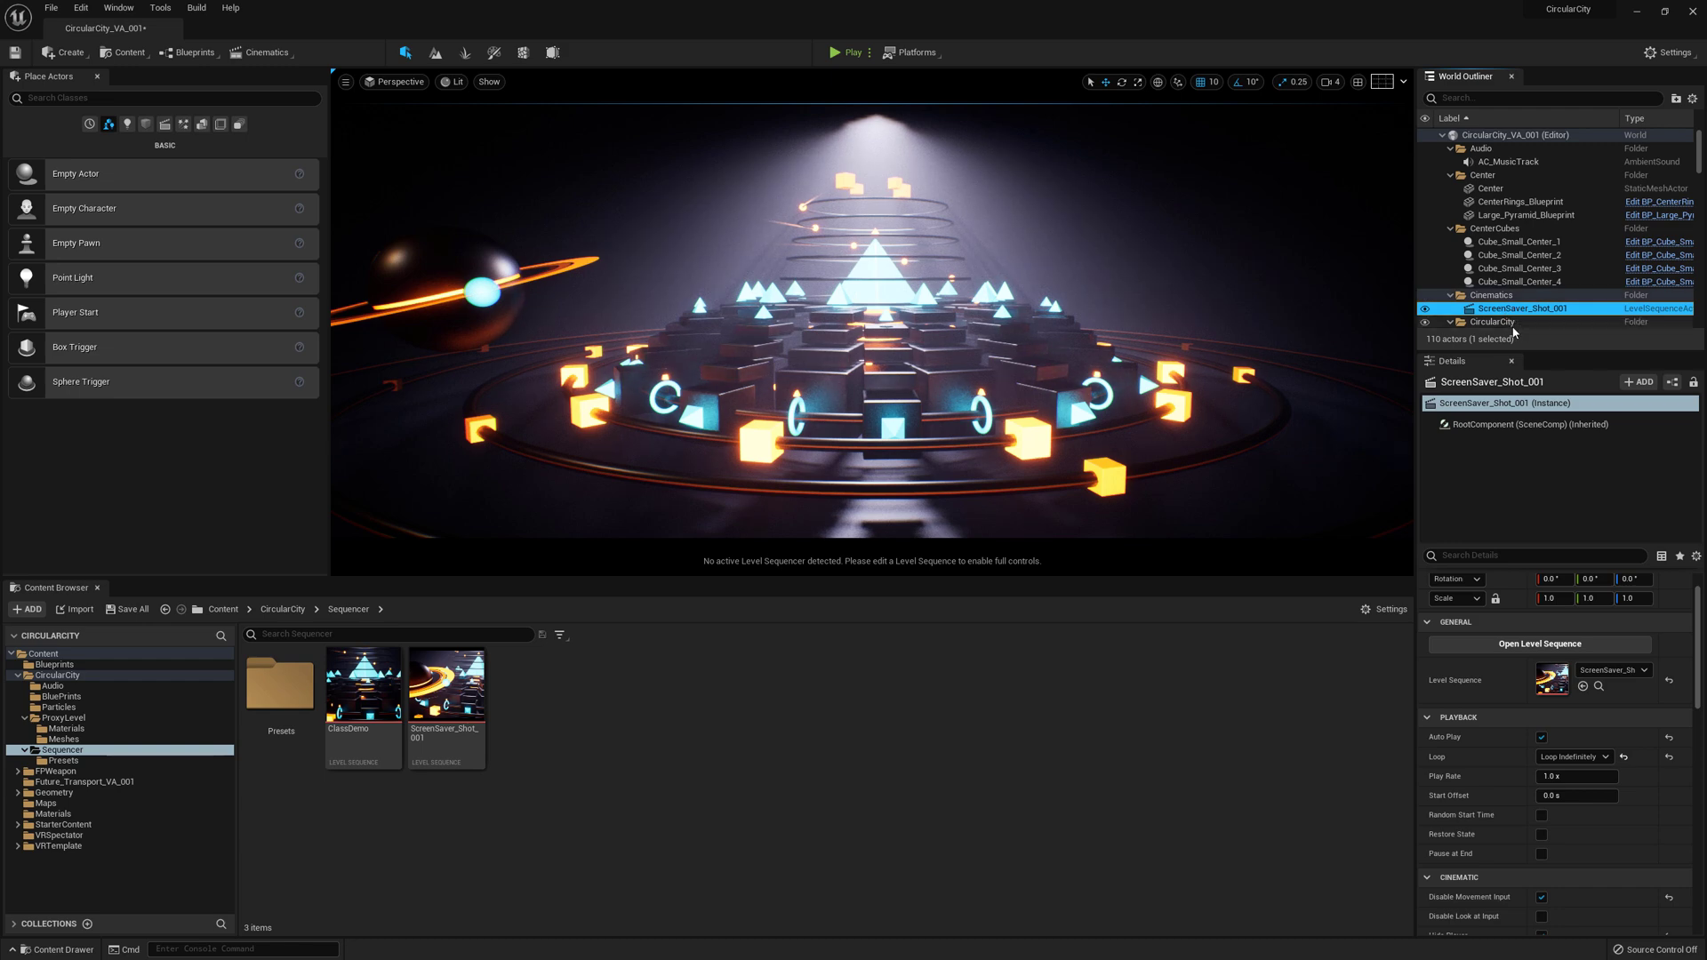
pyautogui.doubleClick(1515, 308)
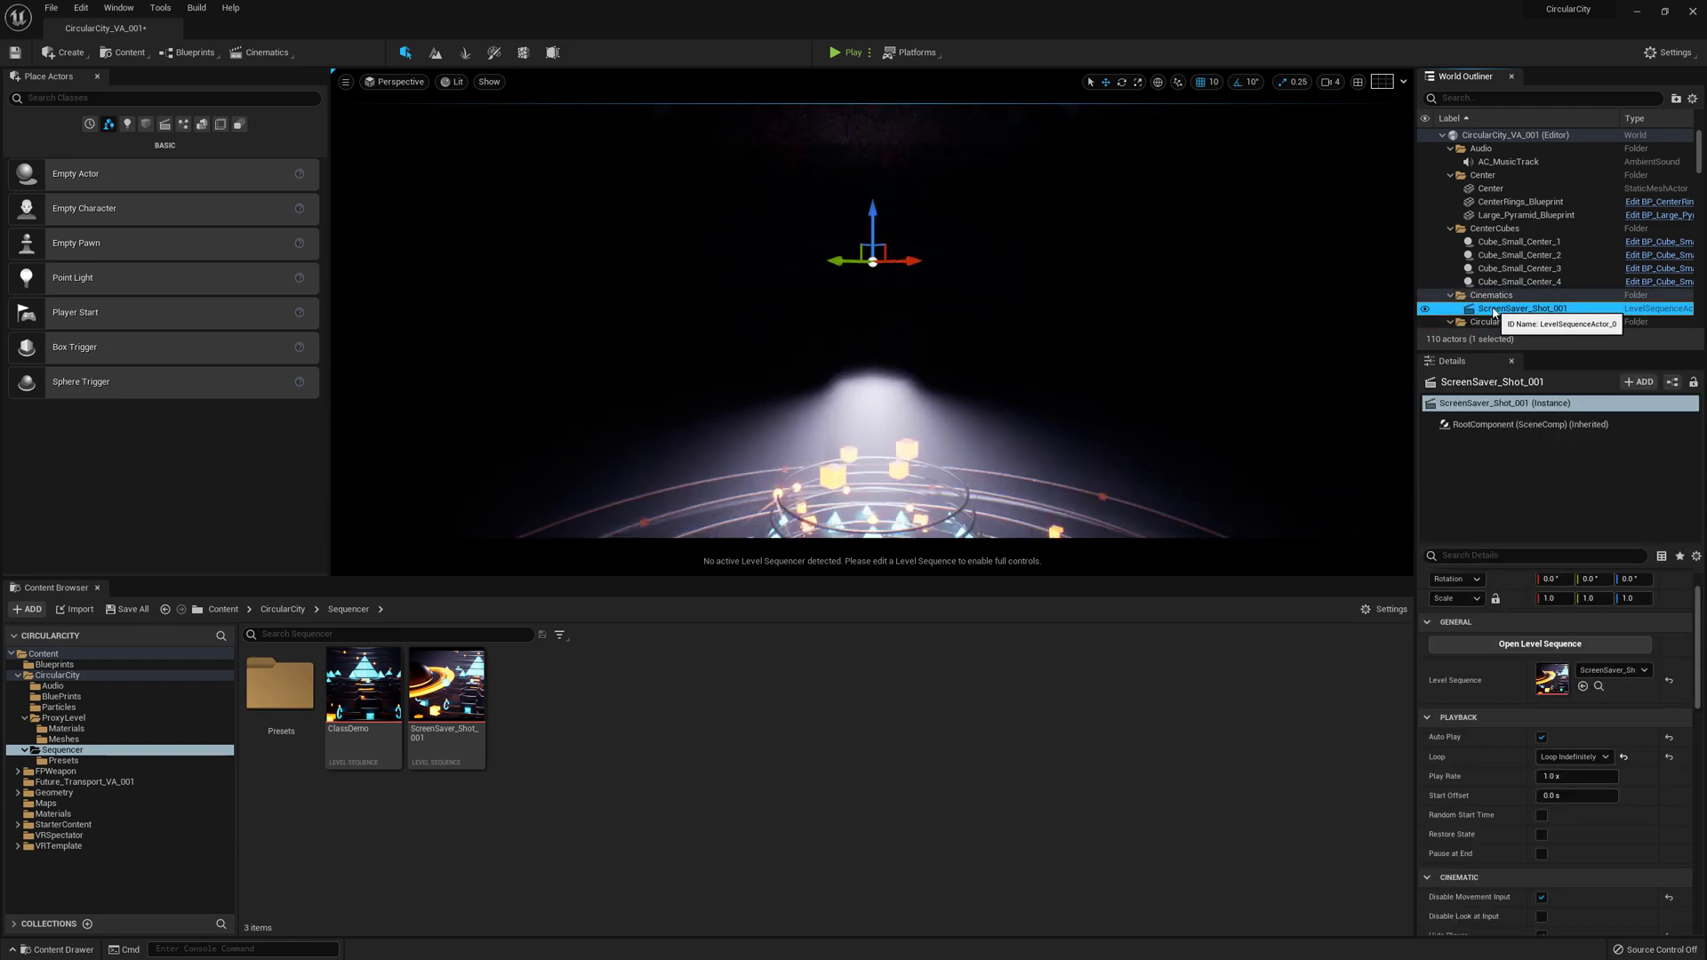
pyautogui.moveTo(1176, 375); pyautogui.dragTo(1163, 340, button='right')
pyautogui.press('g')
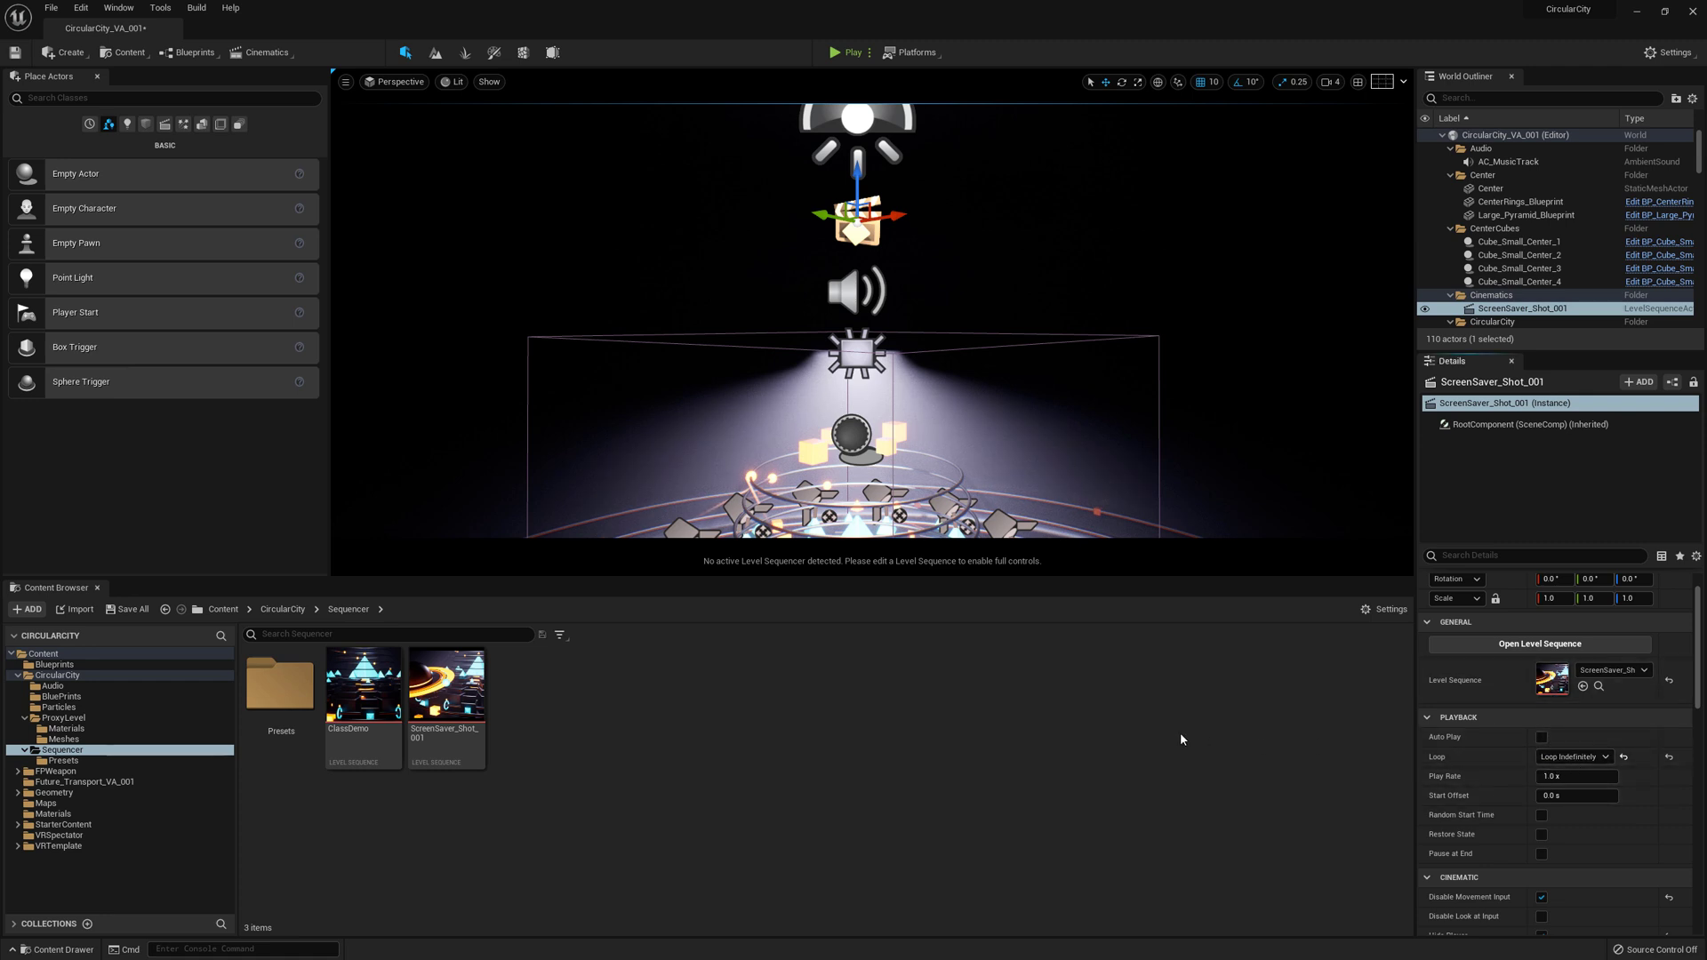
pyautogui.moveTo(366, 684); pyautogui.dragTo(636, 415)
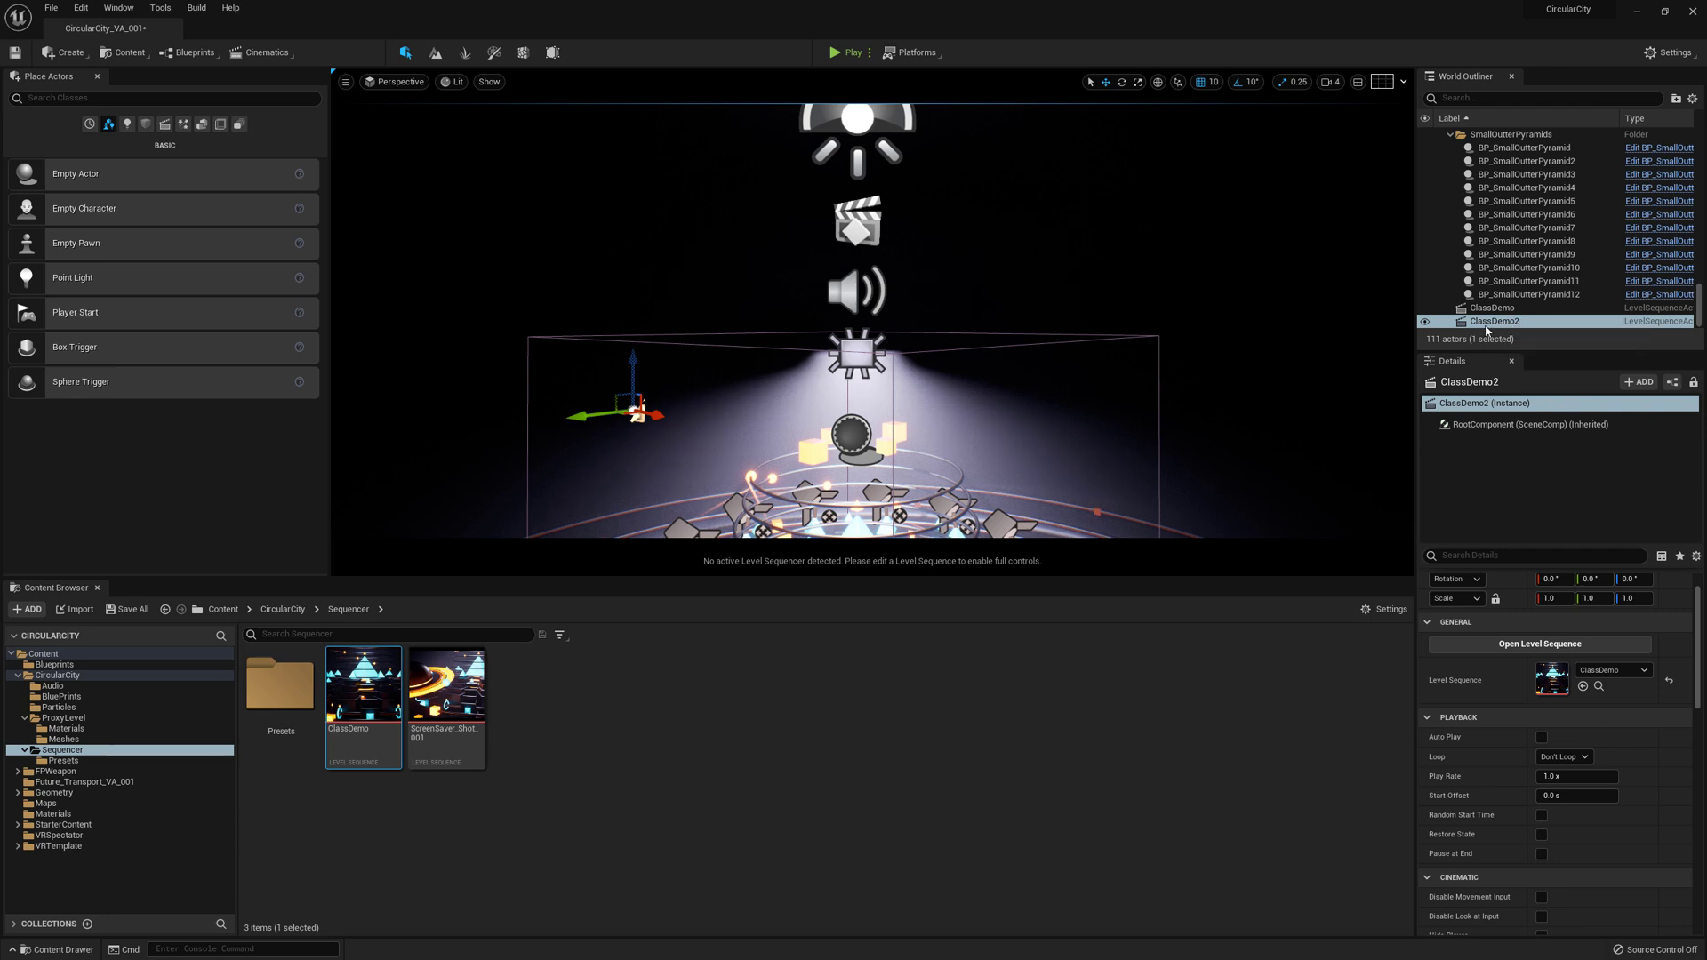
pyautogui.click(1511, 322)
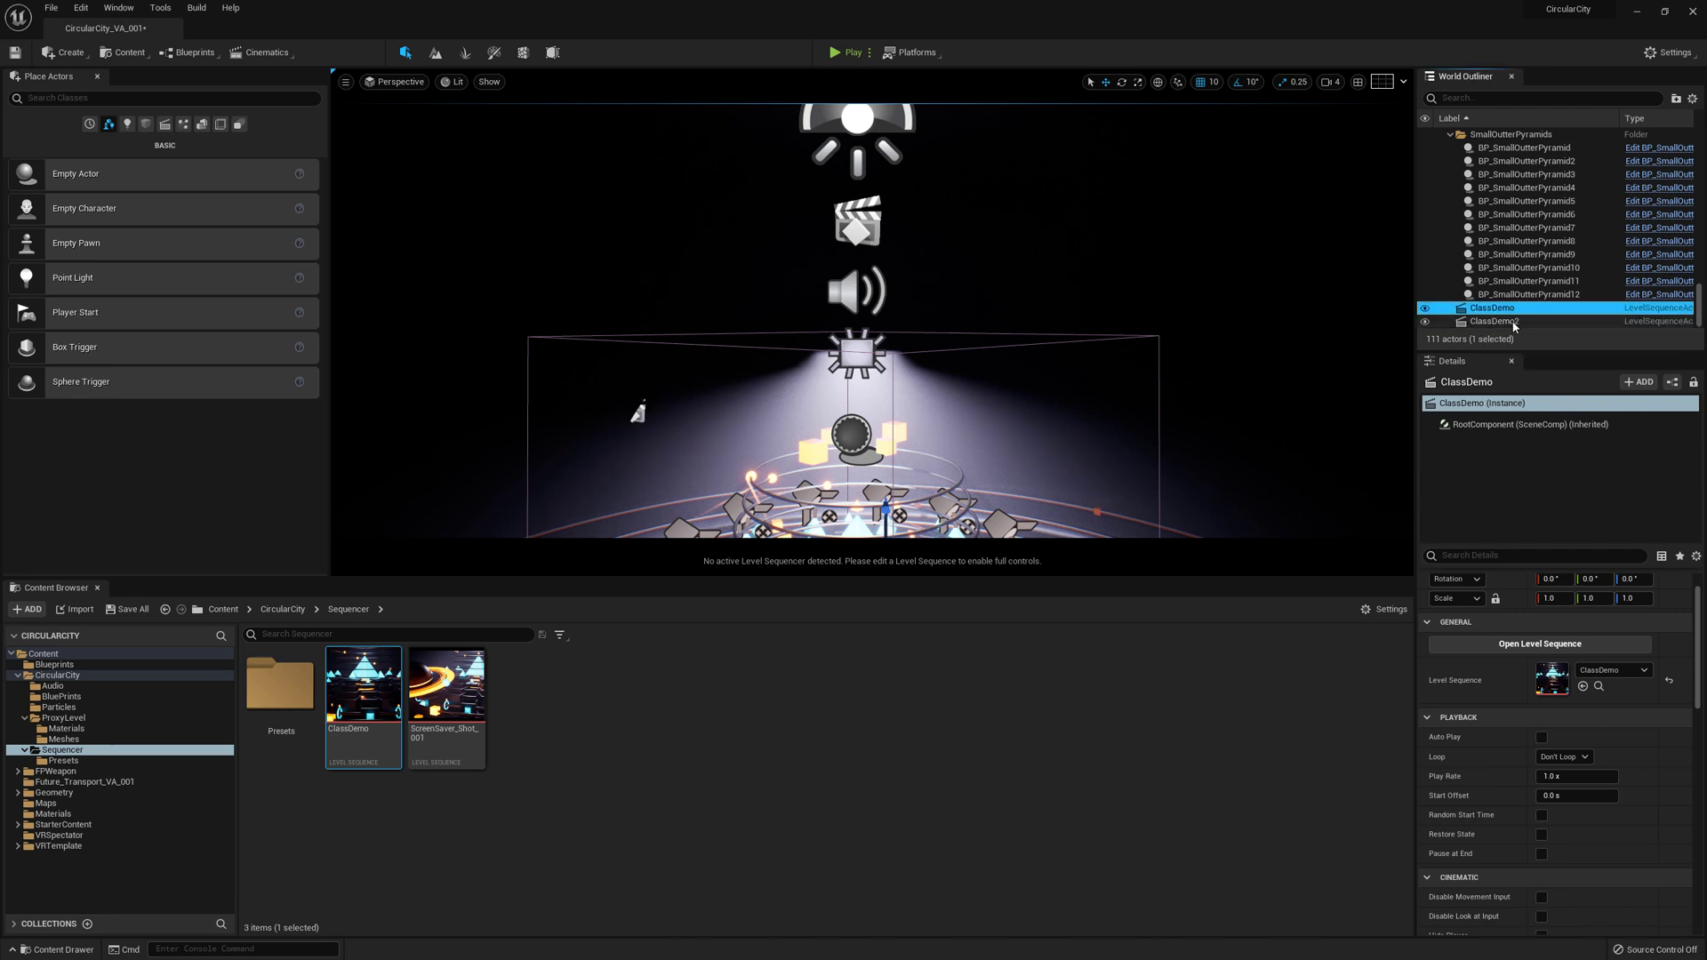
pyautogui.press('Delete')
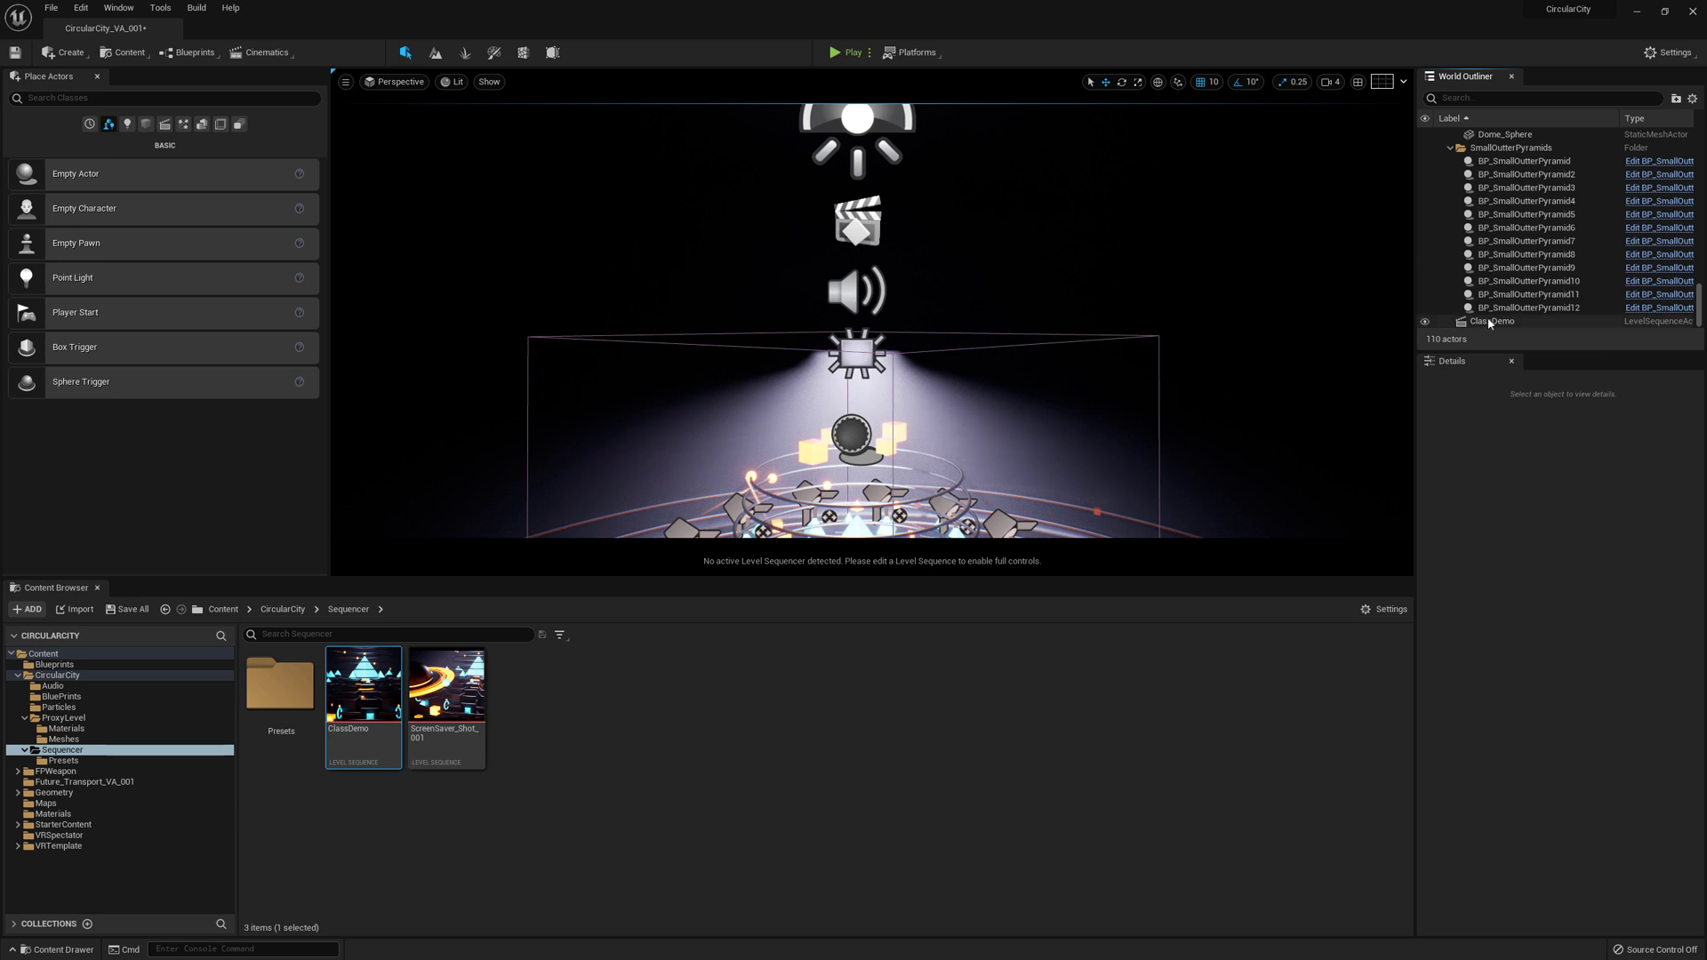
# Move the ClassDemo sequence actor into the Cinematics folder of the level and locate it there.
pyautogui.click(1490, 322)
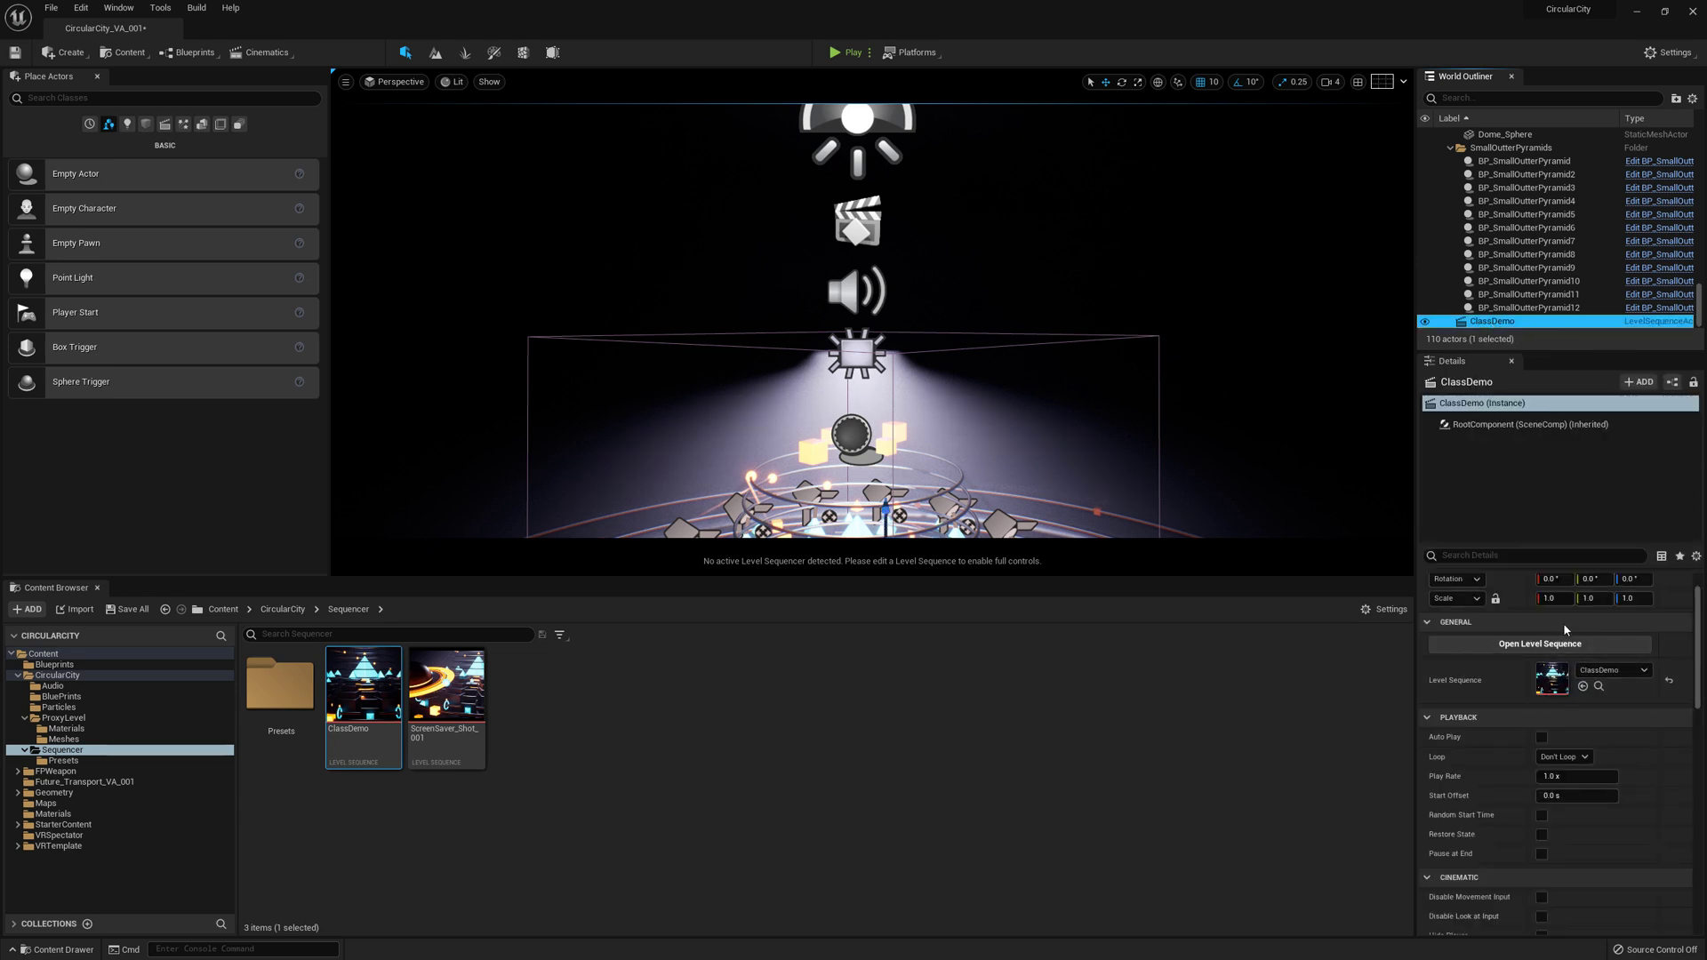
pyautogui.rightClick(1536, 327)
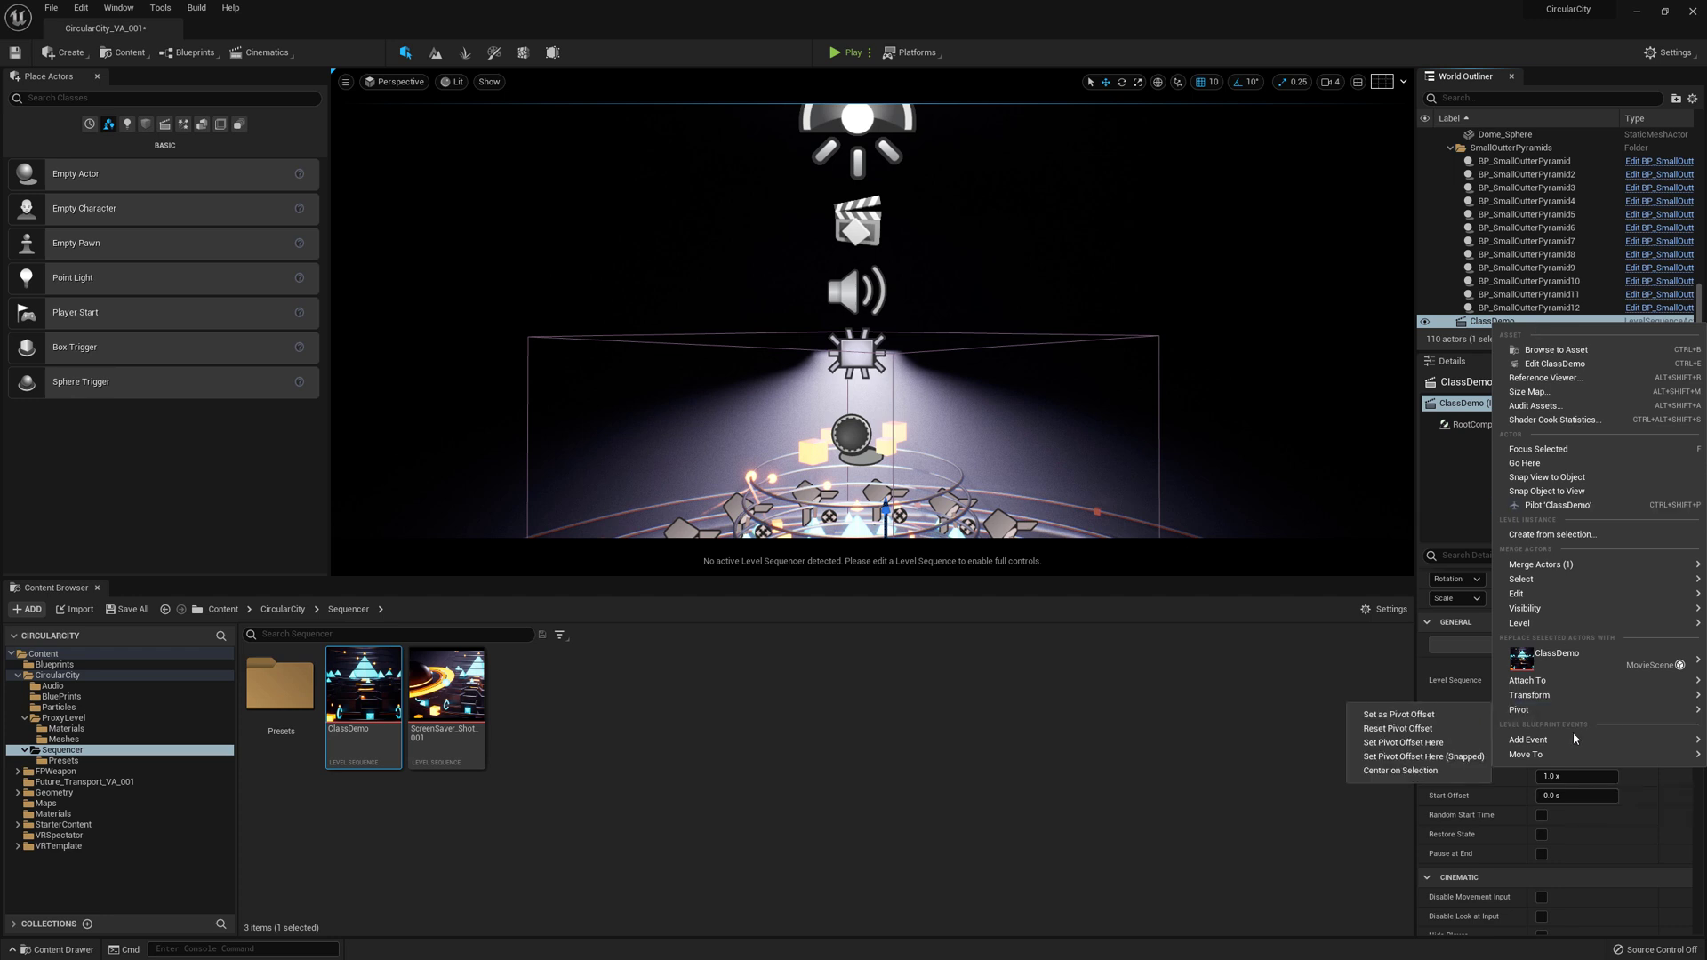
pyautogui.moveTo(1572, 759)
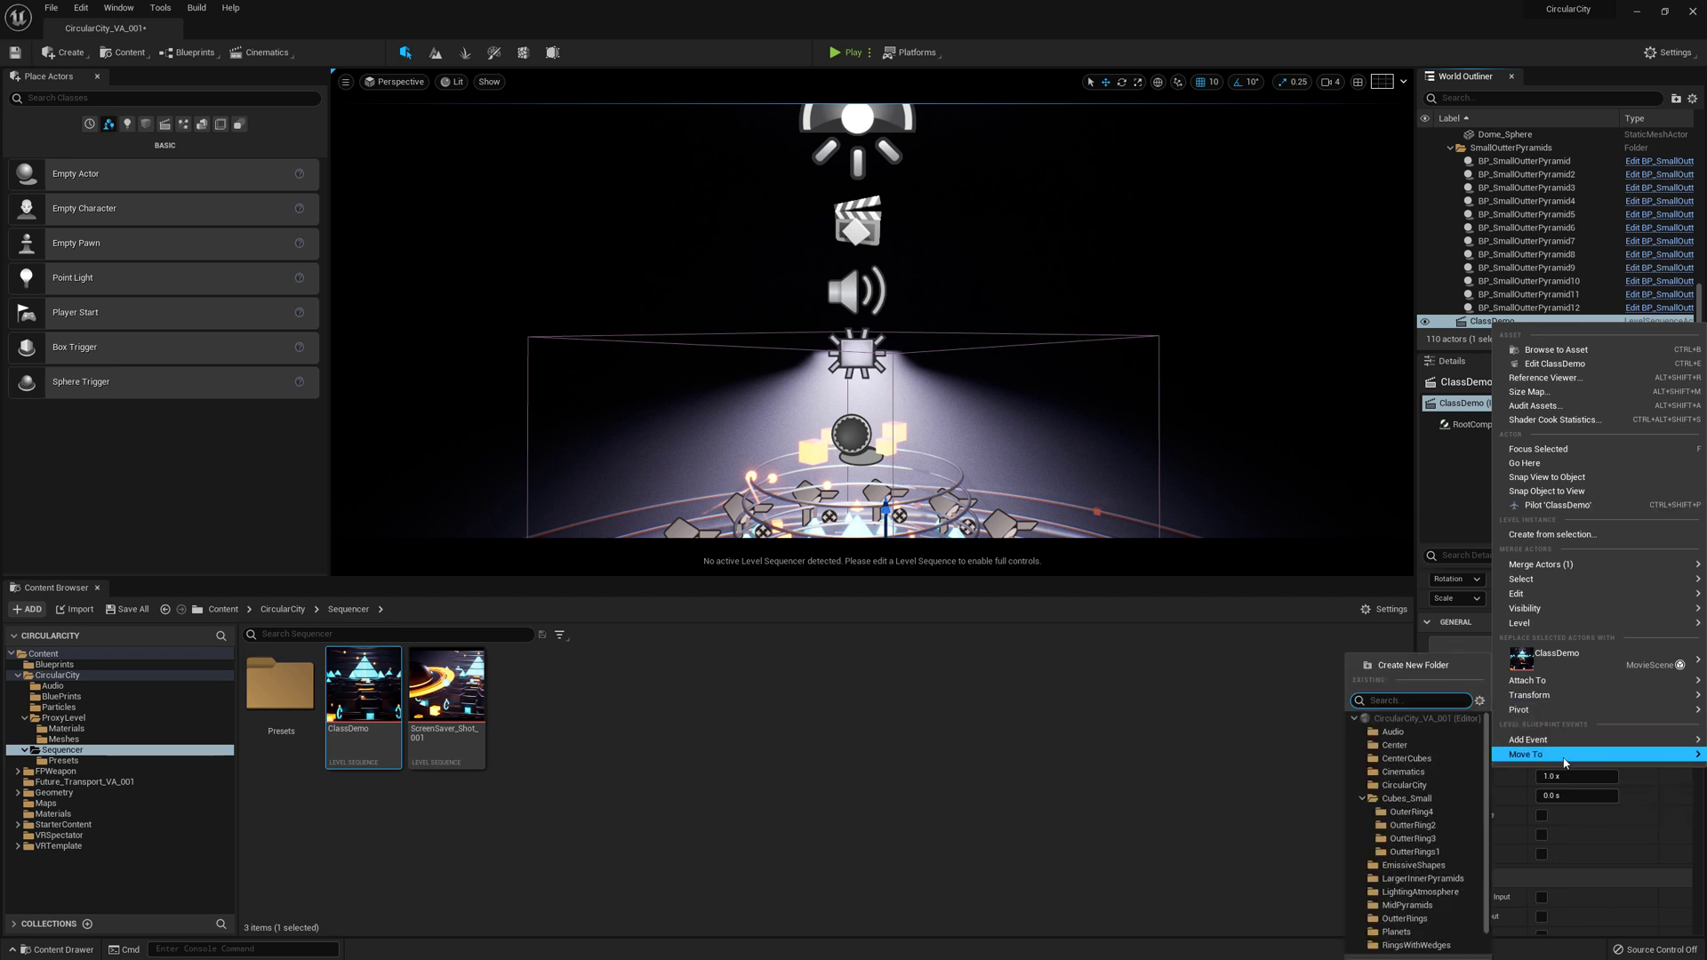
pyautogui.click(1443, 774)
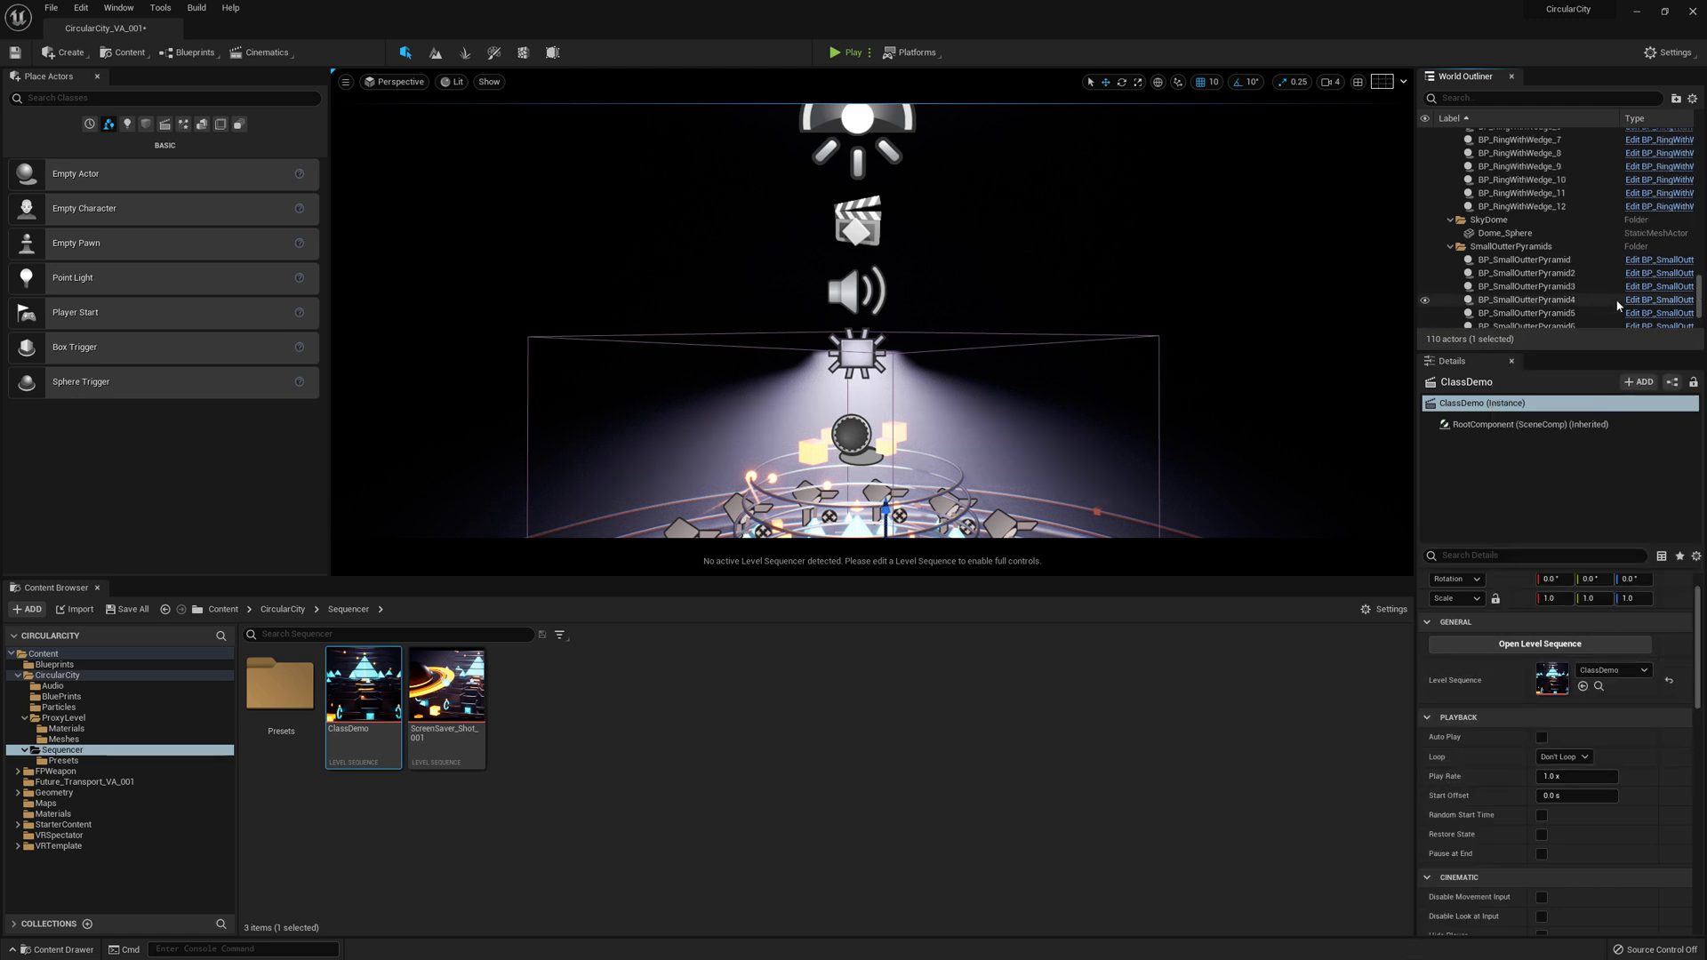
pyautogui.scroll(3, 1620, 307)
pyautogui.scroll(-8, 1616, 305)
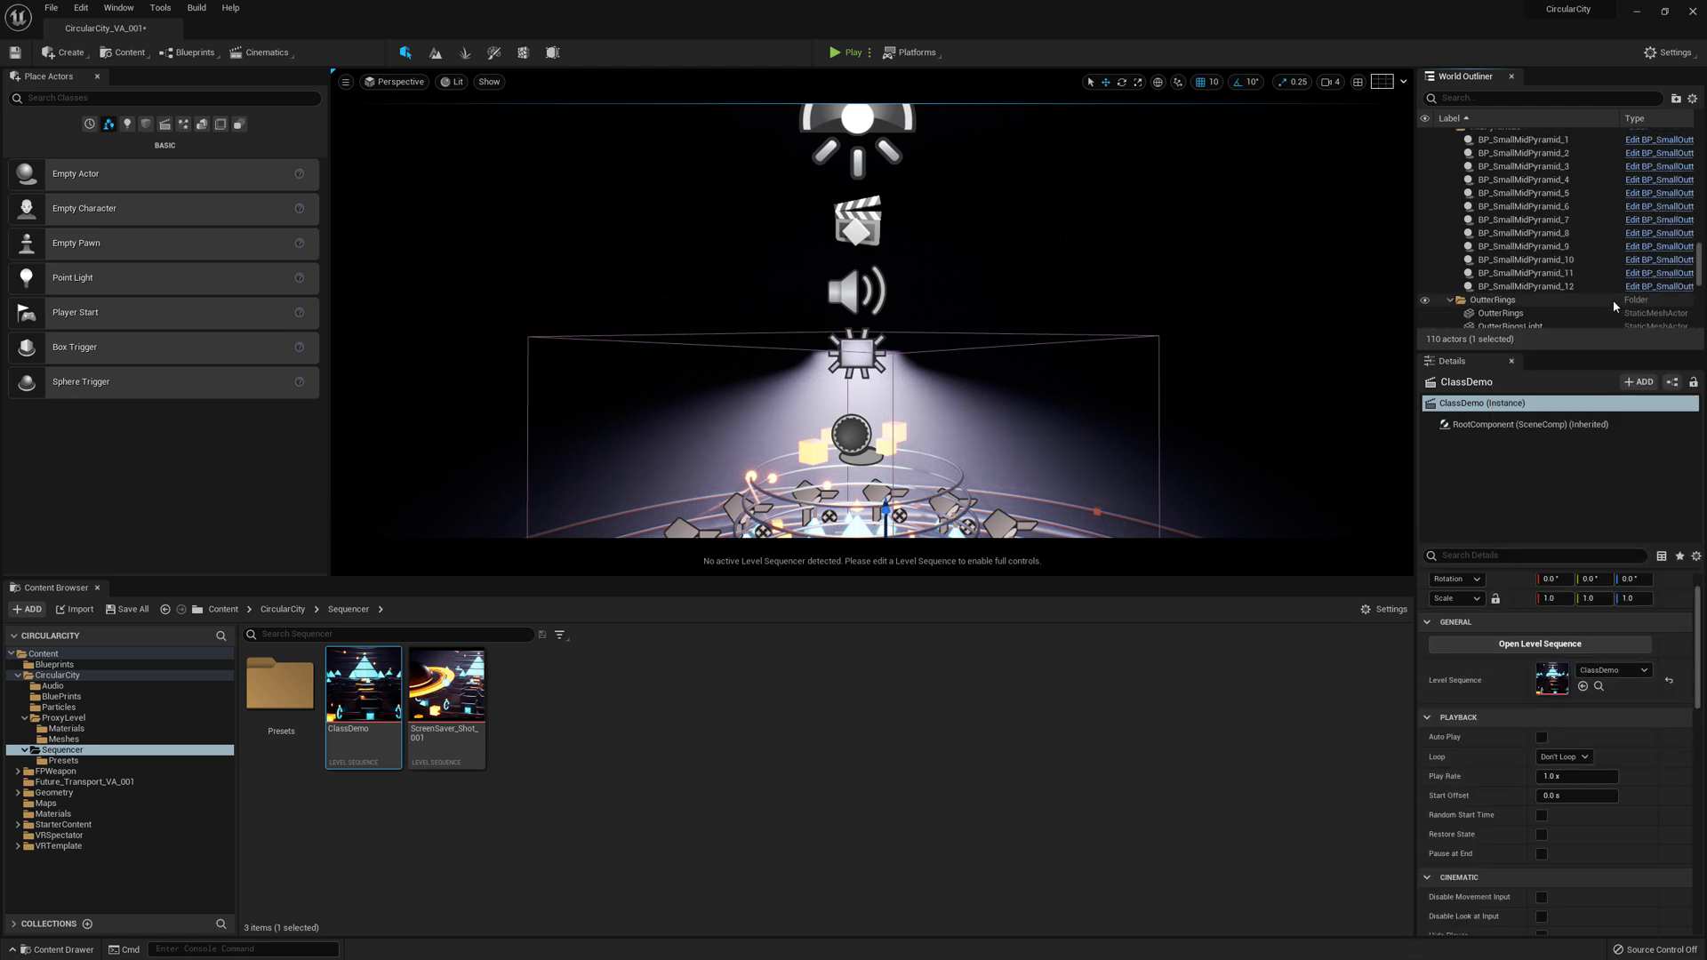
pyautogui.scroll(8, 1613, 301)
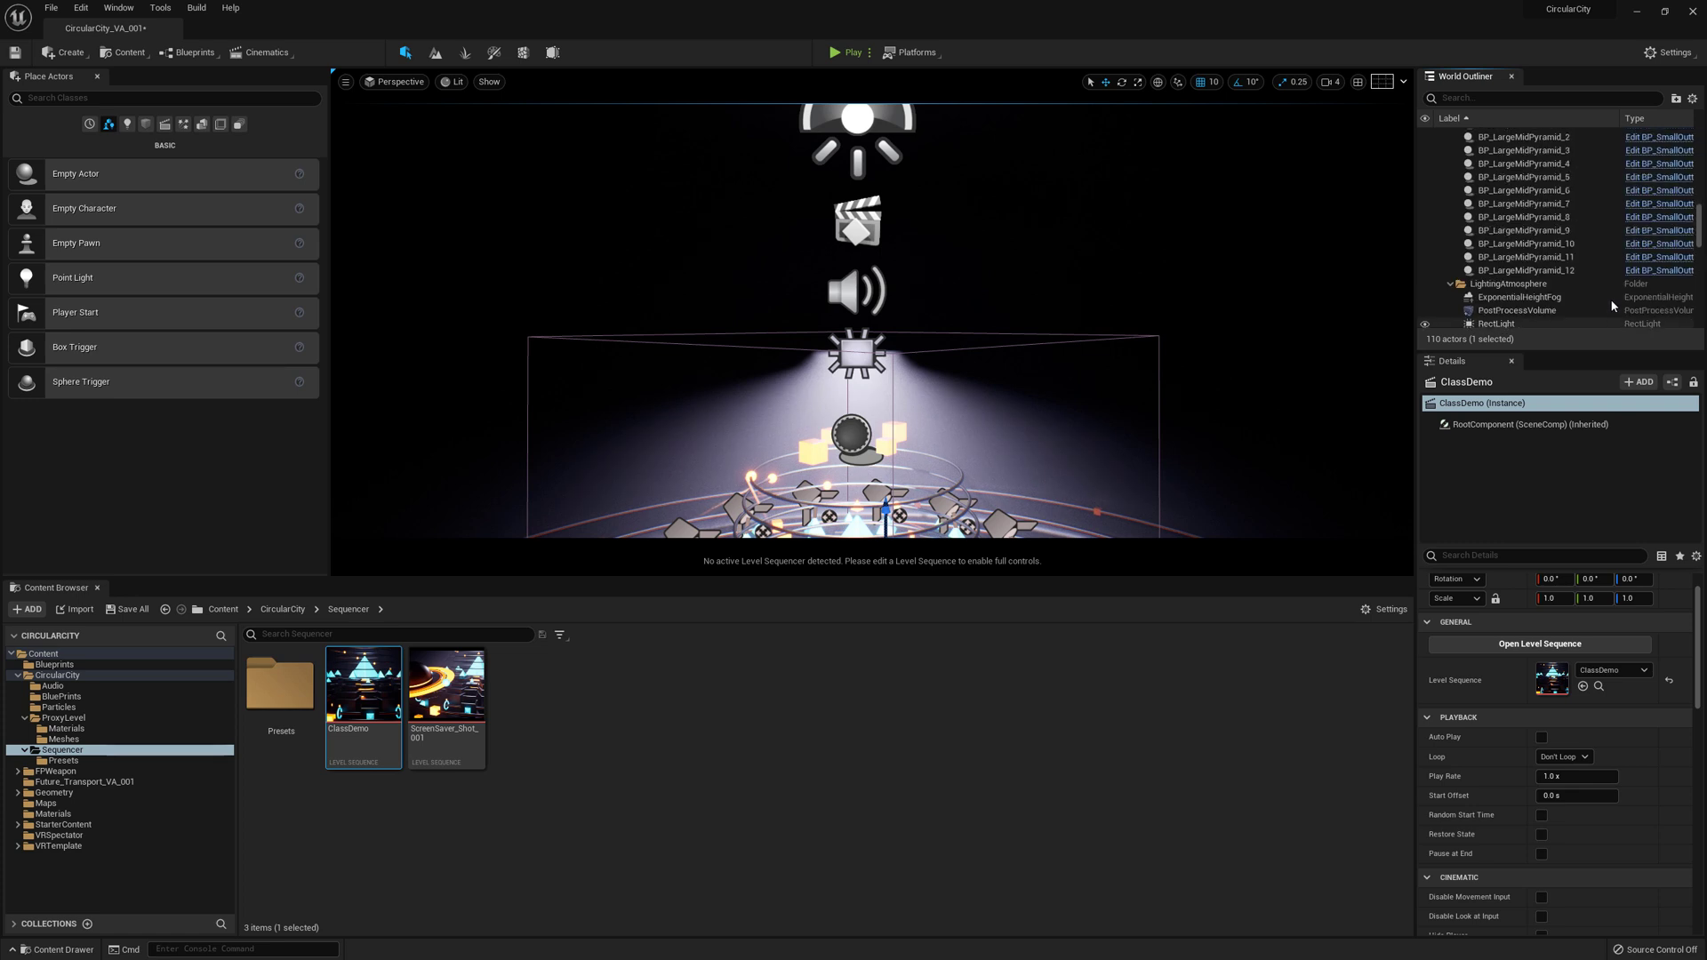
pyautogui.scroll(10, 1611, 305)
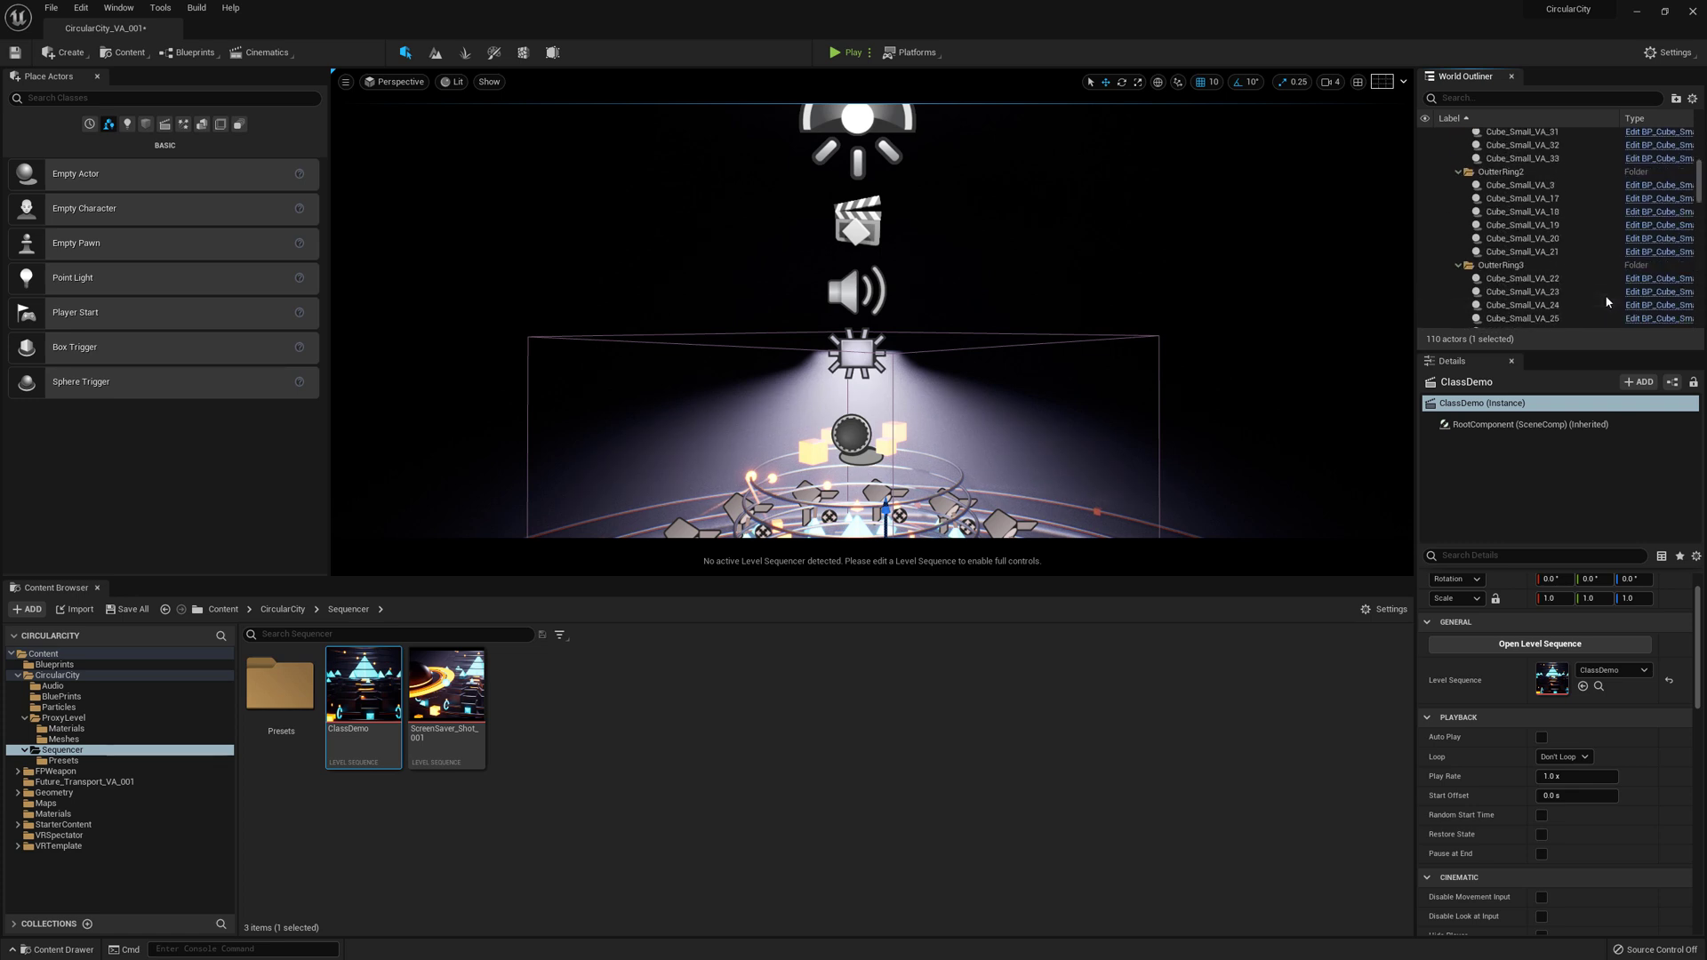
pyautogui.scroll(2, 1604, 295)
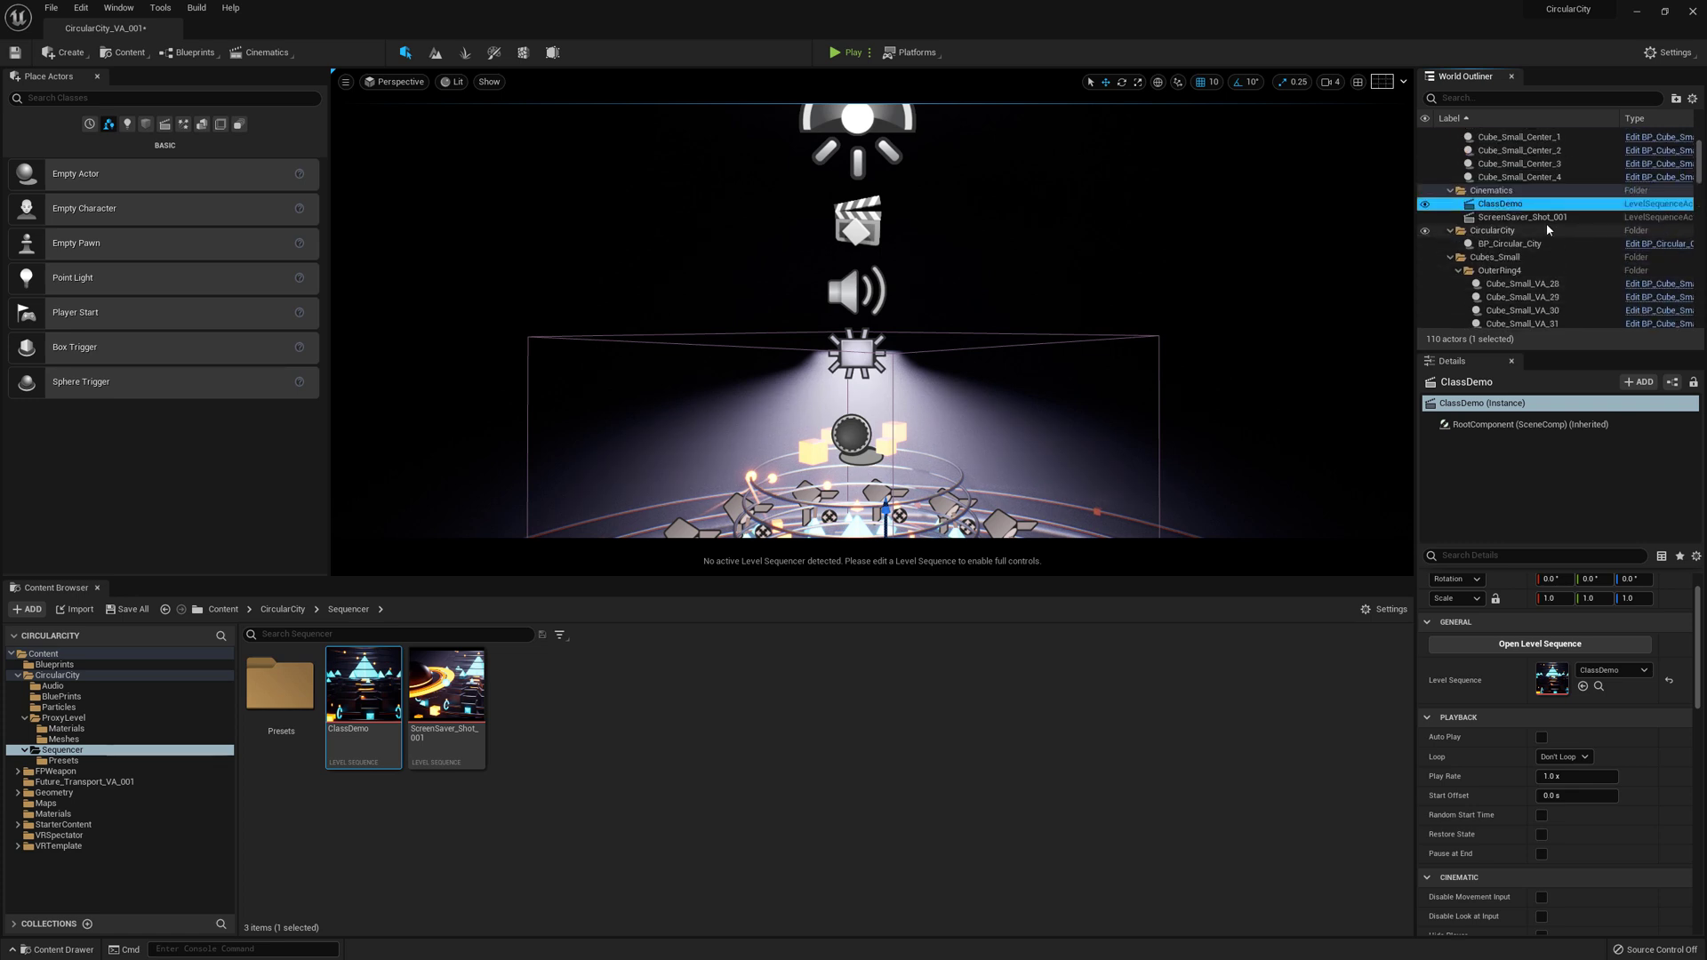
# Turn on Auto Play and set Loop to Loop Indefinitely for the ClassDemo actor, and test-play the level.
pyautogui.click(1542, 737)
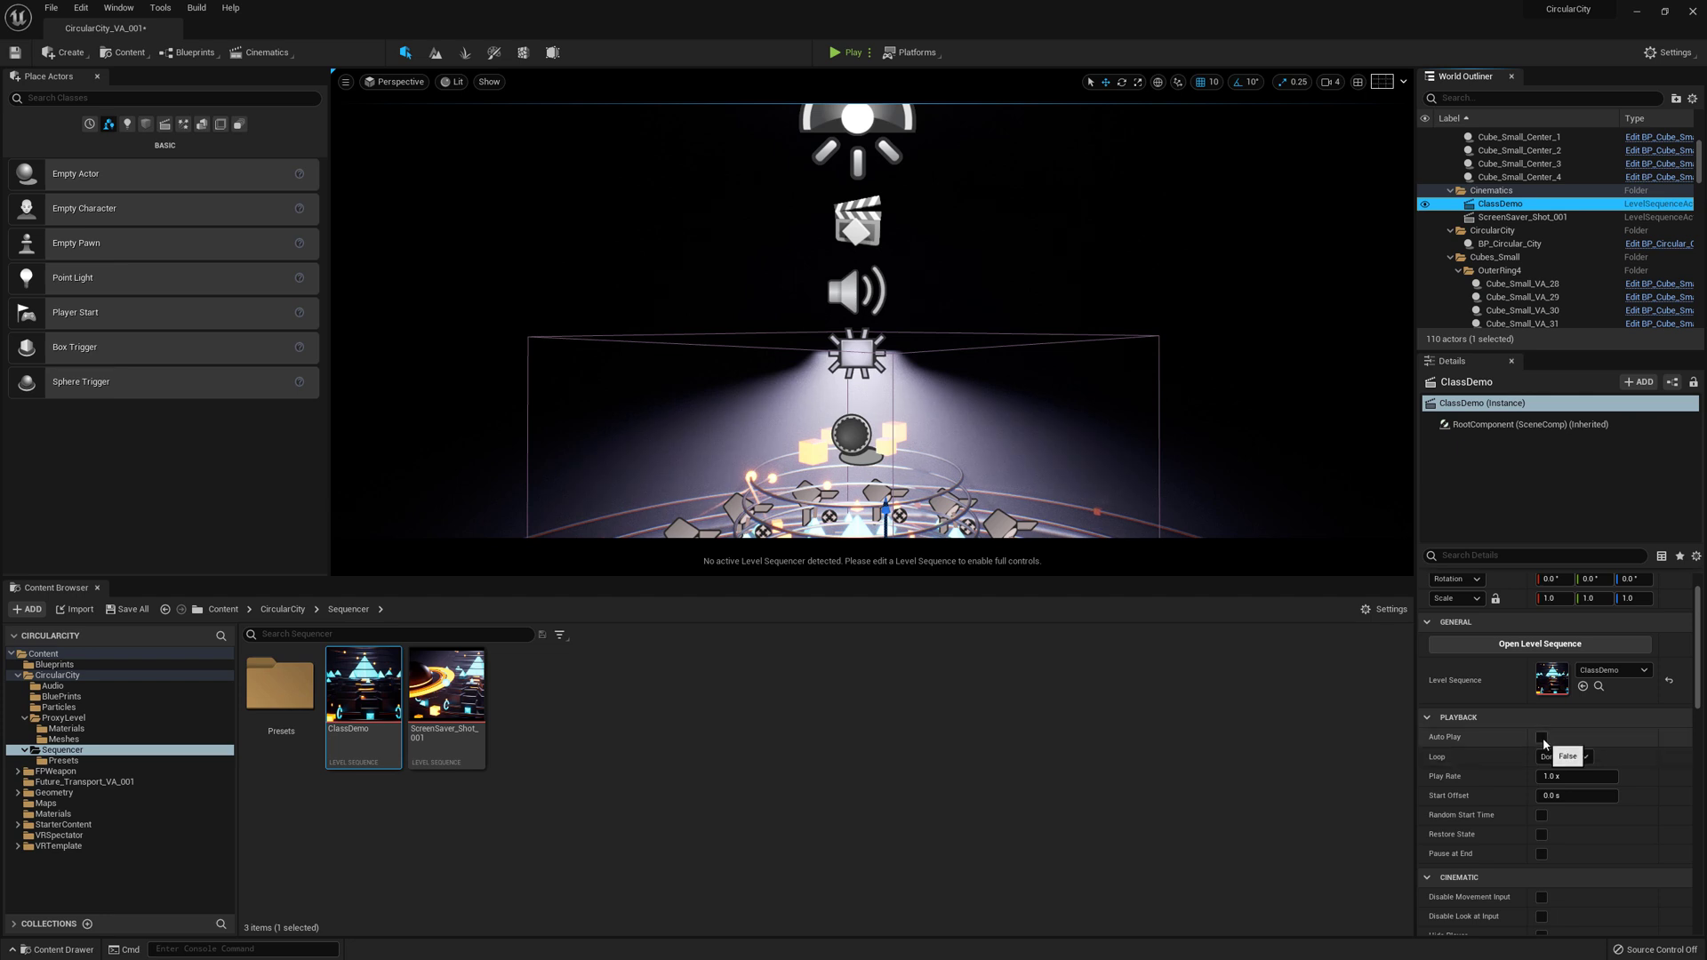
pyautogui.click(1563, 757)
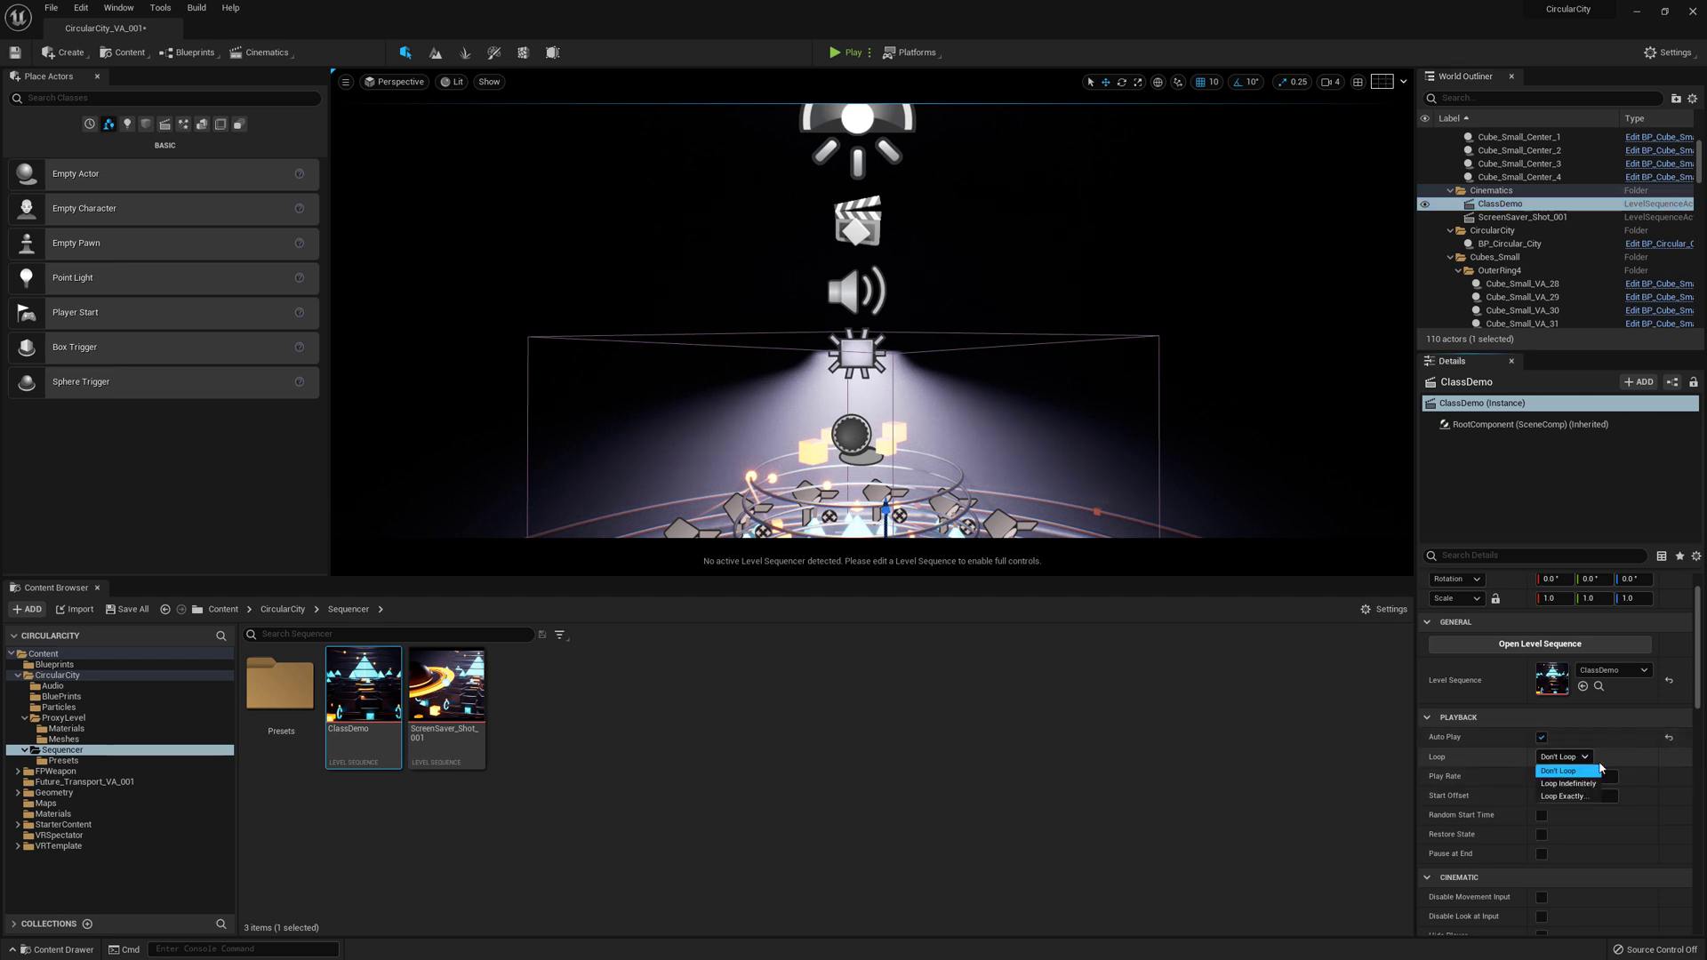
pyautogui.click(1588, 784)
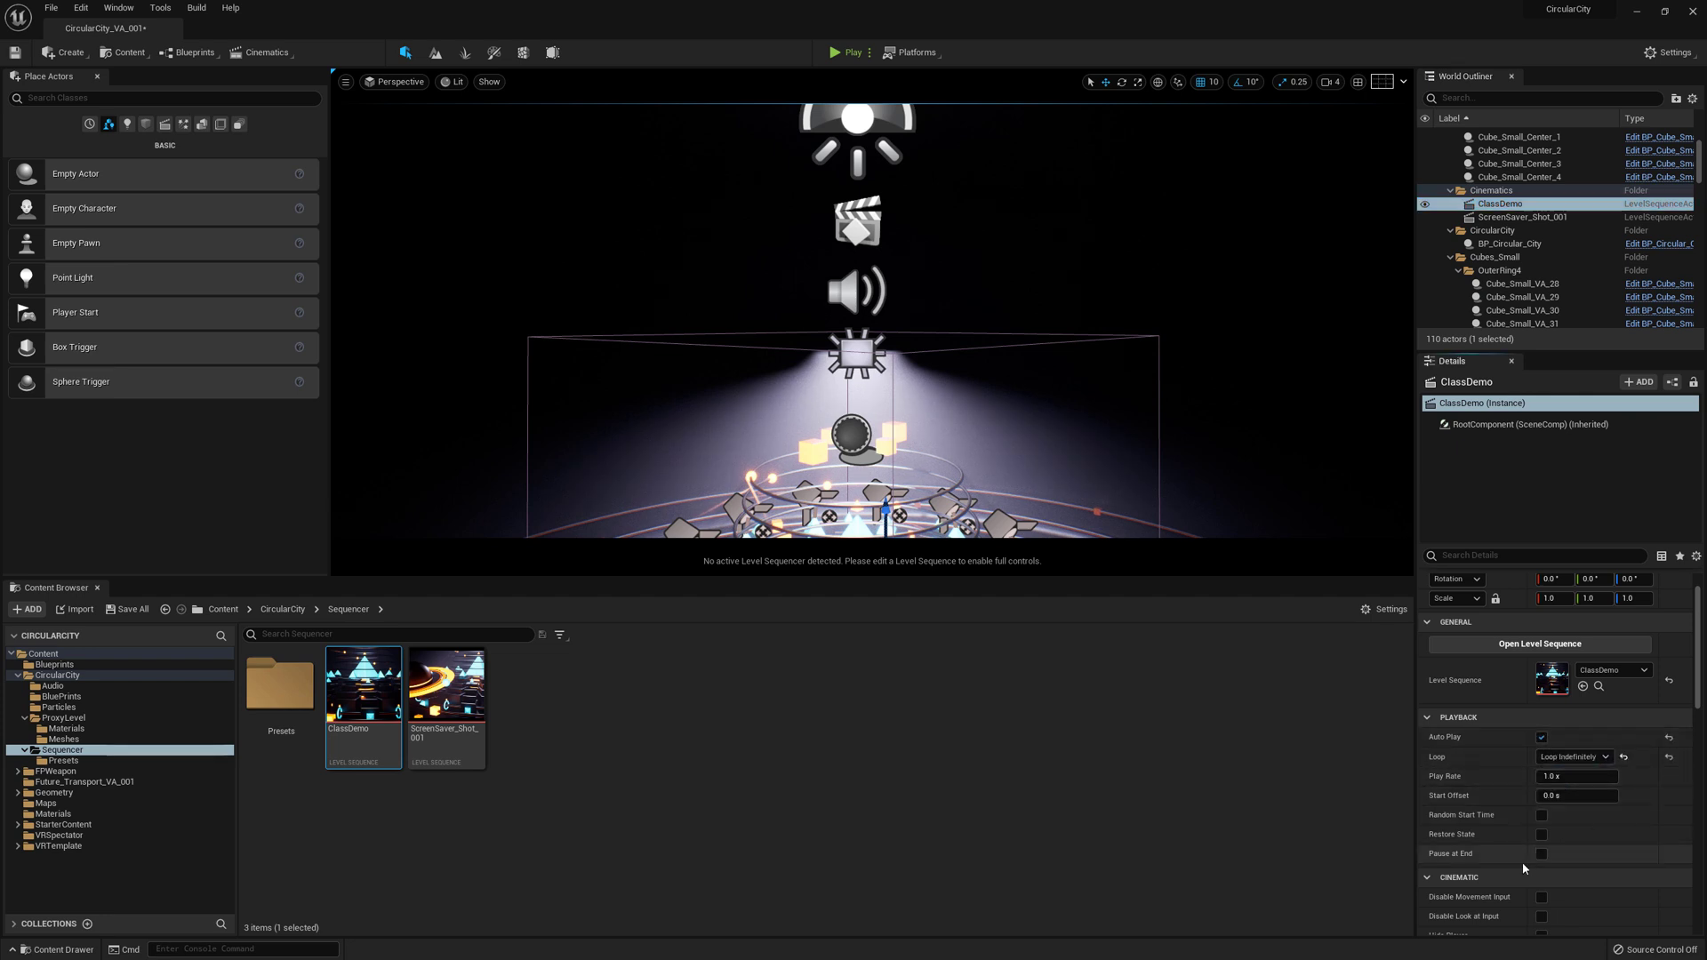
pyautogui.click(1561, 777)
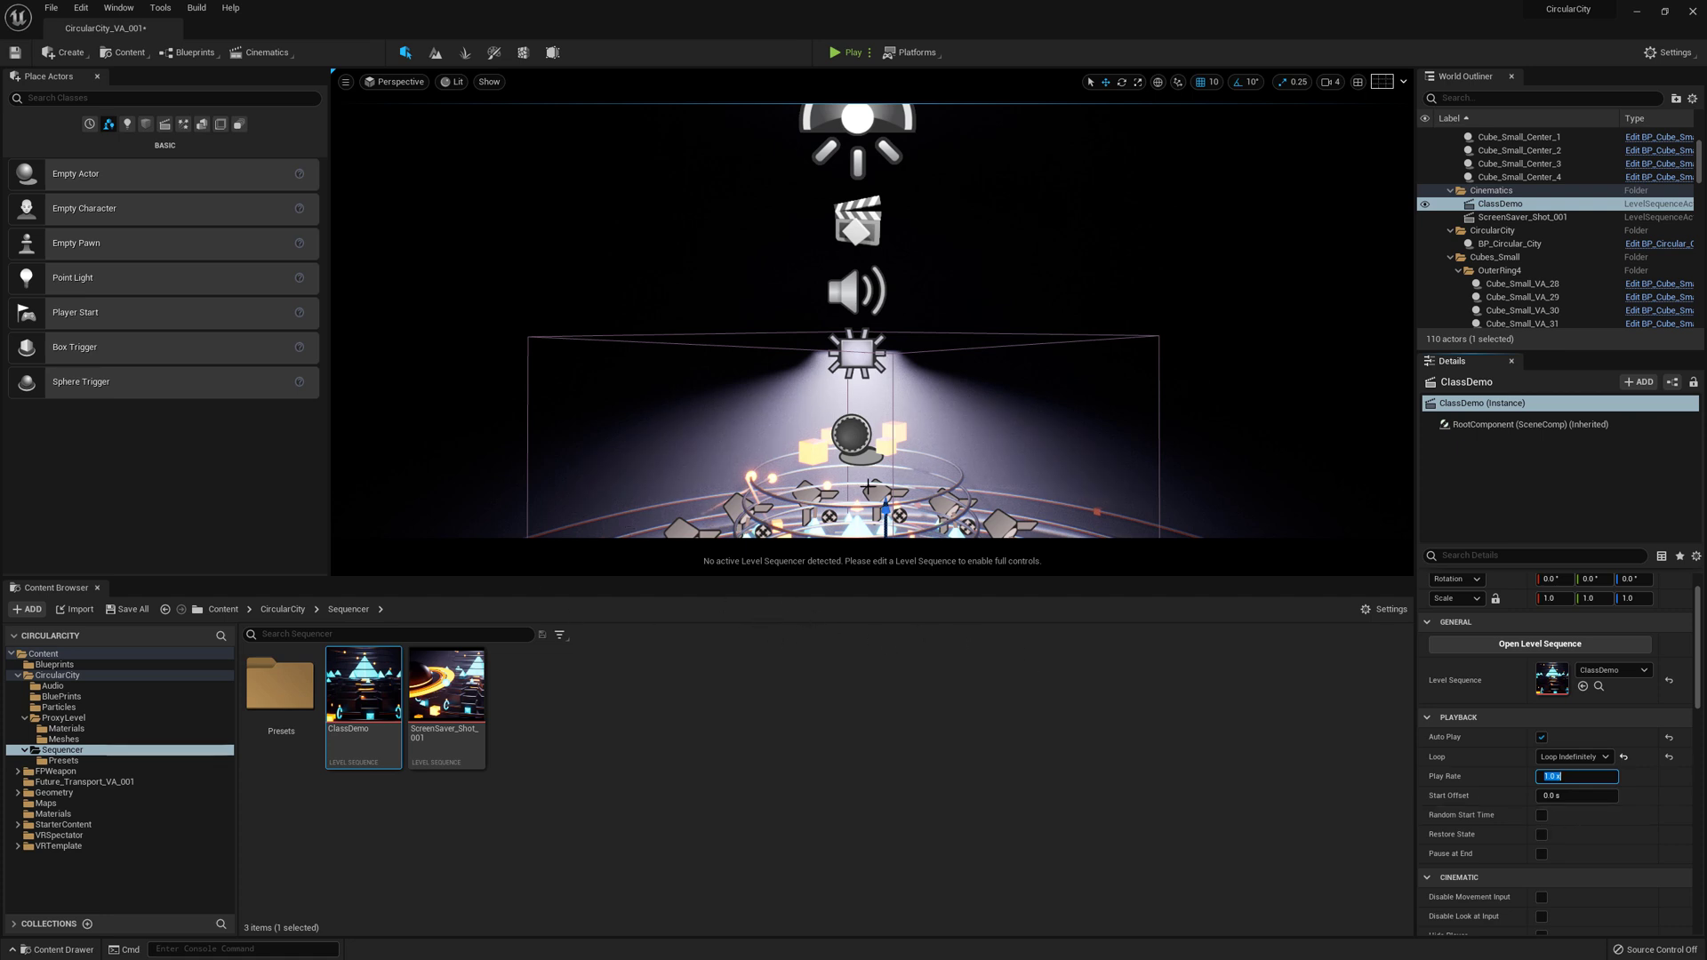
pyautogui.click(842, 55)
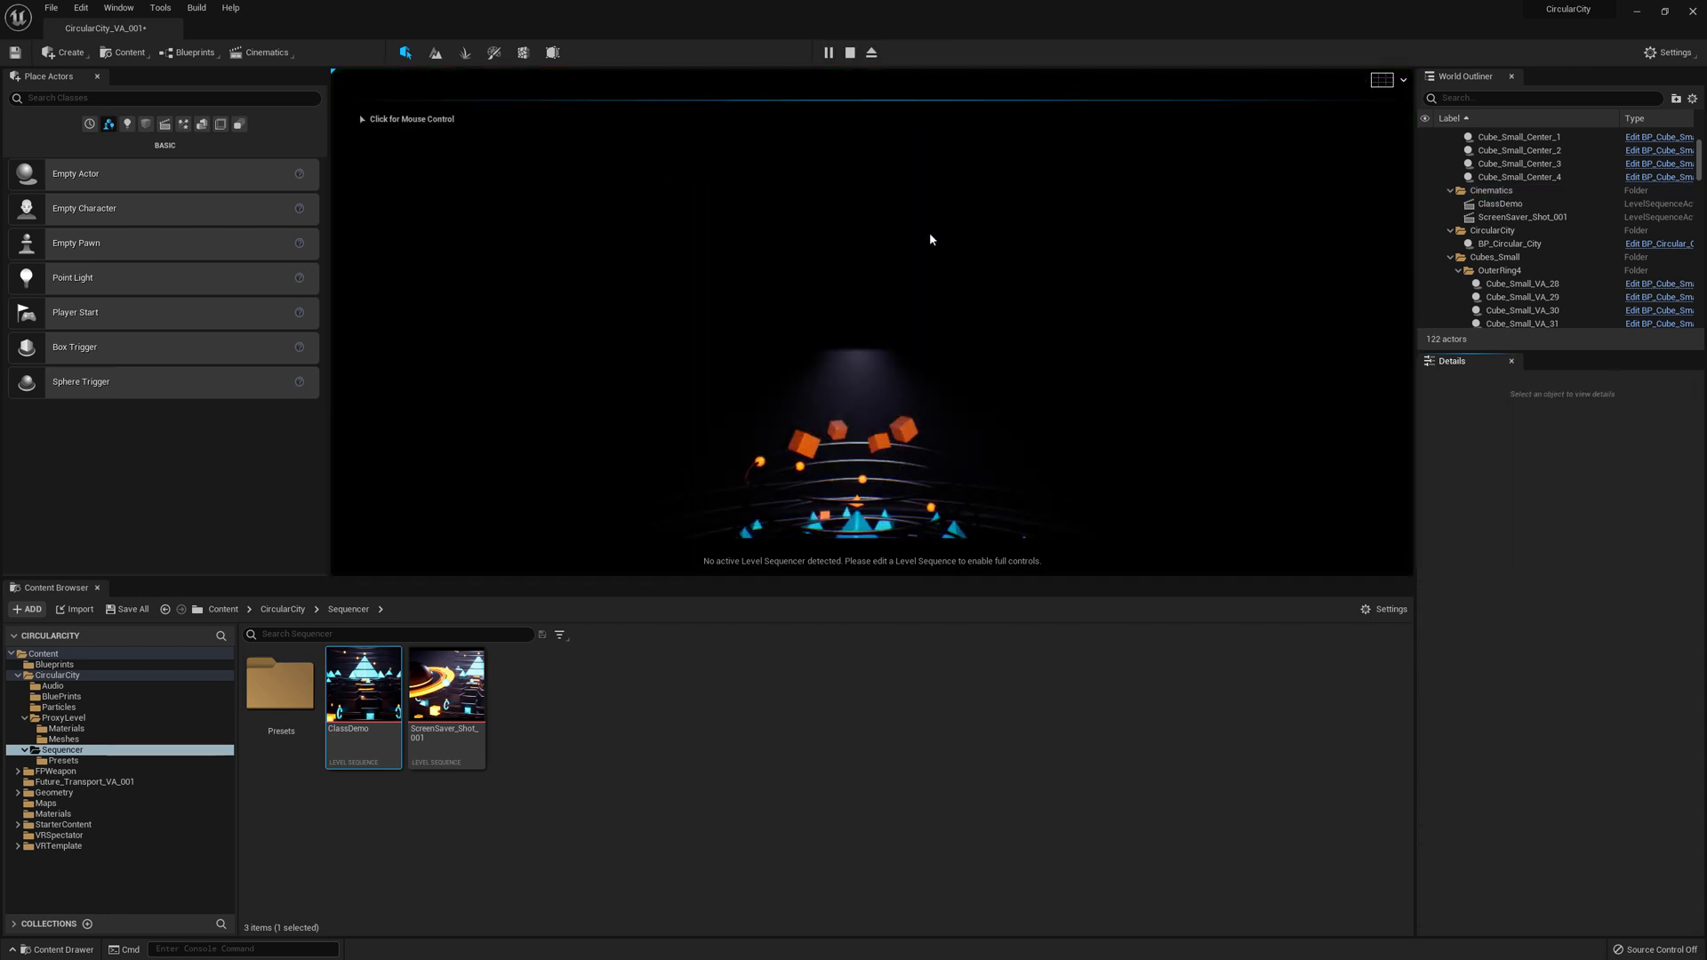
pyautogui.click(850, 53)
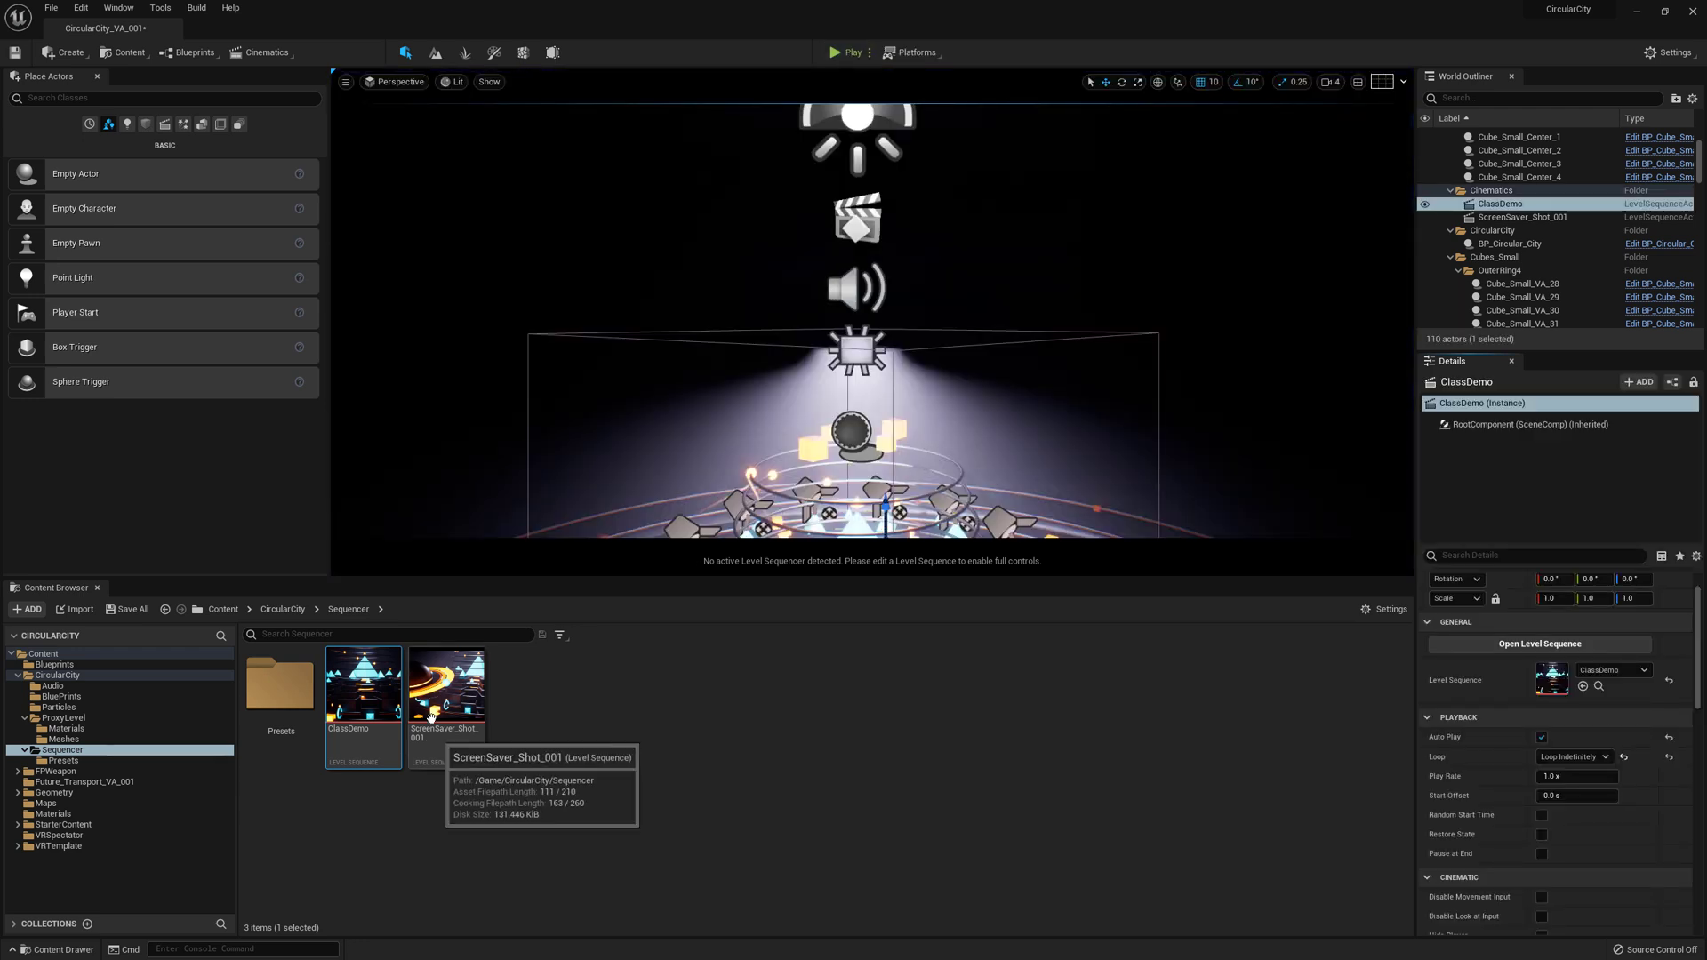
# Open the ClassDemo sequence and rename its camera track to Cine Camera Actor Class Demo.
pyautogui.doubleClick(373, 686)
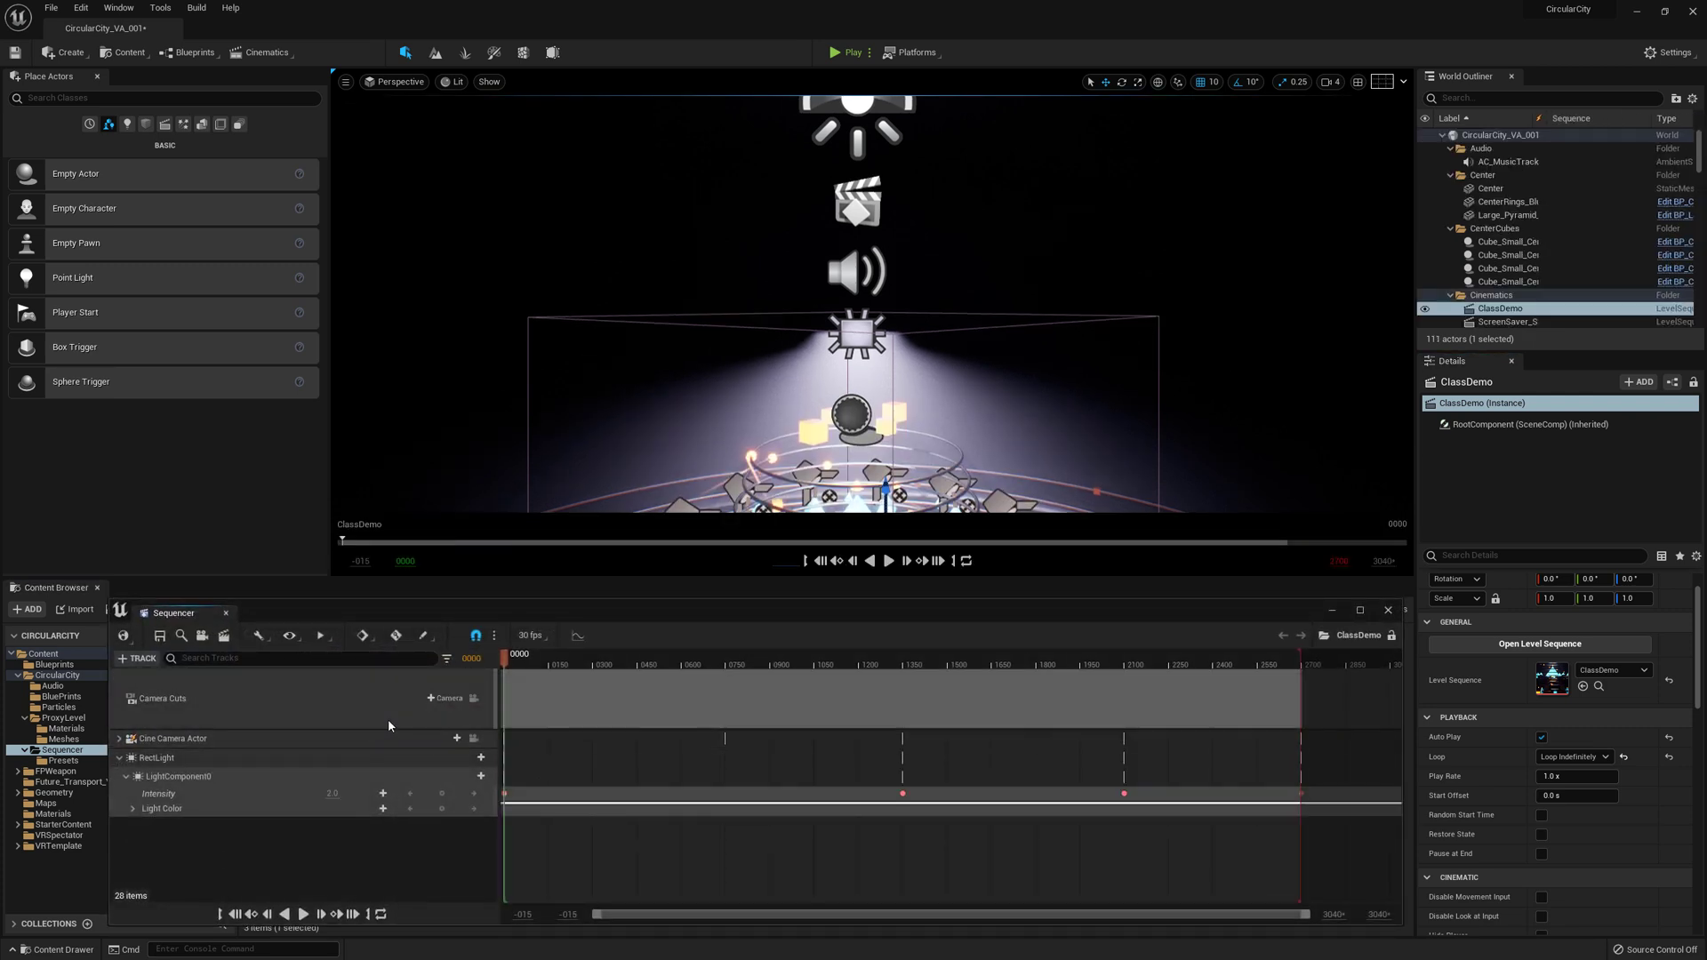
pyautogui.click(214, 706)
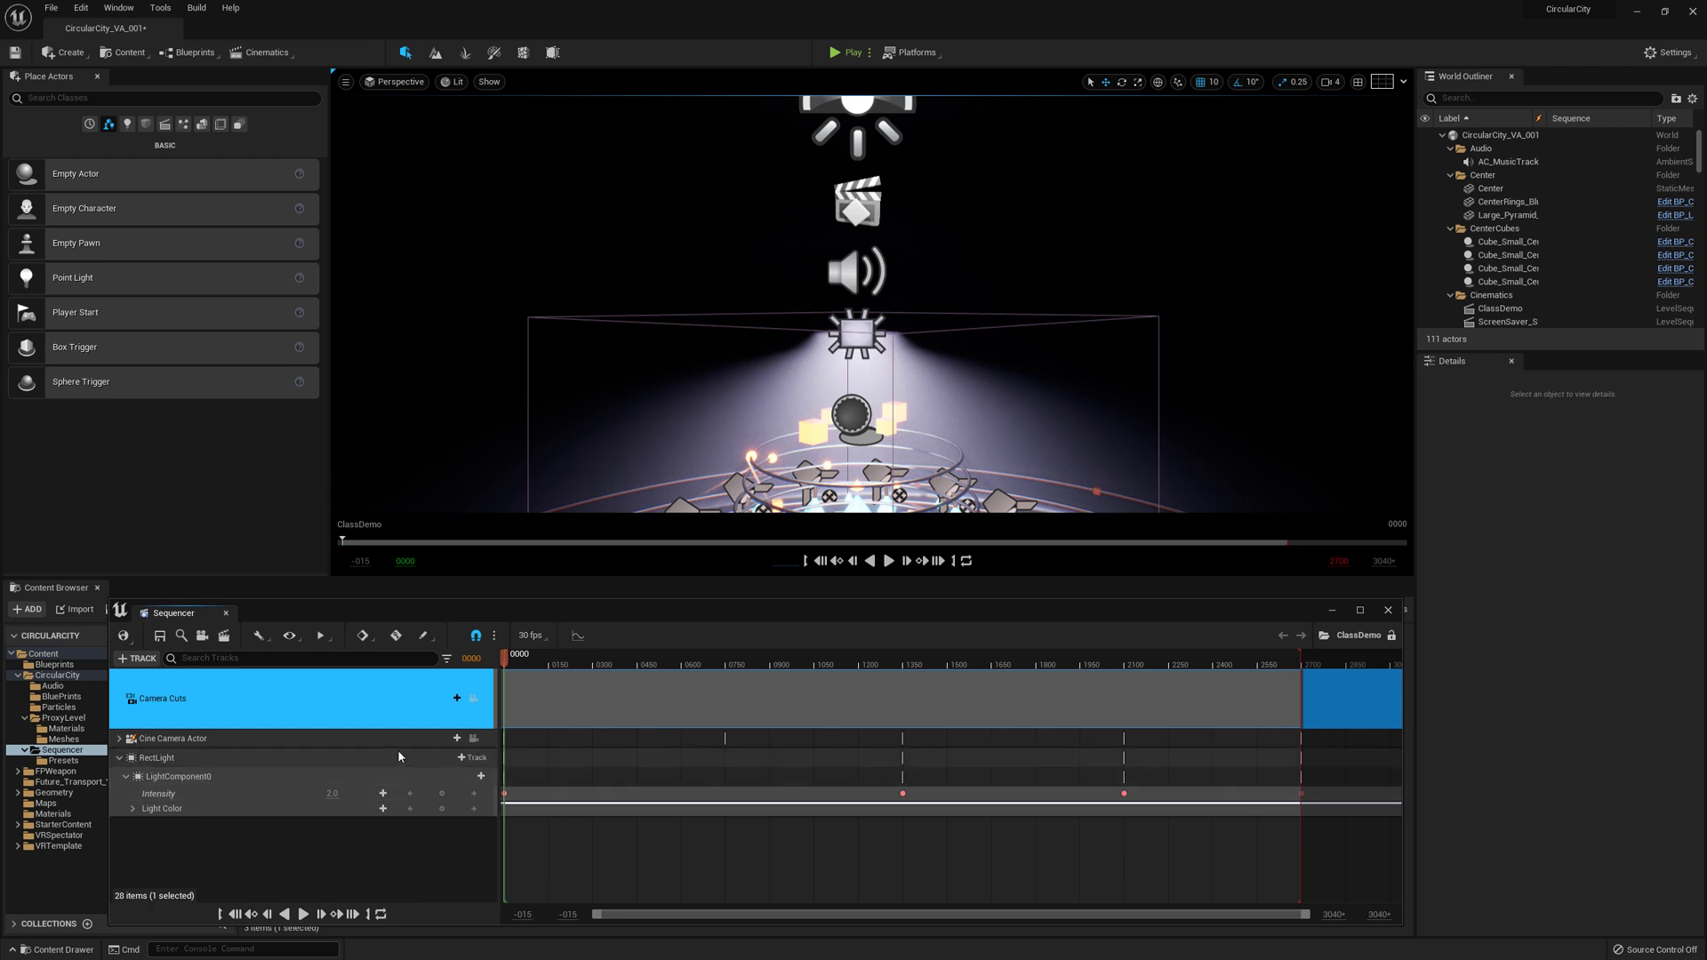
pyautogui.click(437, 699)
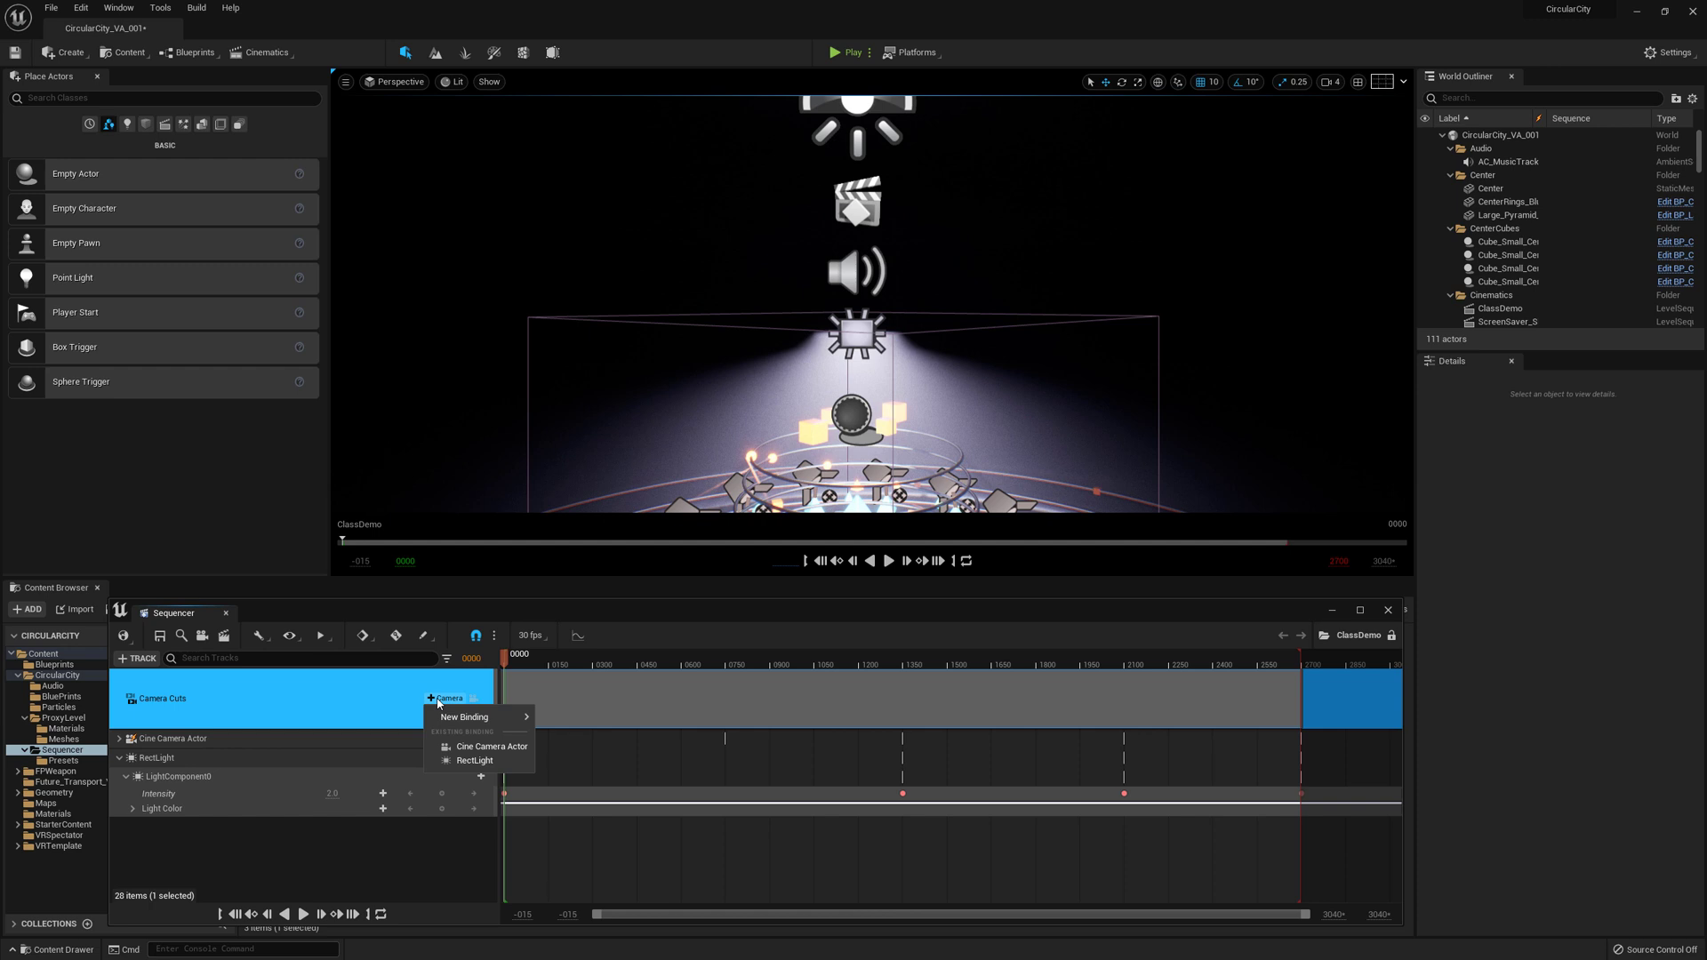
pyautogui.moveTo(447, 716)
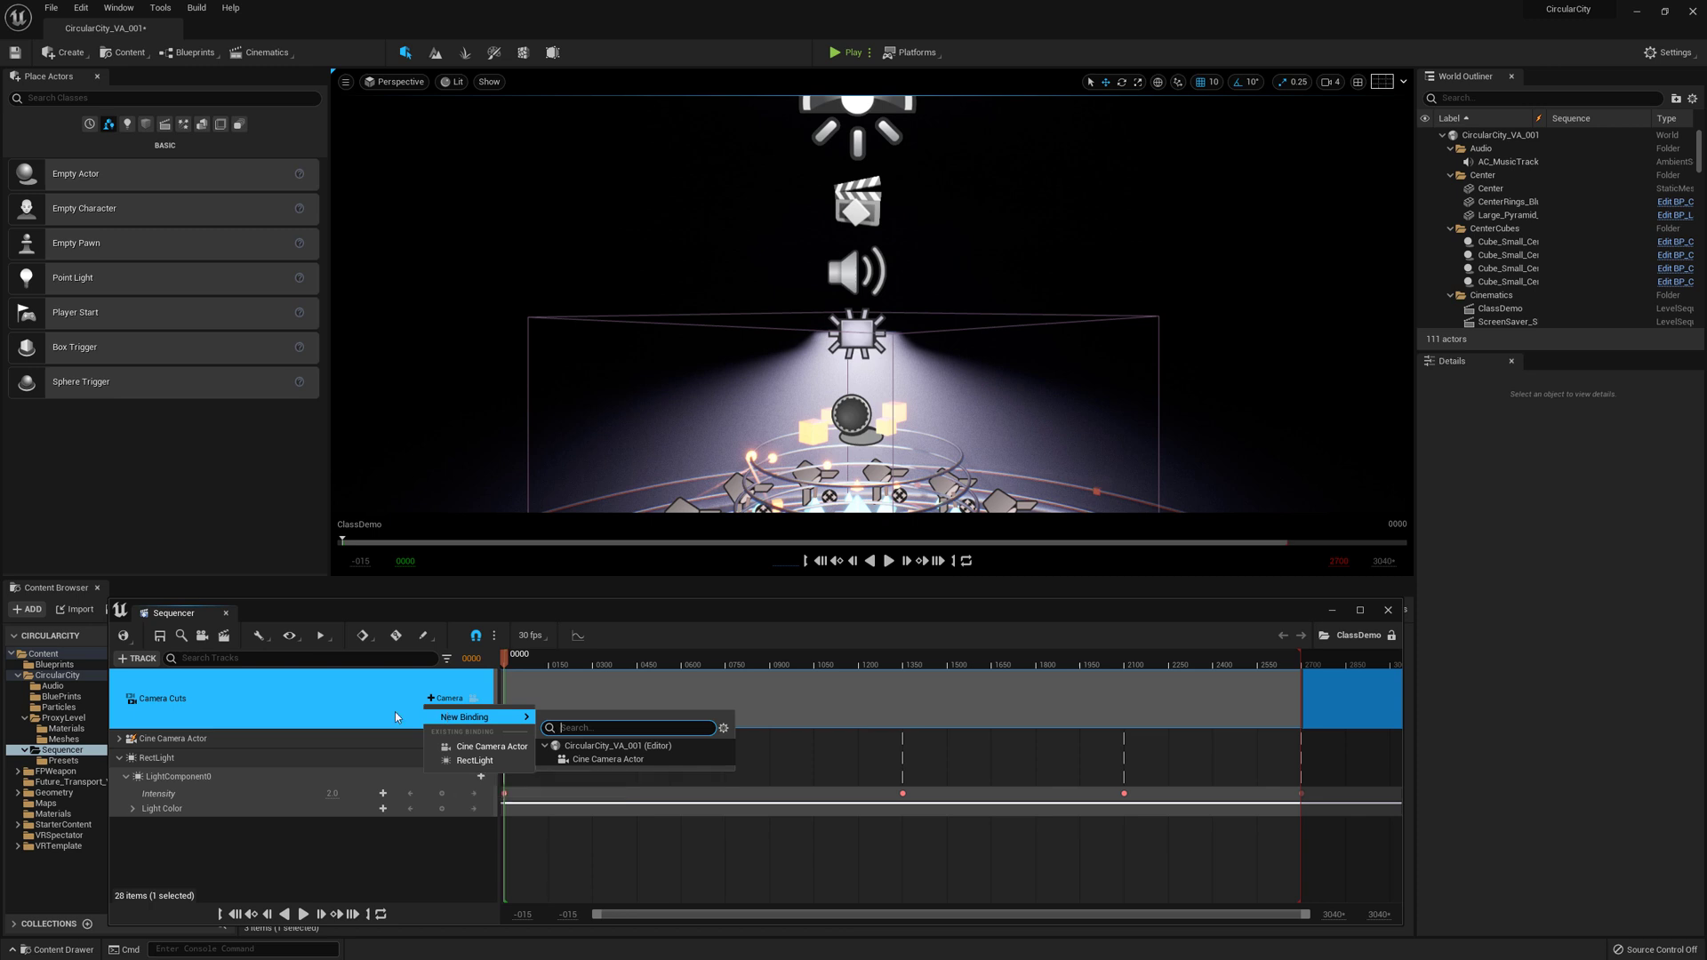
pyautogui.click(318, 742)
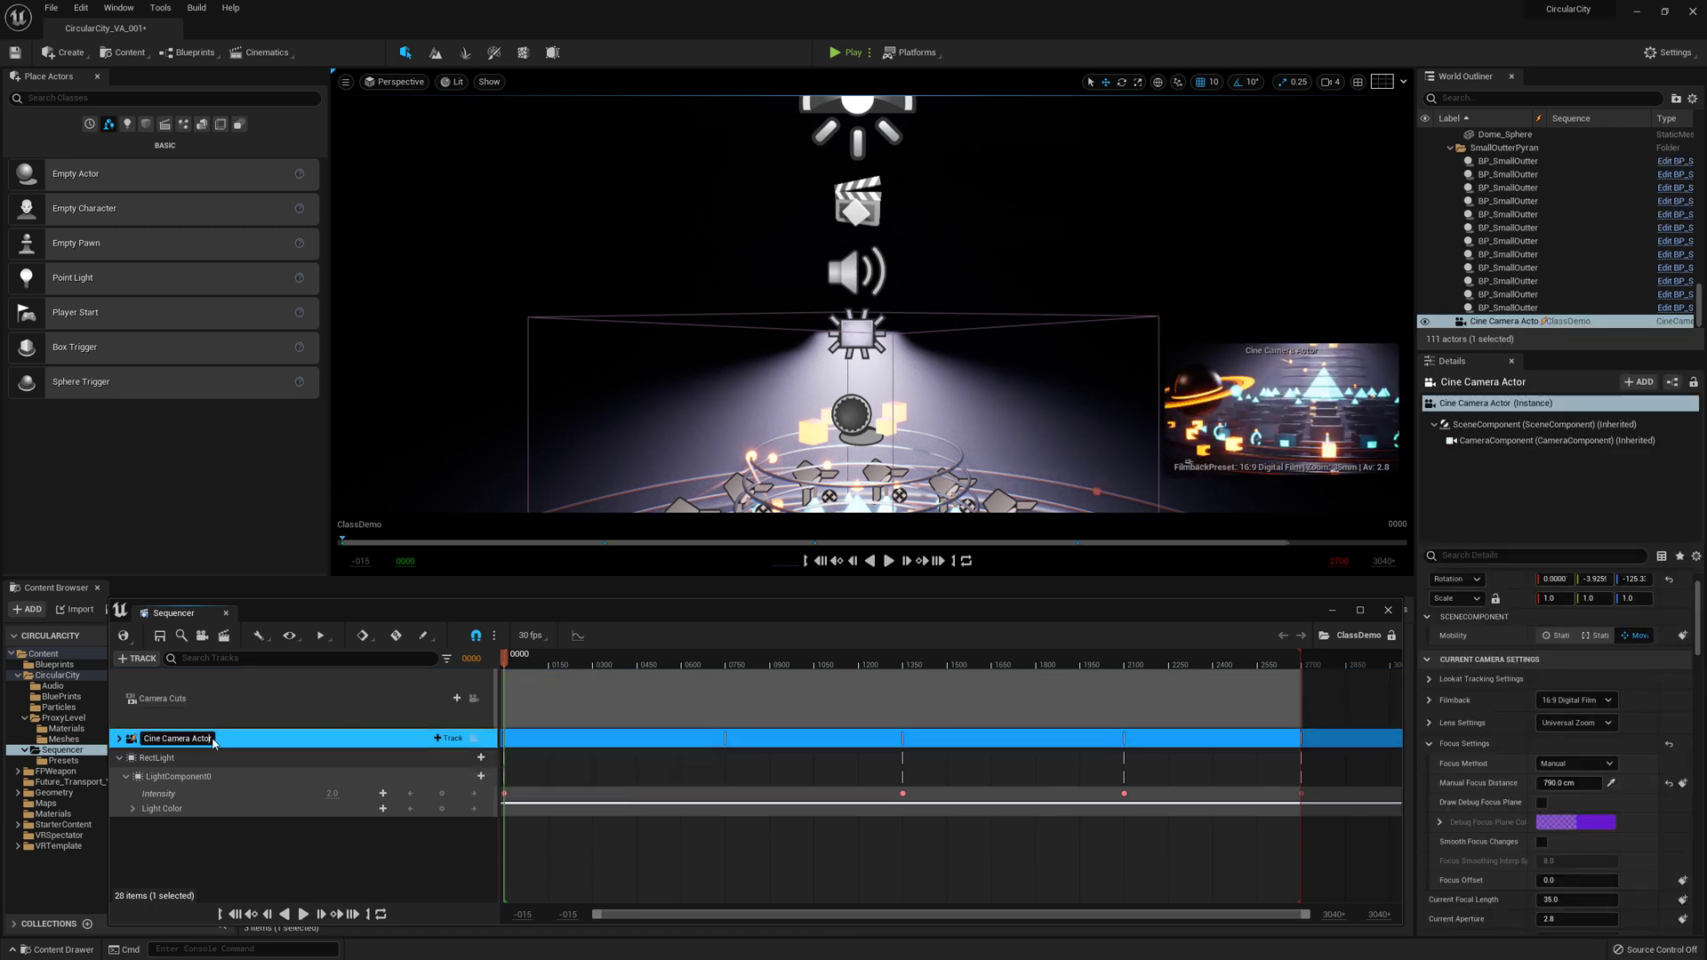
pyautogui.doubleClick(206, 741)
pyautogui.press('Return')
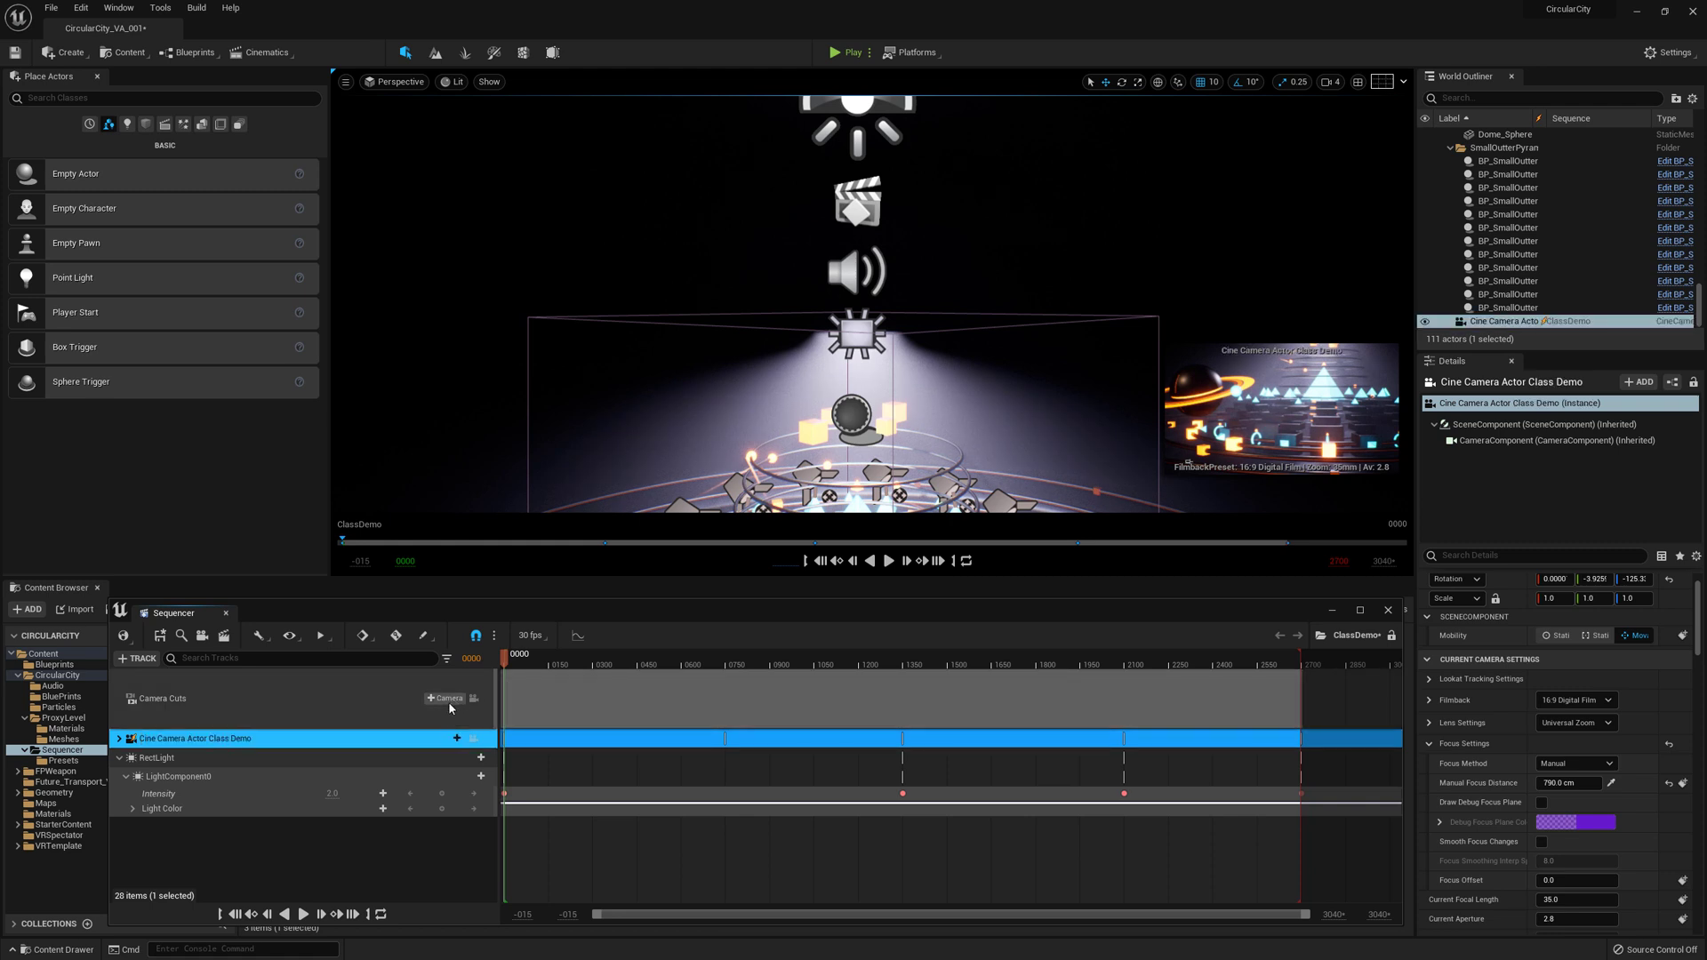
# Bind Cine Camera Actor Class Demo to the Camera Cuts track and lock the viewport to the camera cuts.
pyautogui.click(448, 701)
pyautogui.moveTo(466, 725)
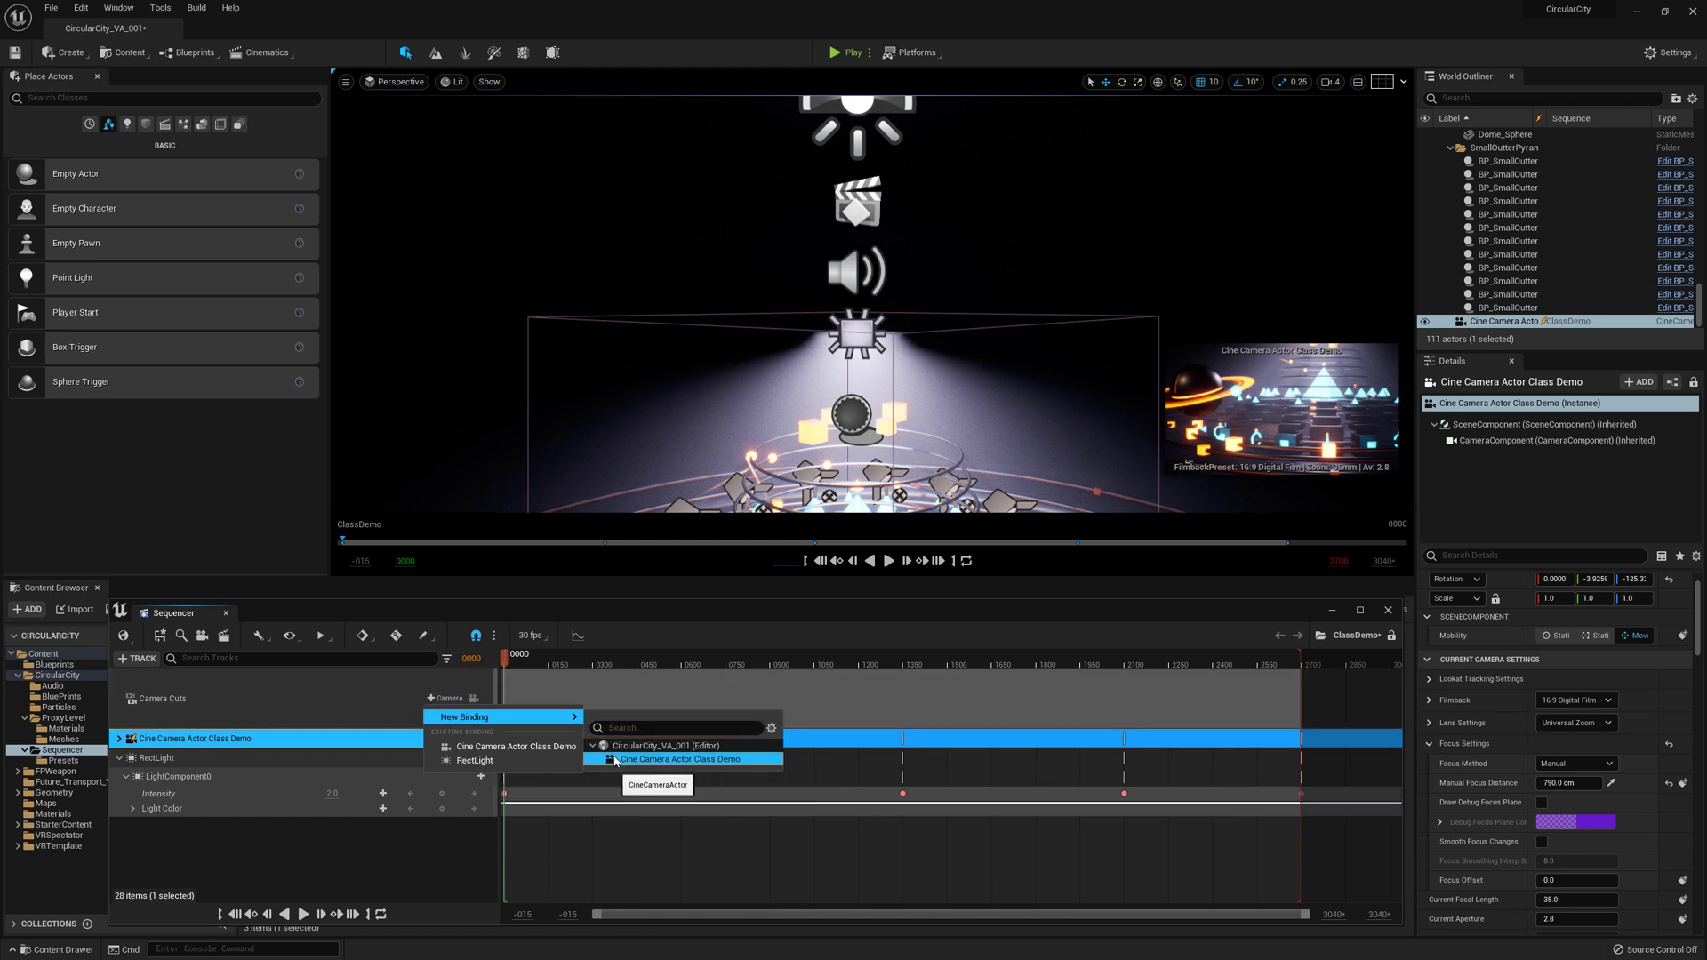
pyautogui.click(680, 759)
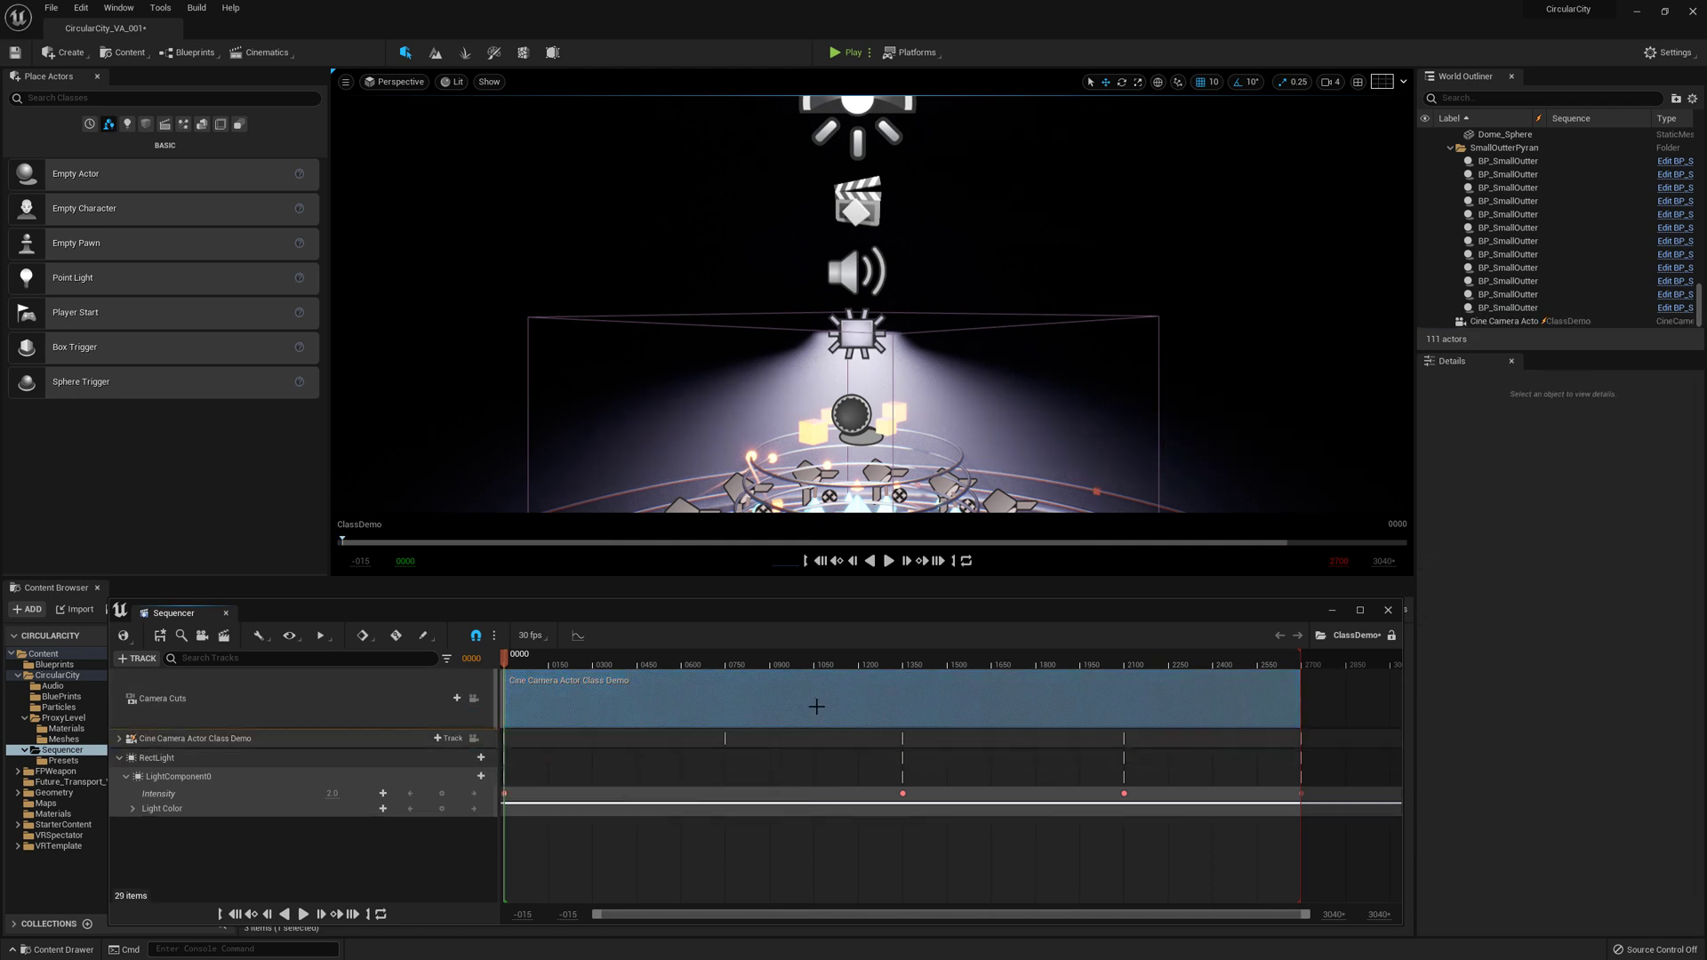
pyautogui.click(474, 698)
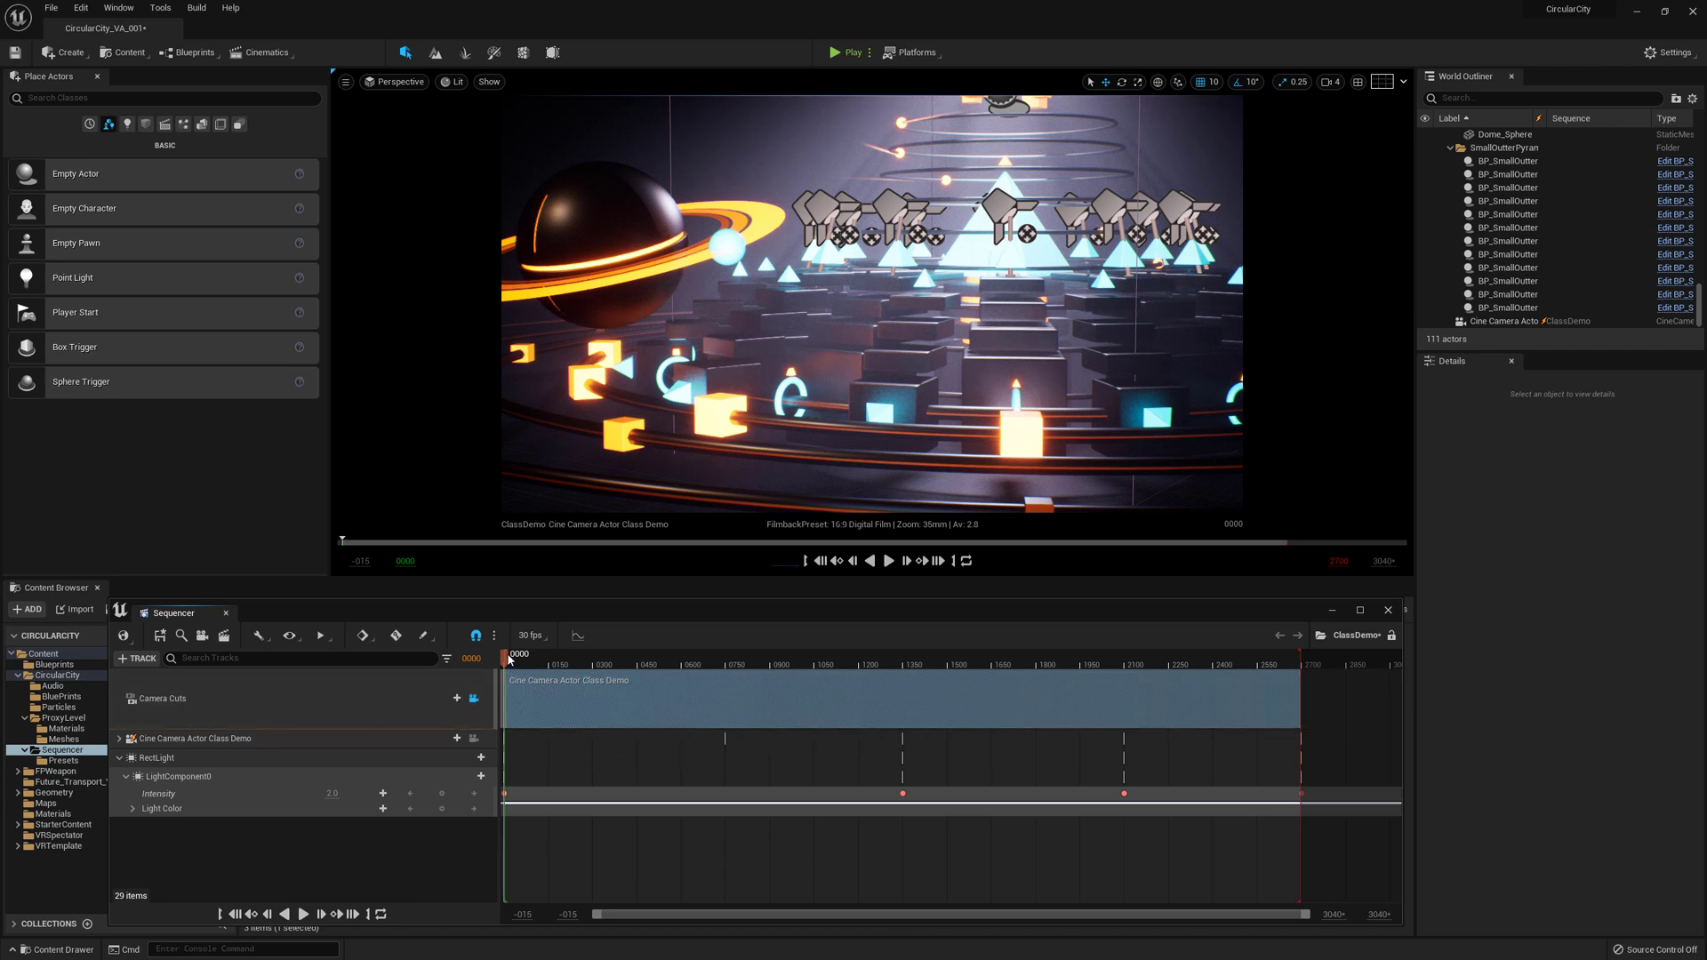
# Scrub the sequence to about frame 288 to check the camera cut, and save and close ClassDemo.
pyautogui.moveTo(507, 662); pyautogui.dragTo(588, 709)
pyautogui.click(165, 638)
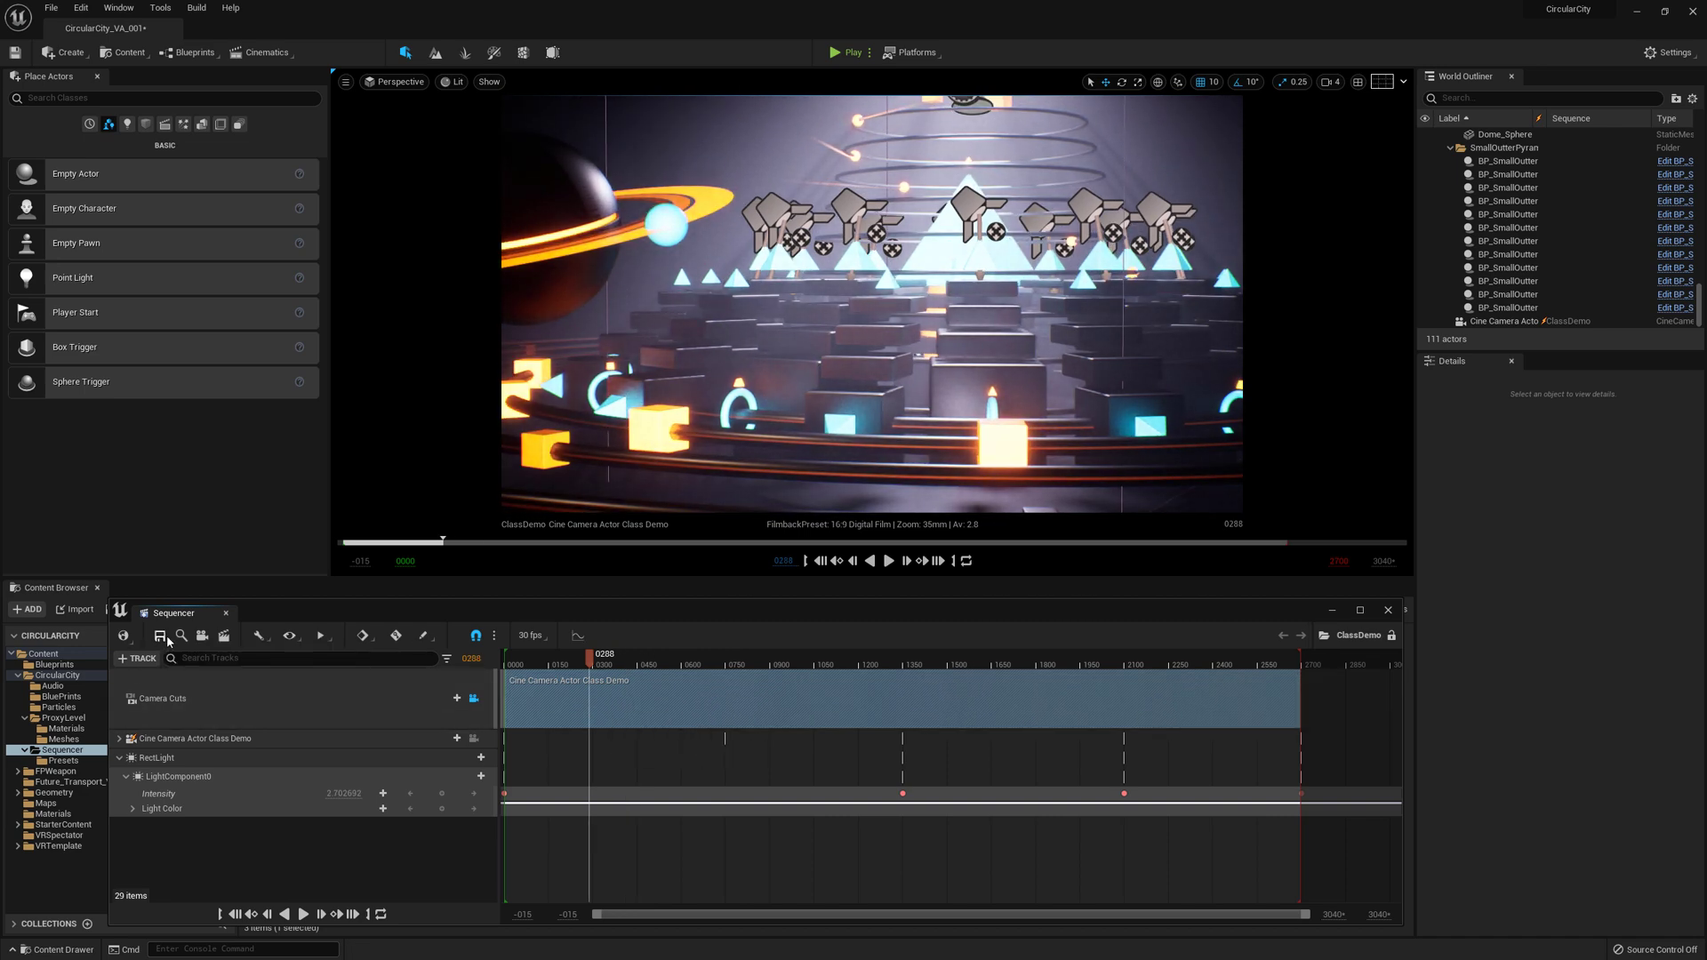
pyautogui.click(226, 613)
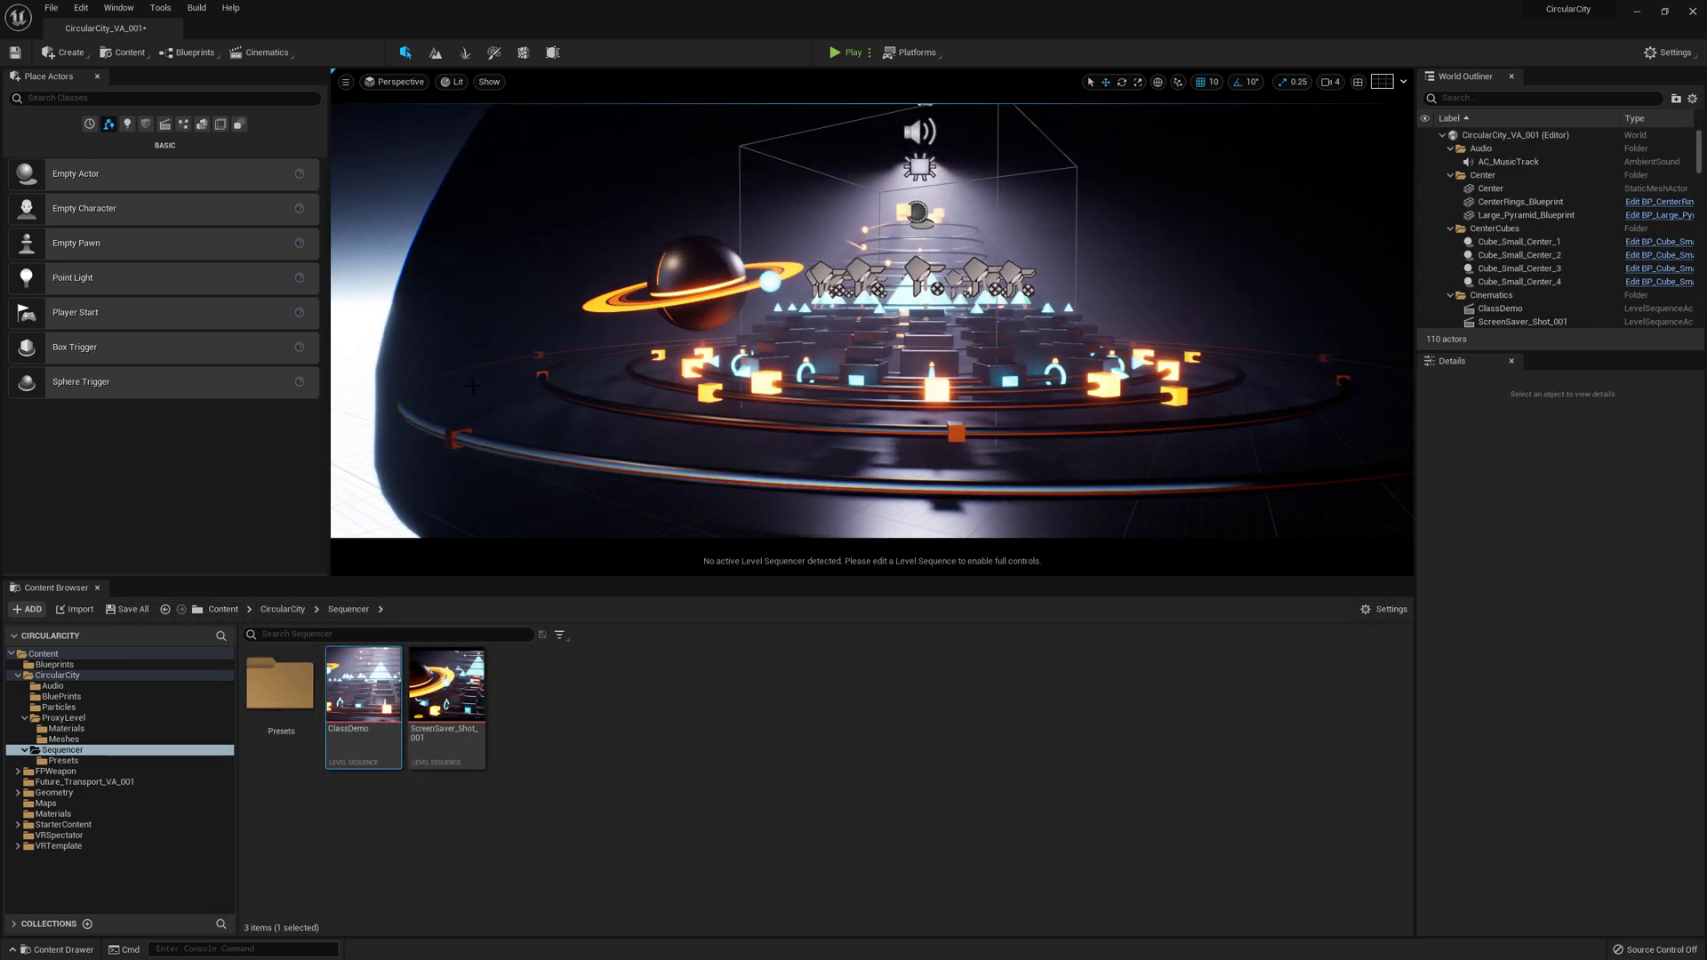
# Play the level to check that the ClassDemo sequence runs through its camera, and stop the playback.
pyautogui.click(846, 52)
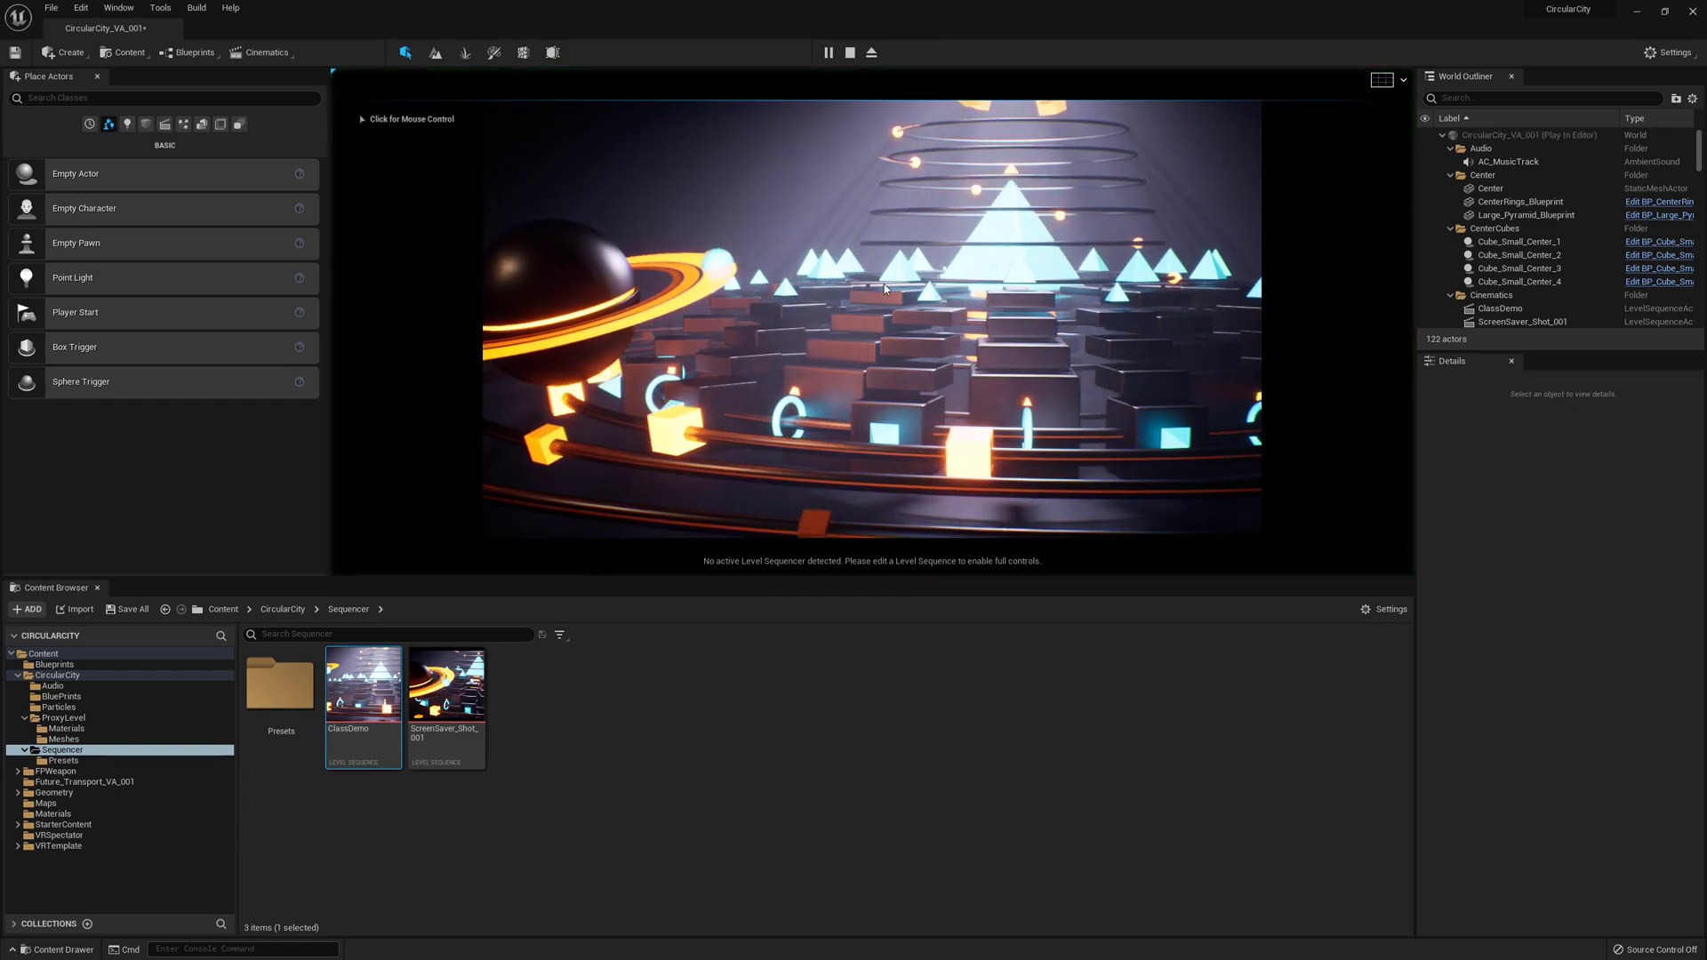
pyautogui.click(891, 270)
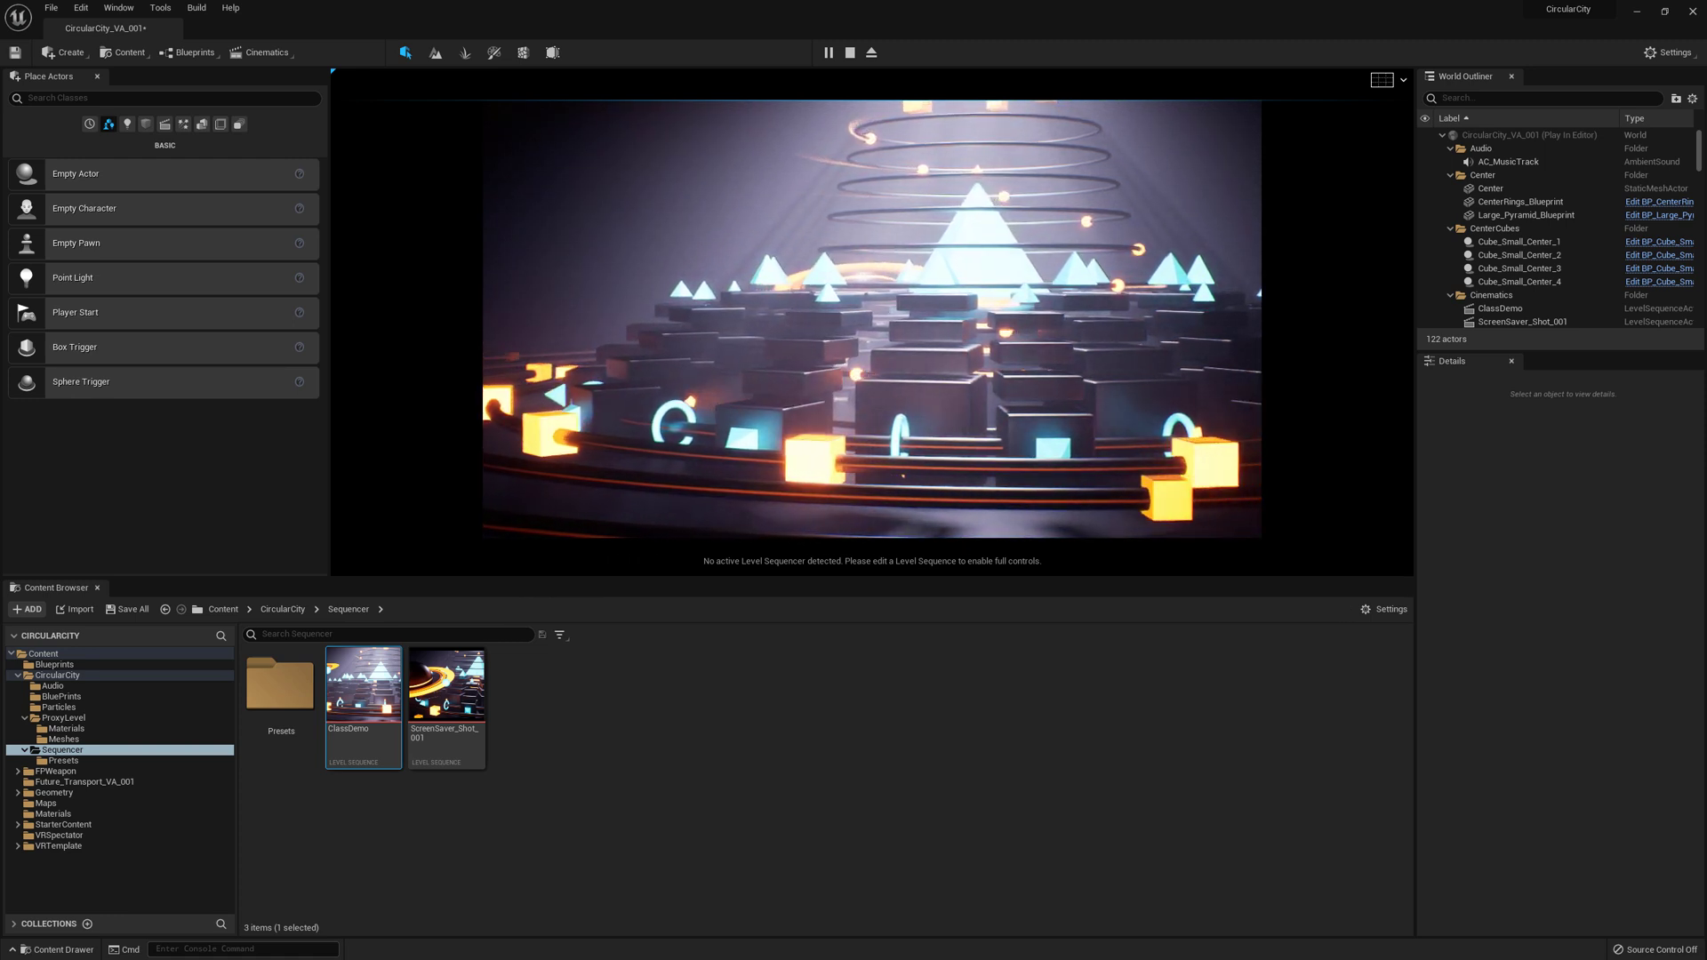
pyautogui.press('Escape')
pyautogui.press('w')
pyautogui.moveTo(875, 562); pyautogui.dragTo(891, 562, button='right')
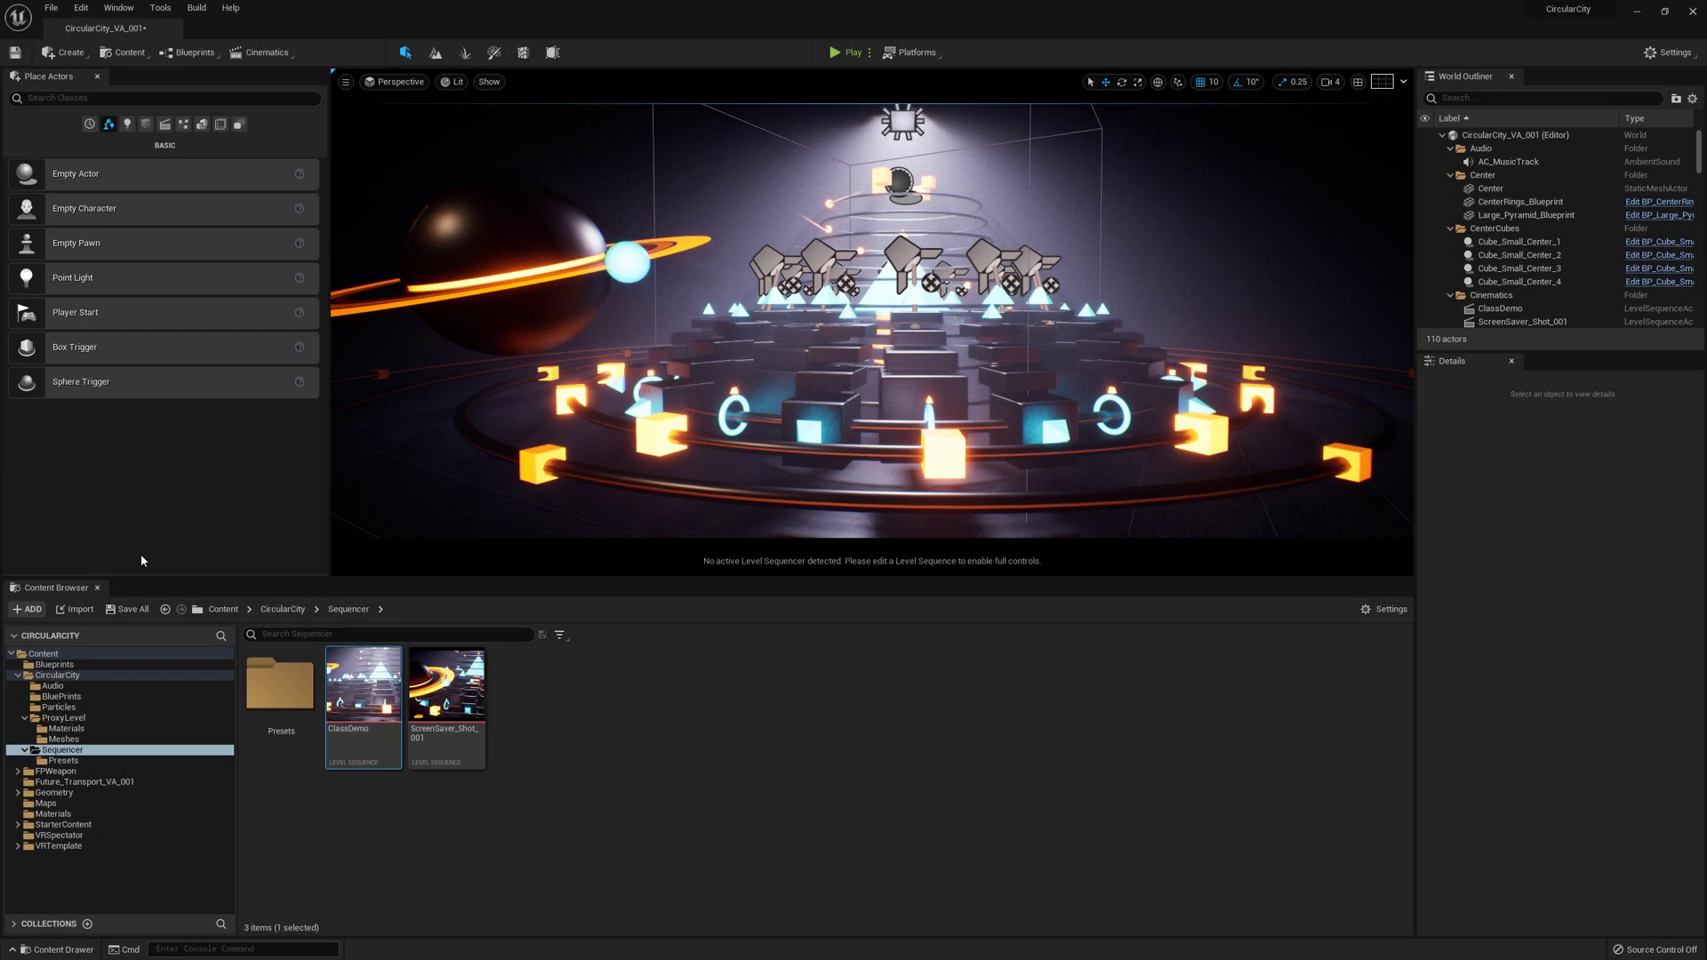
# Search the project's plugins for "movi" to check whether Movie Render Queue is enabled, and close the plugin list.
pyautogui.click(81, 8)
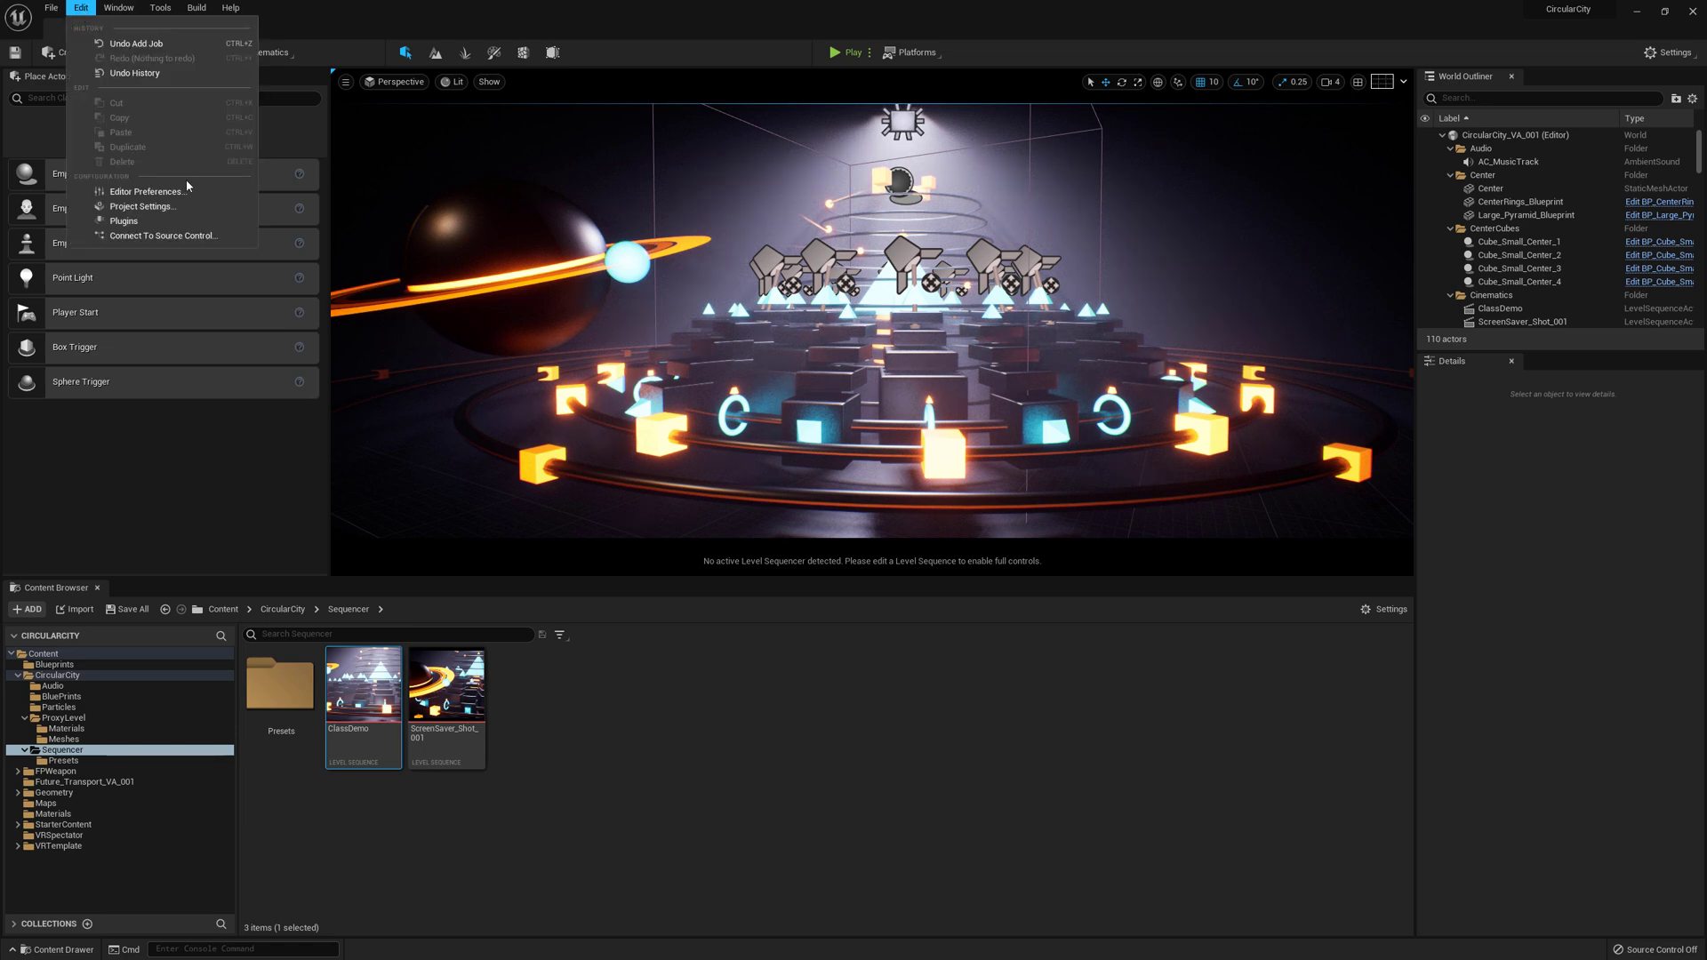
pyautogui.click(125, 220)
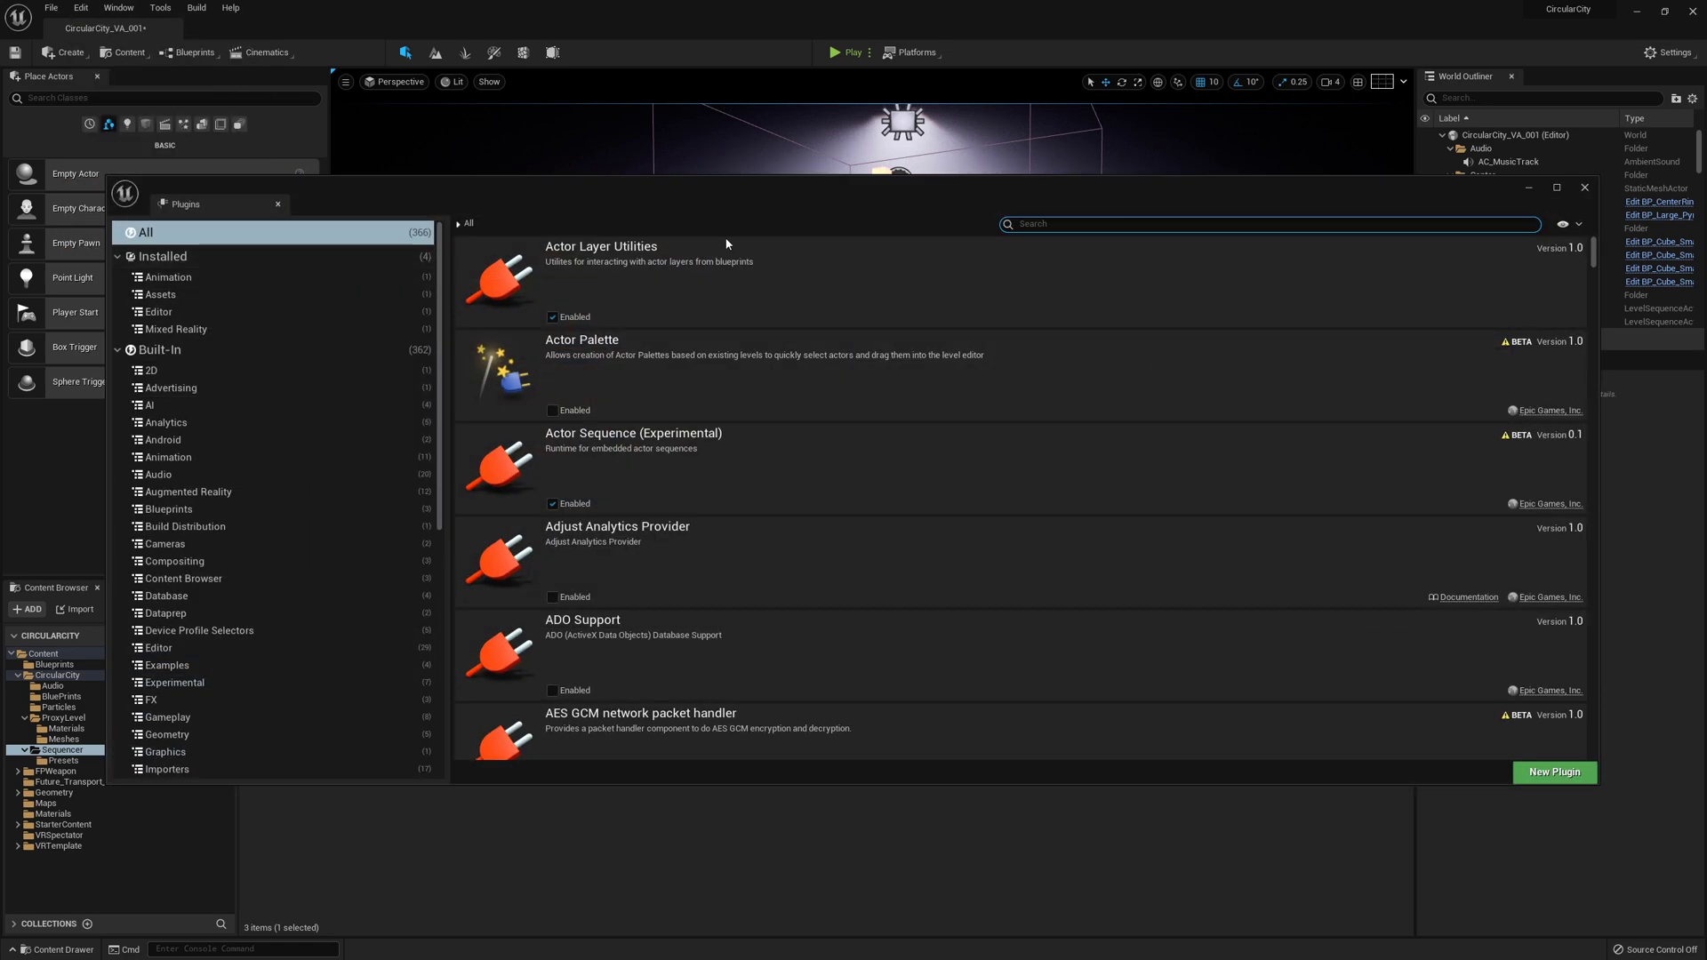
pyautogui.write('movi')
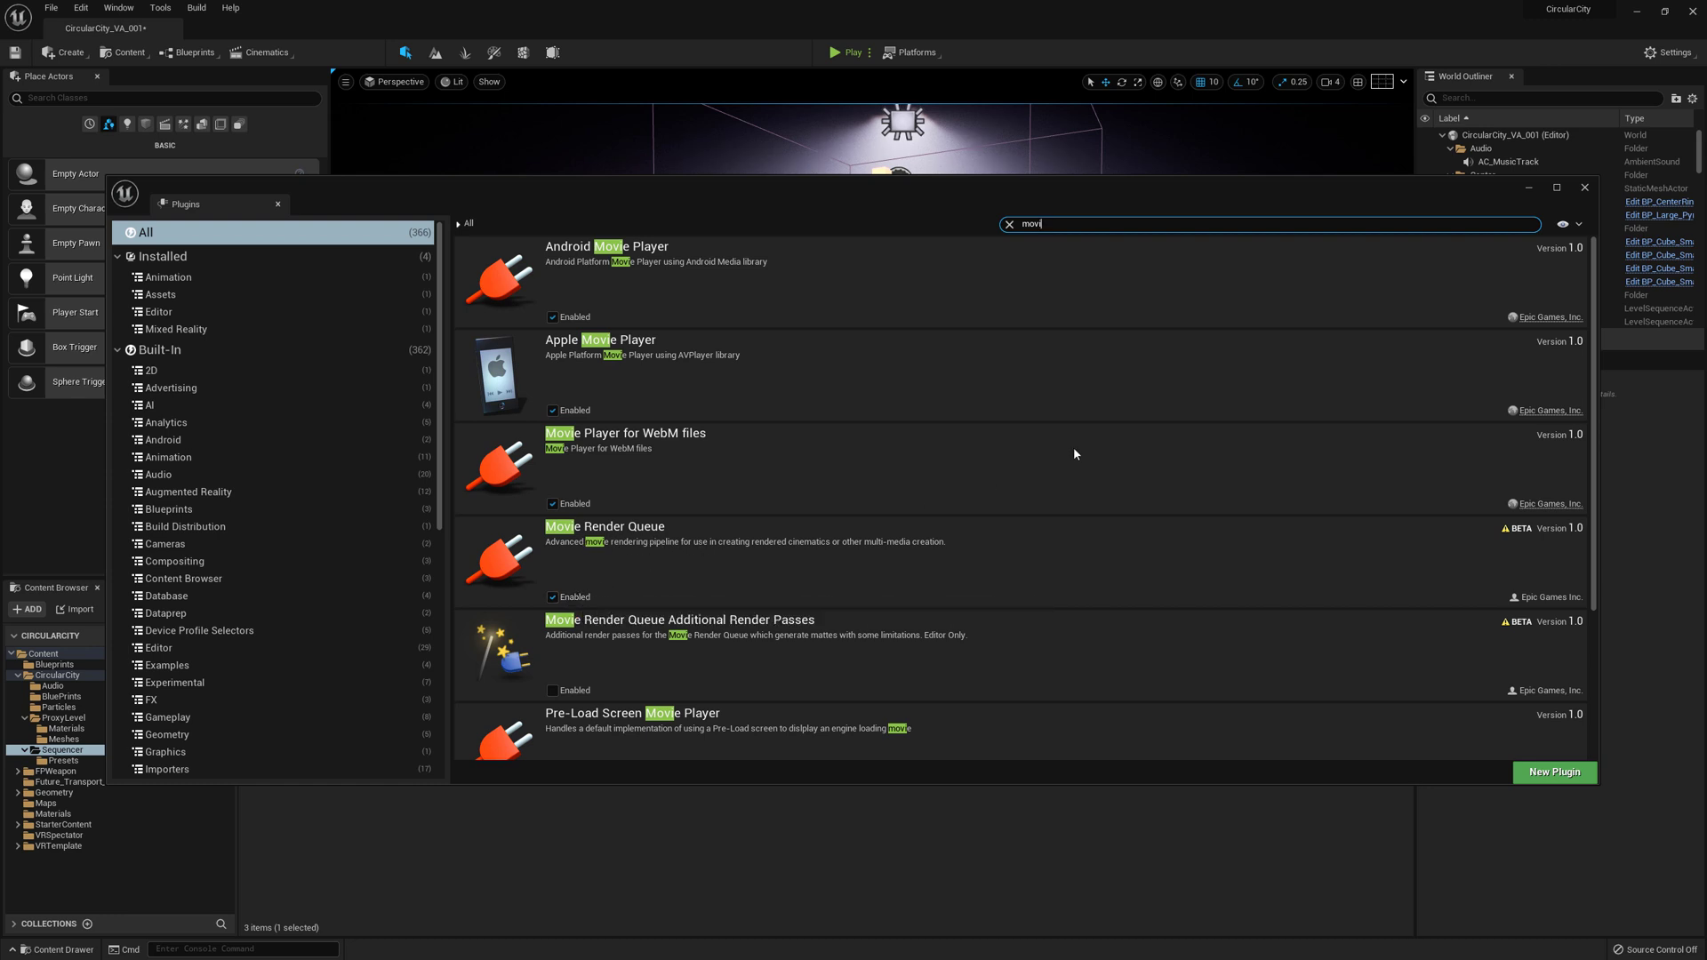
pyautogui.click(1584, 188)
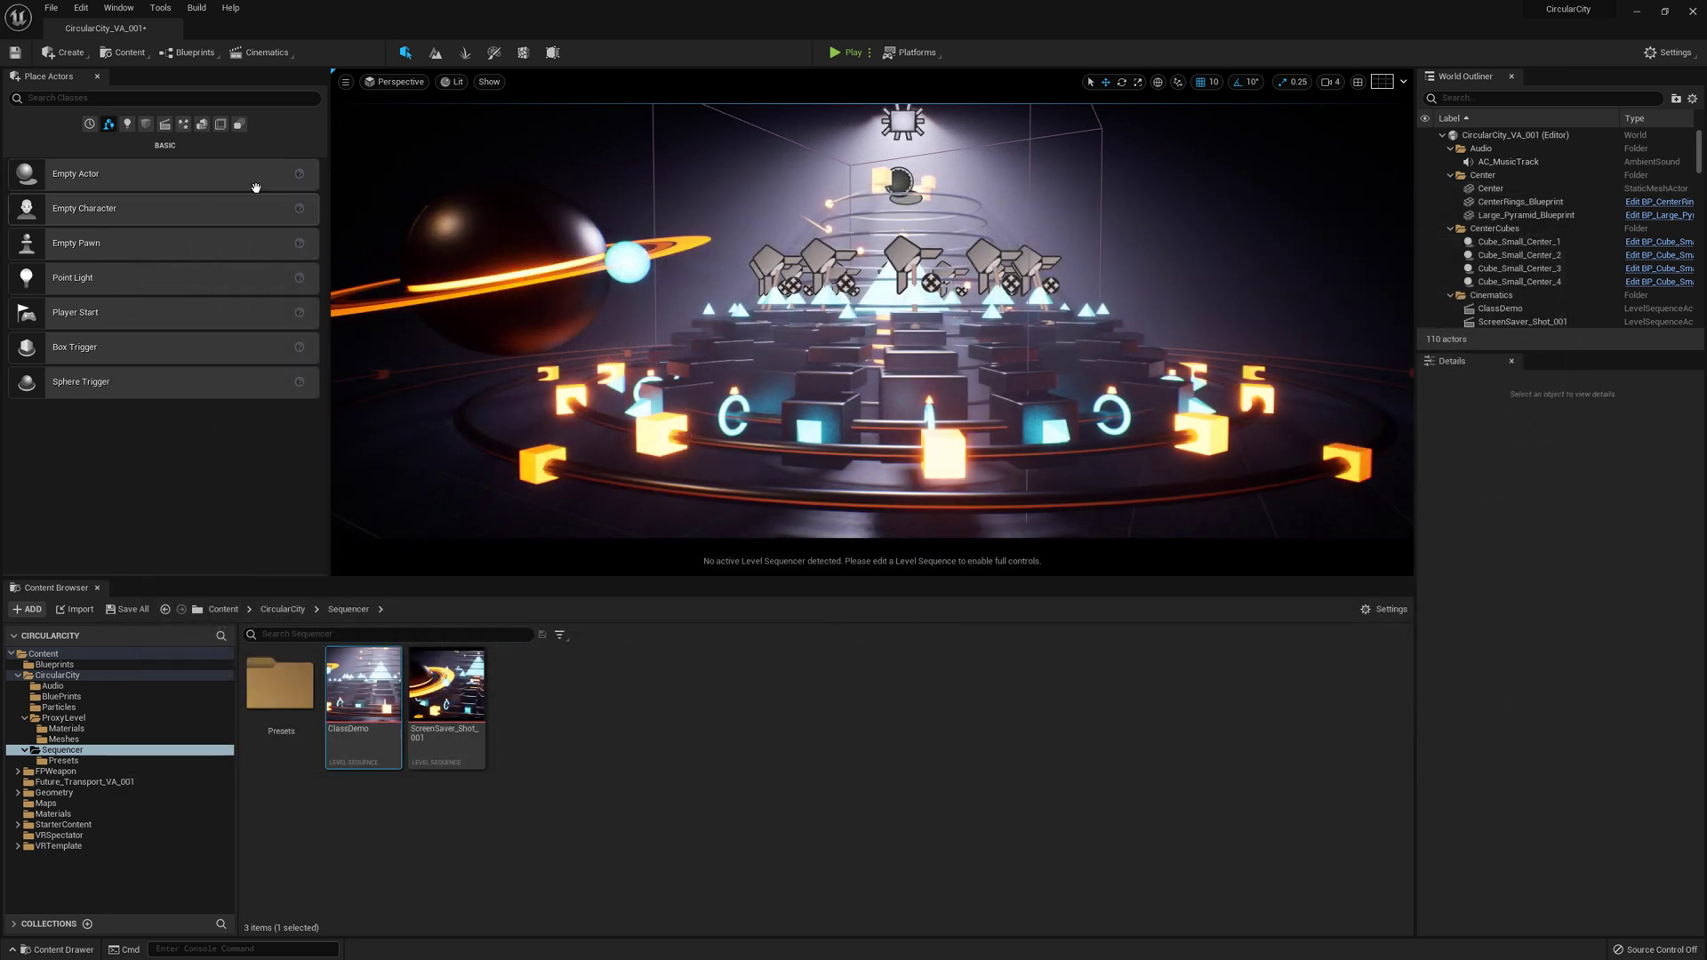
# Open the Movie Render Queue and look through the level sequences available as render jobs.
pyautogui.click(161, 9)
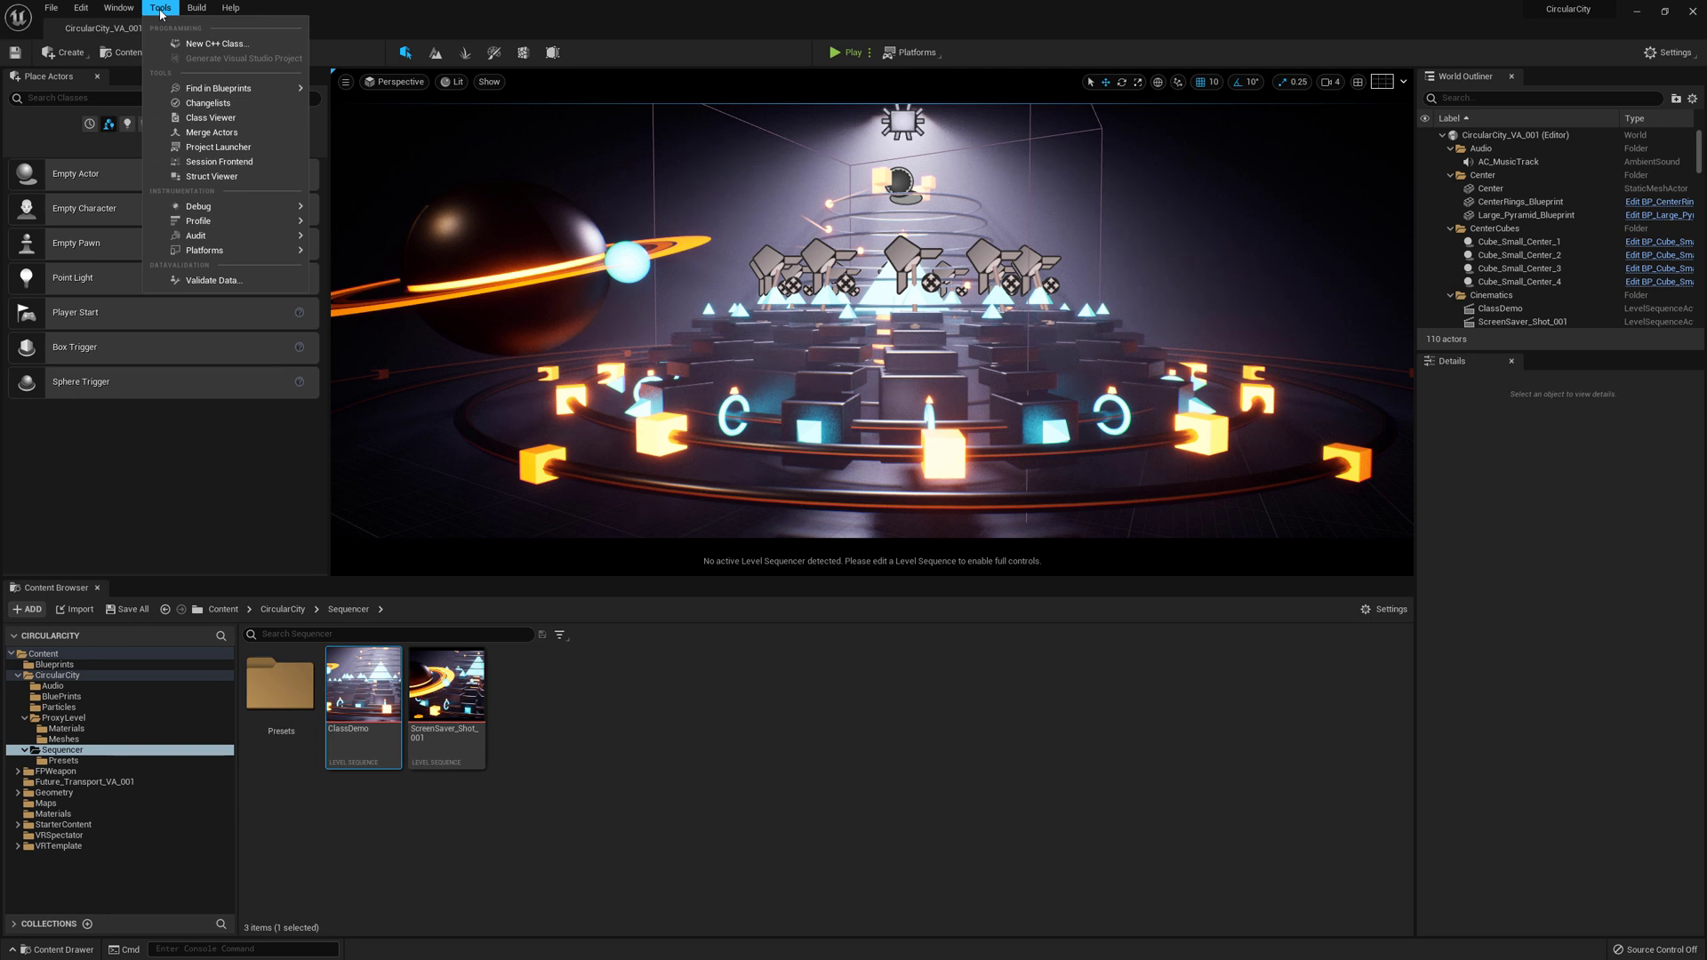
pyautogui.moveTo(126, 11)
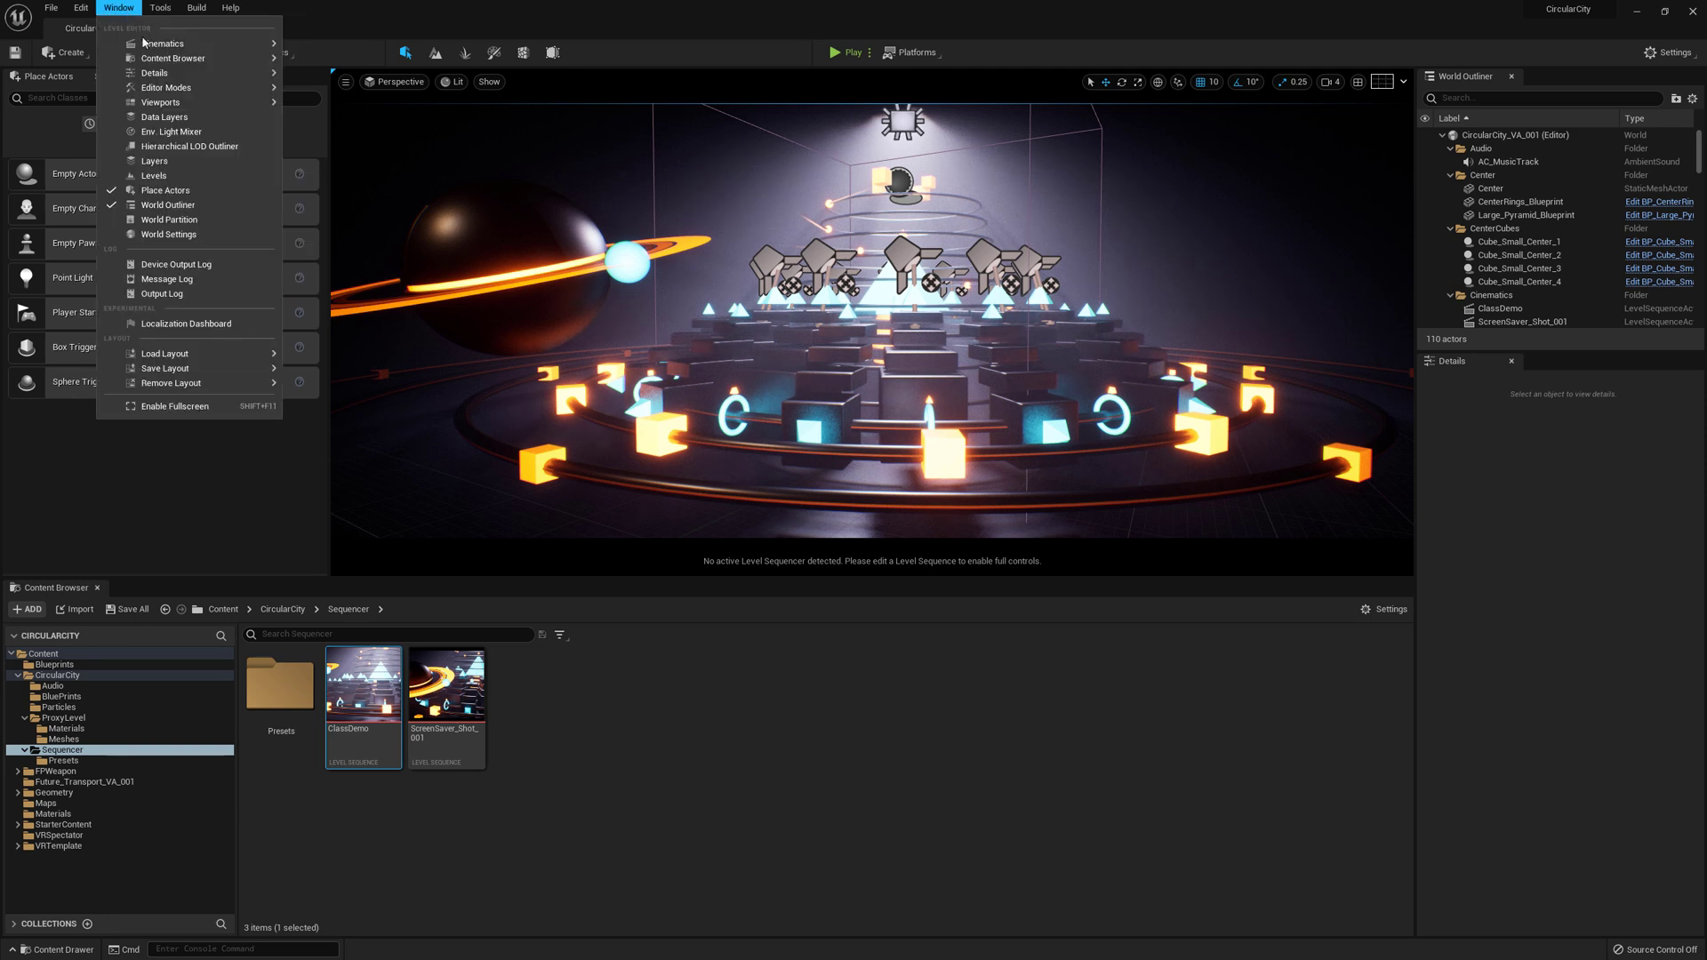
pyautogui.moveTo(146, 43)
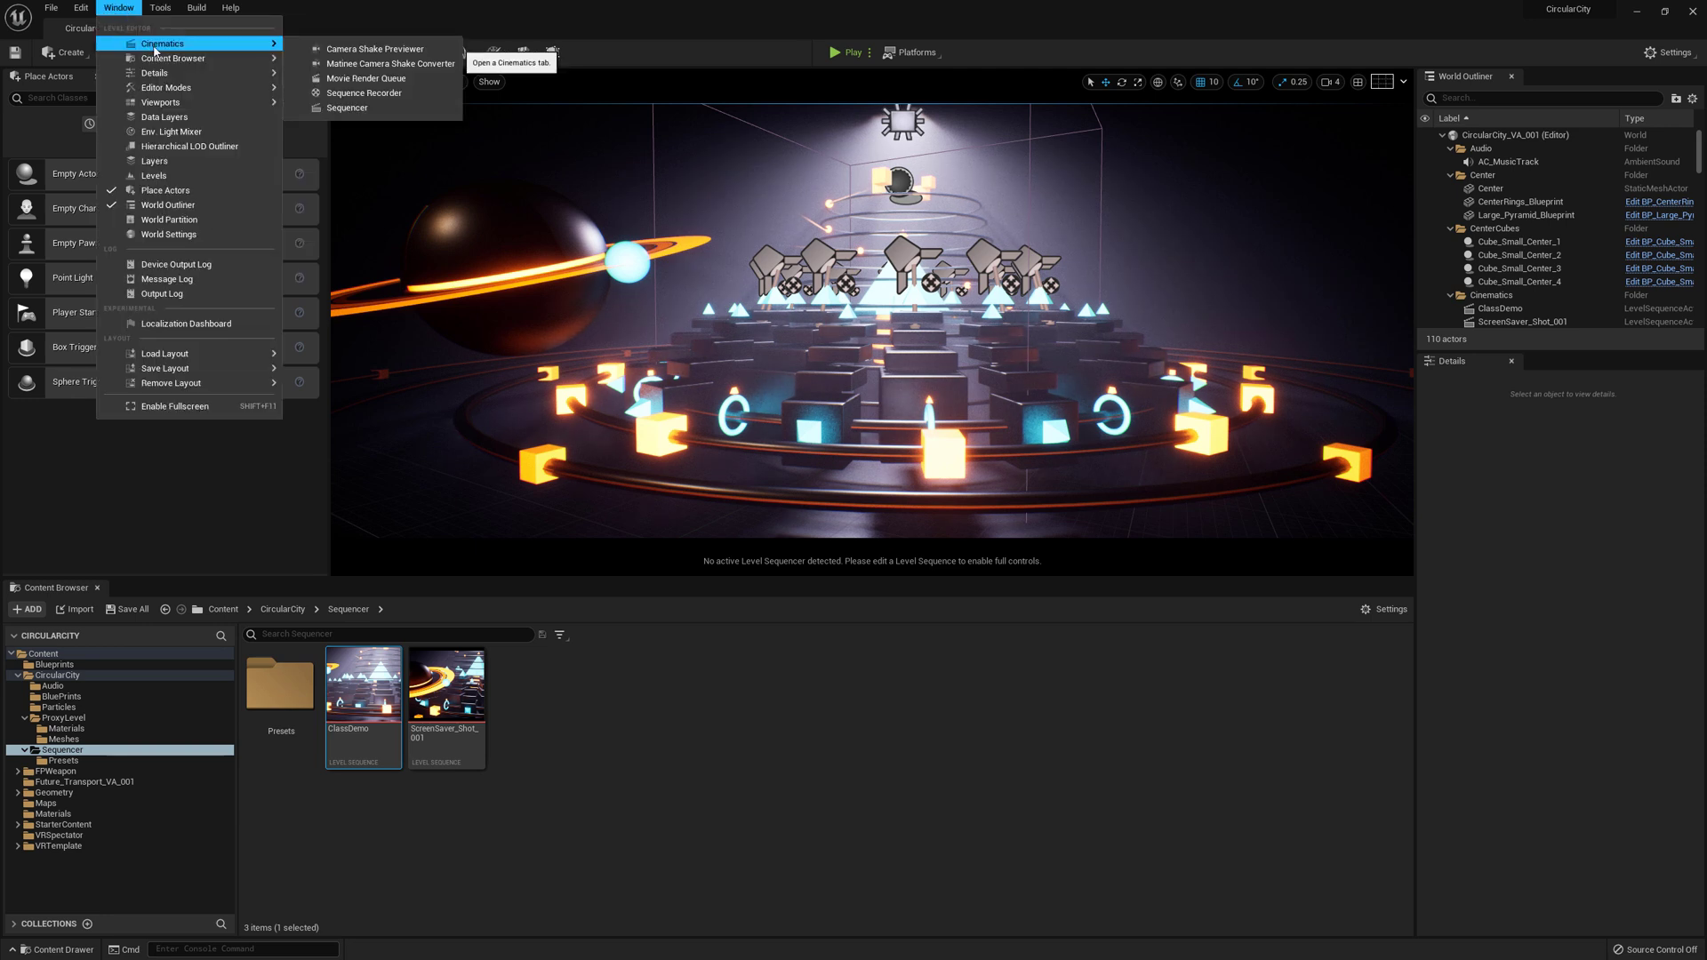
pyautogui.click(409, 87)
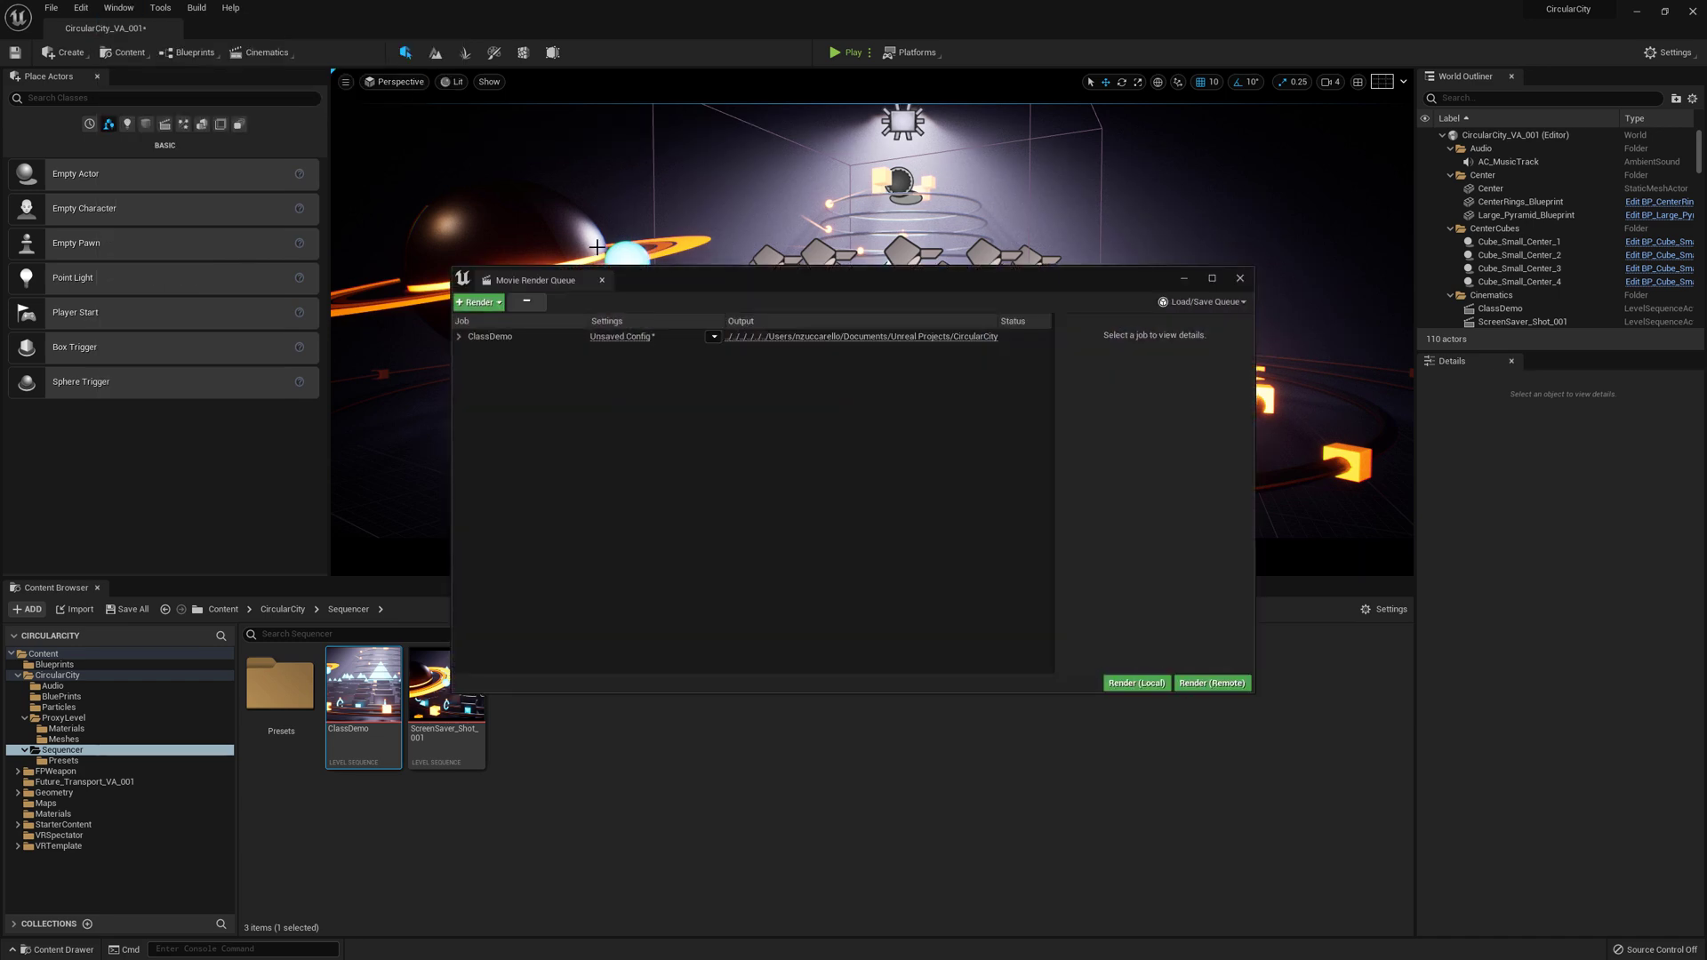
pyautogui.click(497, 304)
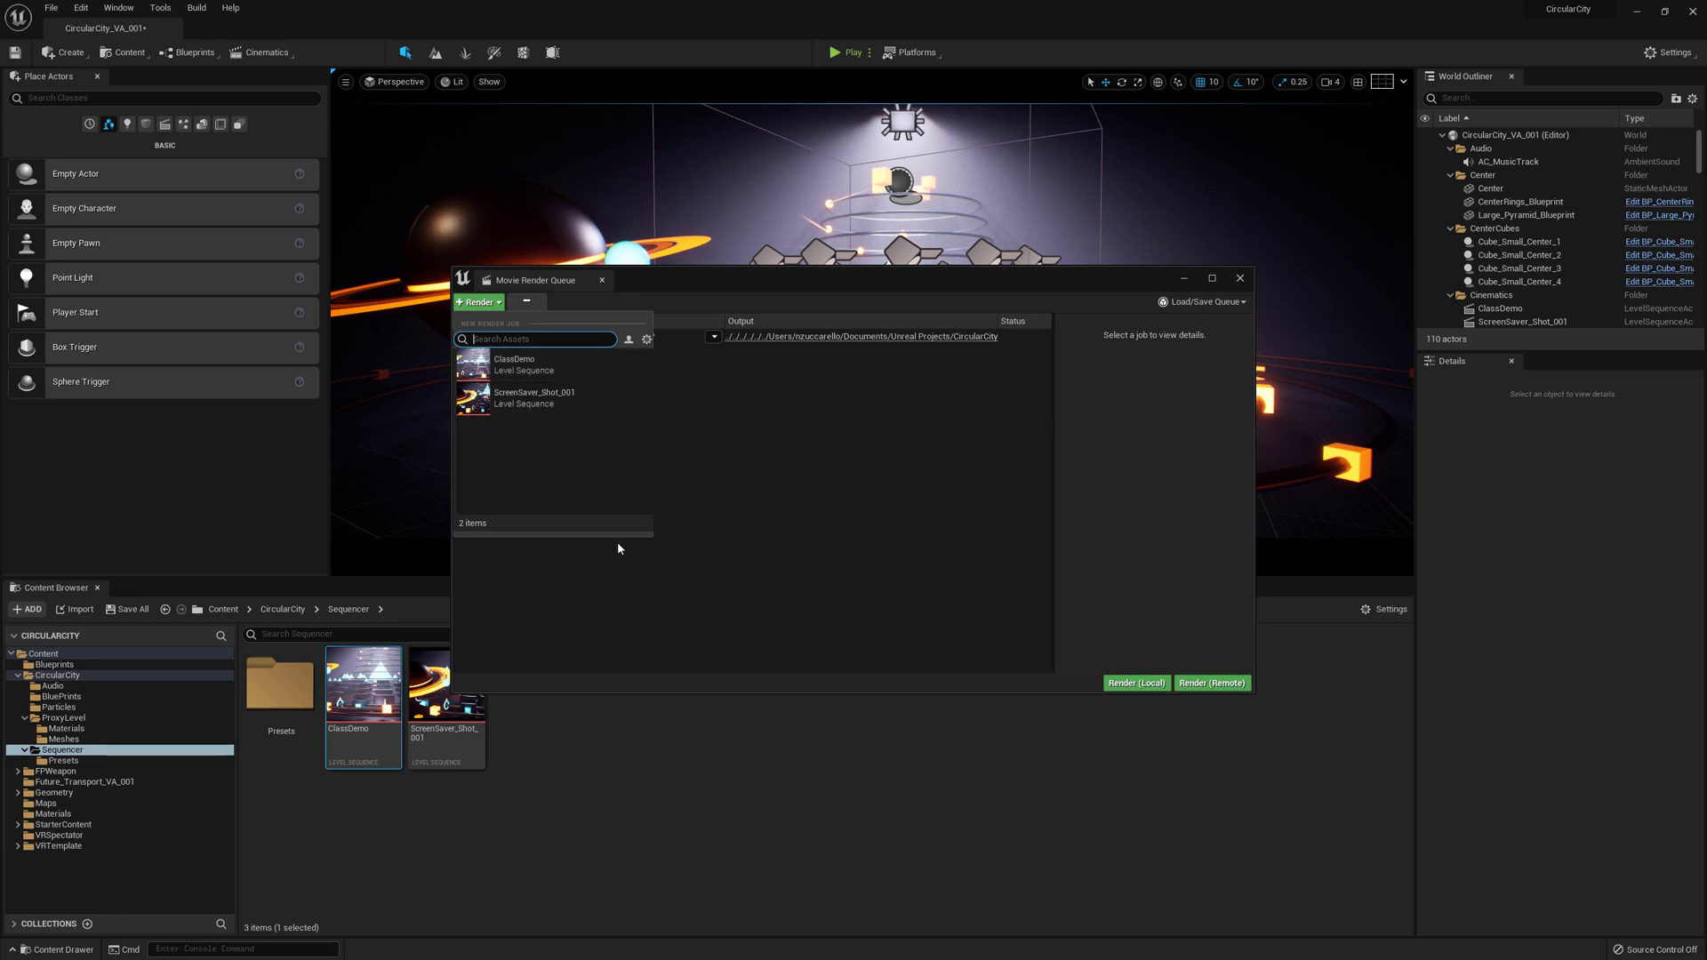
pyautogui.click(700, 490)
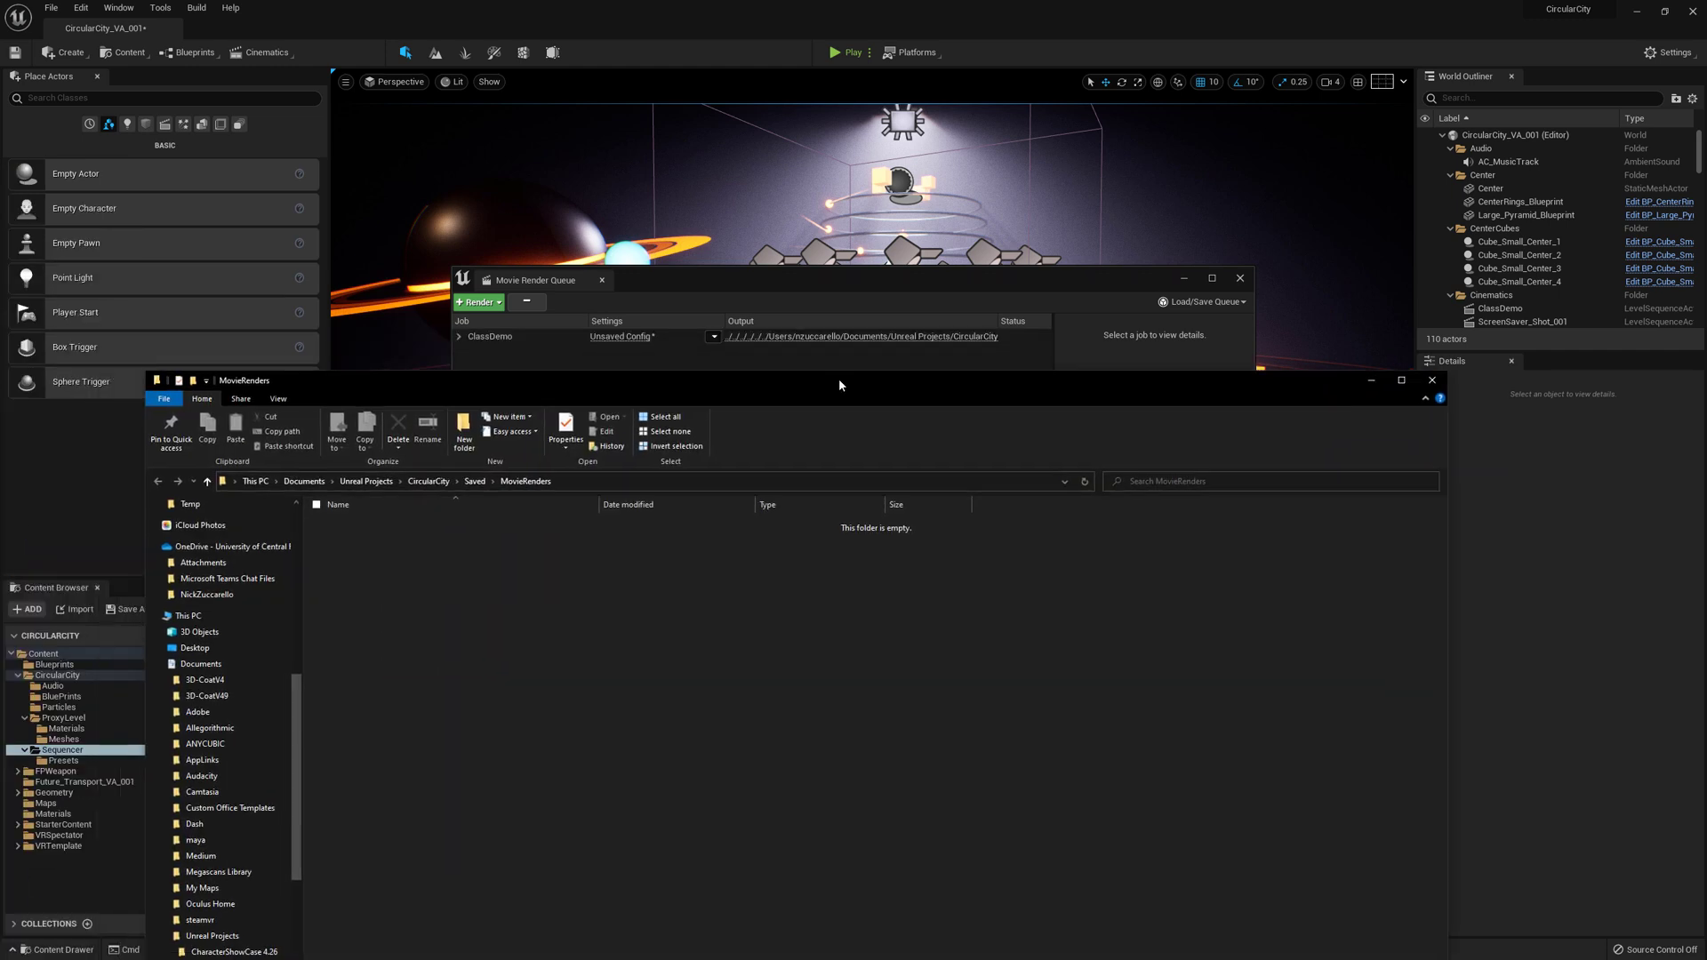
# Examine the MovieRenders output folder of the ClassDemo render job, and close the folder window.
pyautogui.moveTo(840, 377); pyautogui.dragTo(797, 211)
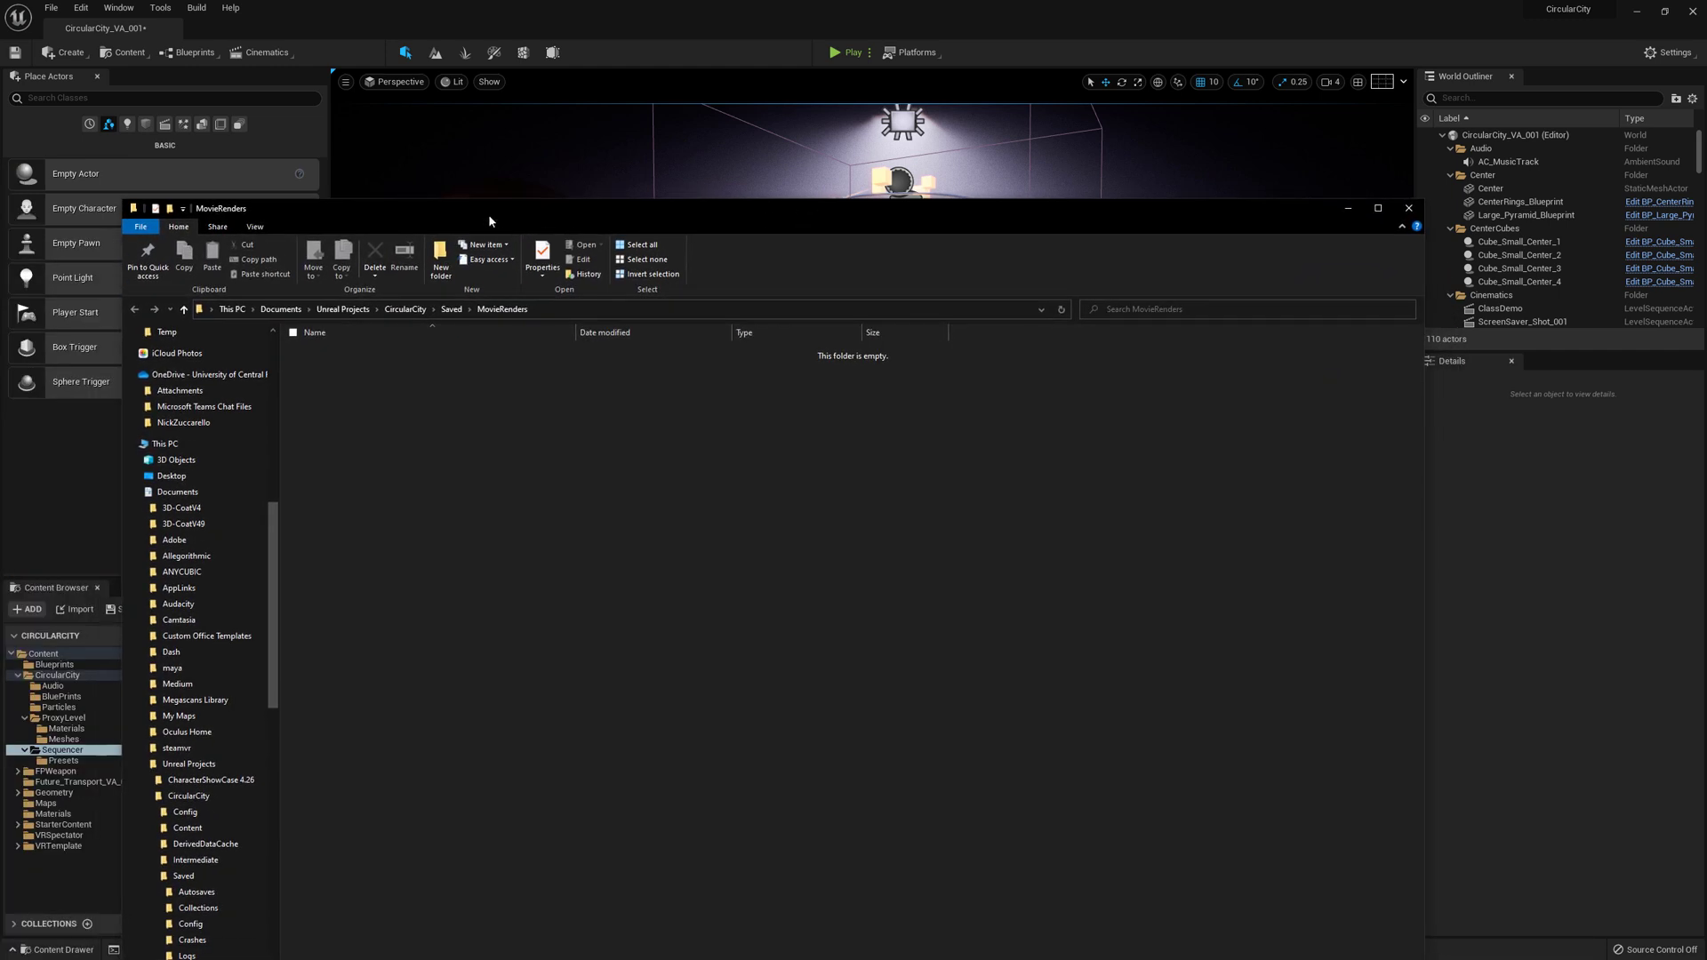
pyautogui.moveTo(488, 221); pyautogui.dragTo(506, 176)
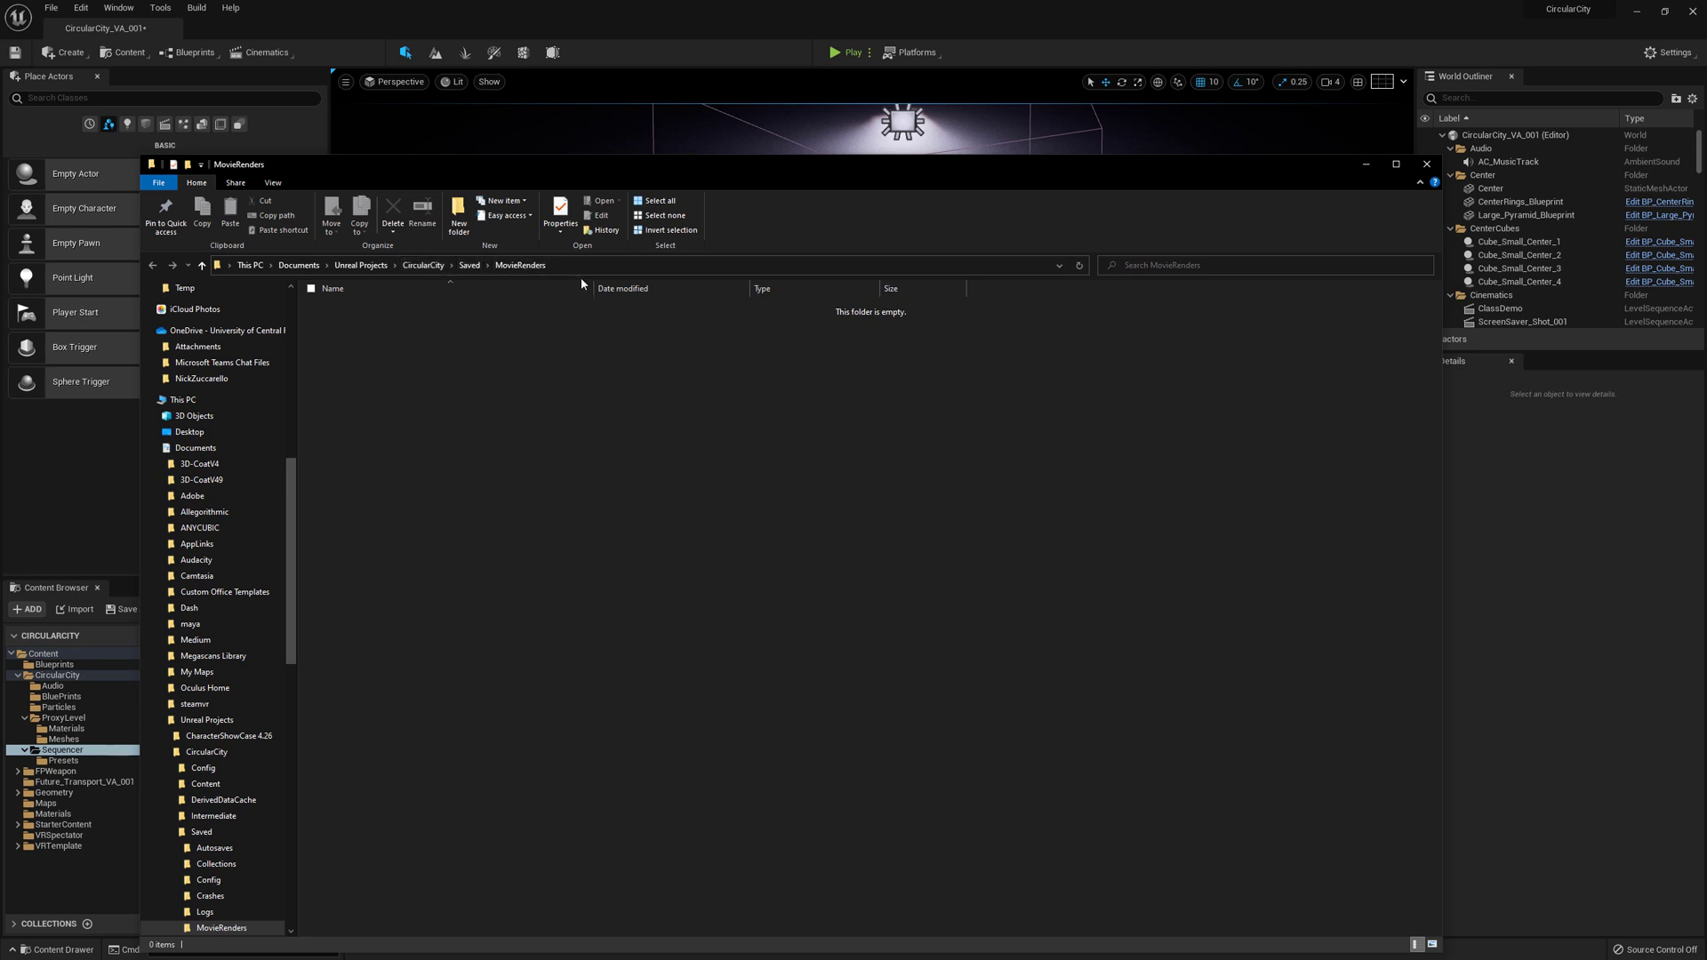
pyautogui.click(1427, 163)
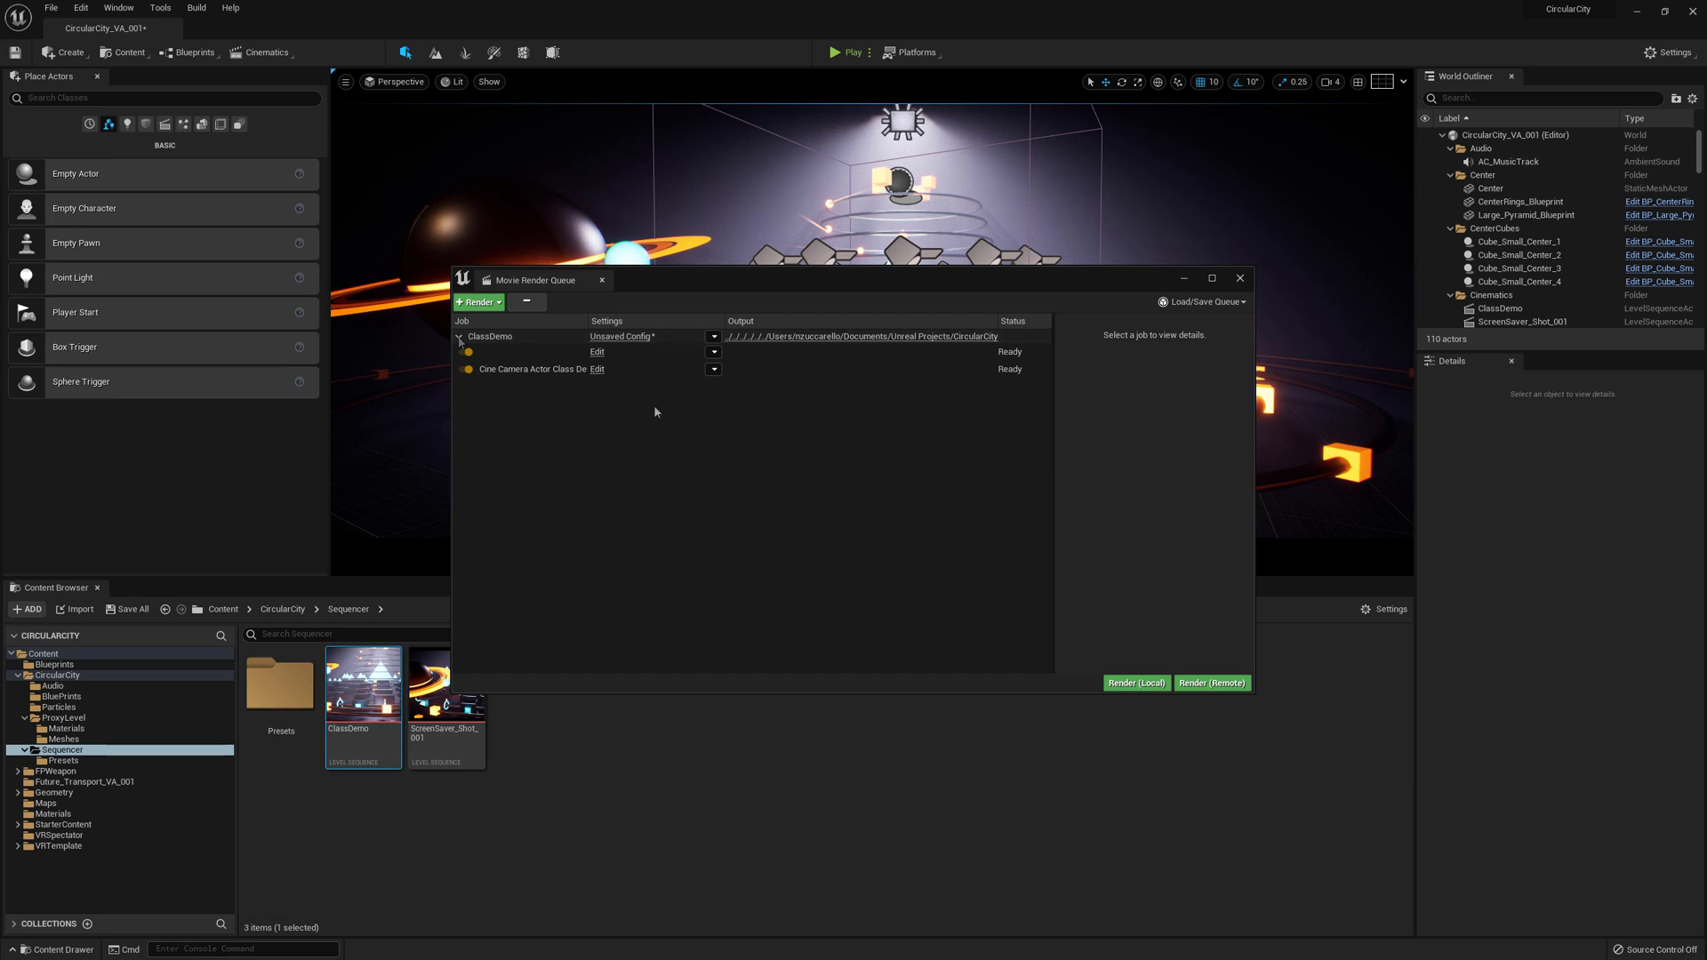
# Add a .png Sequence [8bit] output to the ClassDemo job's render settings and delete the .jpg Sequence output.
pyautogui.click(622, 337)
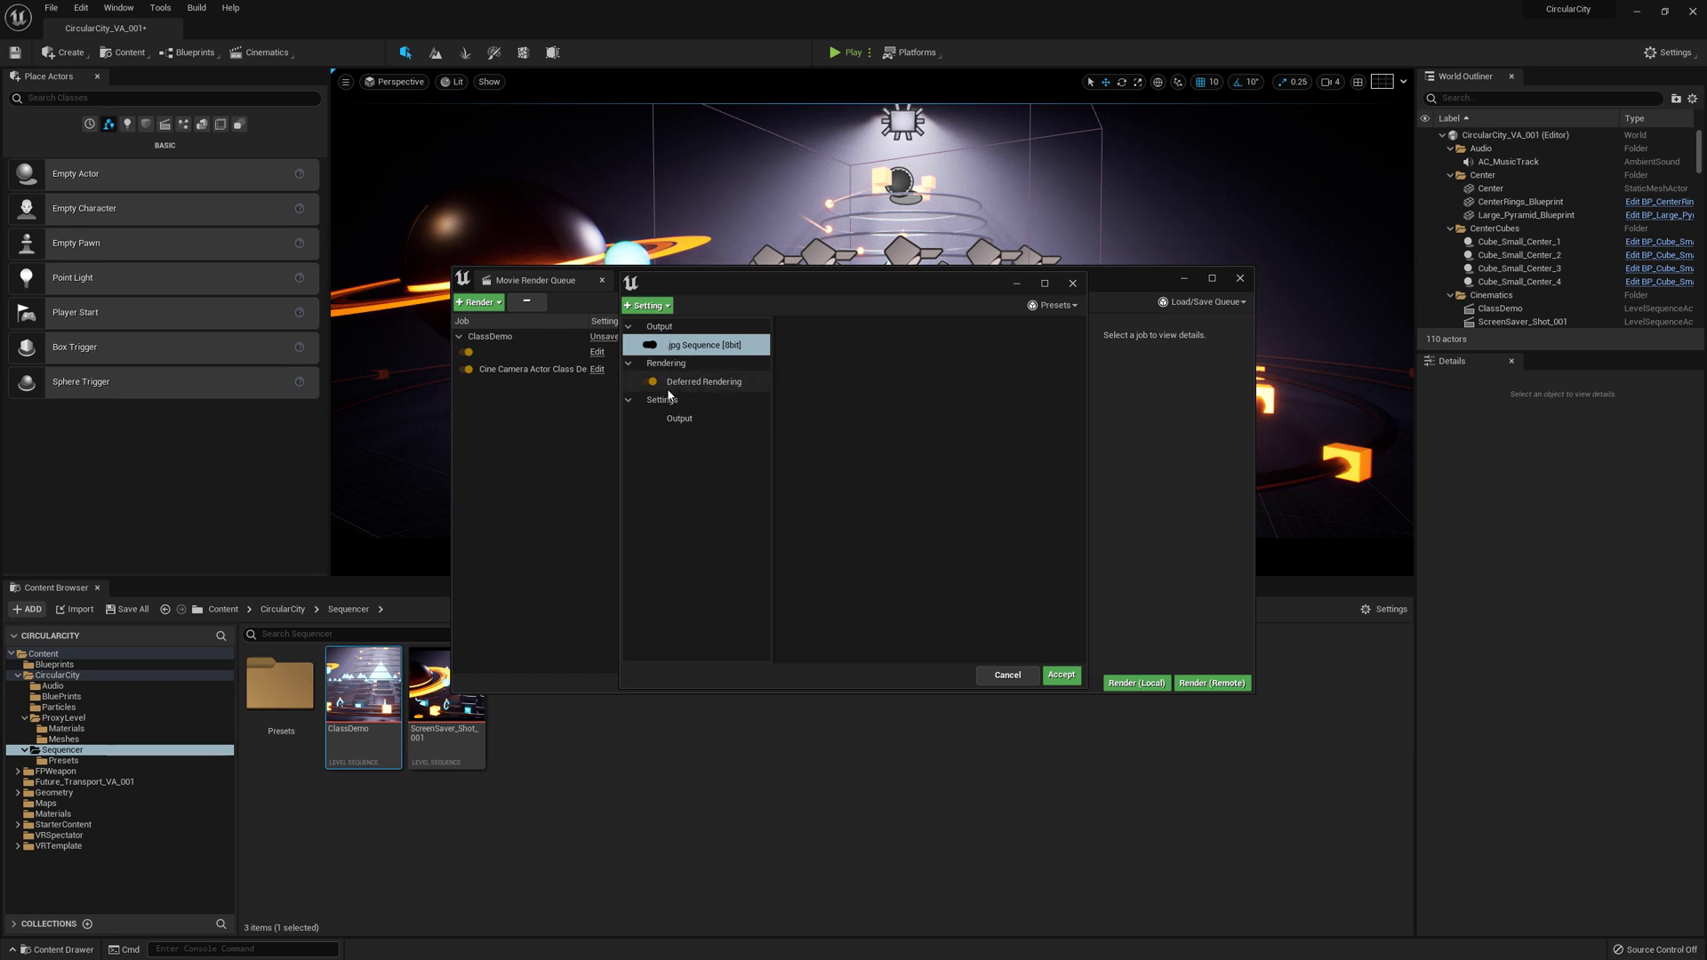
pyautogui.click(670, 307)
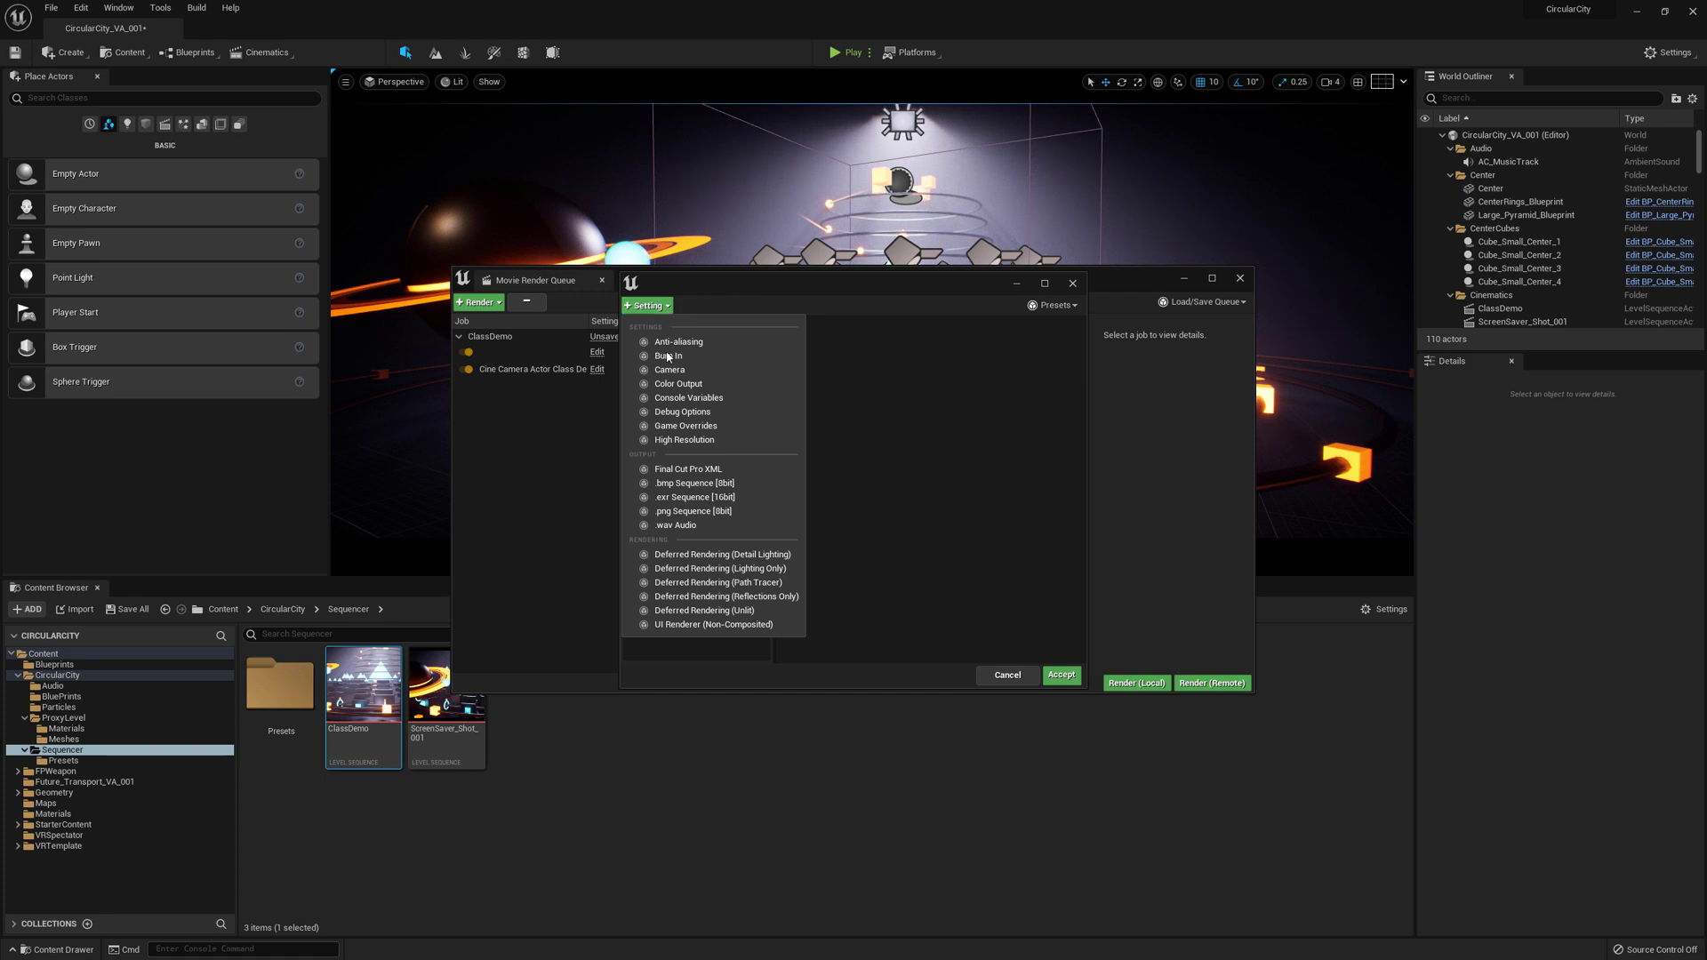
pyautogui.click(707, 516)
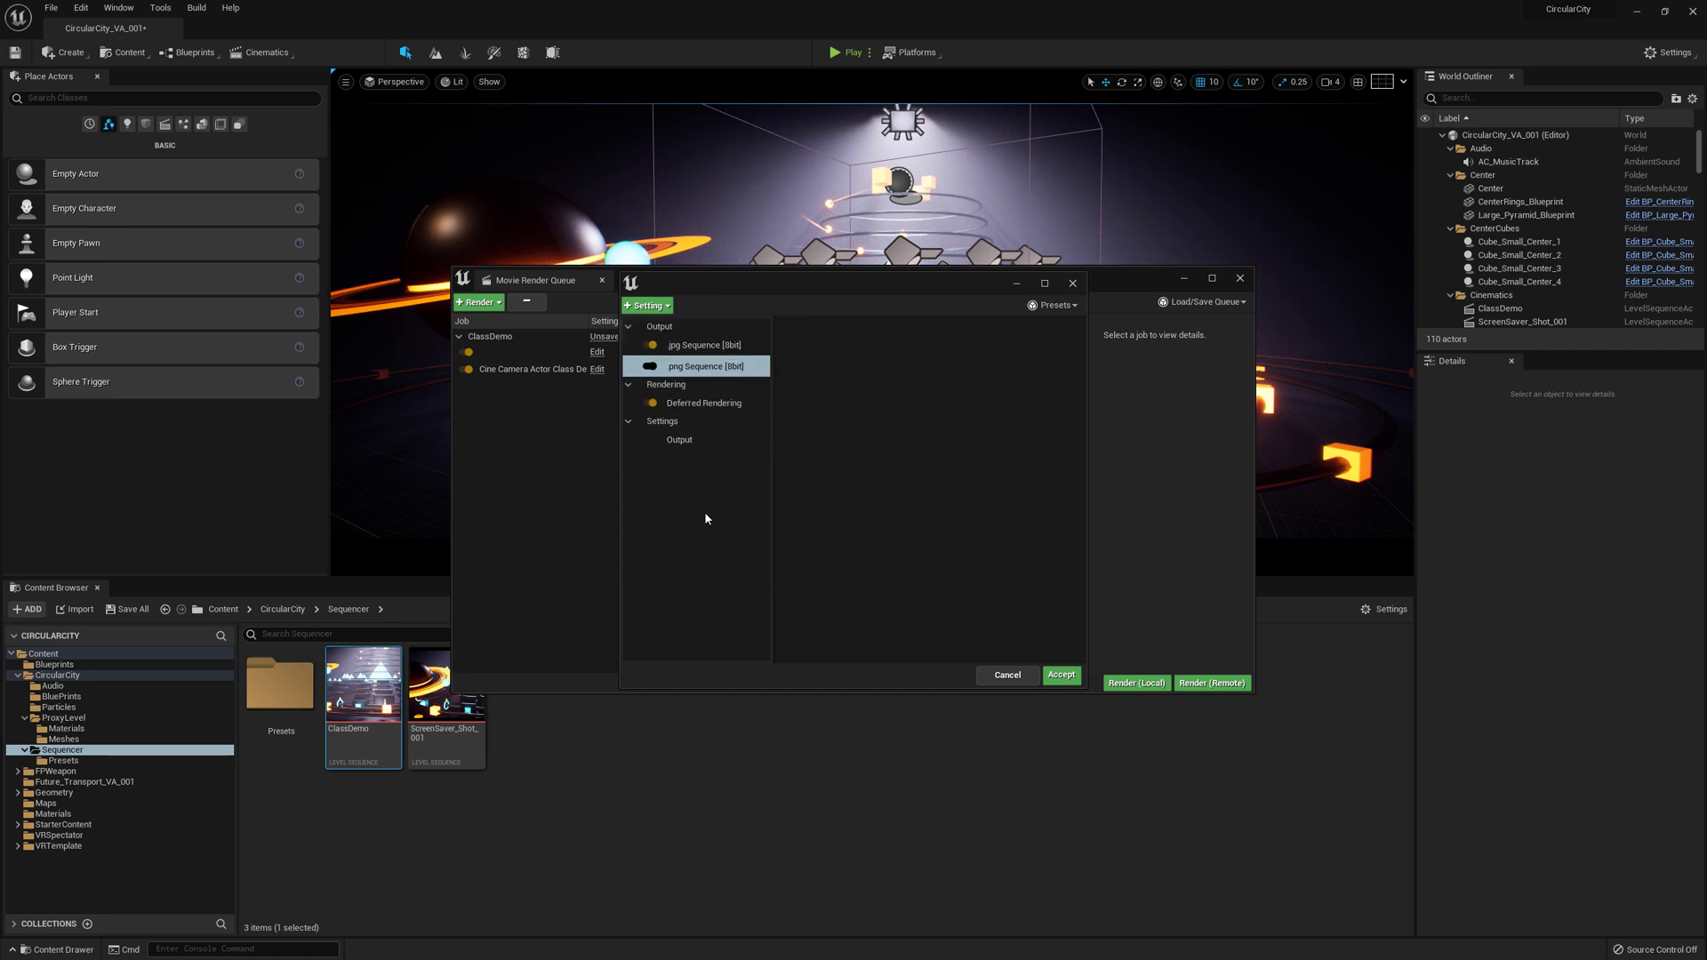
pyautogui.click(652, 345)
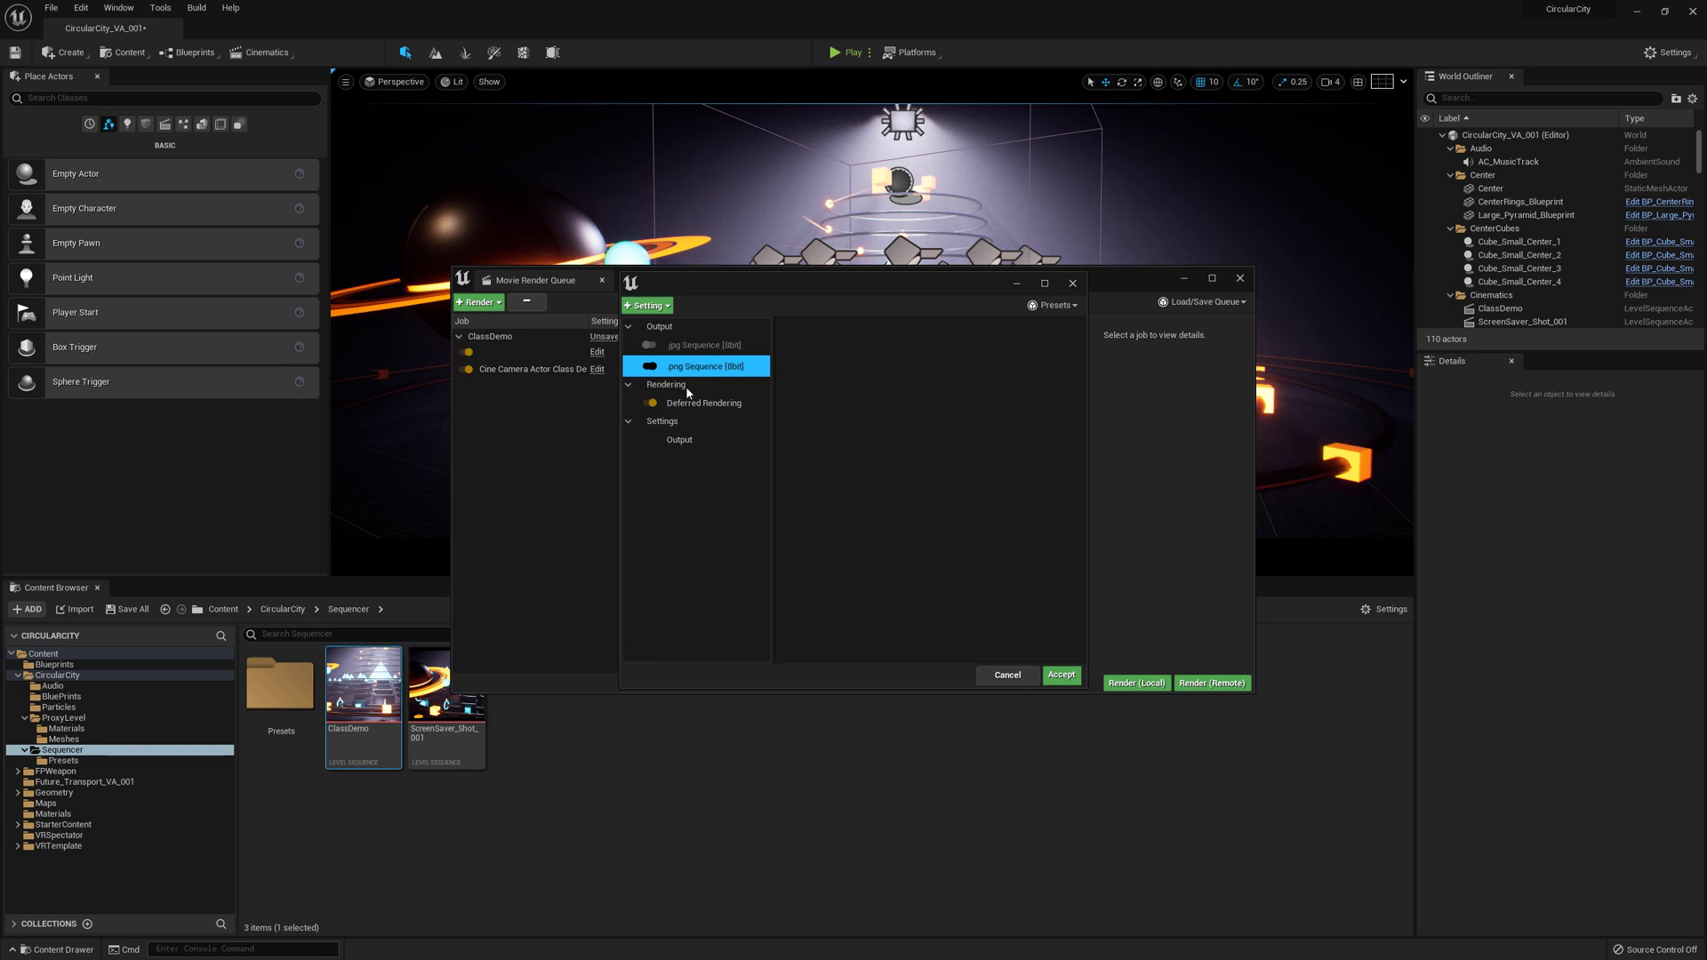
pyautogui.click(711, 346)
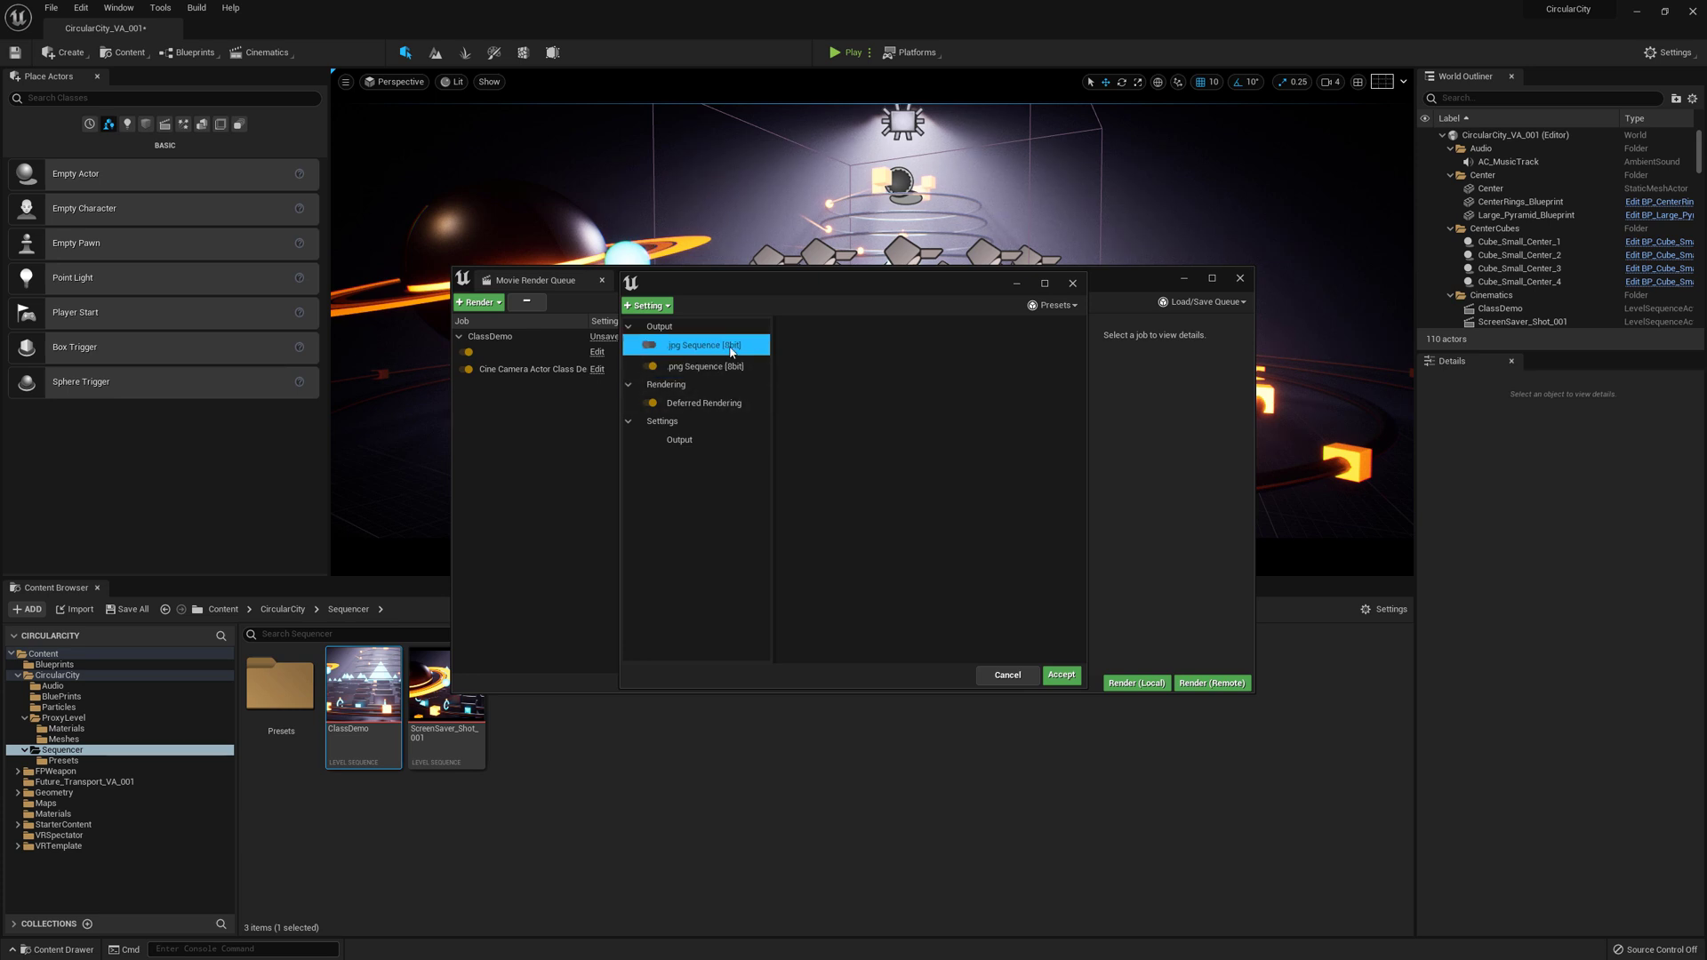
pyautogui.press('Delete')
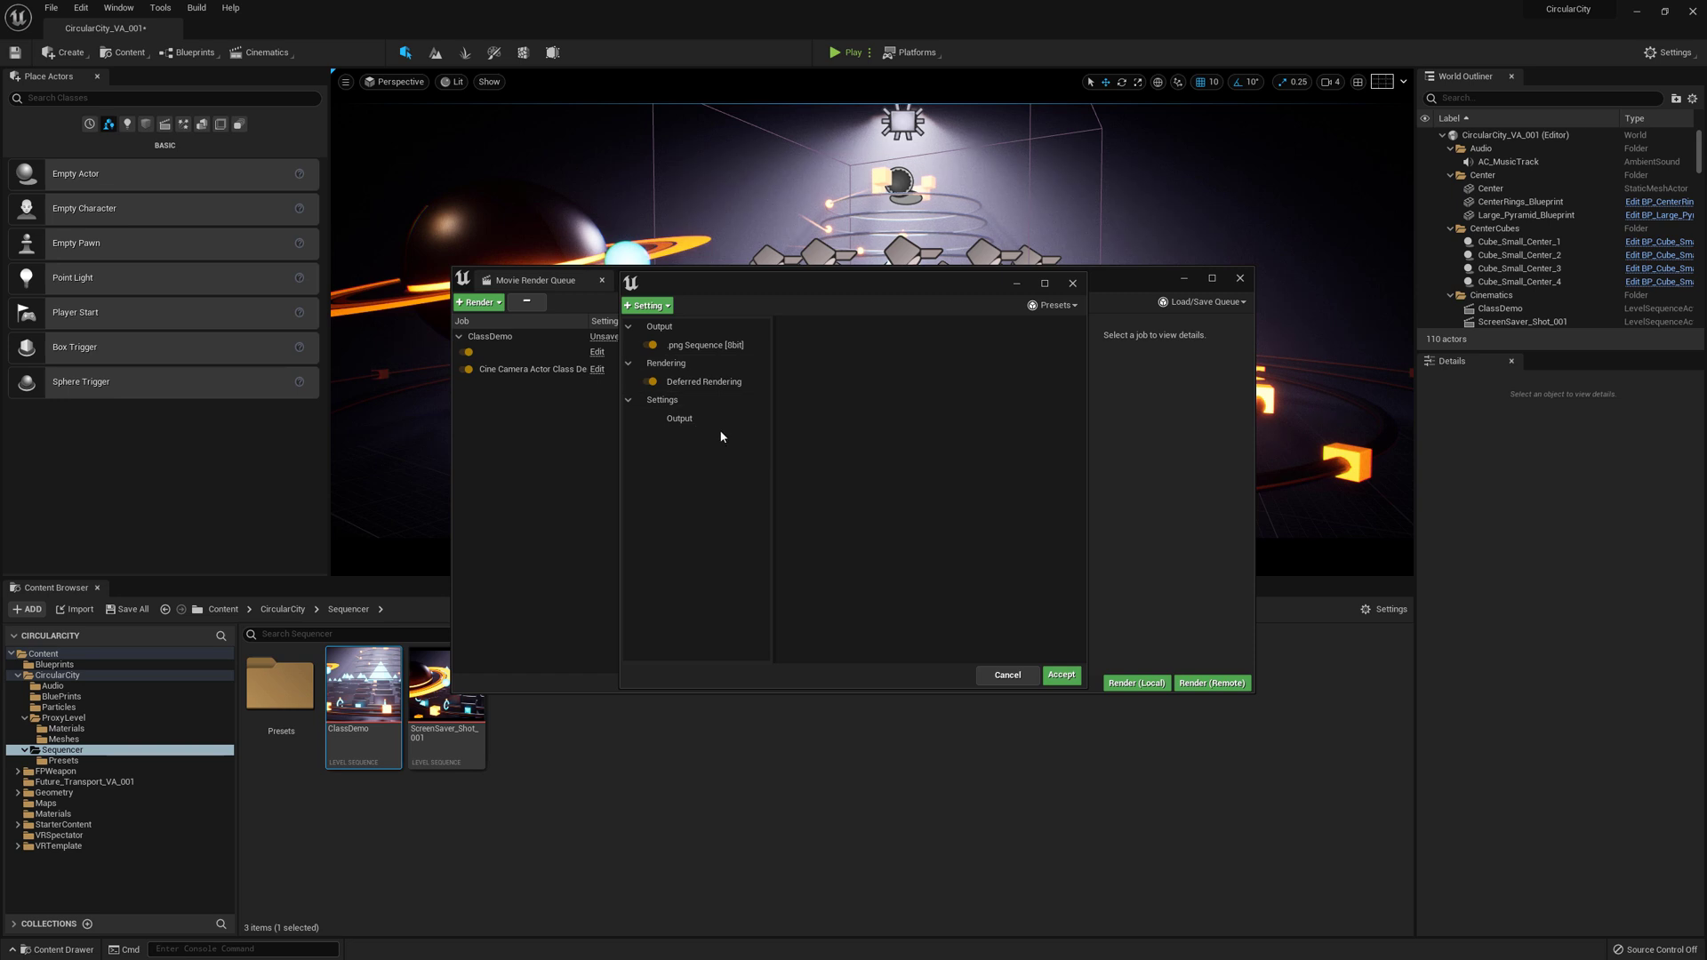
# Add an Anti-aliasing setting with a temporal sample count of 8, and override anti-aliasing with the method None.
pyautogui.click(679, 384)
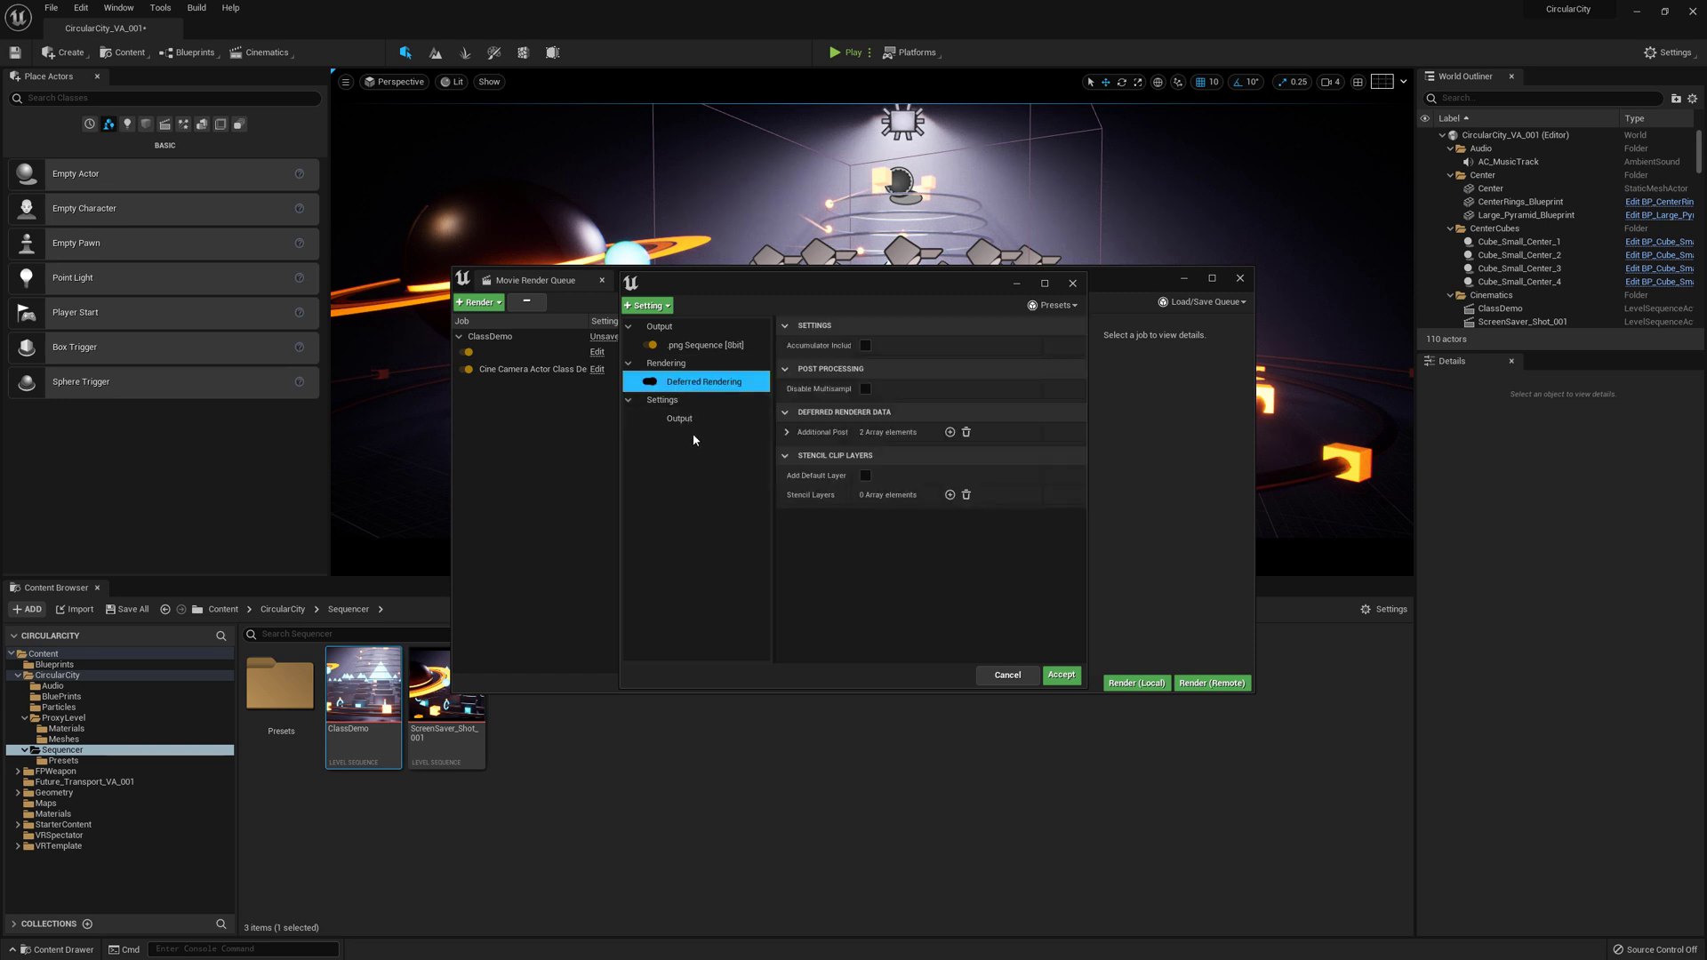
pyautogui.click(669, 307)
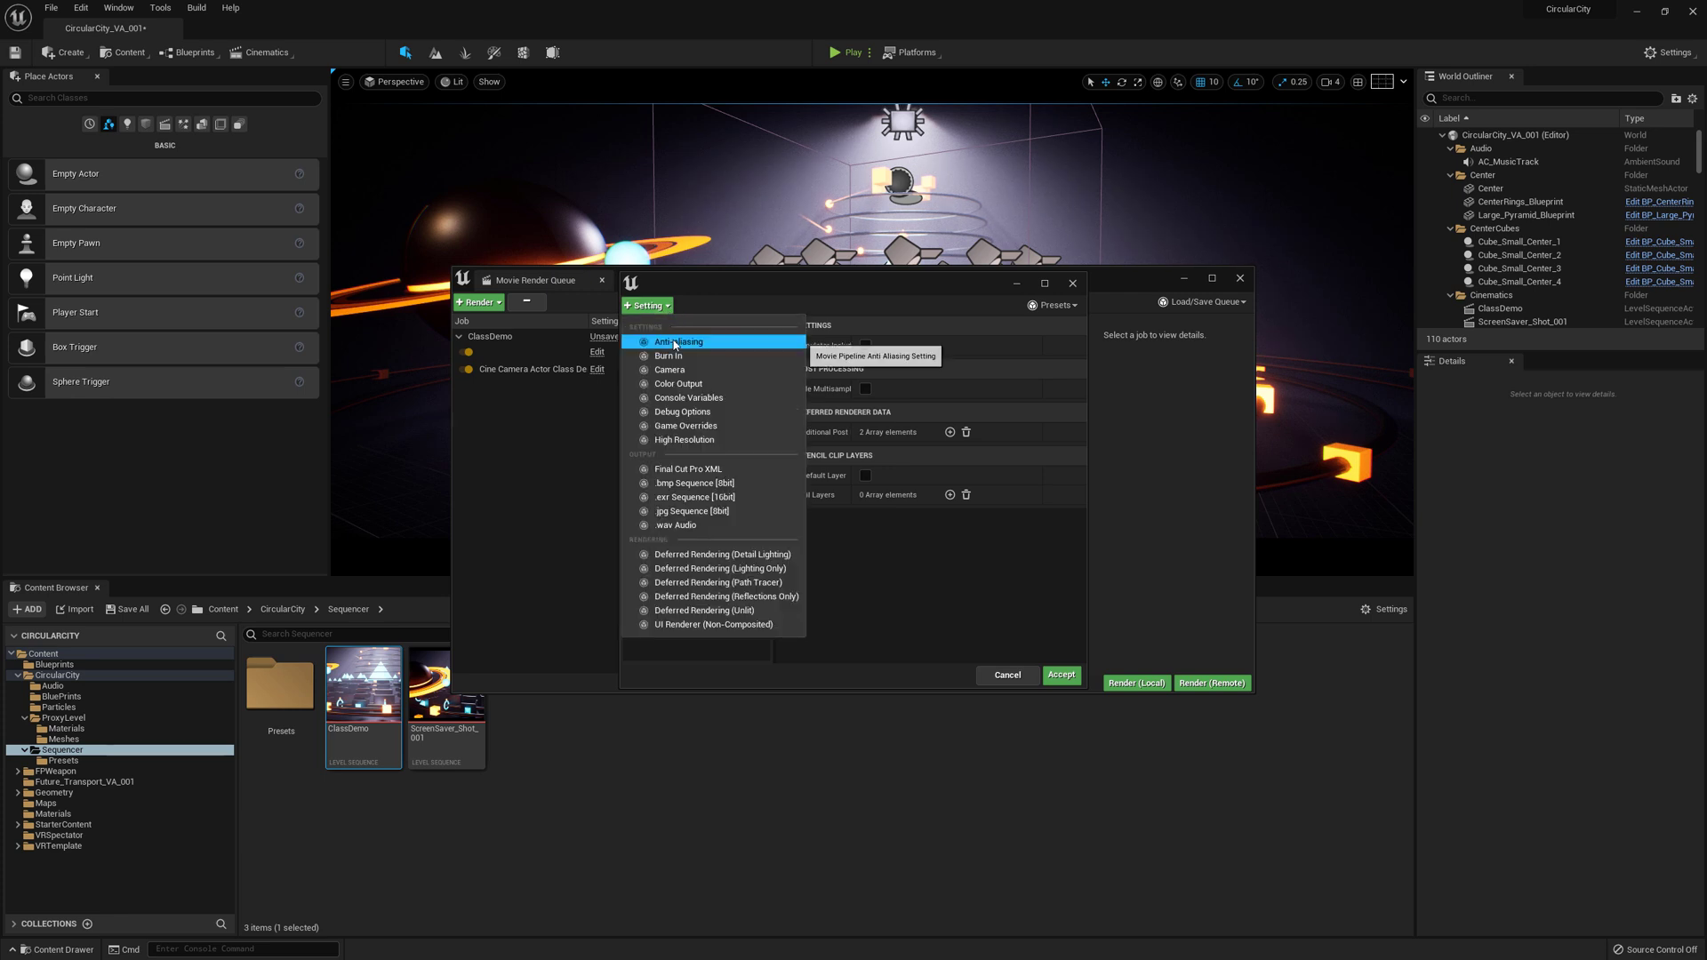
pyautogui.click(674, 343)
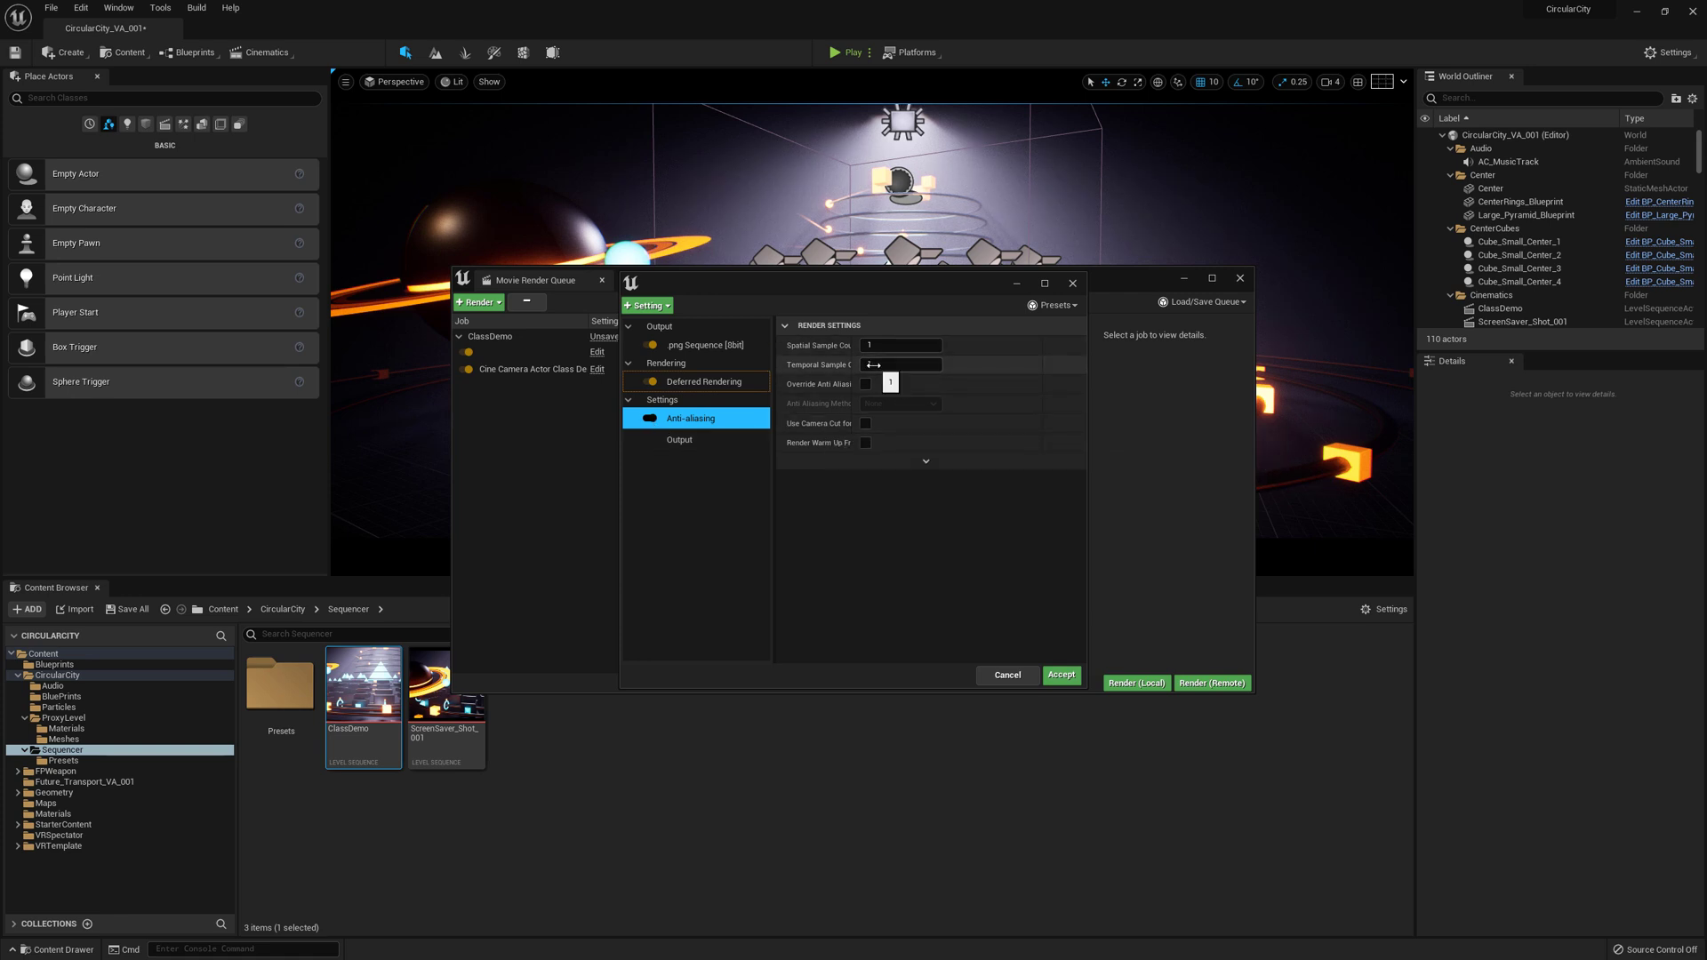
pyautogui.moveTo(840, 367)
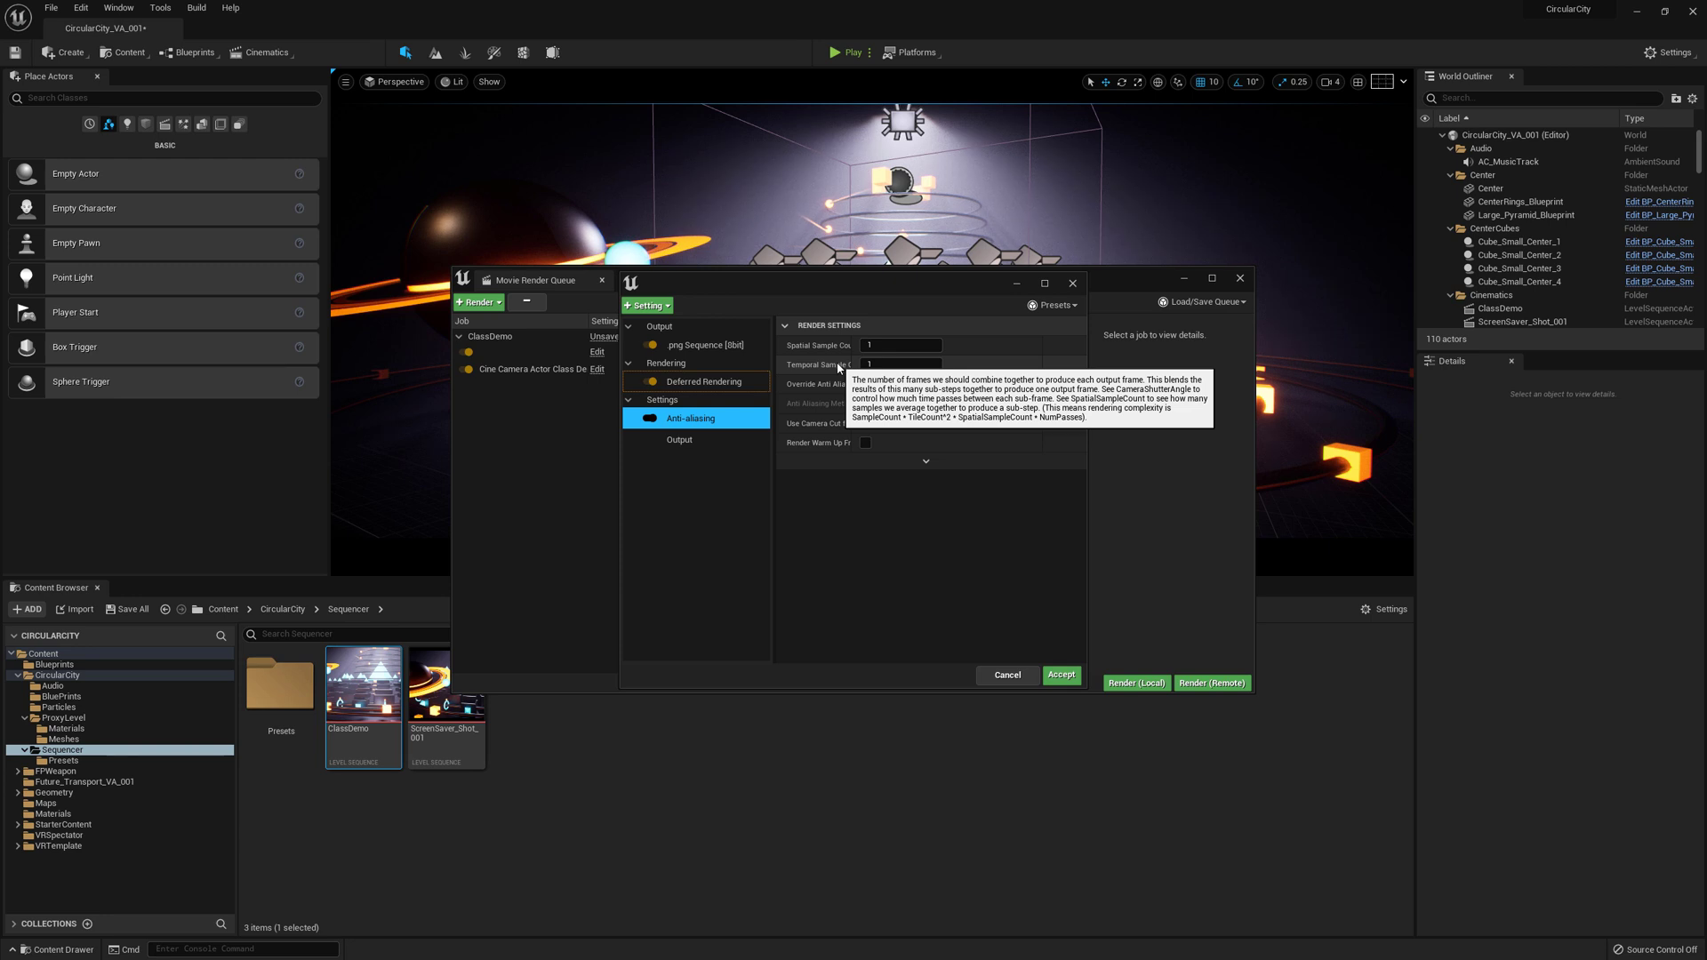
pyautogui.click(887, 366)
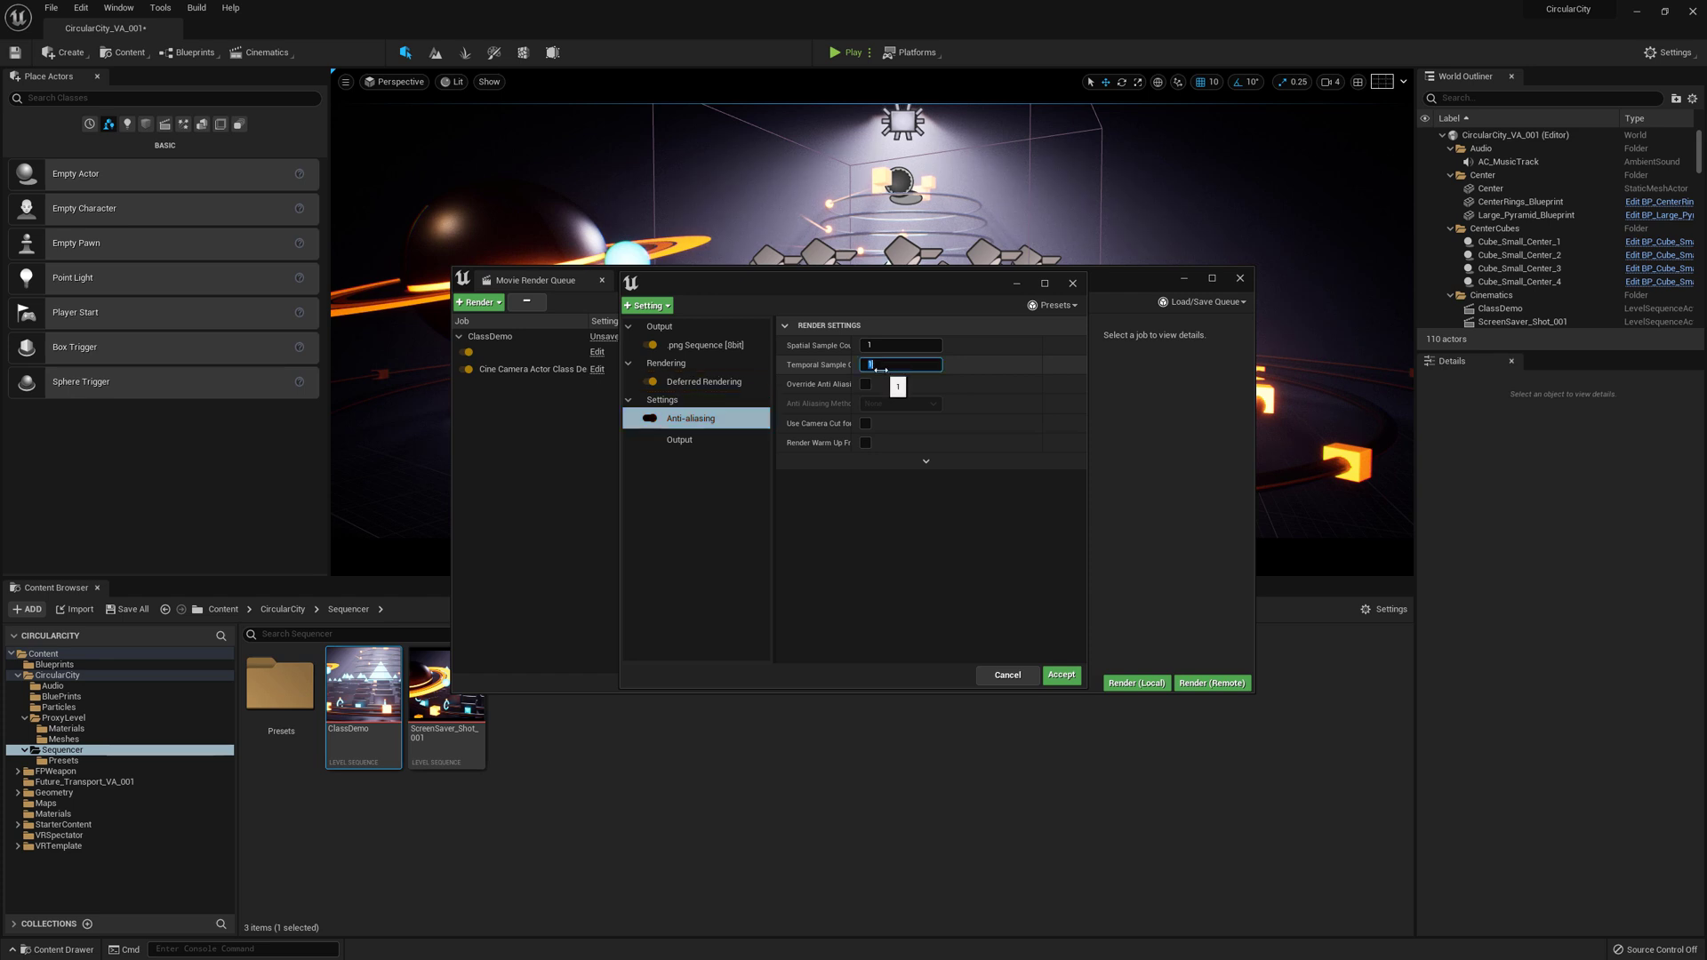
pyautogui.write('8')
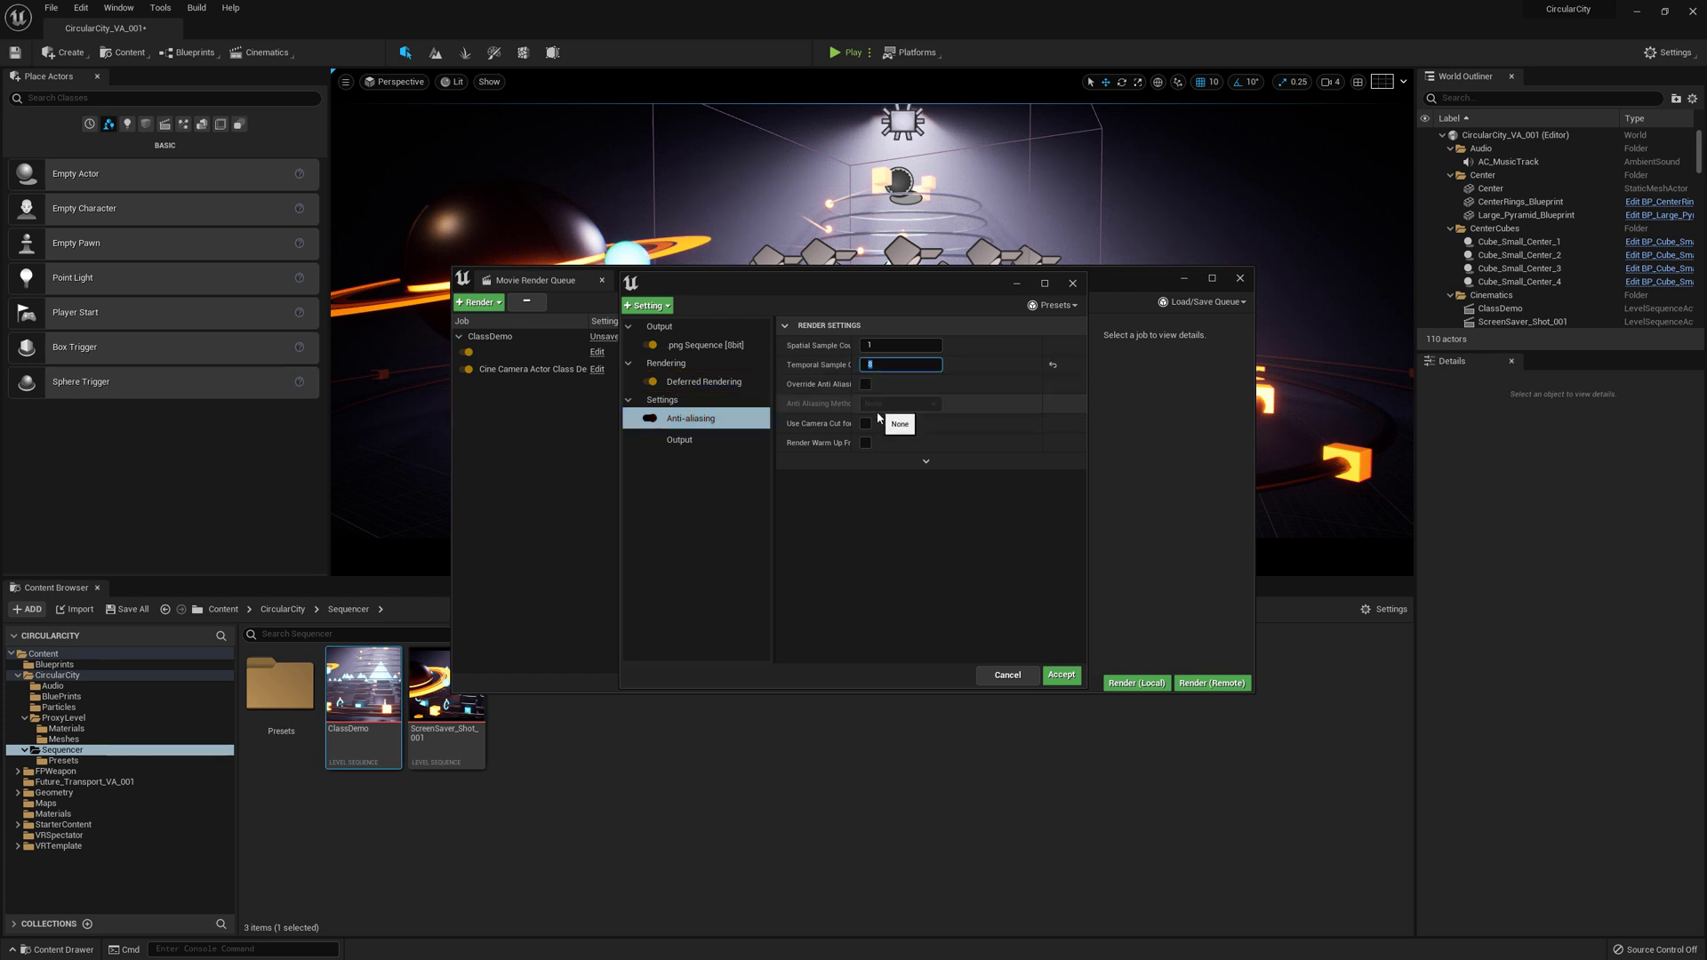
pyautogui.click(867, 387)
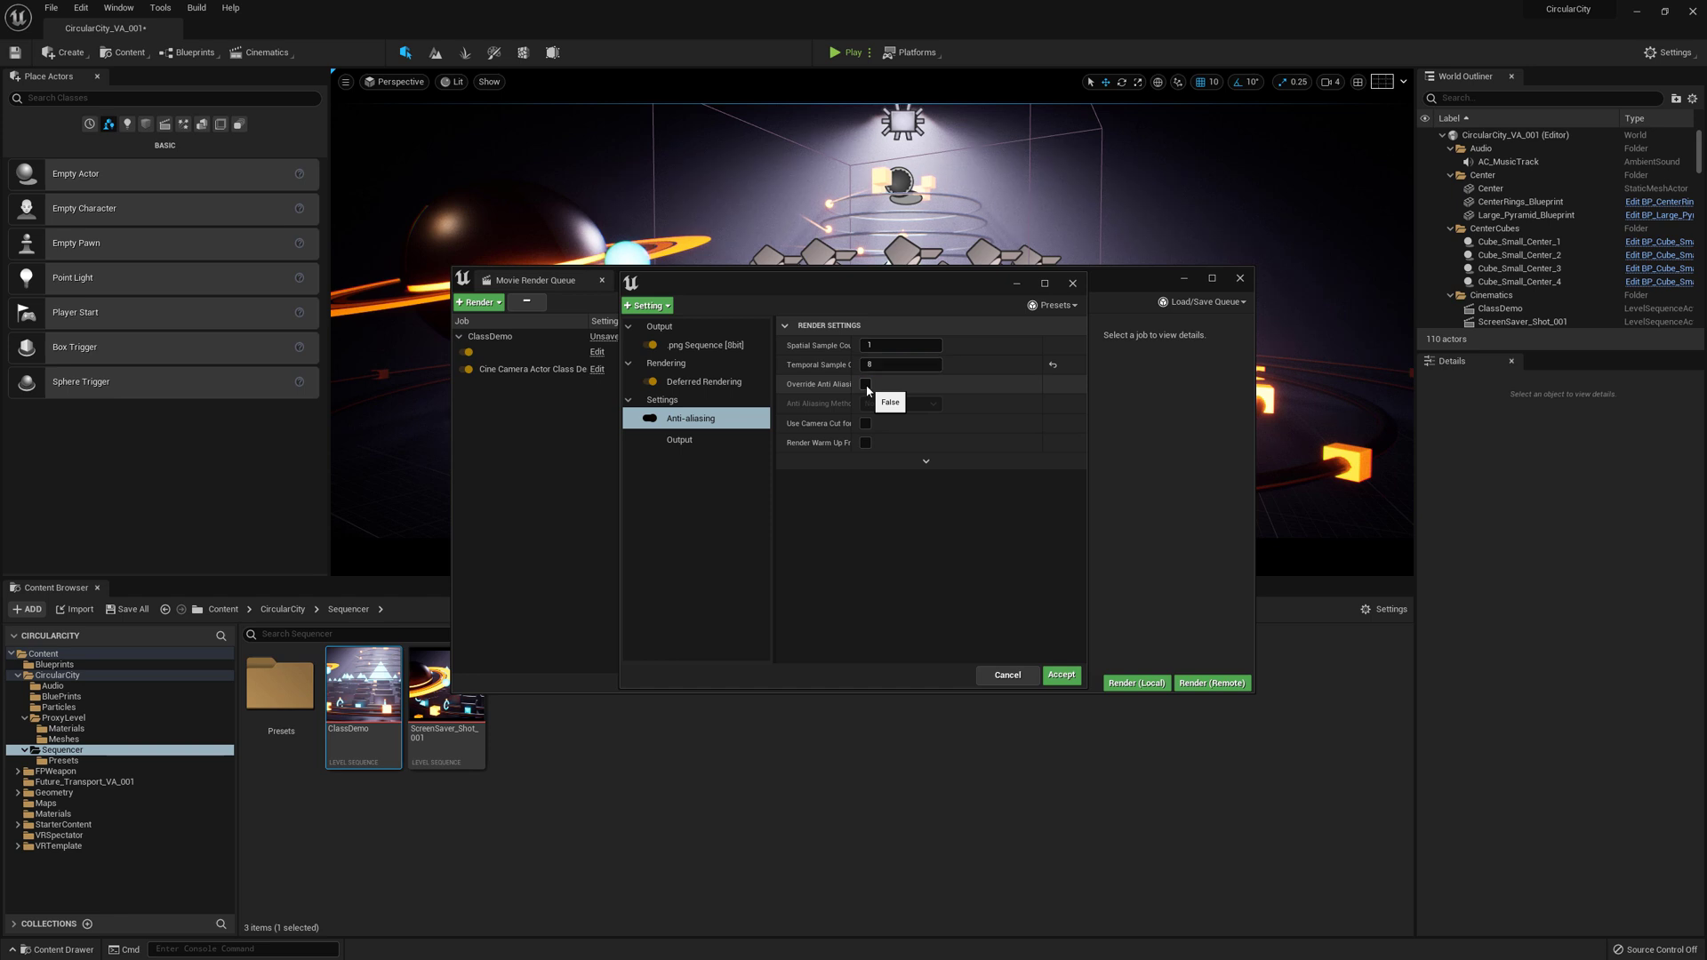
pyautogui.click(867, 387)
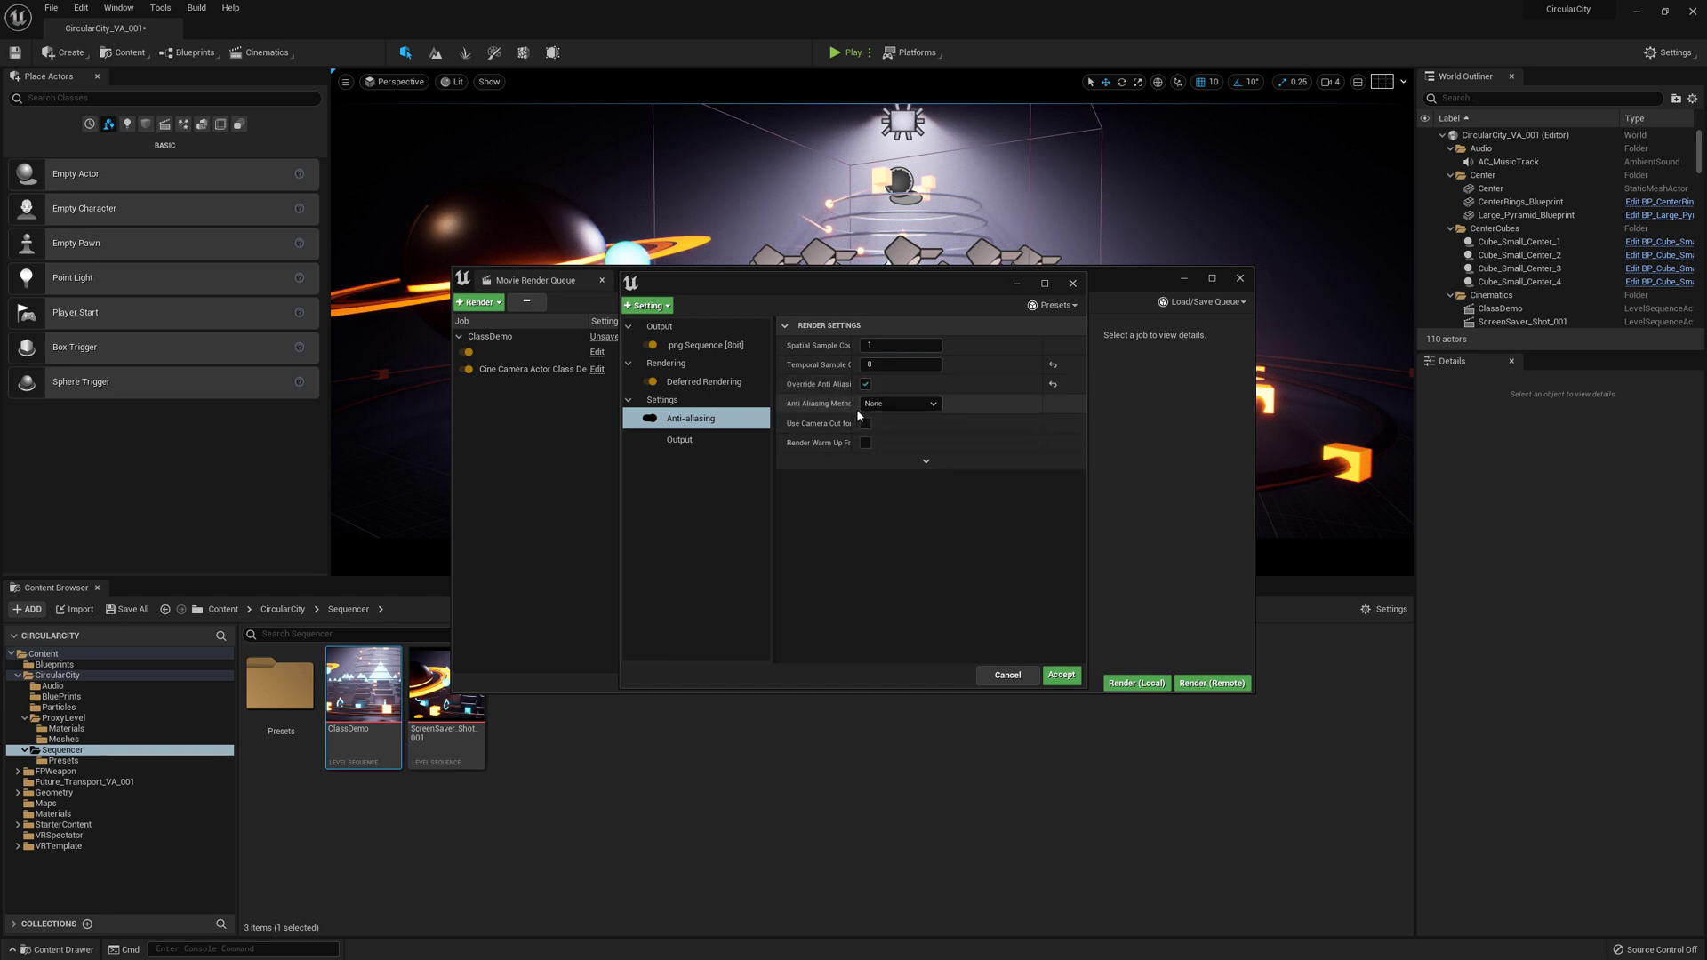
# Enable a custom output frame rate of 30 fps in the job's Output settings, and accept the render configuration.
pyautogui.click(690, 442)
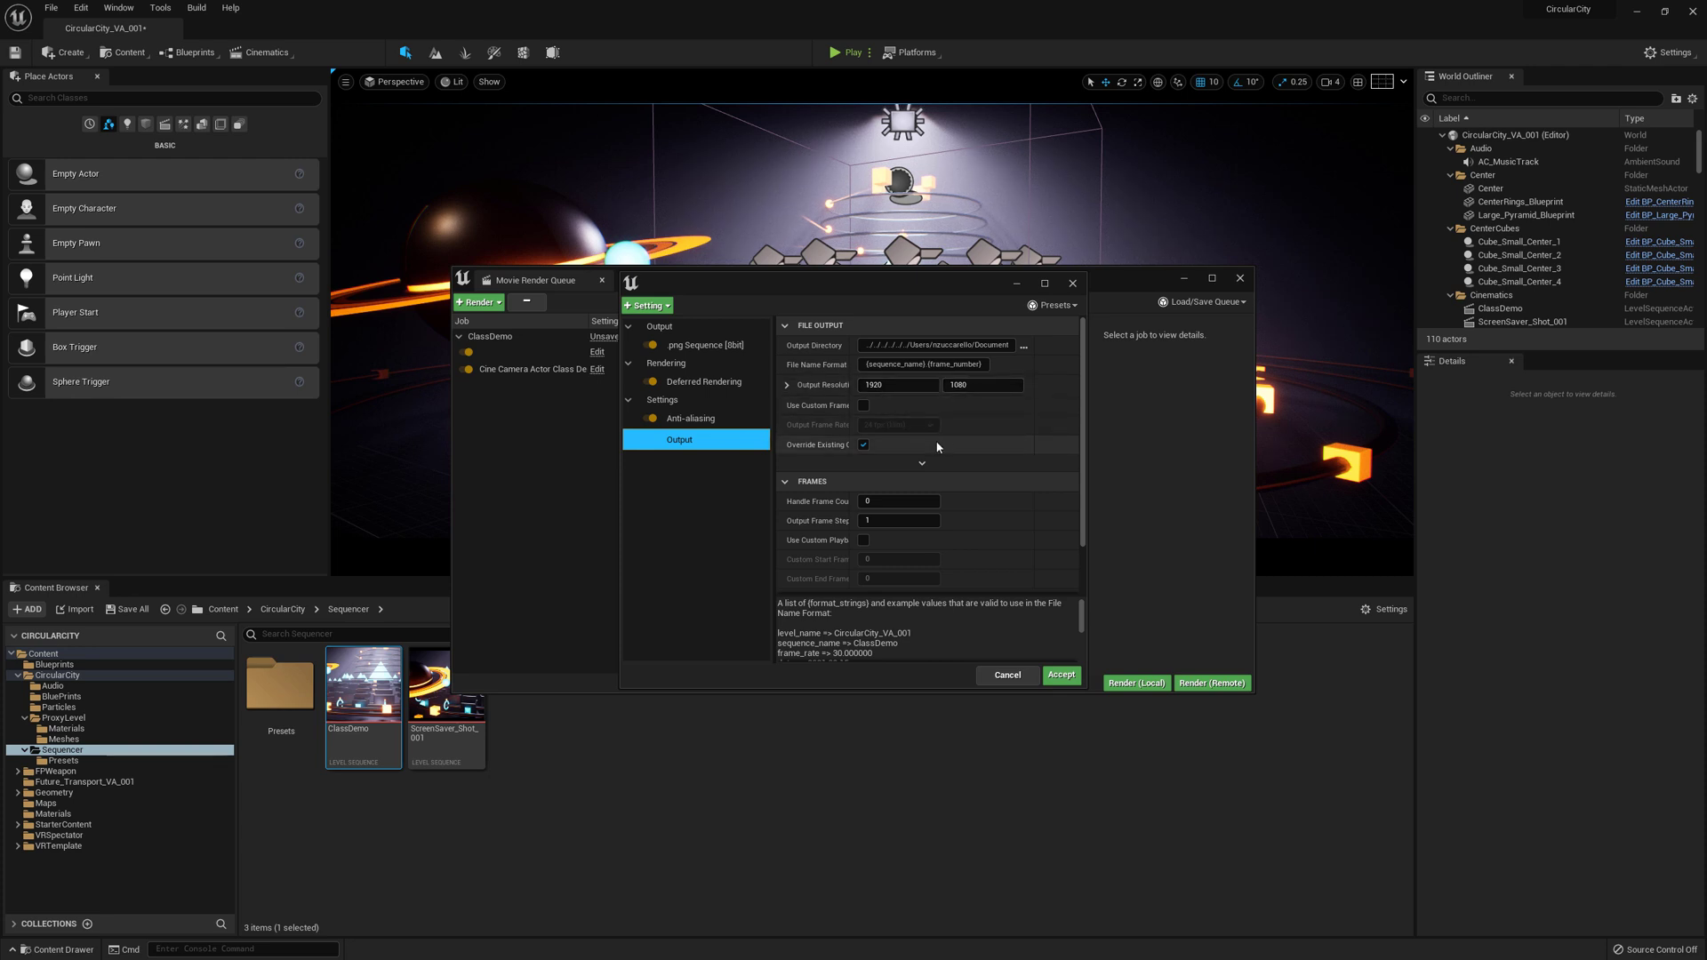
pyautogui.moveTo(855, 510); pyautogui.dragTo(881, 512)
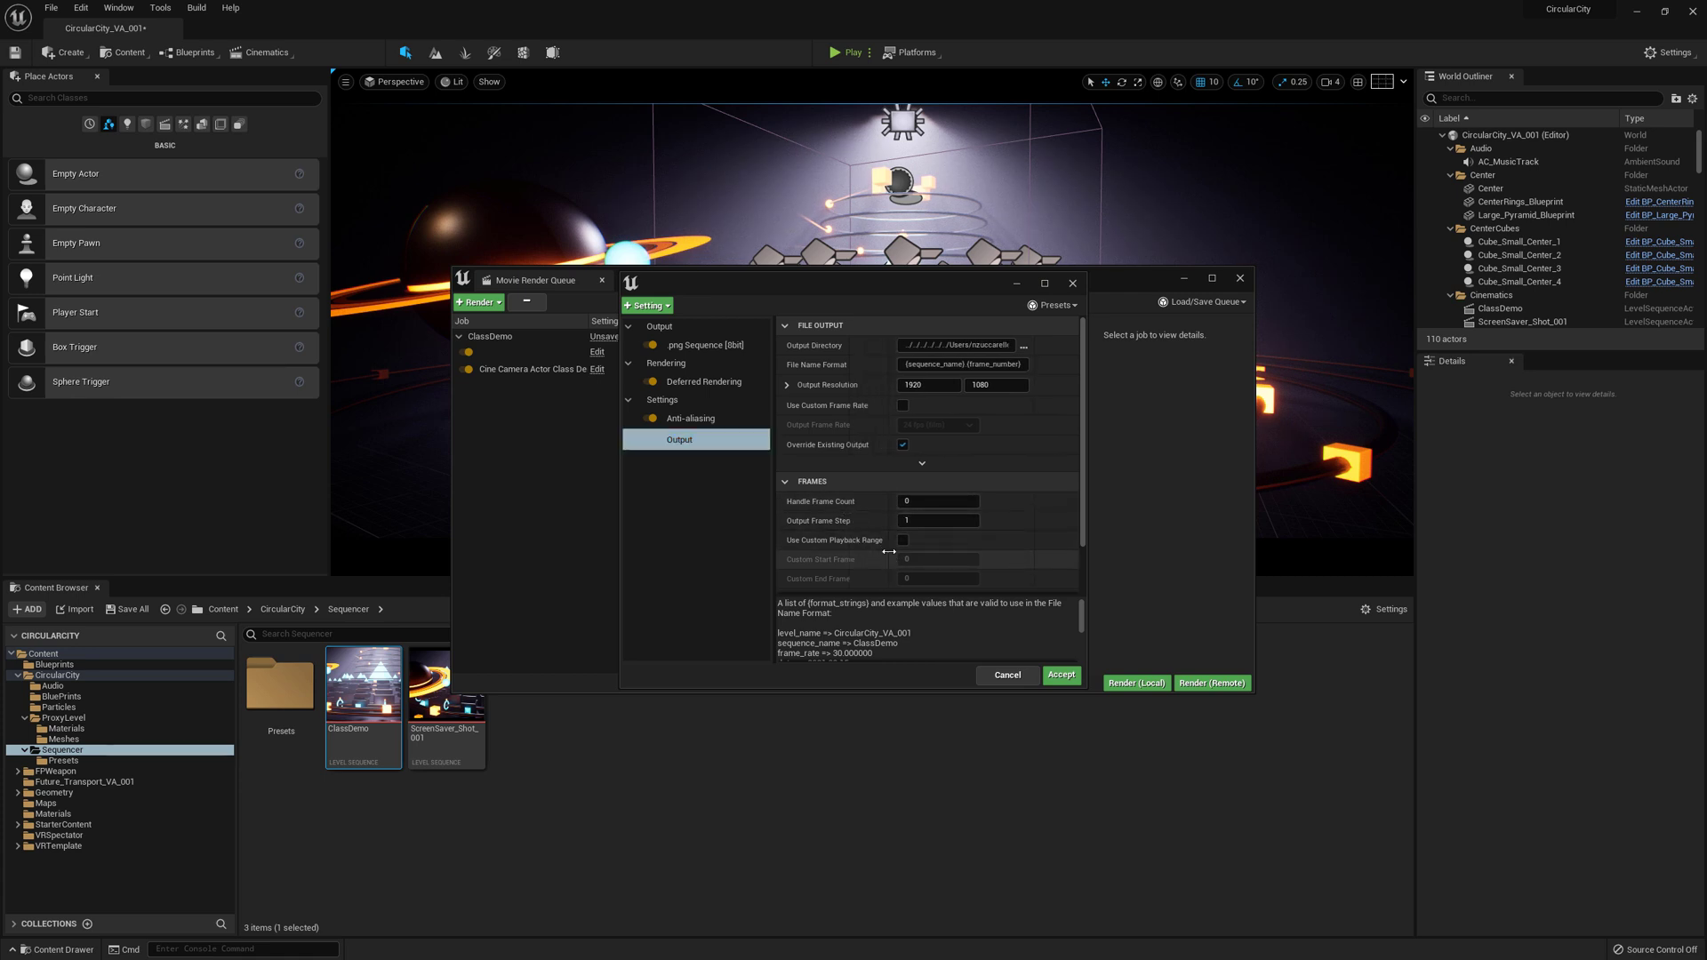
pyautogui.scroll(-1, 893, 555)
pyautogui.scroll(-2, 889, 550)
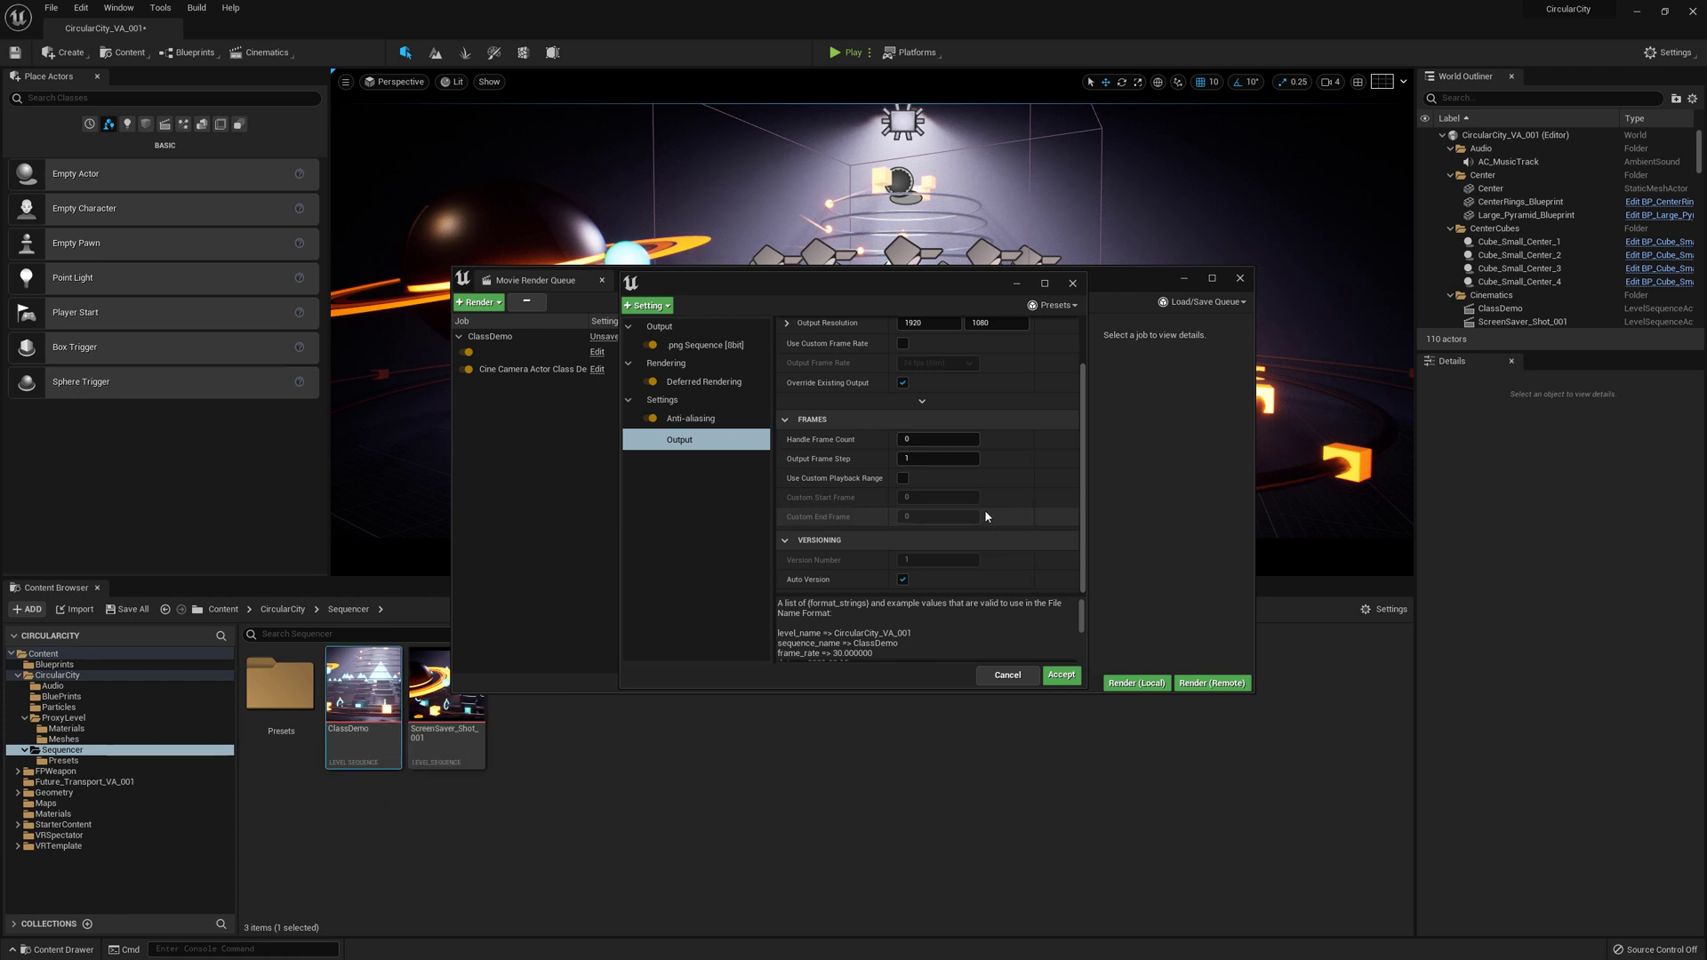
pyautogui.scroll(1, 944, 512)
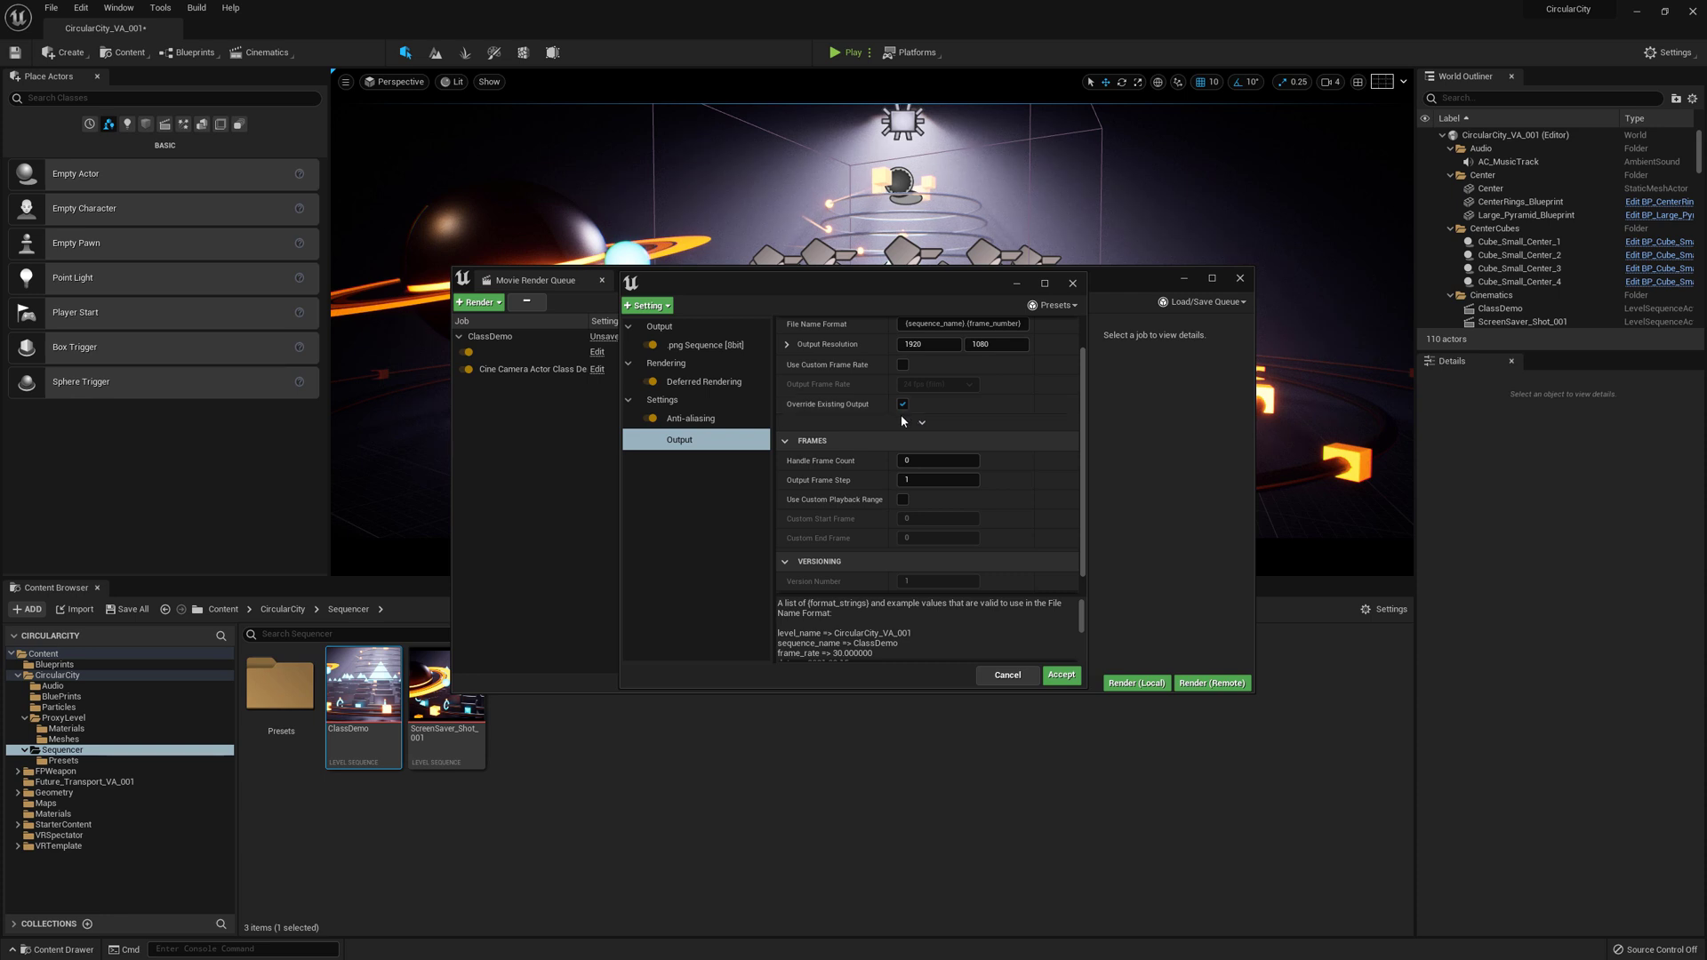
pyautogui.click(903, 365)
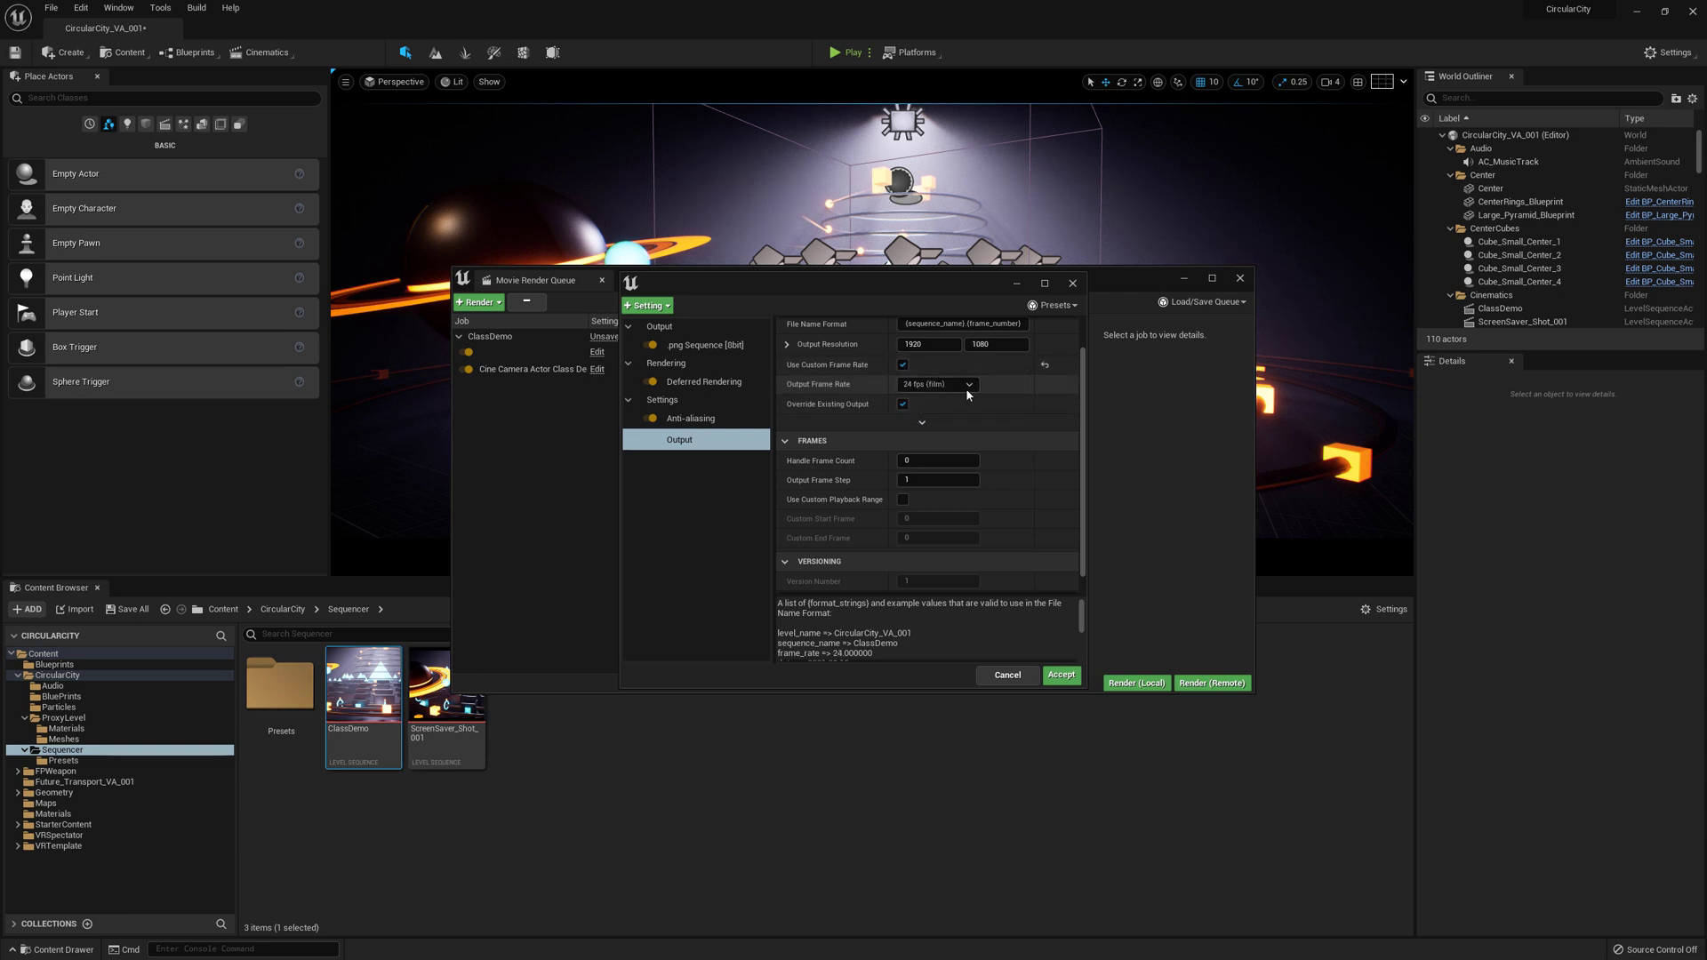
pyautogui.click(969, 386)
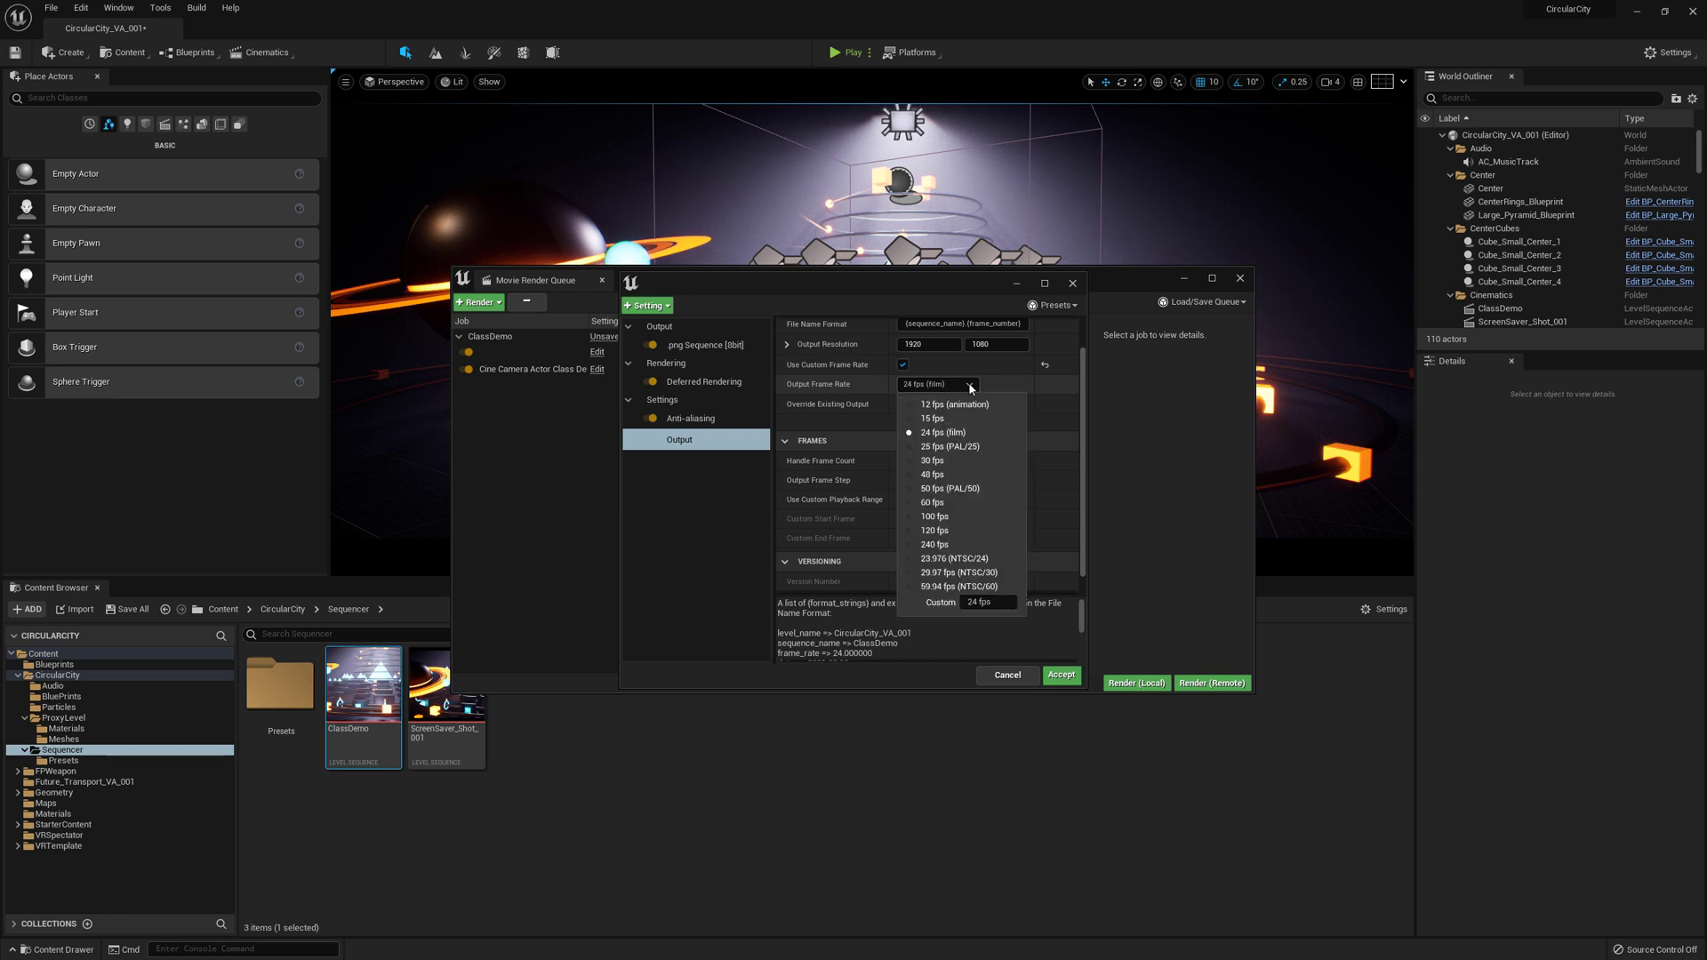
pyautogui.click(951, 461)
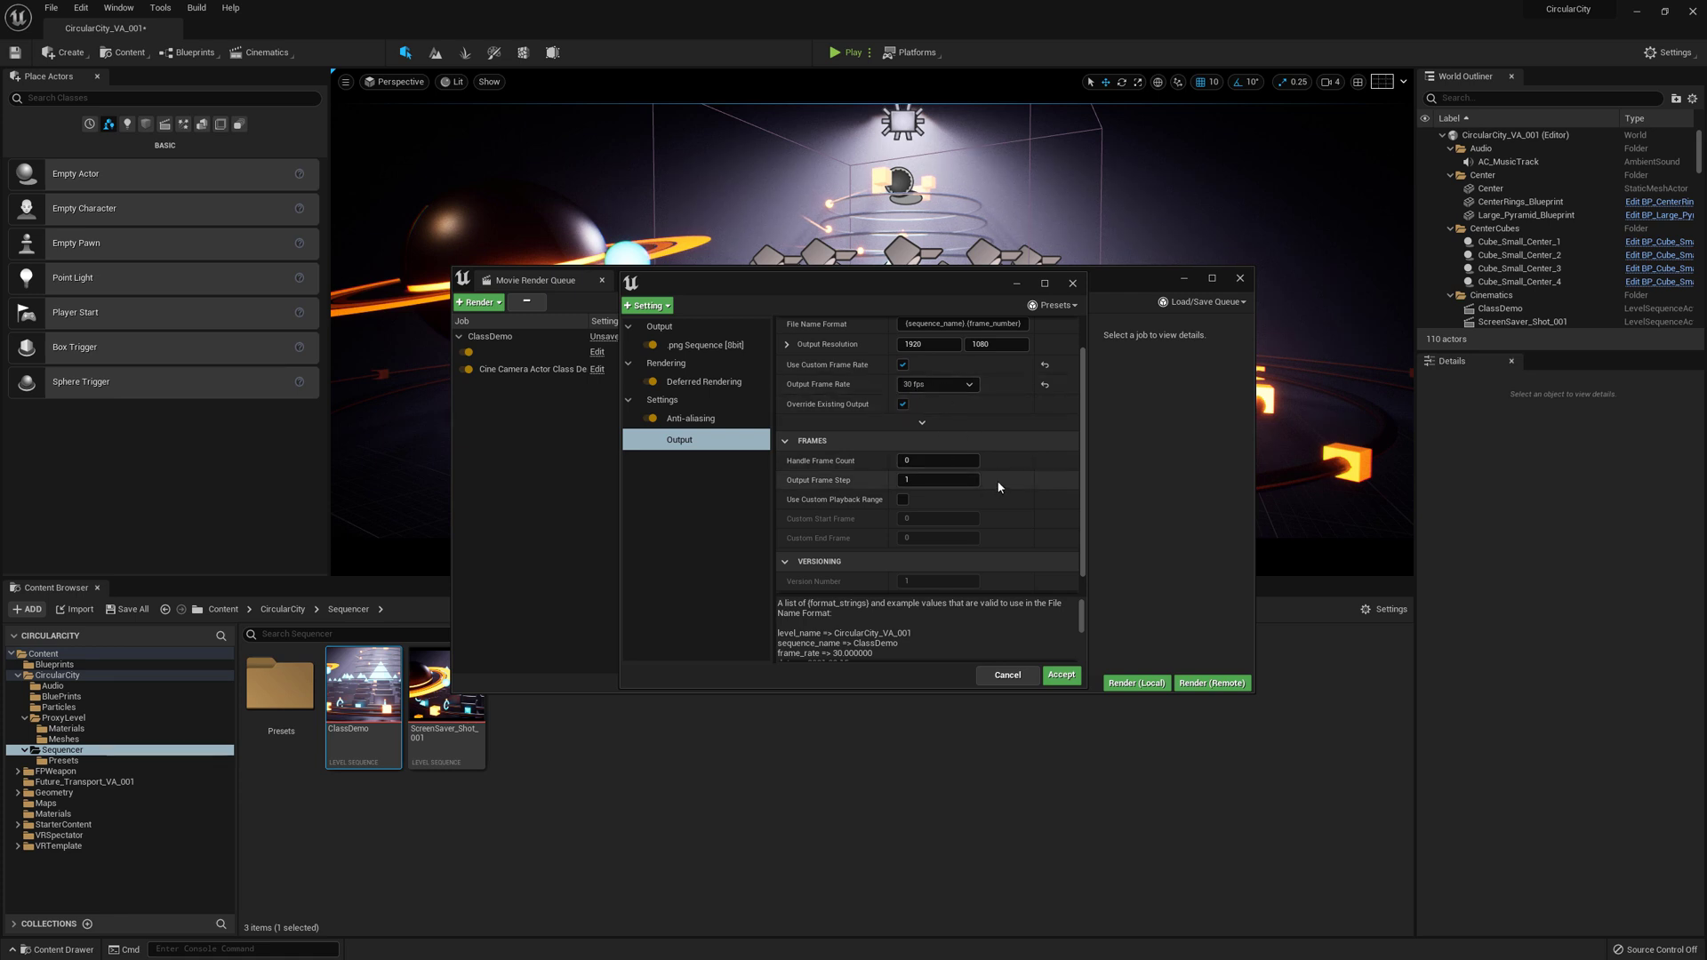
pyautogui.scroll(-1, 968, 537)
pyautogui.scroll(1, 969, 543)
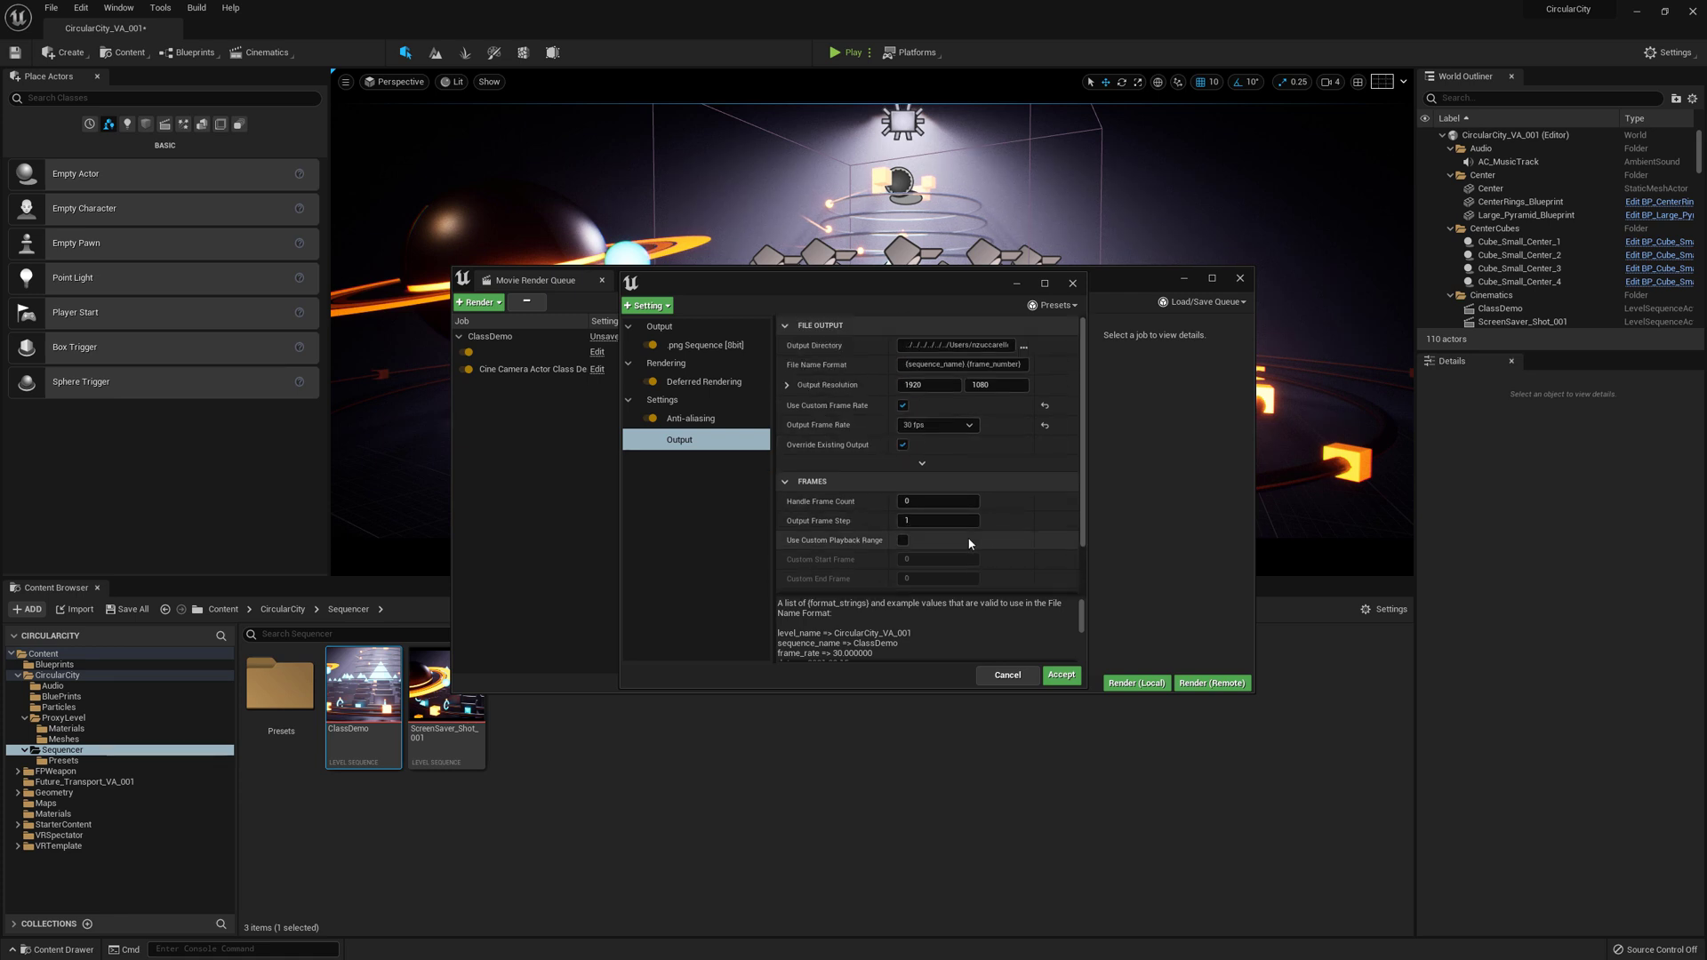
pyautogui.click(1063, 676)
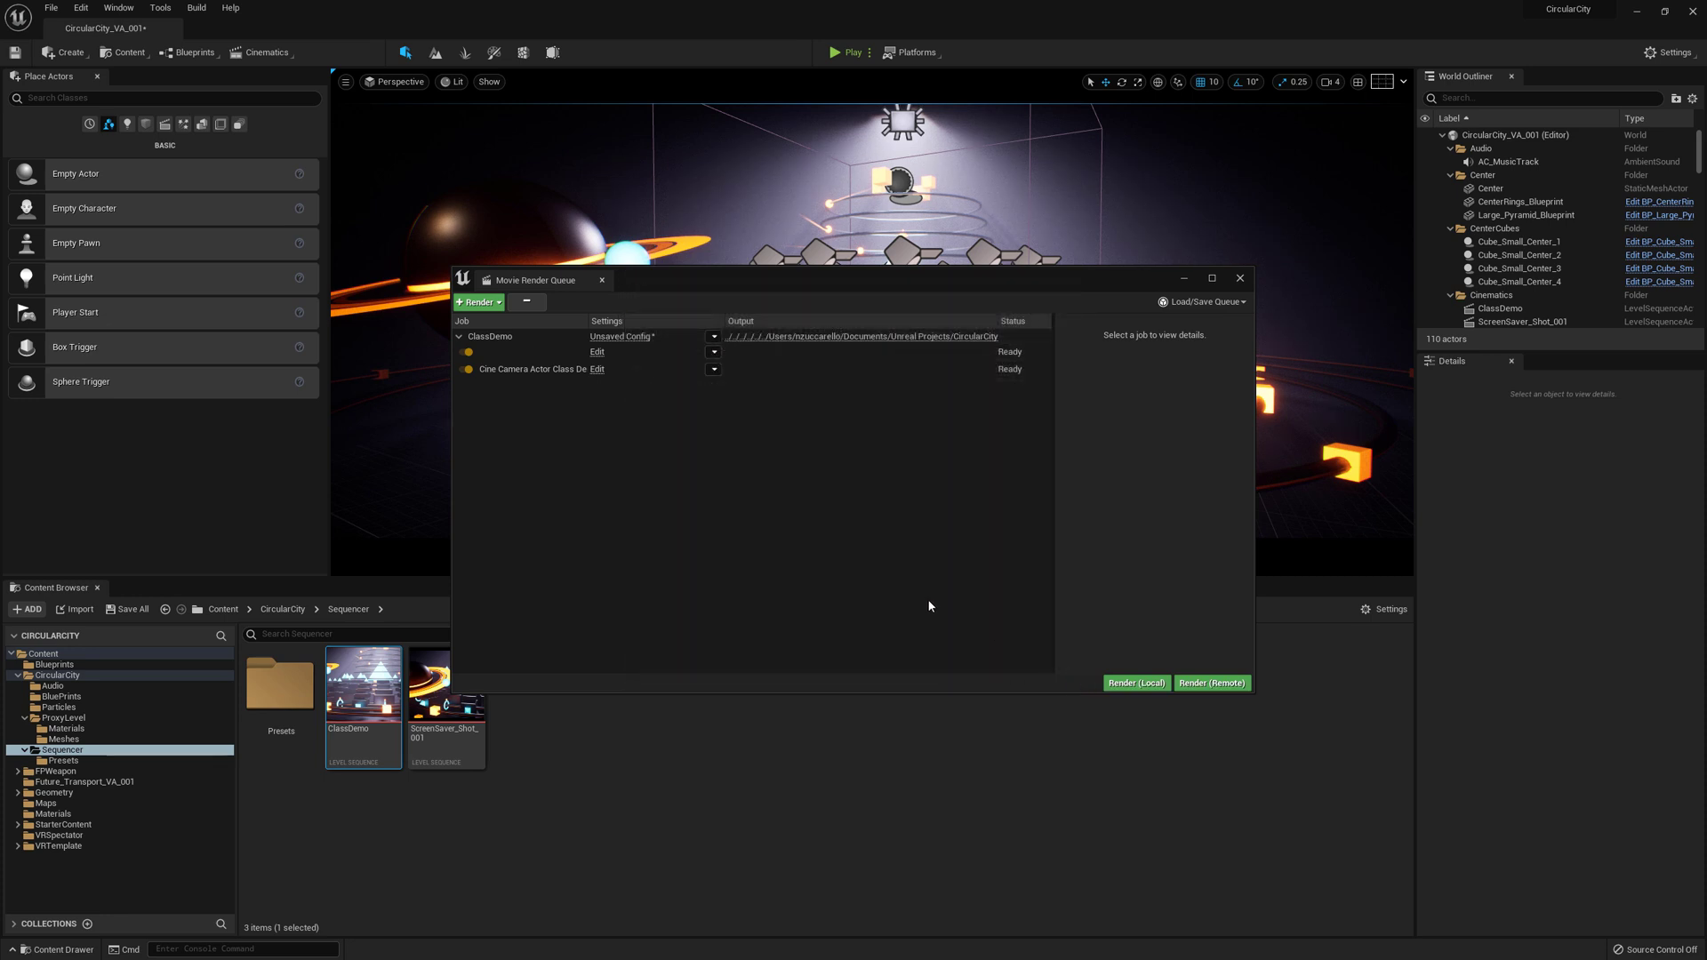
# Render the ClassDemo job locally to view the render preview, stop the render early, and move the render queue off the sequence assets.
pyautogui.click(1142, 684)
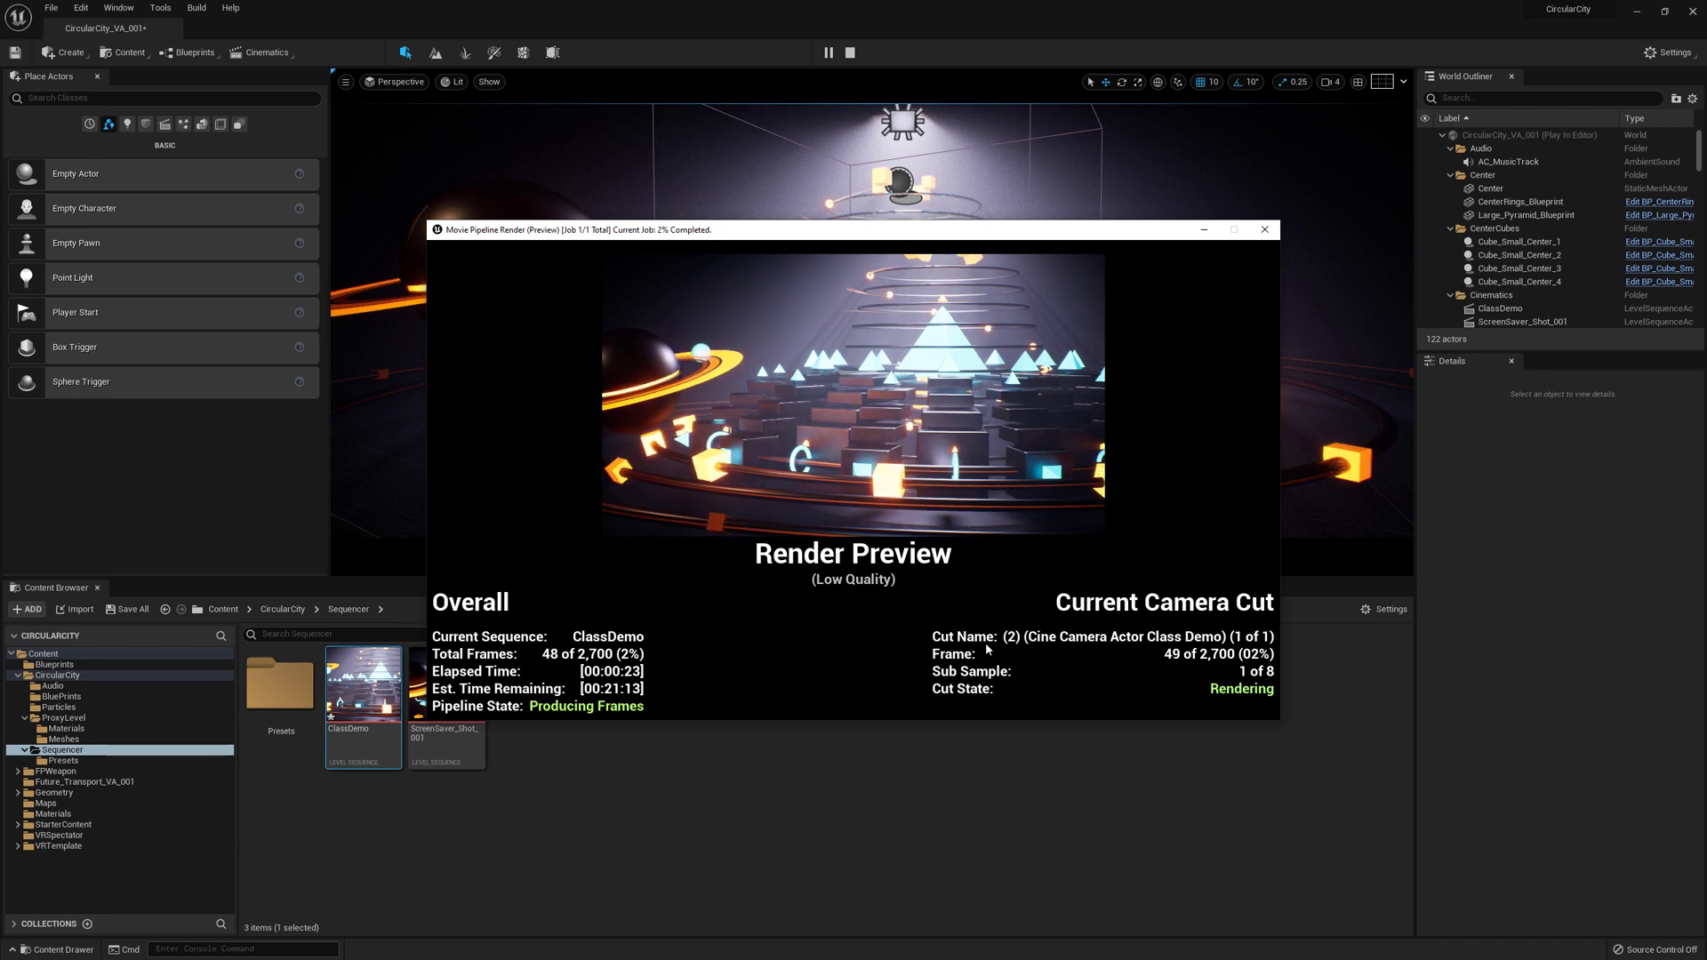
pyautogui.click(1264, 230)
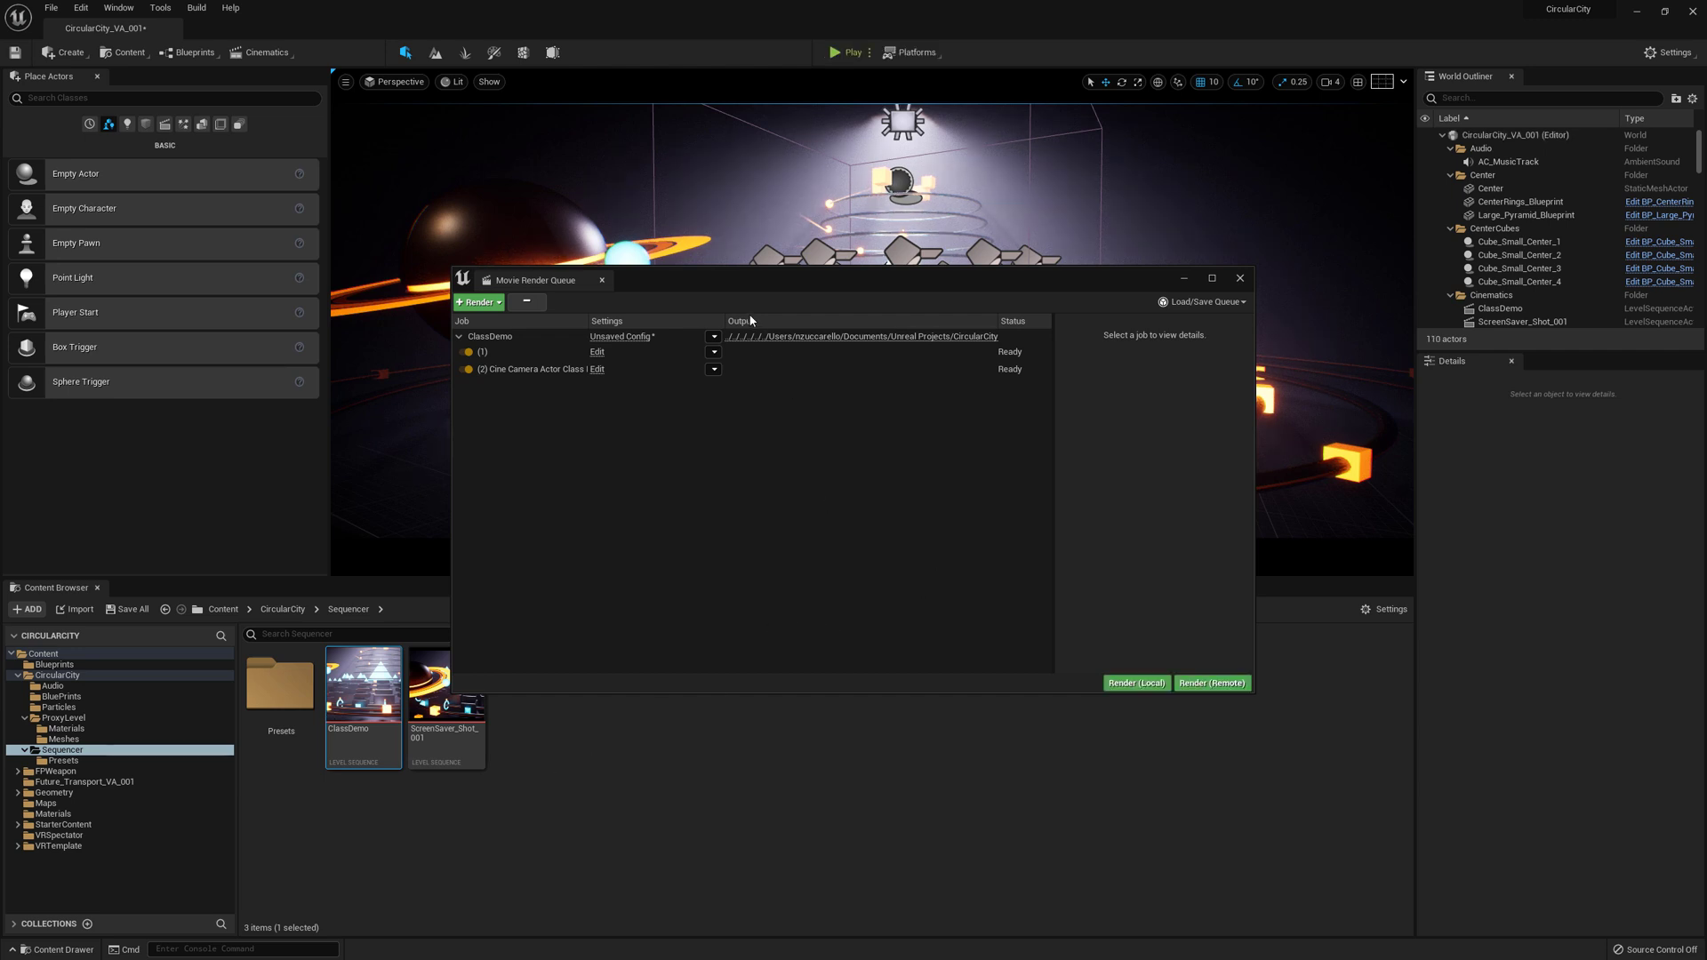
pyautogui.moveTo(823, 276); pyautogui.dragTo(1096, 168)
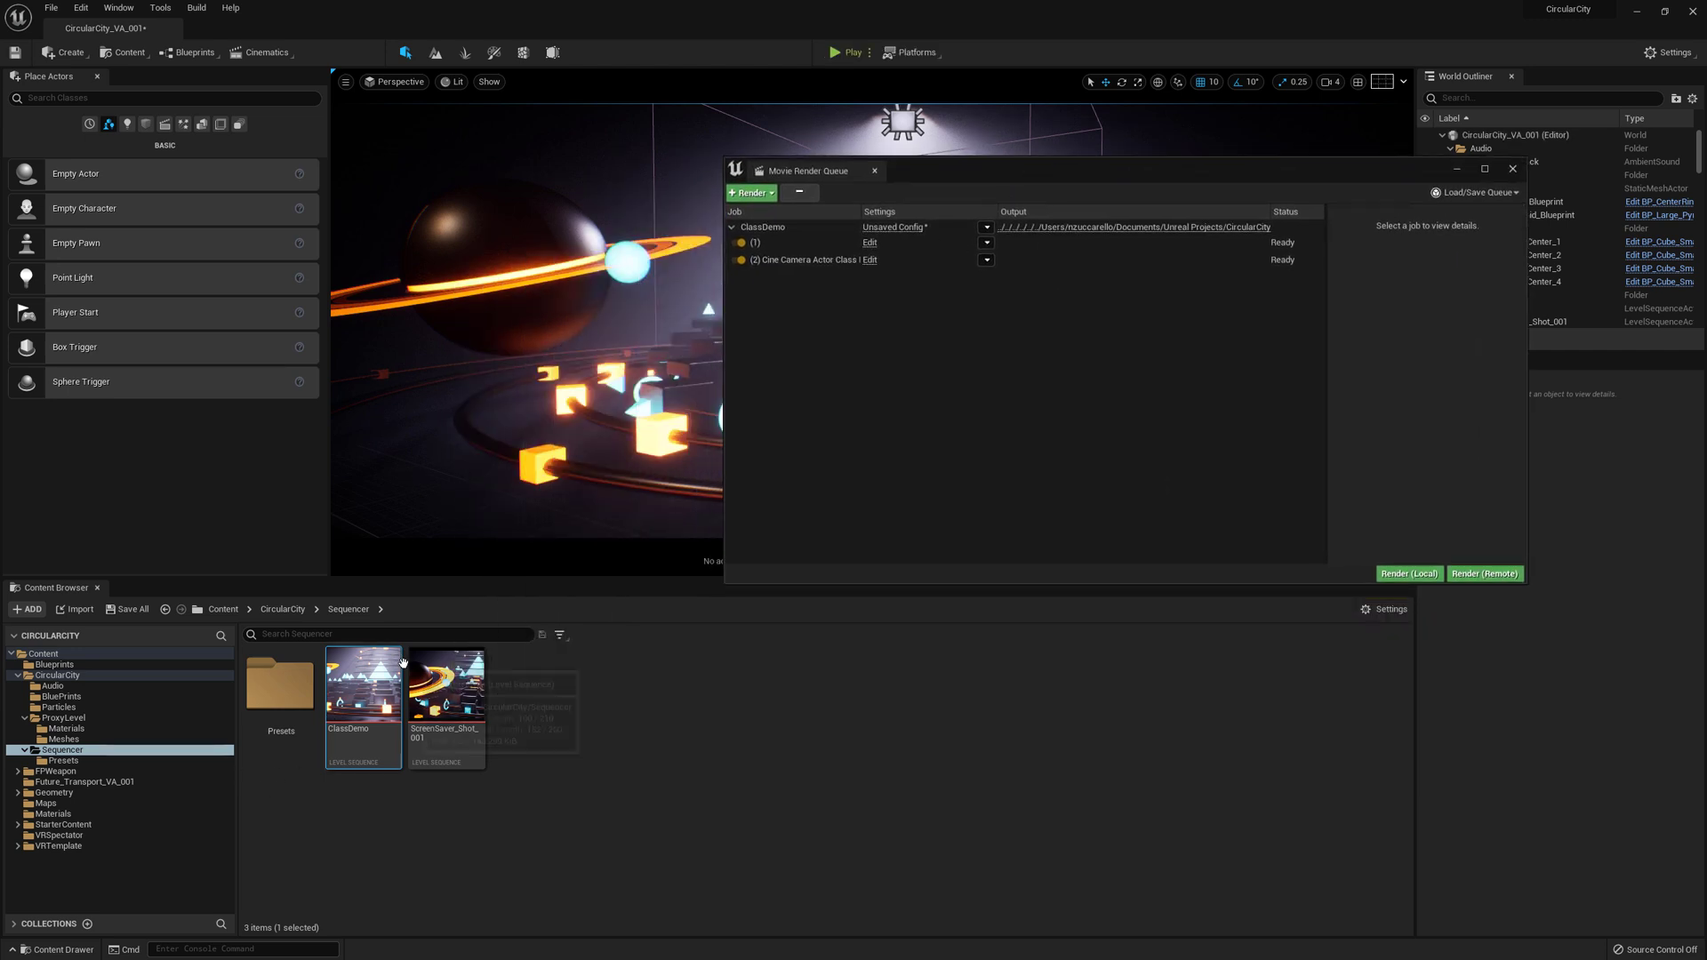
# Reopen the ClassDemo sequence, enlarge its Sequencer window, and set the start of the timeline's view range to frame -50.
pyautogui.doubleClick(371, 678)
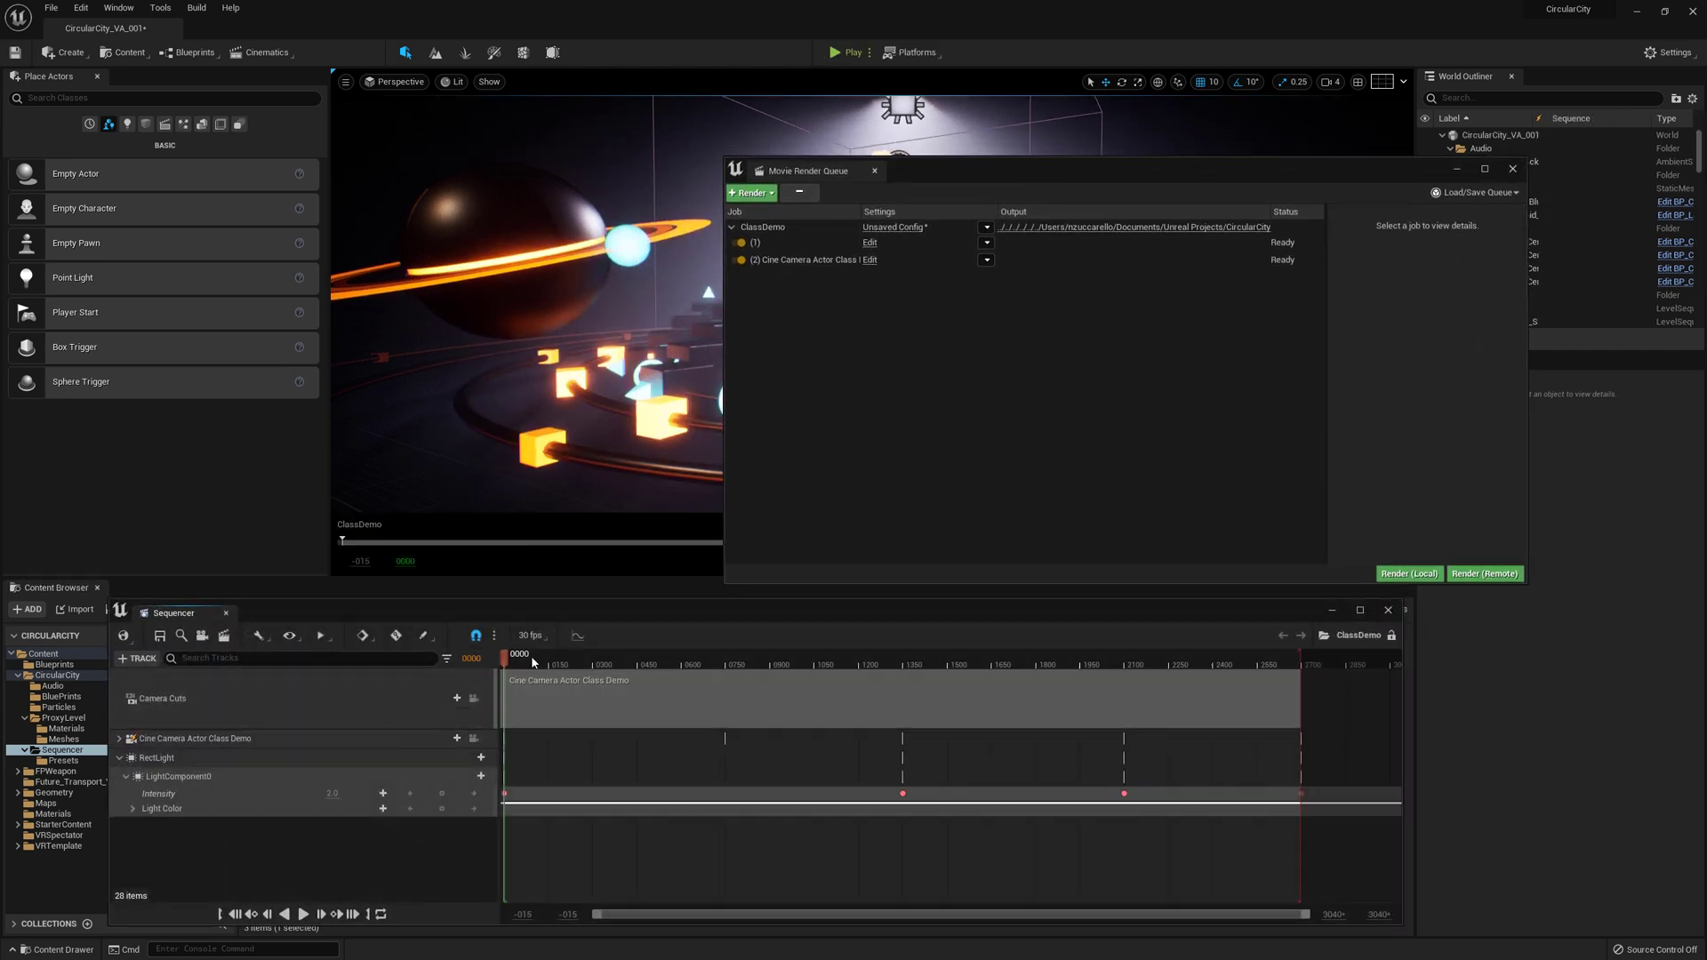
pyautogui.moveTo(477, 612); pyautogui.dragTo(594, 496)
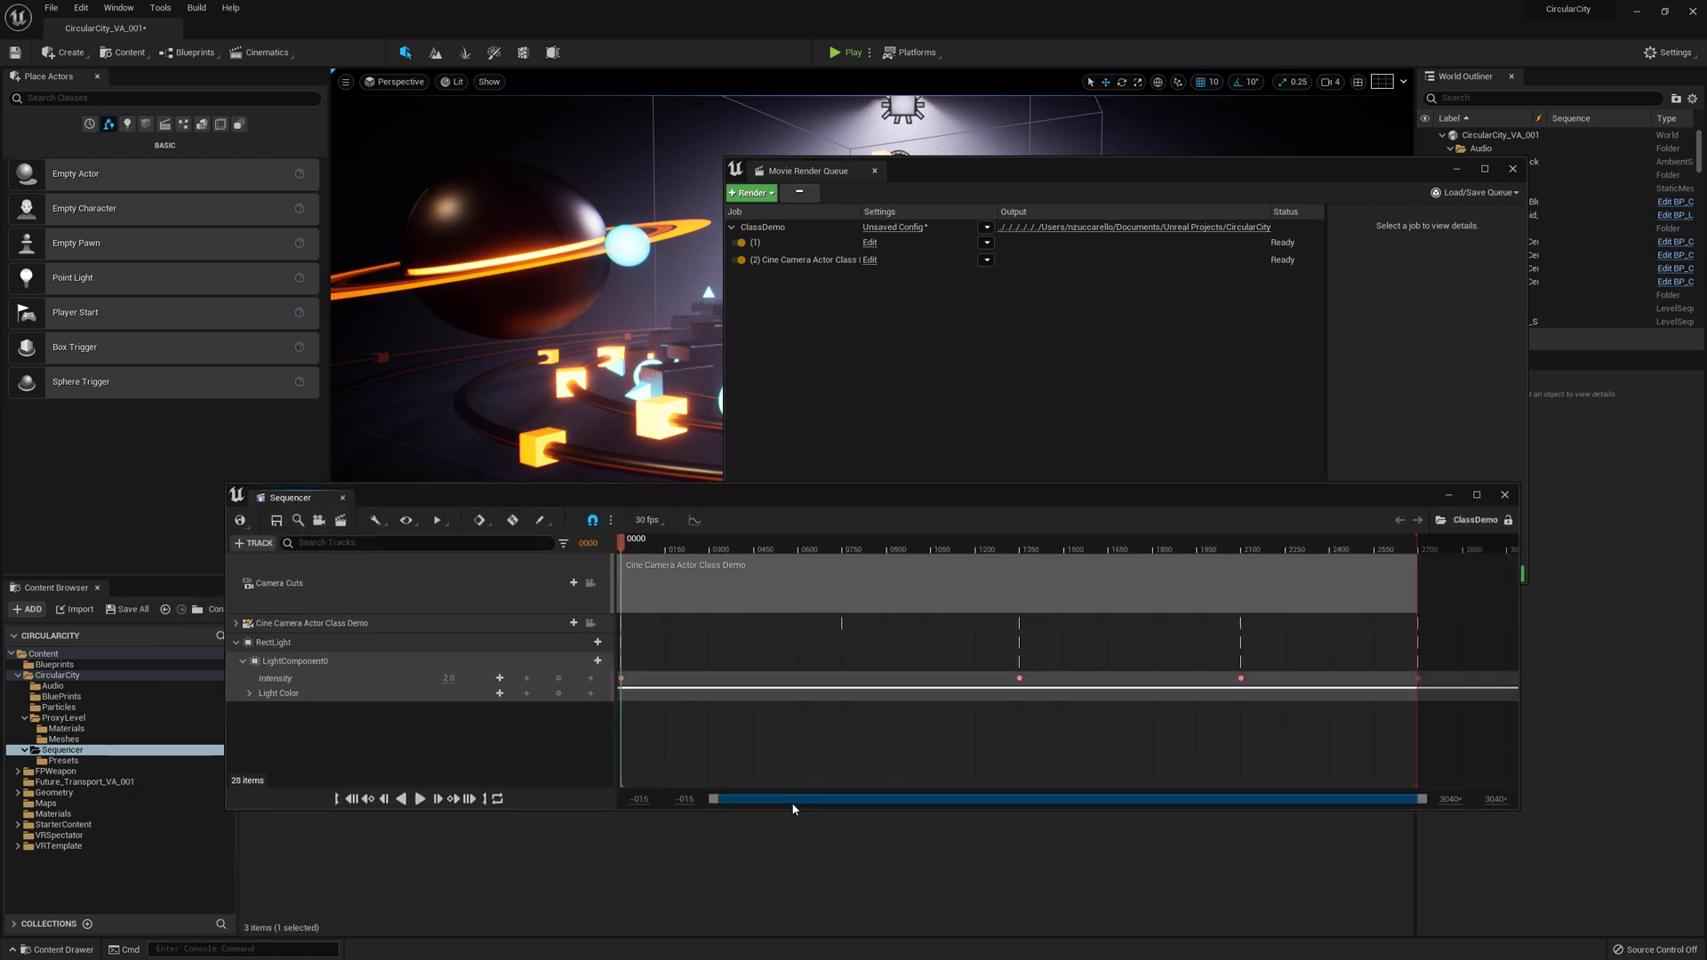
pyautogui.moveTo(793, 811); pyautogui.dragTo(793, 884)
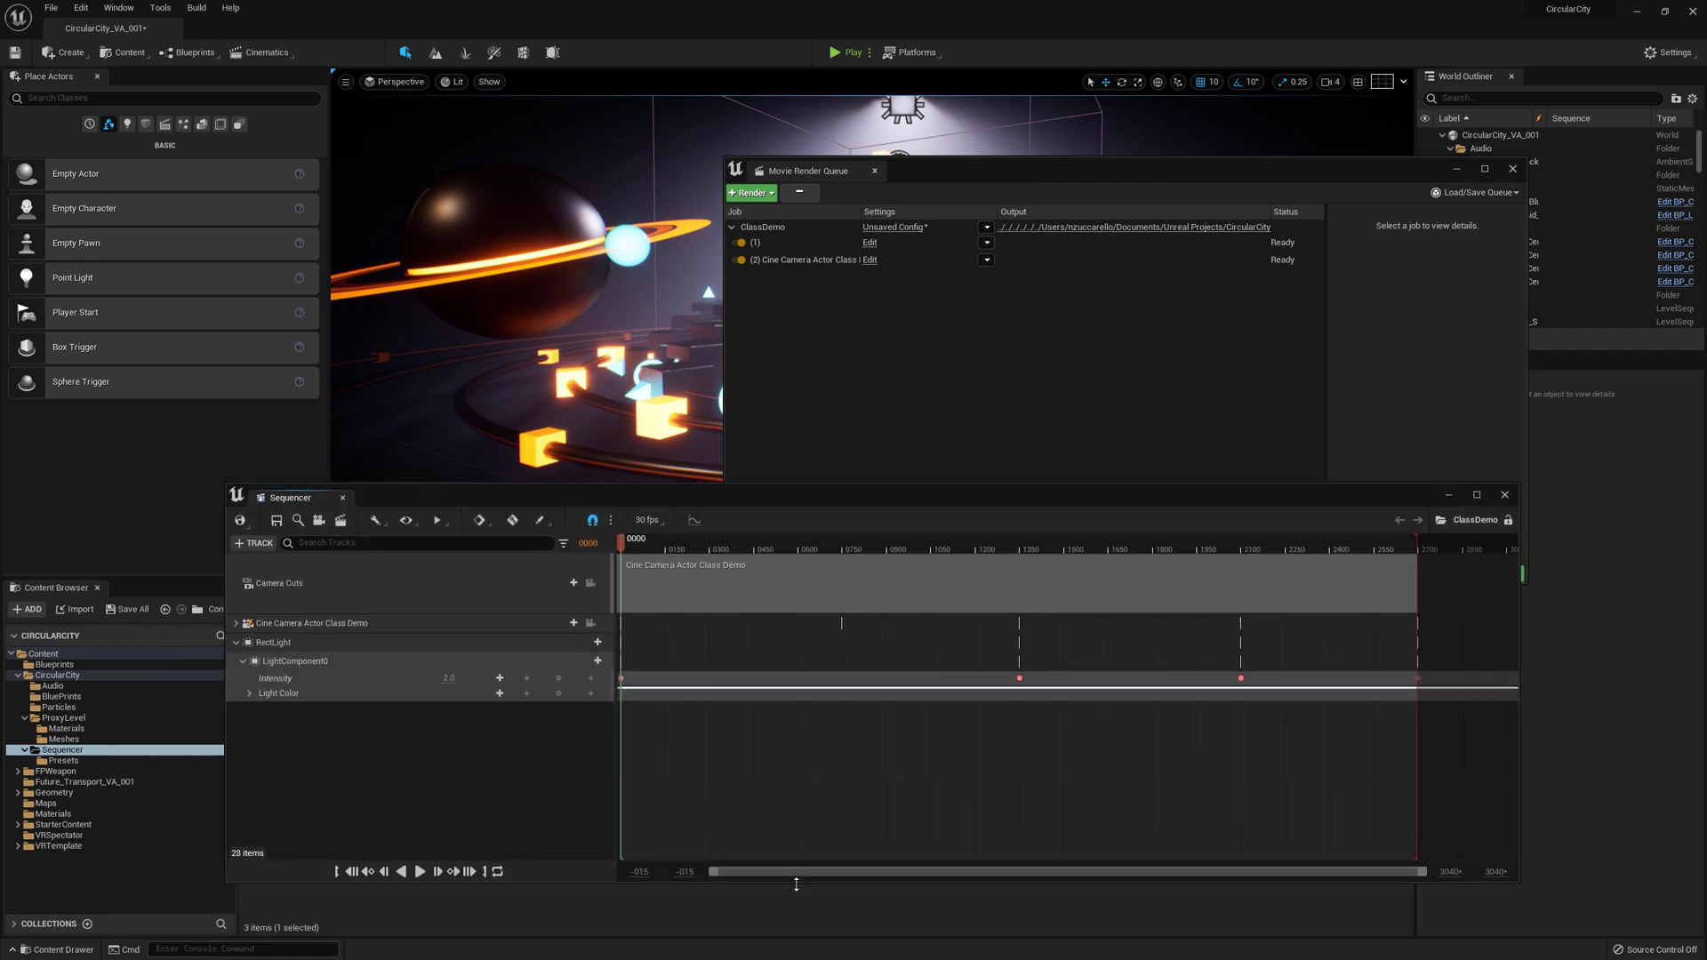
pyautogui.click(687, 873)
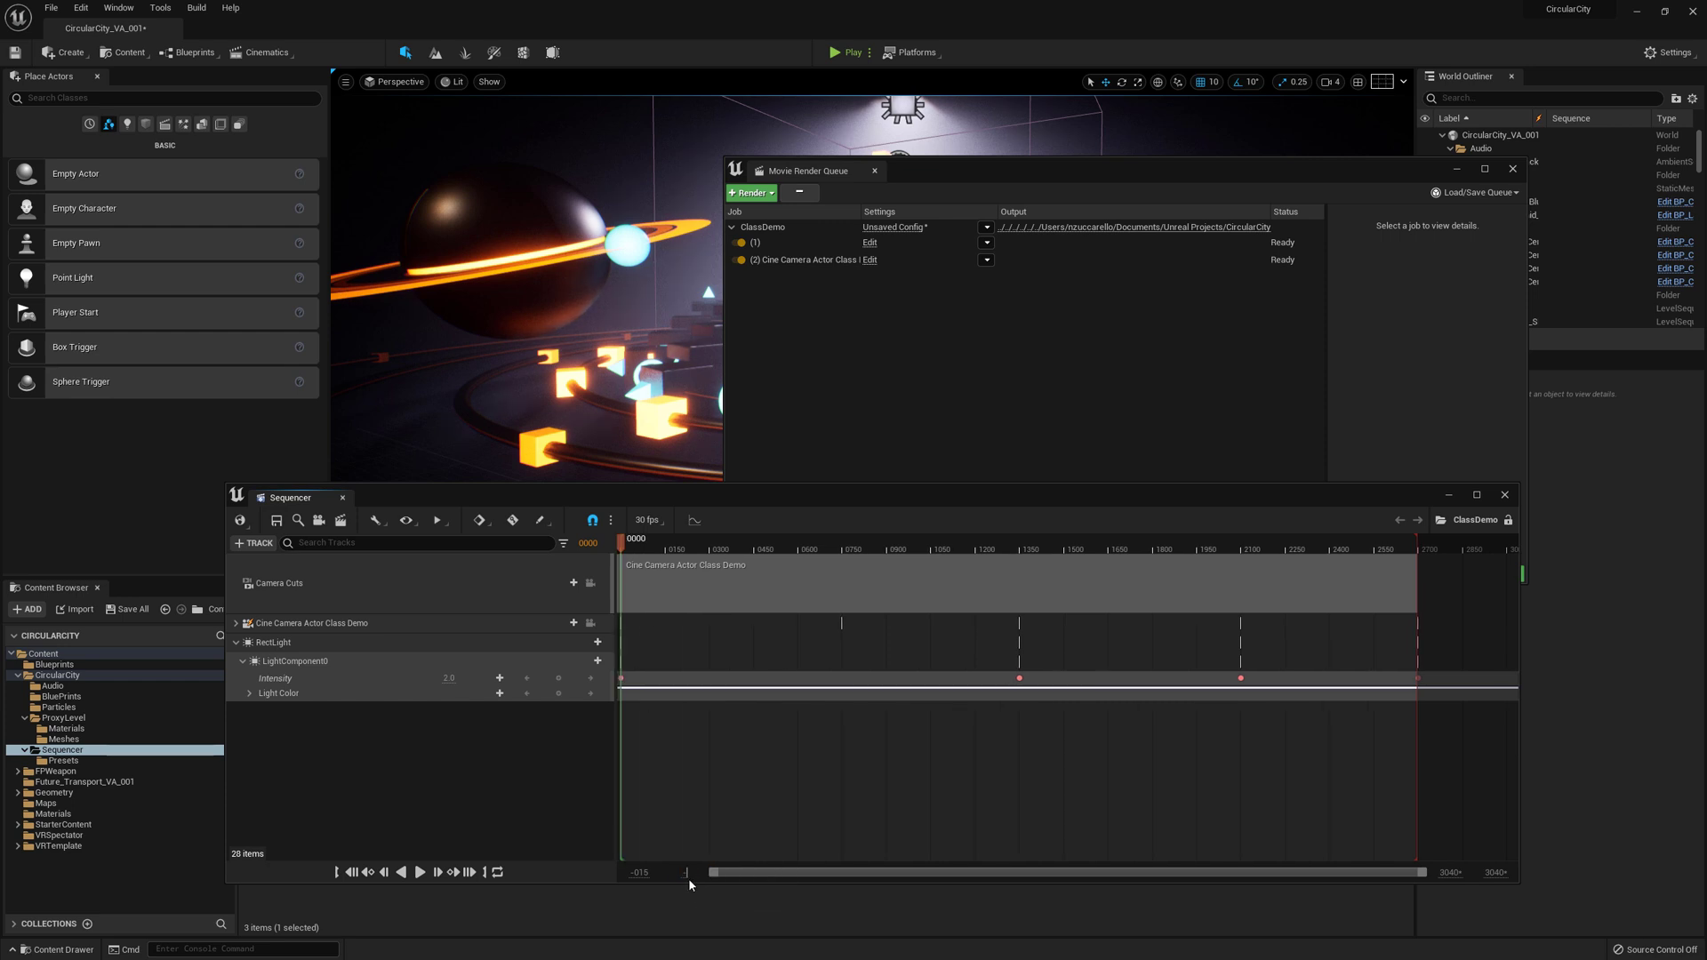
pyautogui.write('-50')
pyautogui.press('Return')
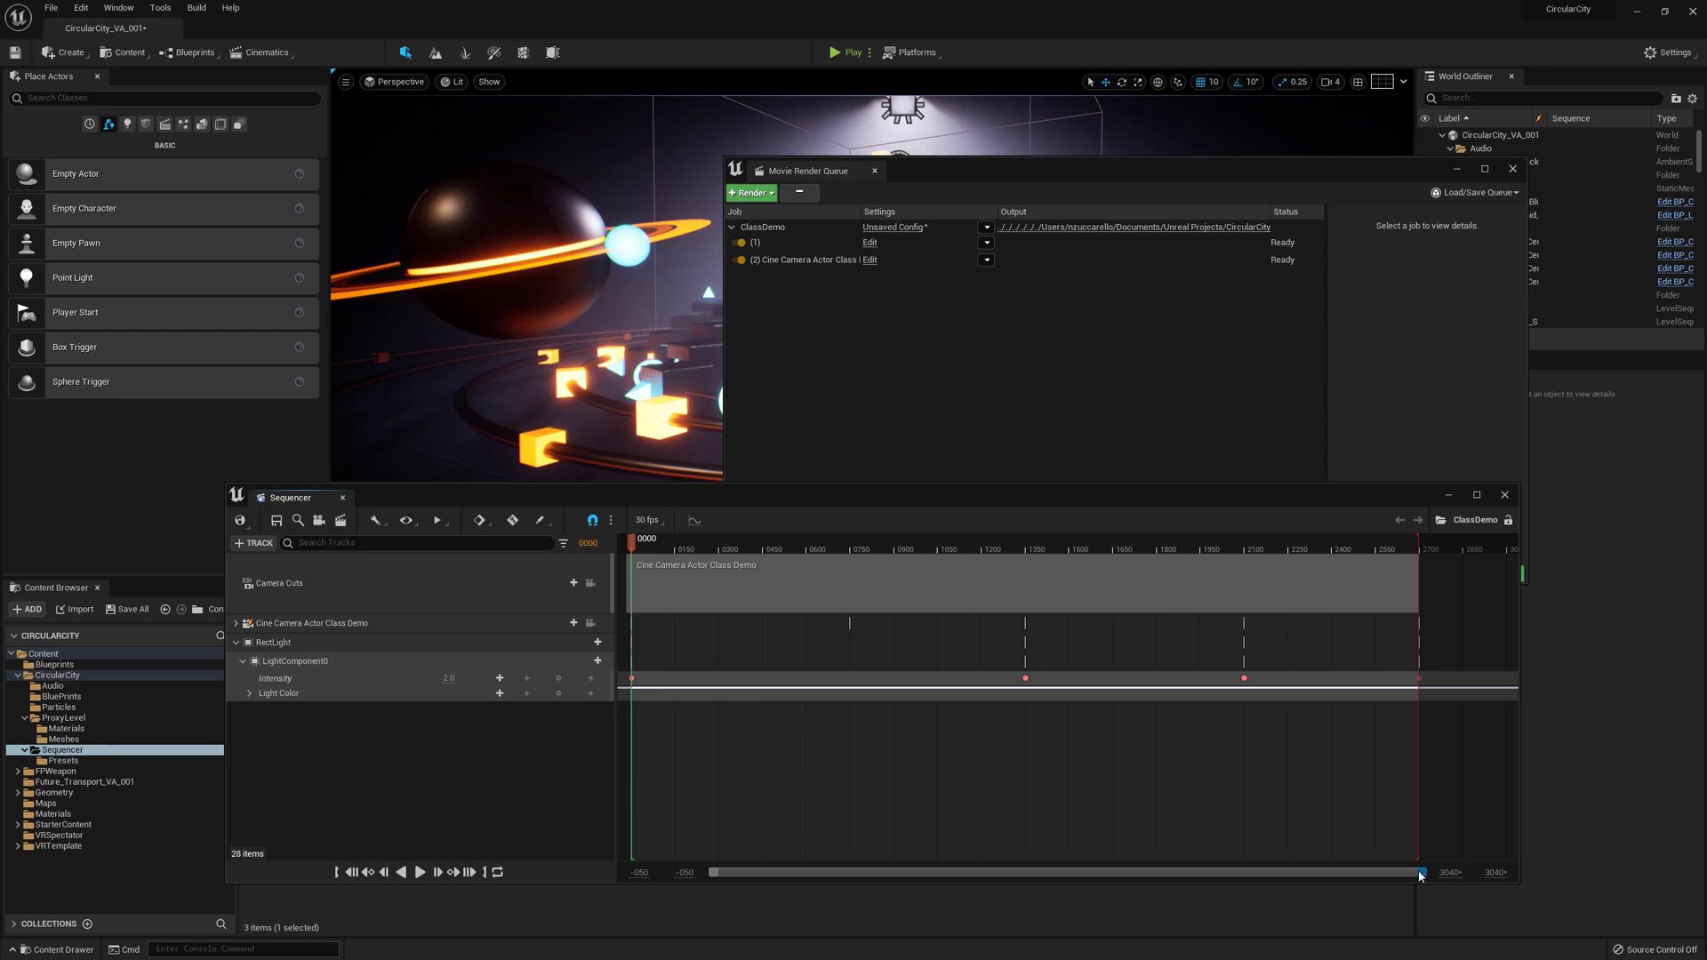
# Extend the Cine Camera Actor Class Demo section on the Camera Cuts track so it starts slightly before frame 0.
pyautogui.moveTo(1423, 873); pyautogui.dragTo(765, 867)
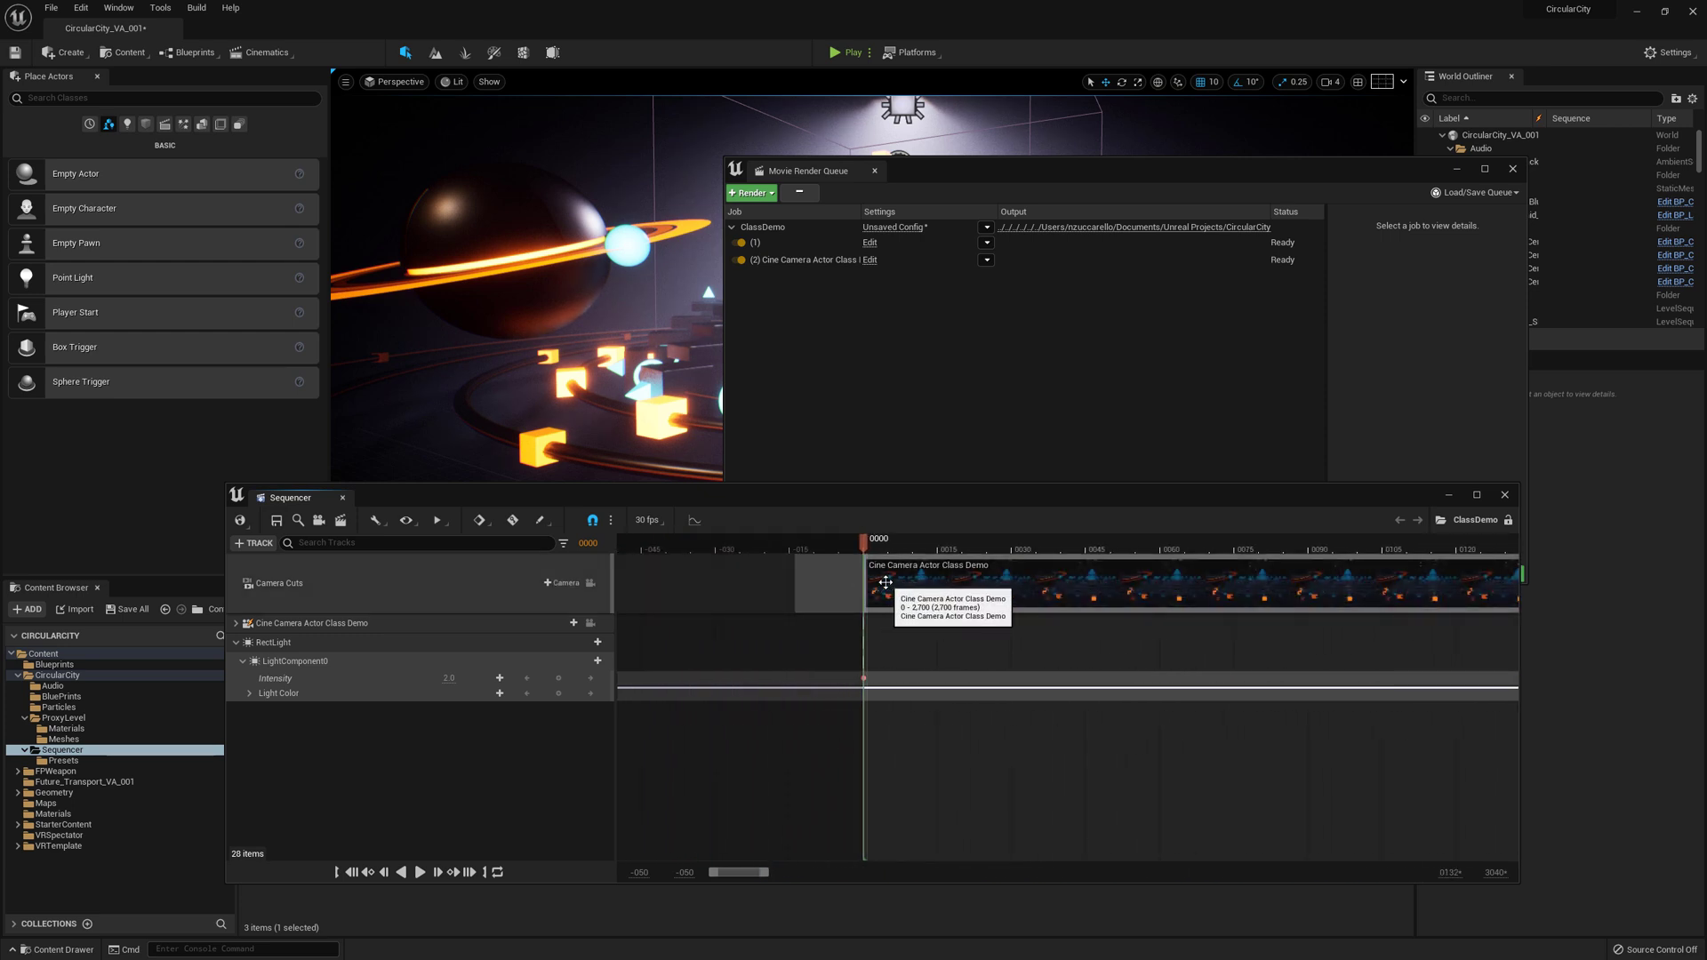
pyautogui.moveTo(861, 582); pyautogui.dragTo(850, 581)
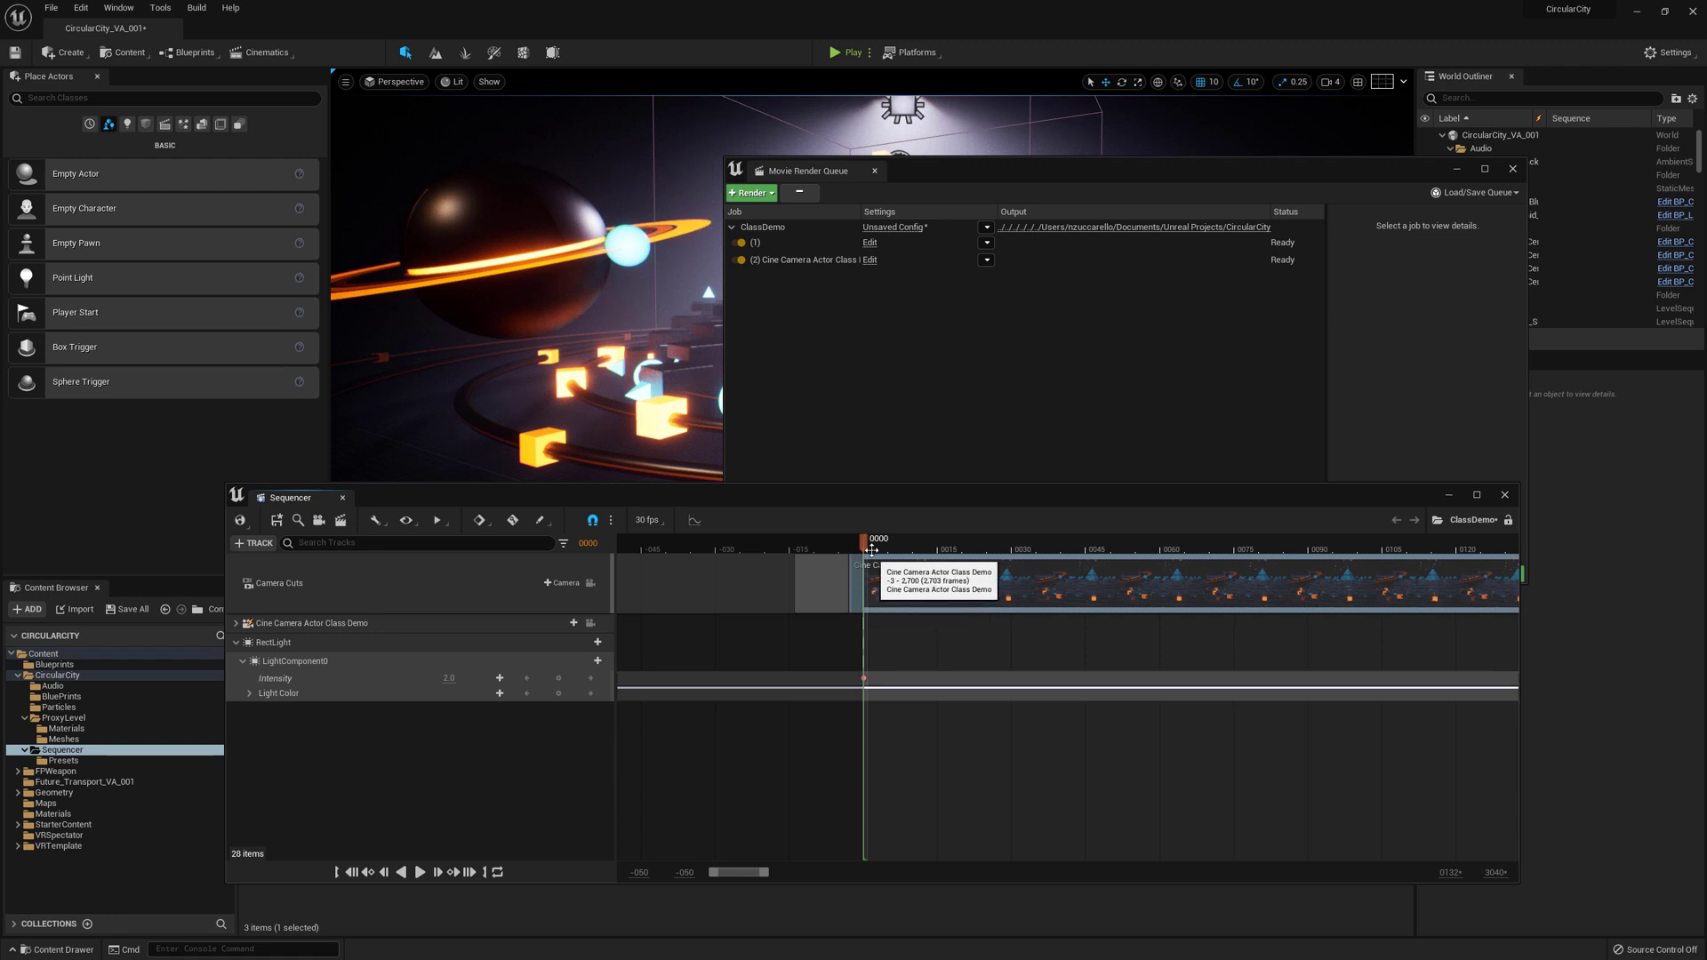
pyautogui.moveTo(867, 552); pyautogui.dragTo(1031, 549)
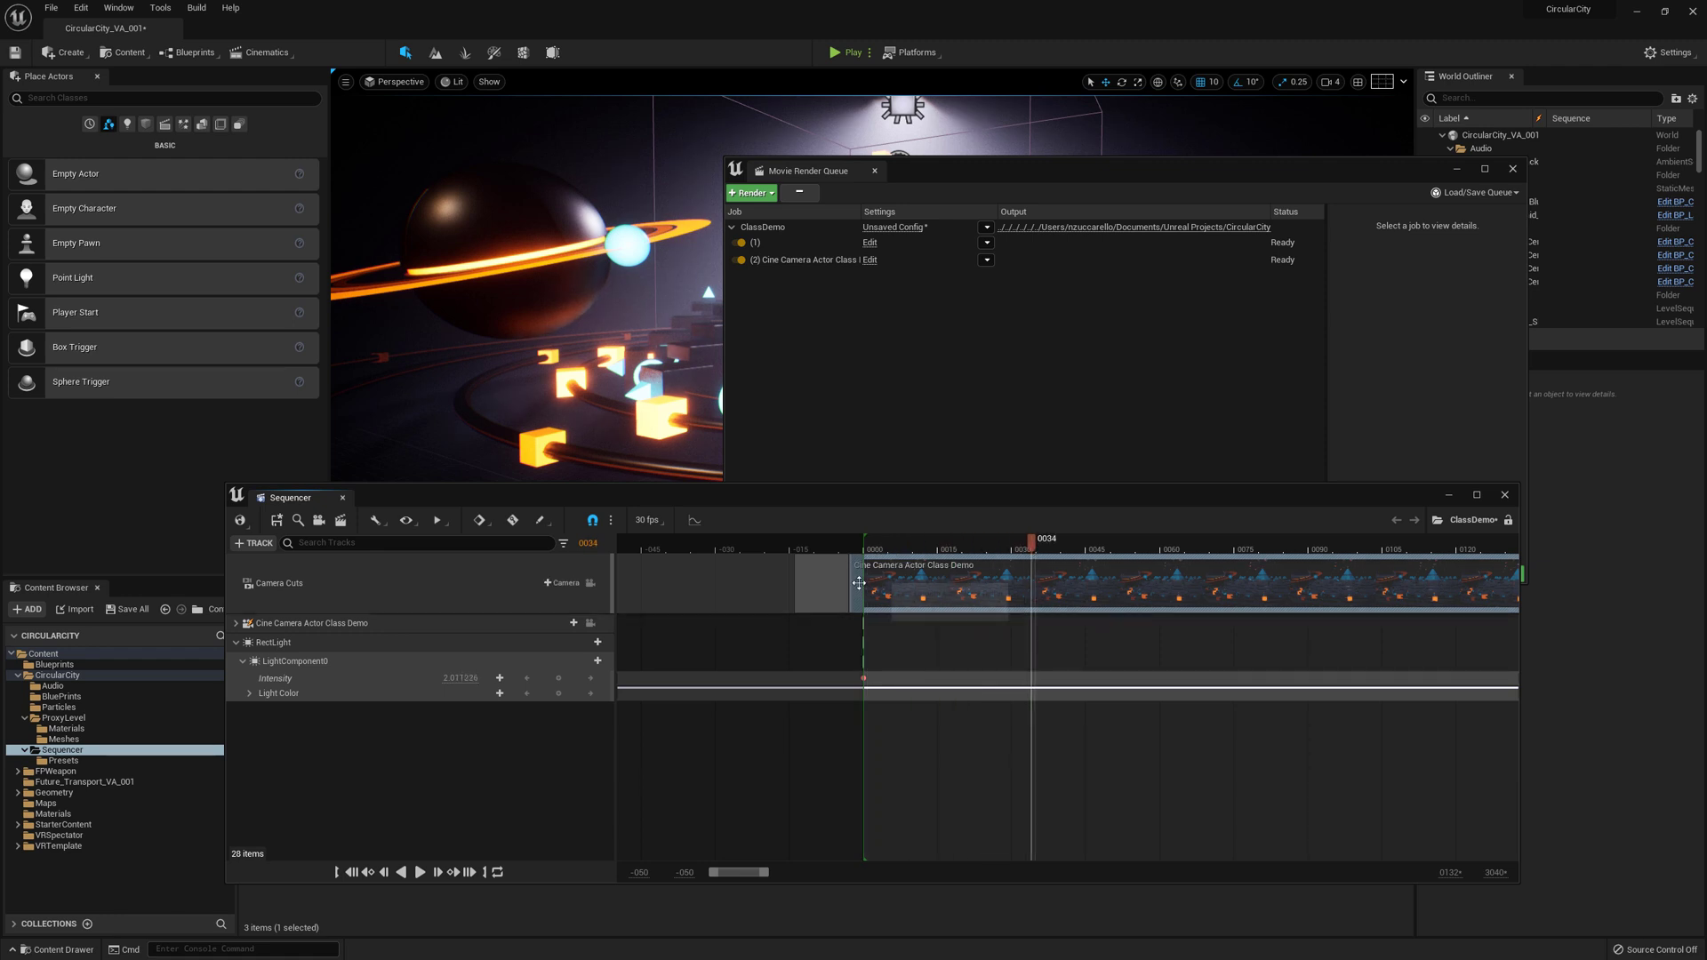
pyautogui.moveTo(850, 585); pyautogui.dragTo(848, 585)
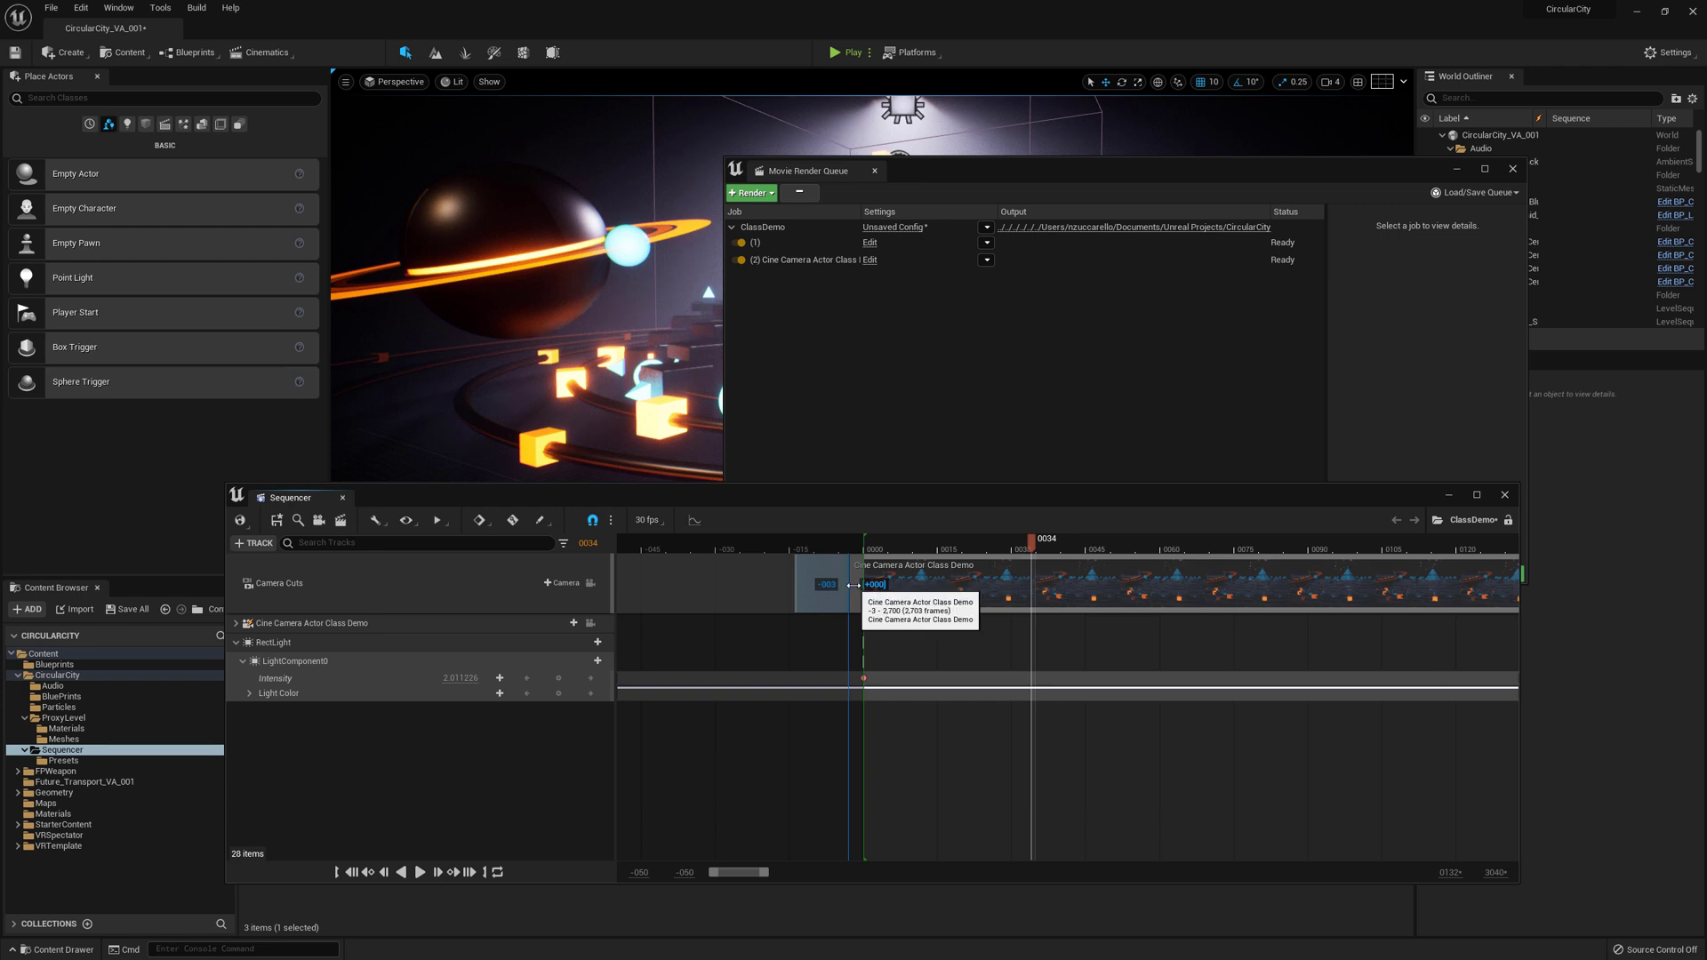
pyautogui.moveTo(854, 584); pyautogui.dragTo(854, 584)
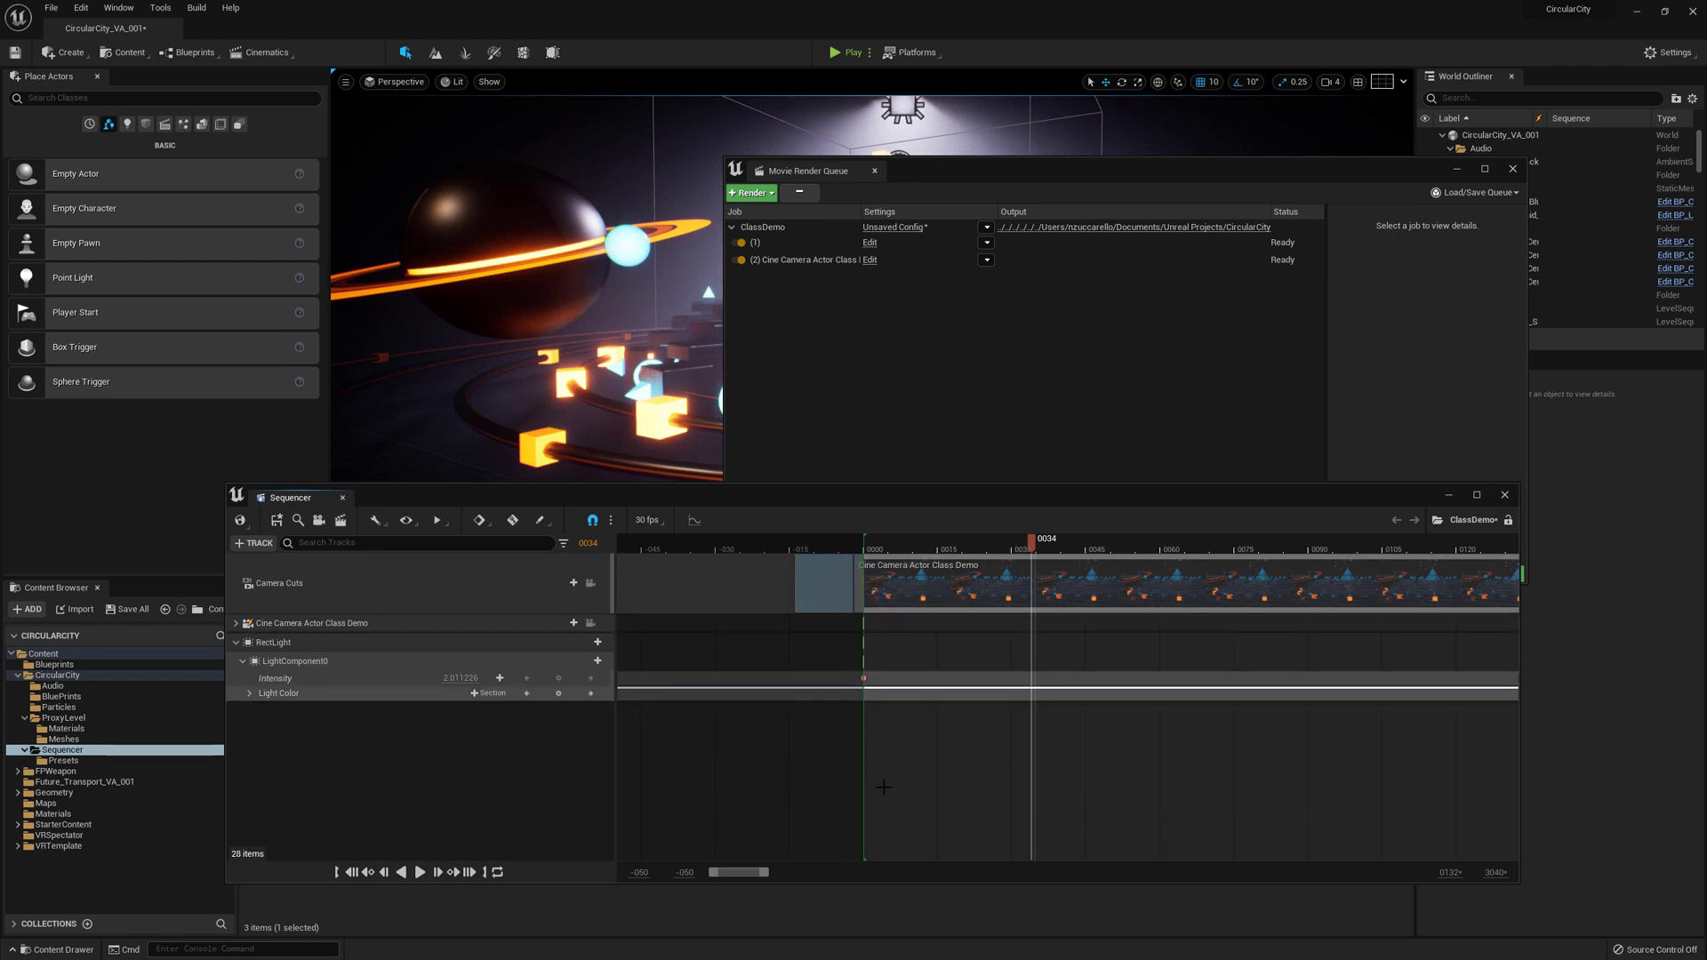
pyautogui.moveTo(760, 880); pyautogui.dragTo(748, 875)
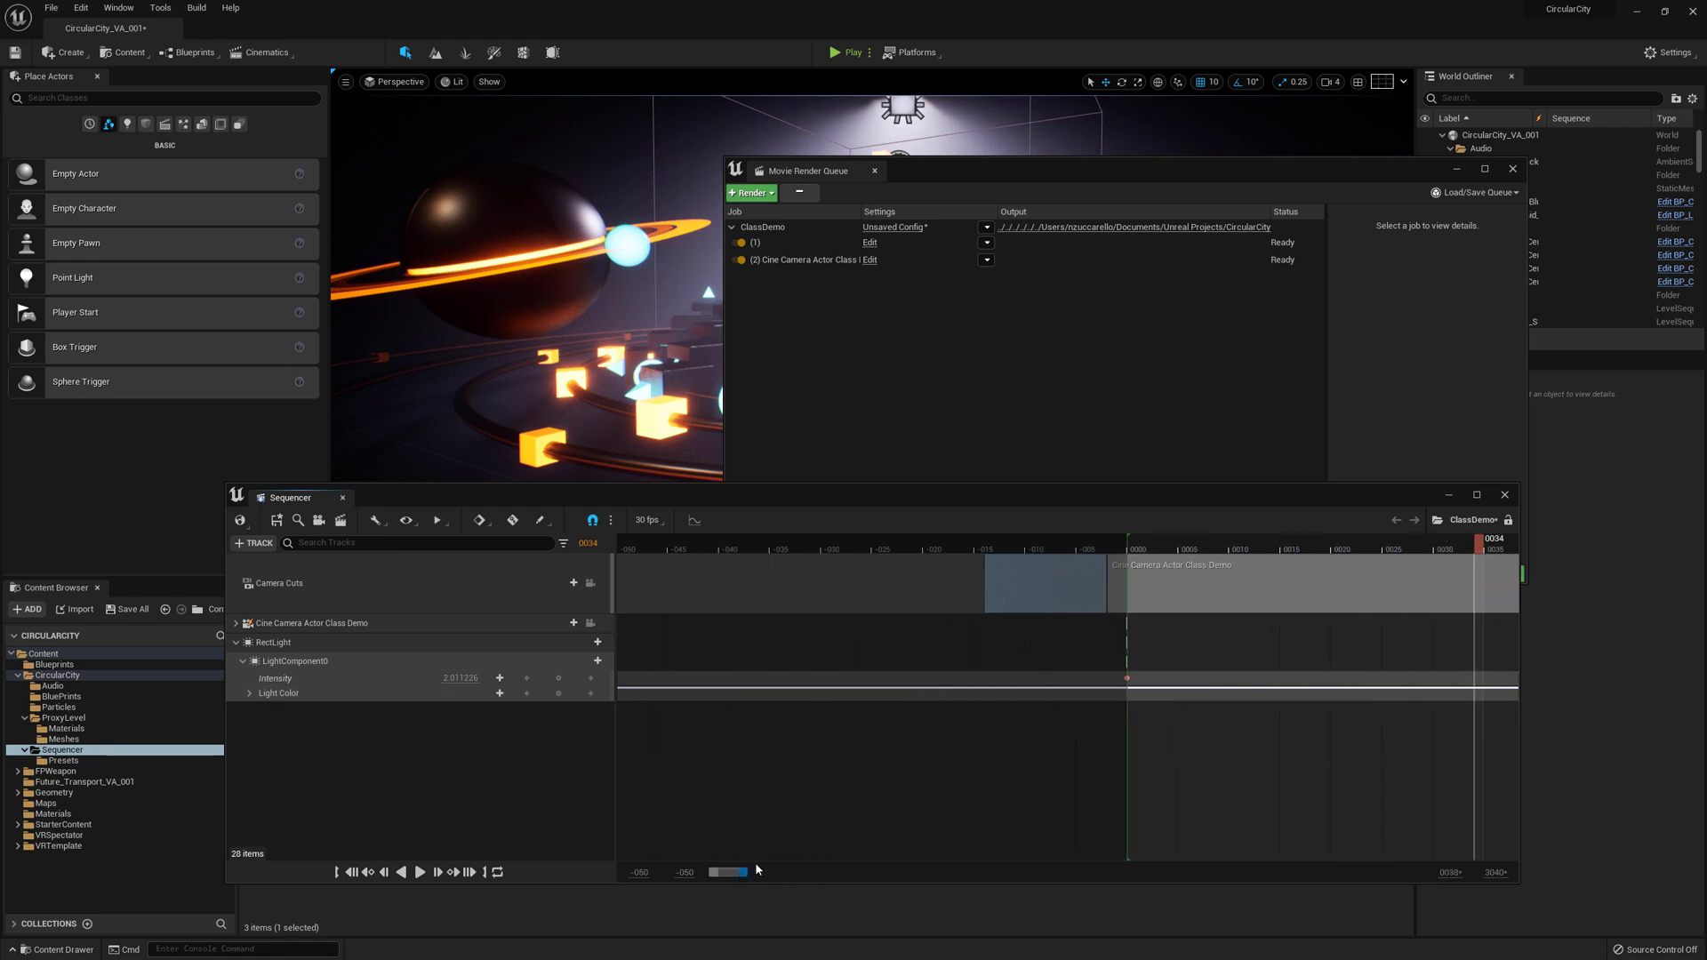
pyautogui.moveTo(1111, 599); pyautogui.dragTo(1120, 597)
pyautogui.moveTo(746, 872); pyautogui.dragTo(1427, 872)
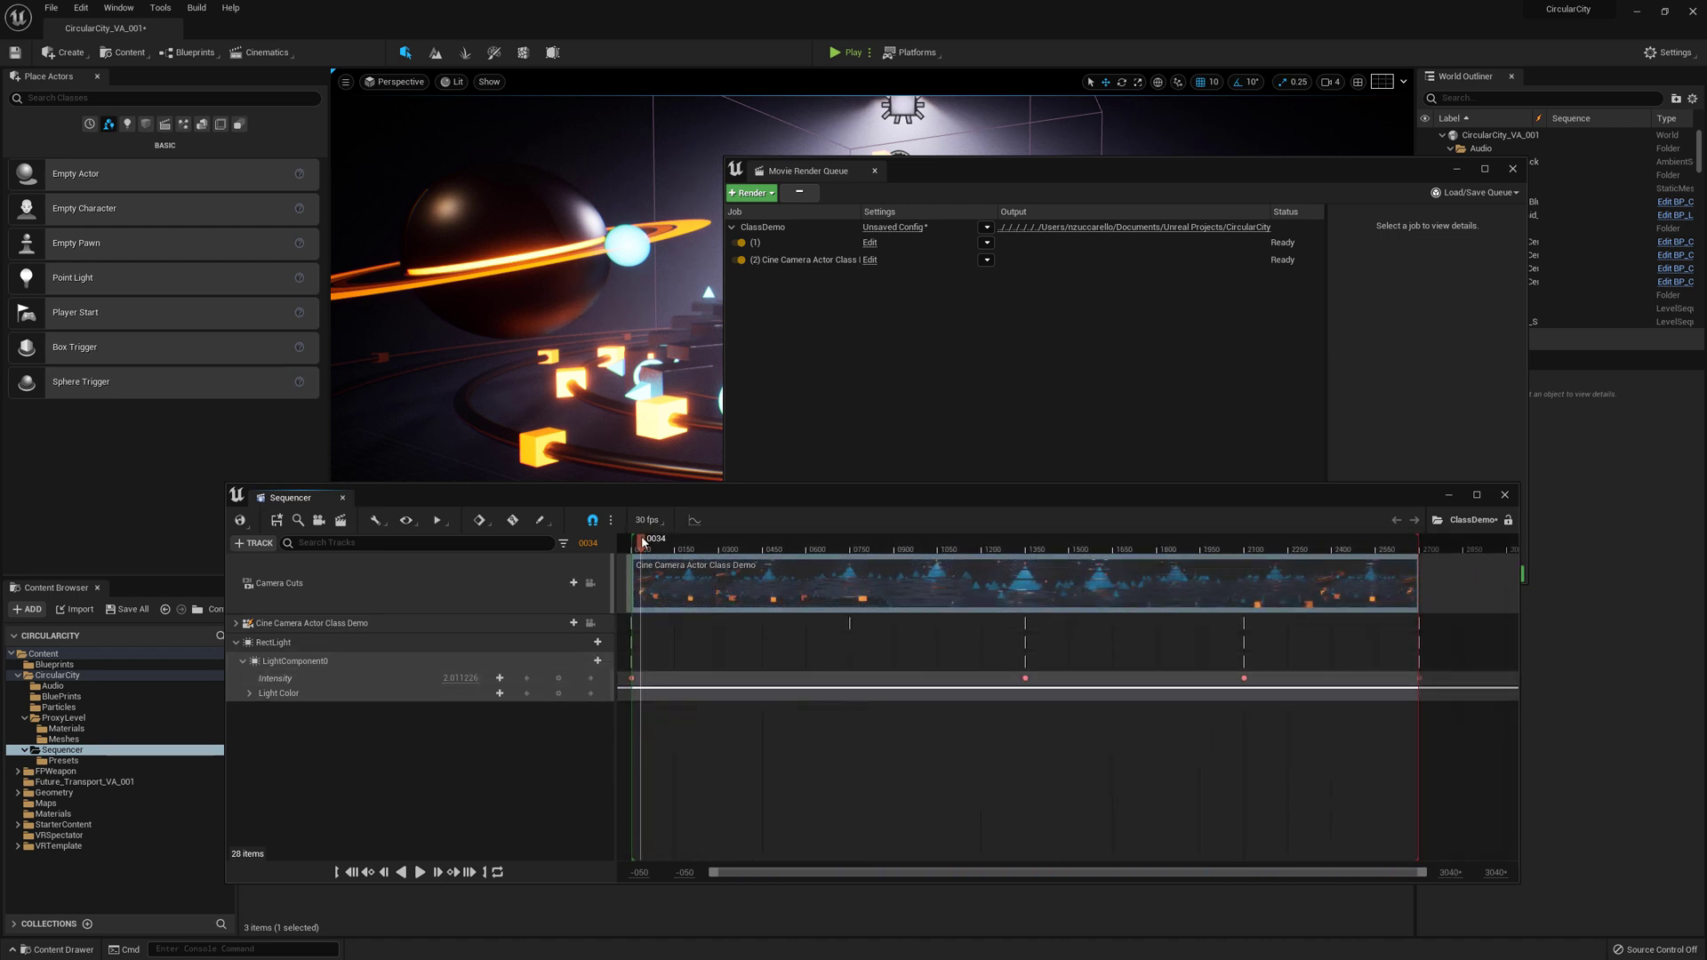
# Save the adjusted ClassDemo sequence and render the ClassDemo job locally.
pyautogui.click(638, 544)
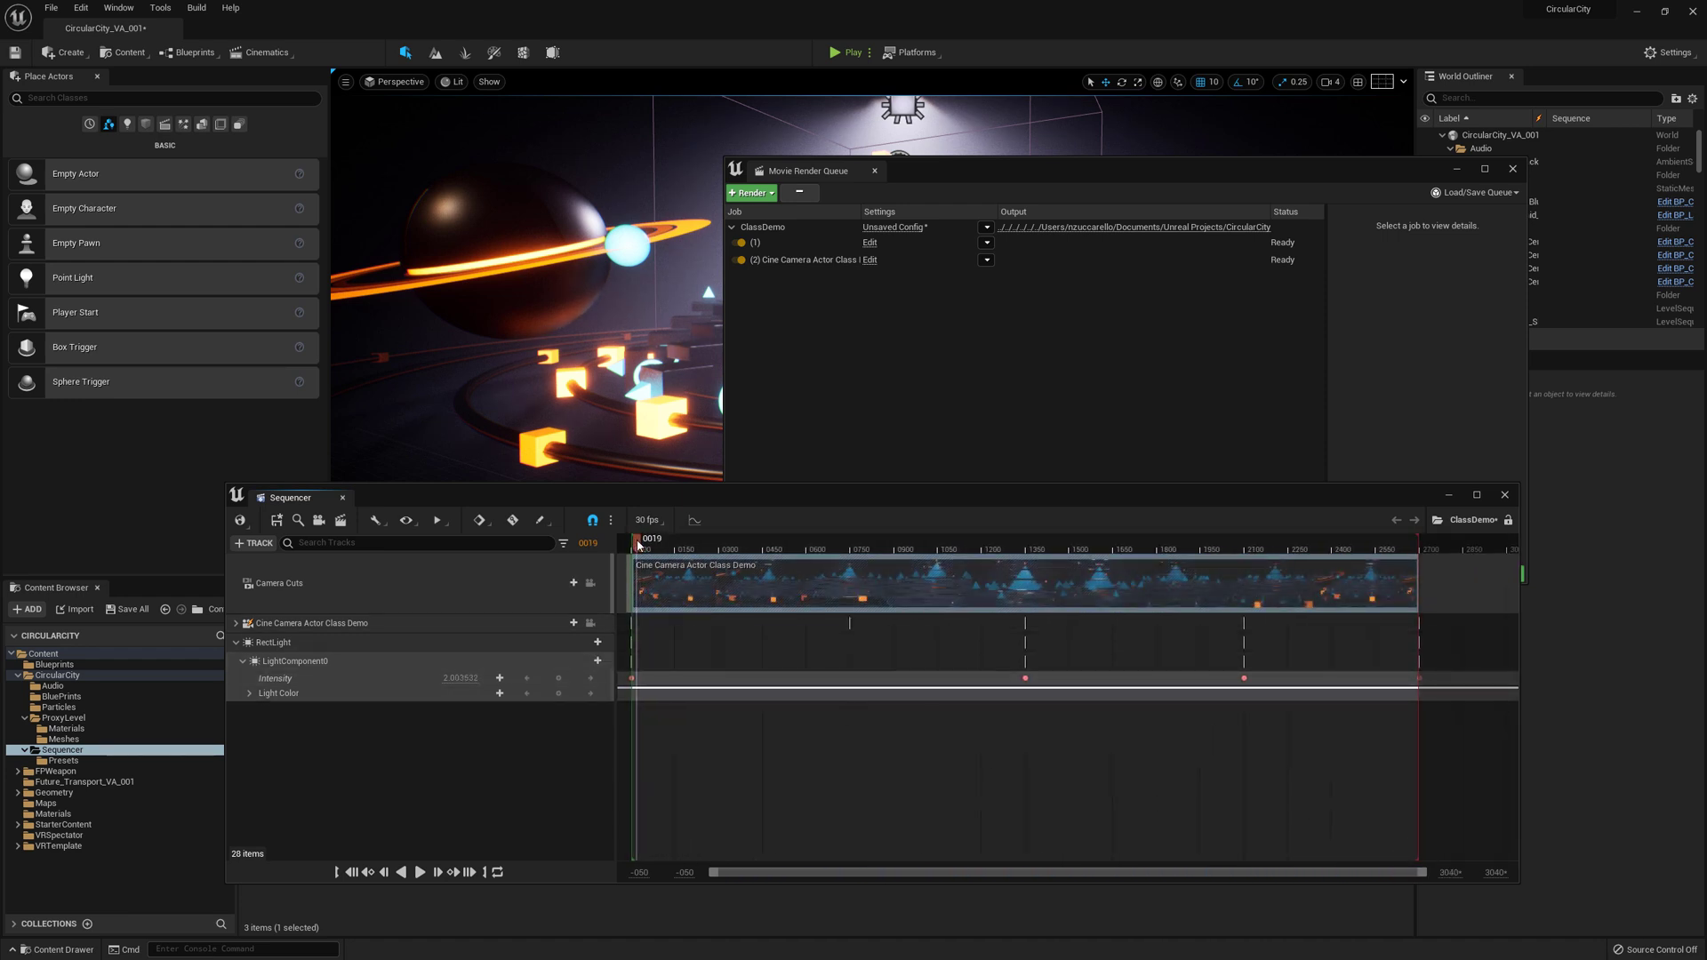
pyautogui.click(277, 520)
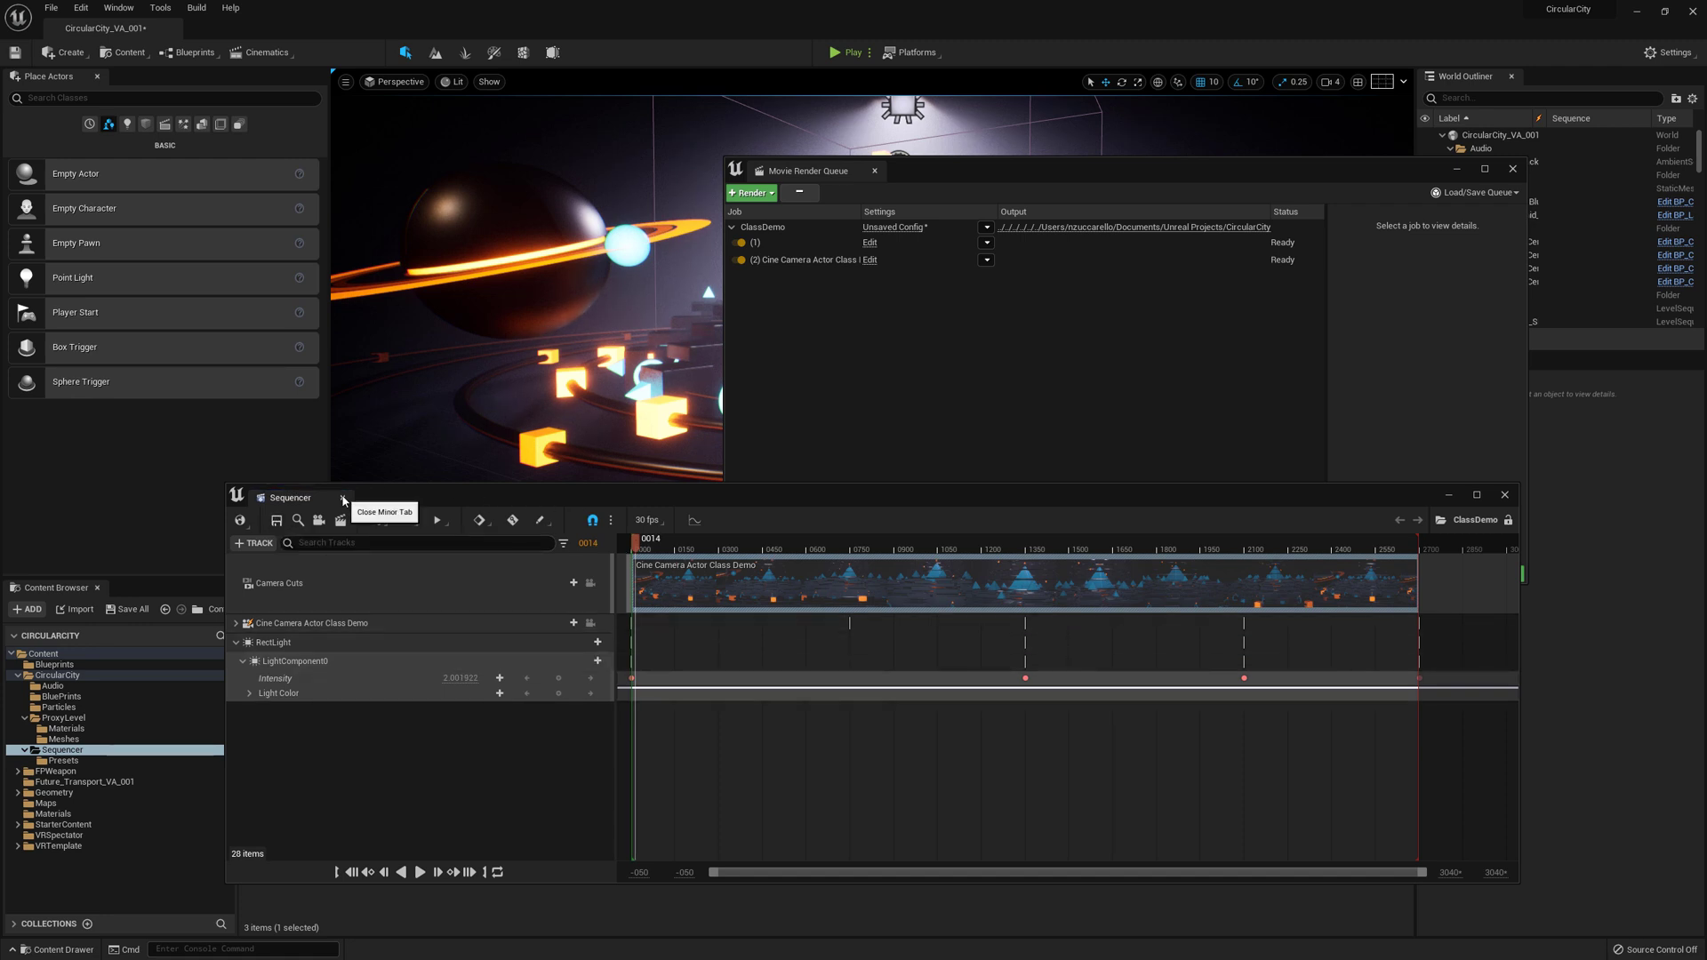
pyautogui.click(343, 499)
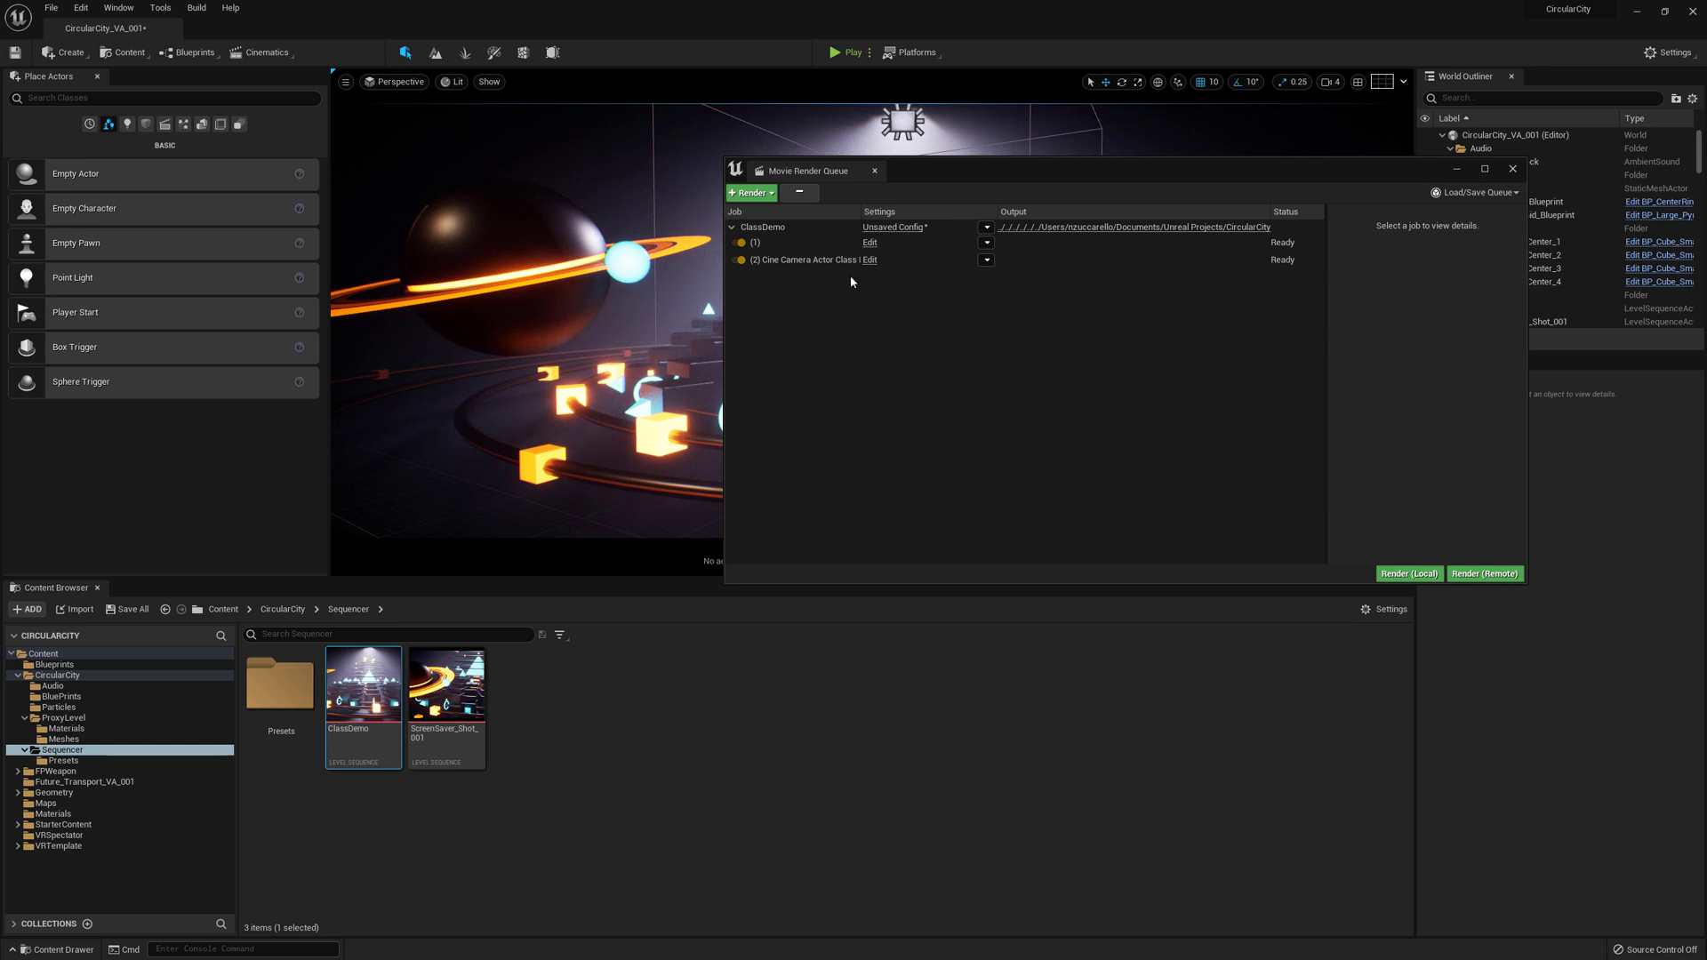
pyautogui.click(1409, 574)
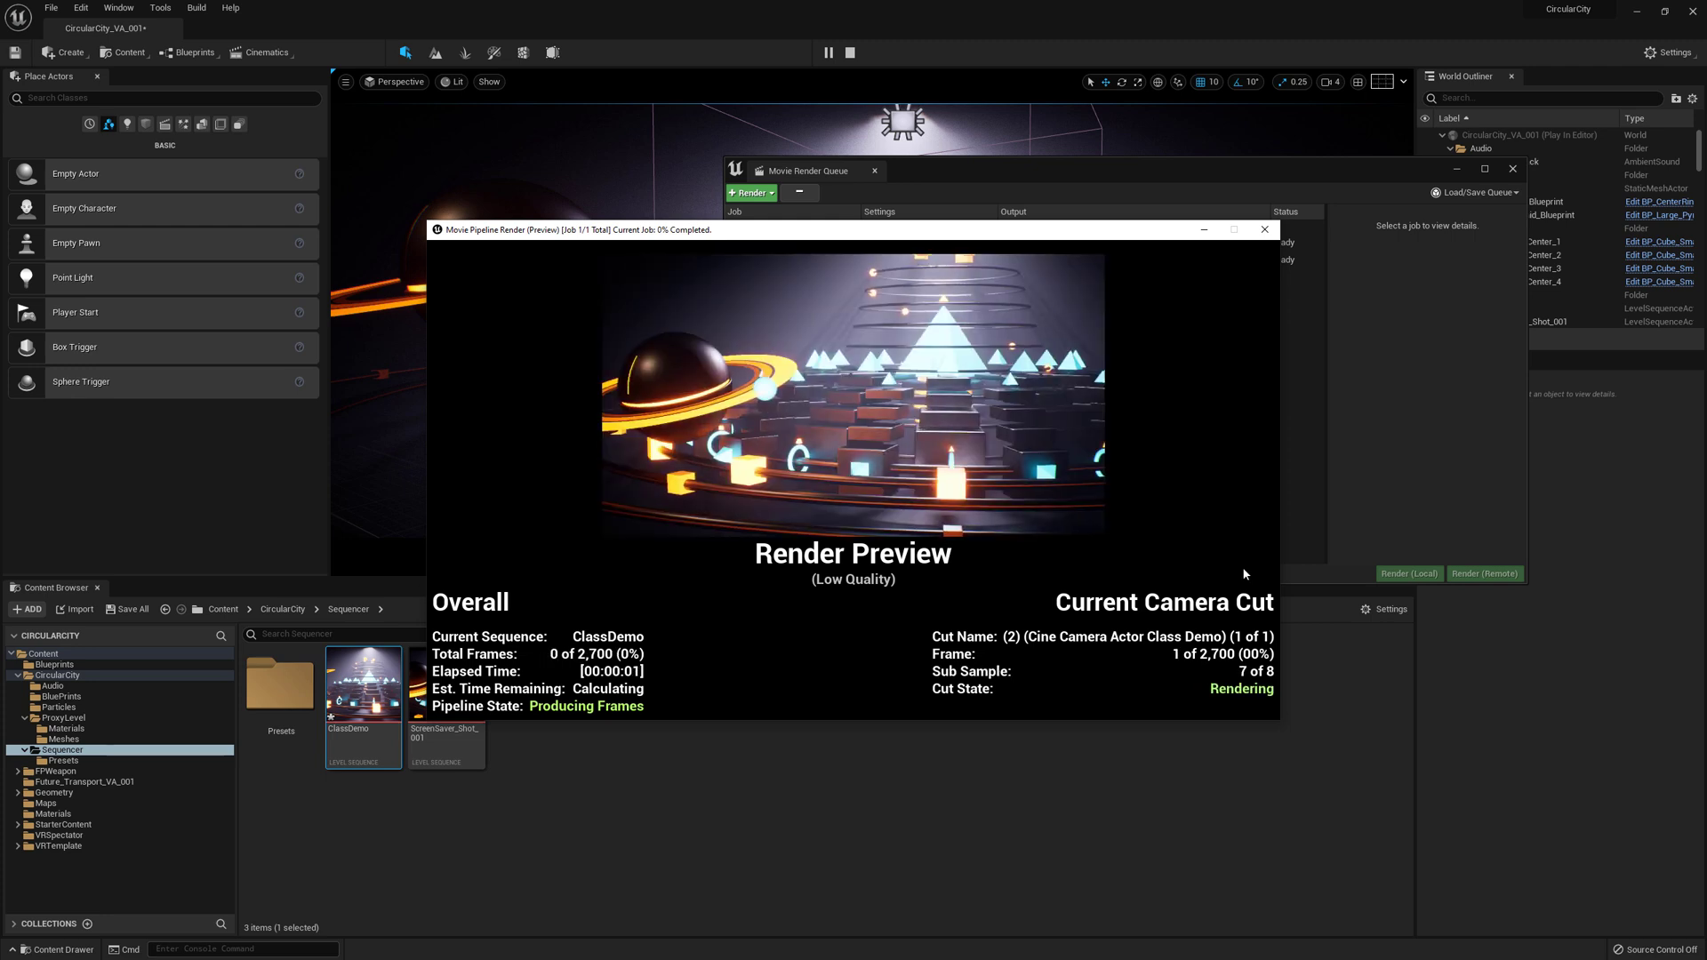
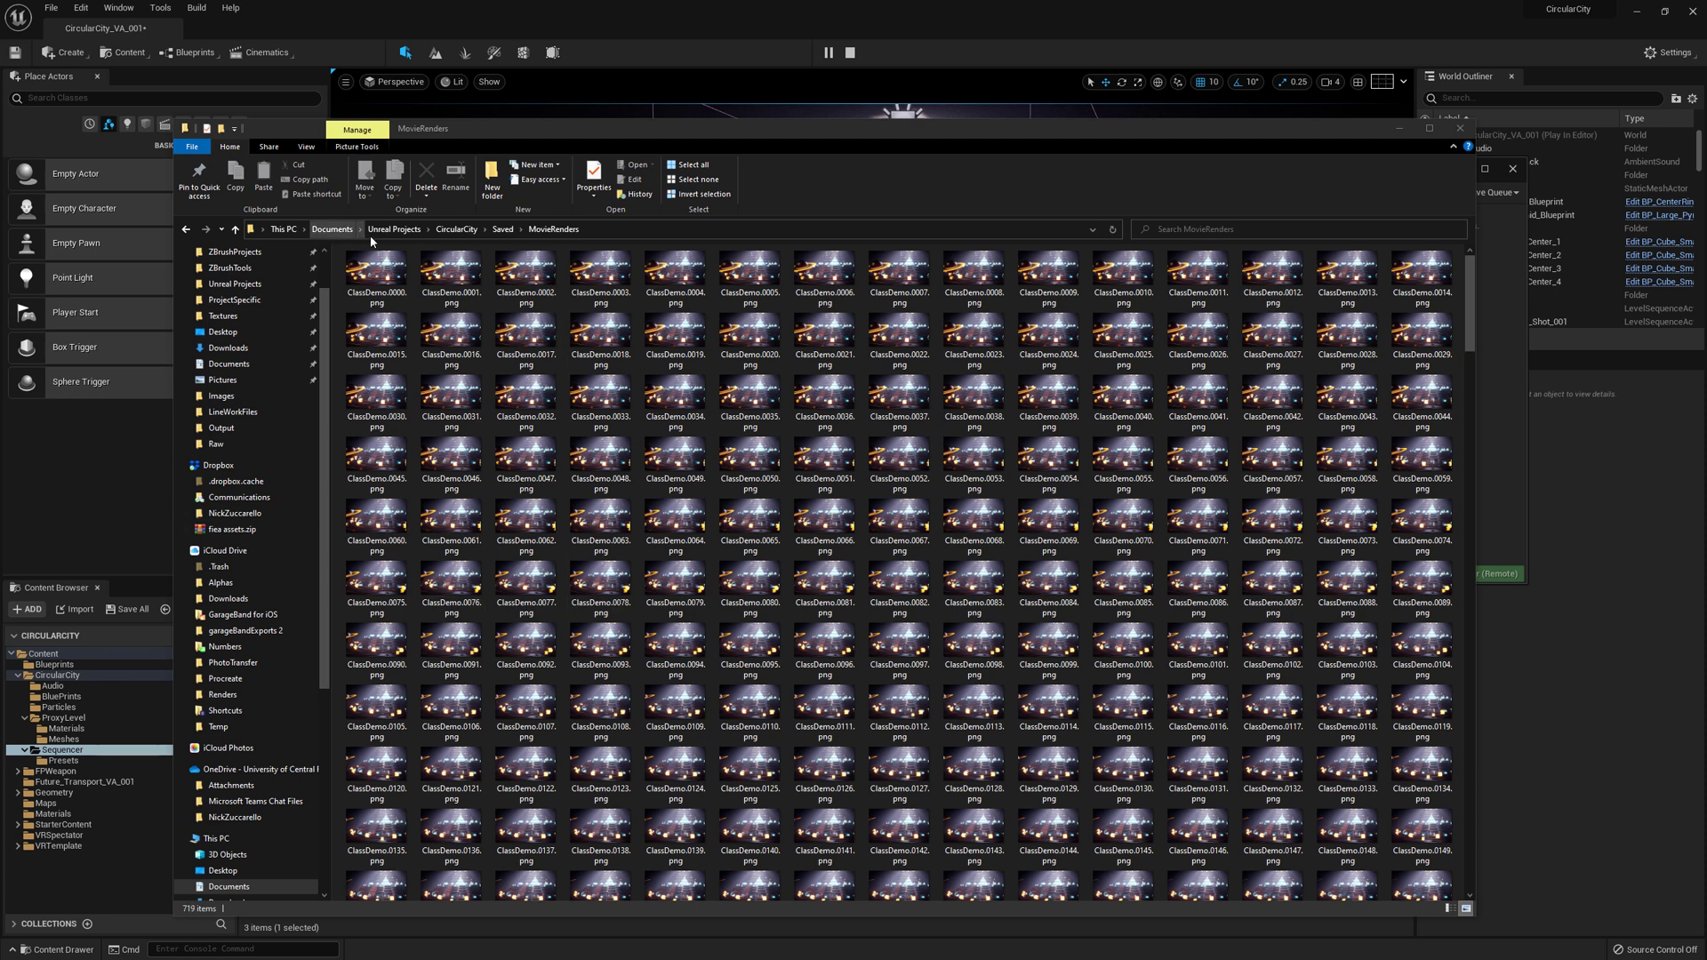
# In File Explorer, open the CircularCity project's Saved\MovieRenders folder and examine the ClassDemo PNG frames from first to last.
pyautogui.click(457, 230)
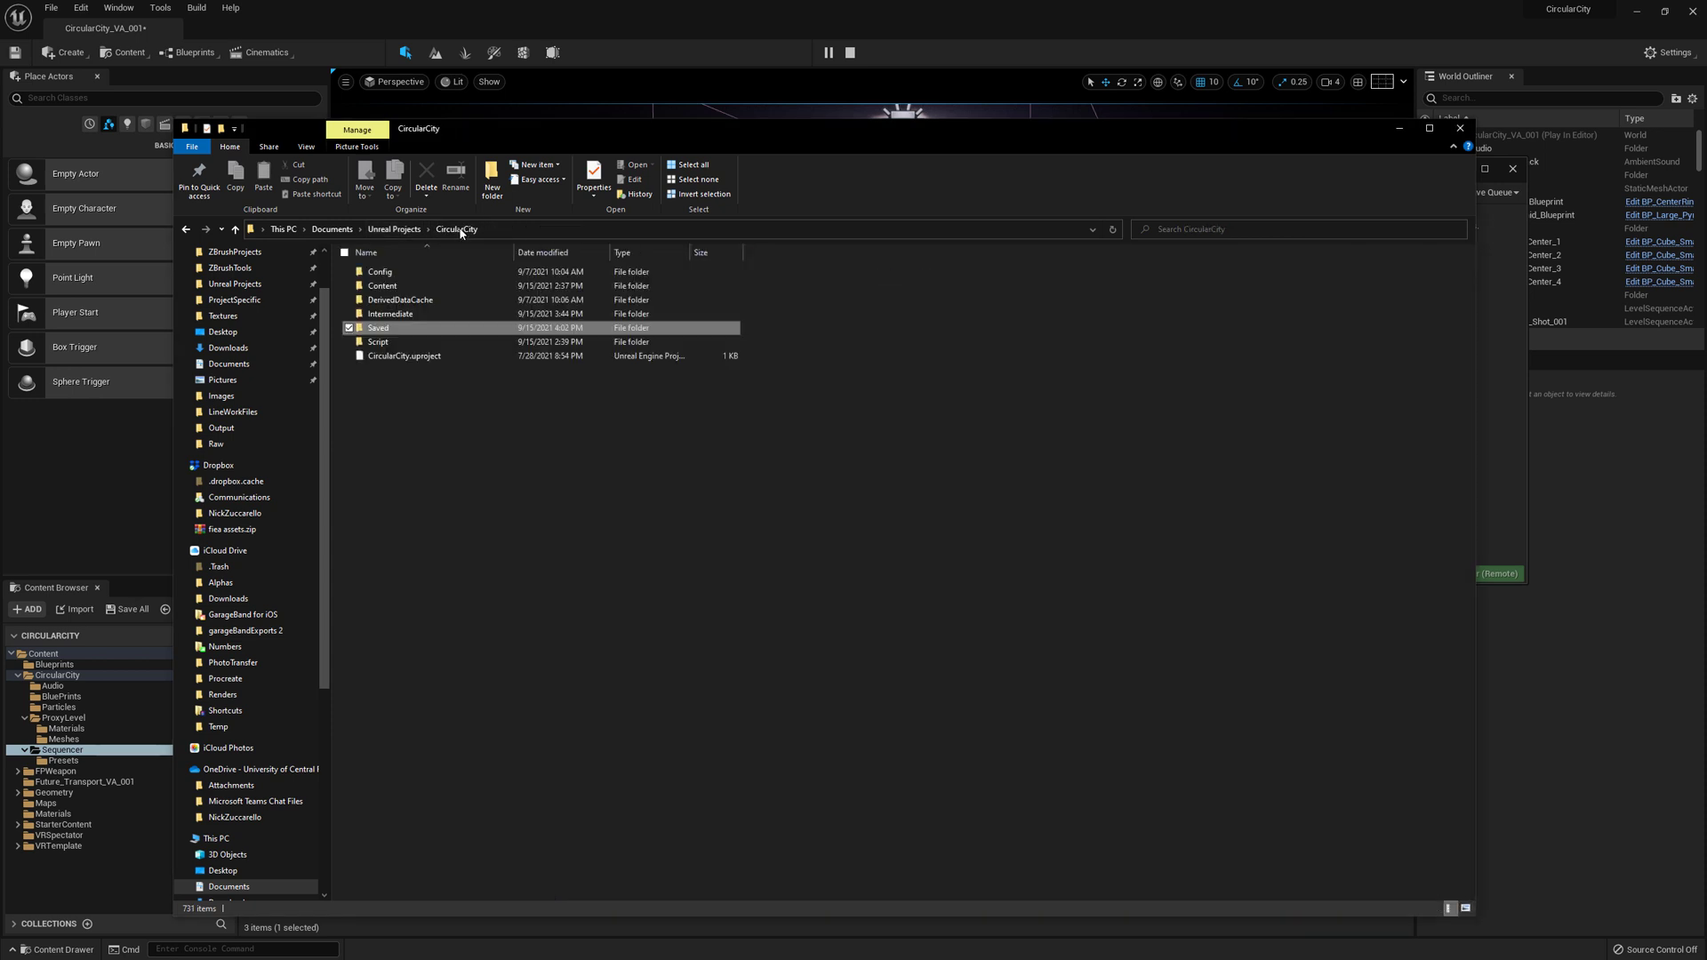
pyautogui.doubleClick(391, 331)
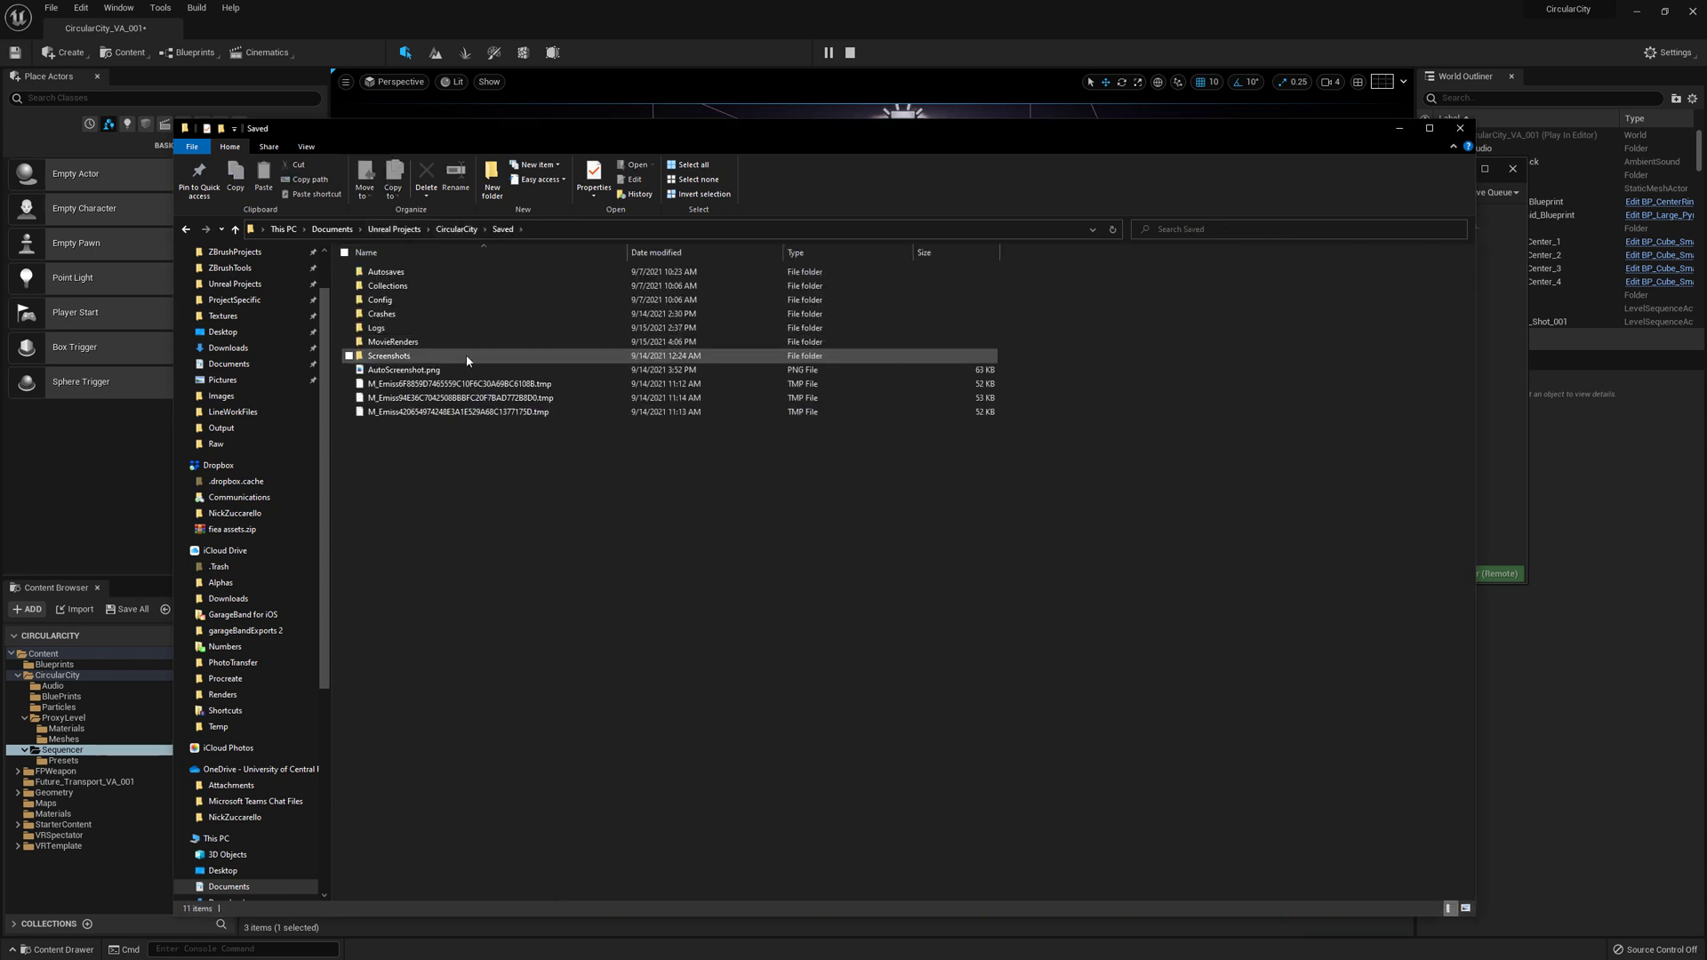
pyautogui.click(401, 345)
pyautogui.doubleClick(401, 347)
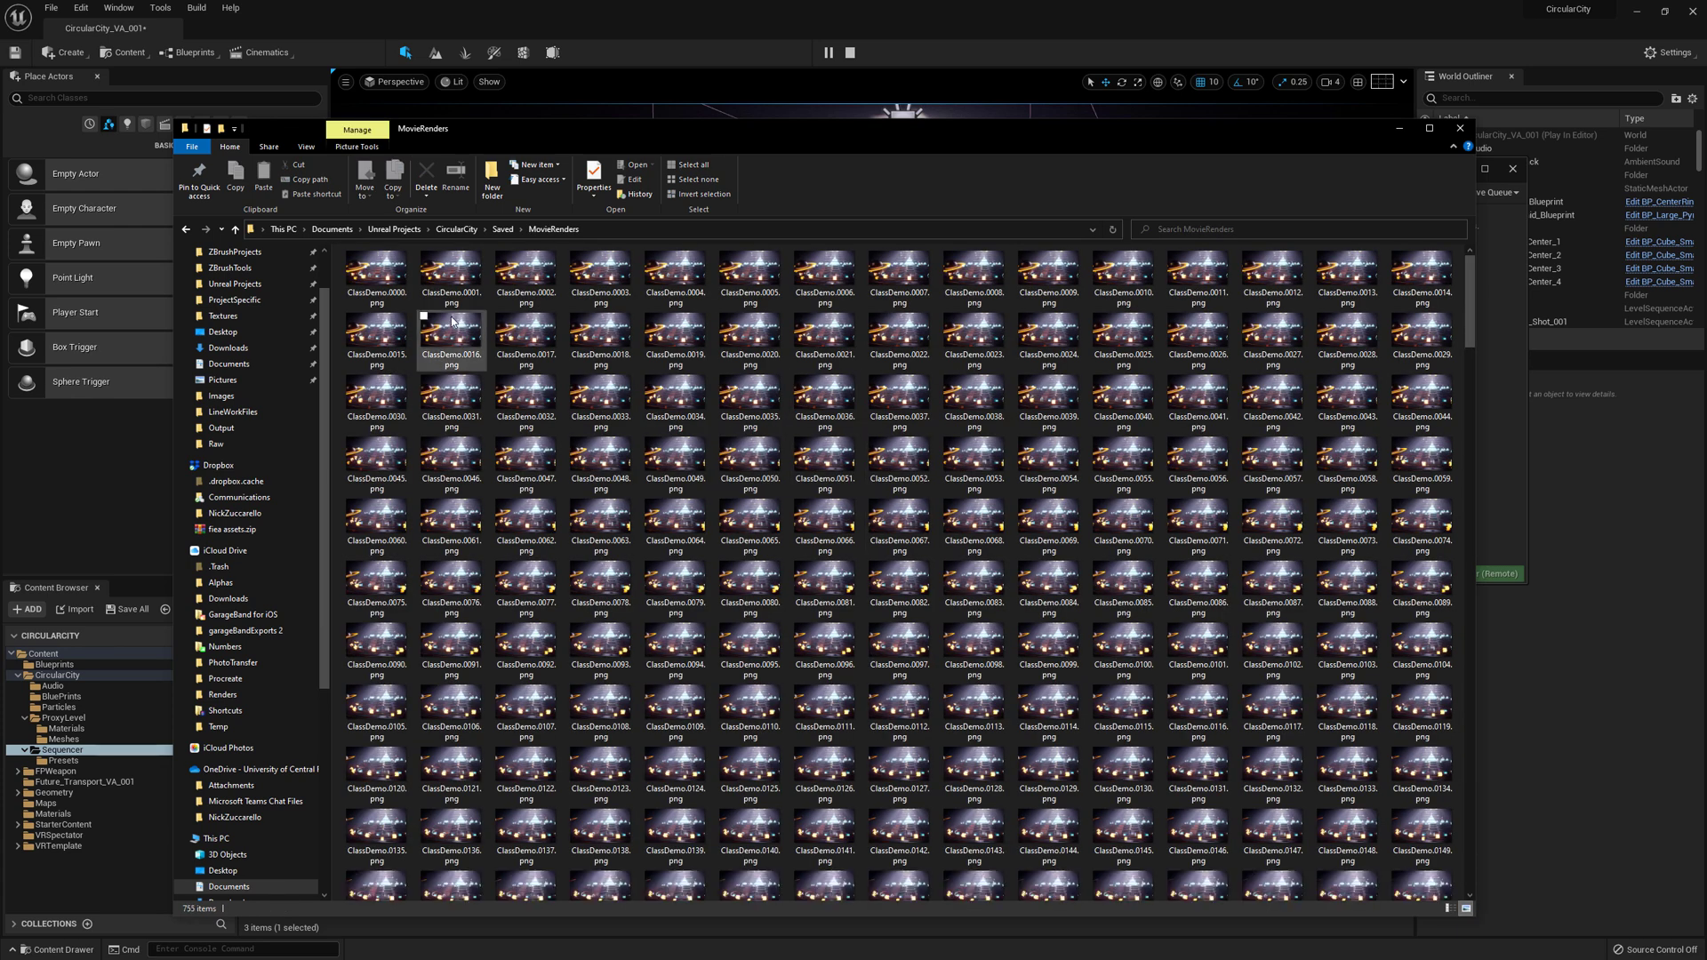
pyautogui.click(378, 274)
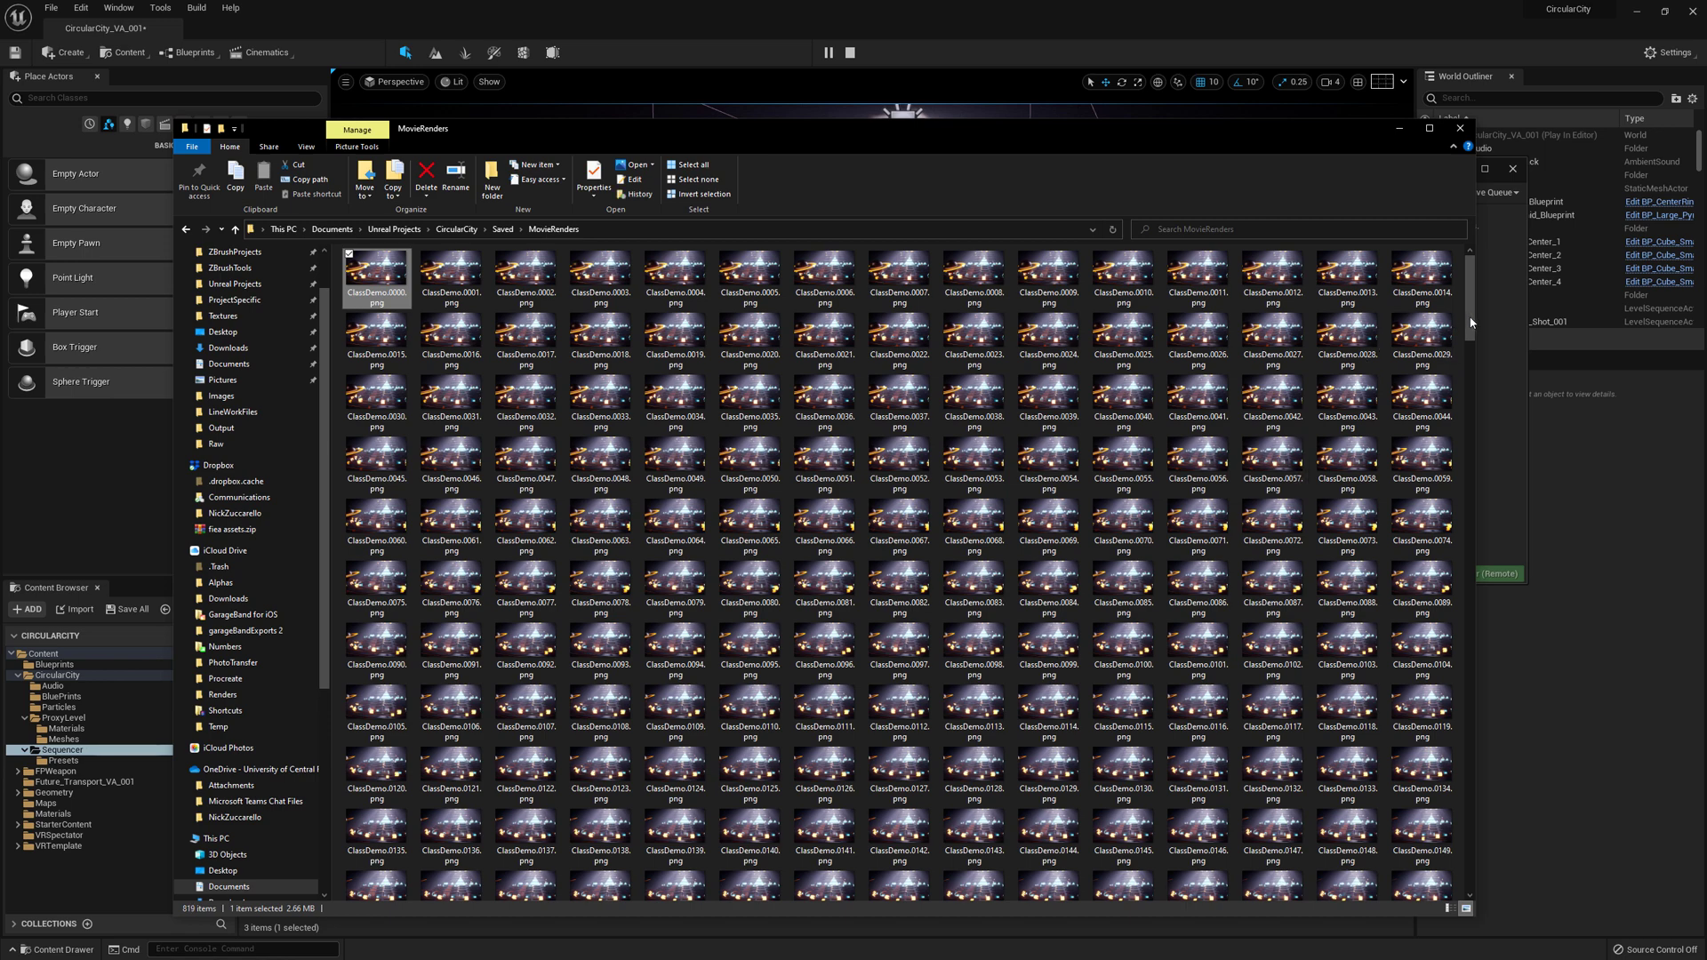
pyautogui.moveTo(1471, 323); pyautogui.dragTo(1469, 842)
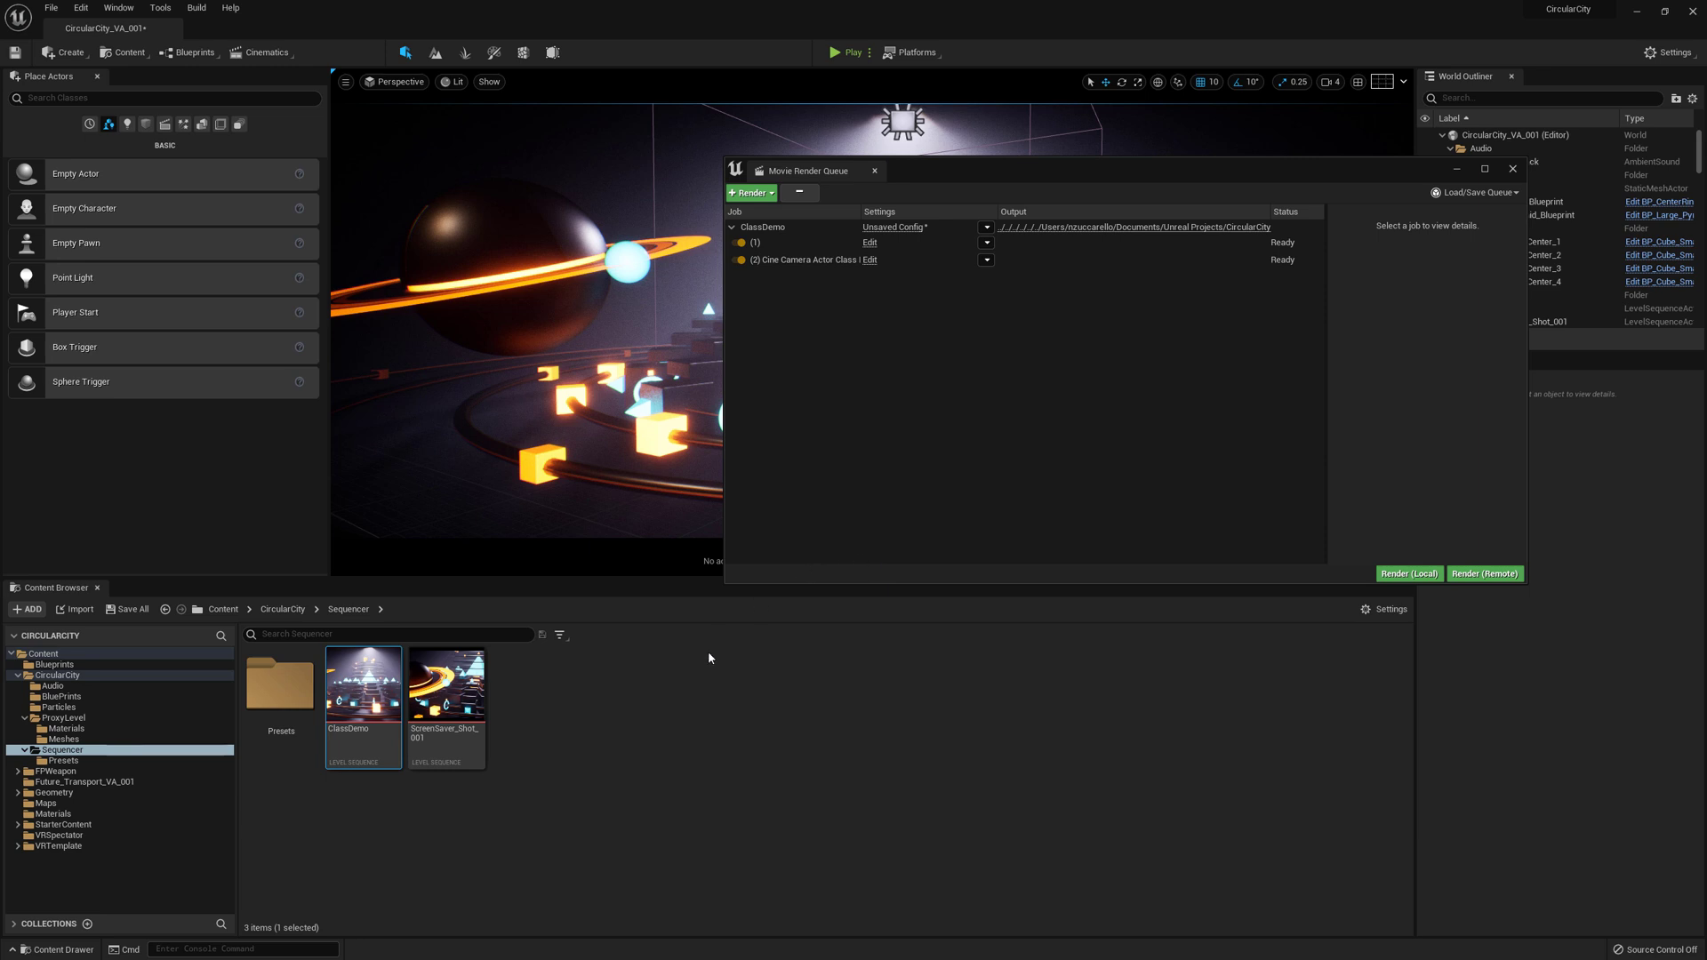
# Switch back to the MovieRenders folder, look through the numbering of the rendered PNG frames, and minimise the folder window.
pyautogui.press('super')
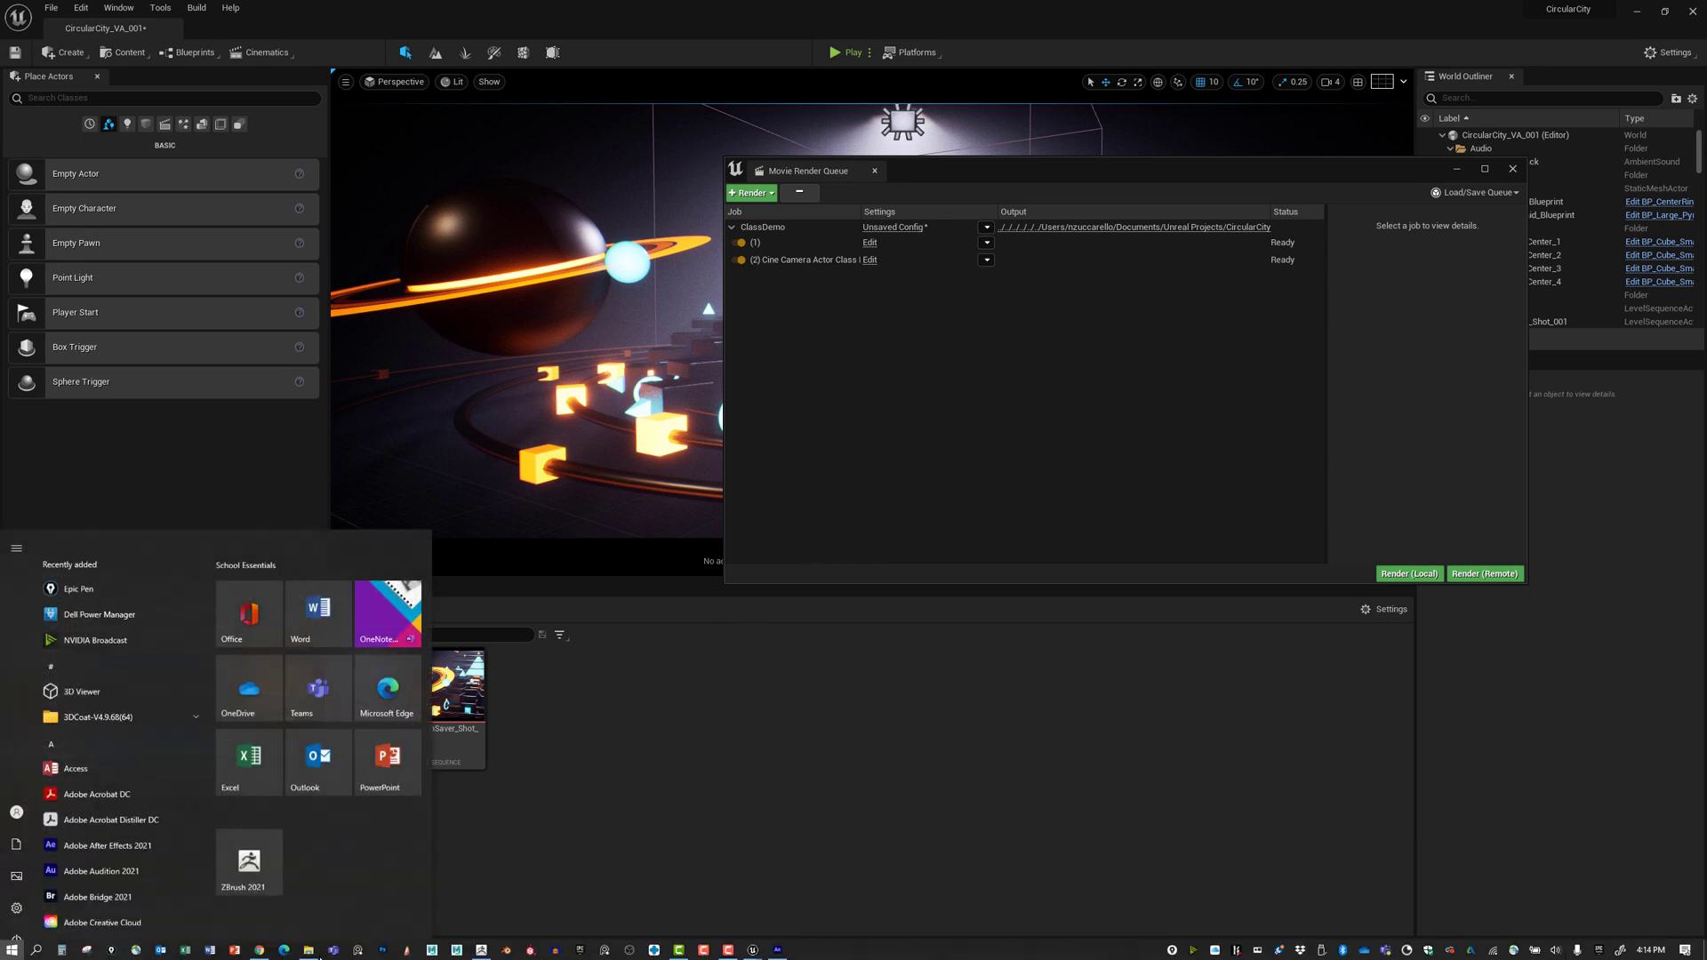
pyautogui.click(205, 948)
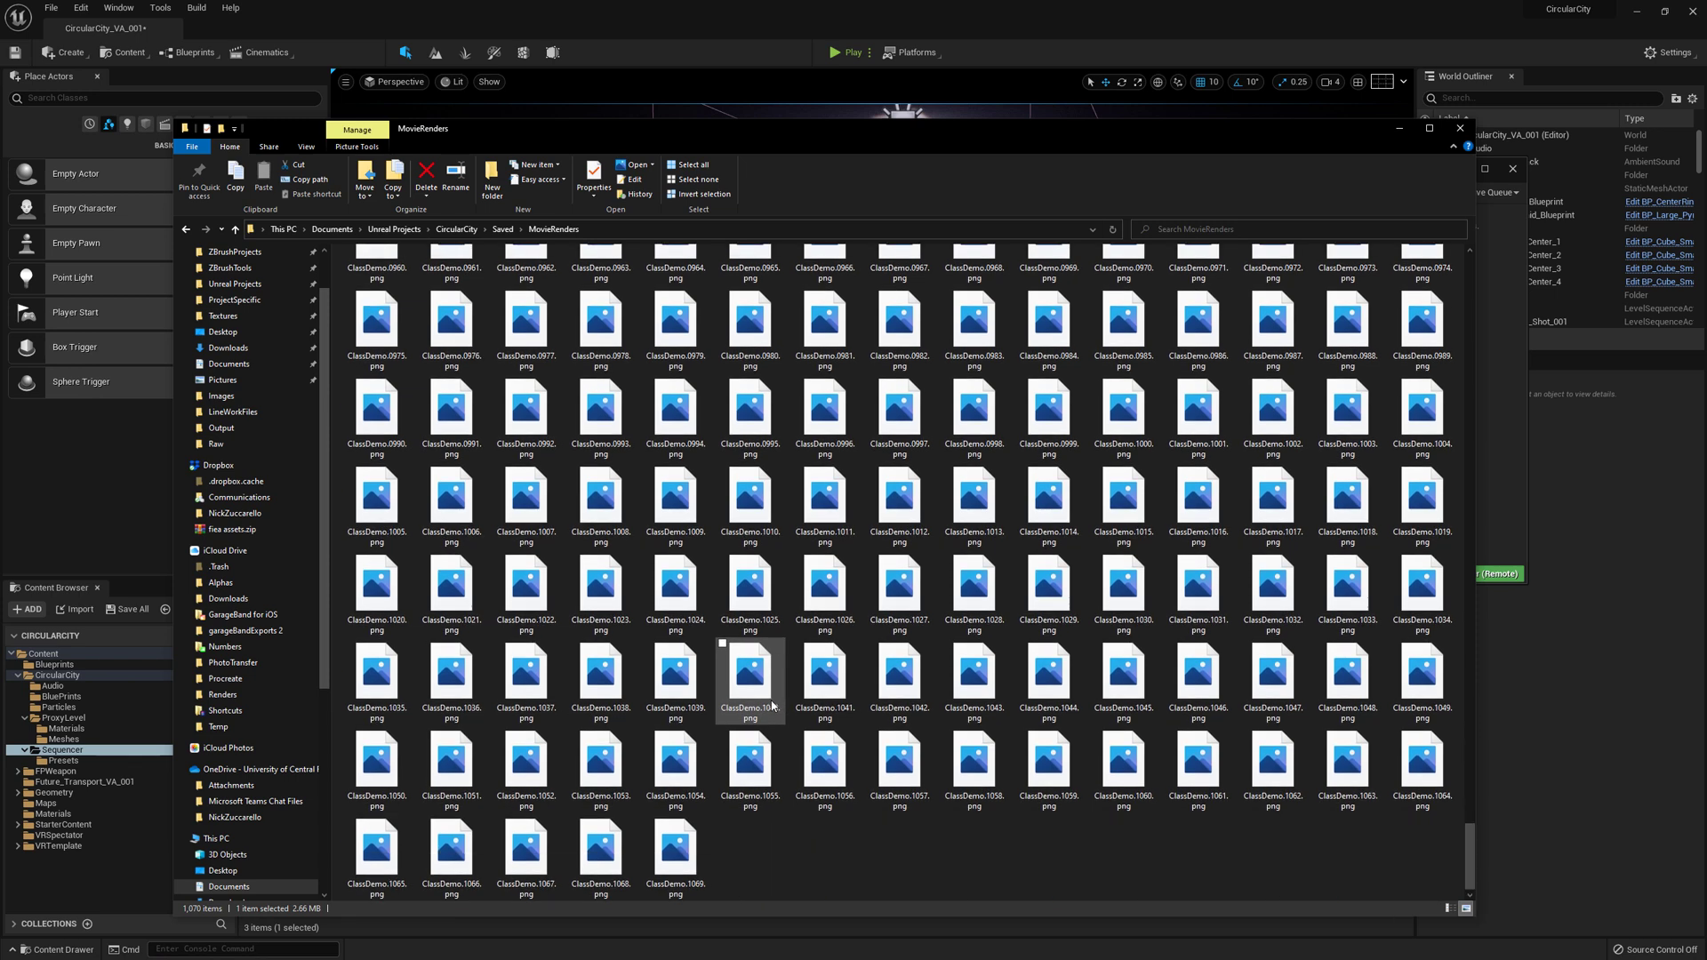
pyautogui.scroll(10, 772, 704)
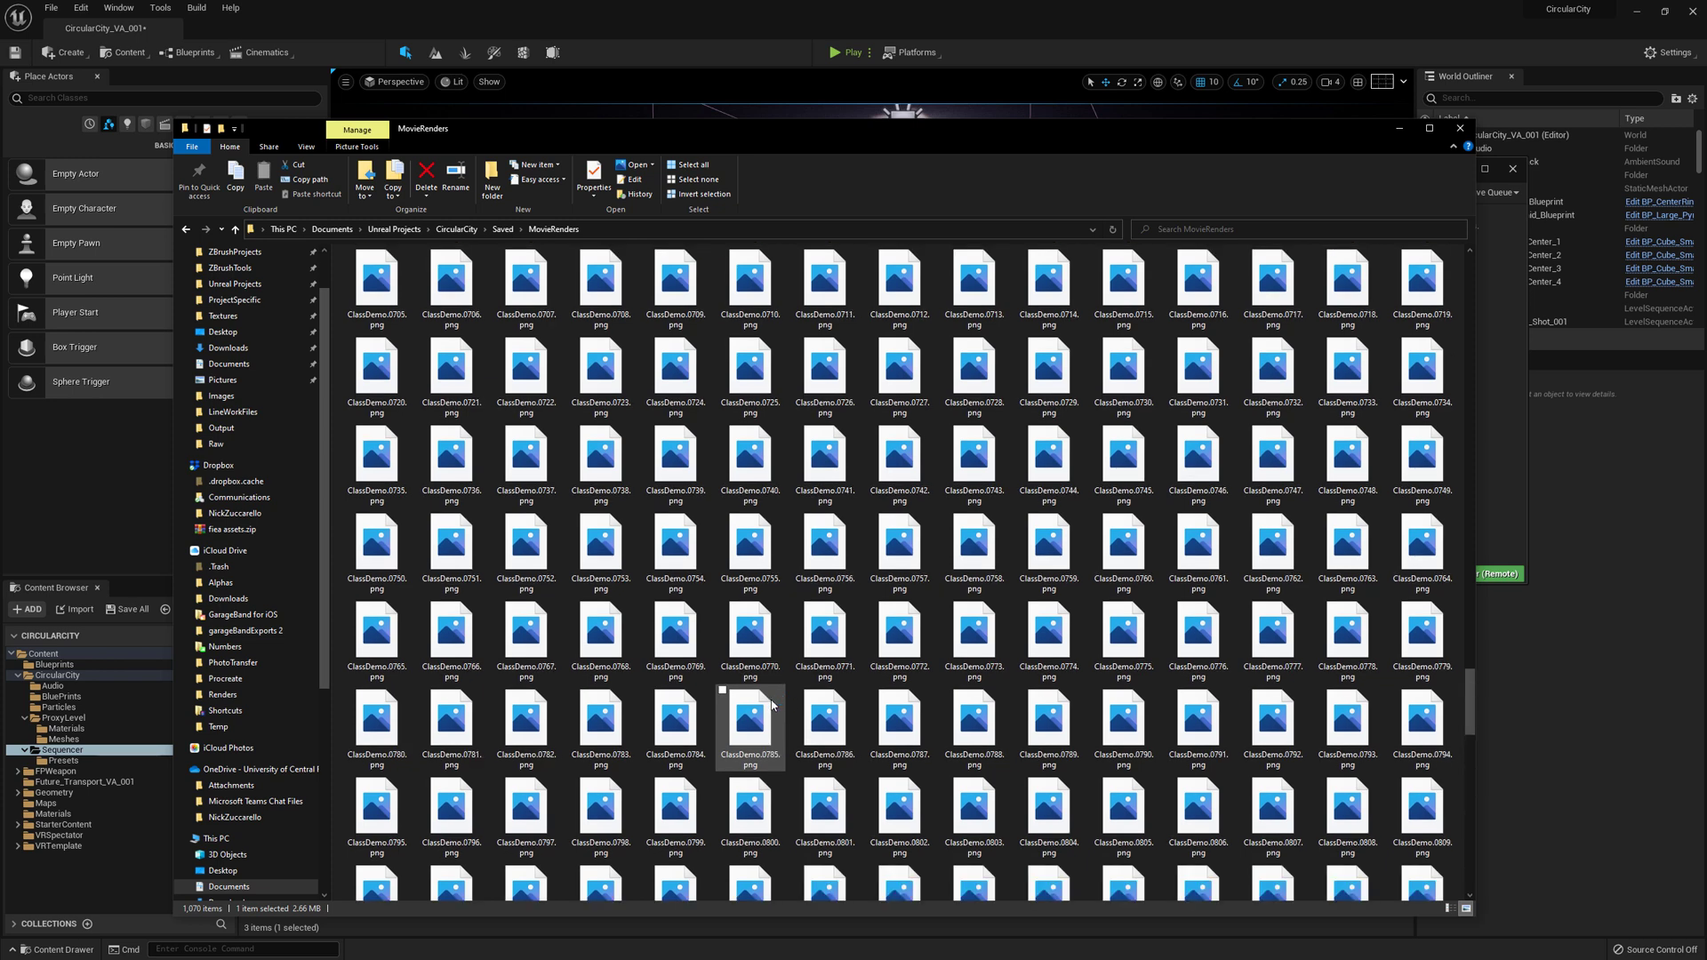
pyautogui.scroll(7, 772, 704)
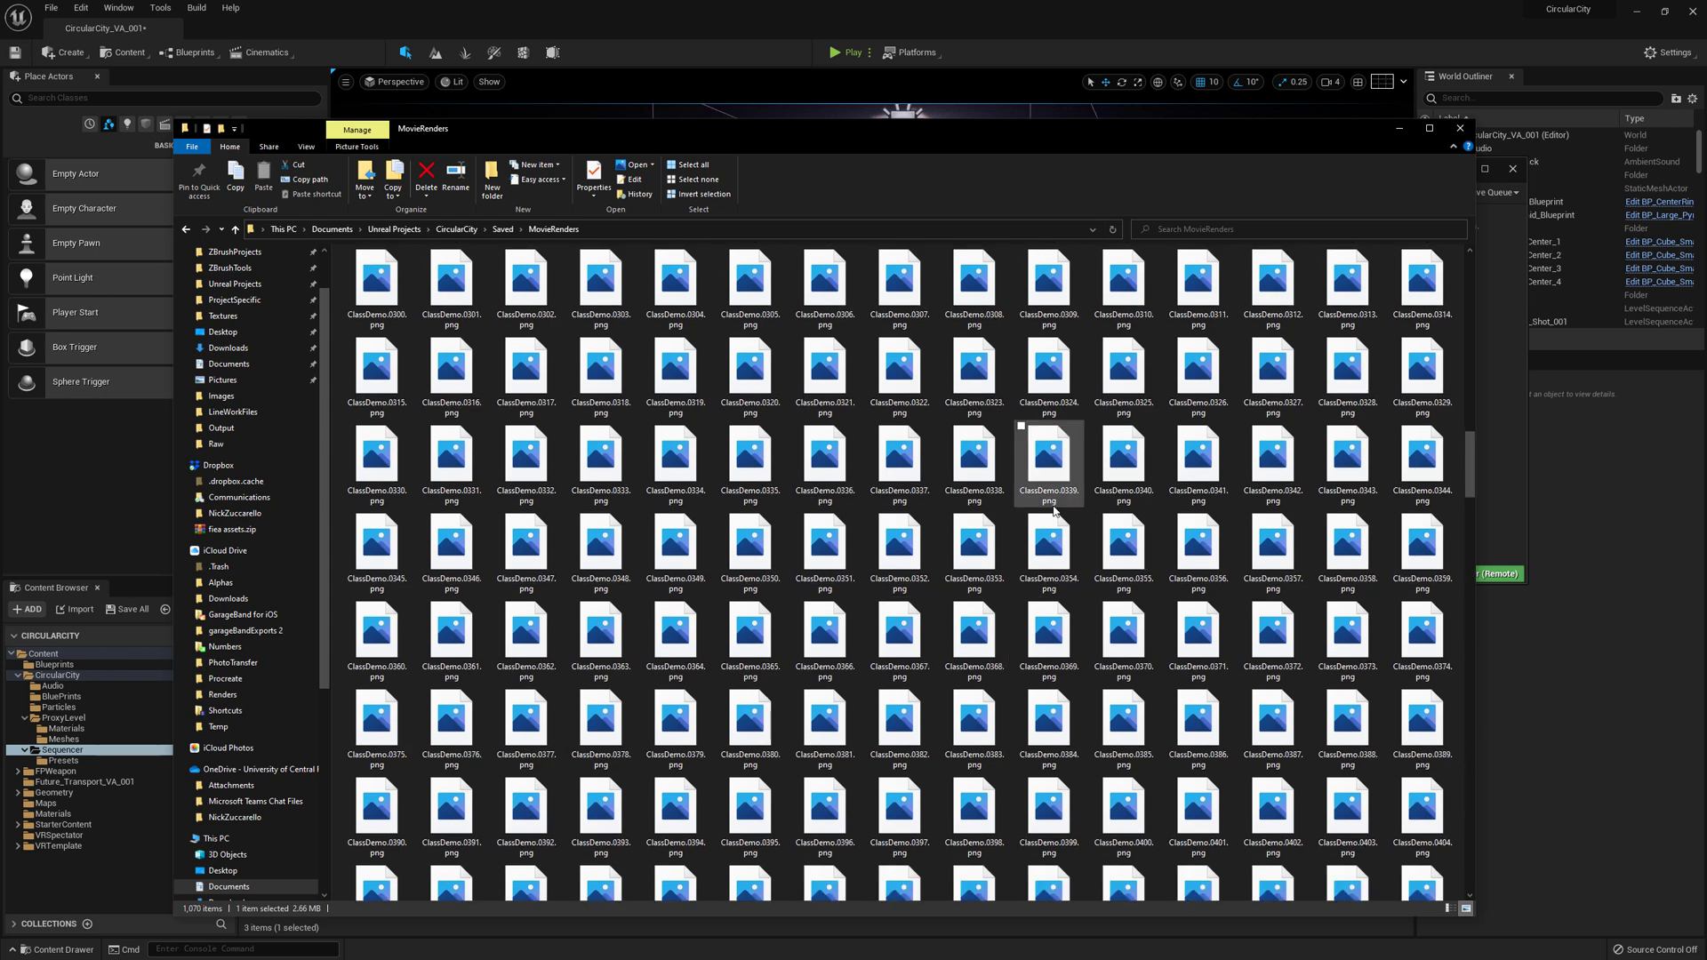
pyautogui.scroll(-3, 1037, 524)
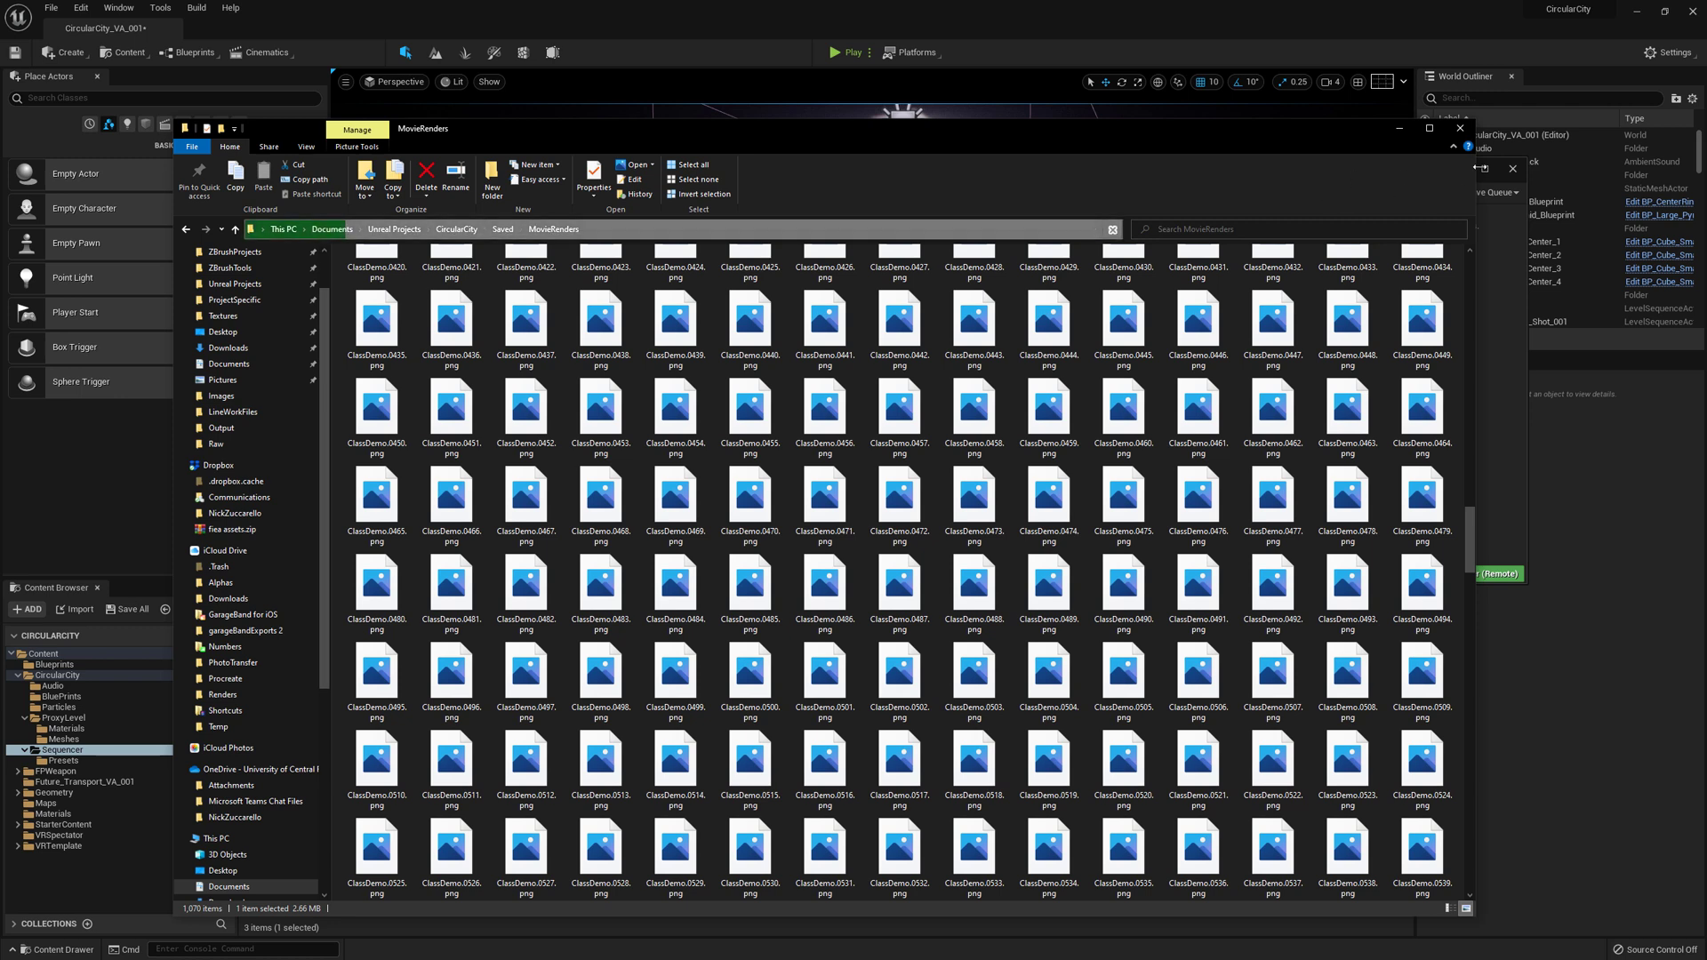
pyautogui.click(1400, 129)
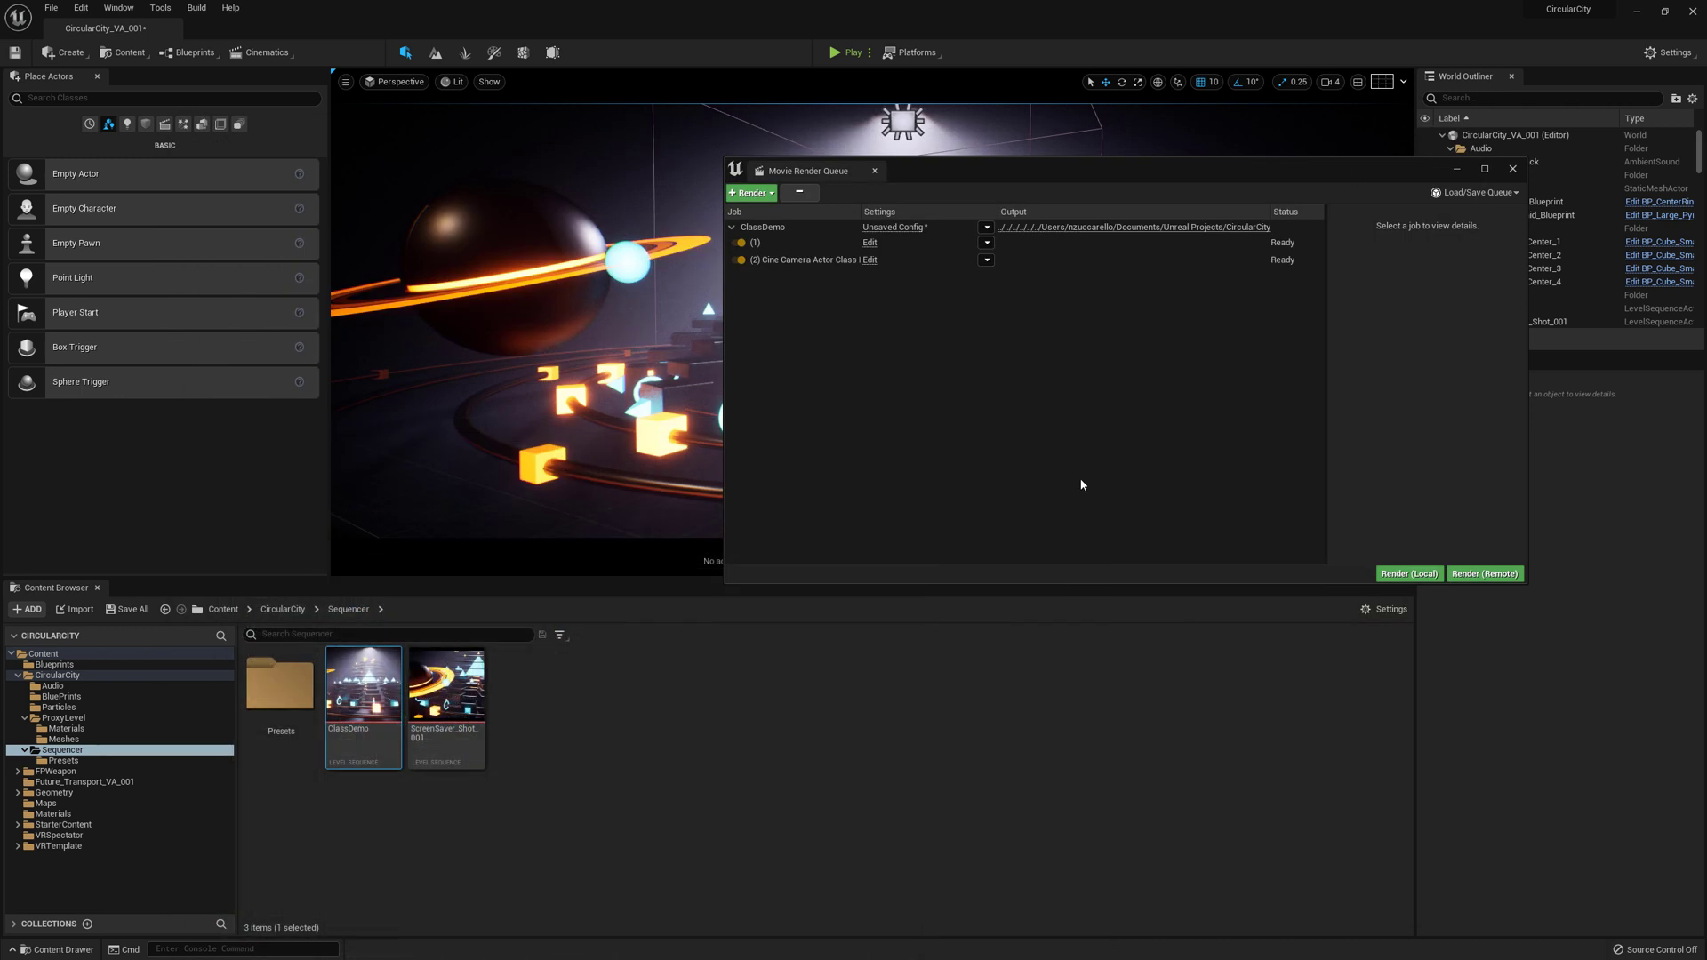
# Switch to Adobe After Effects 2021 and create a new project.
pyautogui.press('super')
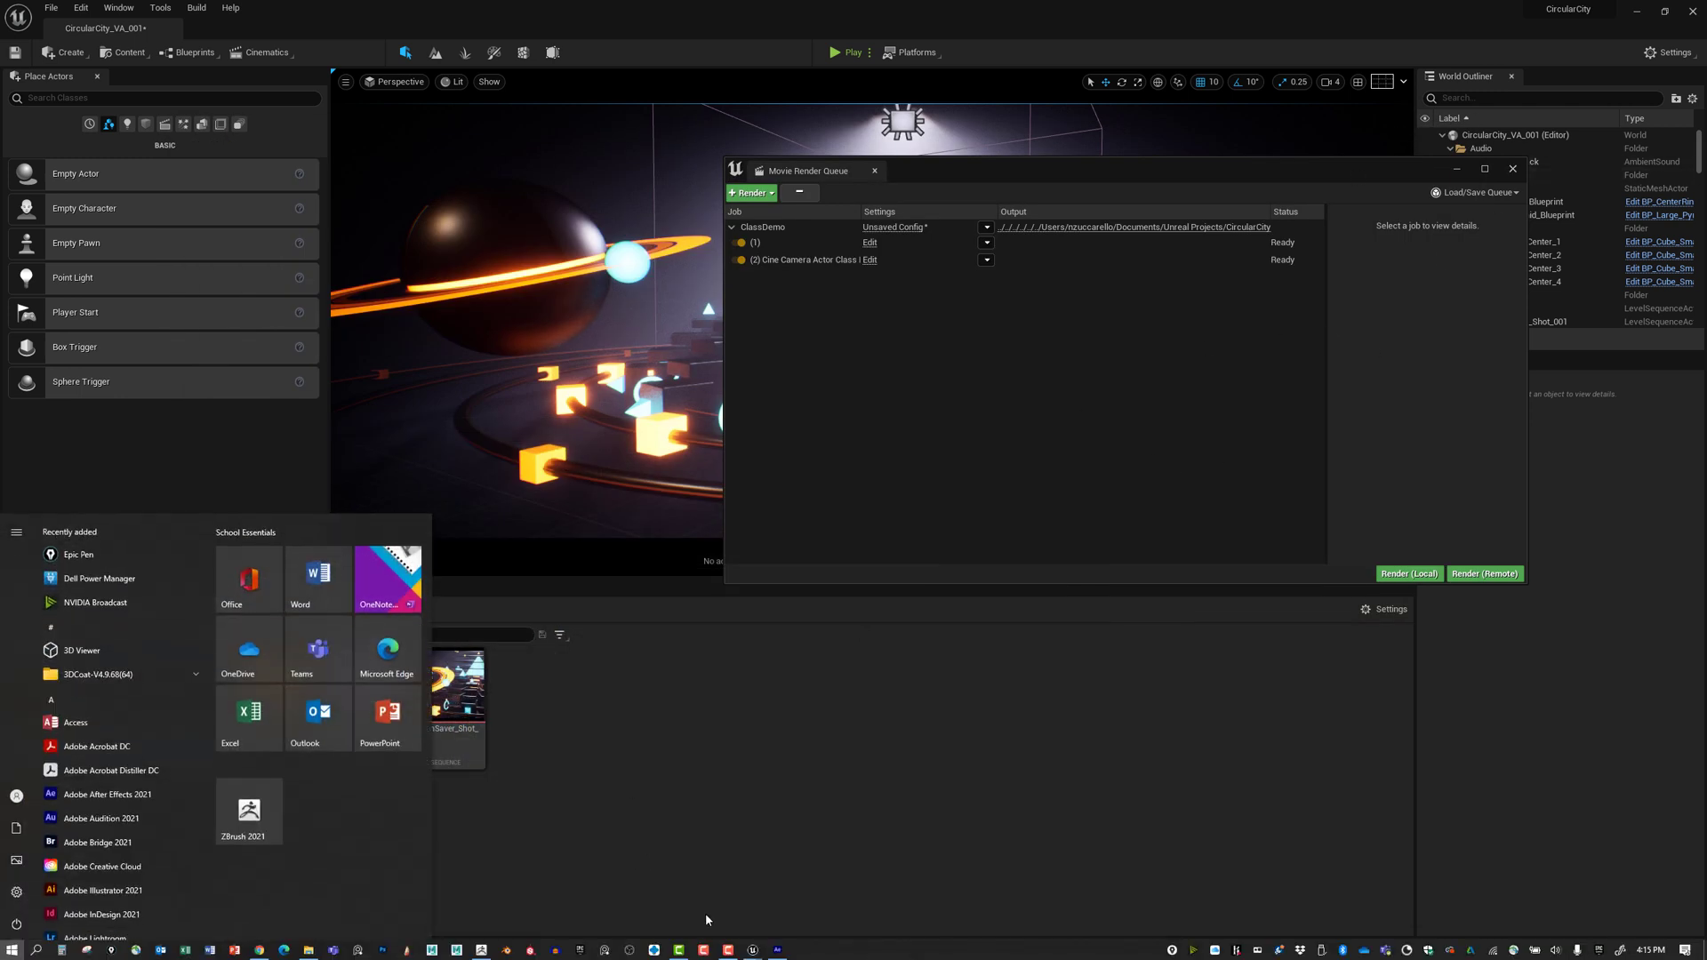
pyautogui.click(778, 950)
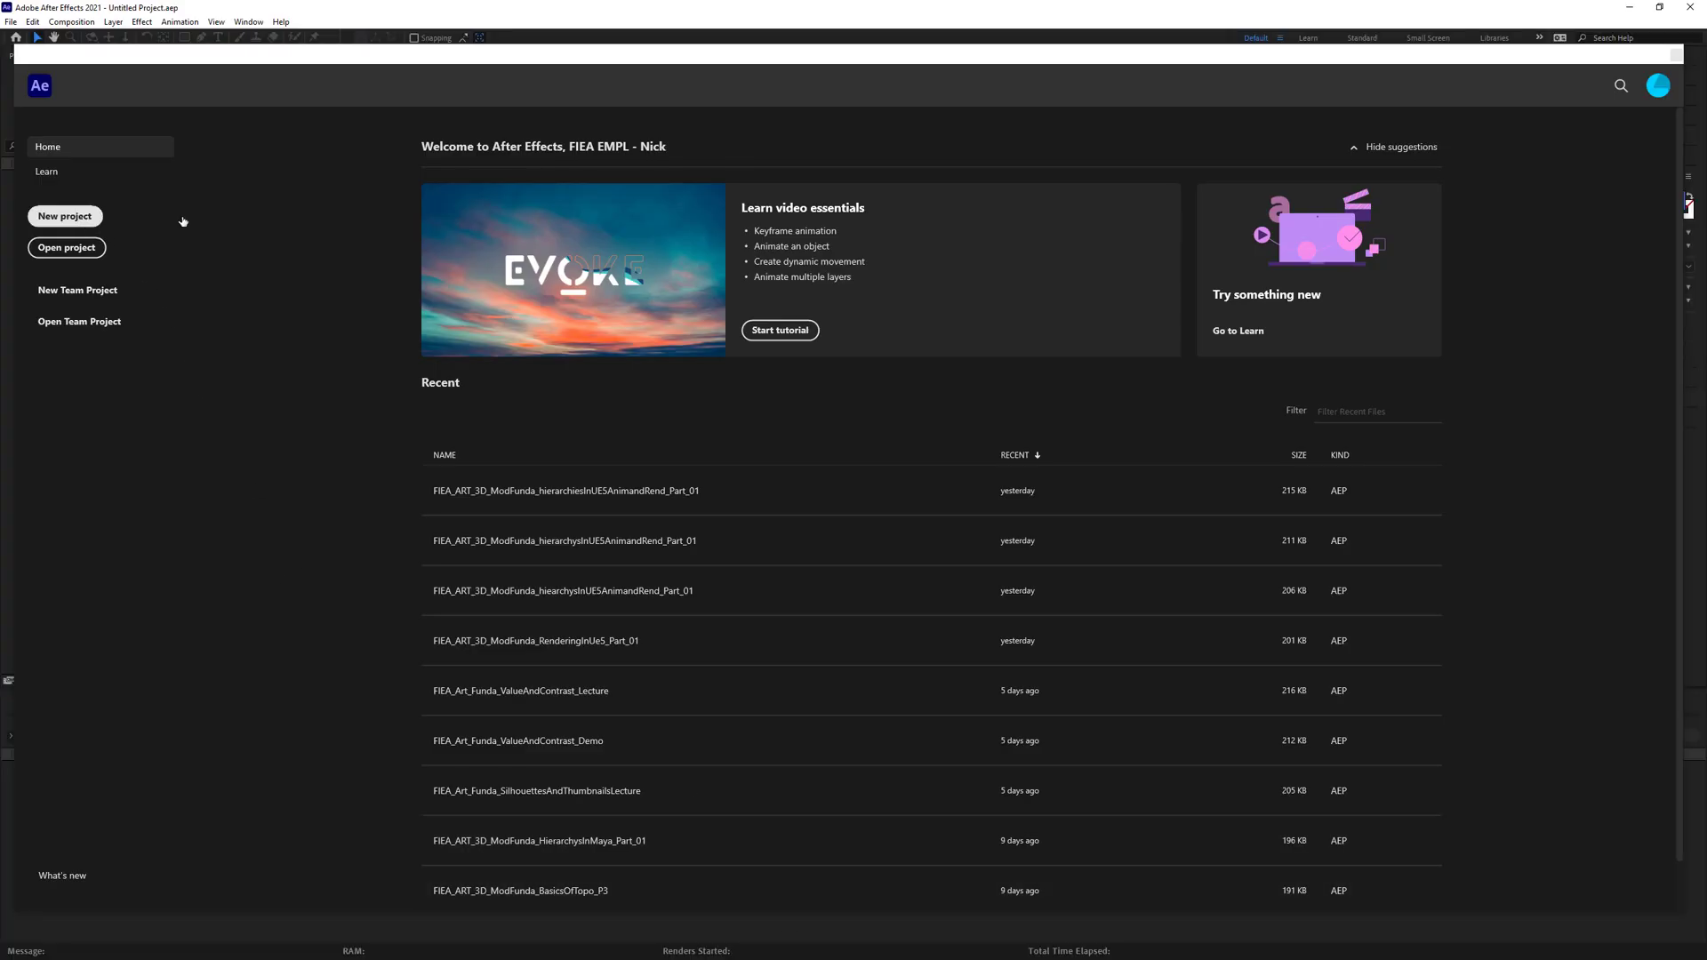
pyautogui.click(89, 219)
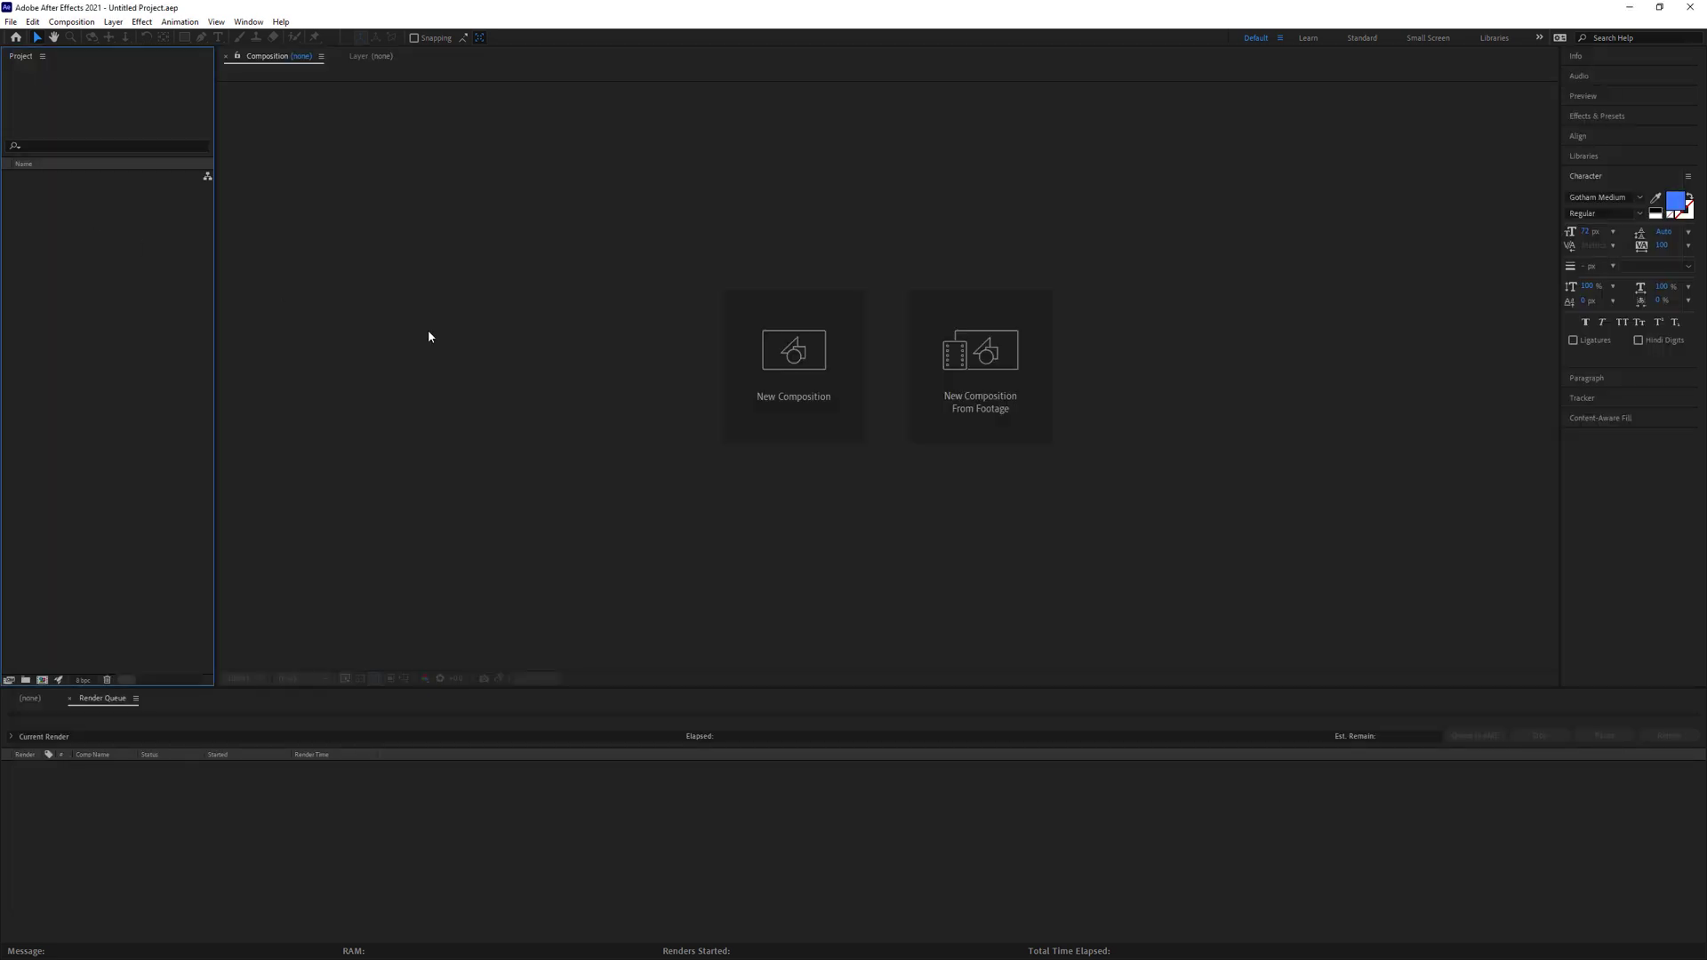
# Create a composition named Cir_City_ClassDemo, 1920 px wide and 1080 px high, with a duration of 0:01:30:00.
pyautogui.click(805, 369)
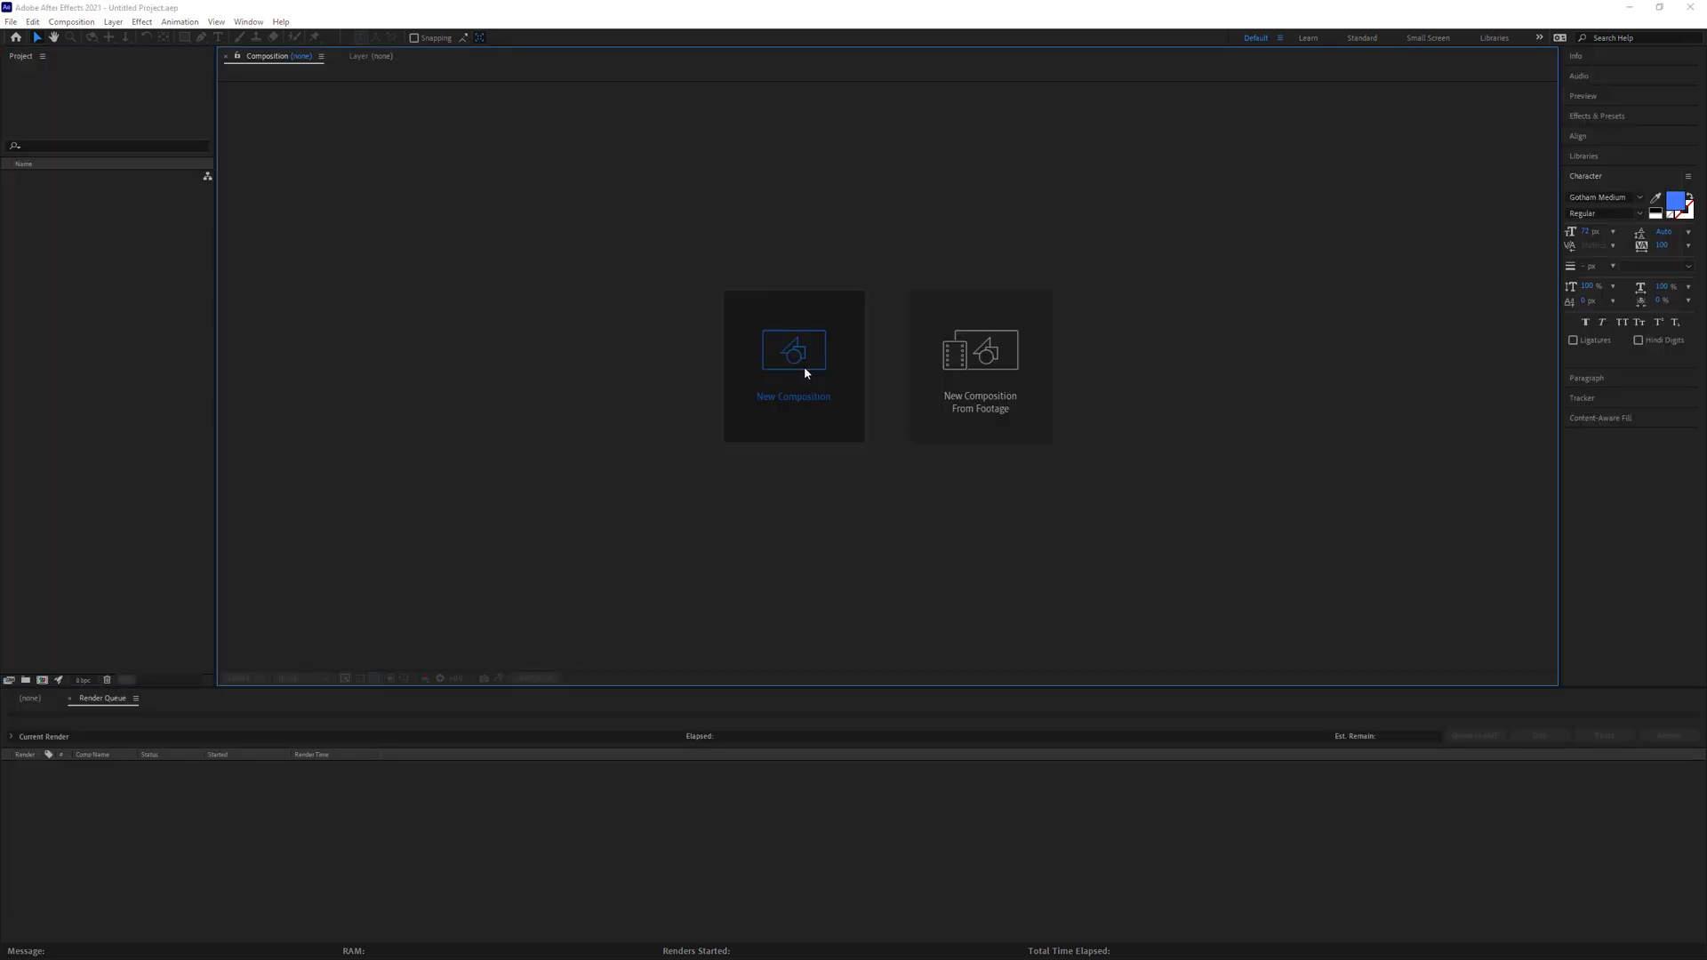
pyautogui.moveTo(1311, 347); pyautogui.dragTo(1049, 485)
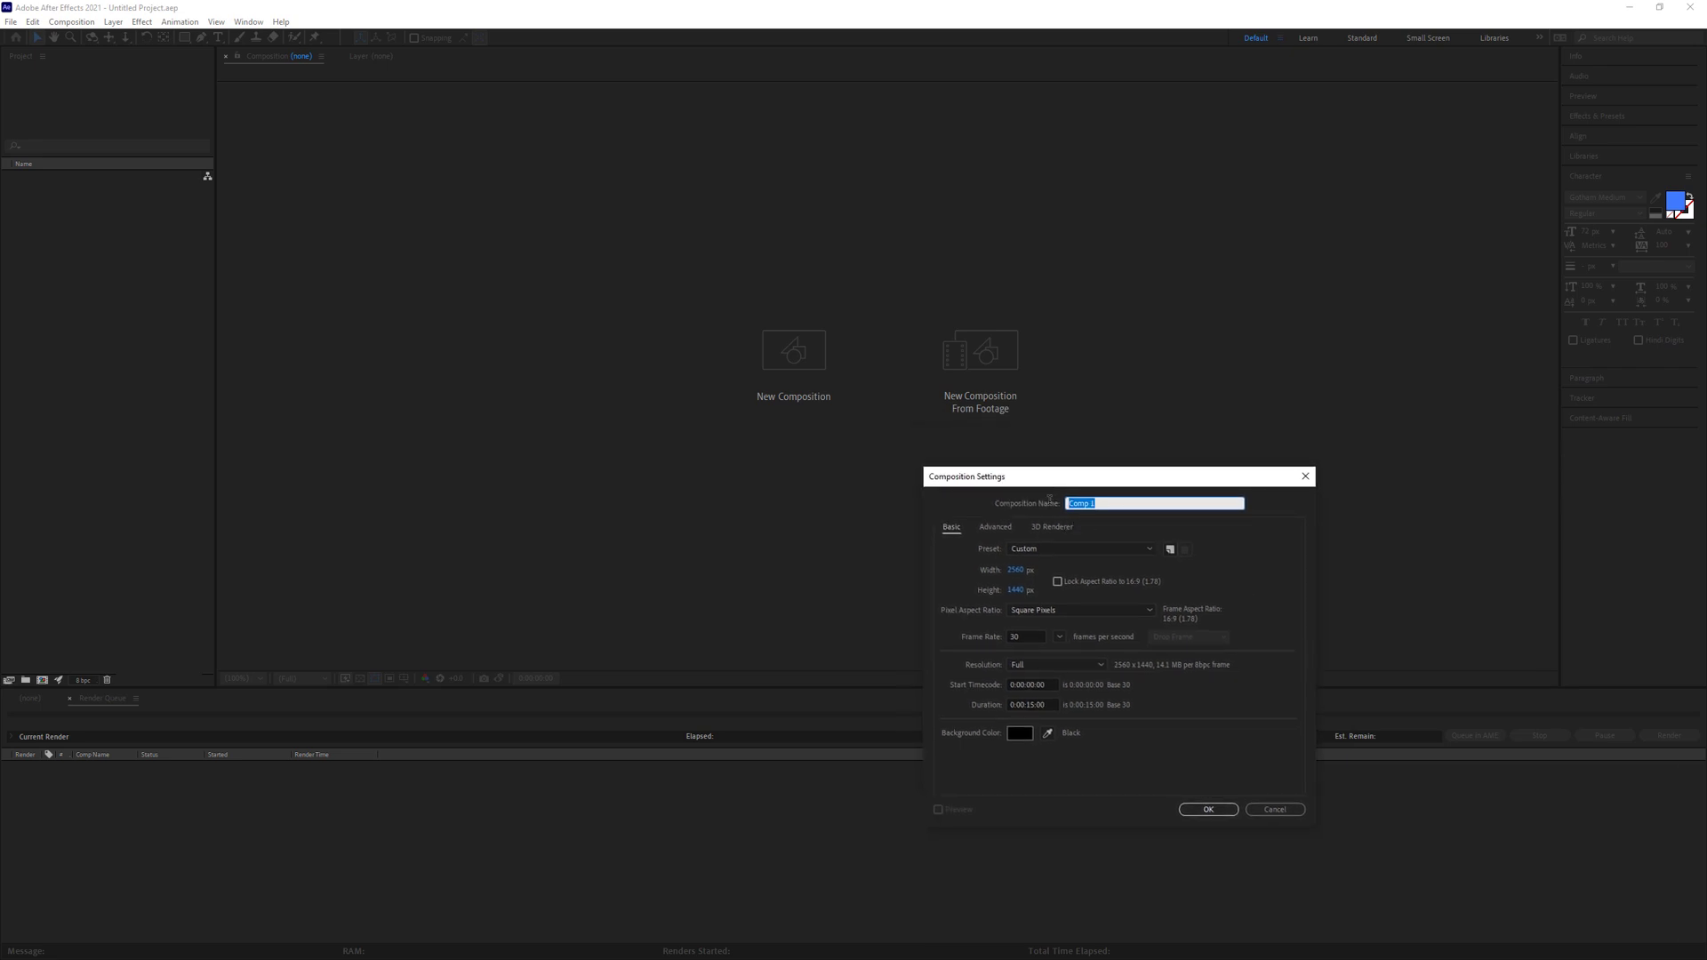
pyautogui.write('Cir_City_ClassDemo')
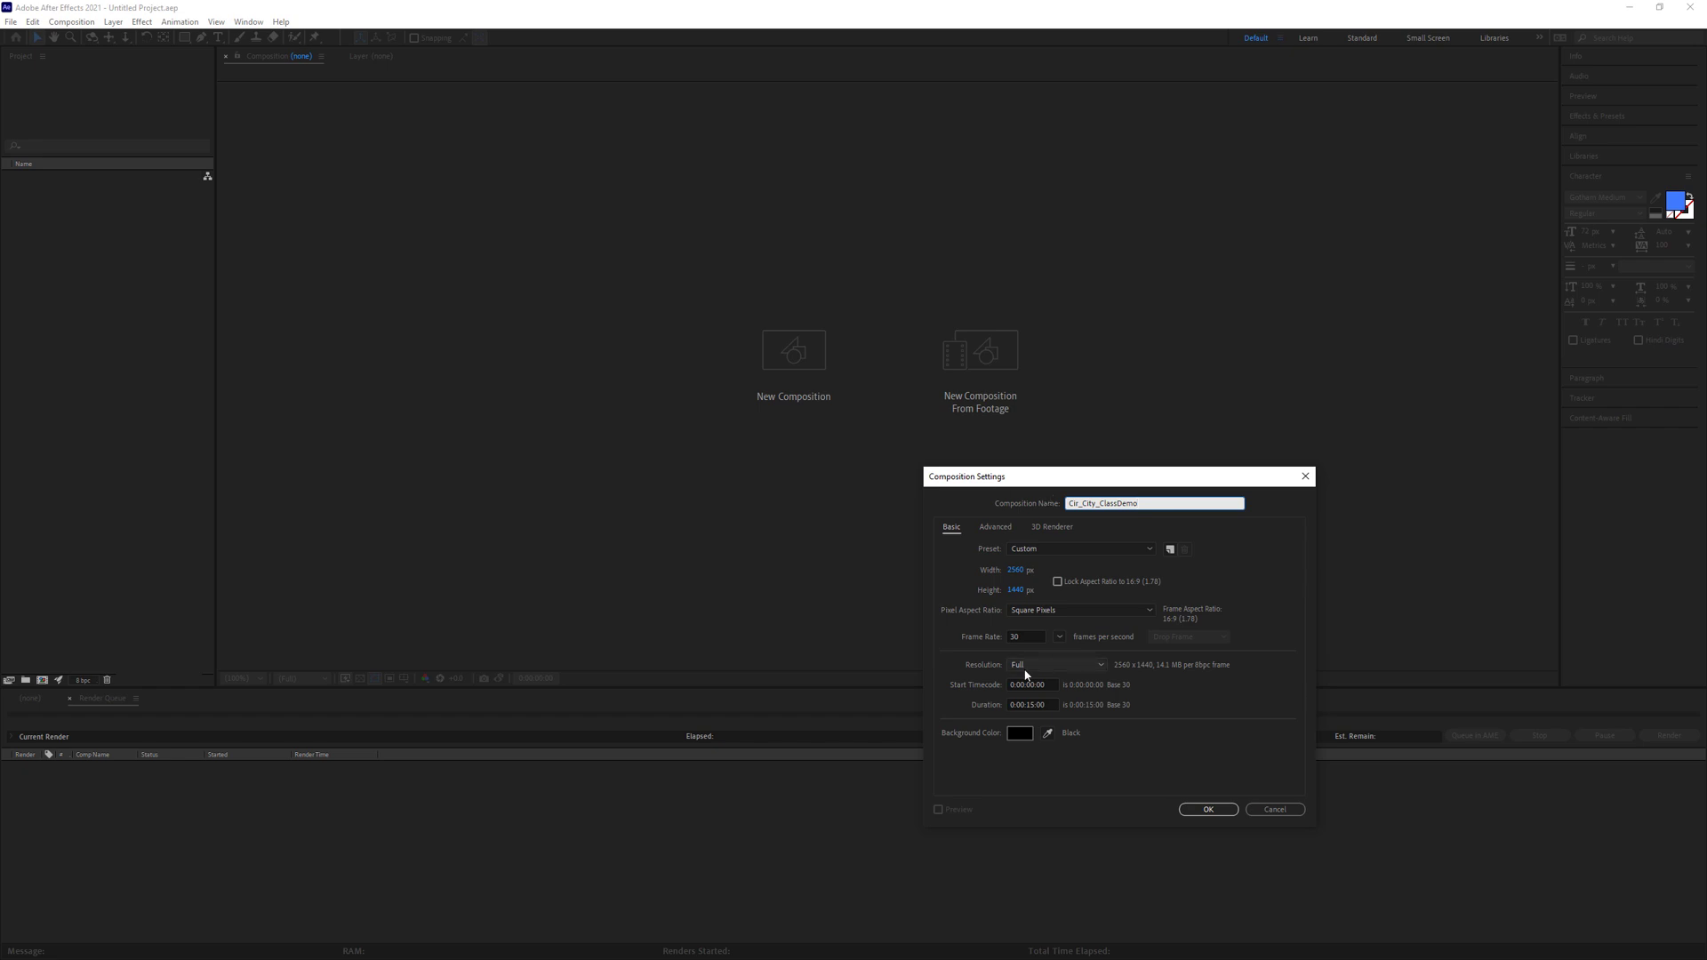
pyautogui.click(1017, 576)
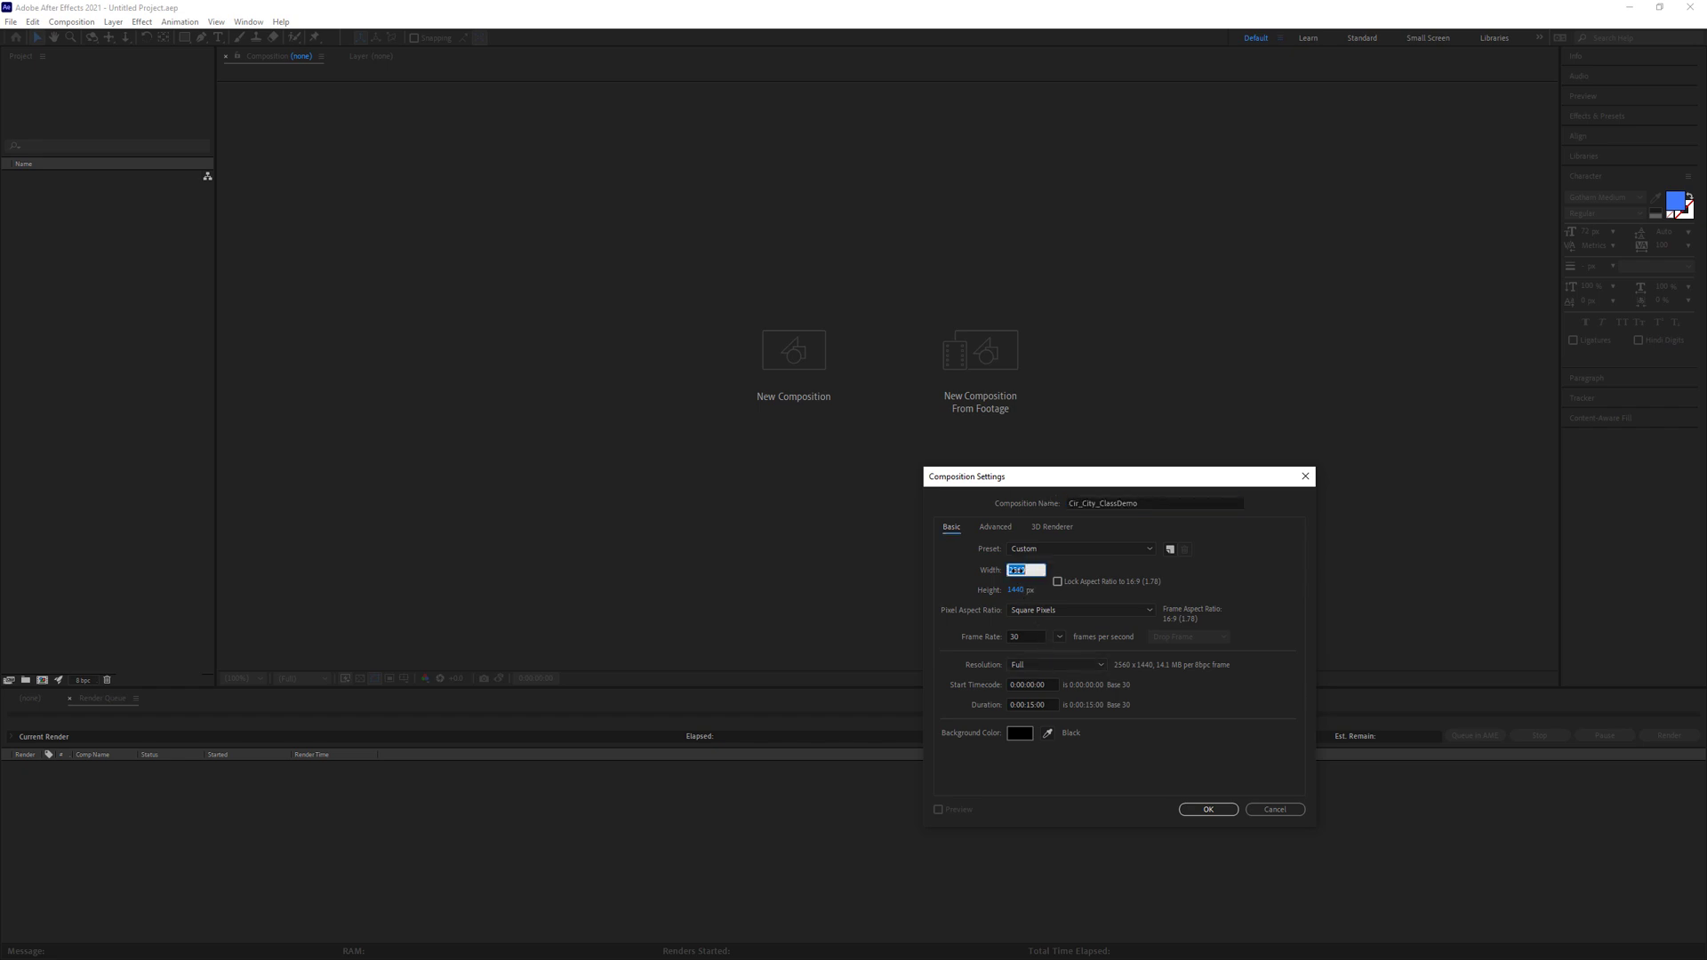
pyautogui.write('1920')
pyautogui.press('Tab')
pyautogui.write('1080')
pyautogui.press('Tab')
pyautogui.click(1026, 704)
pyautogui.write('1:30')
pyautogui.click(1192, 810)
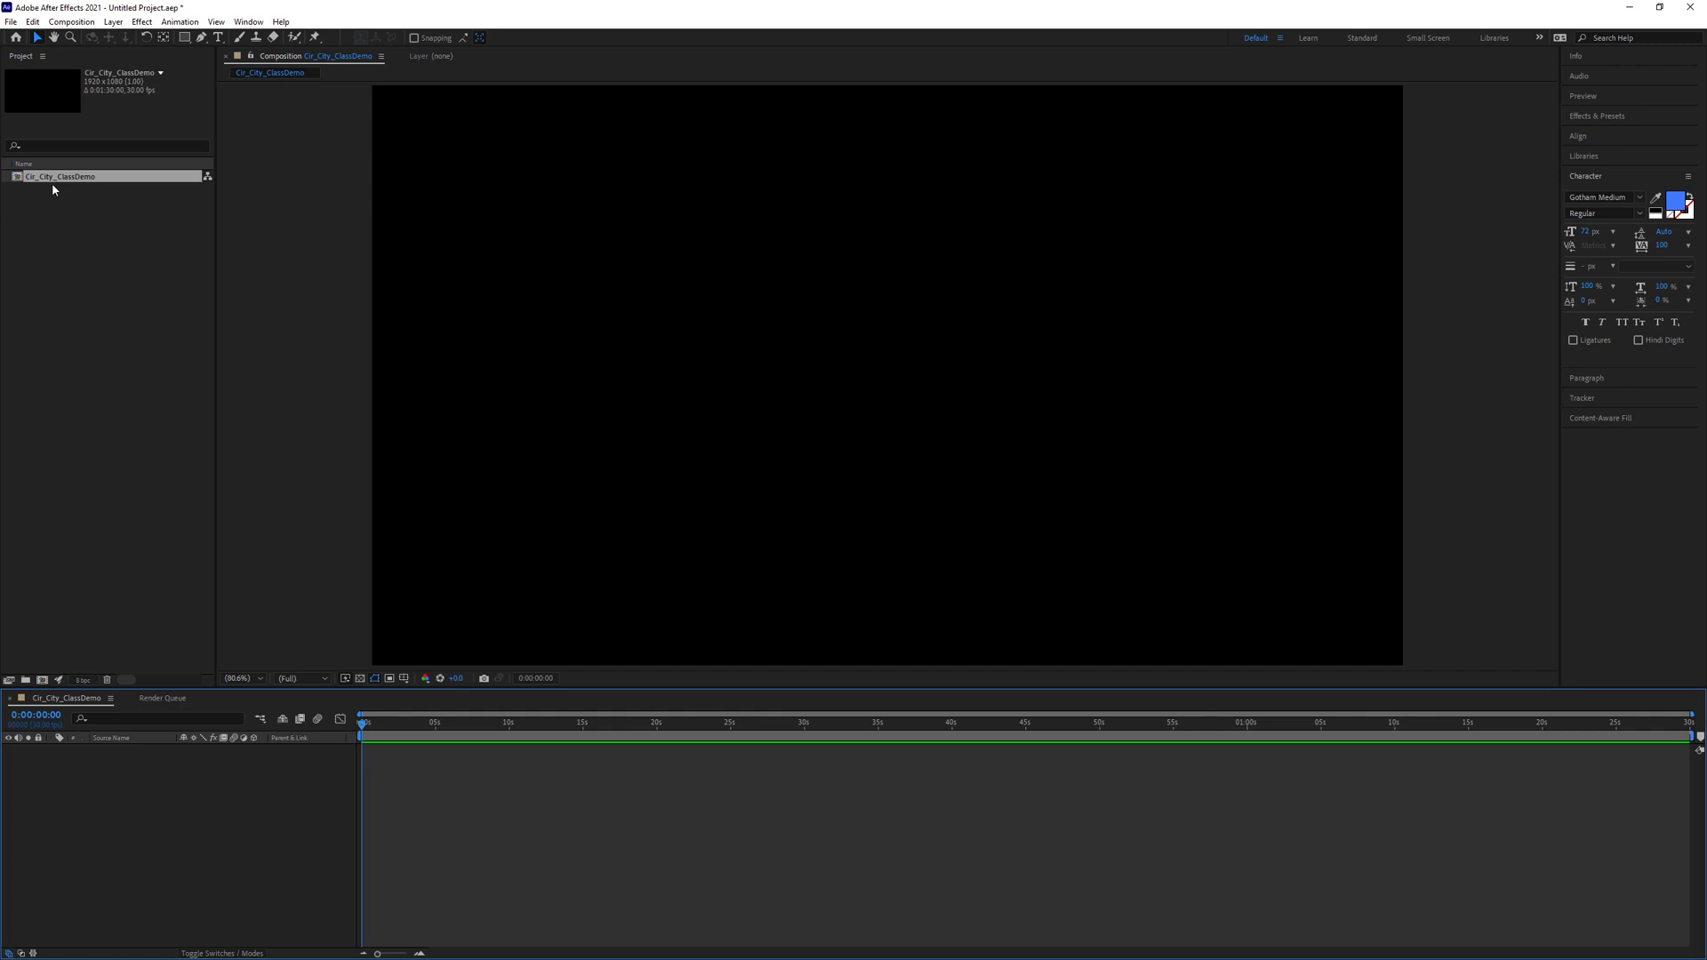
# Start importing multiple files into the project and browse to Unreal Projects\CircularCity\Saved\MovieRenders.
pyautogui.rightClick(81, 222)
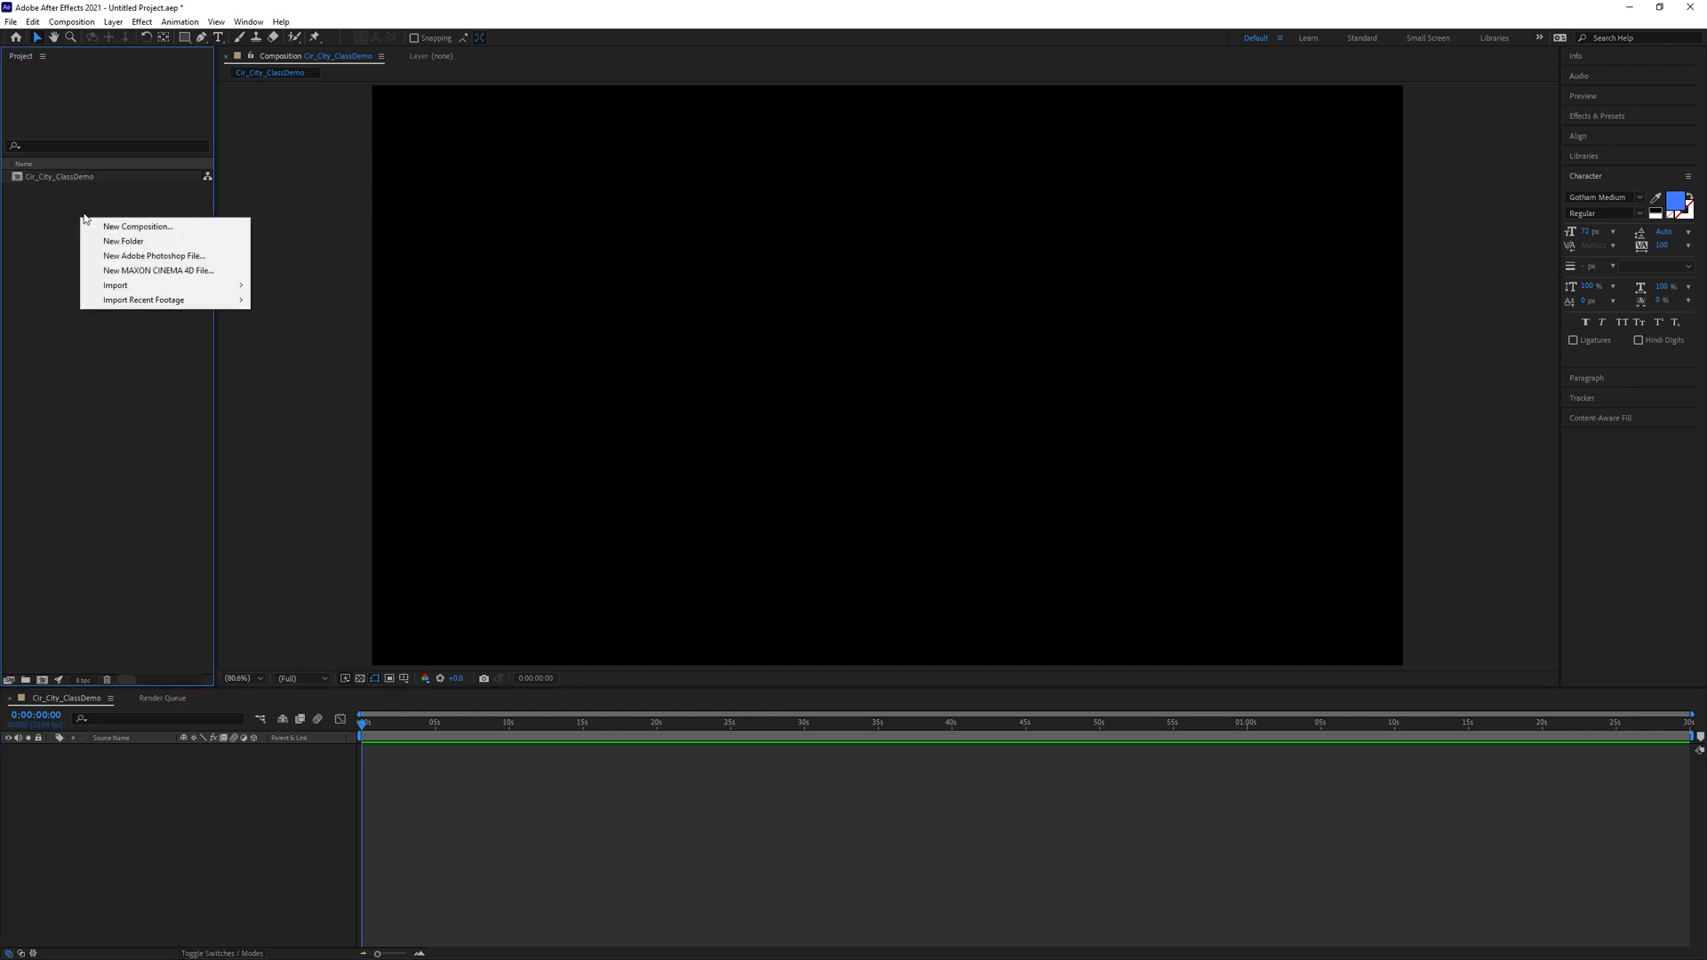
pyautogui.moveTo(135, 288)
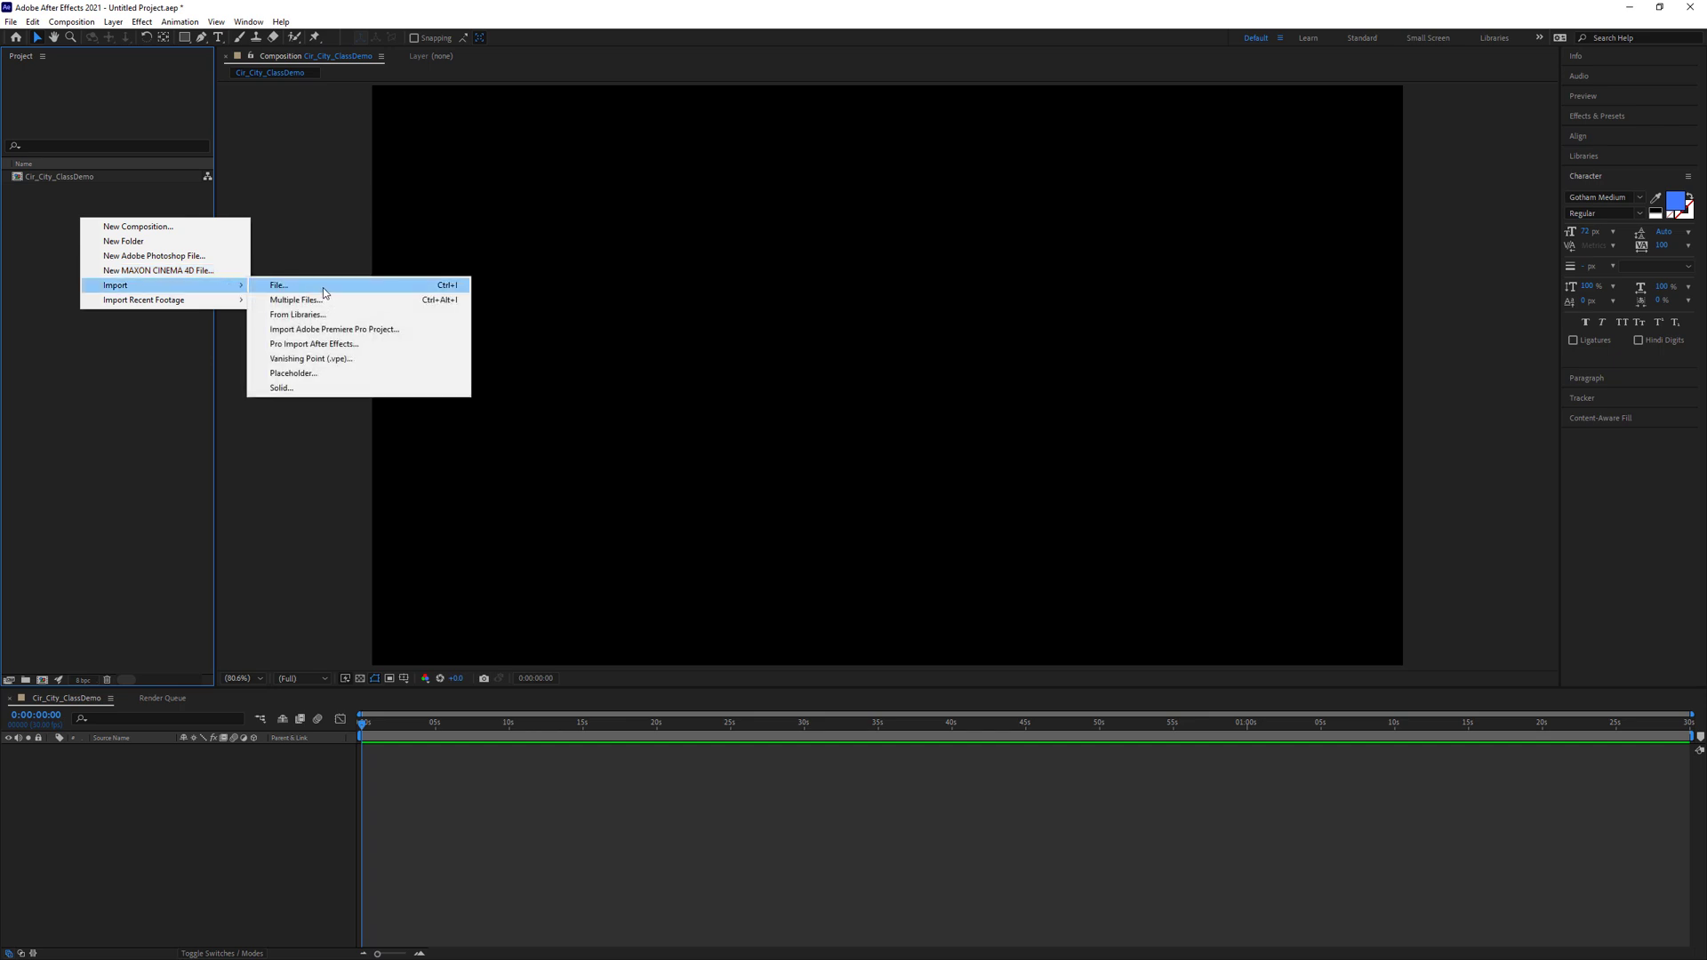
pyautogui.click(325, 300)
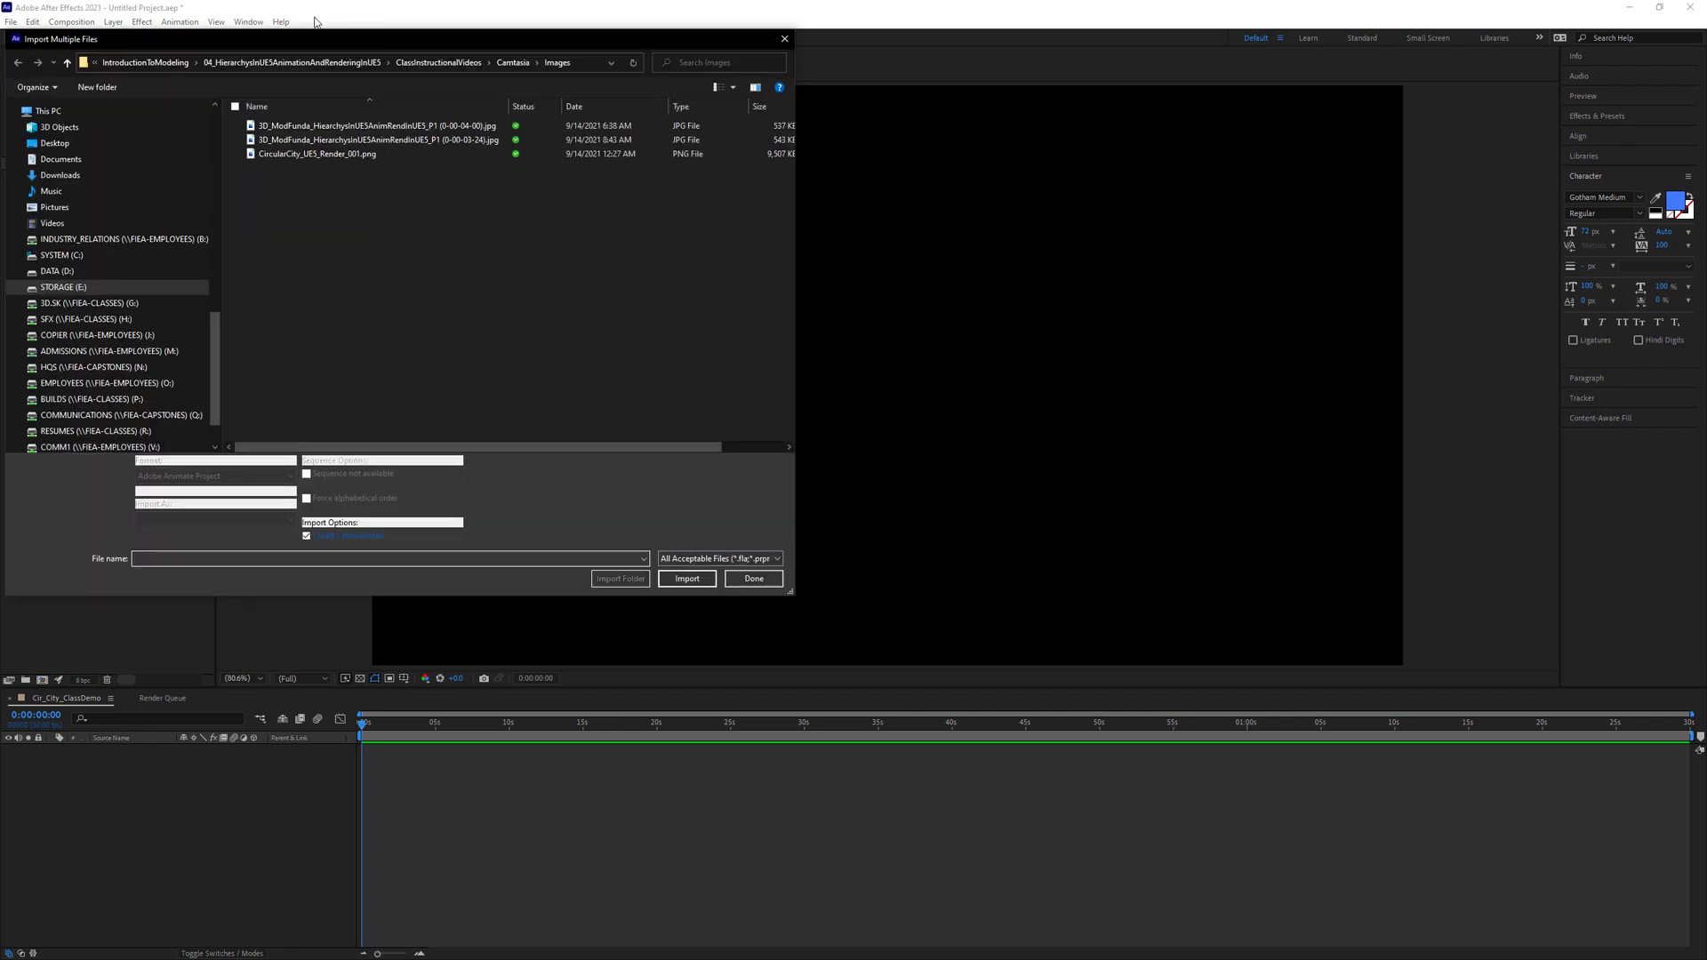
pyautogui.moveTo(312, 36); pyautogui.dragTo(588, 187)
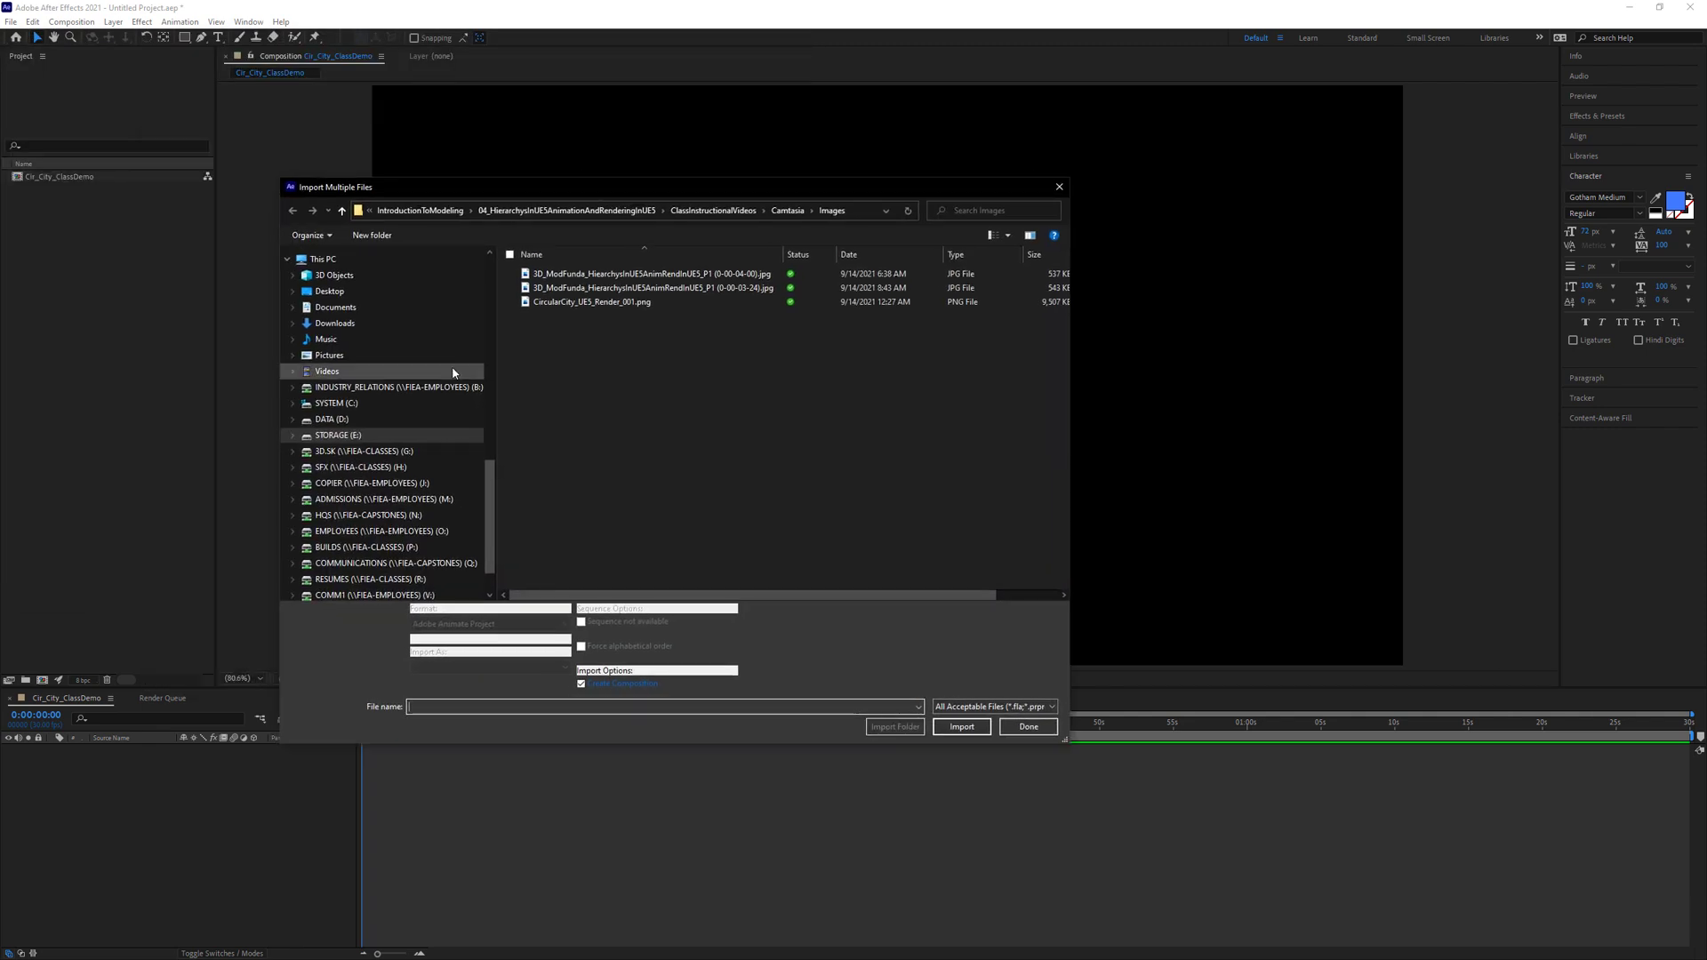
pyautogui.moveTo(491, 498); pyautogui.dragTo(508, 280)
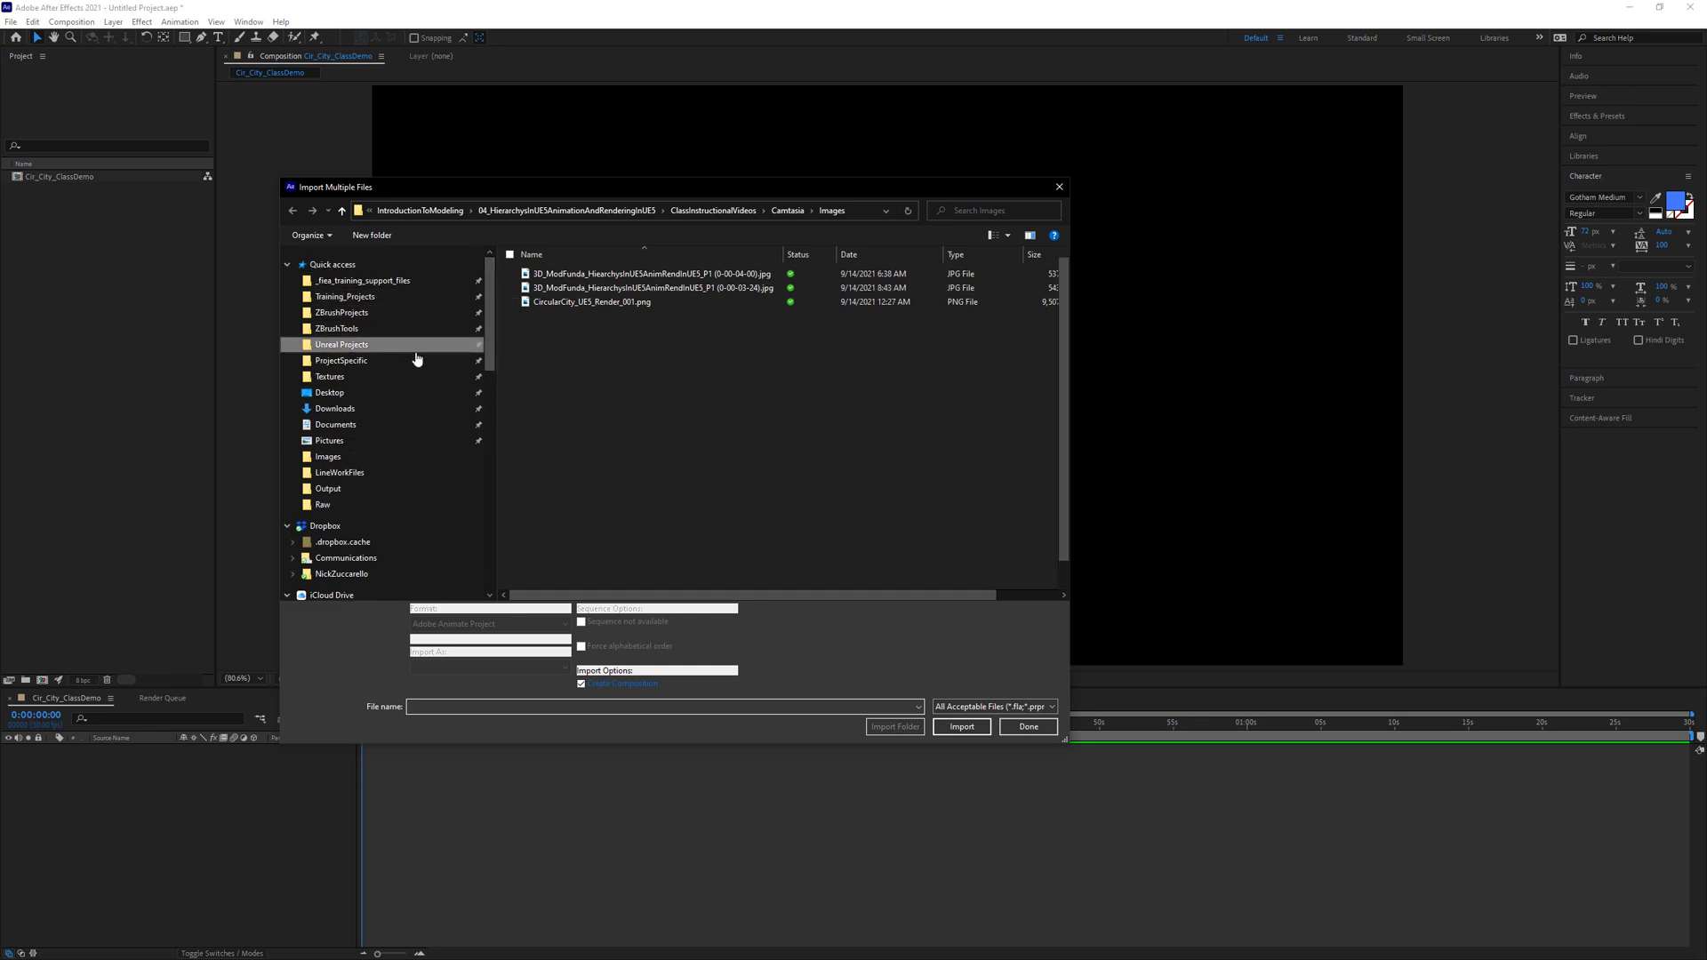
pyautogui.click(381, 345)
pyautogui.doubleClick(609, 289)
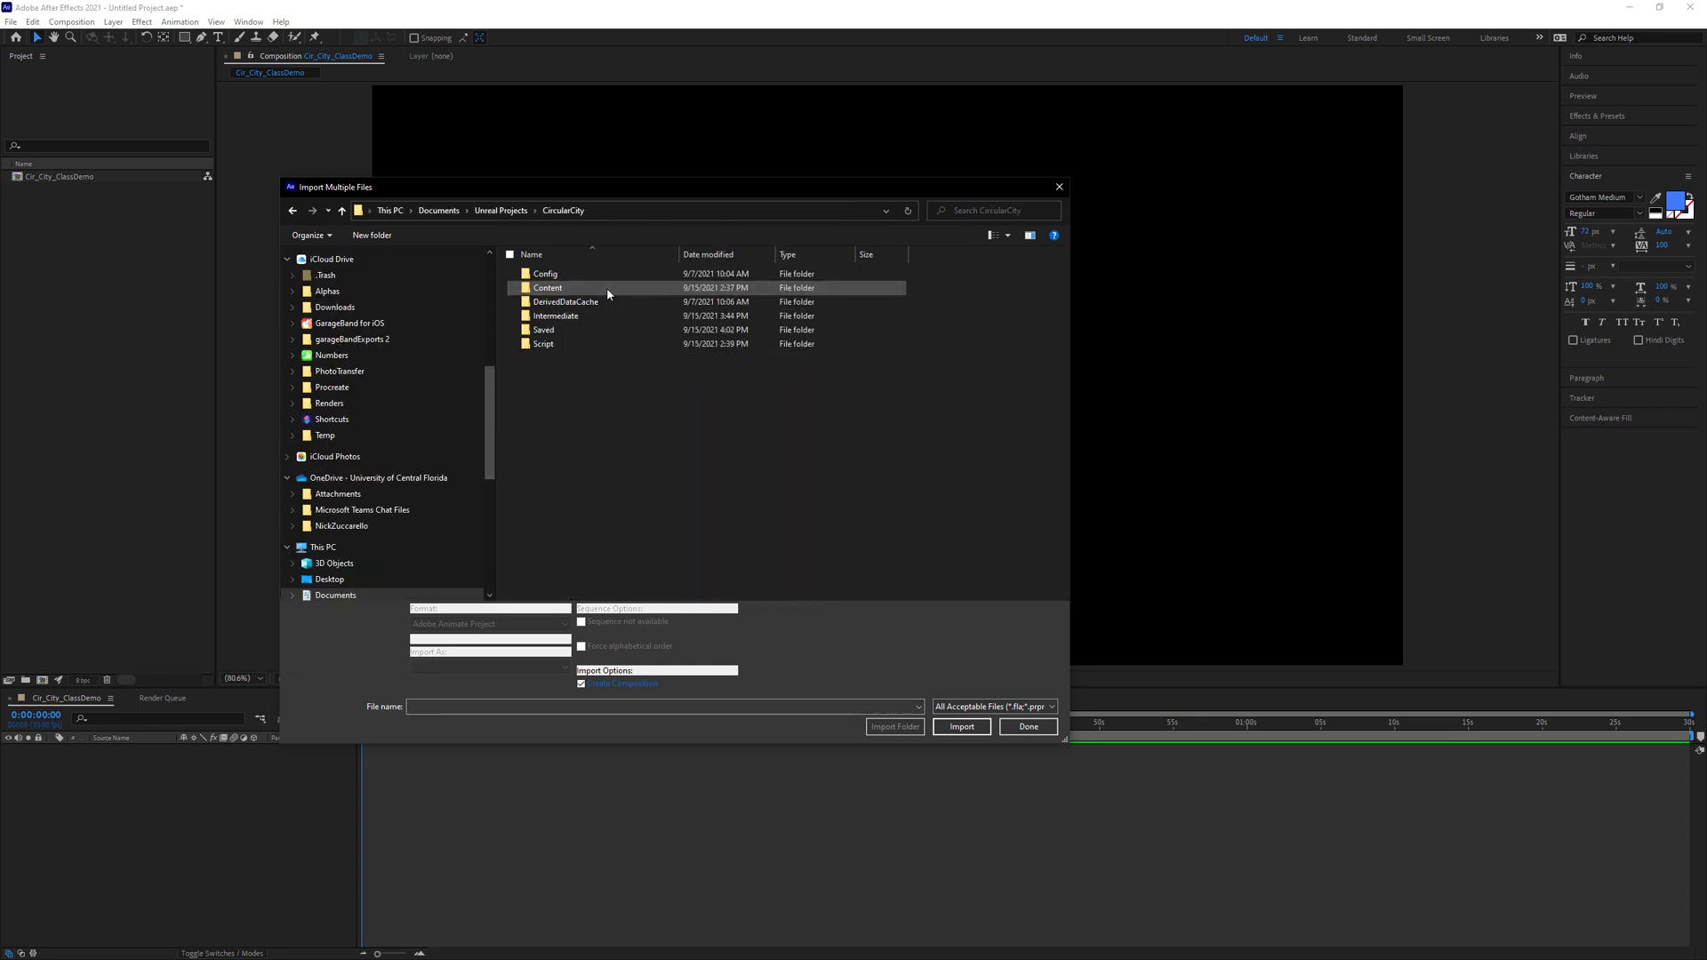
pyautogui.doubleClick(583, 331)
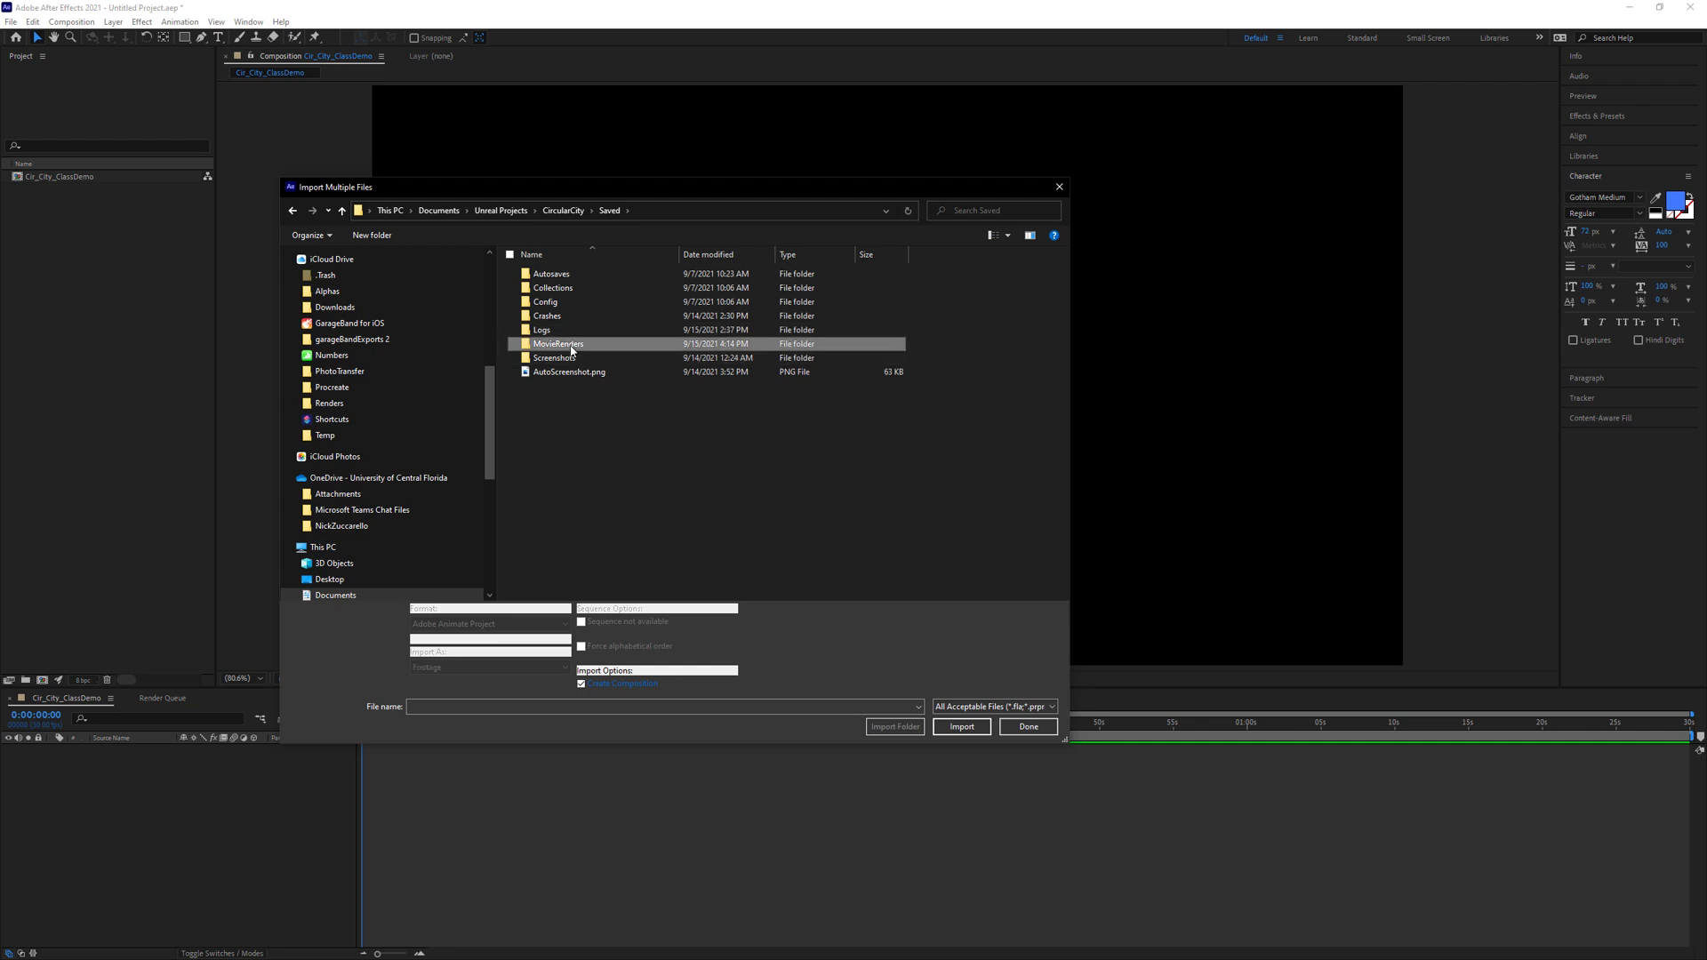
pyautogui.doubleClick(569, 344)
# Import the ClassDemo frames as a PNG image sequence starting from ClassDemo.0000.png, with a composition created from it.
pyautogui.click(559, 296)
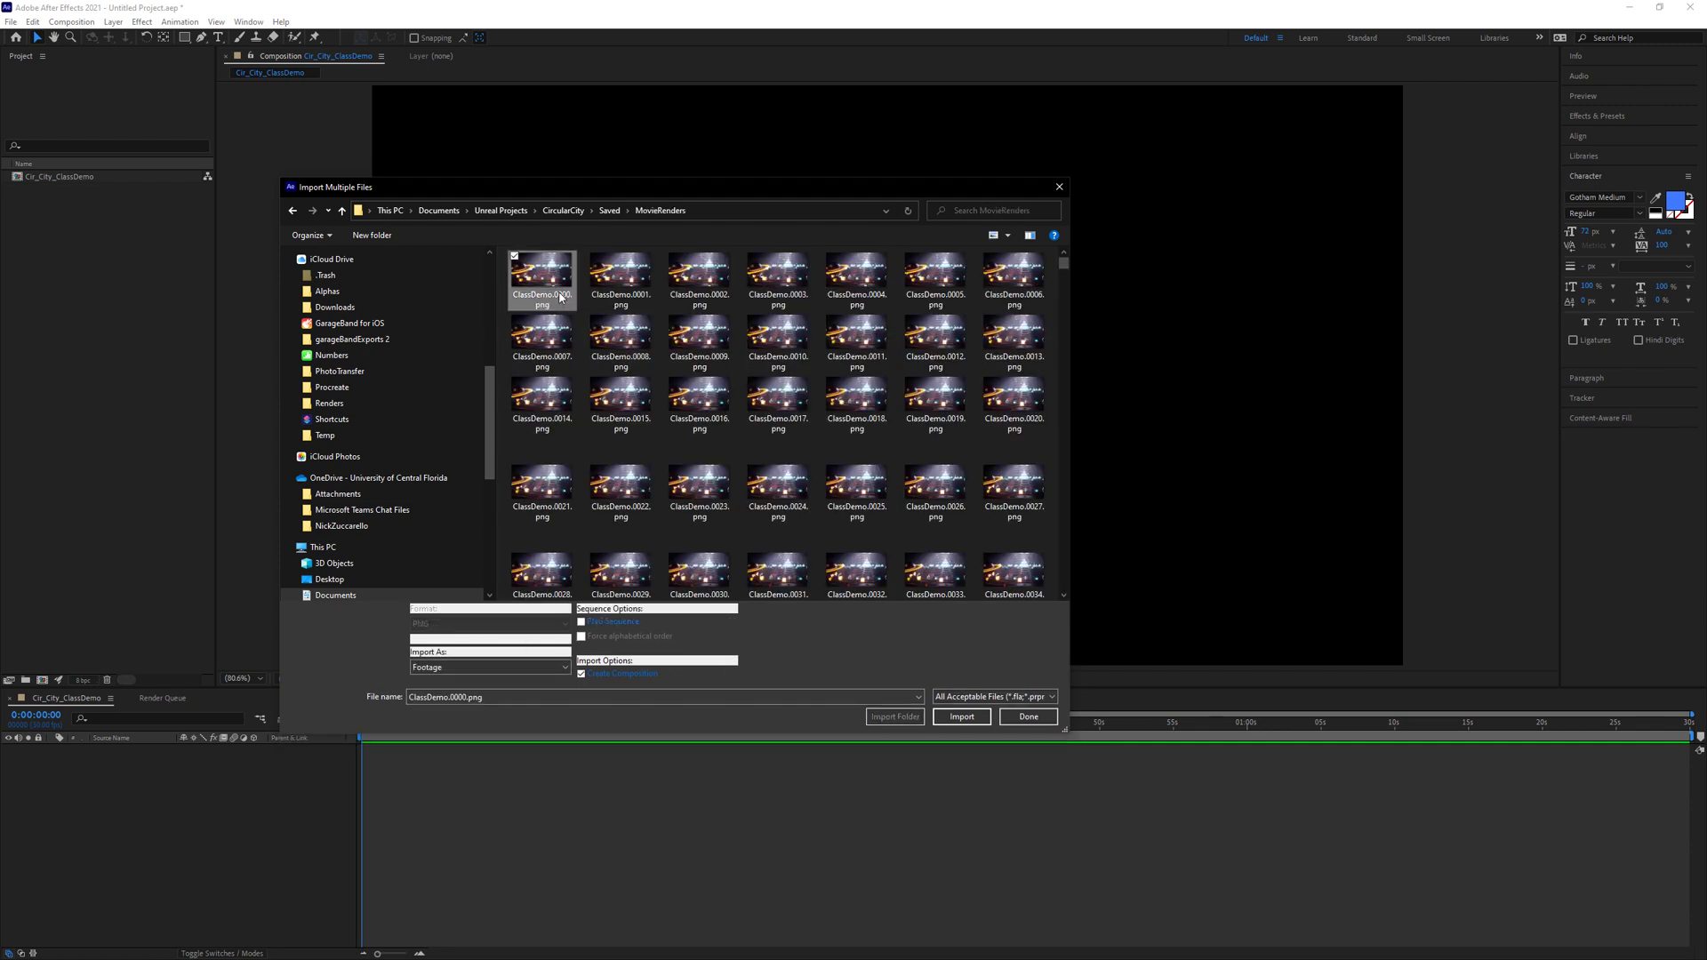
pyautogui.click(582, 623)
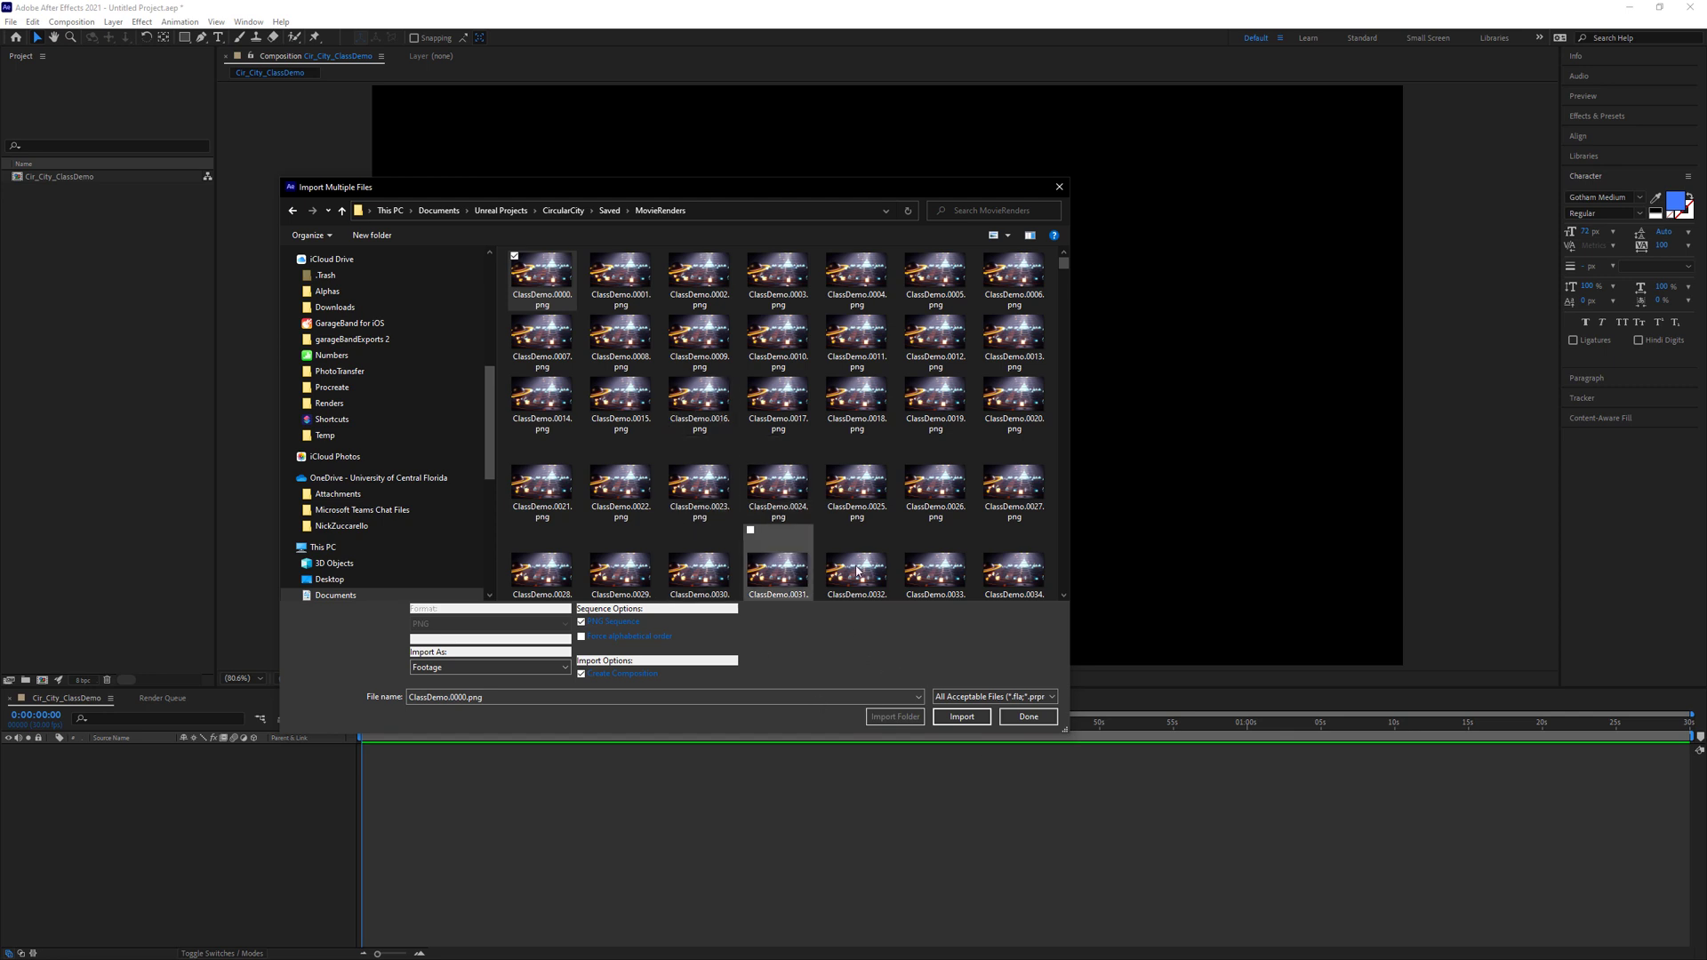
pyautogui.click(969, 723)
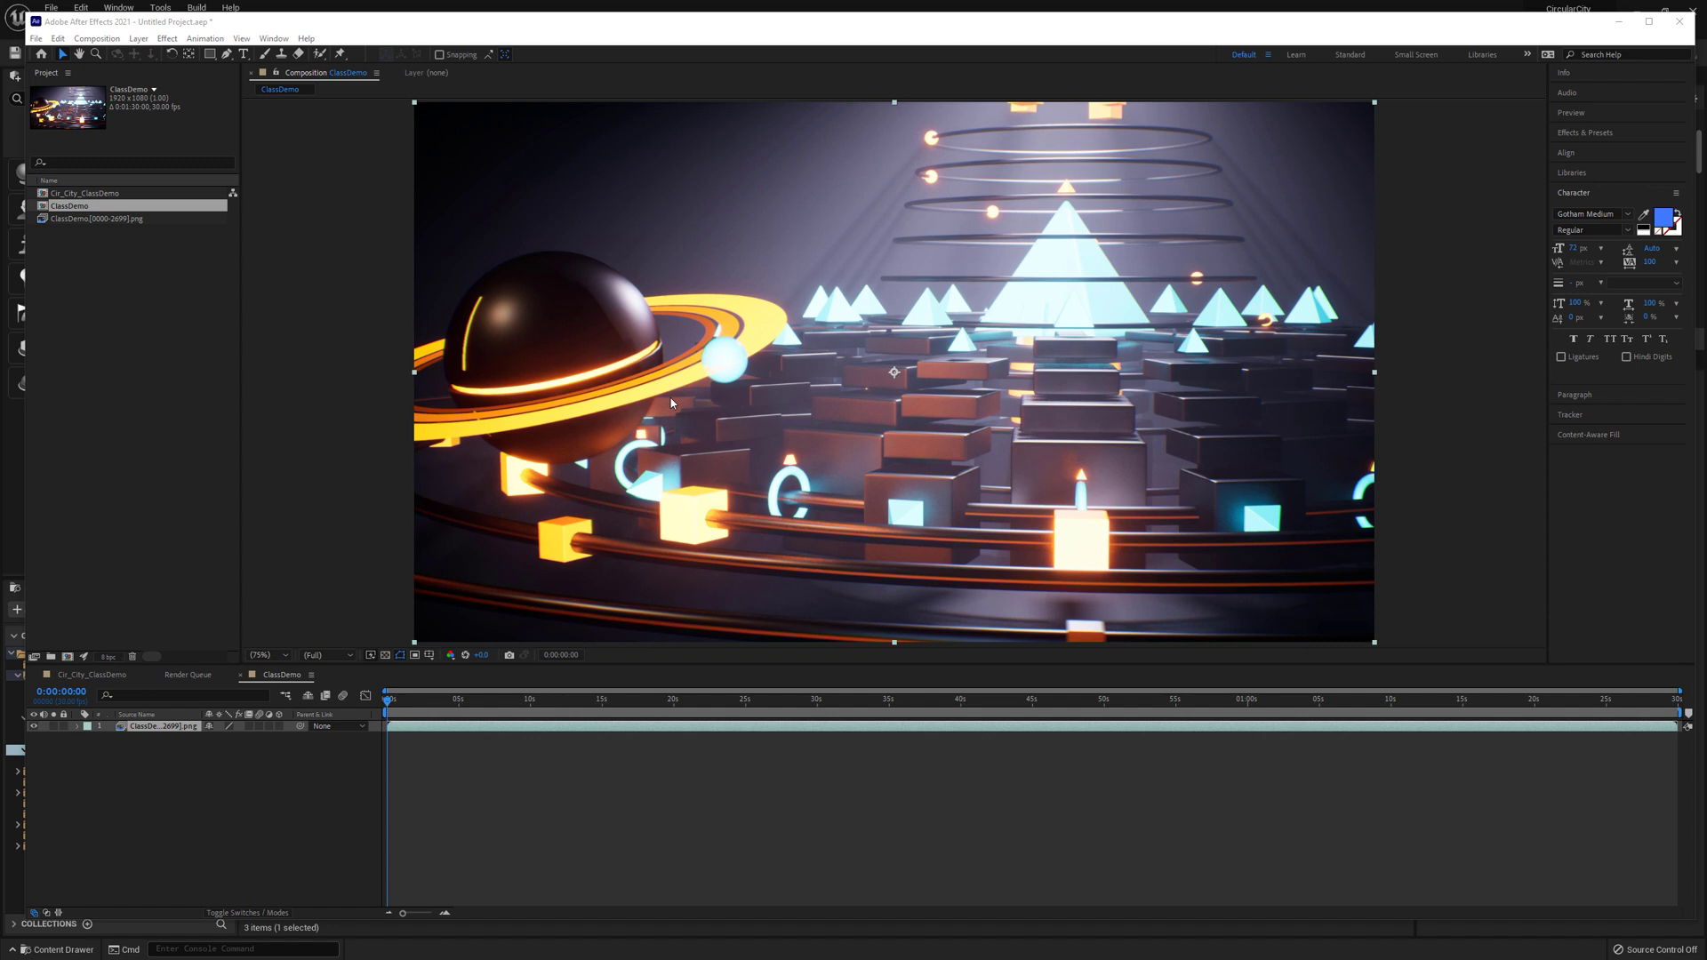
pyautogui.rightClick(114, 266)
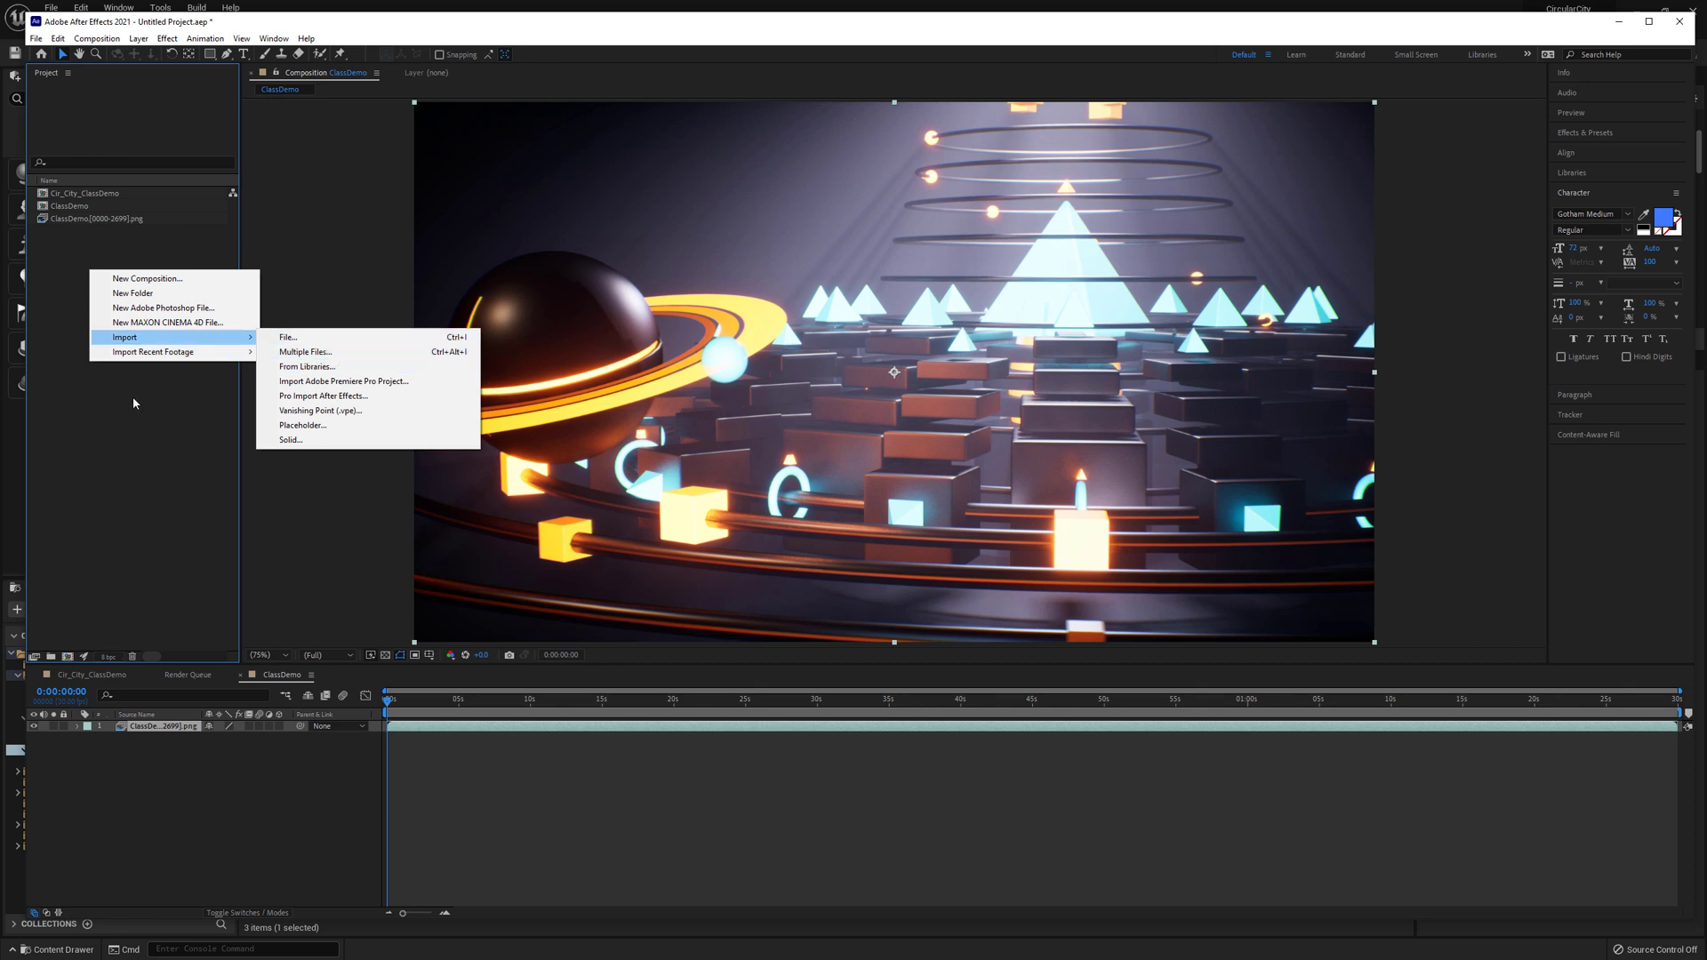
pyautogui.click(77, 256)
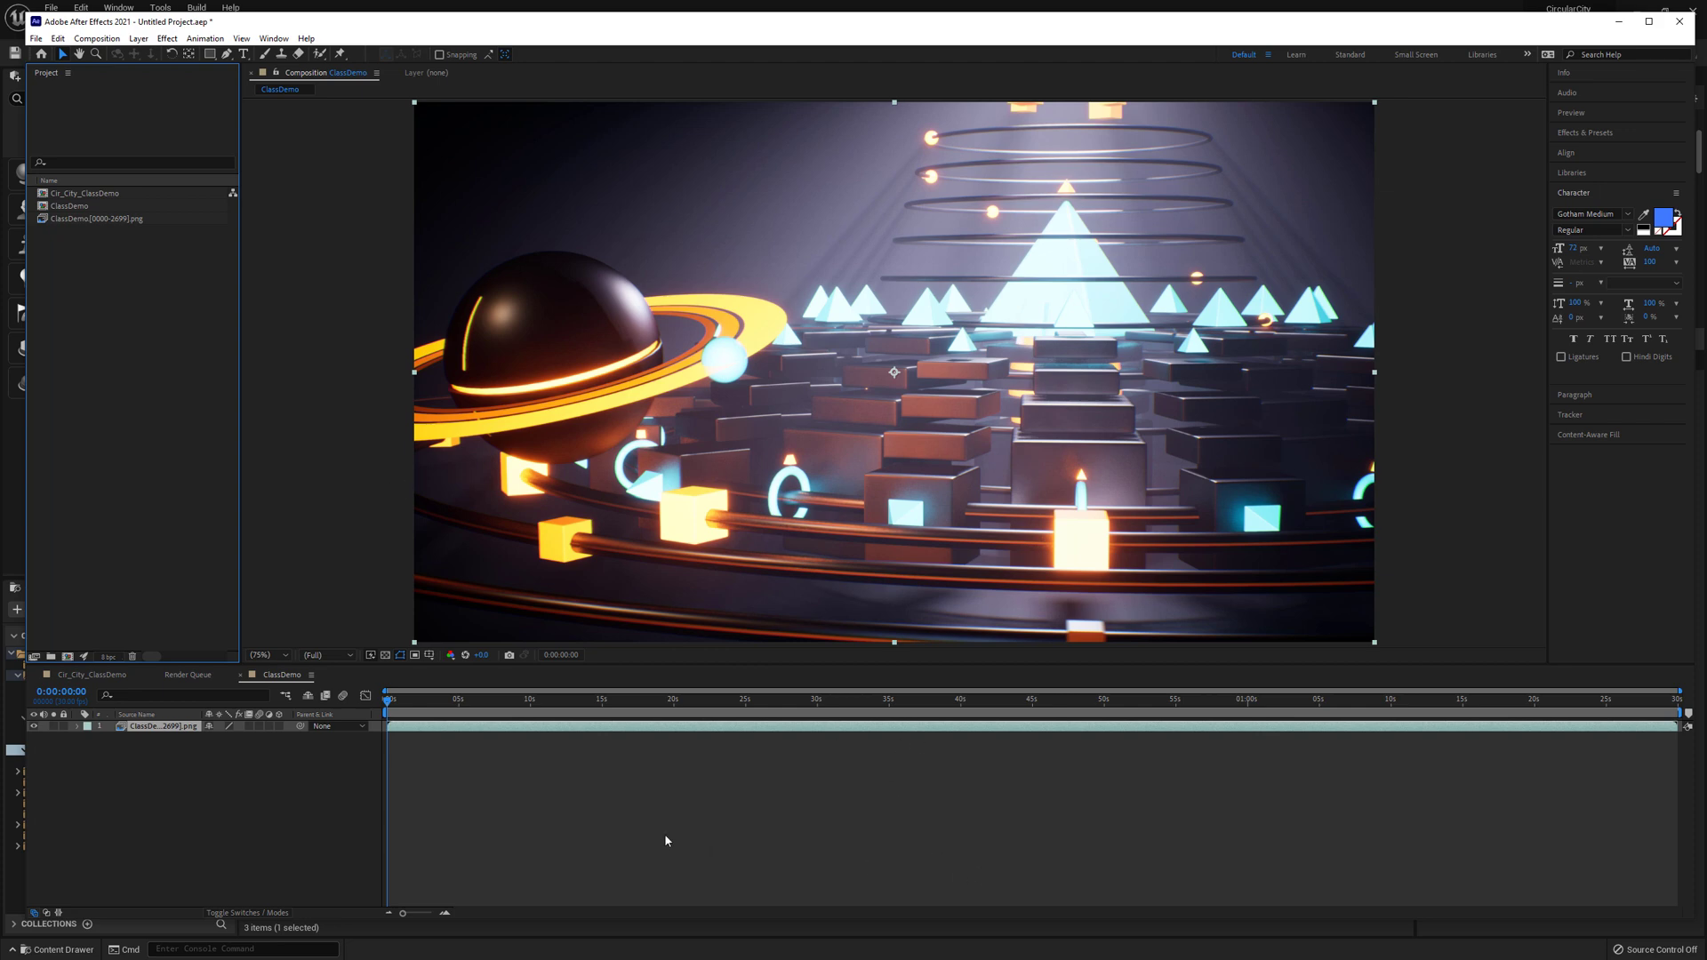
# Preview the ClassDemo composition from its last seconds across the loop point into the opening seconds.
pyautogui.moveTo(388, 712); pyautogui.dragTo(1611, 724)
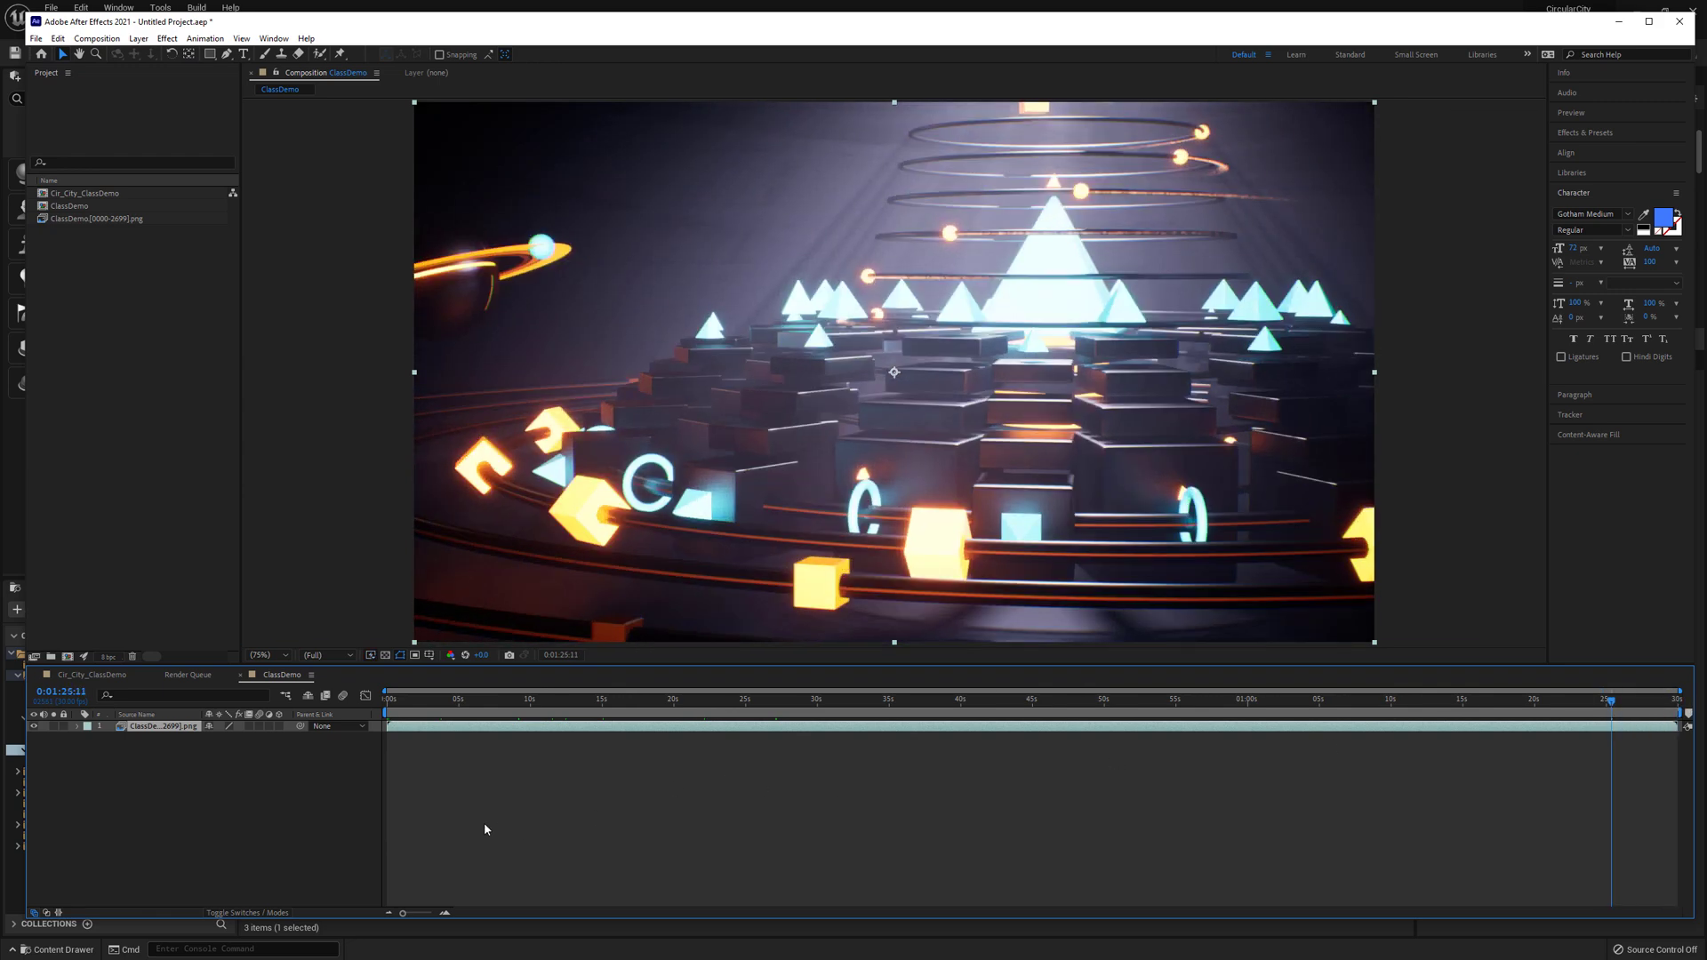
pyautogui.press('space')
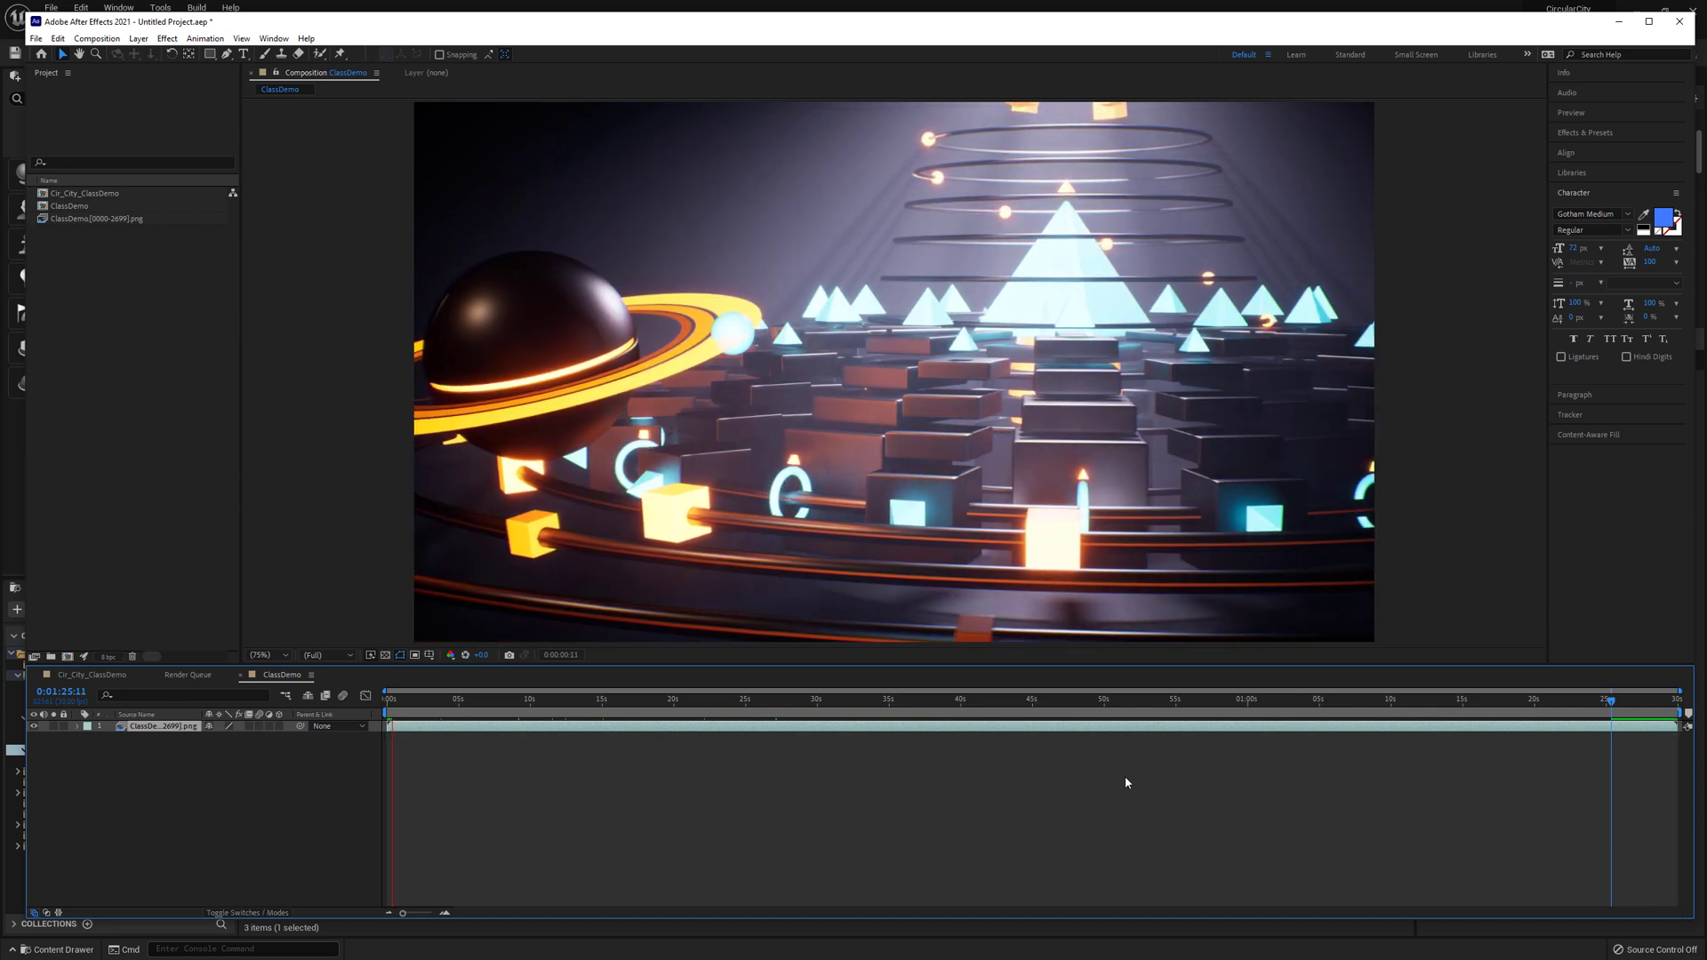
pyautogui.press('space')
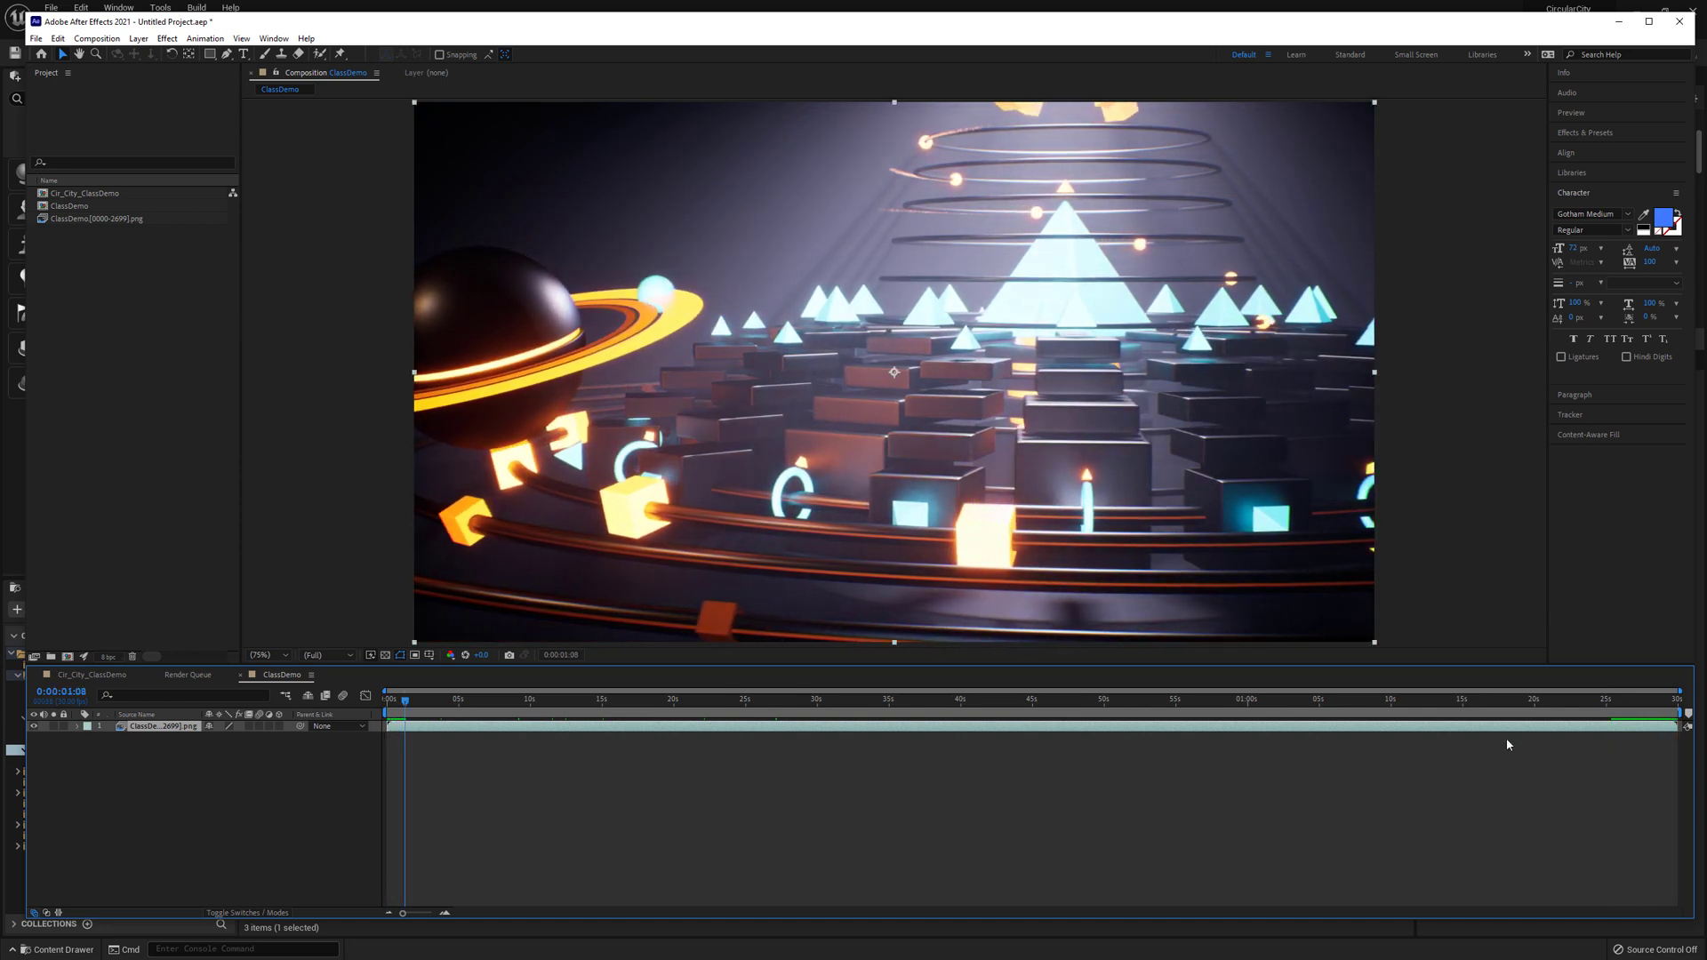
pyautogui.click(1650, 702)
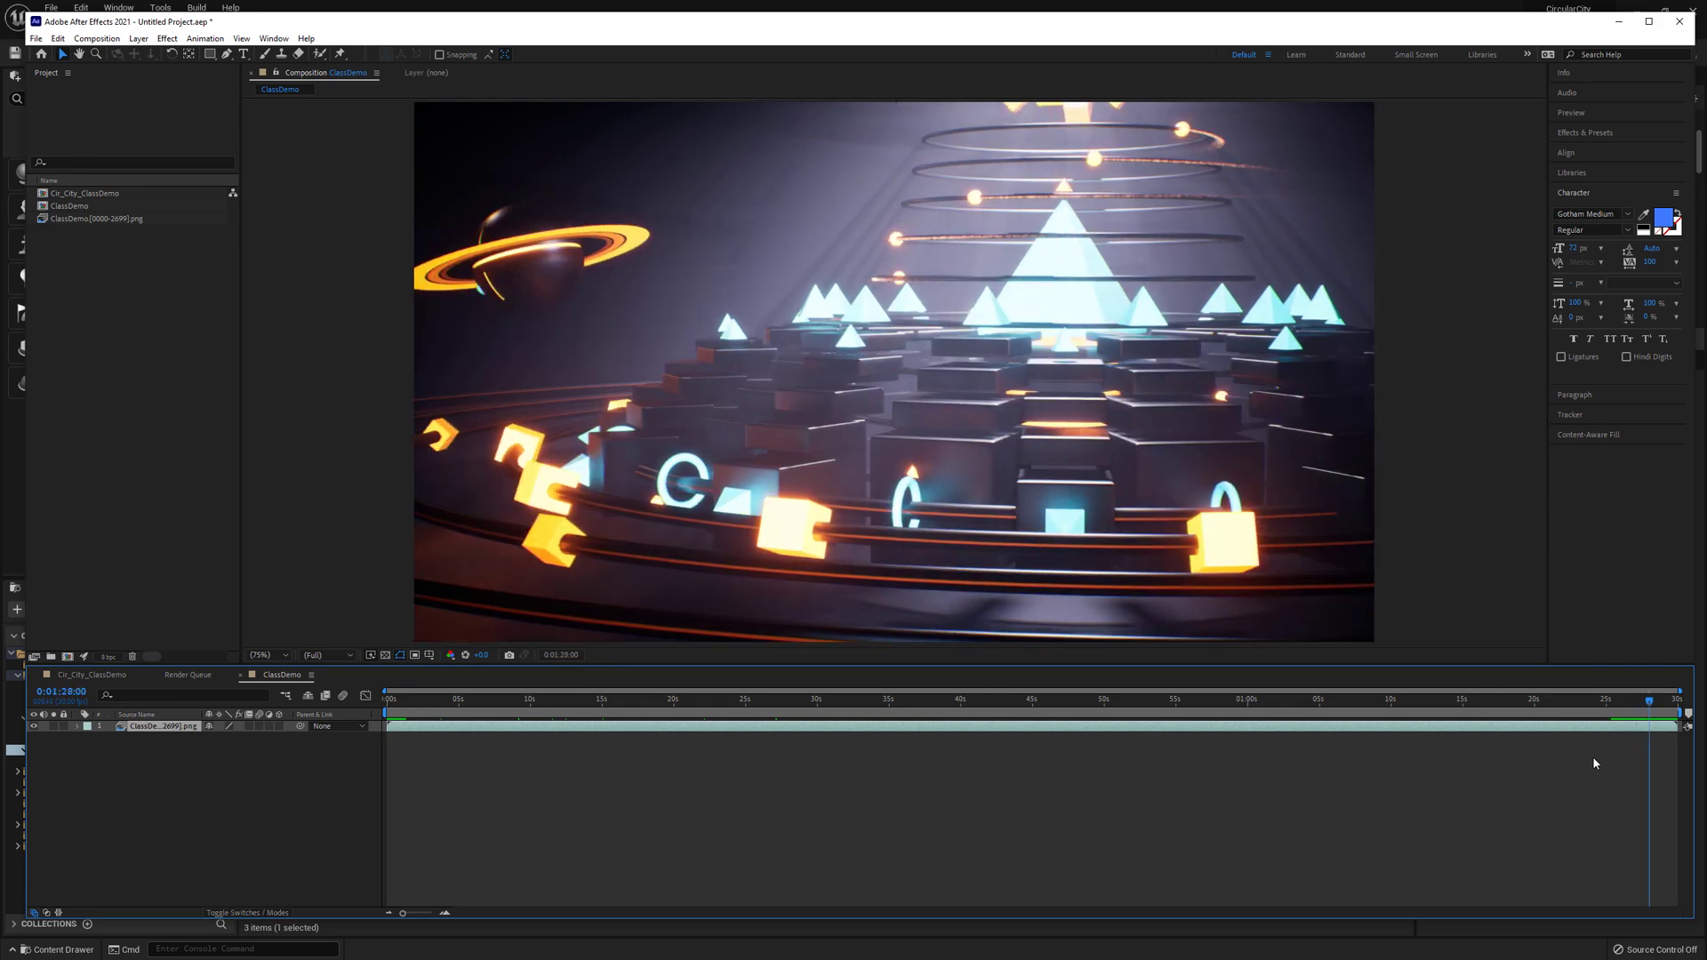
pyautogui.press('space')
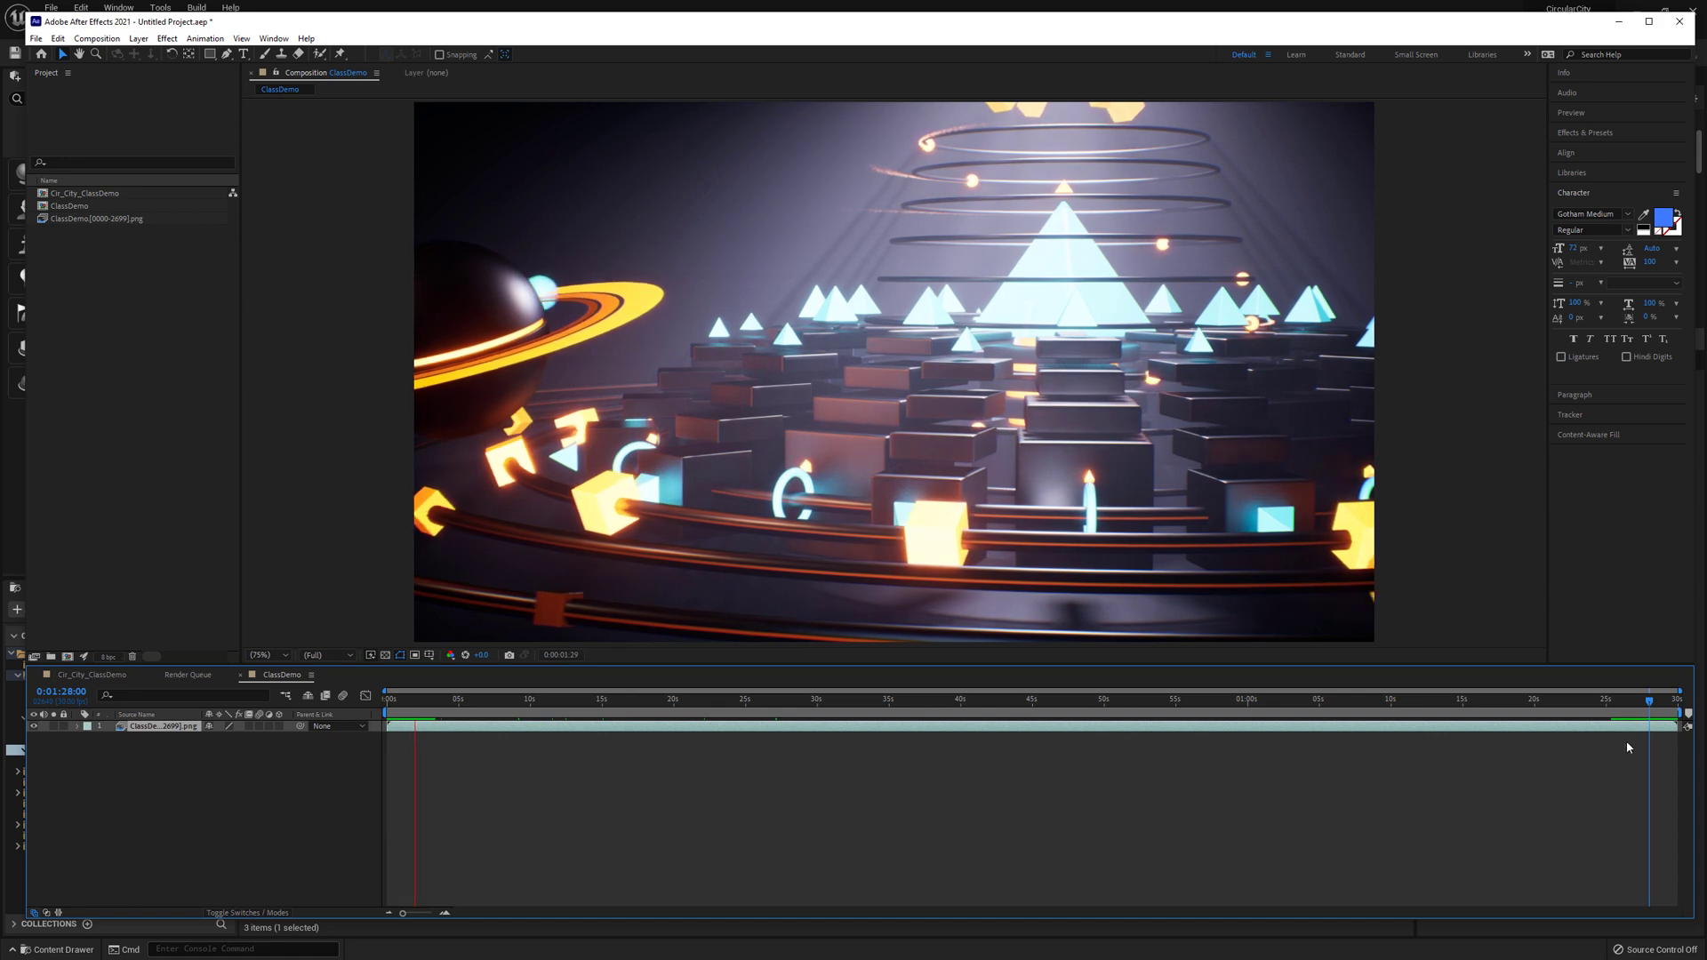
pyautogui.press('space')
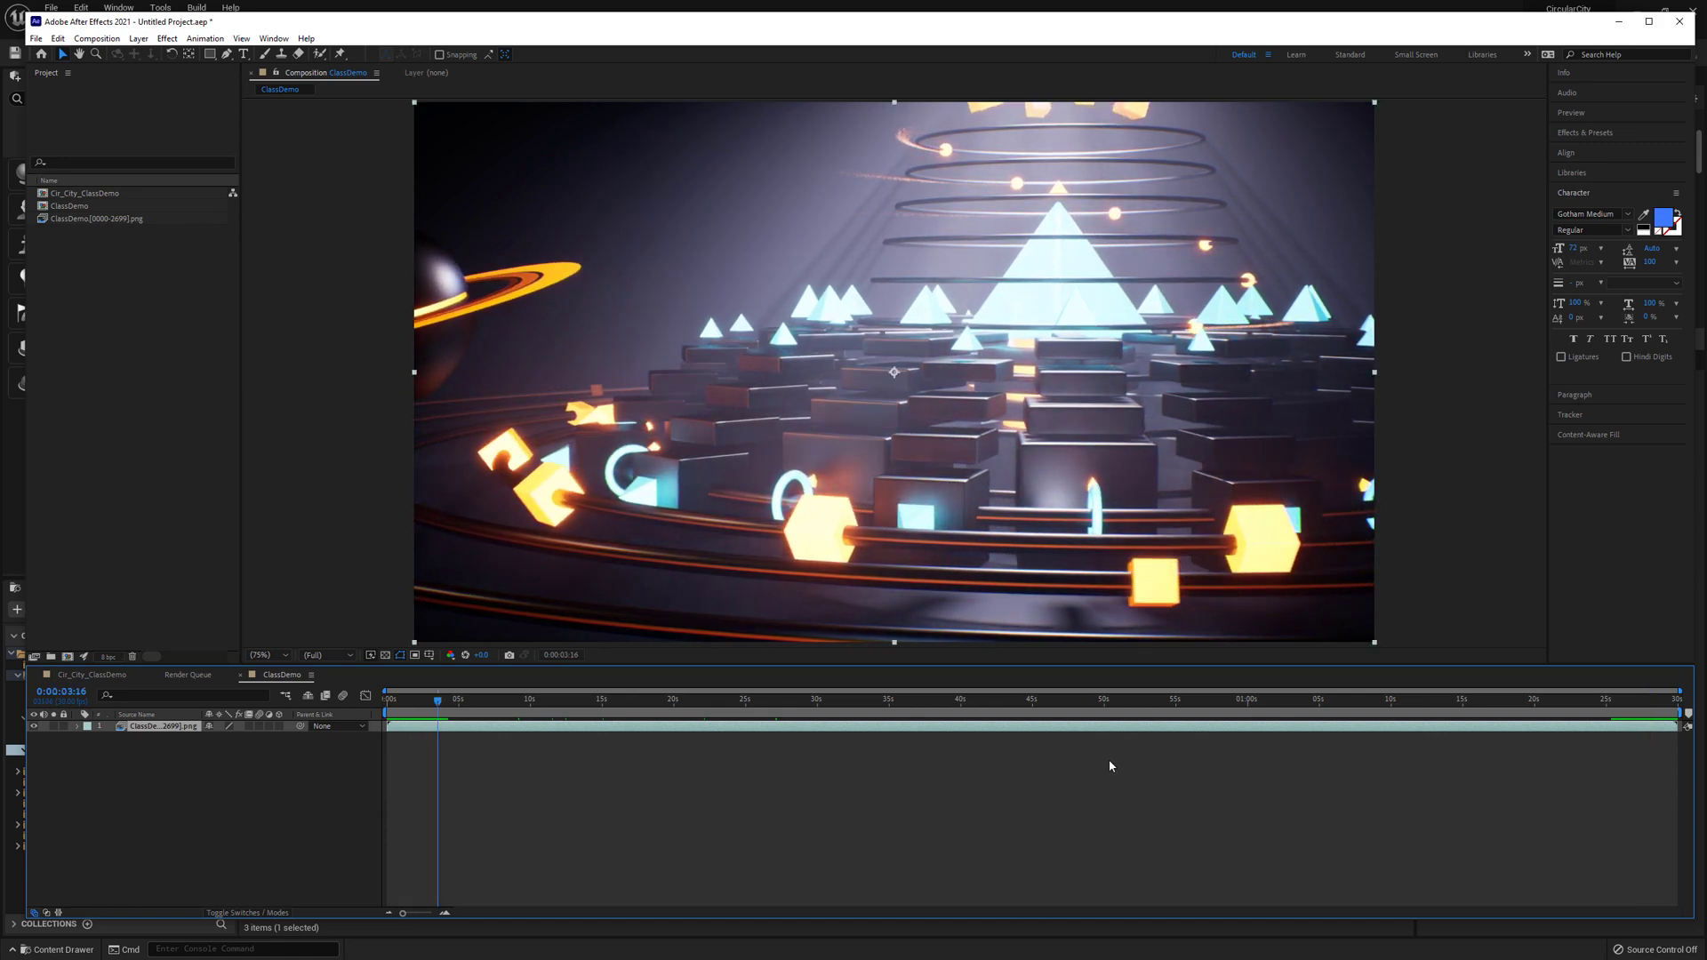
# Scrub and play the ClassDemo timeline to compare the animation's closing frames with its middle and opening frames.
pyautogui.moveTo(436, 703); pyautogui.dragTo(1518, 764)
pyautogui.moveTo(1676, 757); pyautogui.dragTo(416, 702)
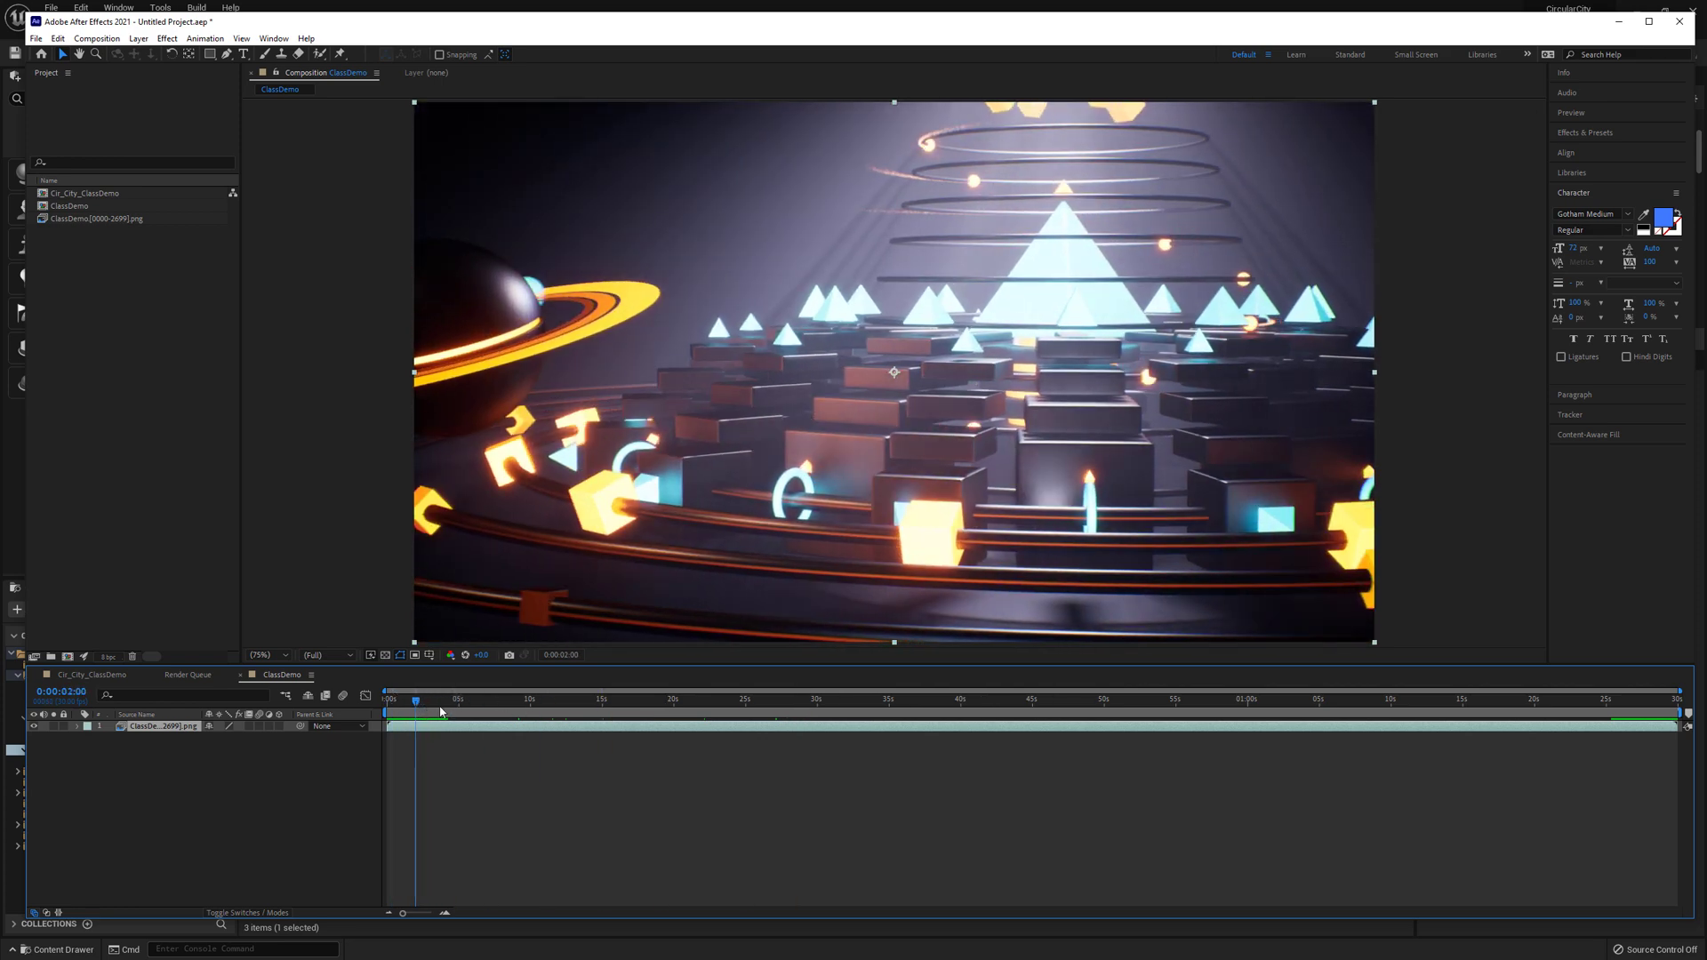
pyautogui.press('space')
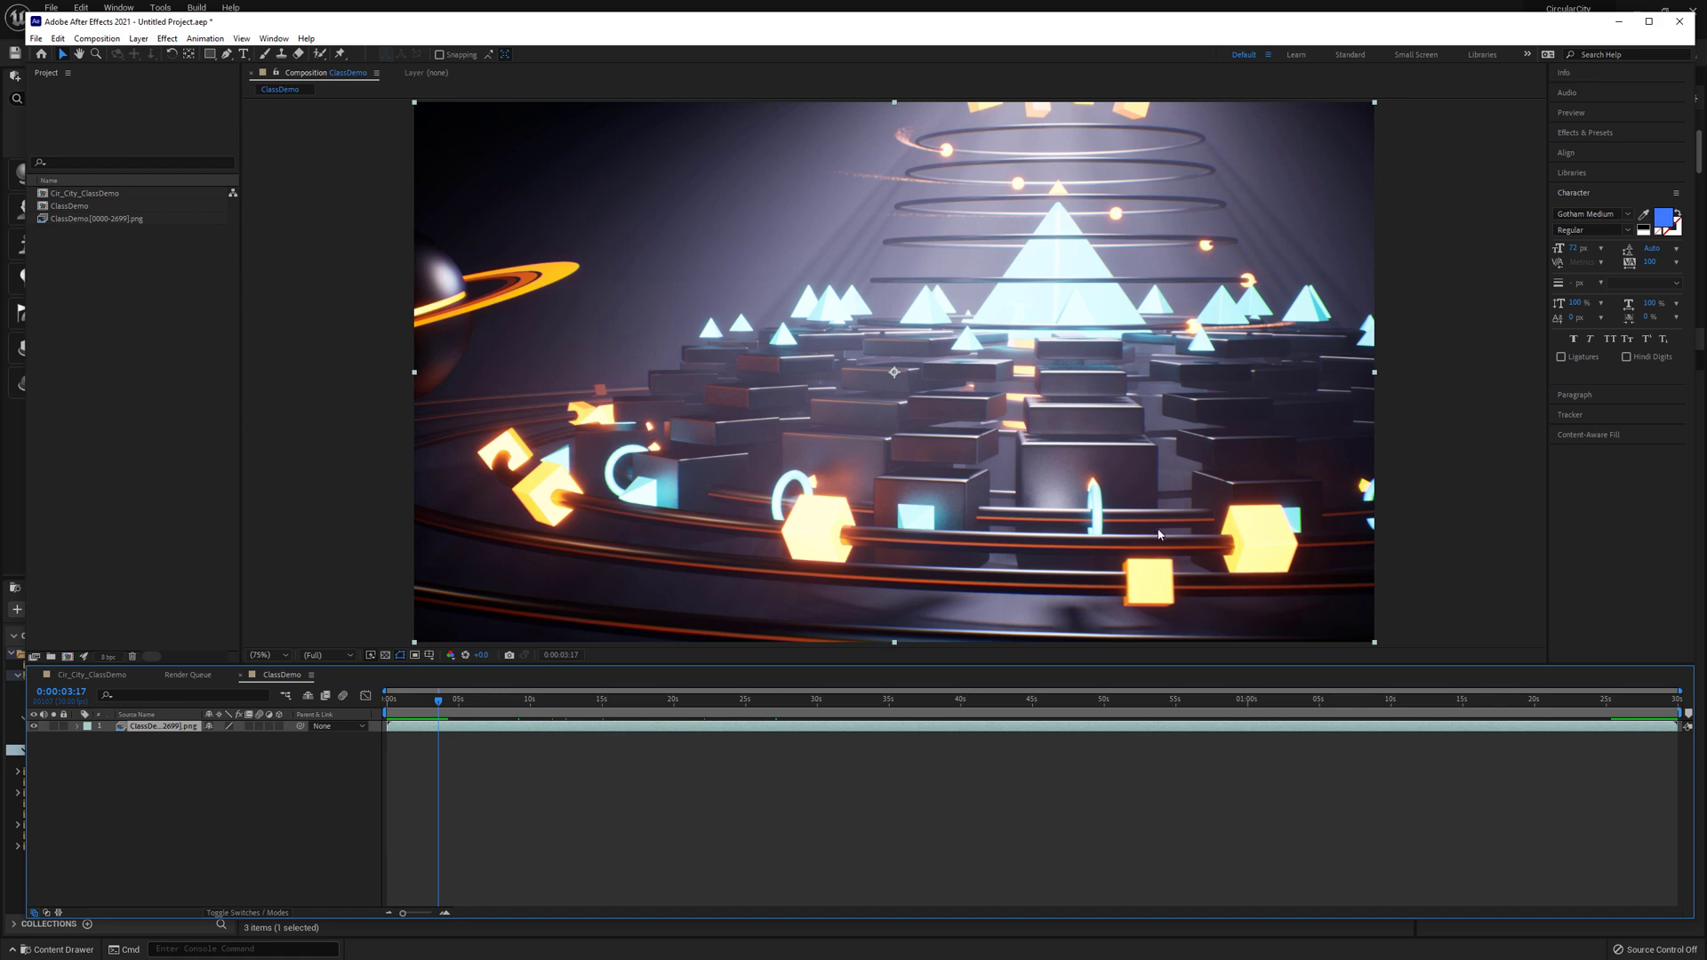
pyautogui.moveTo(440, 702); pyautogui.dragTo(1645, 714)
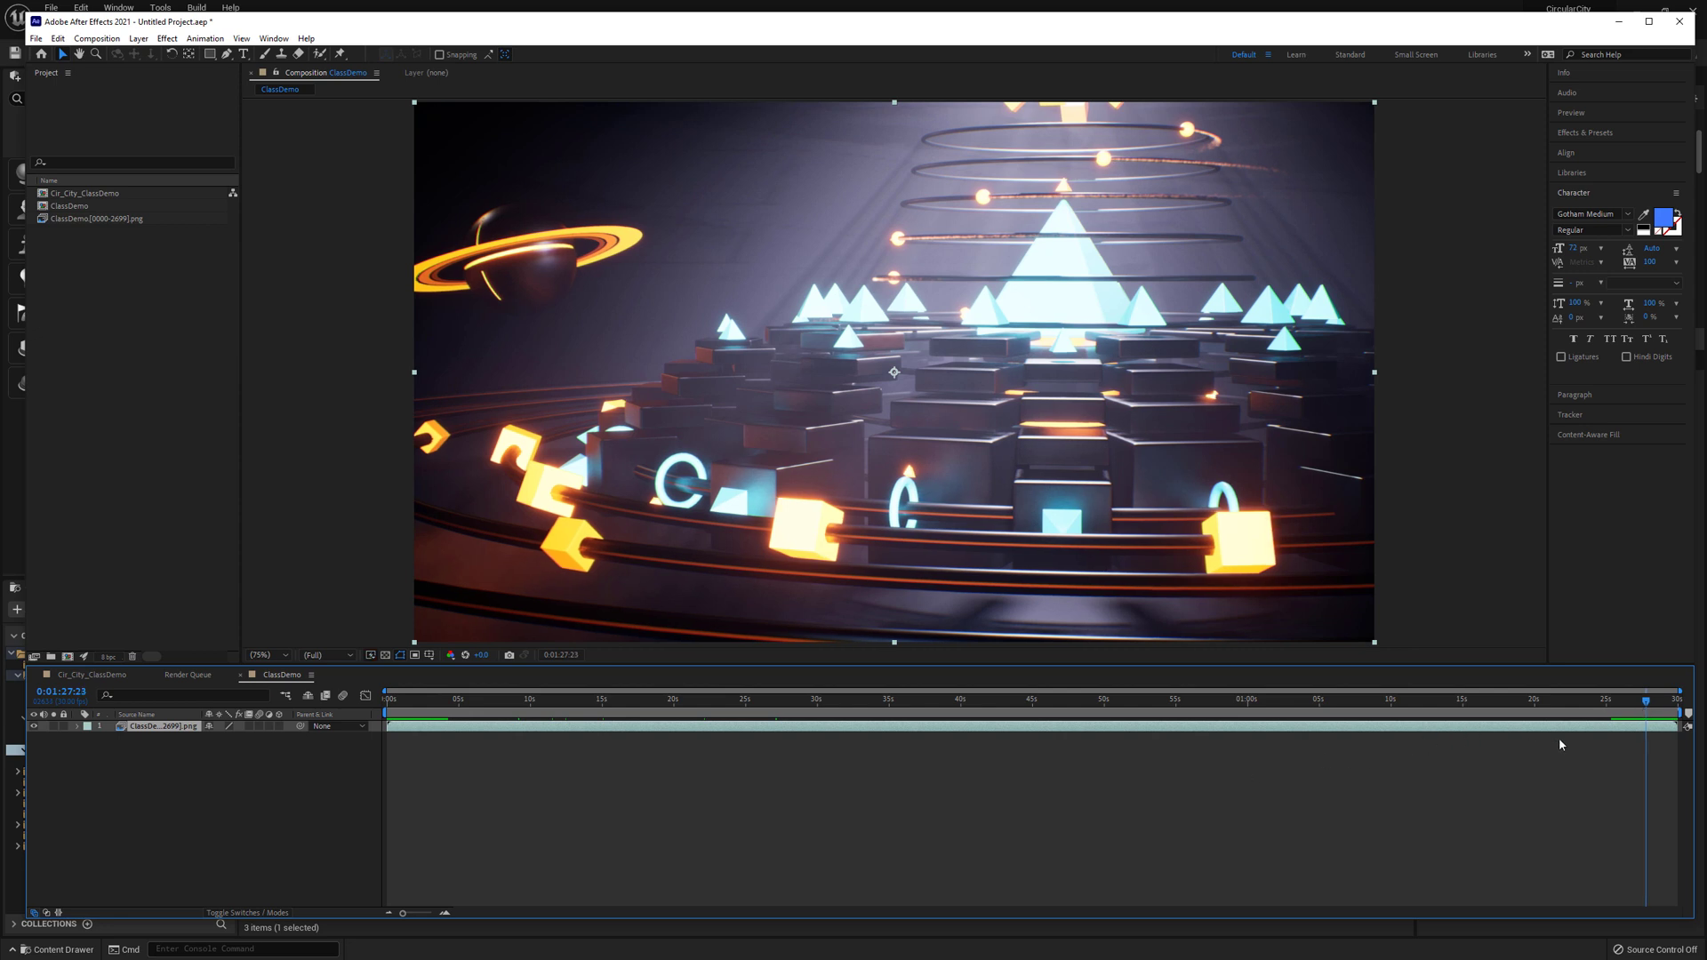
pyautogui.moveTo(1645, 706); pyautogui.dragTo(1670, 740)
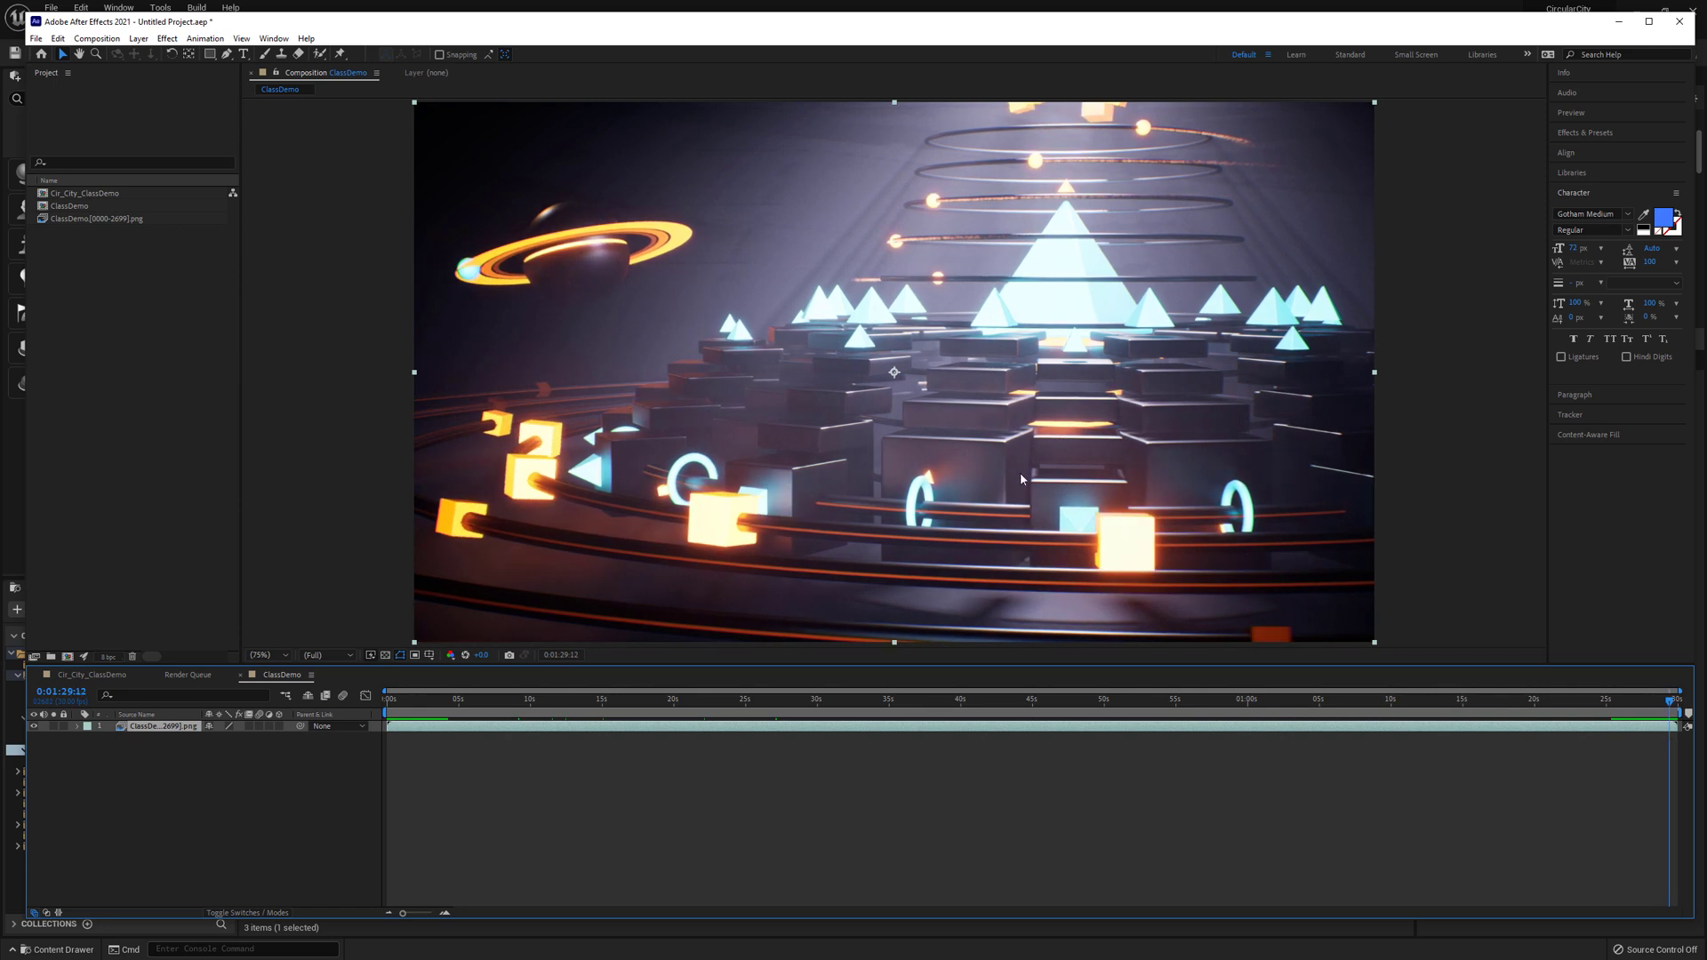
pyautogui.click(1641, 703)
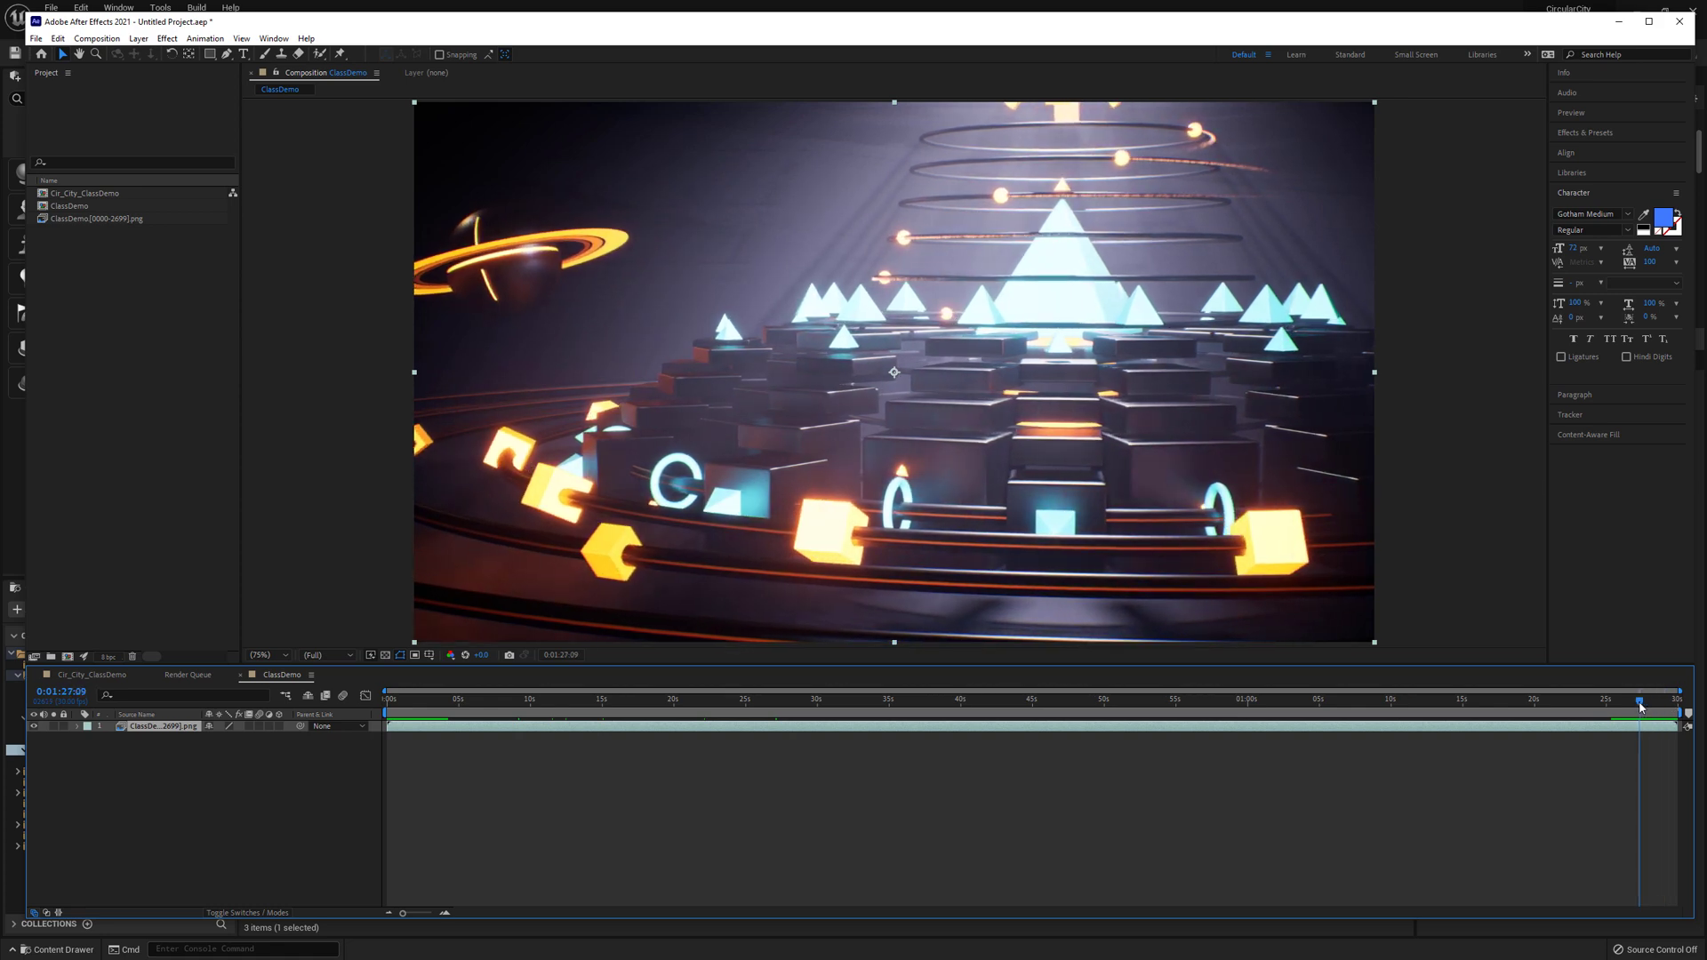
pyautogui.moveTo(1642, 703); pyautogui.dragTo(785, 723)
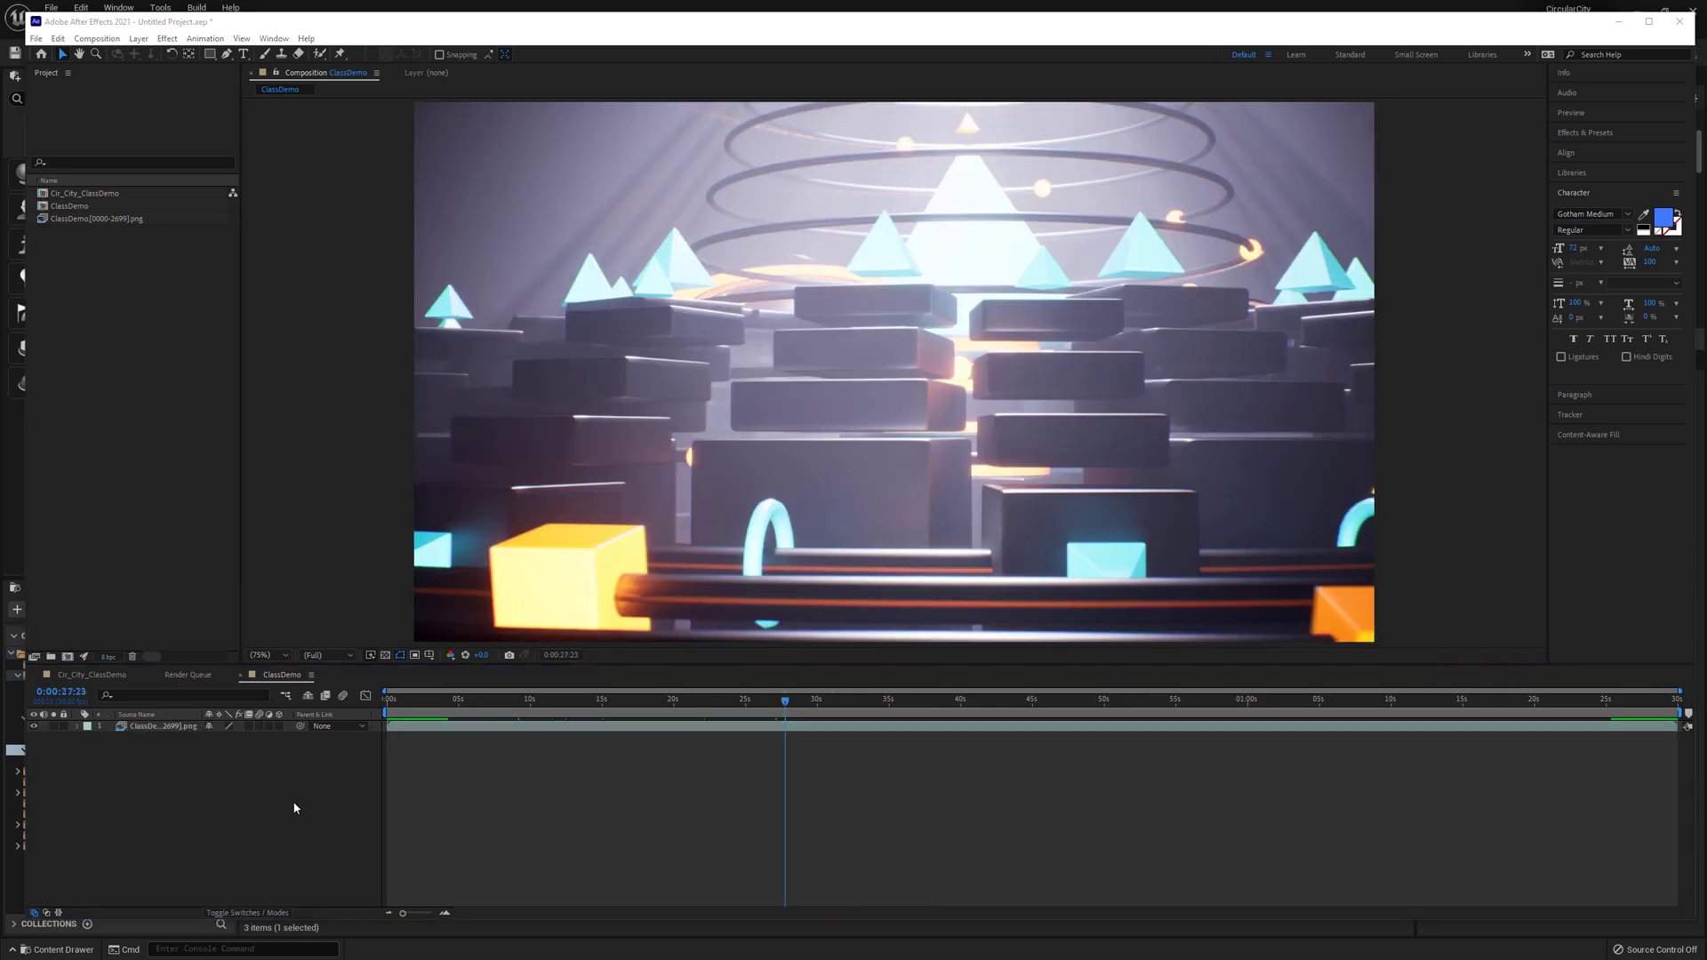
pyautogui.moveTo(788, 706); pyautogui.dragTo(404, 755)
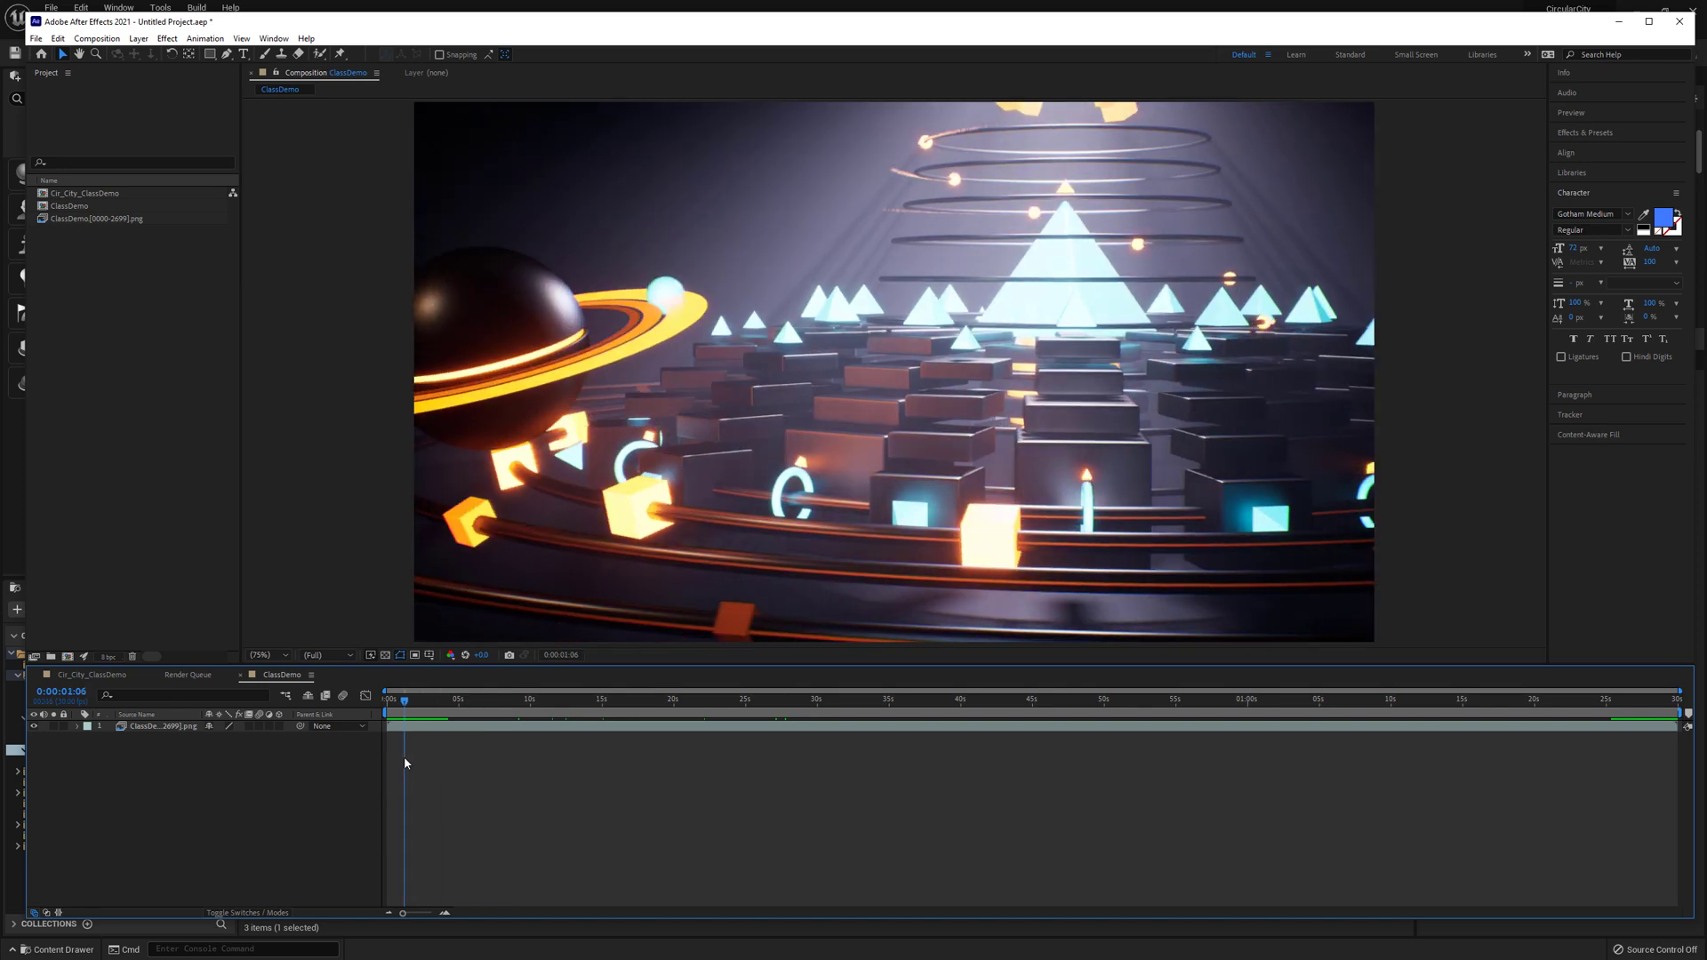
# Add a full-frame black solid layer above the footage in the ClassDemo composition and return the playhead to 0:00:00:00.
pyautogui.rightClick(238, 770)
pyautogui.moveTo(263, 782)
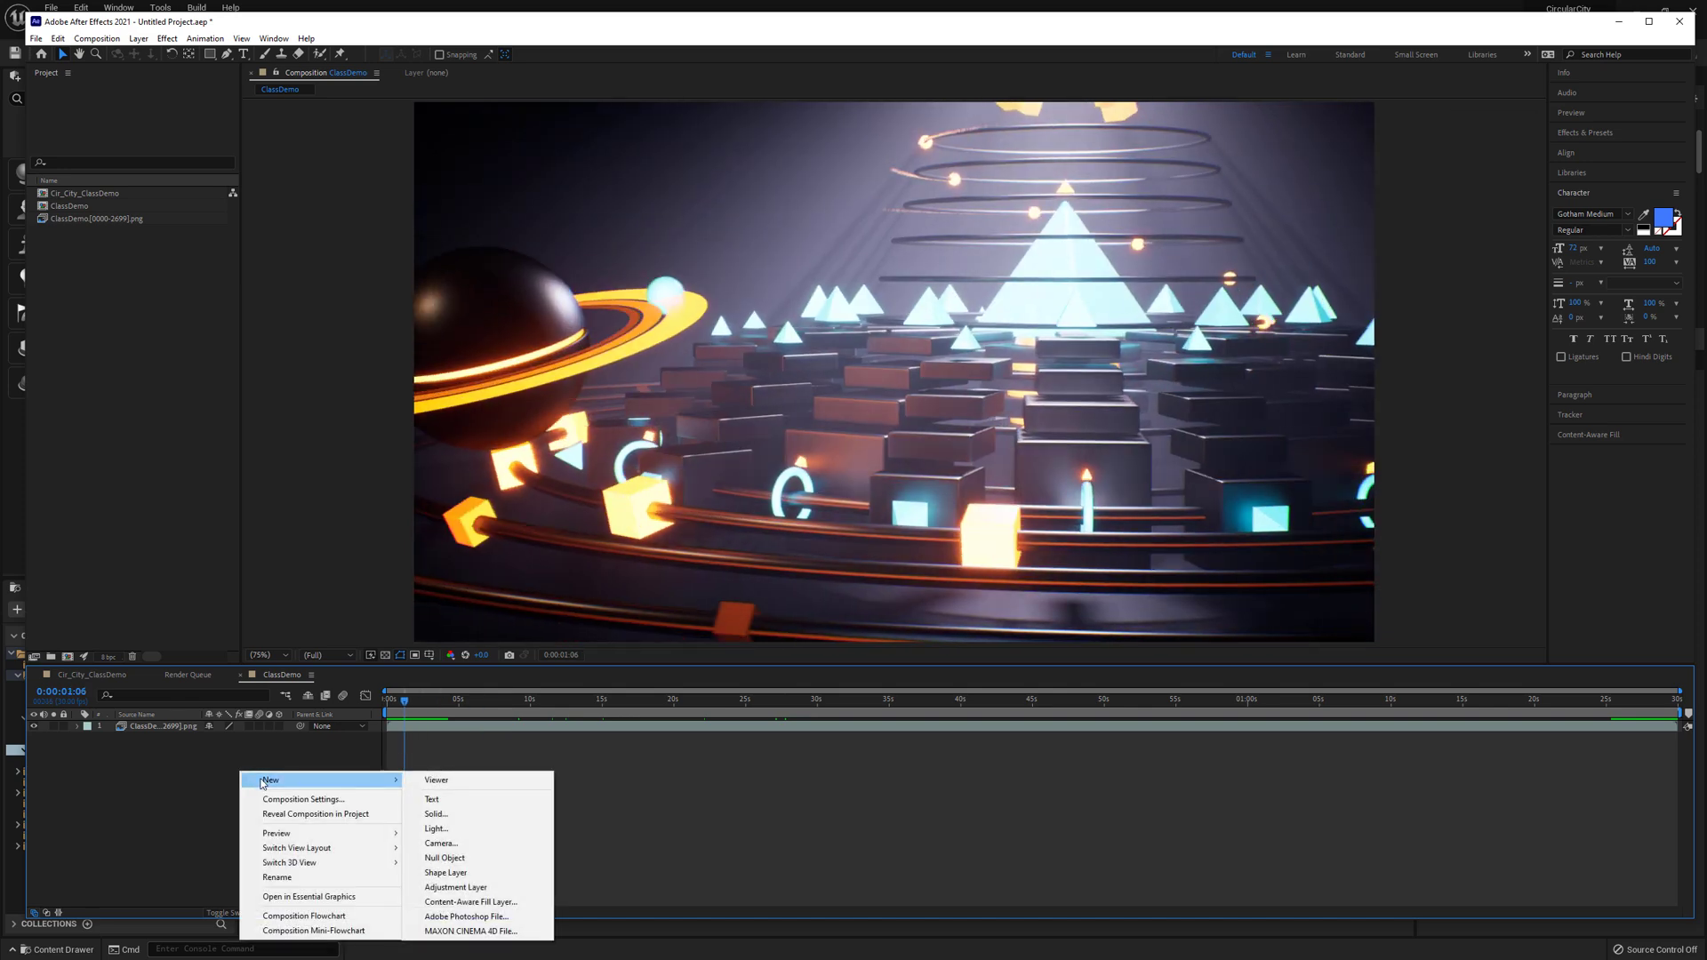
pyautogui.click(452, 812)
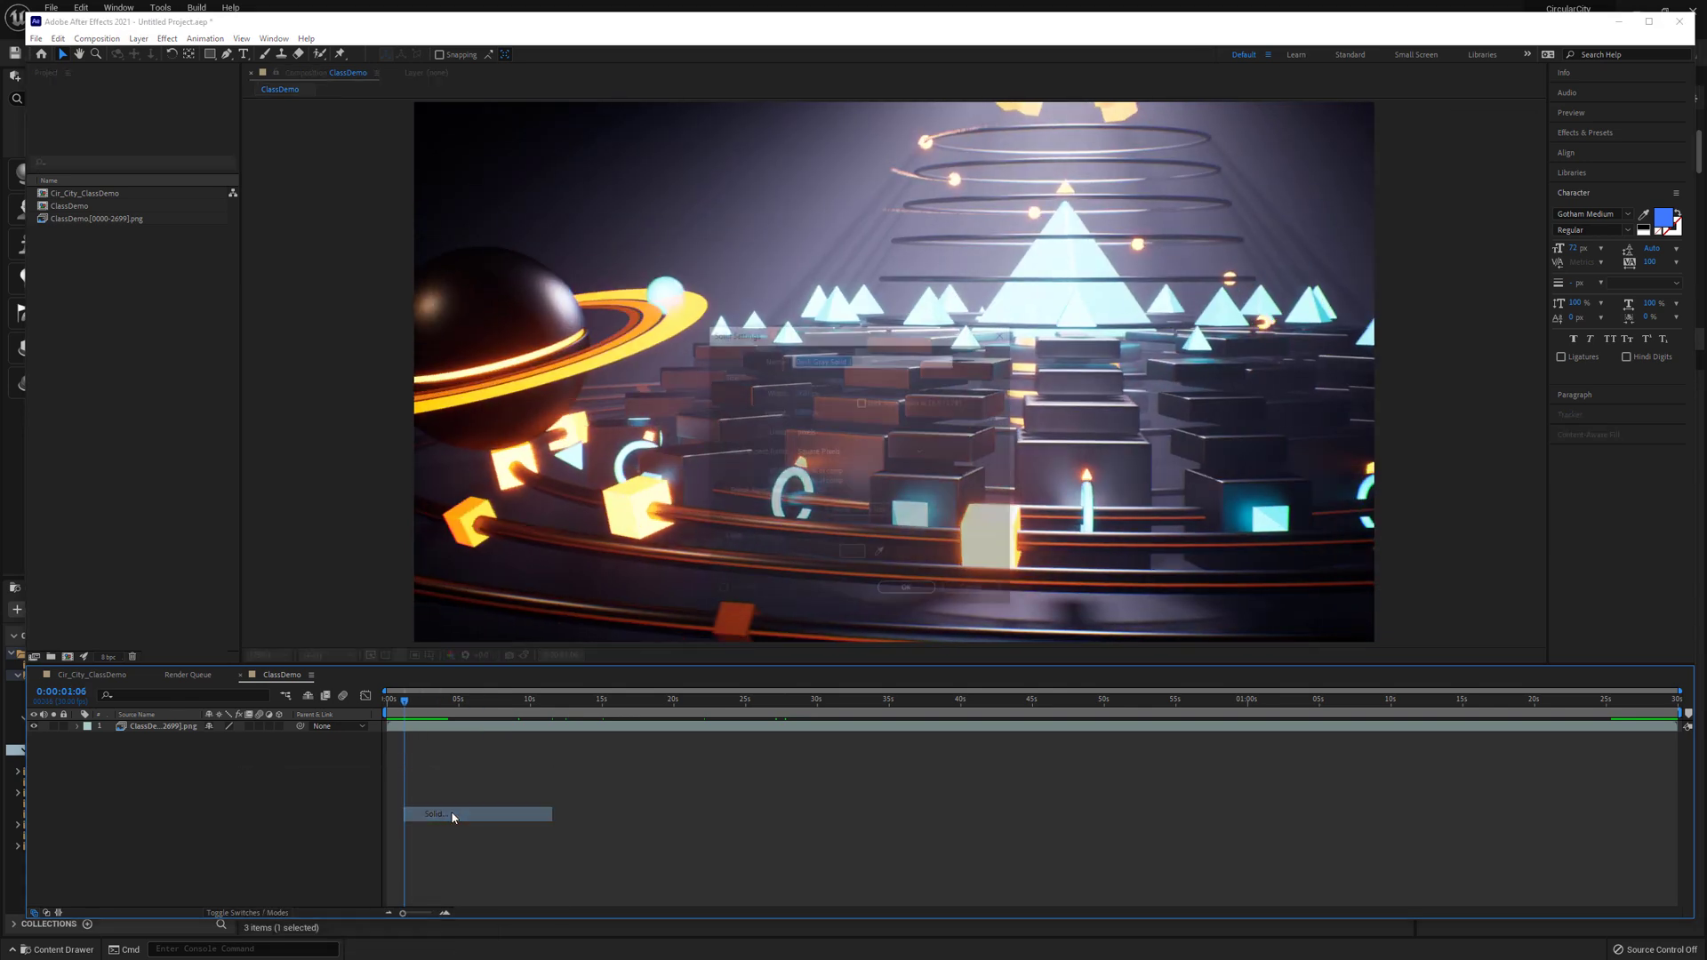
pyautogui.click(853, 555)
pyautogui.moveTo(1013, 592); pyautogui.dragTo(844, 694)
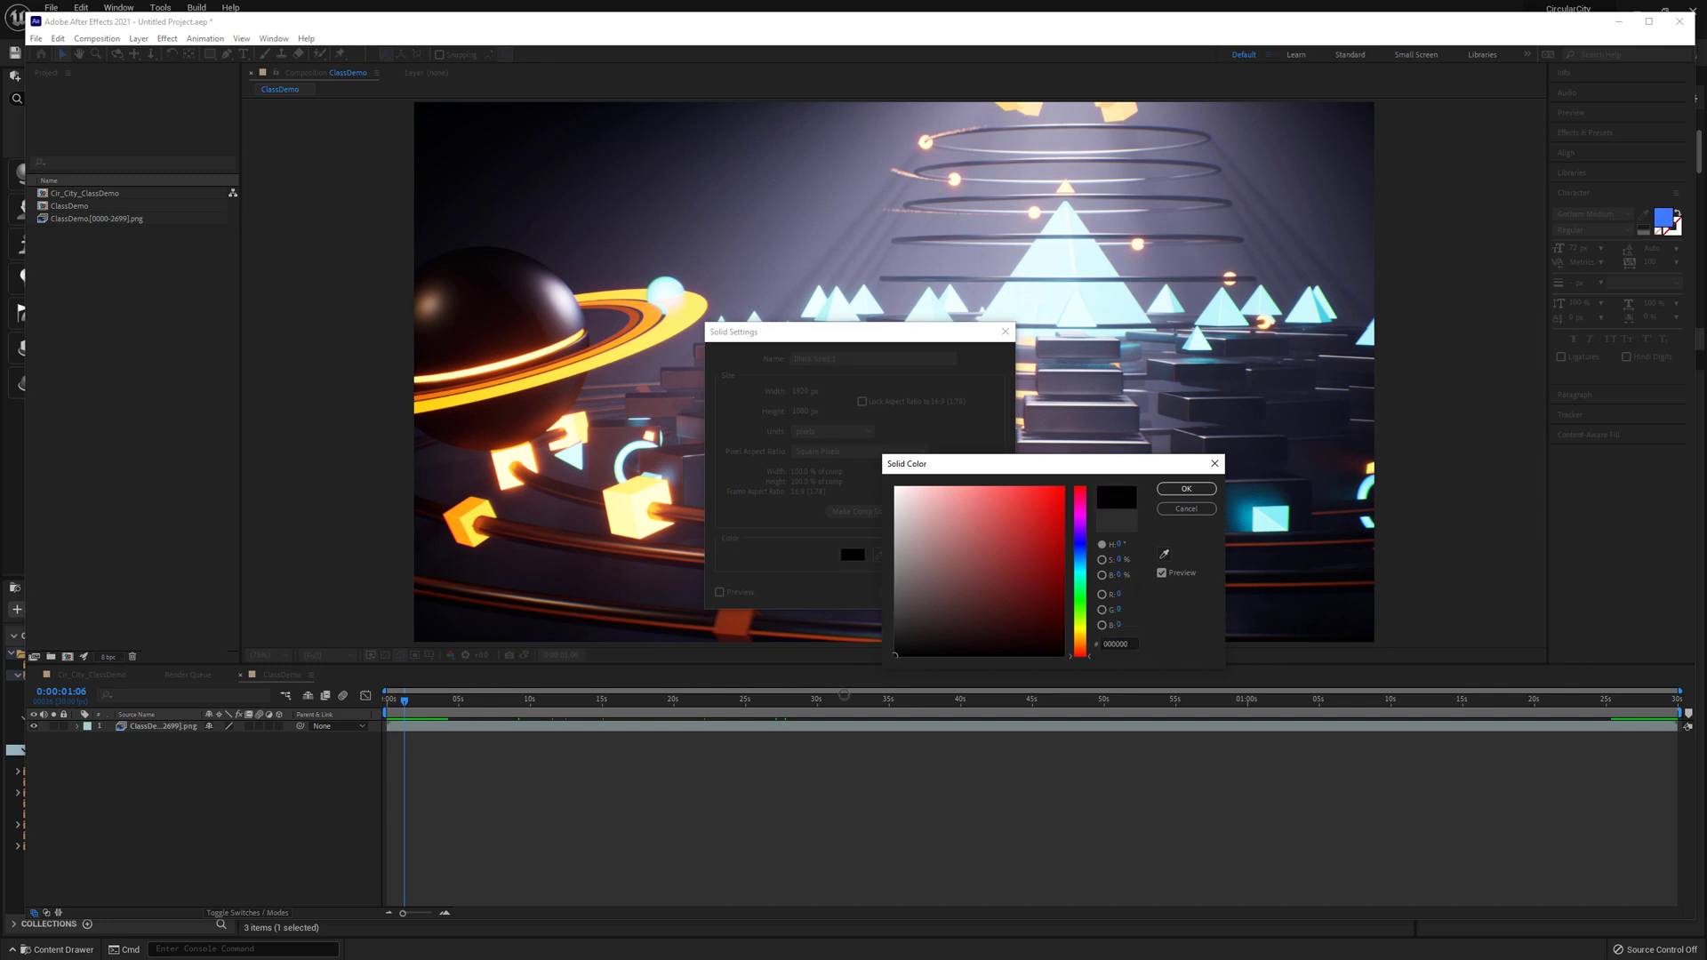
pyautogui.click(1186, 489)
pyautogui.click(908, 592)
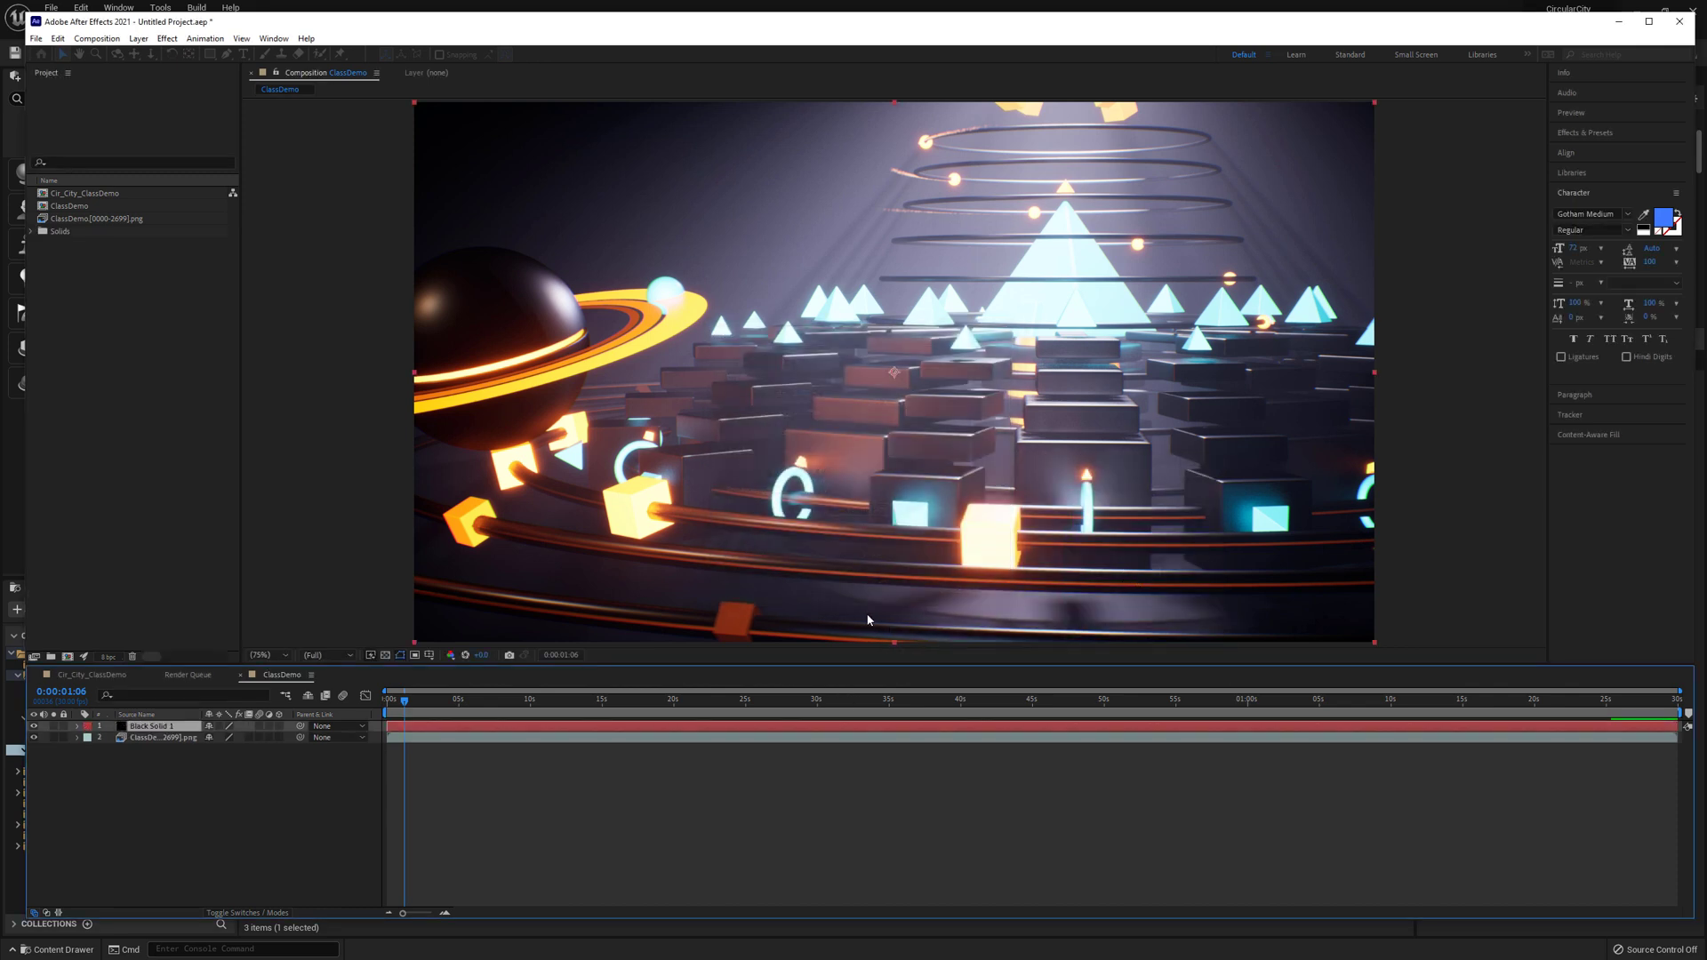
pyautogui.moveTo(399, 707); pyautogui.dragTo(382, 711)
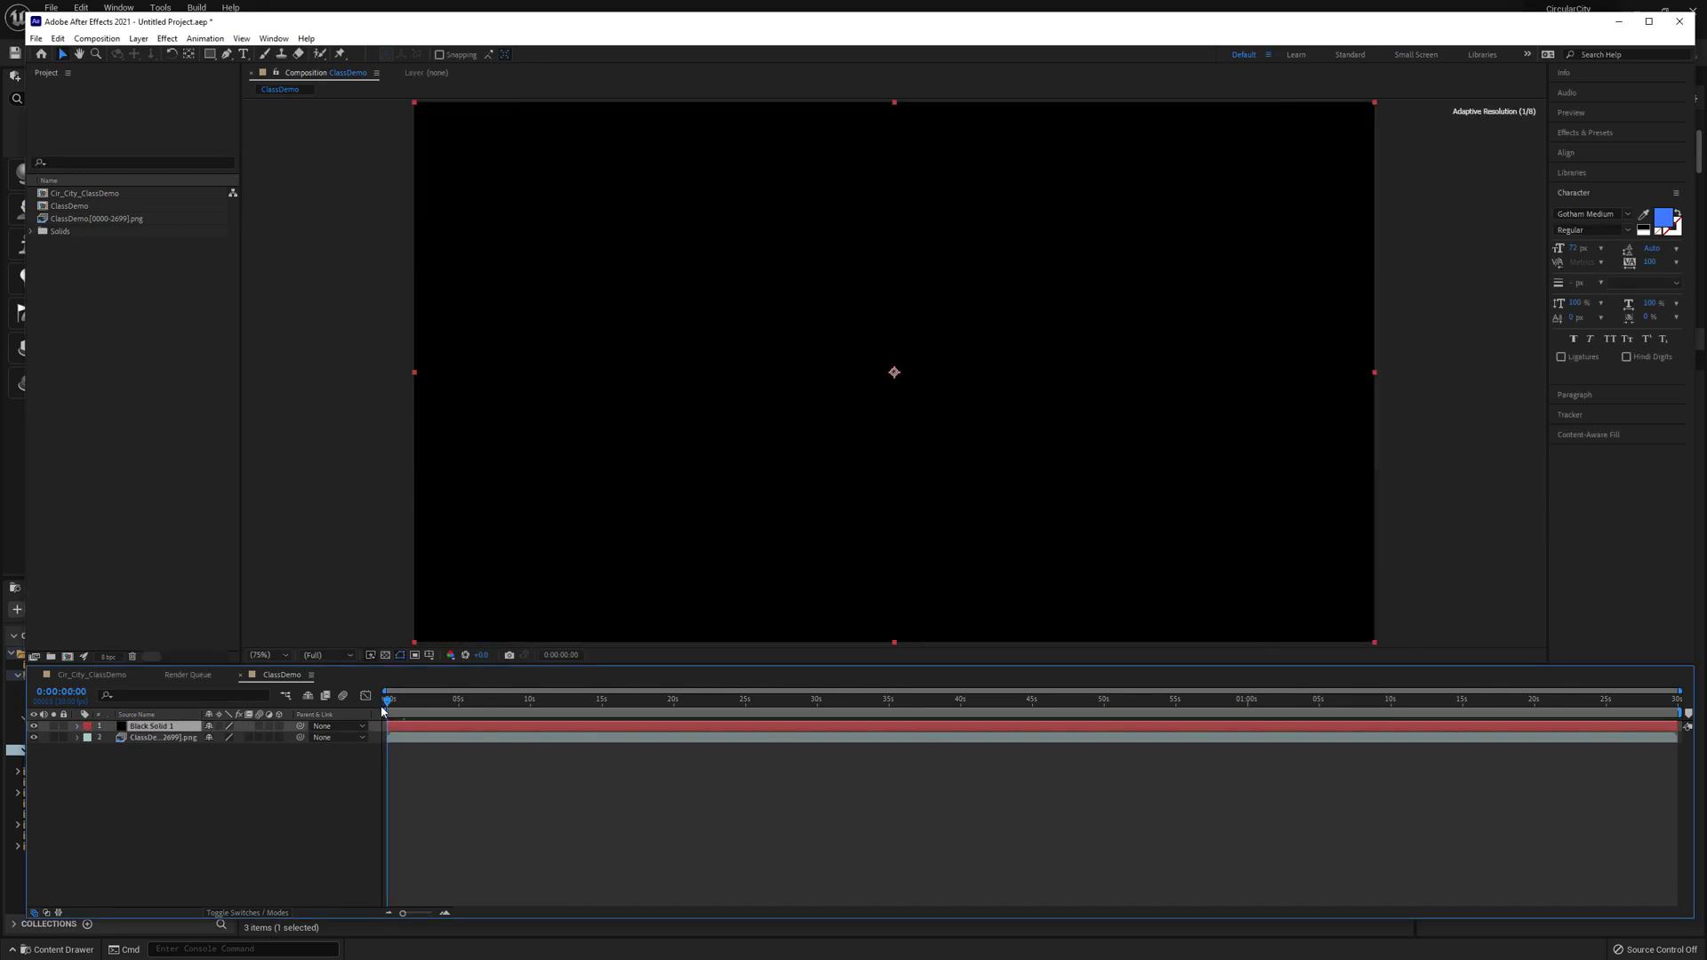
# Start an opacity animation on the black solid with a keyframe at 0:00:00:00.
pyautogui.click(77, 726)
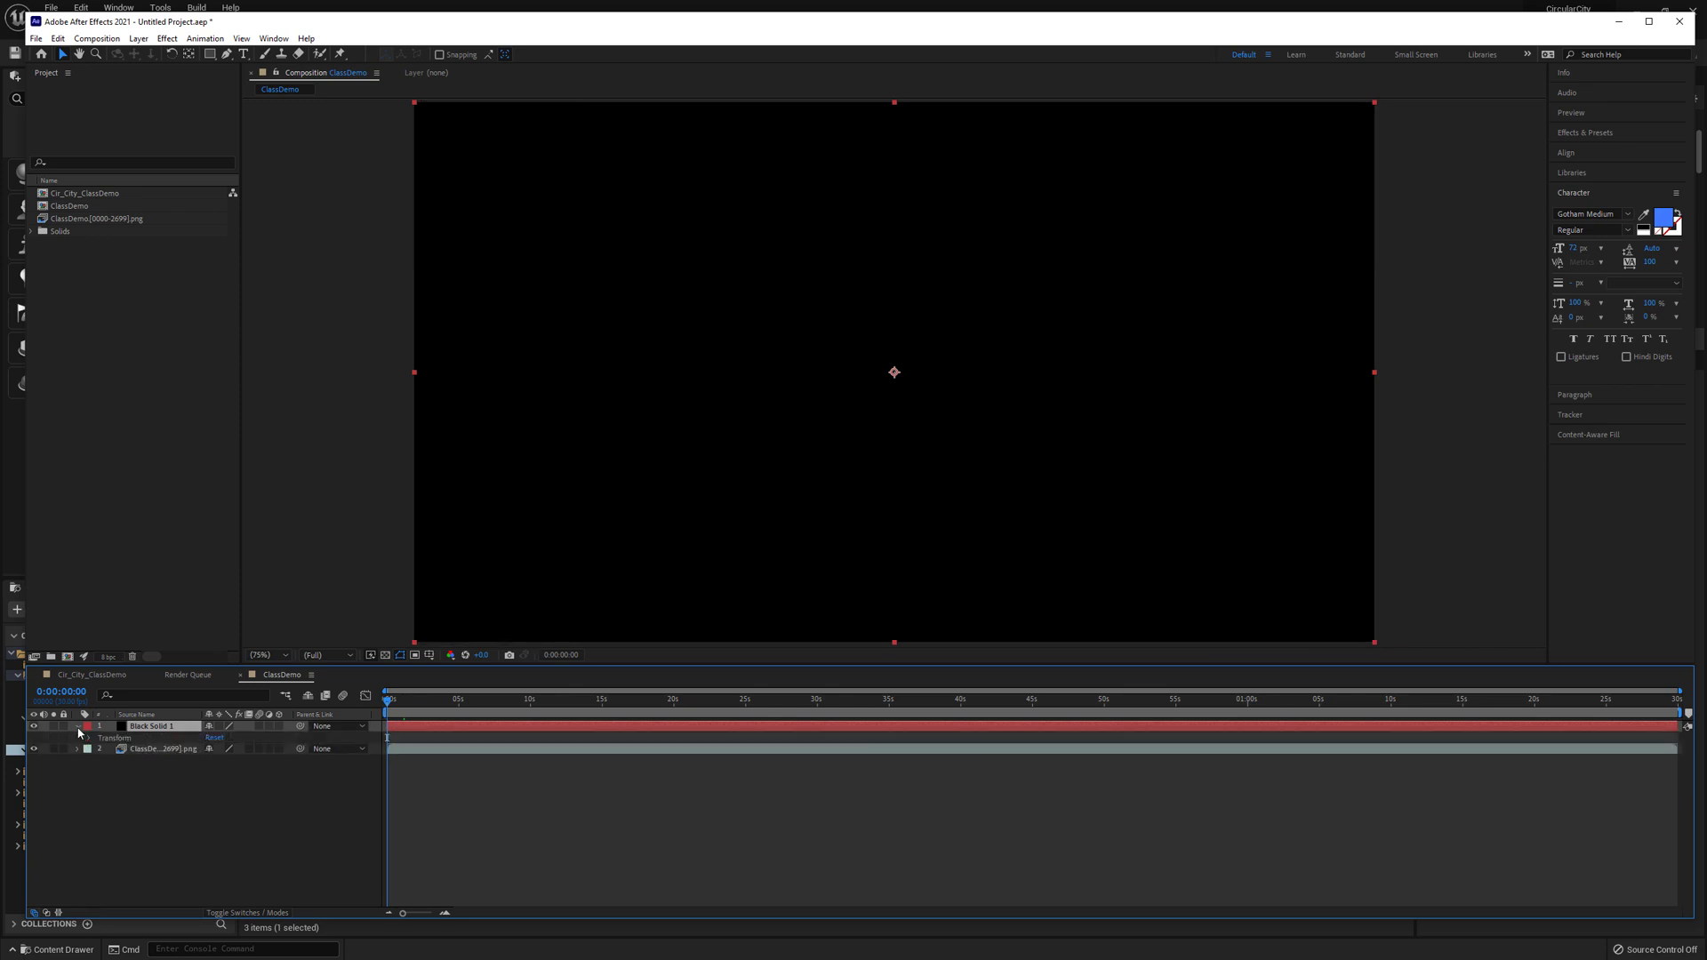
pyautogui.click(90, 738)
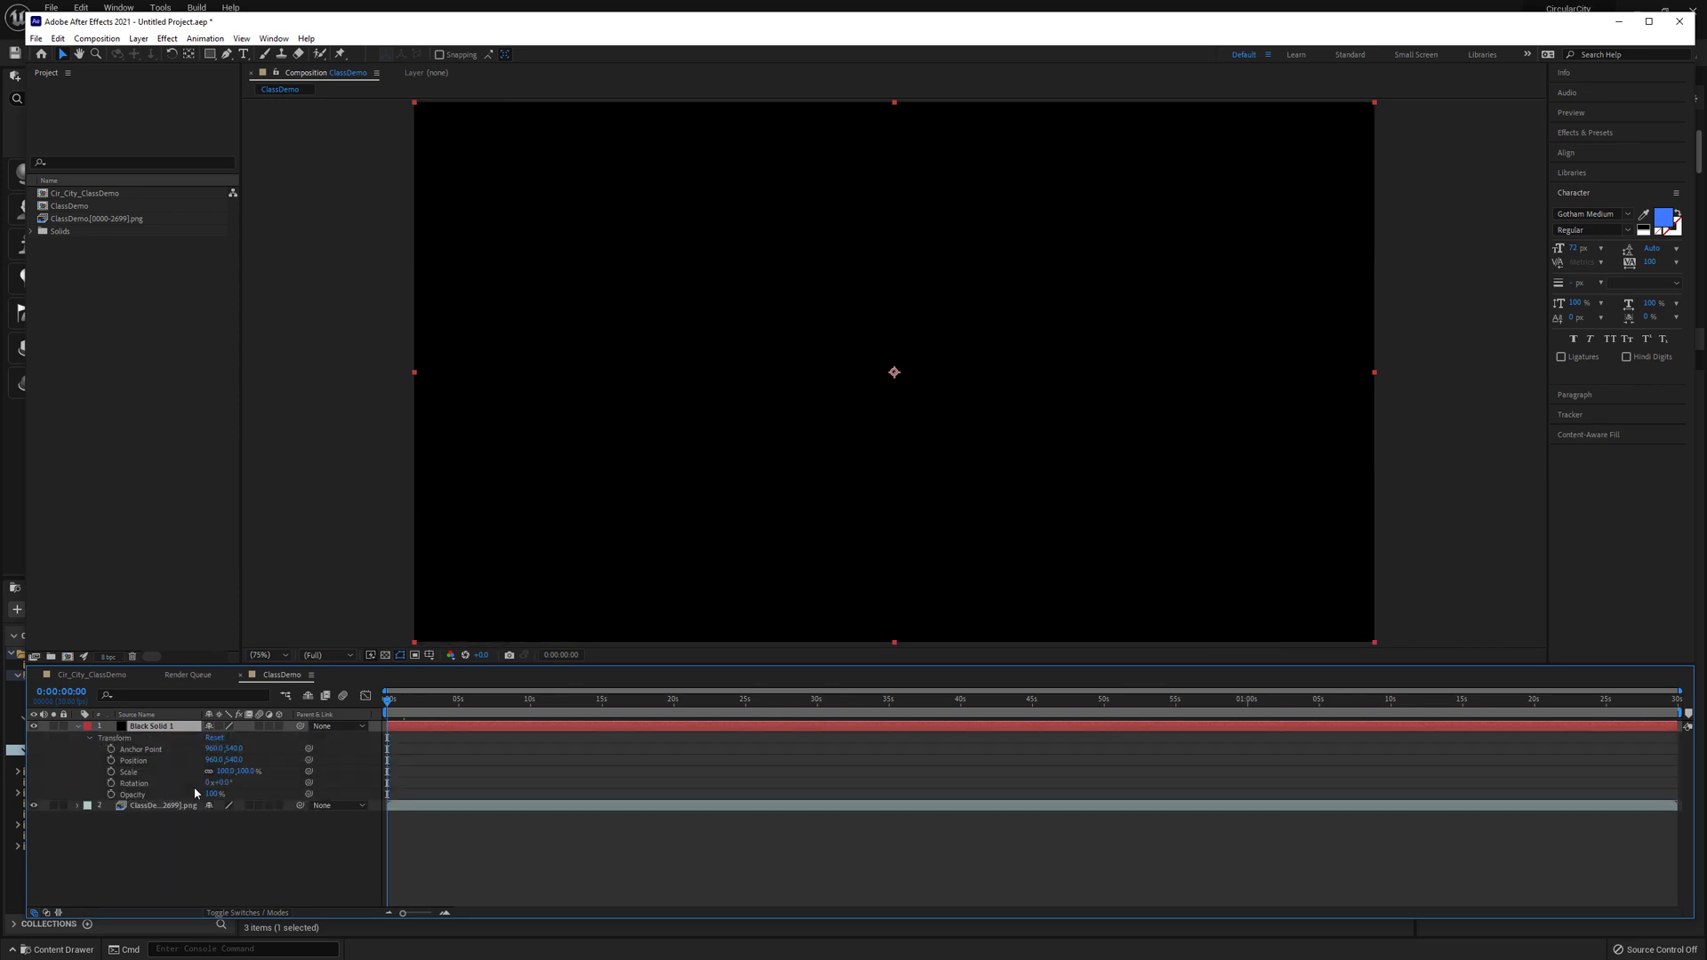
pyautogui.click(111, 794)
# Key the black solid's opacity at 0% at 0:00:02:00 to fade in from black.
pyautogui.moveTo(388, 700)
pyautogui.mouseDown()
pyautogui.moveTo(444, 711)
pyautogui.moveTo(418, 712)
pyautogui.mouseUp()
pyautogui.moveTo(418, 711); pyautogui.dragTo(420, 711)
pyautogui.click(77, 693)
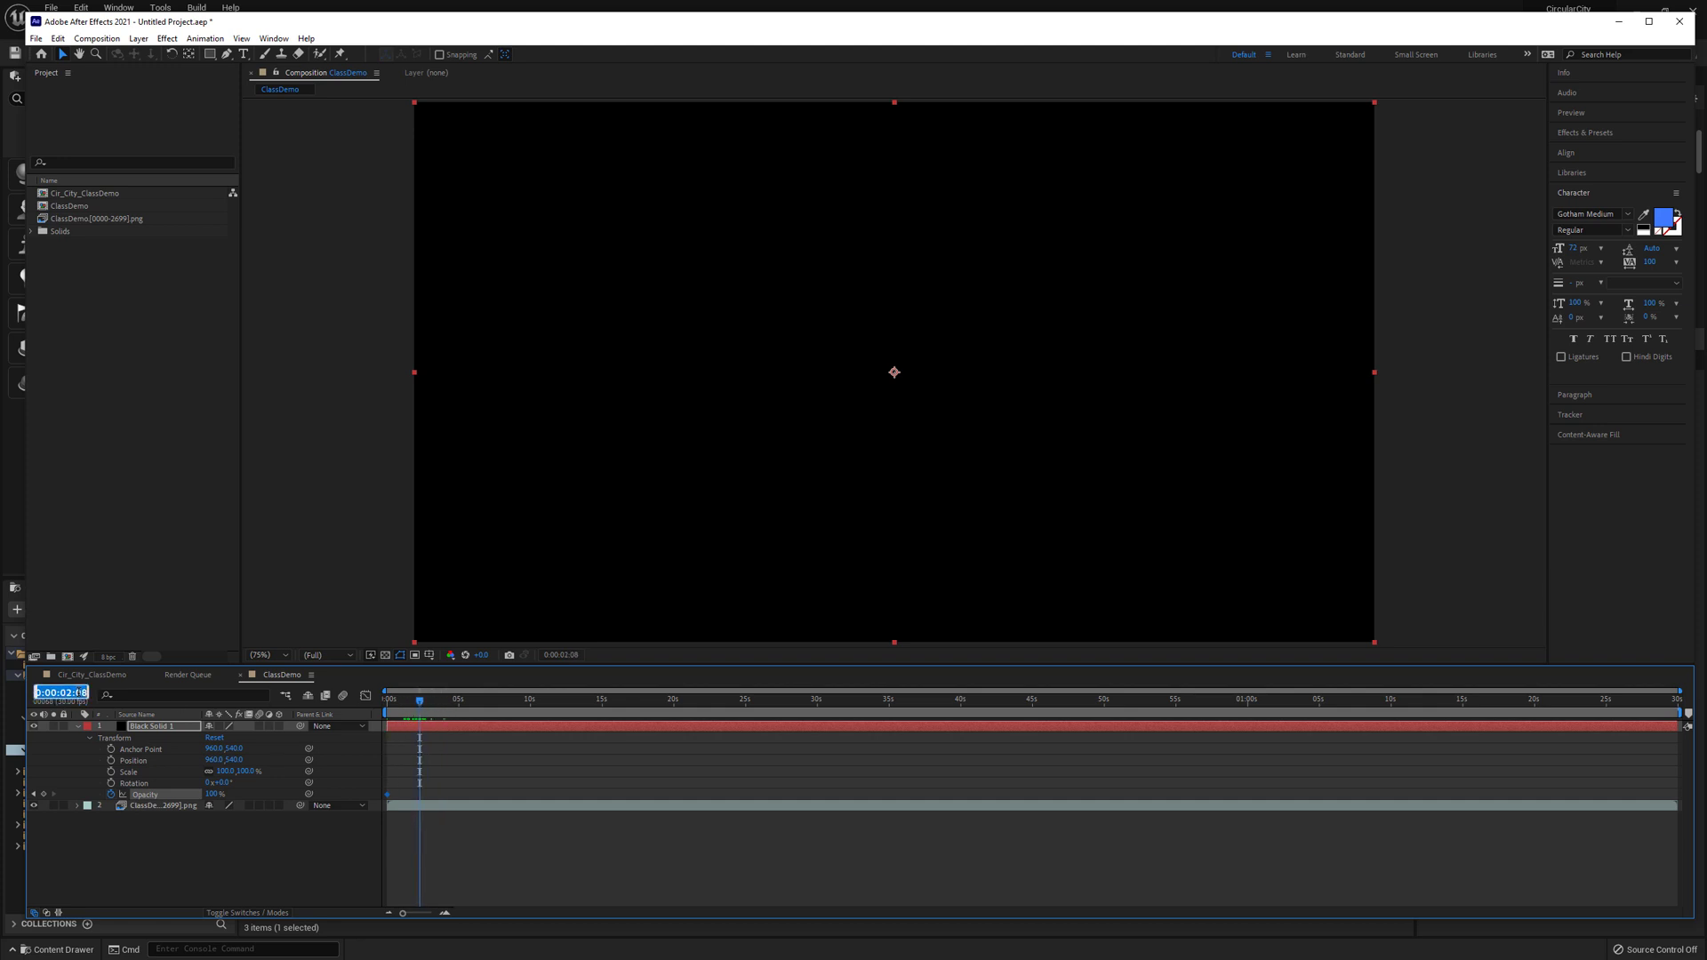
pyautogui.click(87, 692)
pyautogui.press('BackSpace')
pyautogui.write('0')
pyautogui.press('Return')
pyautogui.moveTo(214, 794); pyautogui.dragTo(142, 795)
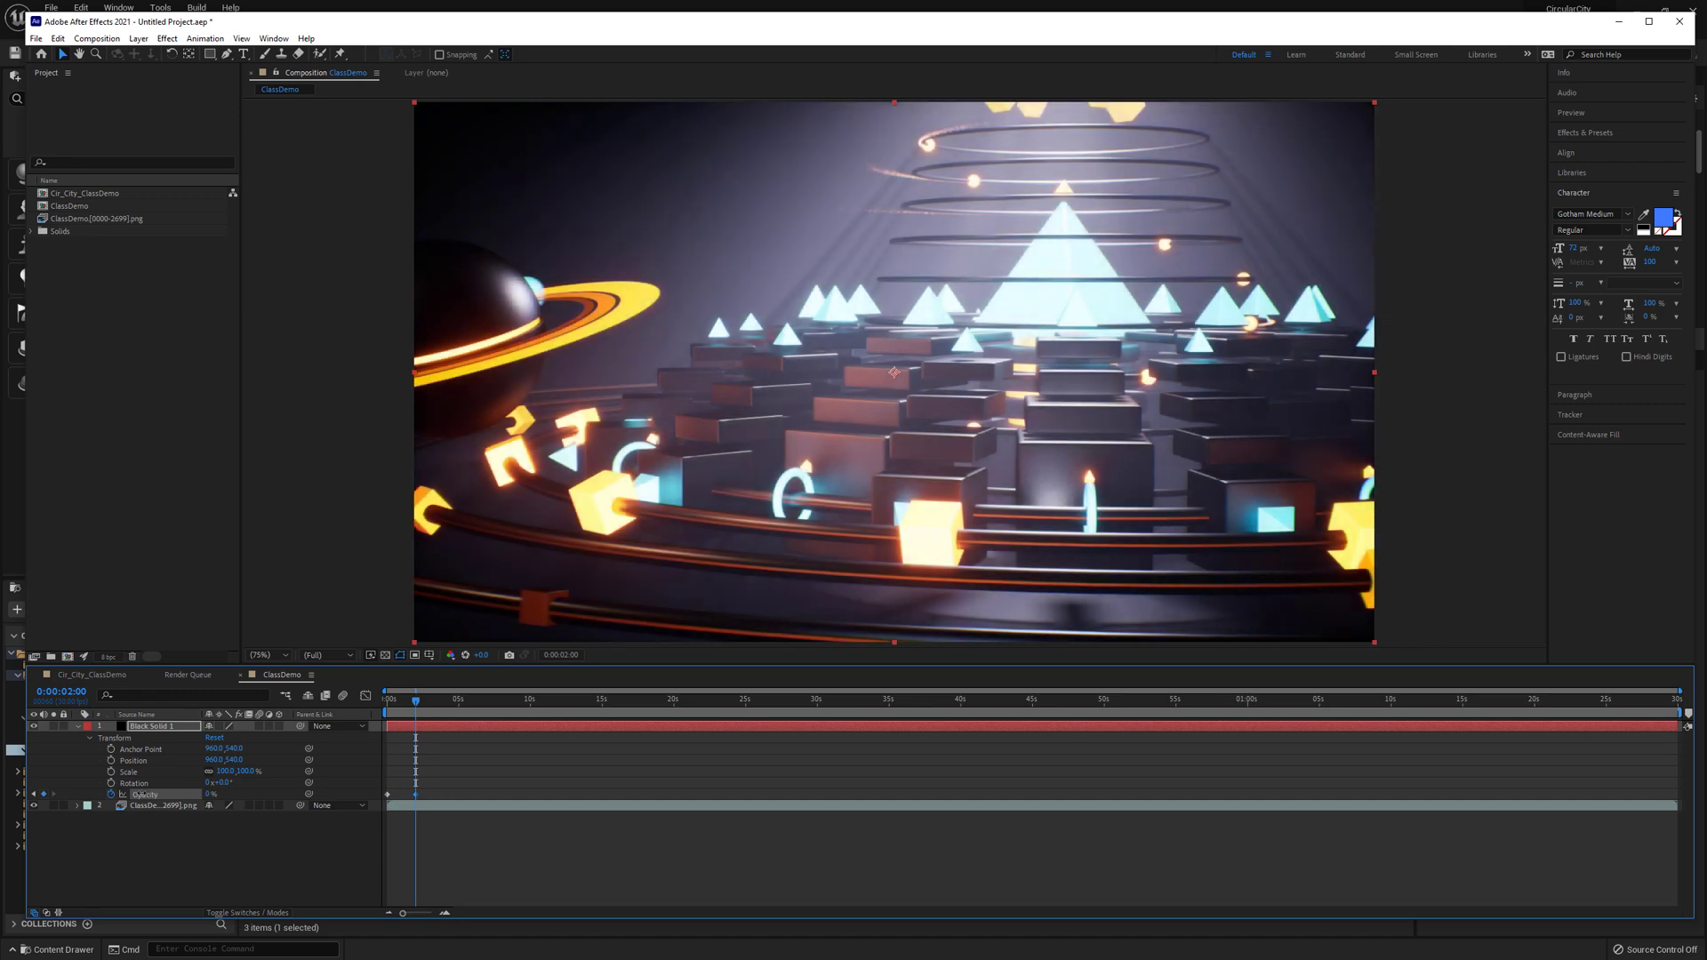
# Key the black solid's opacity at 100% on the composition's last frame, 0:01:29:29.
pyautogui.moveTo(415, 700); pyautogui.dragTo(1698, 727)
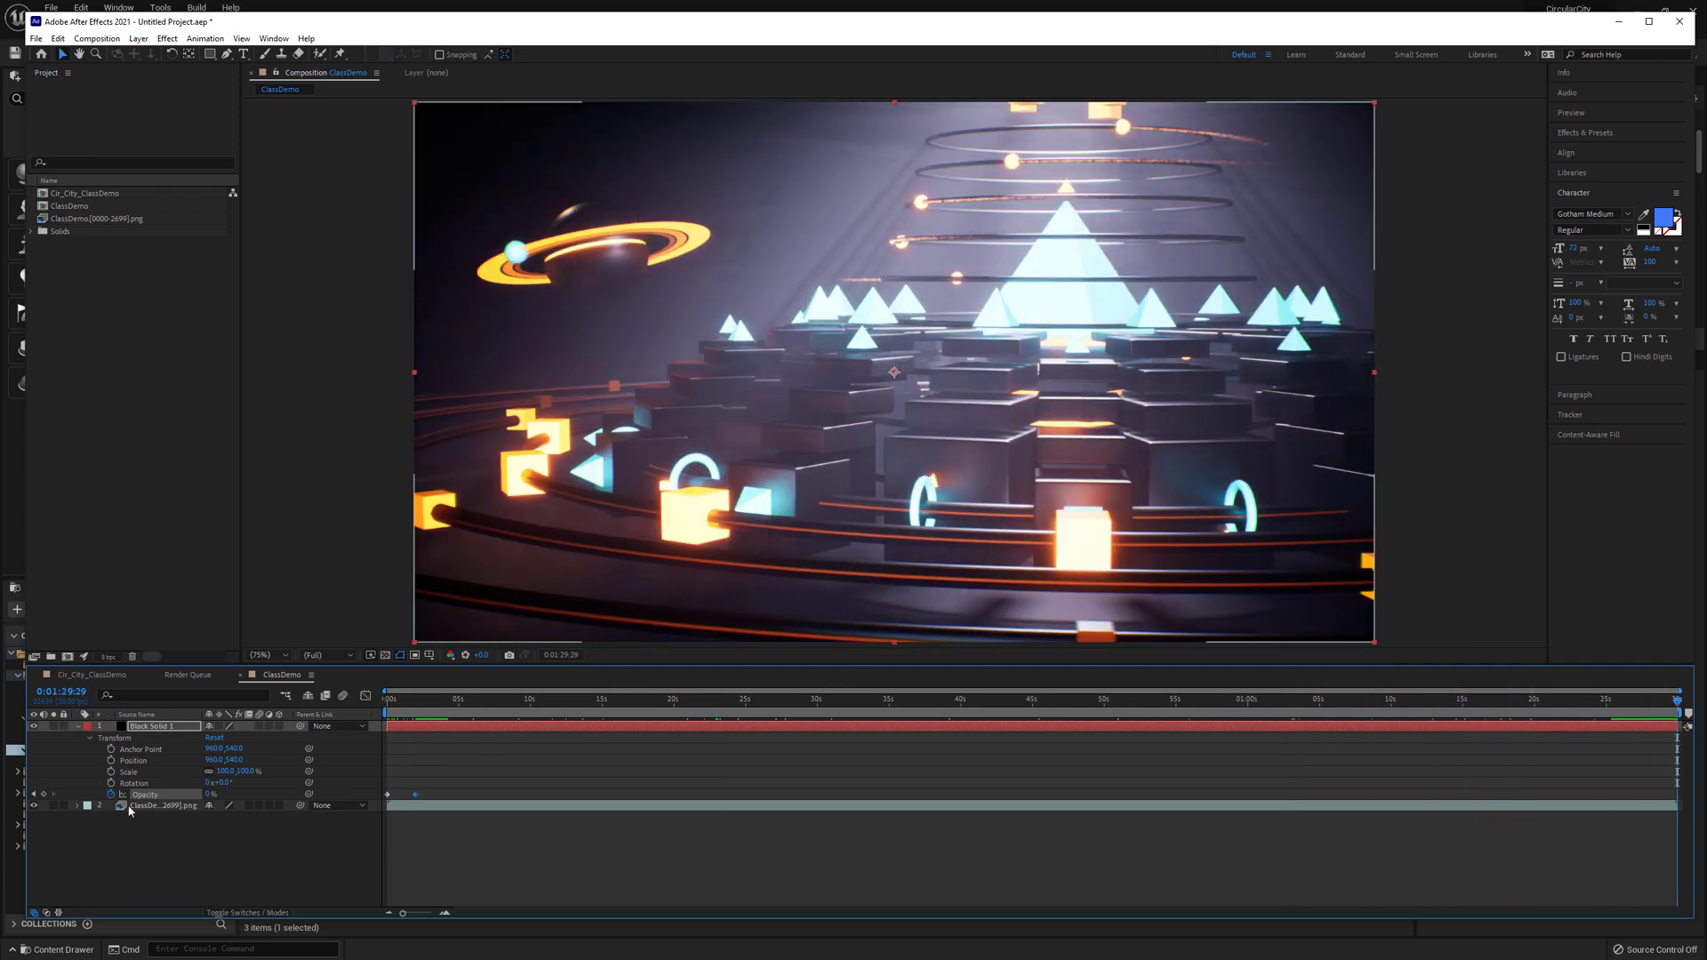
pyautogui.click(212, 794)
pyautogui.write('100')
pyautogui.press('Return')
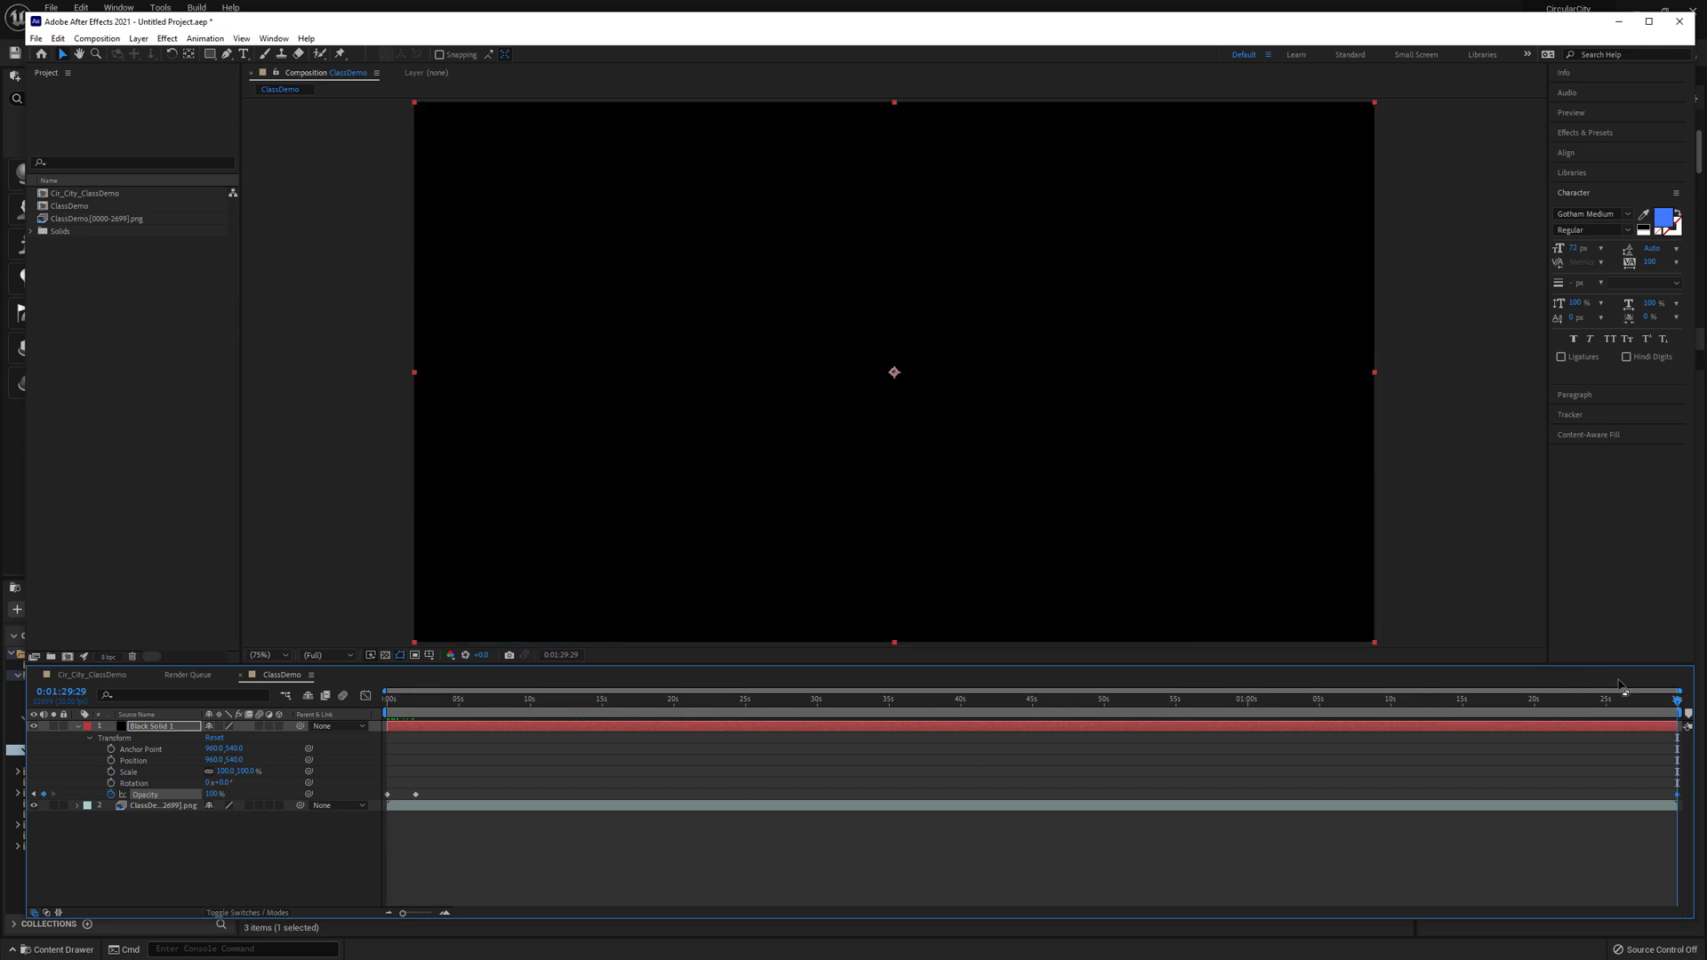
# Key the black solid's opacity at 0% at 0:01:28:00 so the closing fade-out starts there.
pyautogui.moveTo(1675, 703); pyautogui.dragTo(1648, 706)
pyautogui.click(69, 692)
pyautogui.click(69, 691)
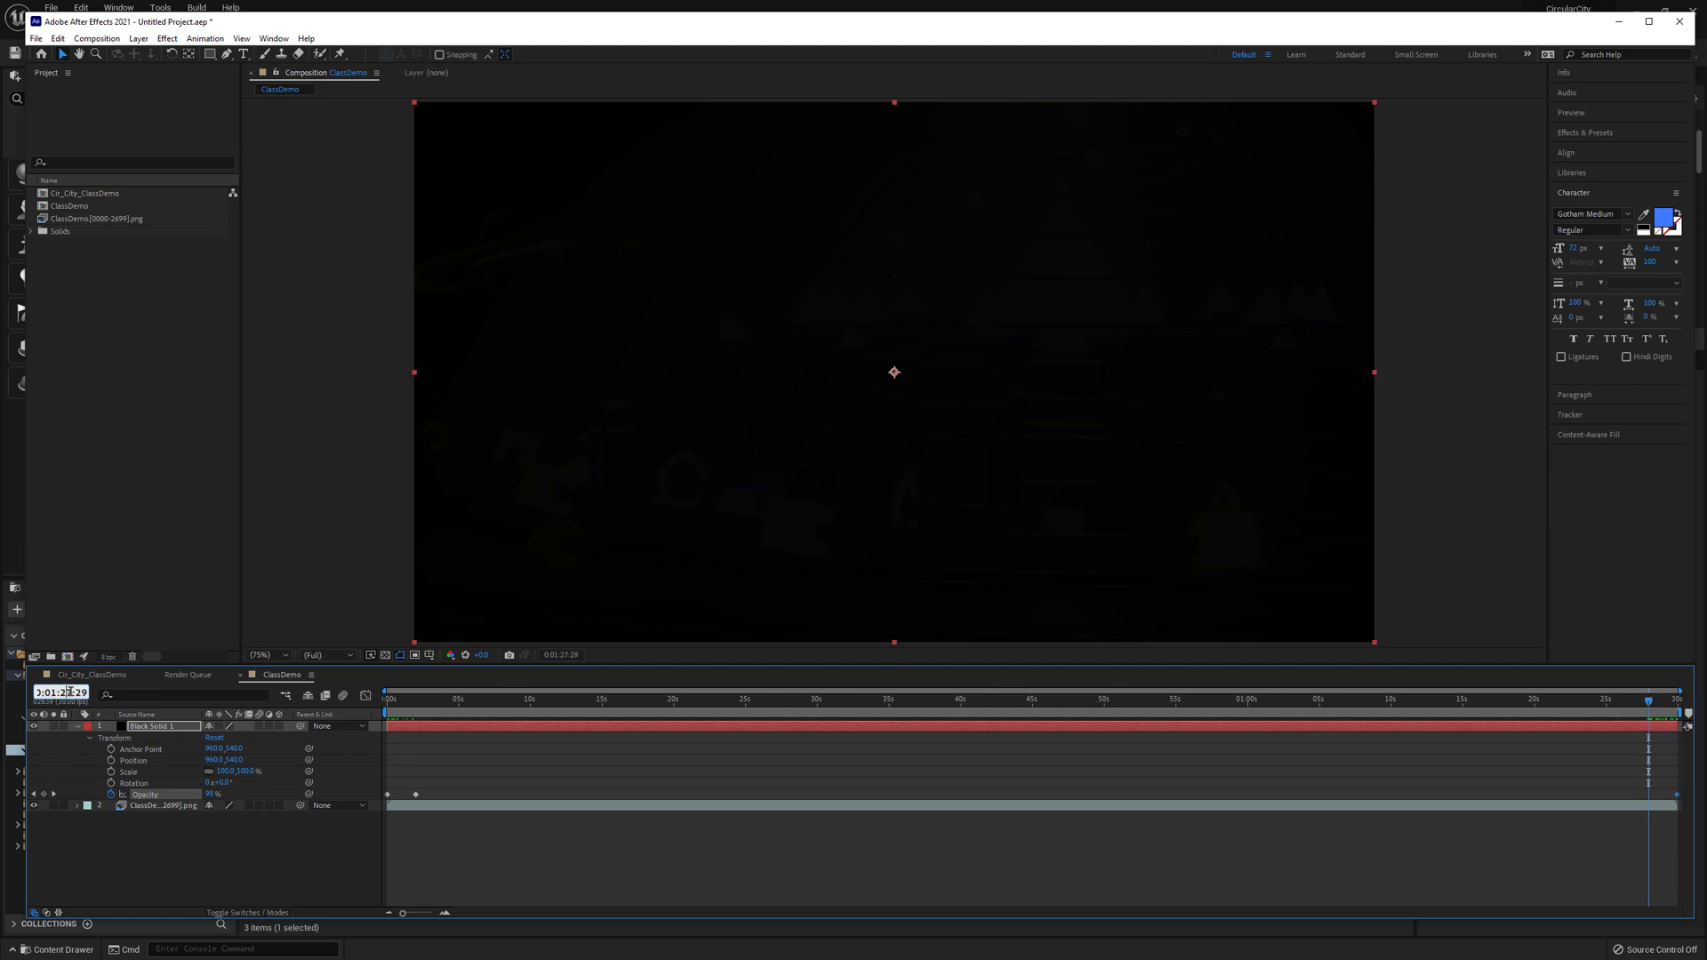
pyautogui.moveTo(70, 692); pyautogui.dragTo(89, 693)
pyautogui.write('8:00')
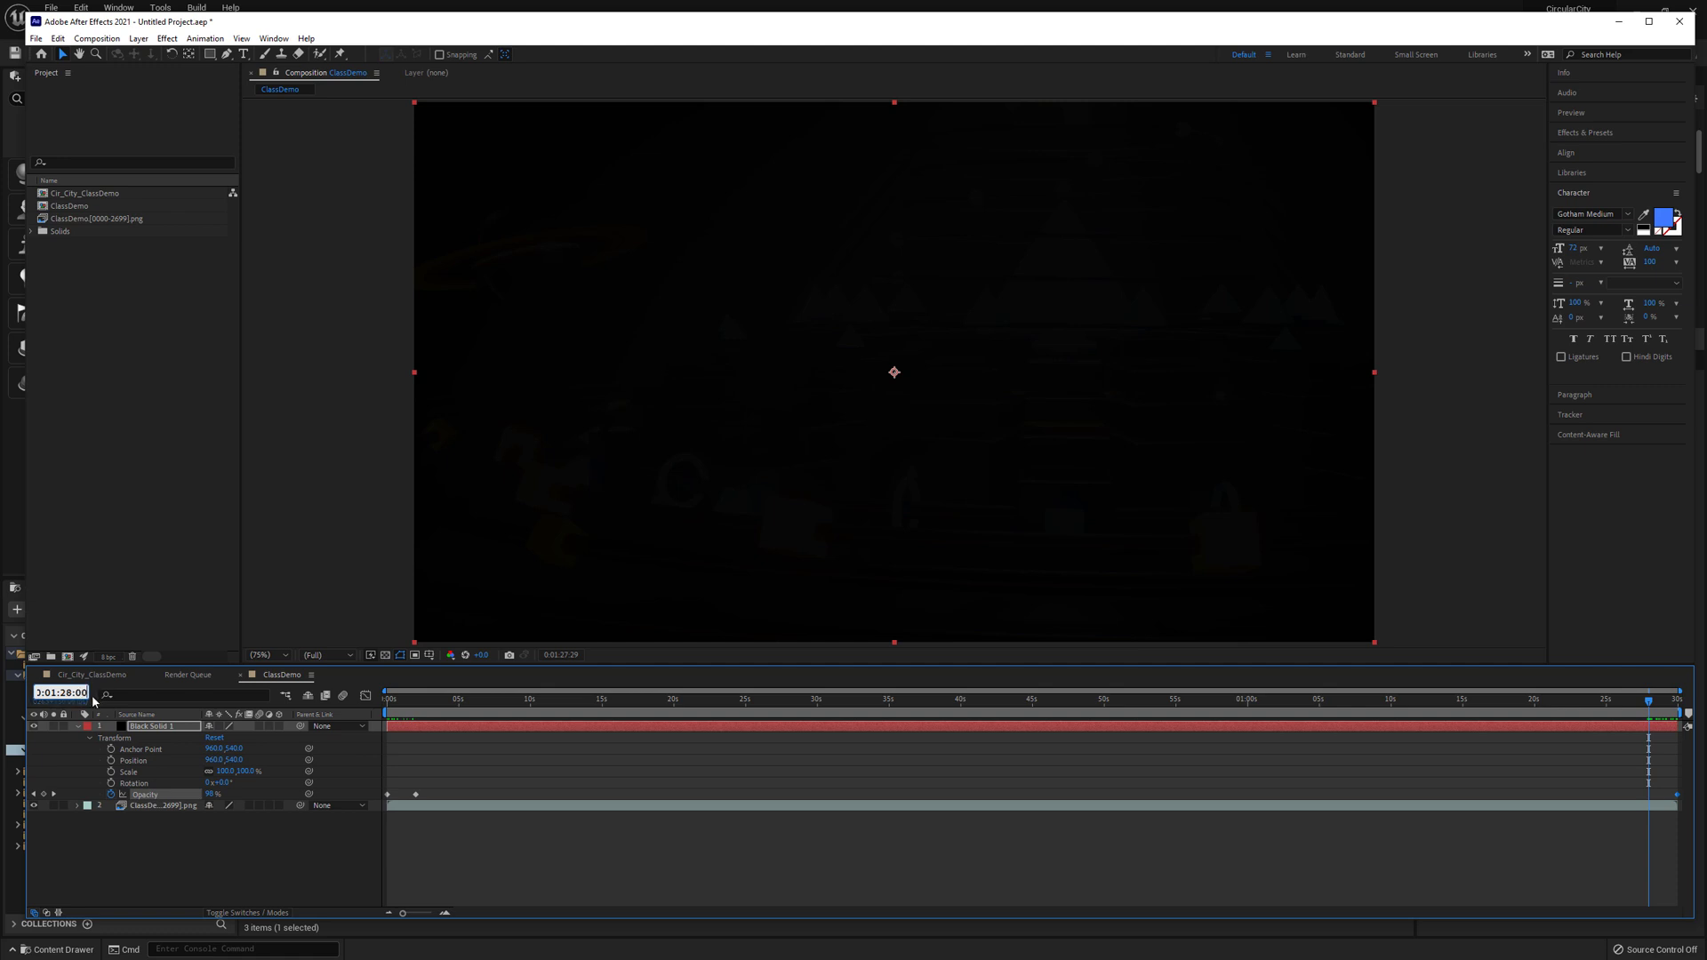
pyautogui.press('Return')
pyautogui.click(213, 794)
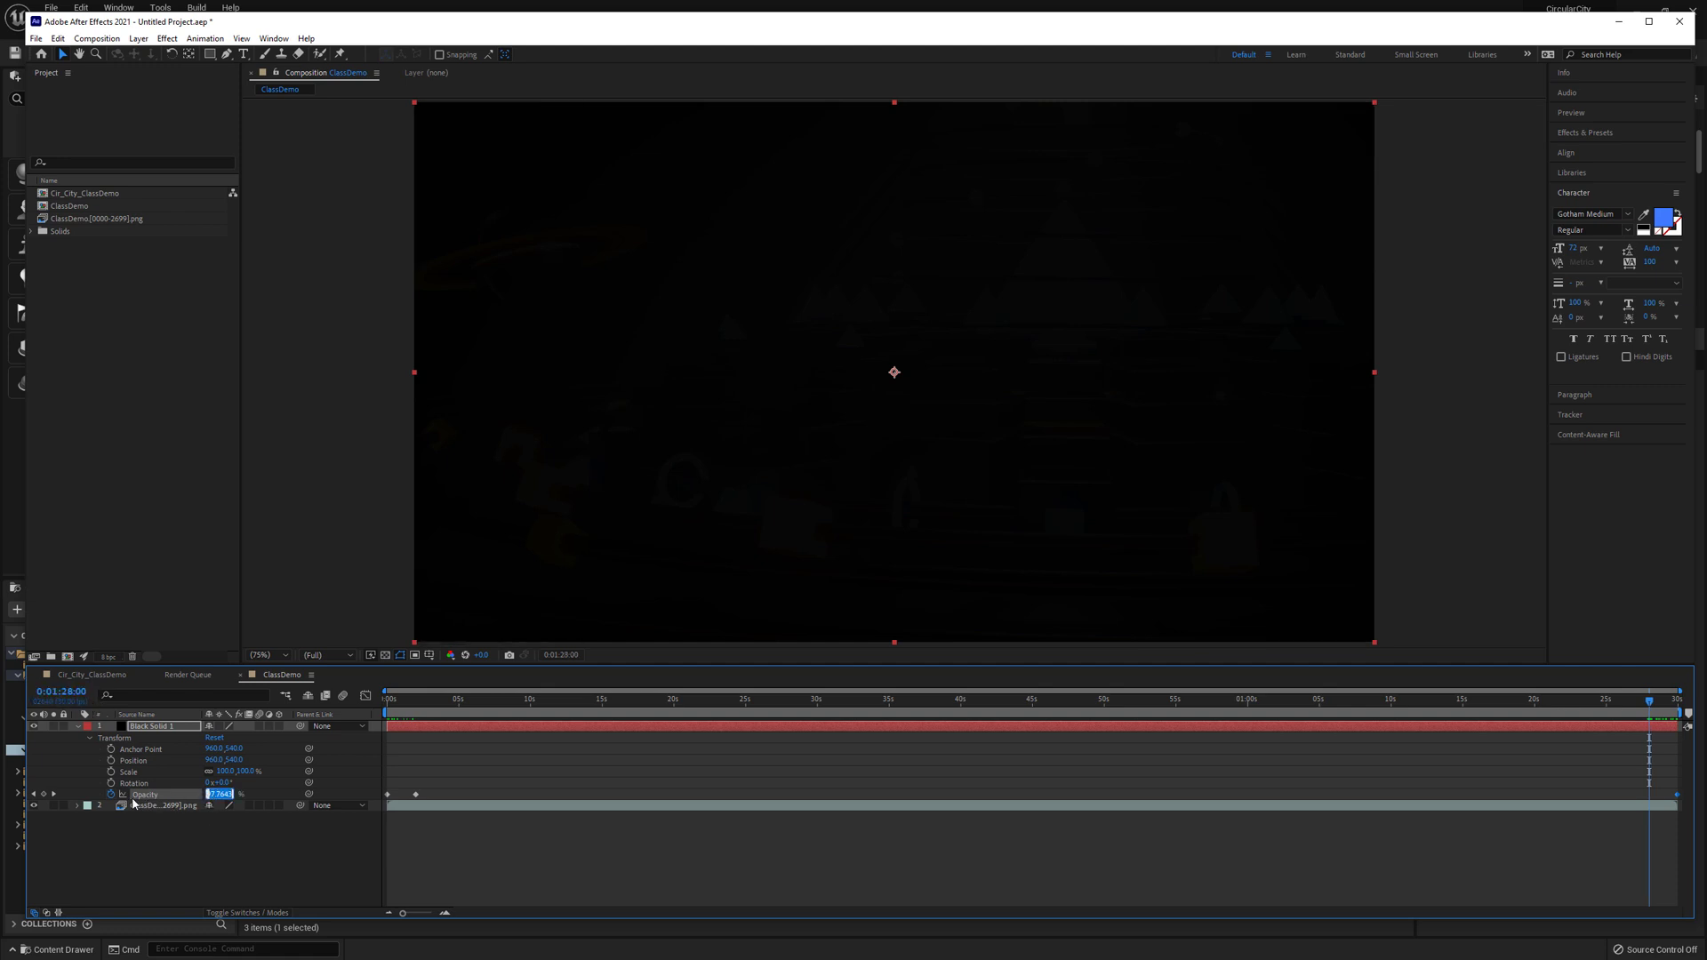
pyautogui.write('0')
pyautogui.press('Return')
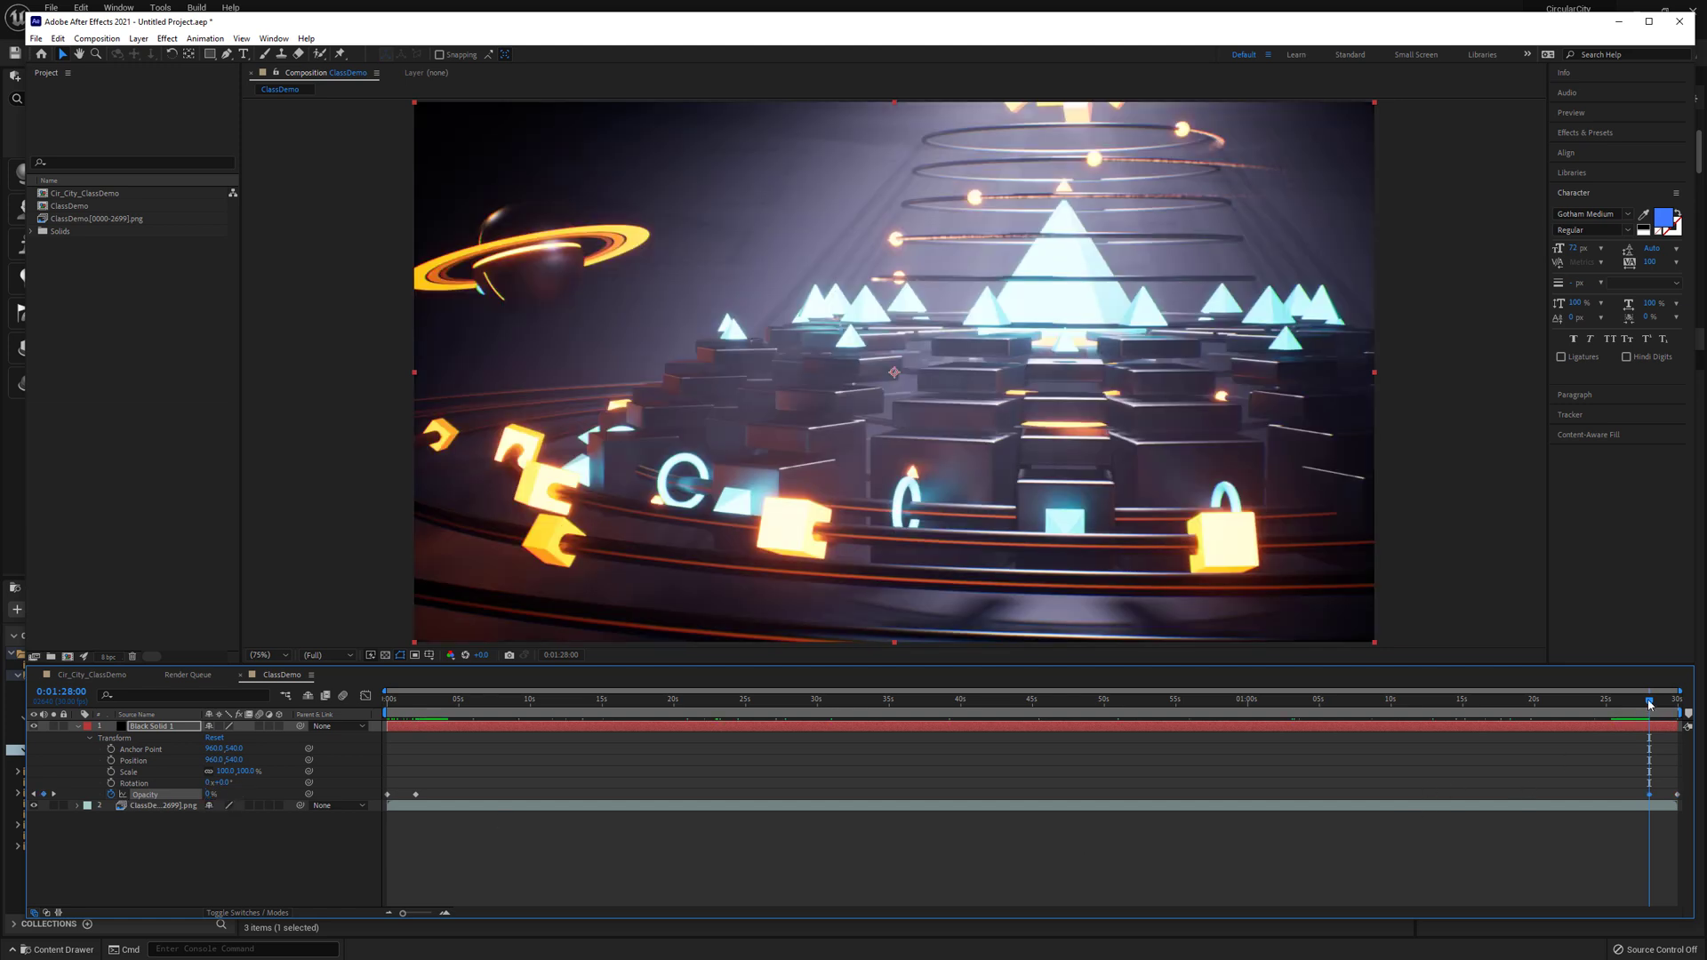
# Preview the fades from 0:01:25:15 across the loop point into the opening seconds and return the playhead to the start.
pyautogui.moveTo(1650, 702); pyautogui.dragTo(1613, 701)
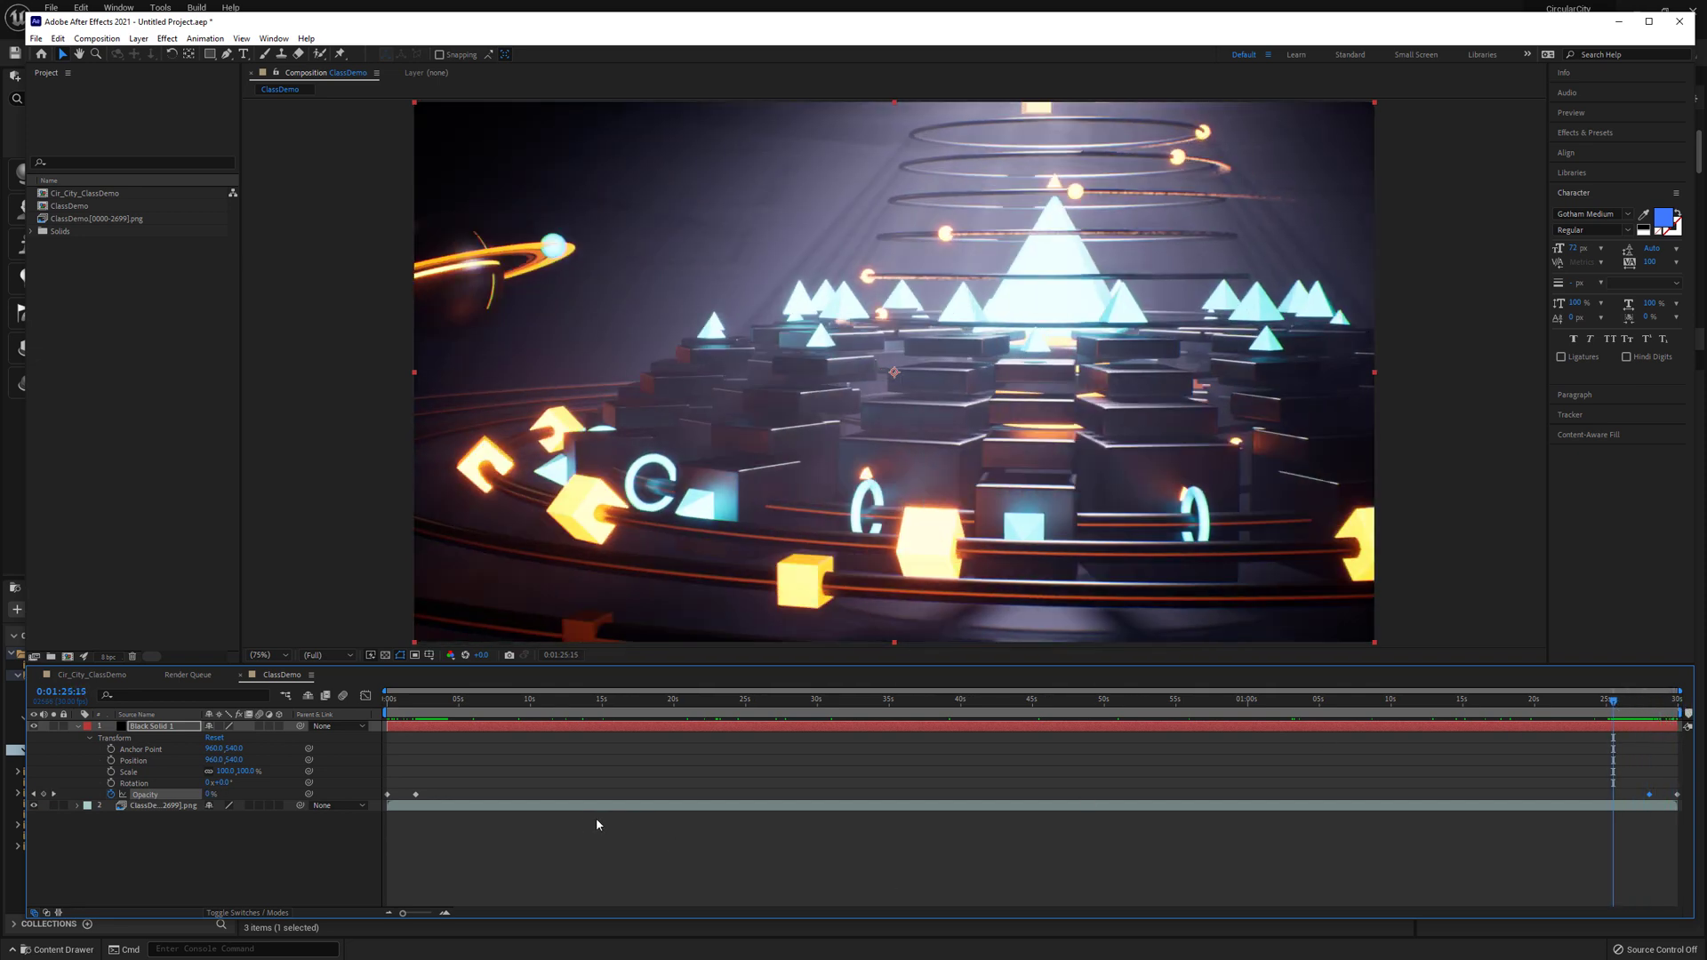
pyautogui.press('space')
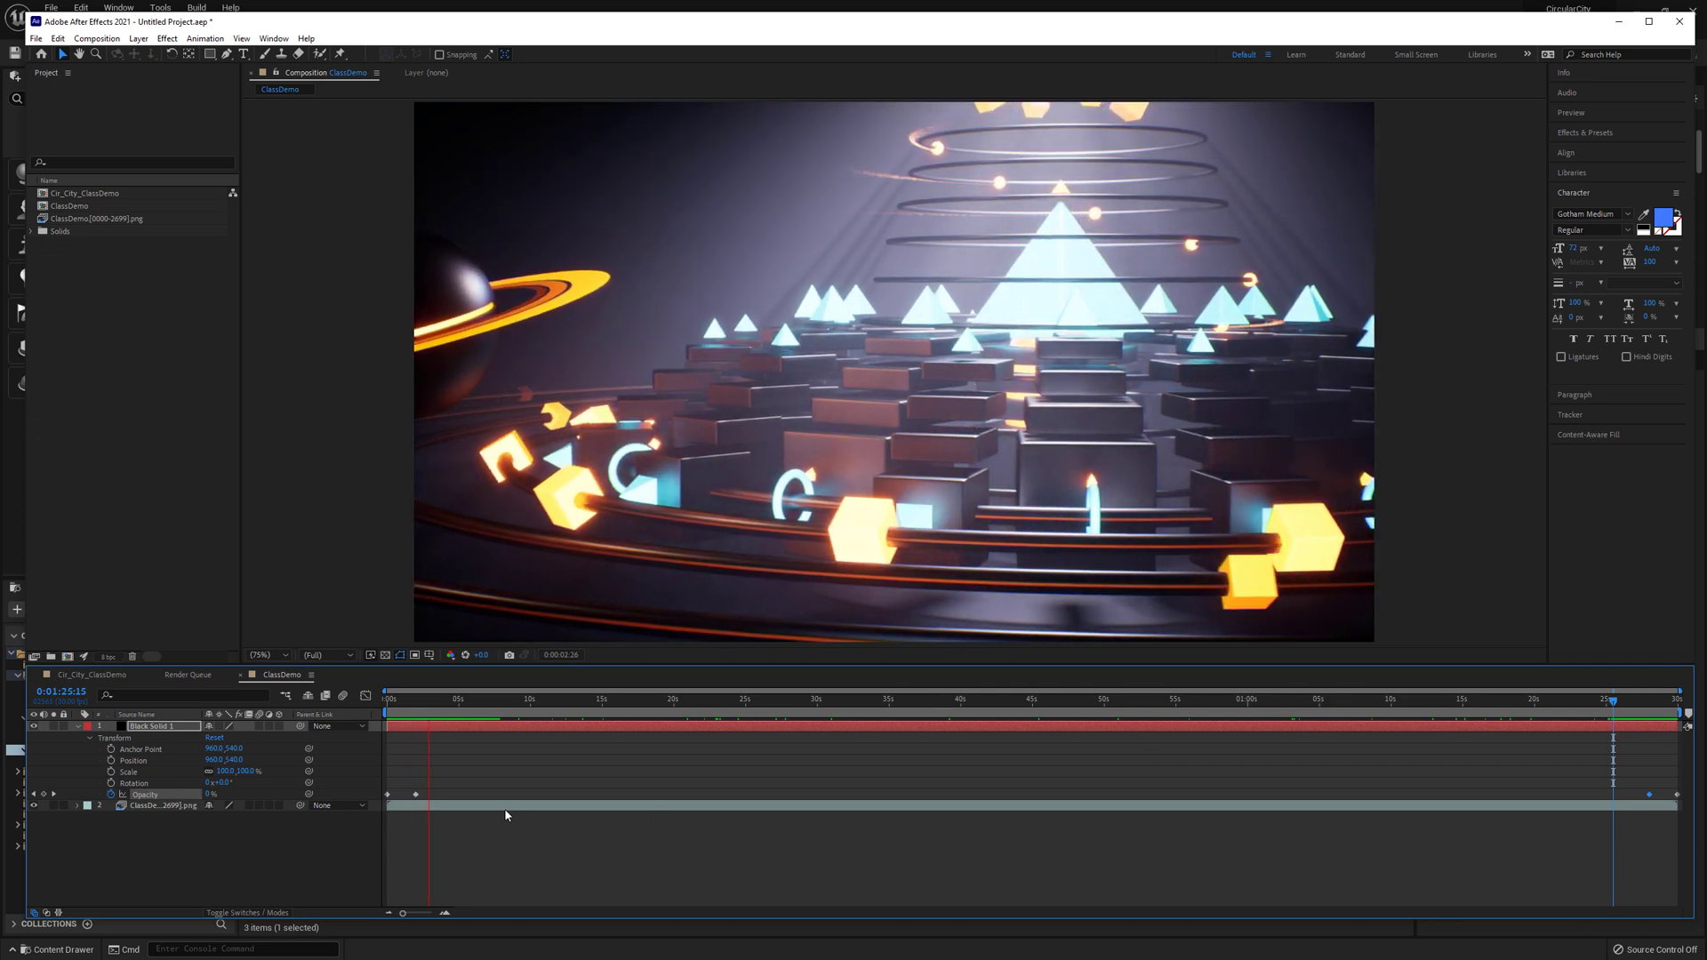
pyautogui.press('space')
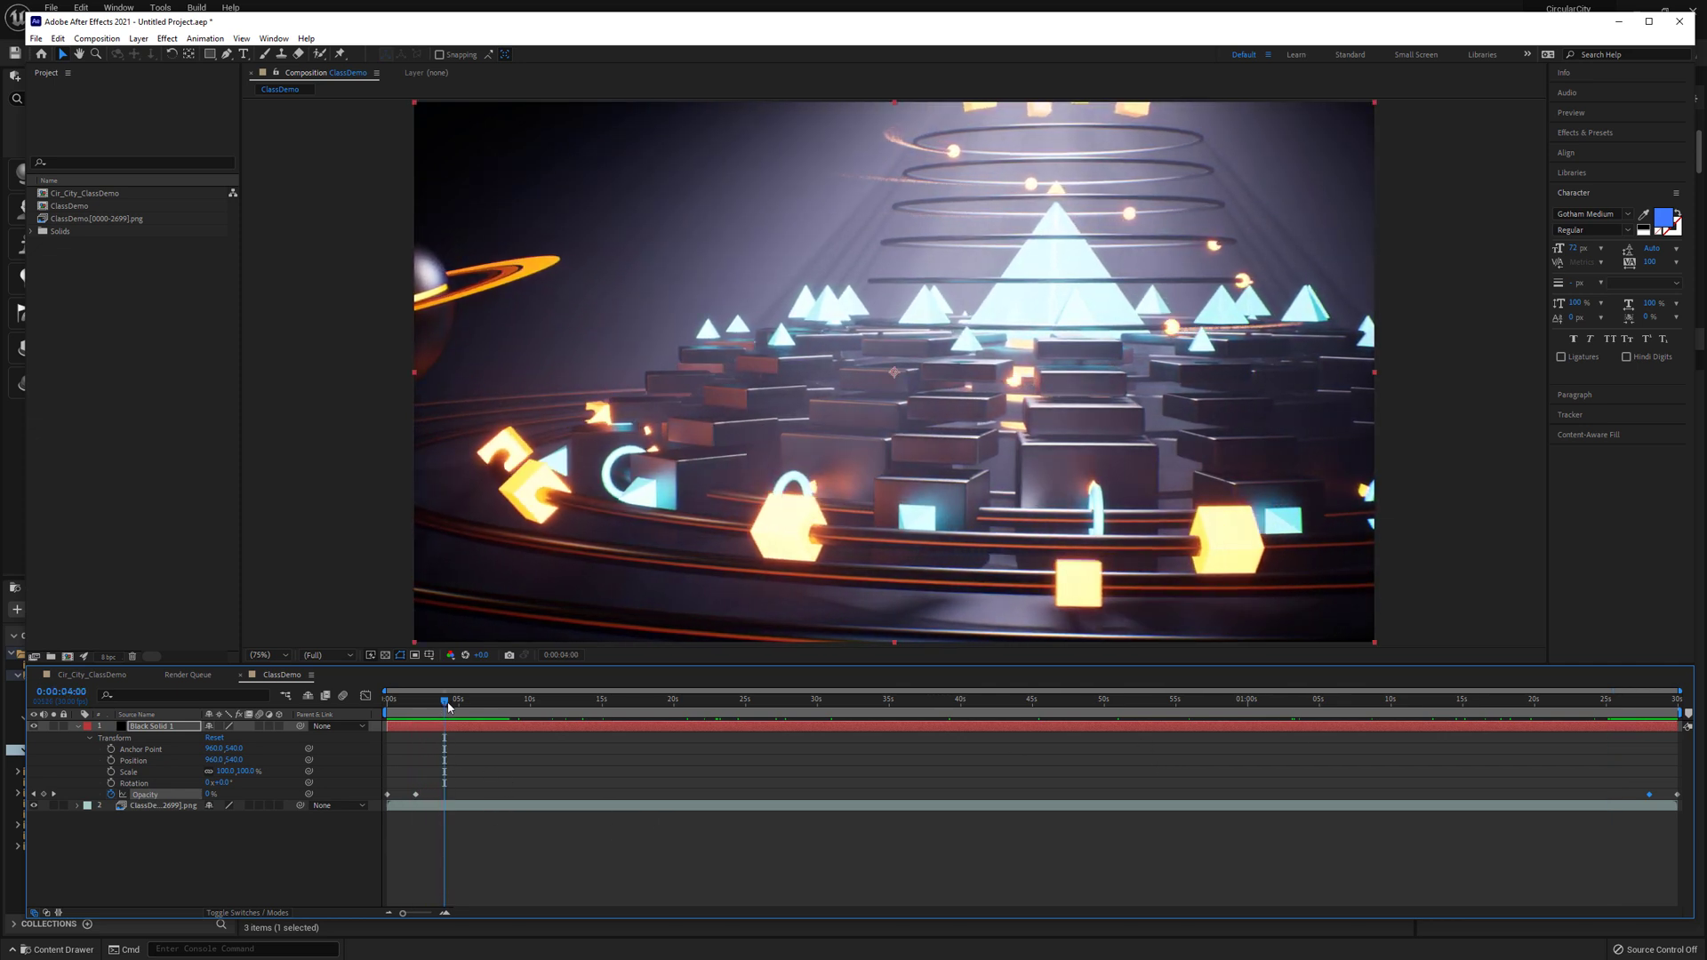
pyautogui.moveTo(449, 707); pyautogui.dragTo(373, 707)
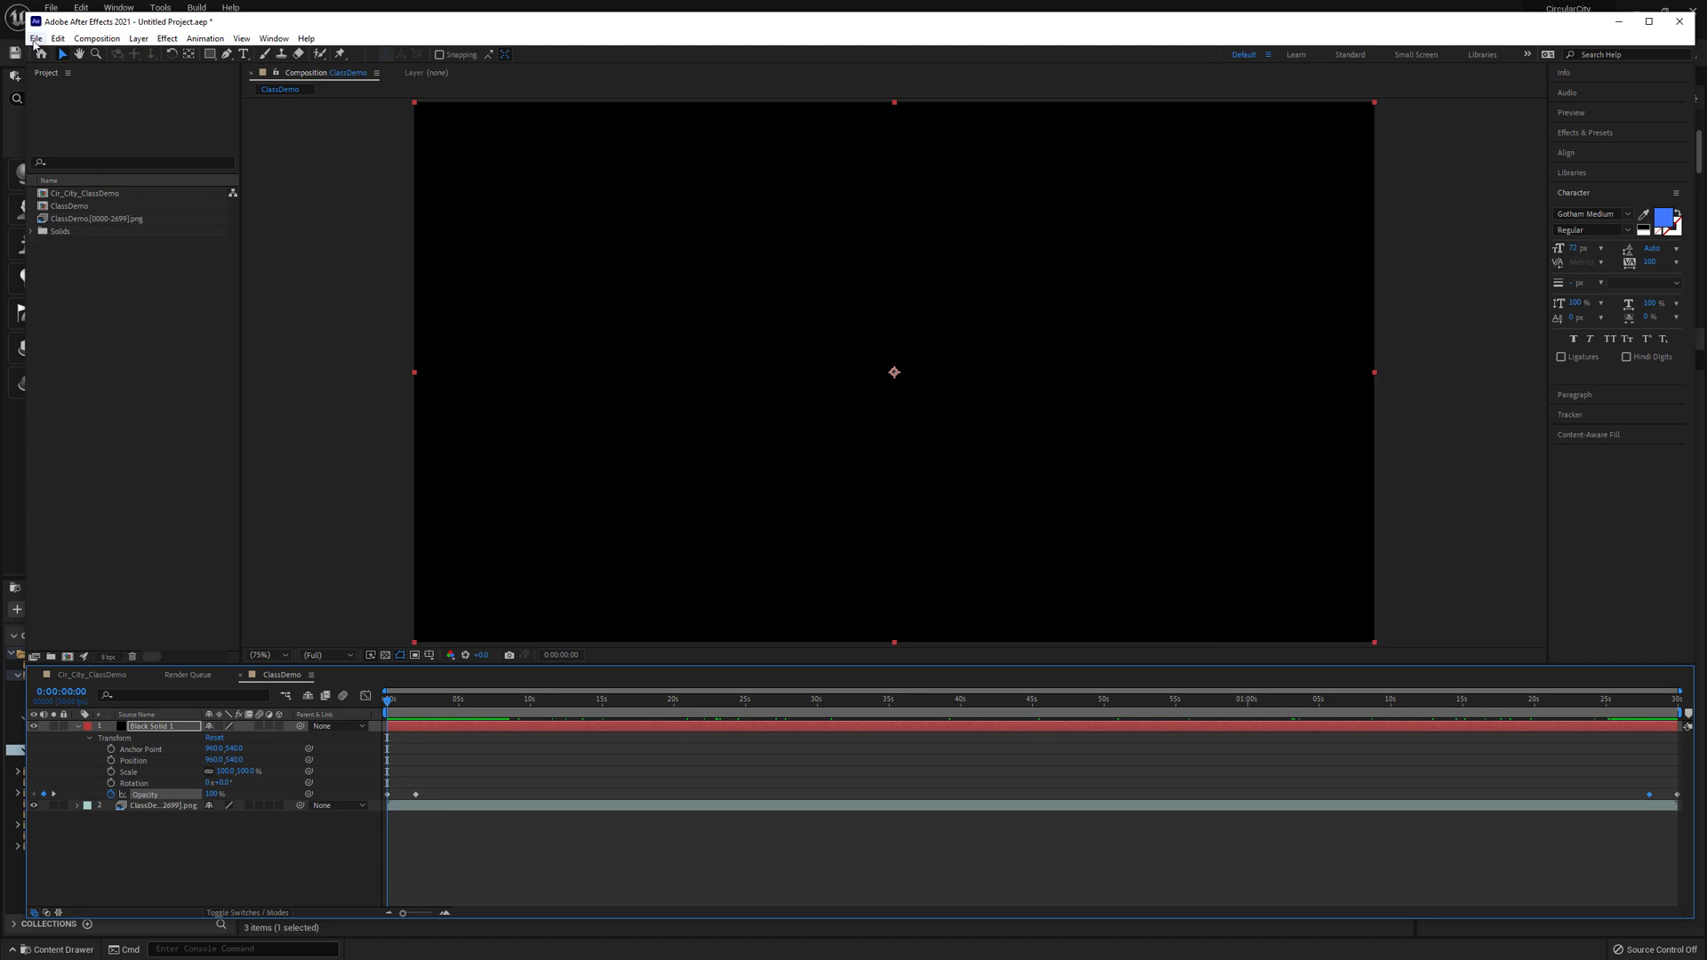
# Save the project as CirCity_ClassDemo.aep in the MovieRenders folder.
pyautogui.click(36, 39)
pyautogui.moveTo(189, 176)
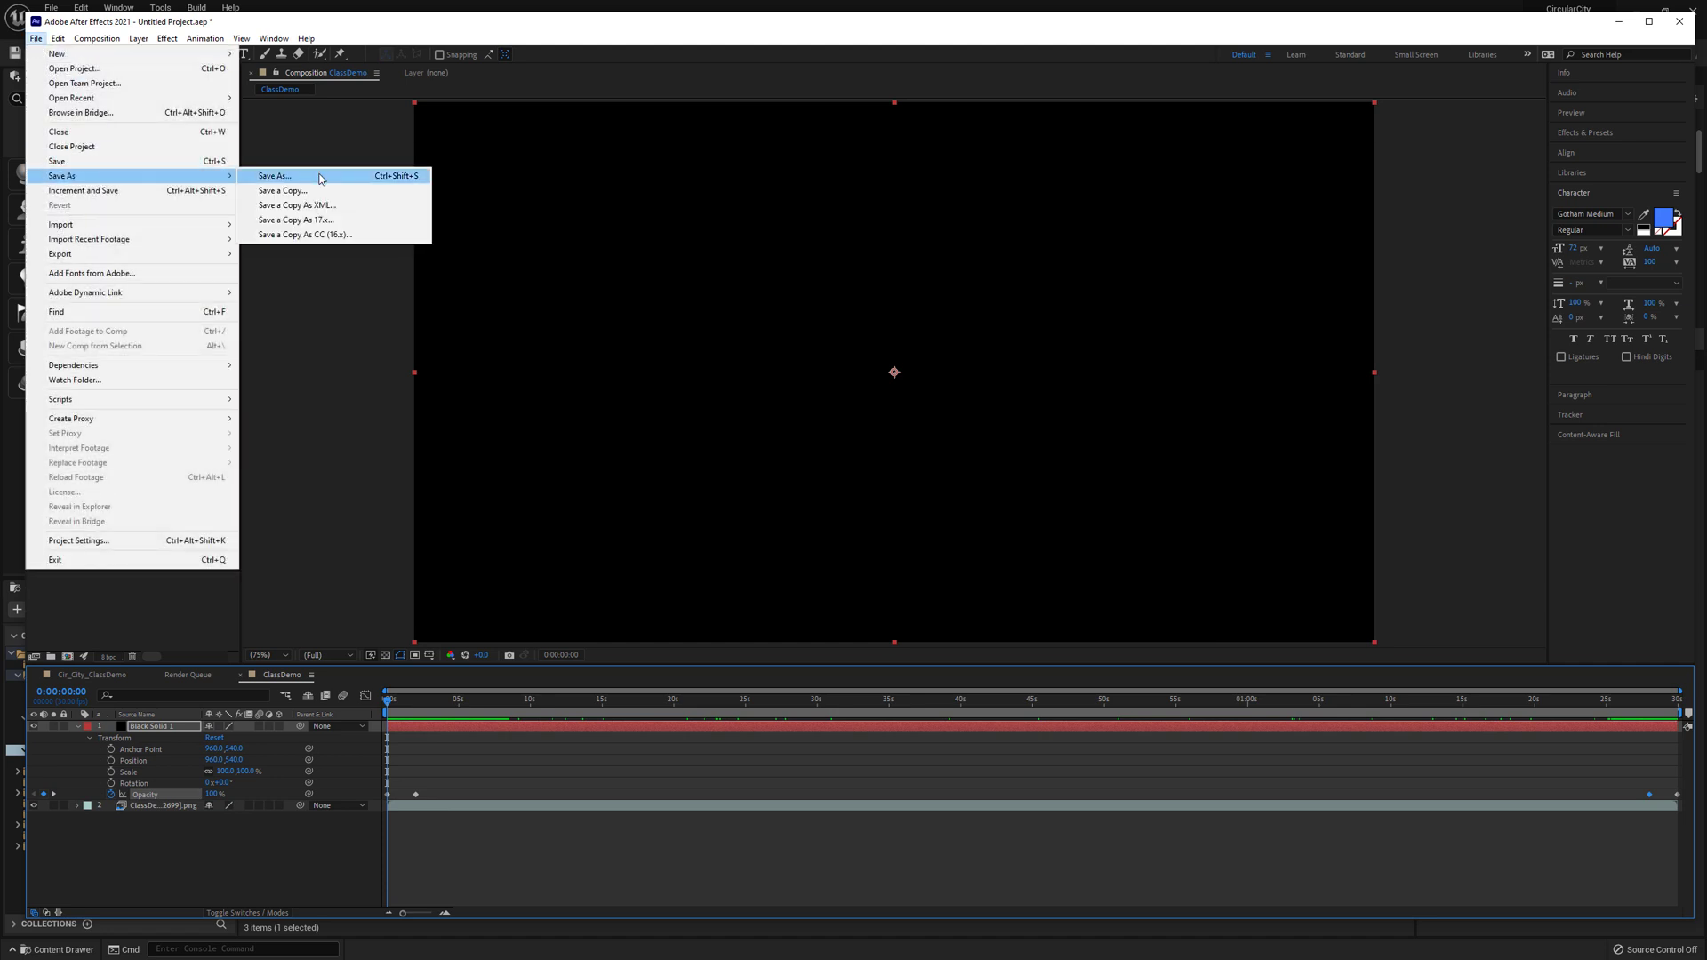
pyautogui.click(285, 175)
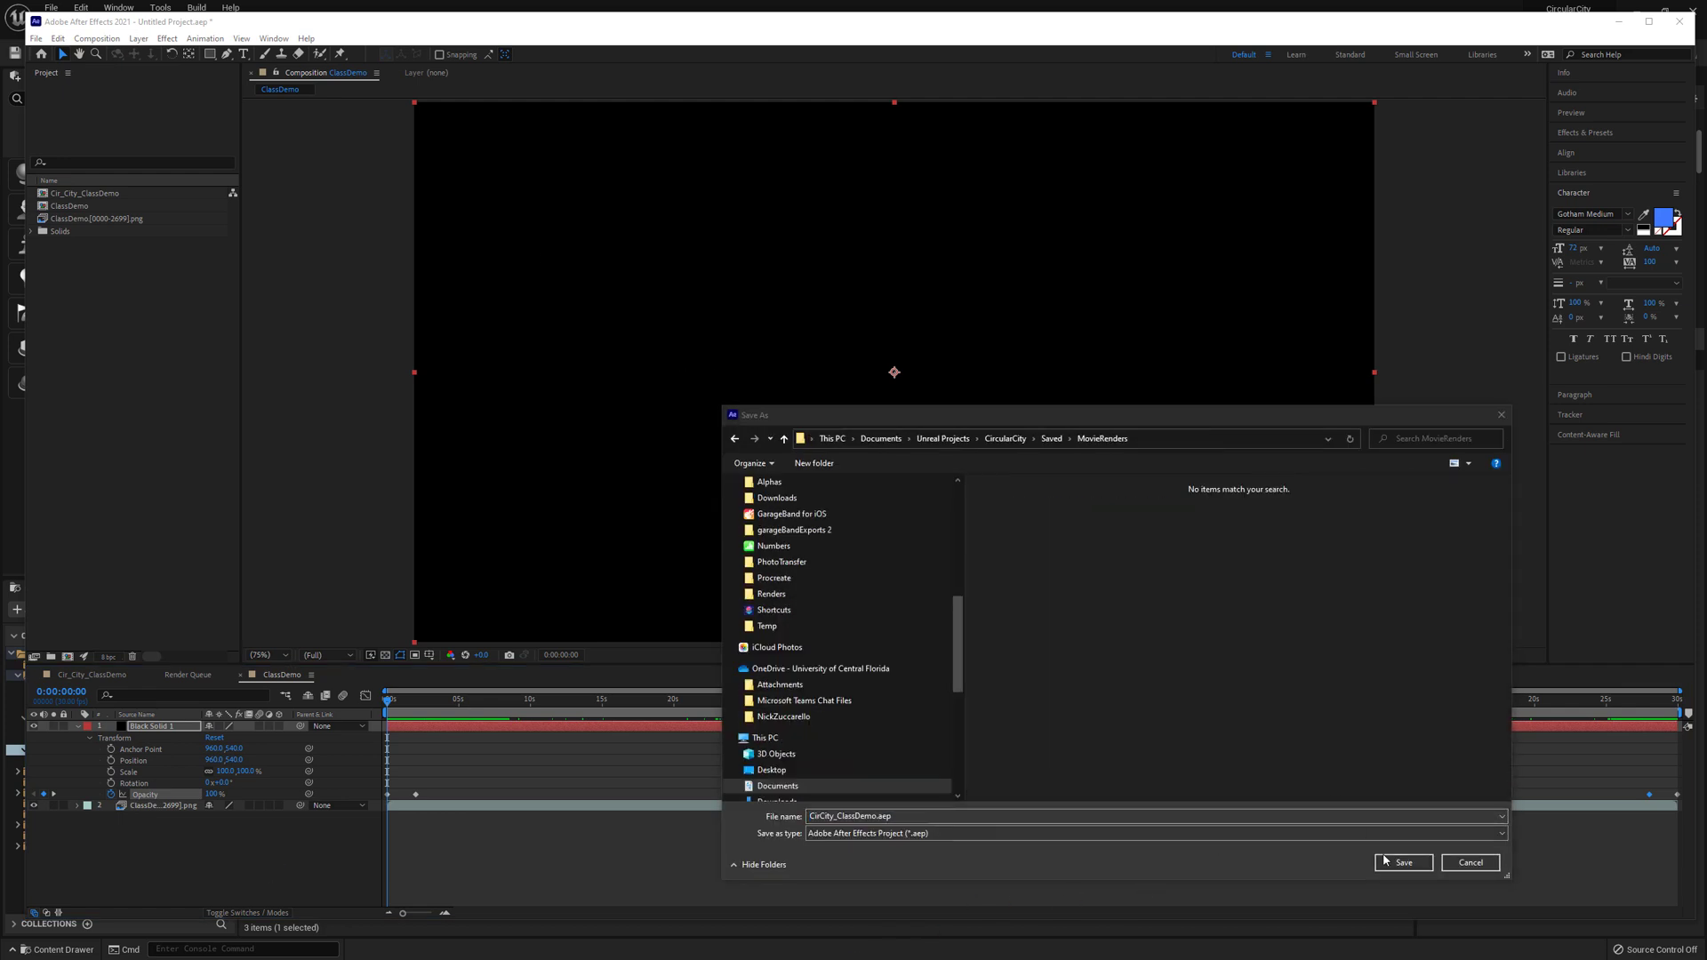
pyautogui.click(1403, 862)
# Send the ClassDemo composition to the Adobe Media Encoder queue.
pyautogui.moveTo(443, 699)
pyautogui.mouseDown()
pyautogui.moveTo(459, 699)
pyautogui.moveTo(372, 713)
pyautogui.moveTo(448, 703)
pyautogui.mouseUp()
pyautogui.click(36, 38)
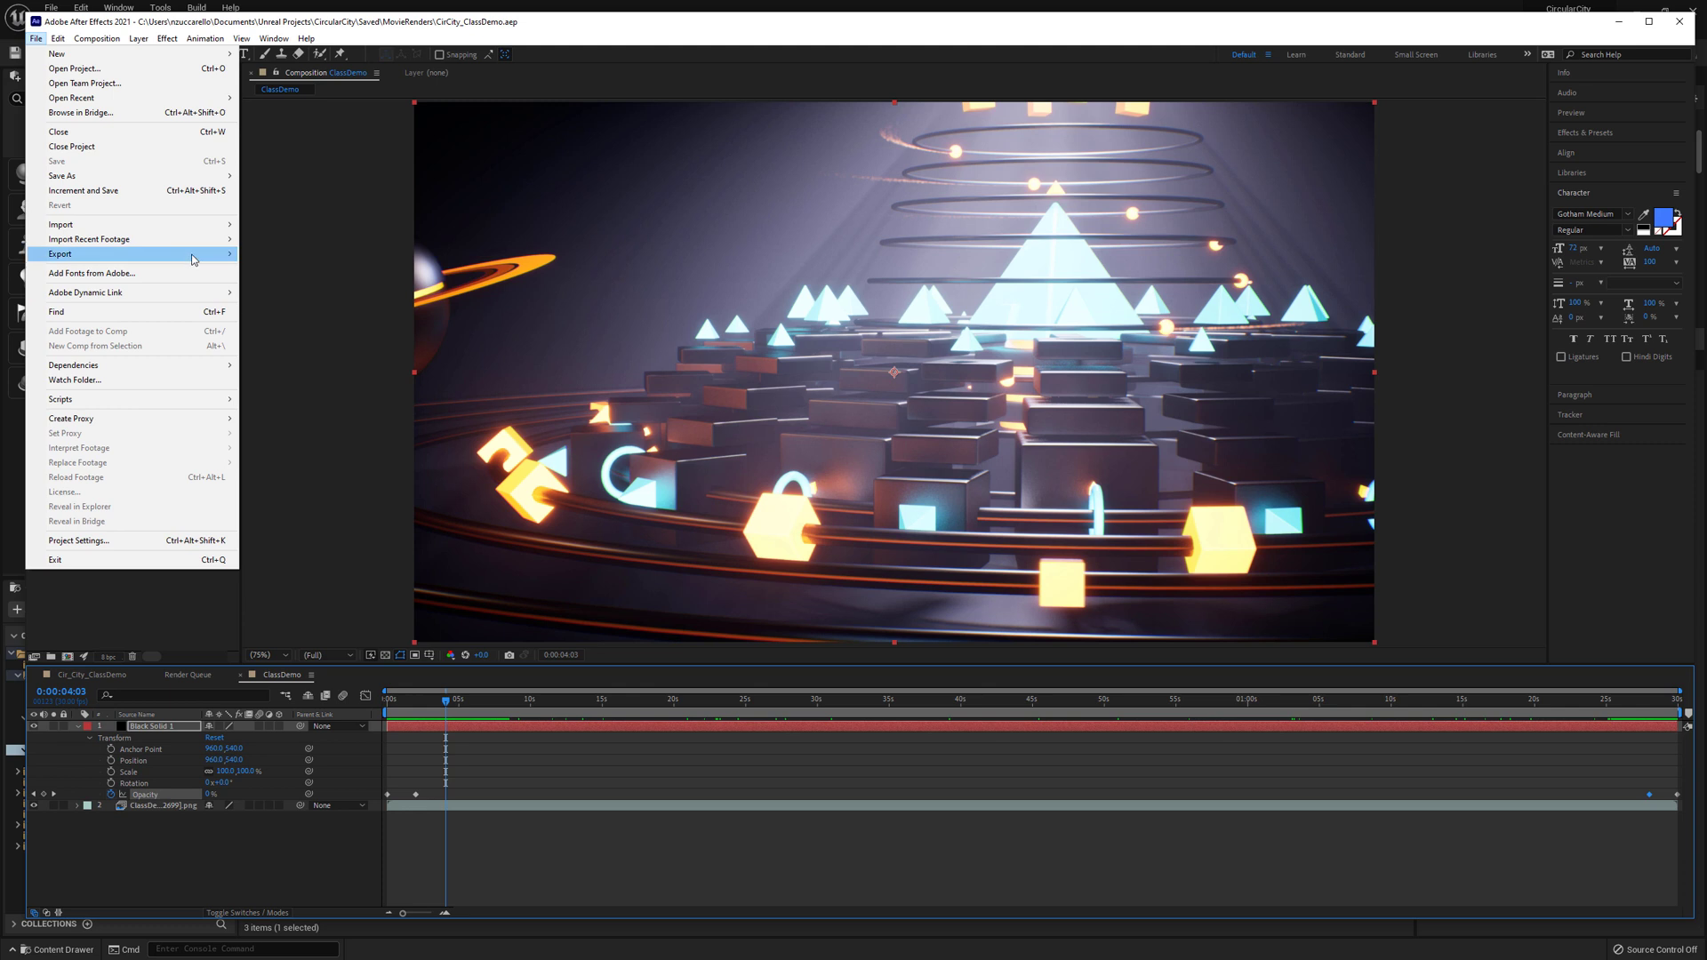
pyautogui.moveTo(194, 256)
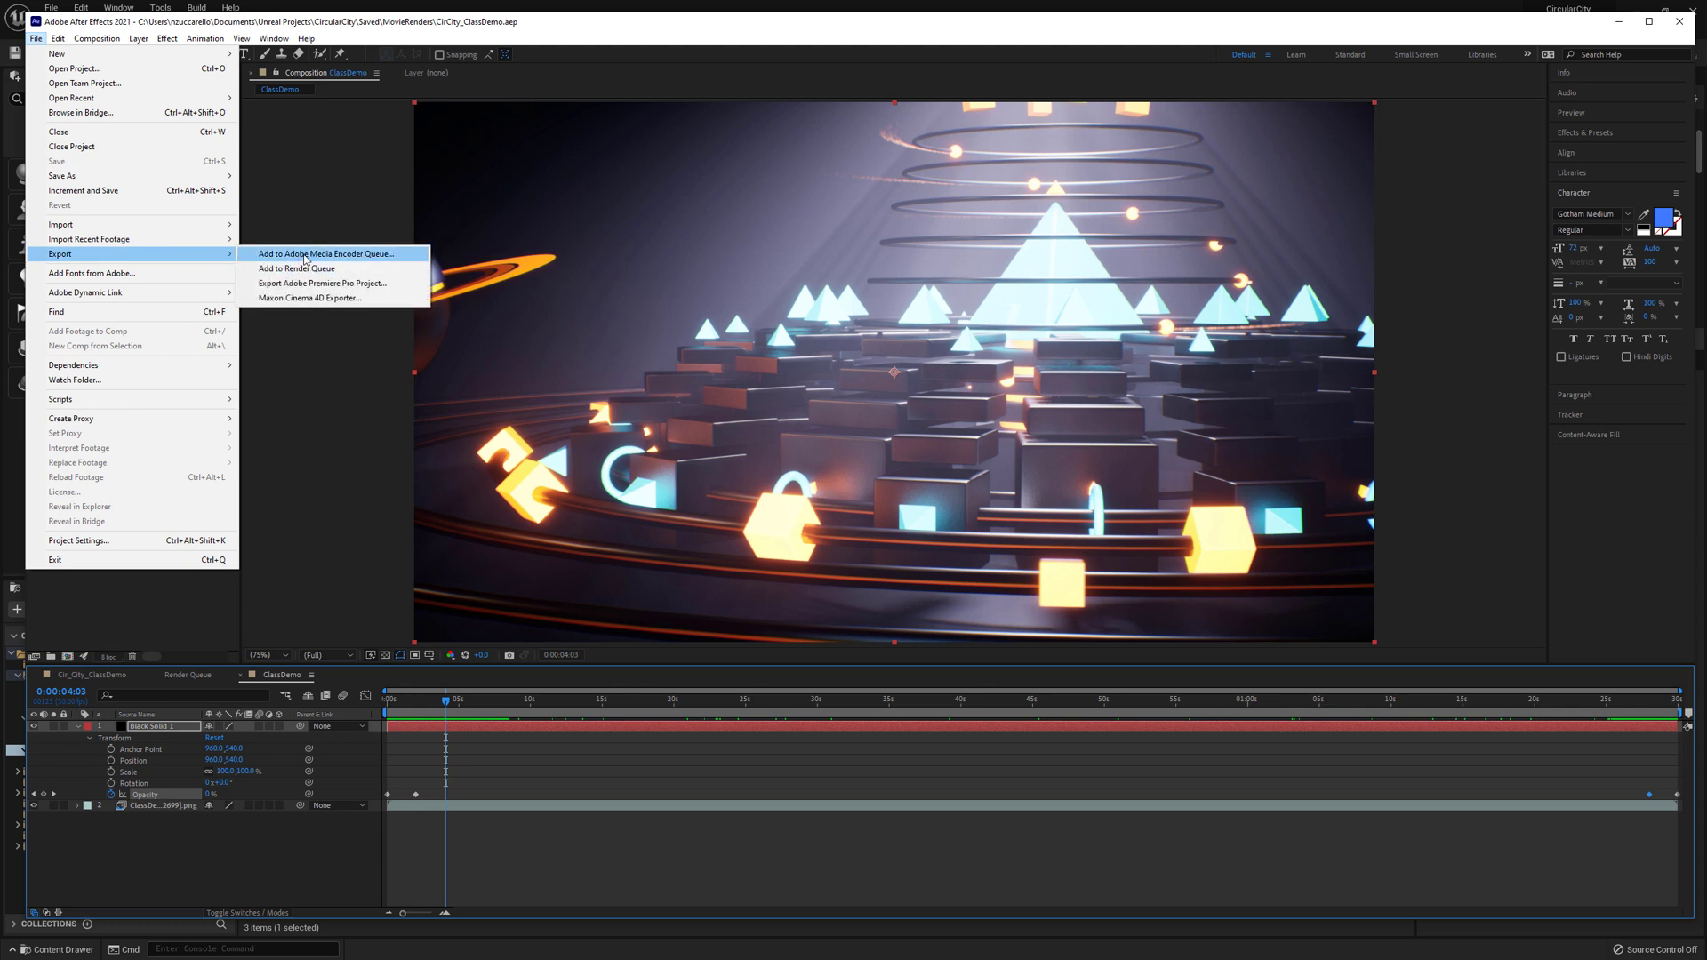
pyautogui.click(303, 257)
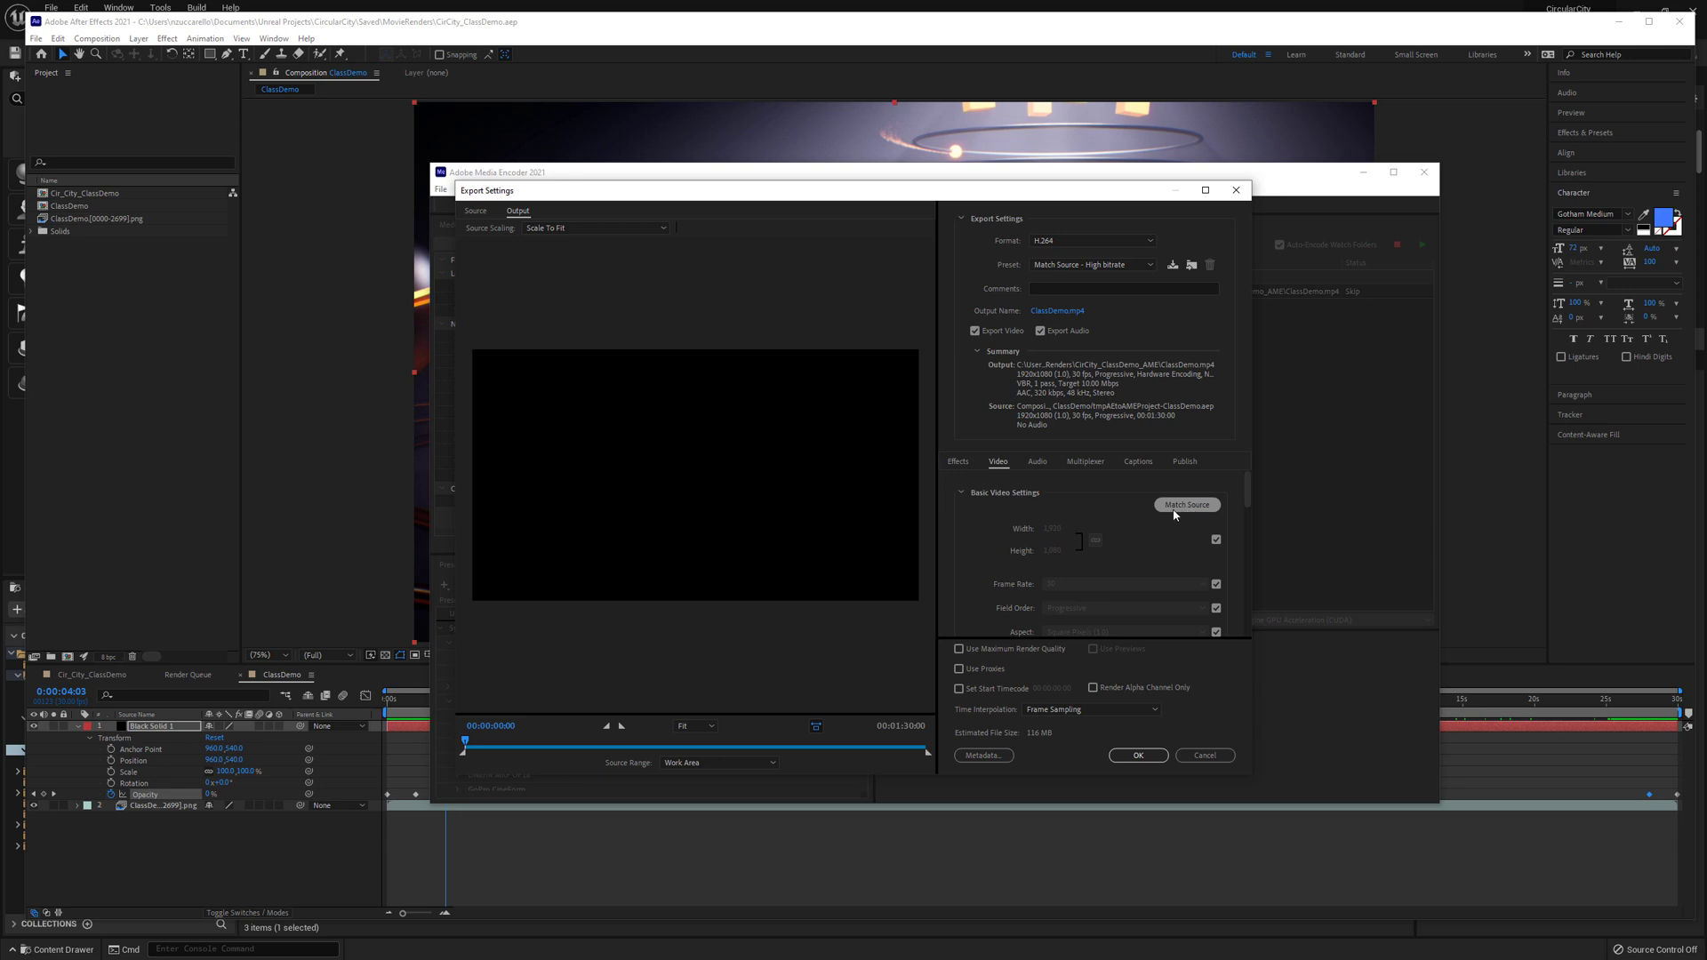
# Review the H.264 video export settings, enable Use Maximum Render Quality and accept the settings.
pyautogui.scroll(-2, 1189, 514)
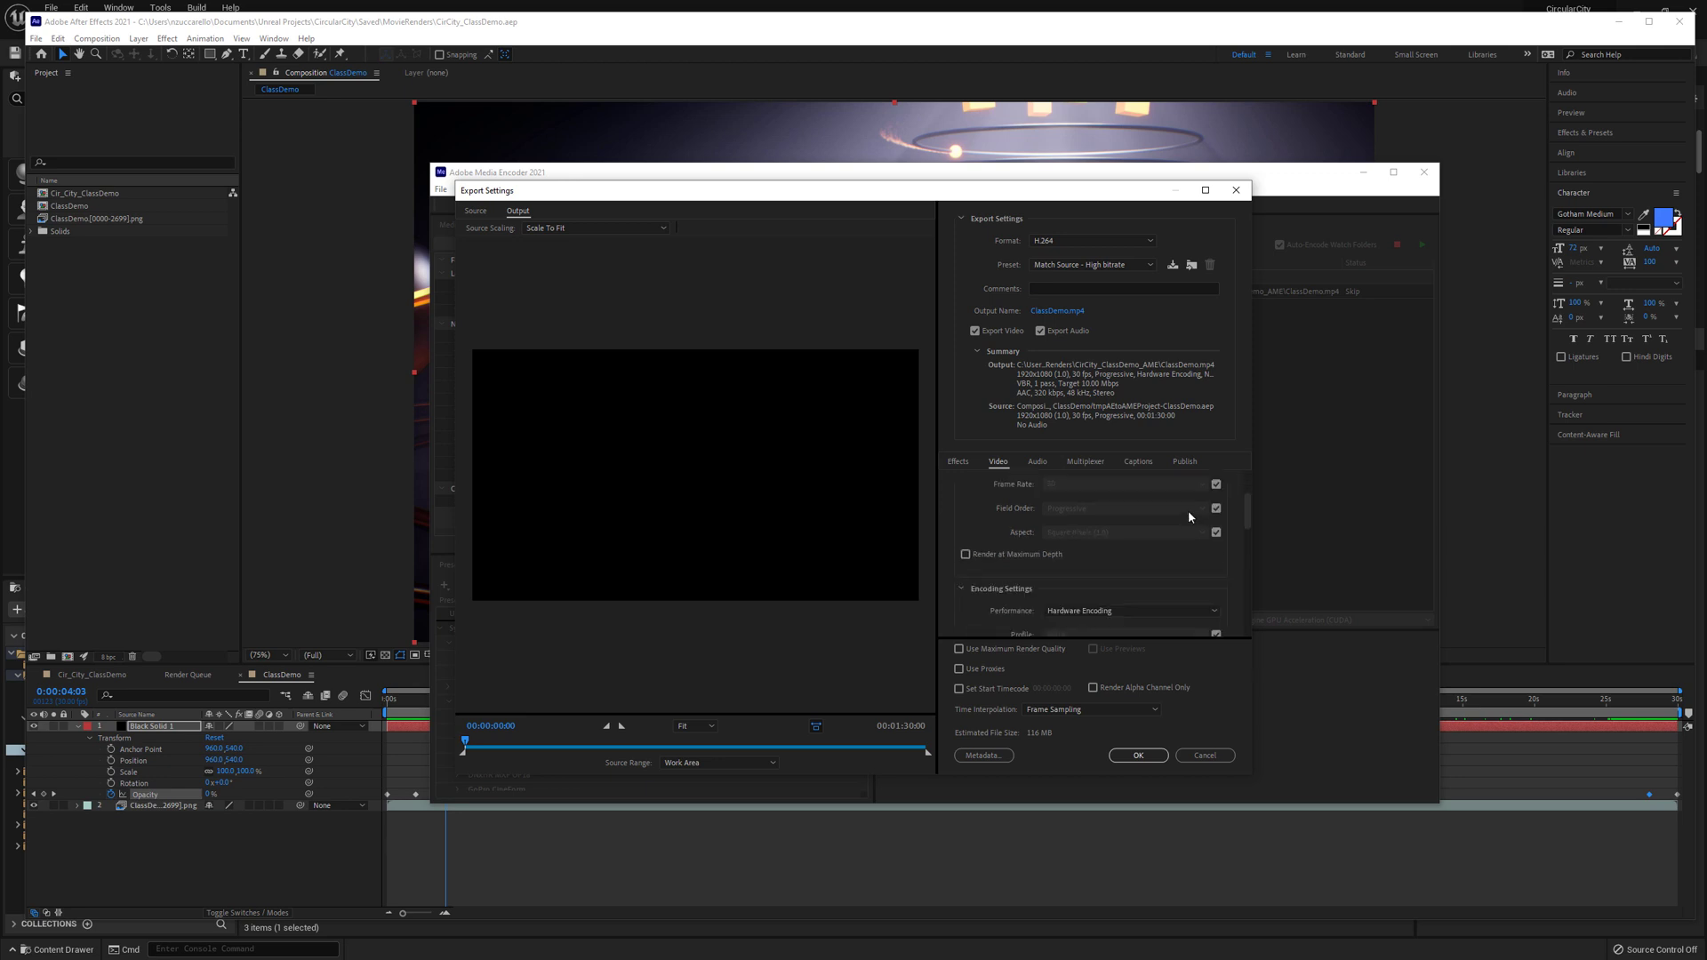
pyautogui.scroll(2, 1201, 494)
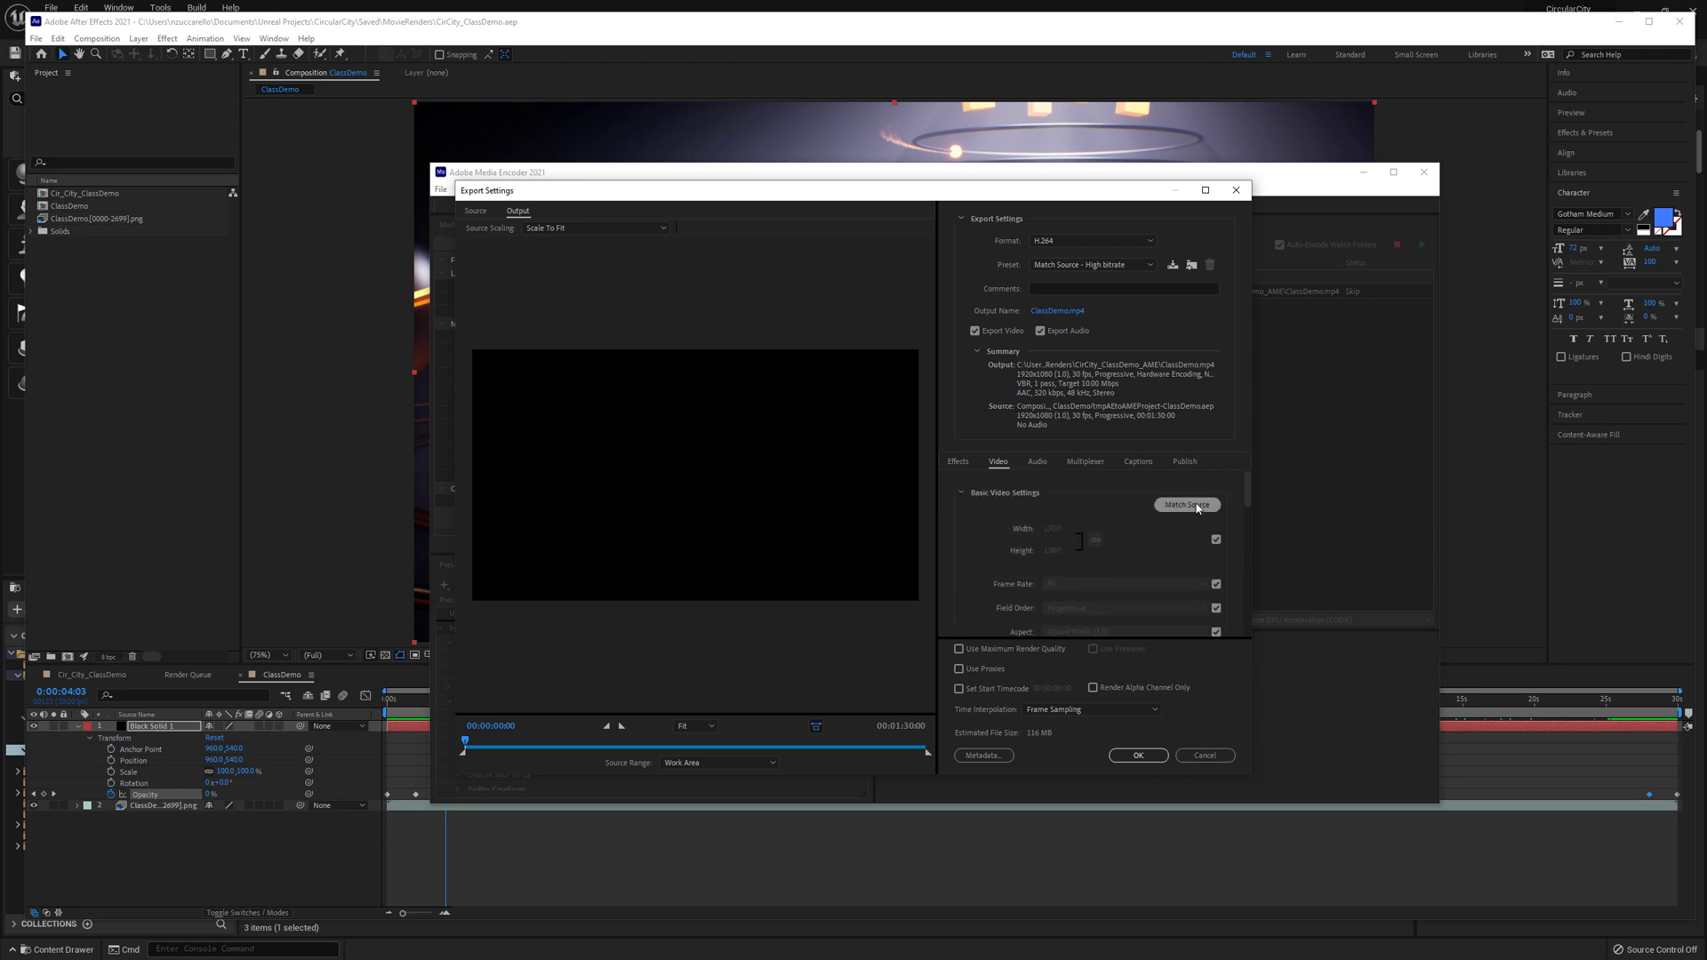
pyautogui.scroll(-4, 1183, 585)
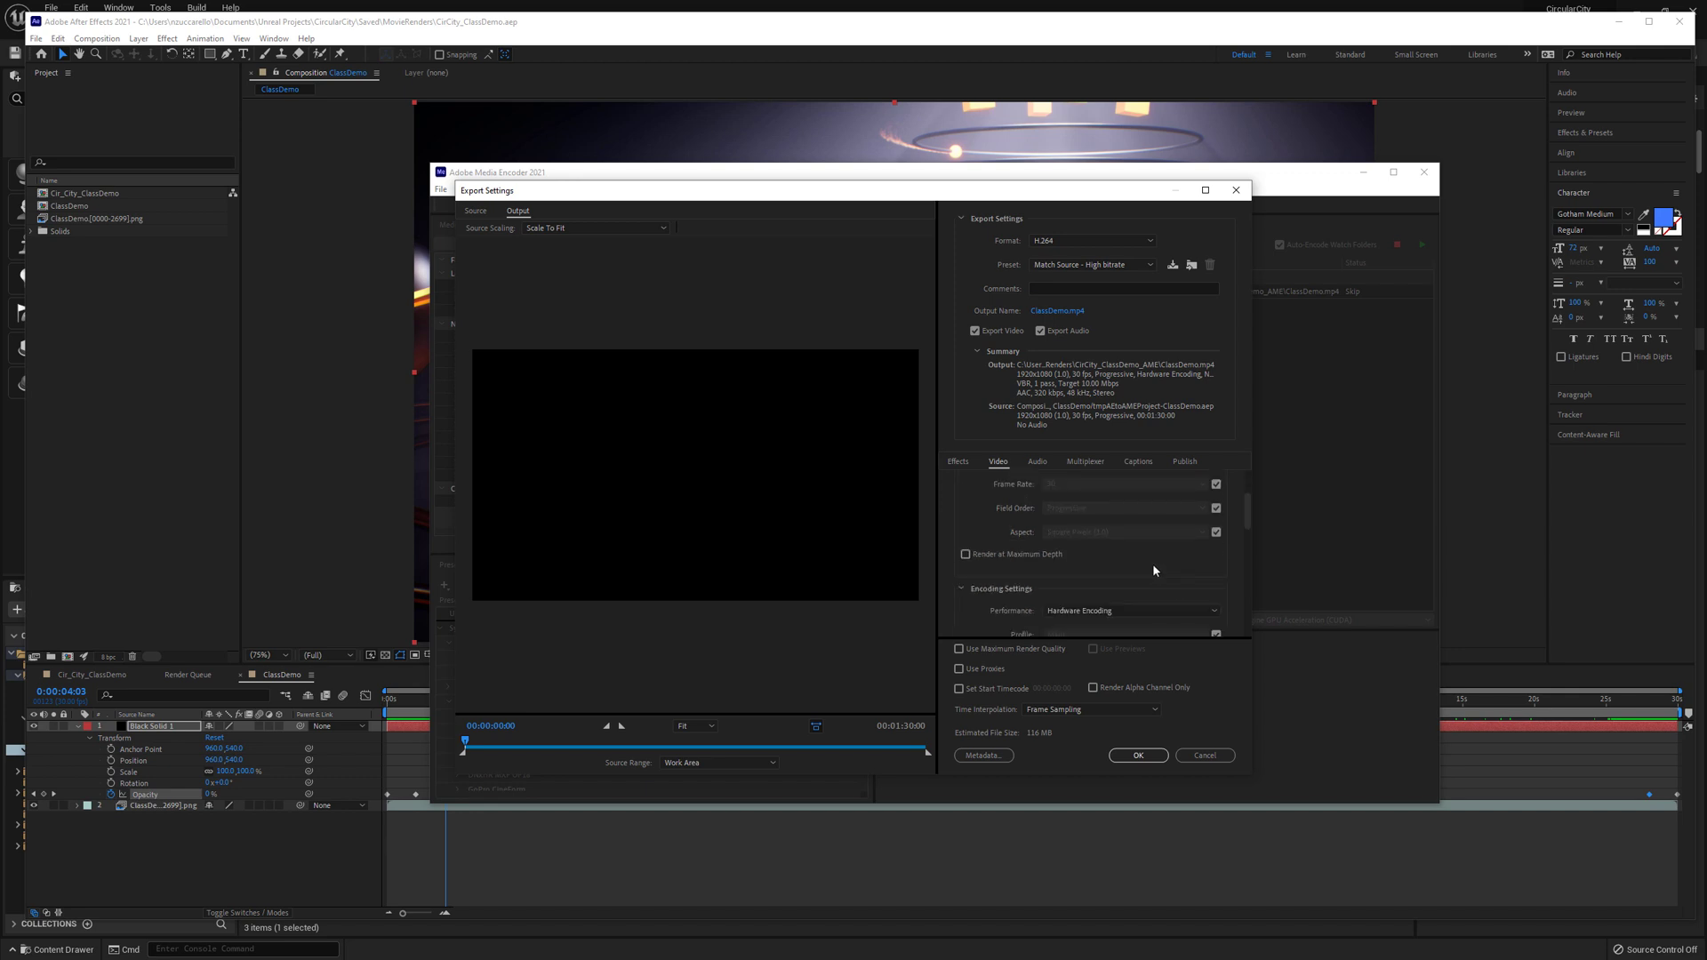
pyautogui.scroll(-2, 1152, 565)
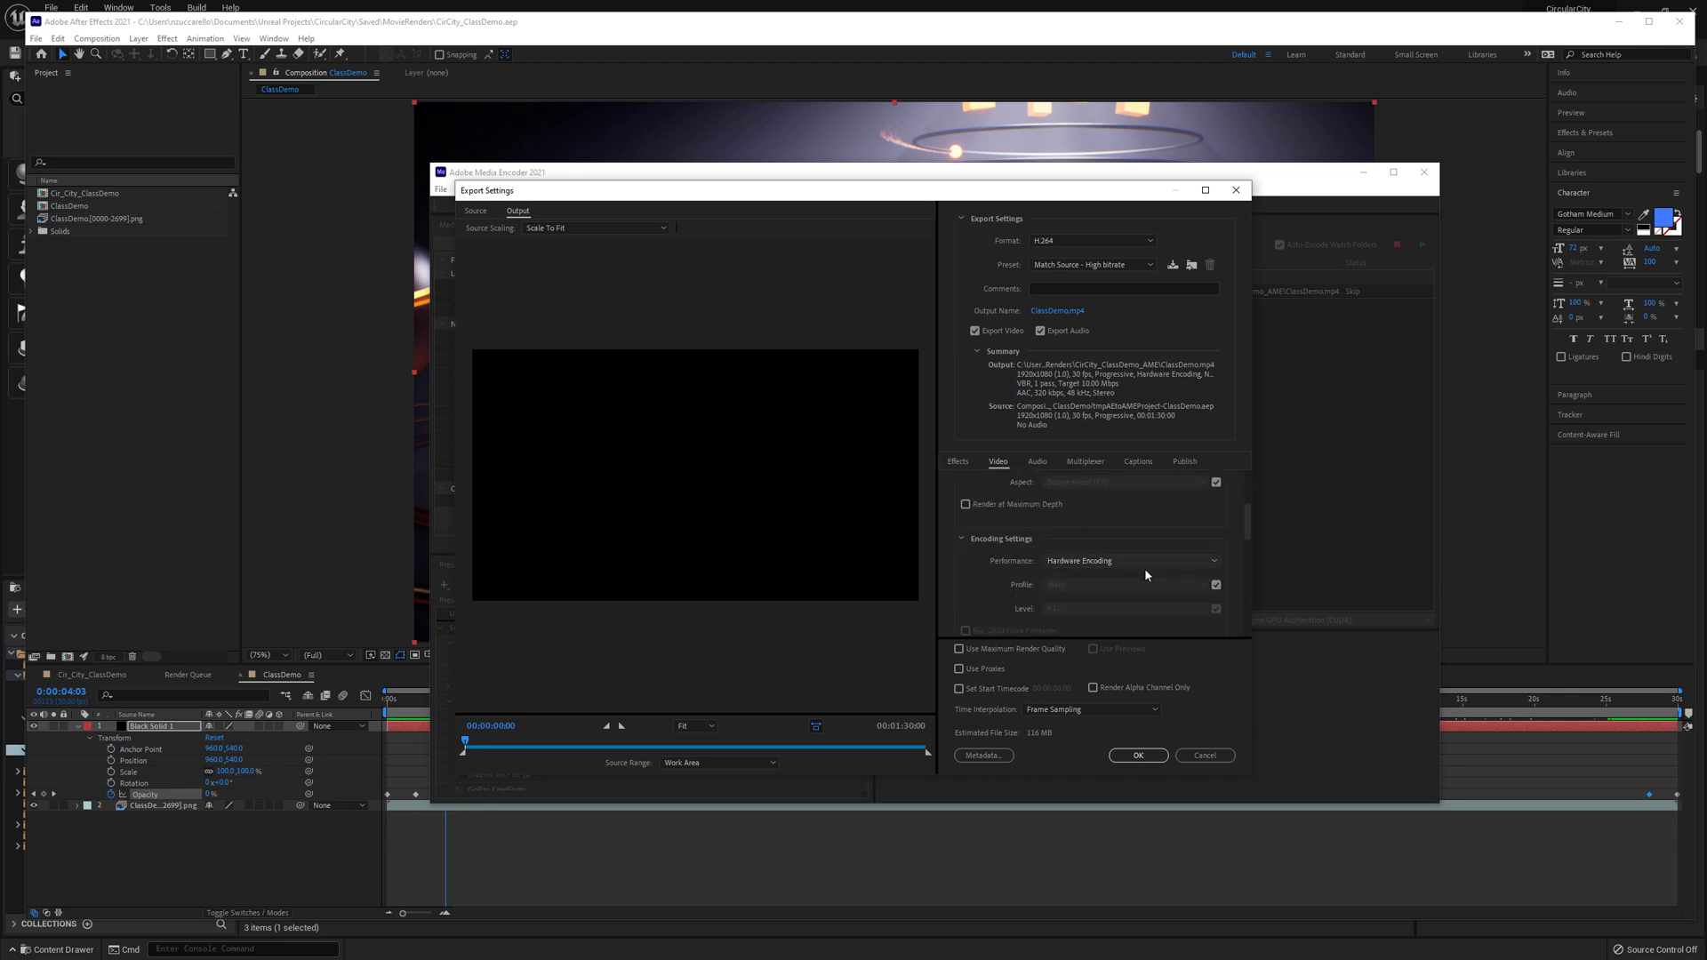
pyautogui.click(960, 650)
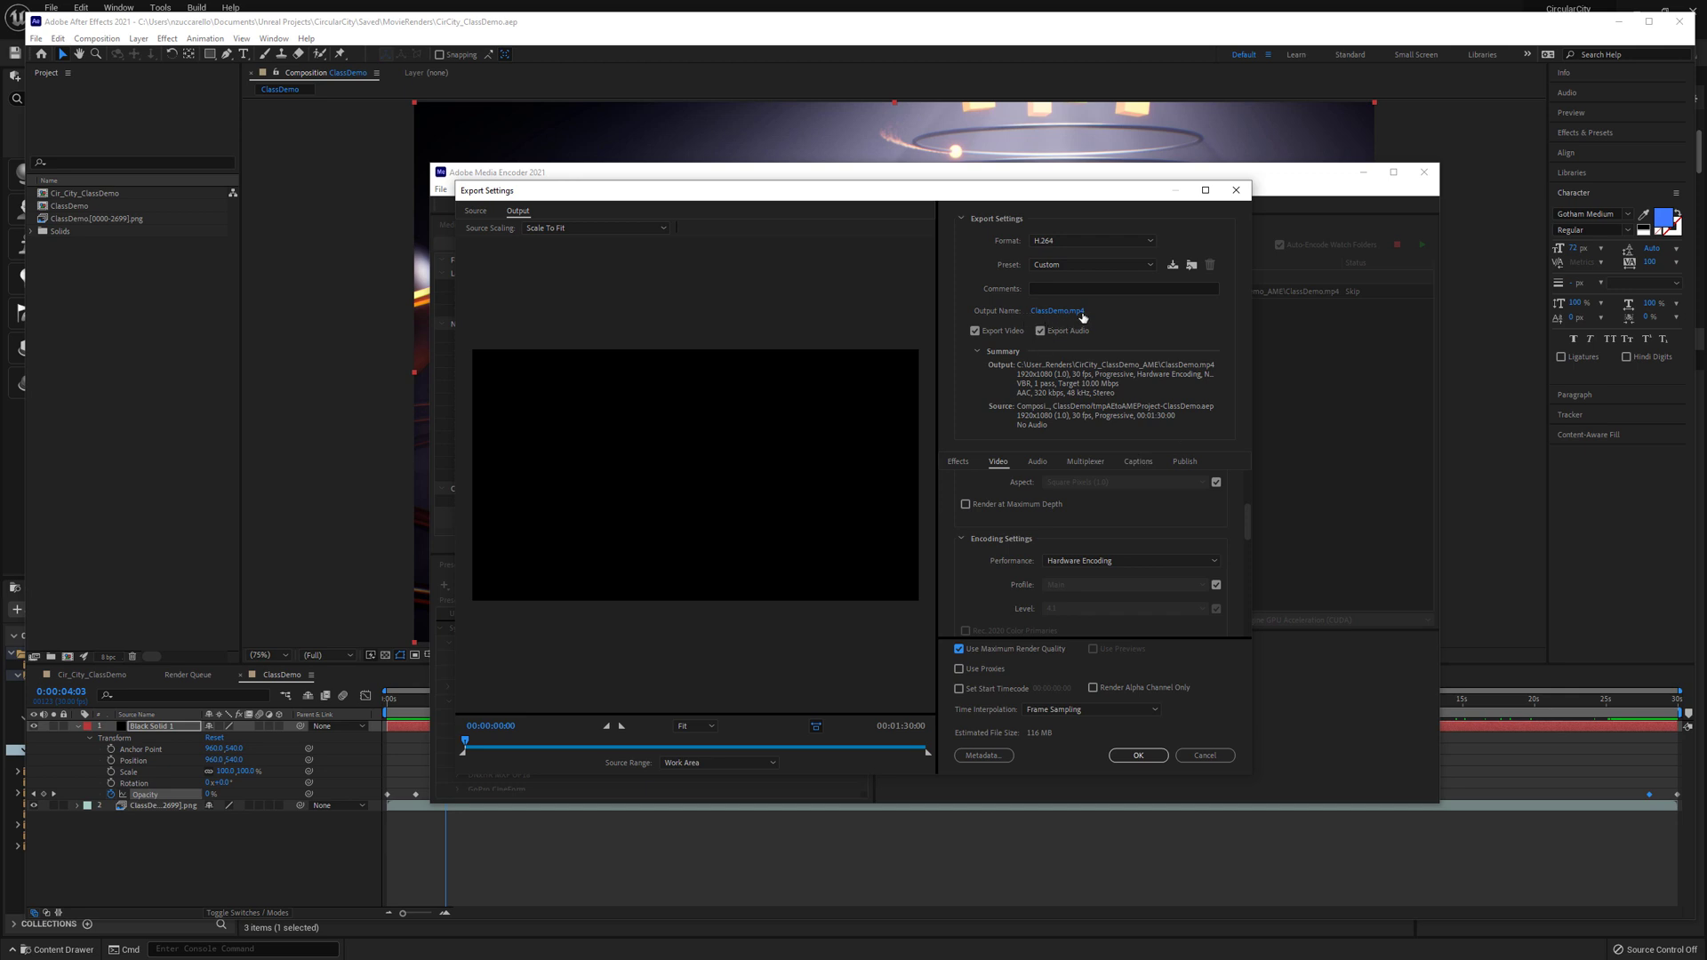
pyautogui.click(1138, 756)
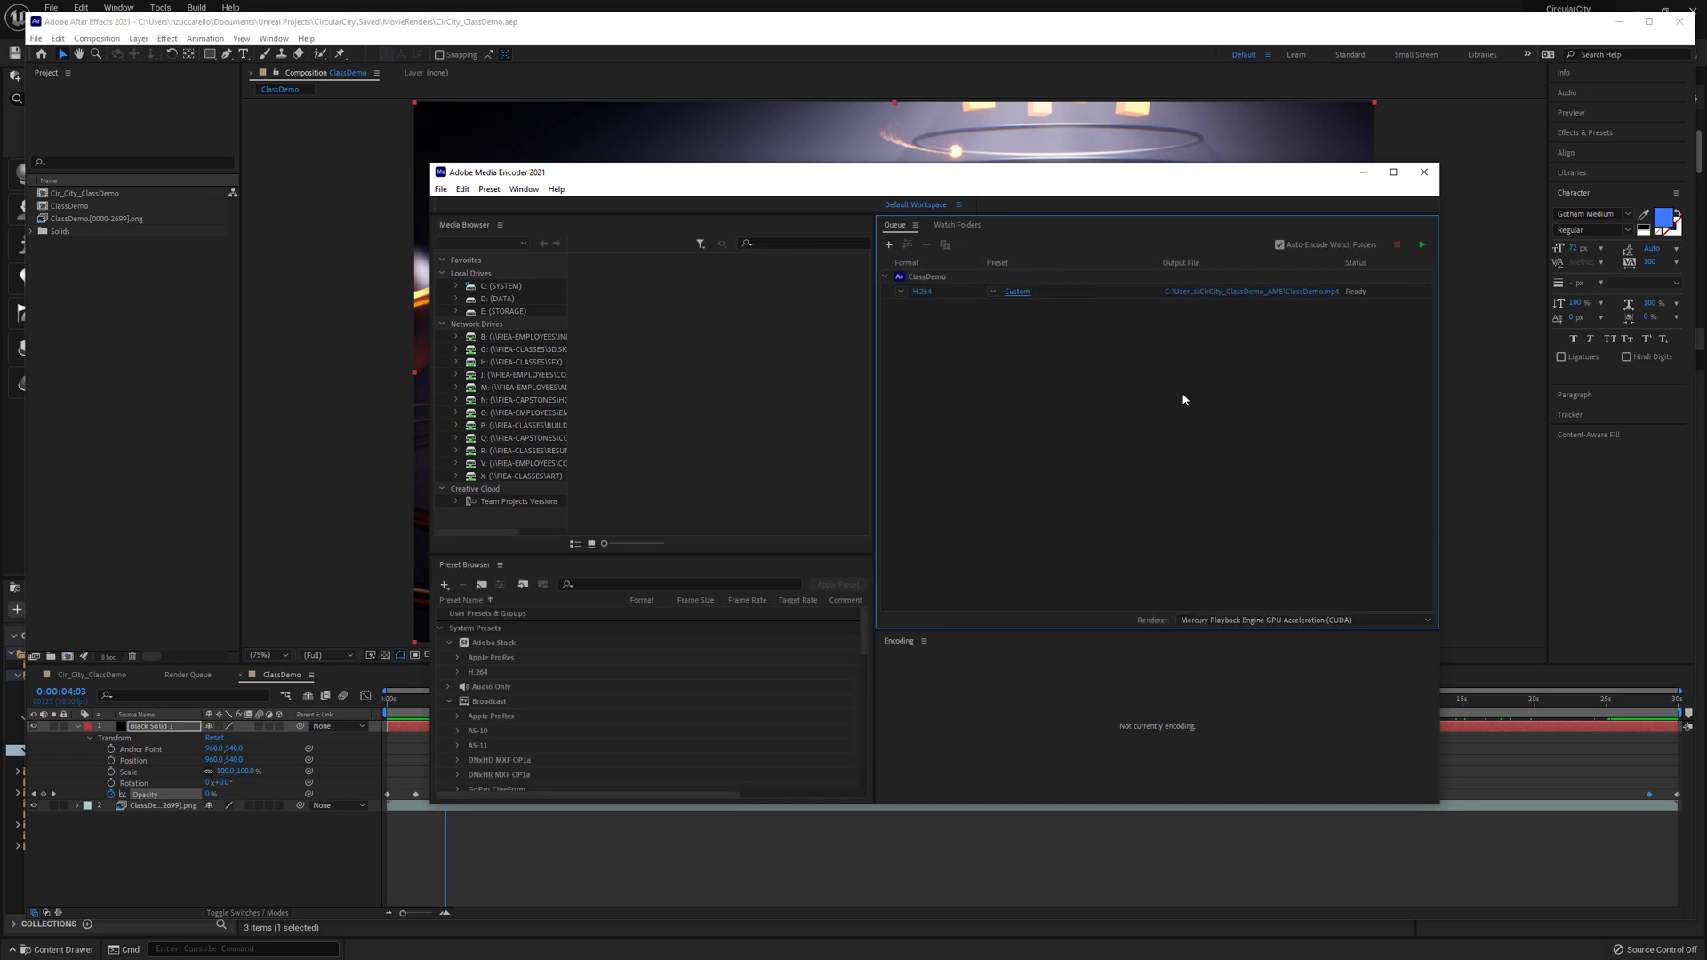
# Keep ClassDemo.mp4 in the CirCity_ClassDemo_AME folder as the output file and encode the queue.
pyautogui.click(1257, 291)
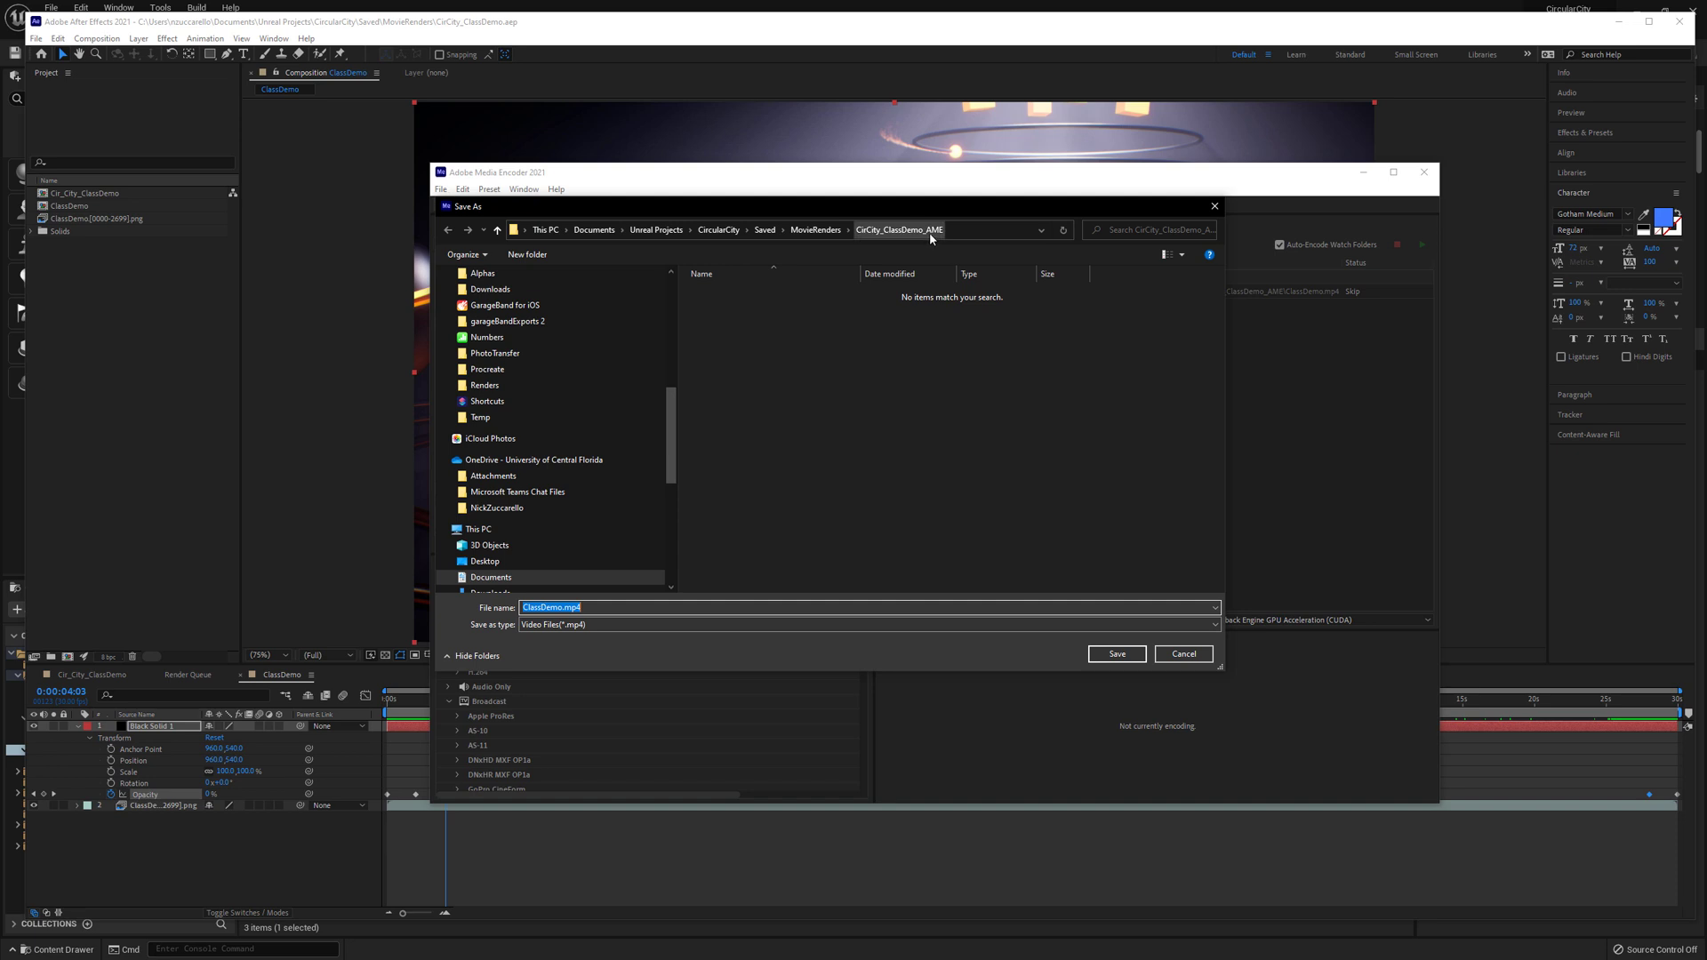
pyautogui.click(1116, 655)
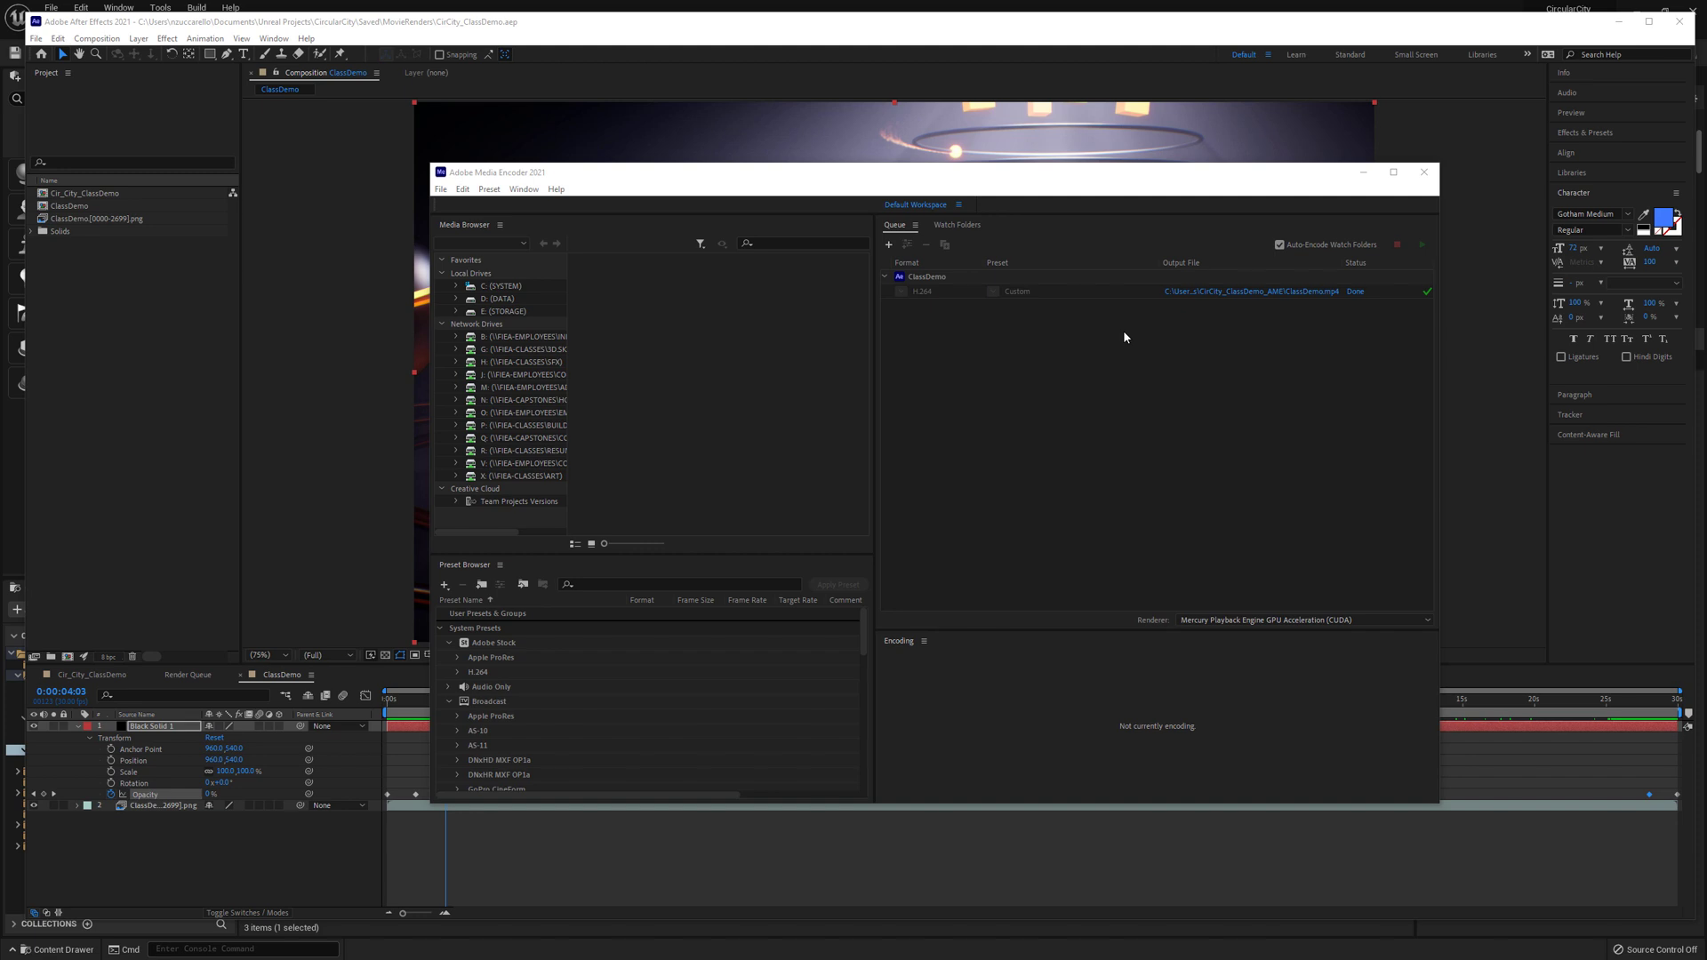
# Open the encoded file's output folder and play ClassDemo.mp4 in VLC media player.
pyautogui.click(1258, 296)
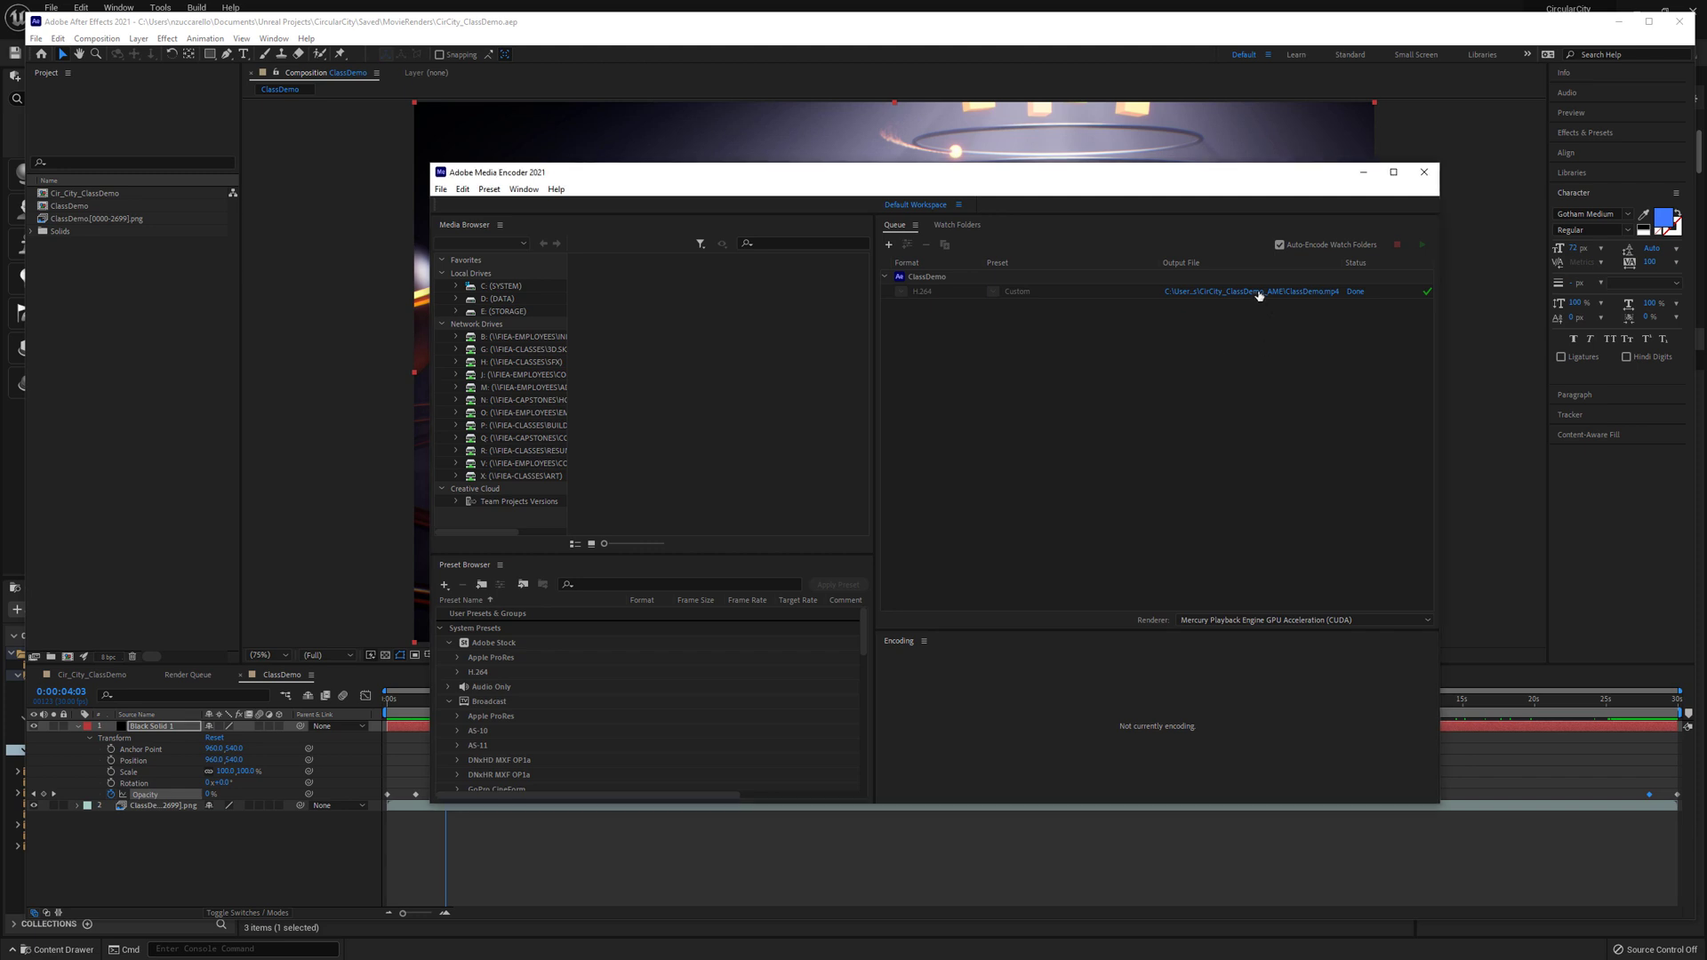
pyautogui.click(1223, 294)
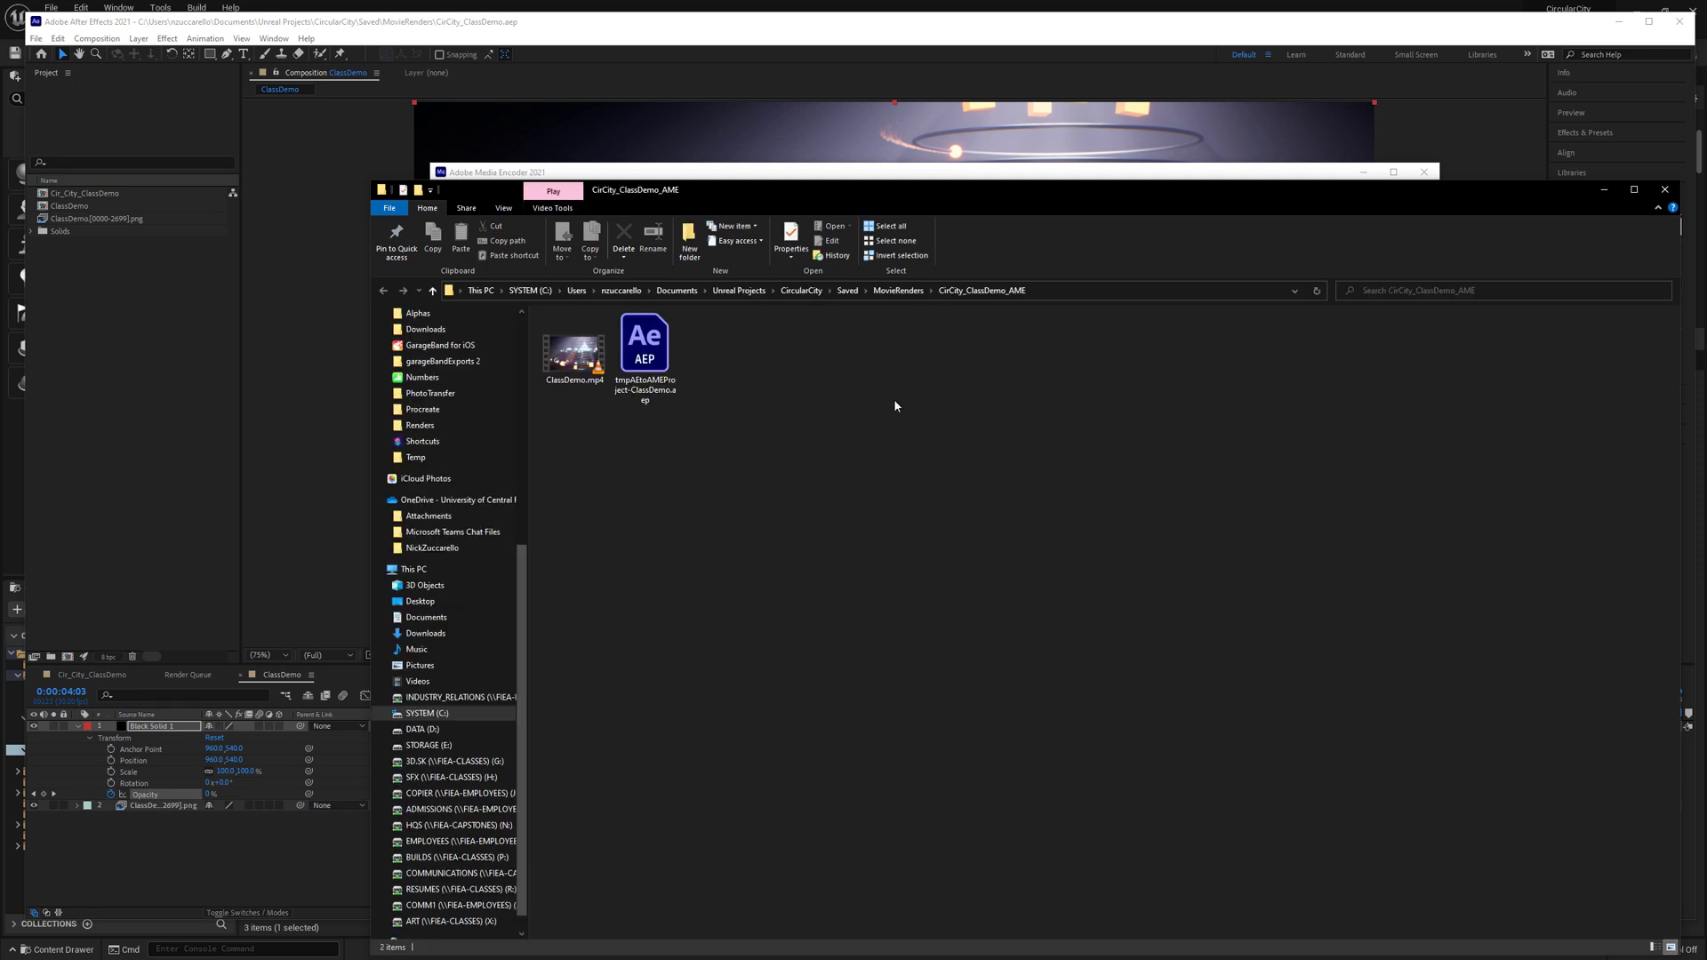
pyautogui.click(570, 371)
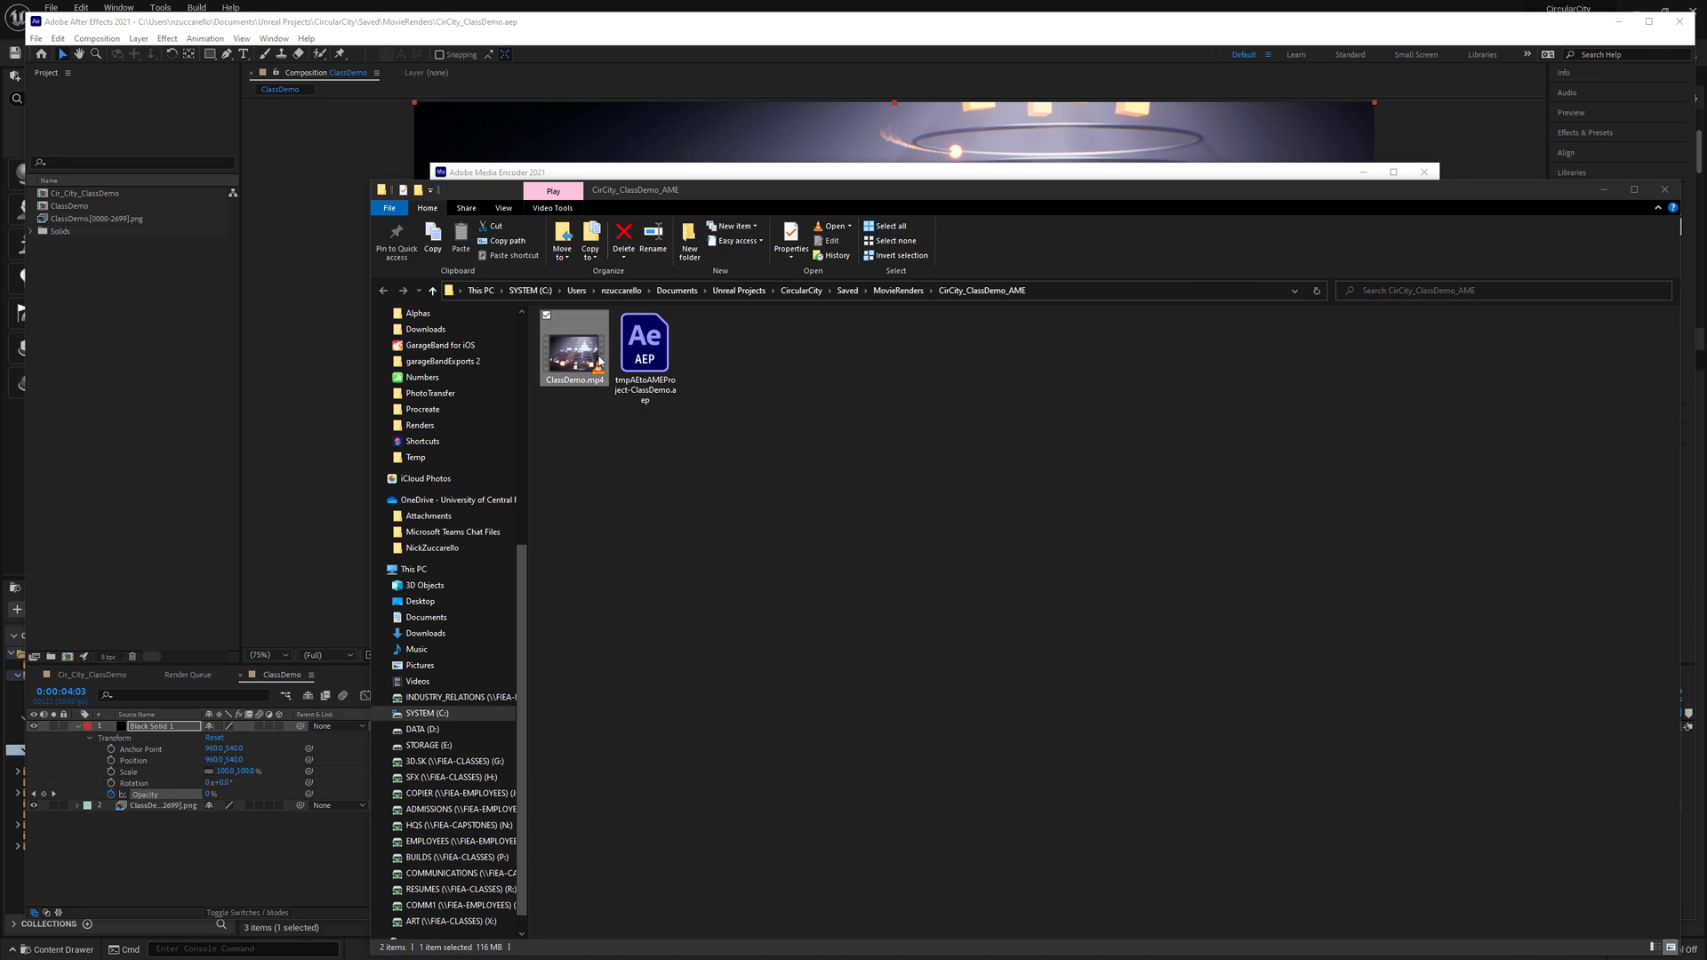
pyautogui.rightClick(568, 362)
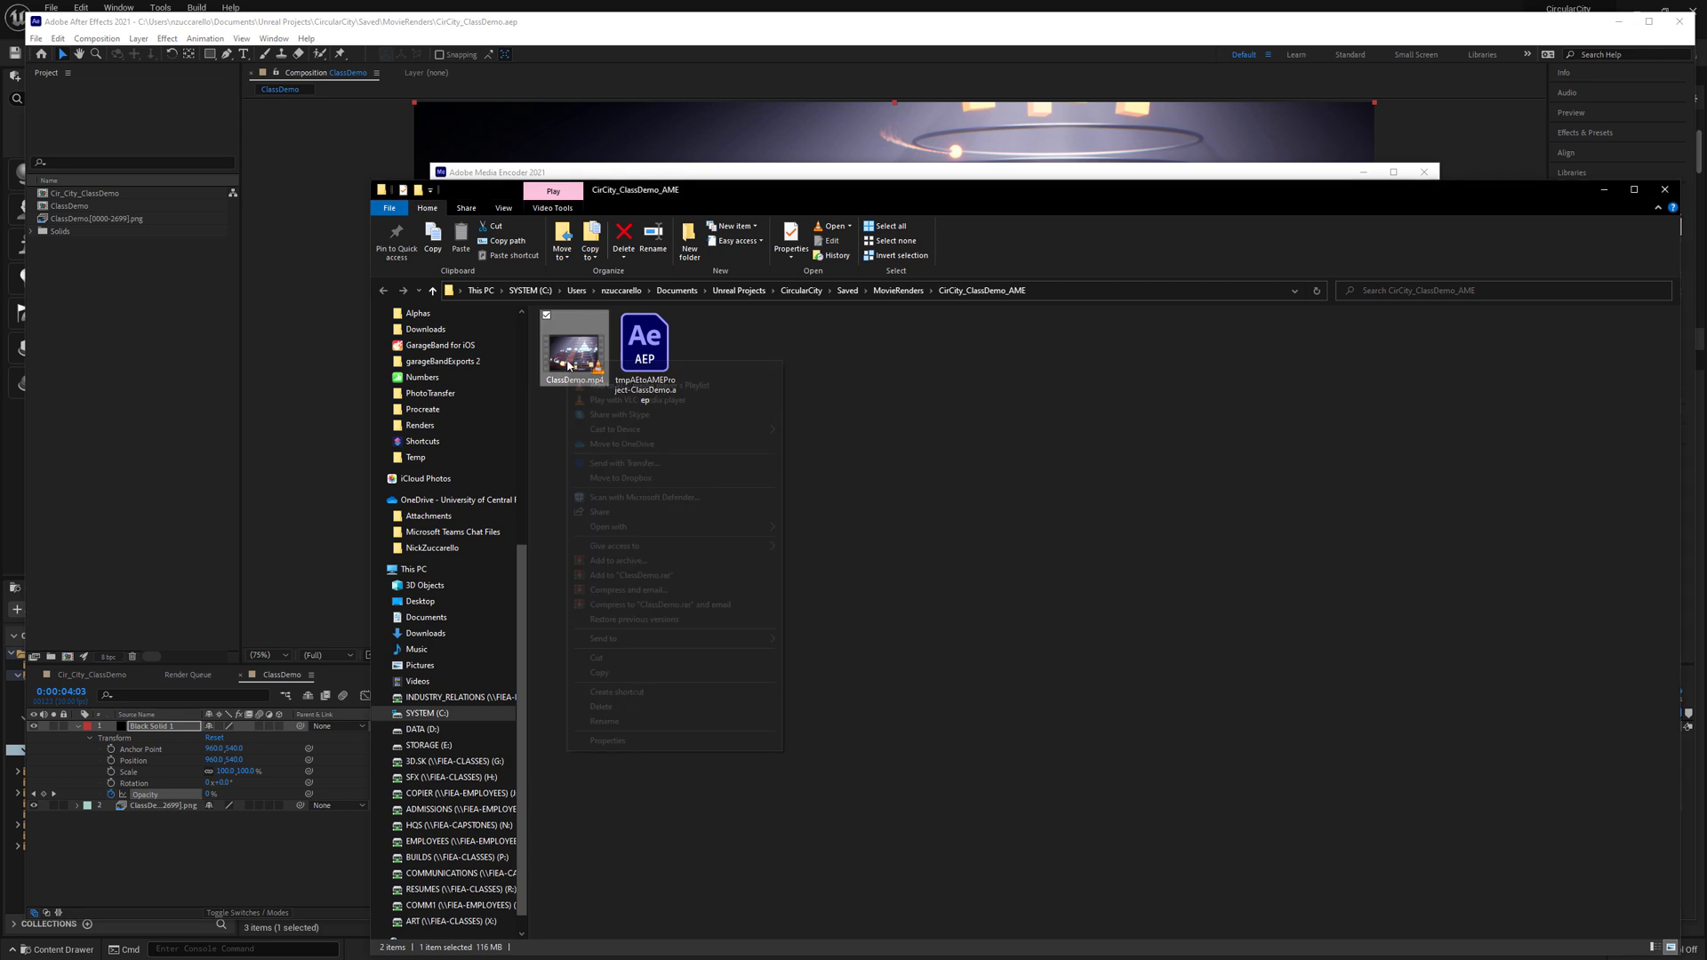
pyautogui.click(608, 371)
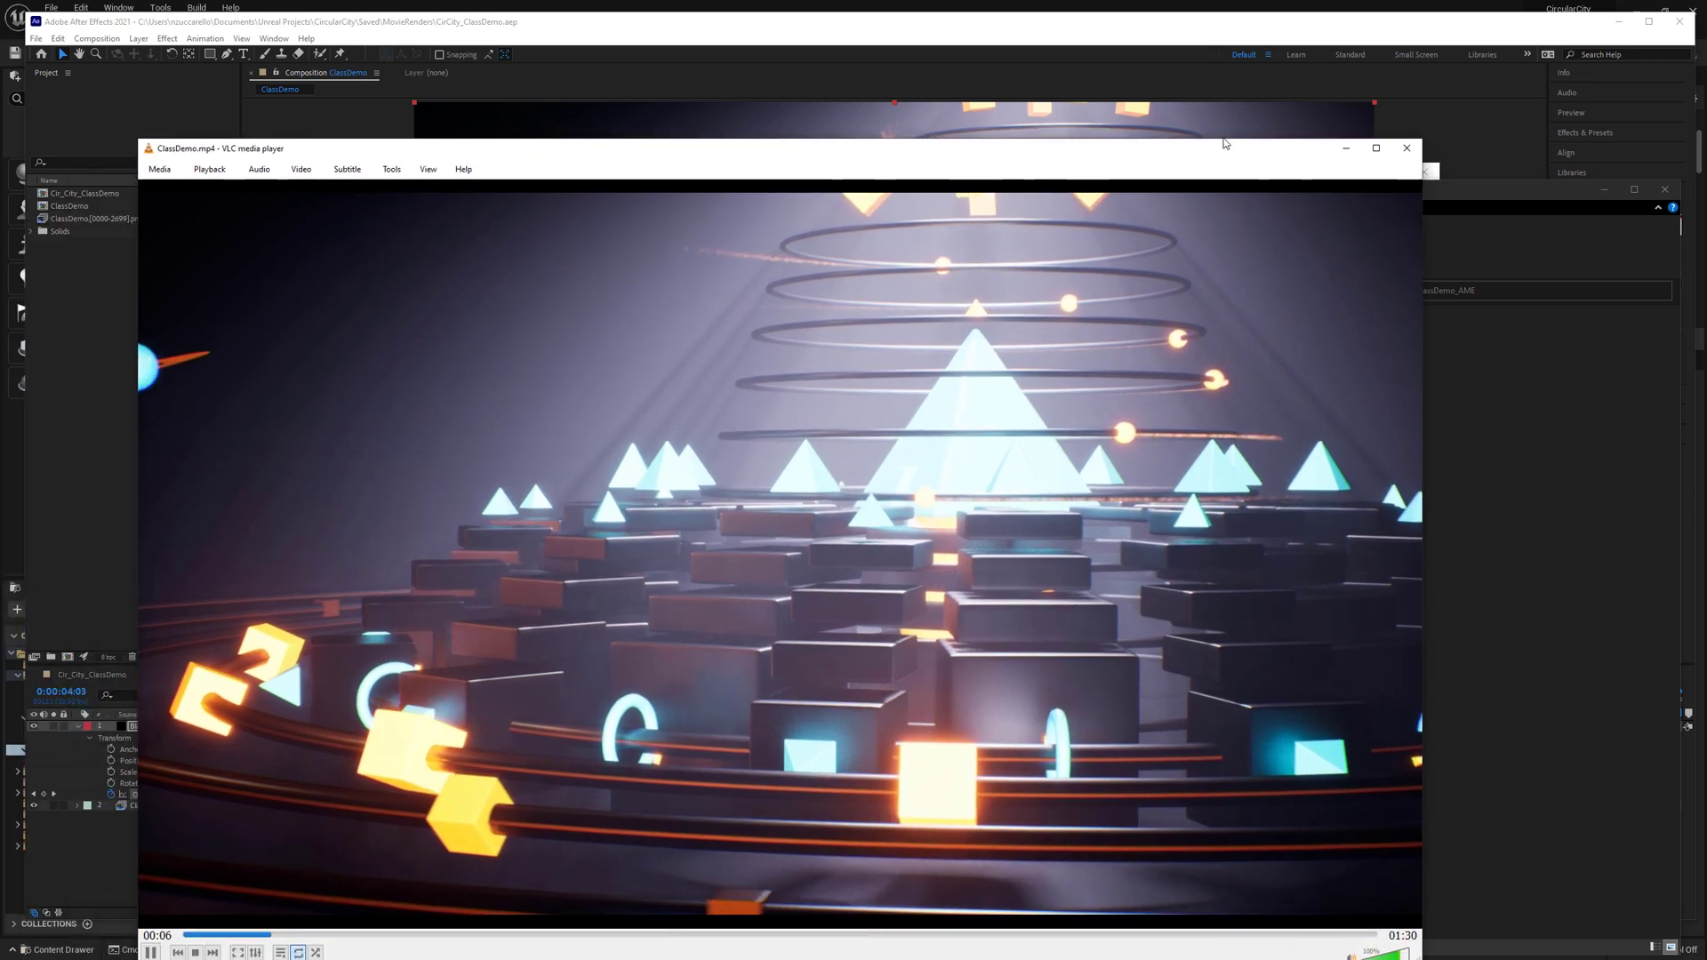
# Reposition the player window and skip to the closing seconds of ClassDemo.mp4 to check the fade-out and loop.
pyautogui.moveTo(1223, 143); pyautogui.dragTo(1273, 79)
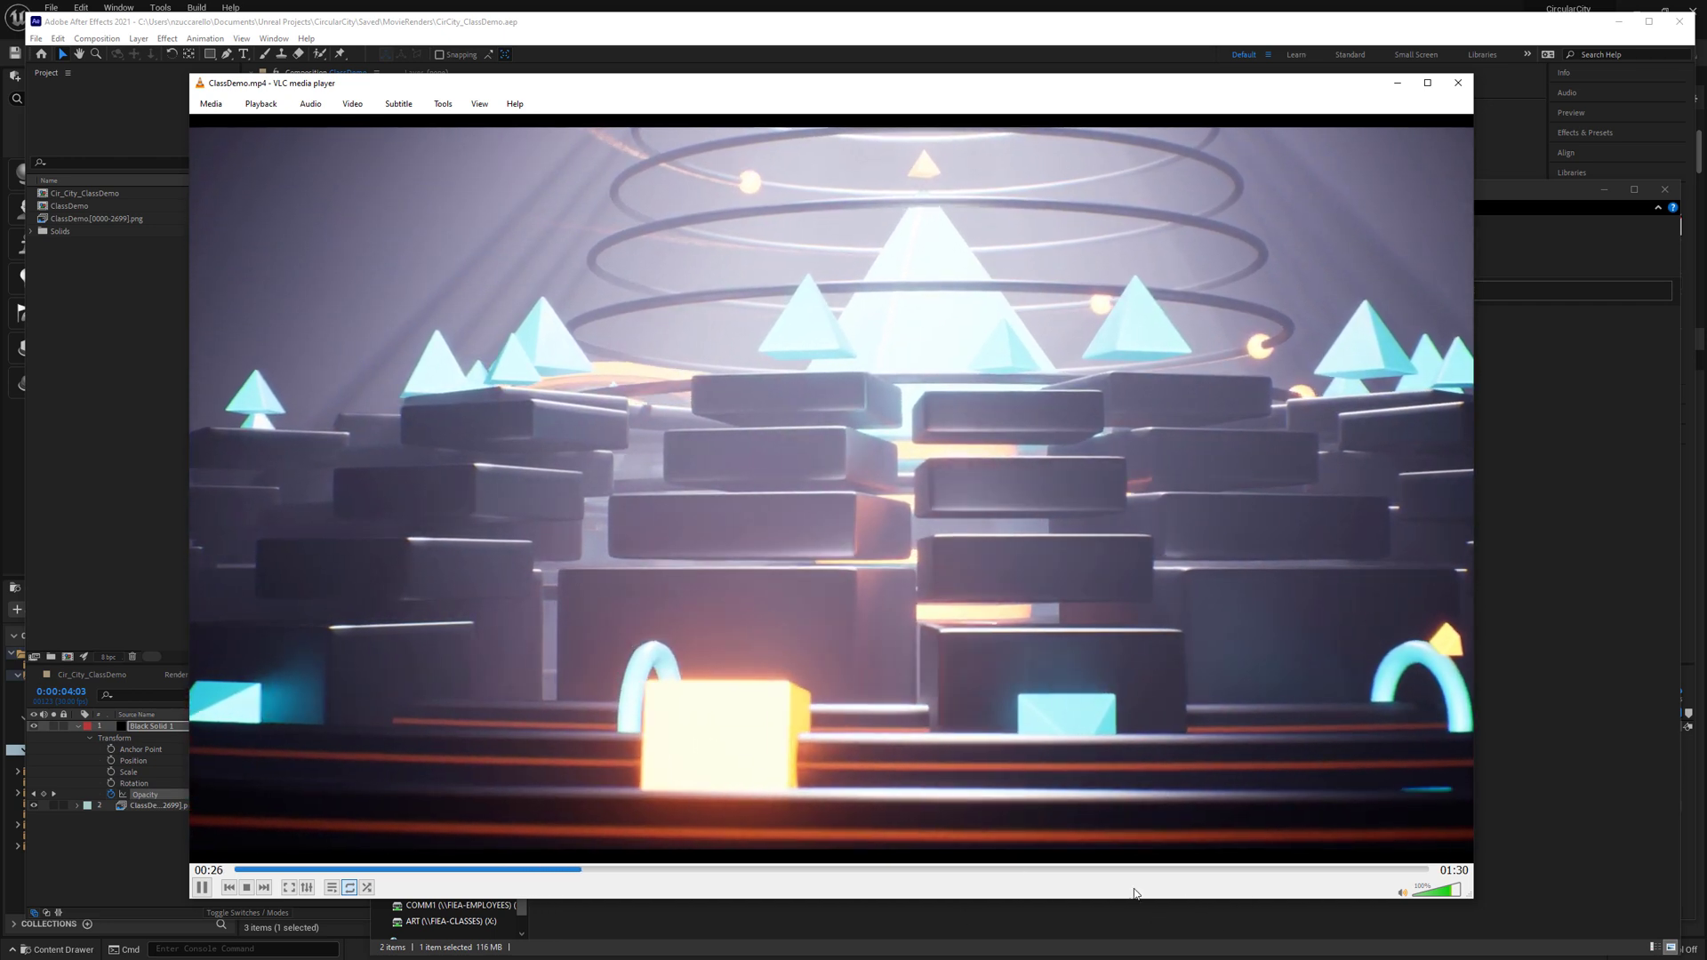
pyautogui.click(1272, 870)
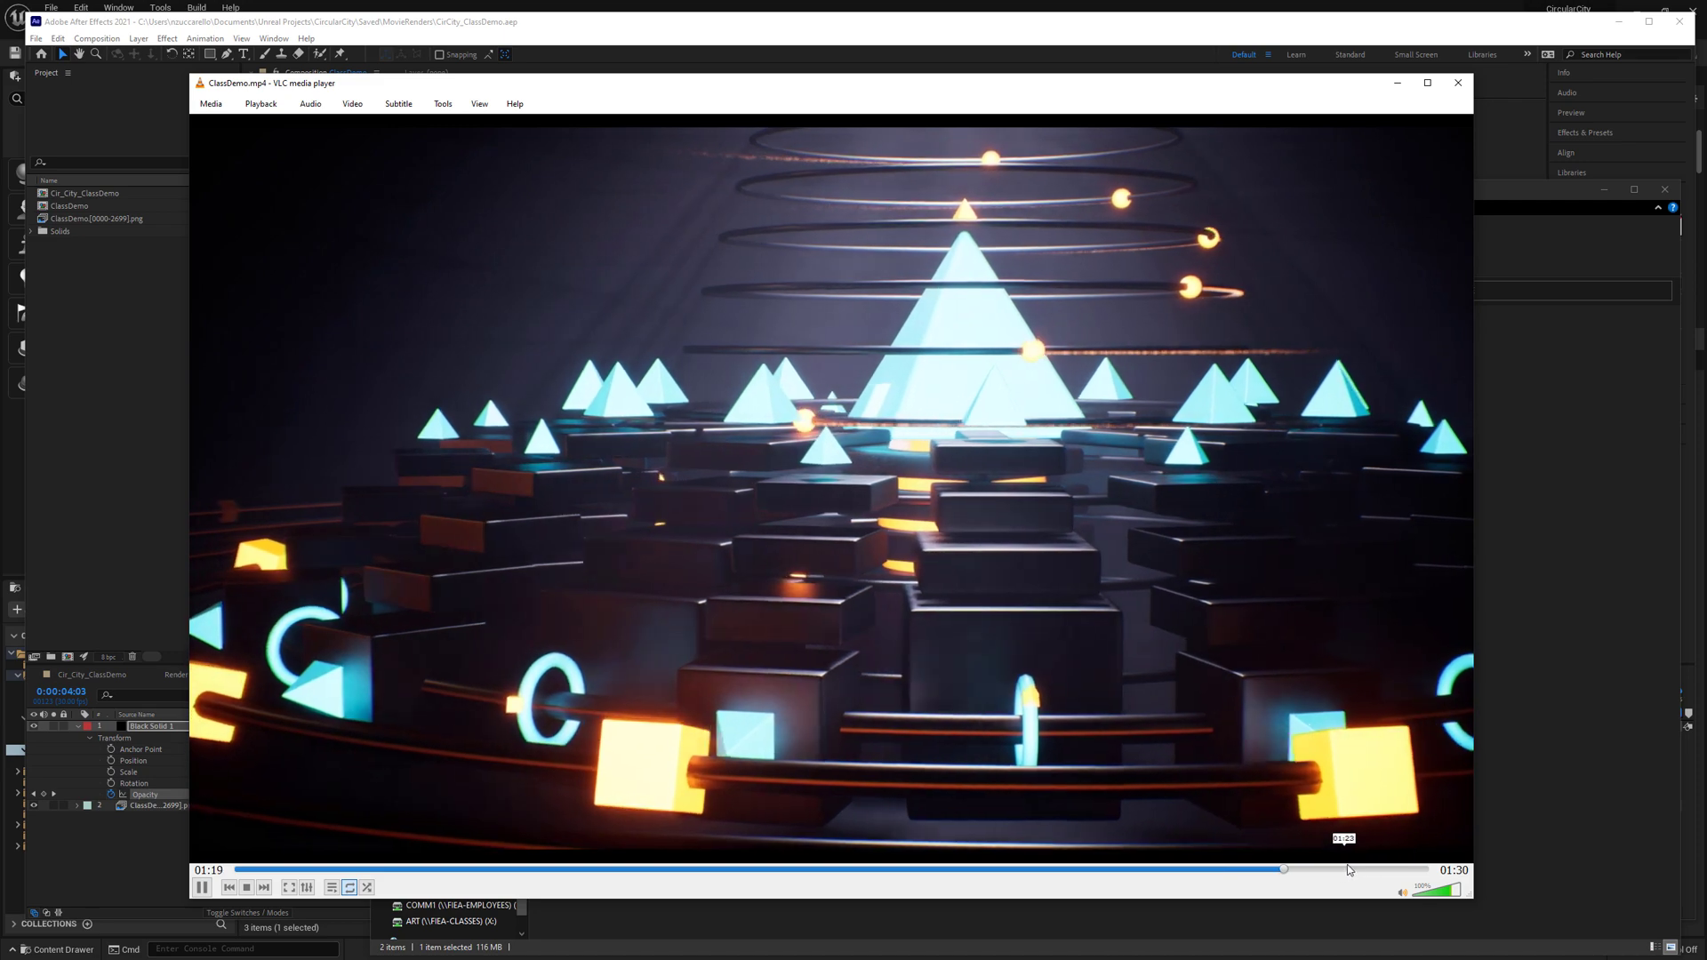
pyautogui.click(1373, 870)
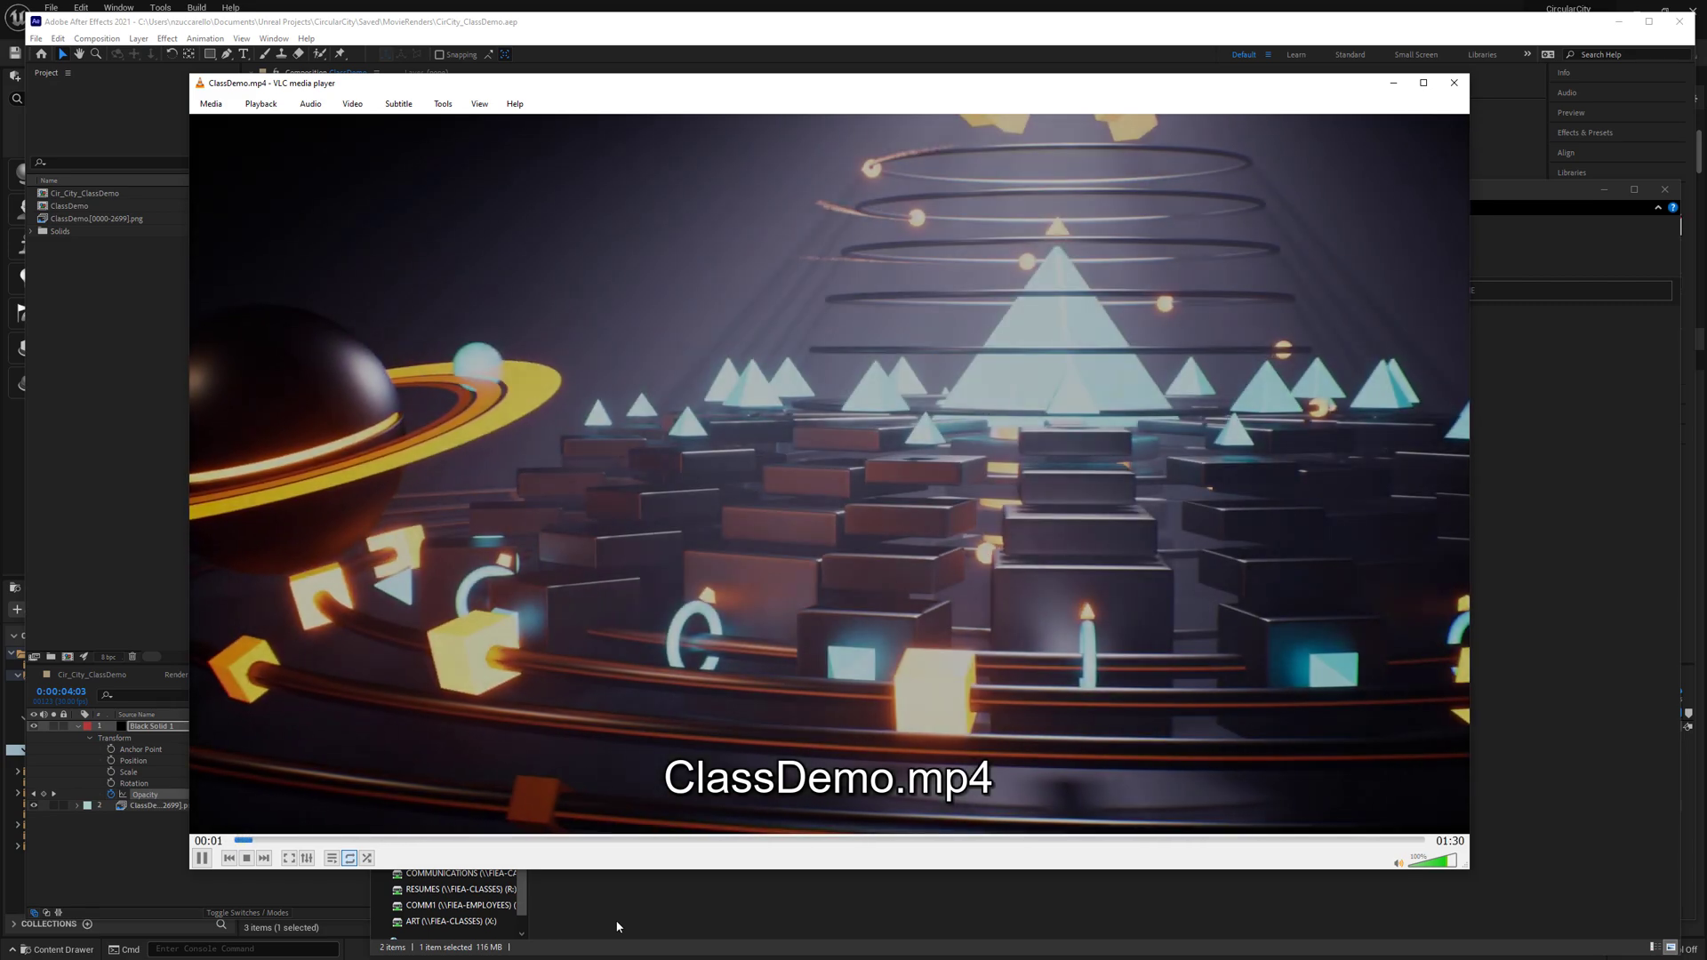
pyautogui.click(1398, 841)
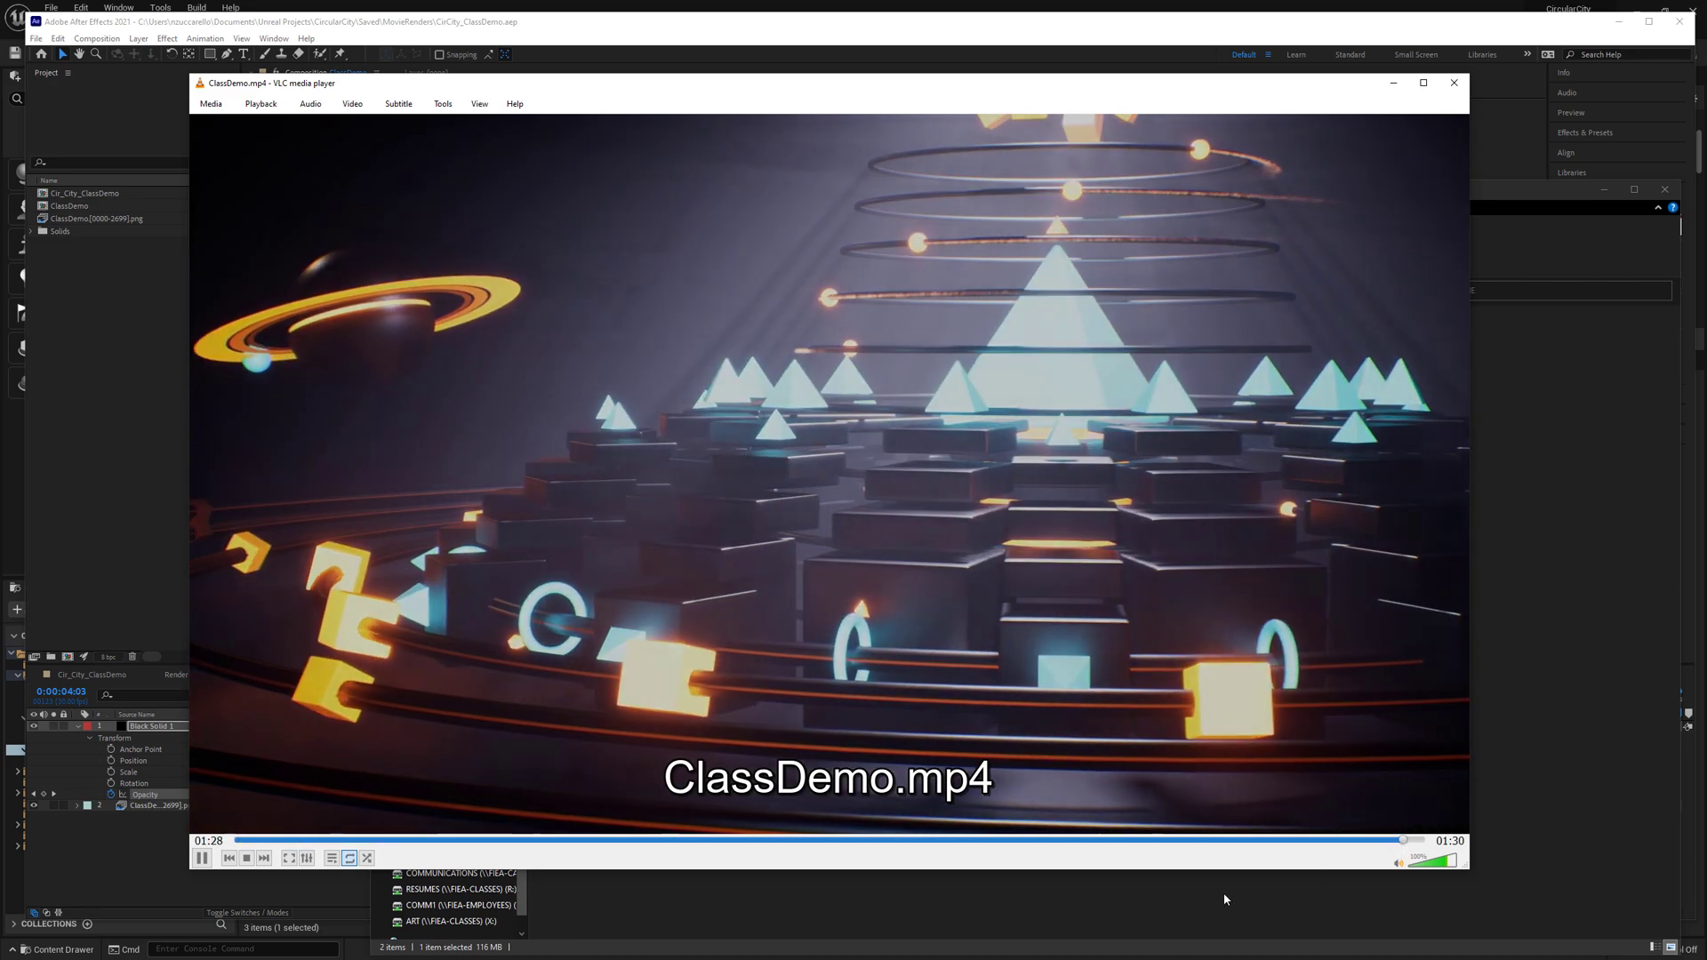